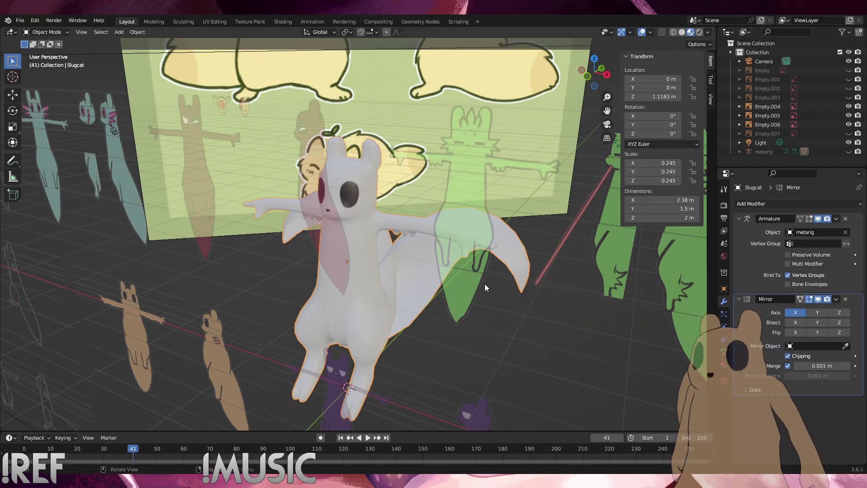
Select the Slugcat mesh and switch it to Edit Mode
click(508, 340)
middle_drag(507, 340, 413, 254)
click(413, 253)
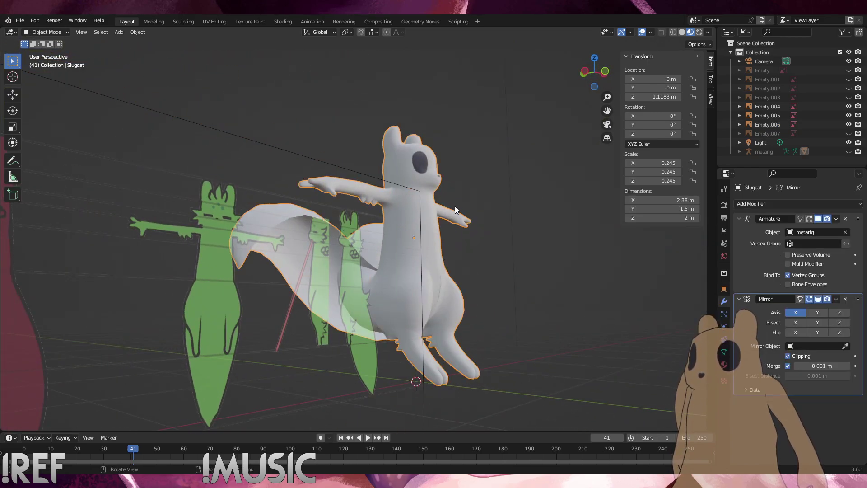
click(45, 32)
click(43, 52)
Examine the spiky fluff geometry at the back of the lower leg by box-selecting it and viewing it closely
middle_drag(482, 253, 402, 290)
alt+scroll(402, 289, up, 1)
scroll(408, 317, up, 3)
shift+middle_drag(414, 342, 275, 281)
drag(263, 270, 216, 209)
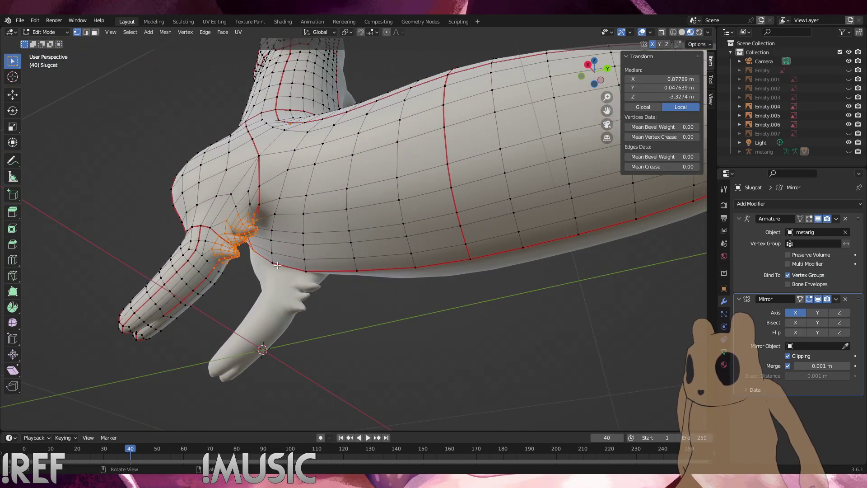
shift+middle_drag(216, 208, 316, 245)
scroll(334, 271, up, 5)
middle_drag(354, 291, 233, 278)
click(518, 172)
key(KP_3)
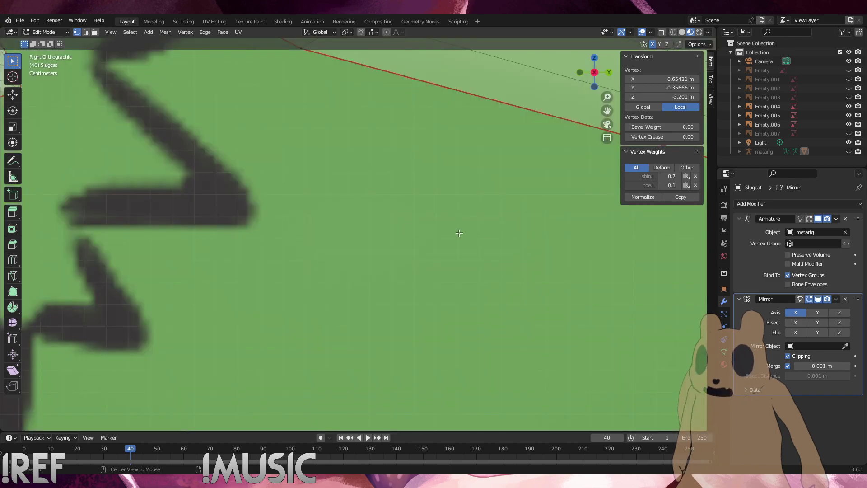
Examine the three tufts under the upper arm against the front reference image
scroll(357, 252, down, 8)
key(KP_1)
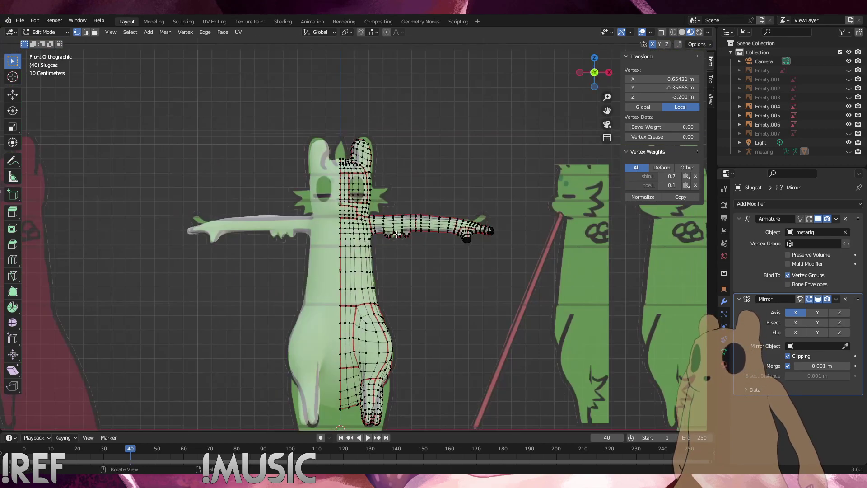
scroll(479, 246, up, 9)
drag(531, 213, 603, 255)
shift+middle_drag(700, 285, 519, 297)
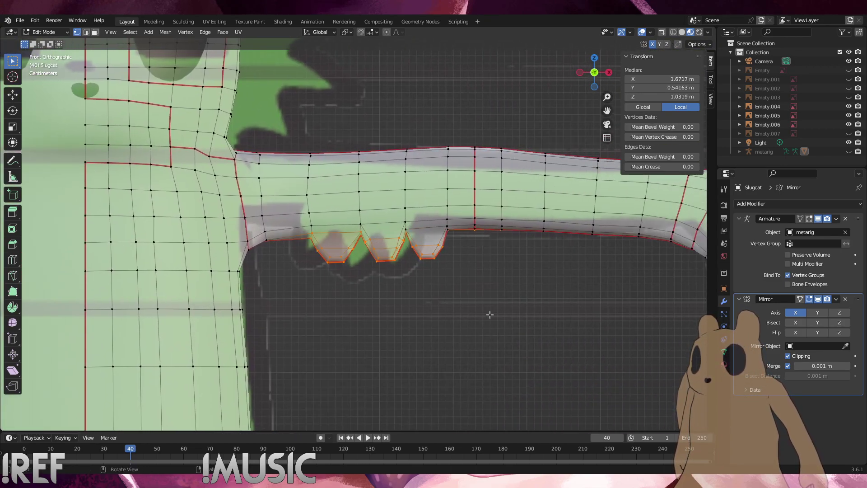
key(KP_5)
click(484, 282)
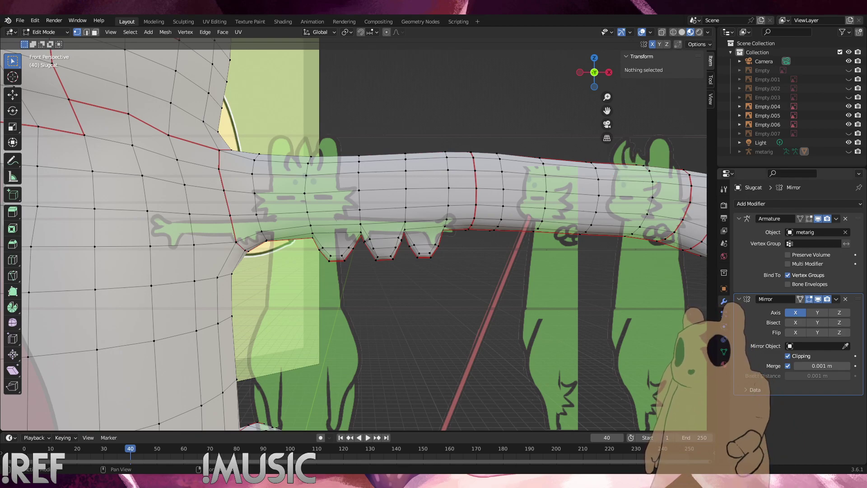
middle_drag(457, 269, 412, 285)
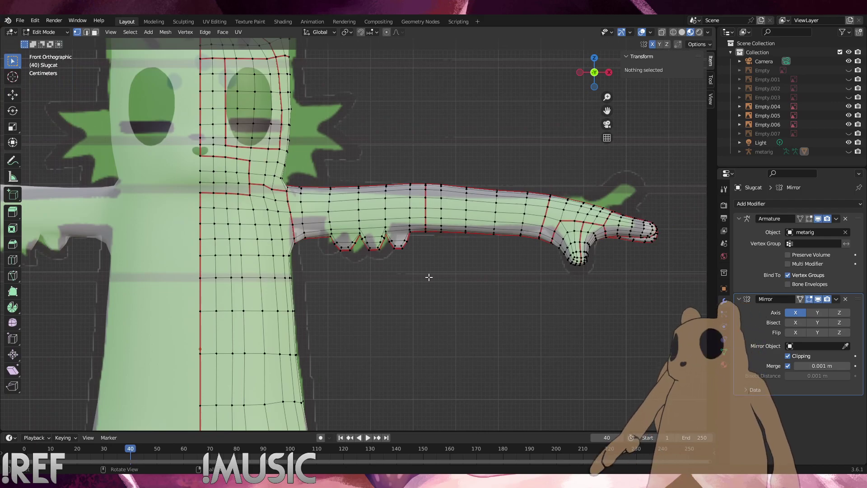
Delete the three tufts from the underside of the upper arm, using X-ray to select through the mesh
scroll(397, 247, up, 3)
middle_drag(397, 247, 489, 310)
click(662, 32)
drag(587, 343, 287, 240)
key(x)
click(524, 321)
key(alt+z)
middle_drag(513, 312, 463, 168)
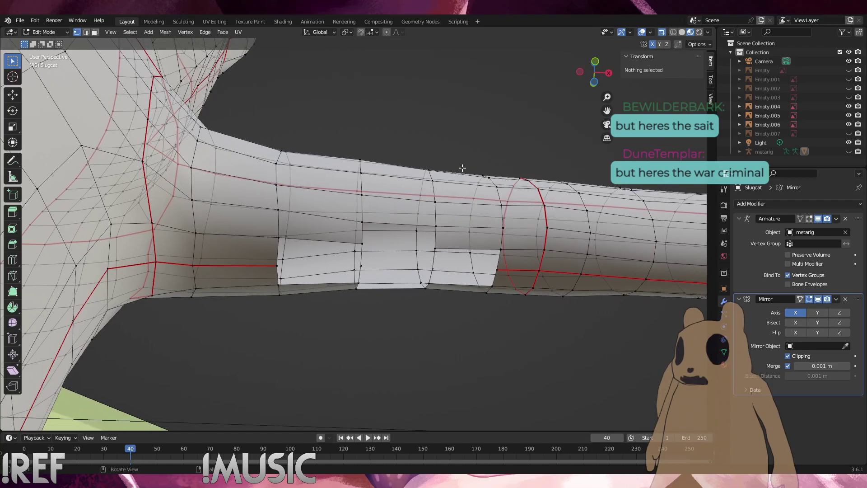
click(661, 31)
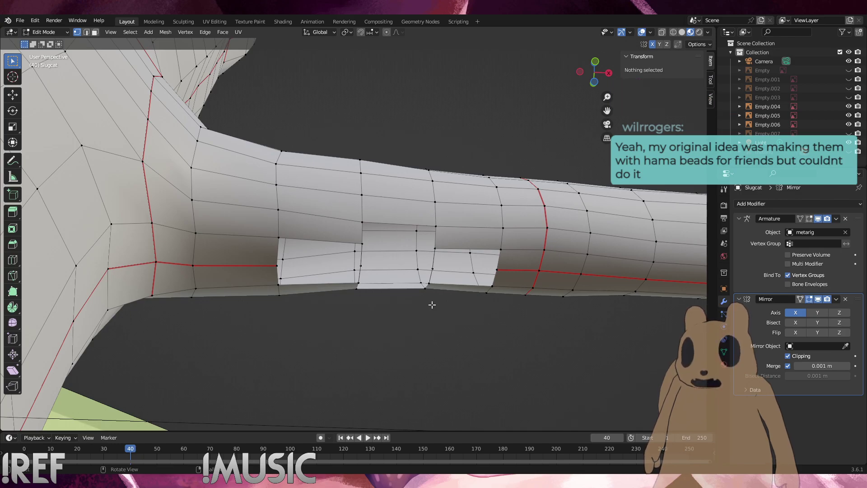
Fill the missing faces on the front side of the gap under the upper arm
click(280, 238)
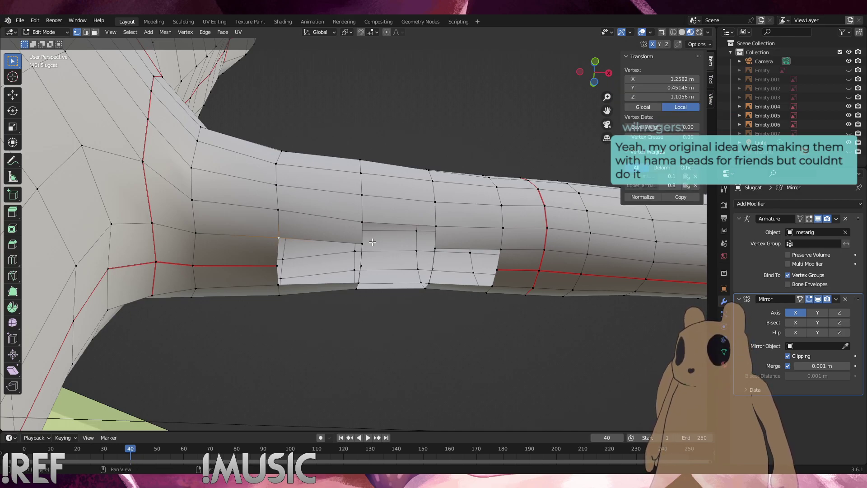
shift+click(365, 243)
key(f)
click(370, 221)
shift+click(438, 226)
key(f)
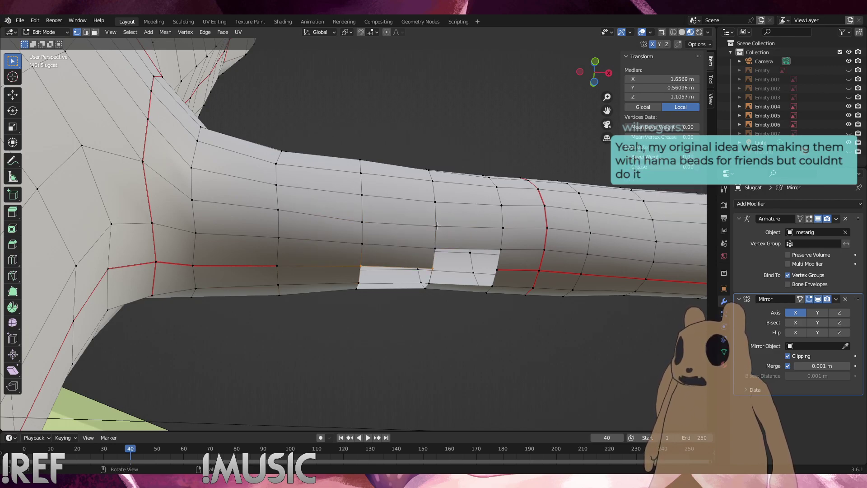
Fill the remaining holes along the underside and back of the upper arm to close the surface
middle_drag(450, 311, 446, 219)
click(456, 362)
click(441, 310)
shift+click(361, 310)
shift+click(358, 333)
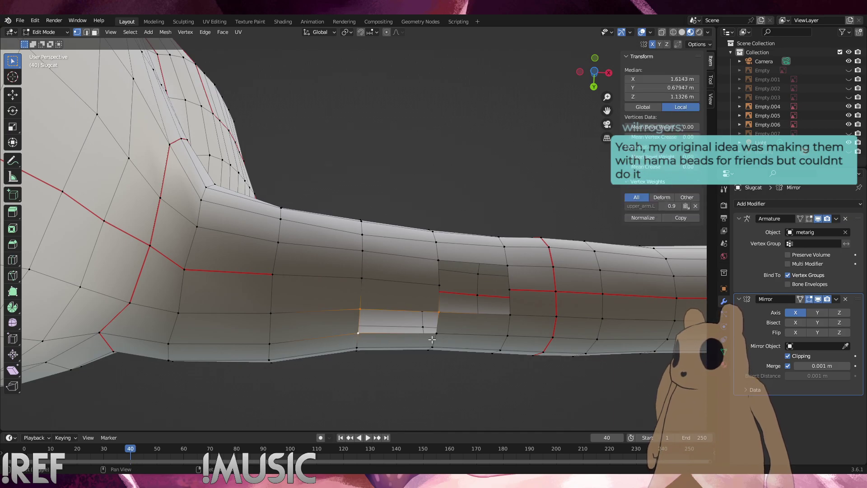
key(f)
click(453, 407)
click(514, 313)
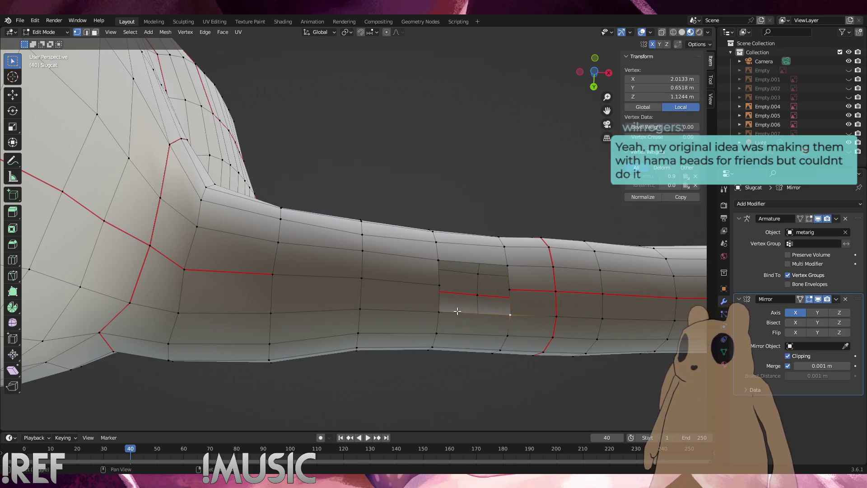
shift+click(448, 313)
key(f)
key(f)
click(461, 387)
Compare the closed arm and the head with the reference image in the front orthographic view
middle_drag(461, 388, 388, 317)
scroll(438, 297, up, 2)
shift+middle_drag(449, 264, 362, 332)
scroll(387, 321, down, 4)
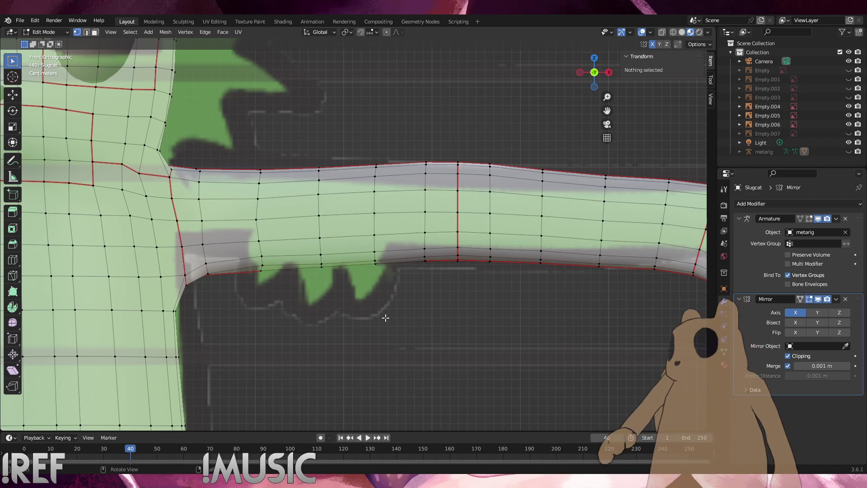
scroll(388, 319, up, 1)
scroll(387, 319, down, 2)
scroll(361, 259, down, 1)
shift+middle_drag(361, 259, 364, 307)
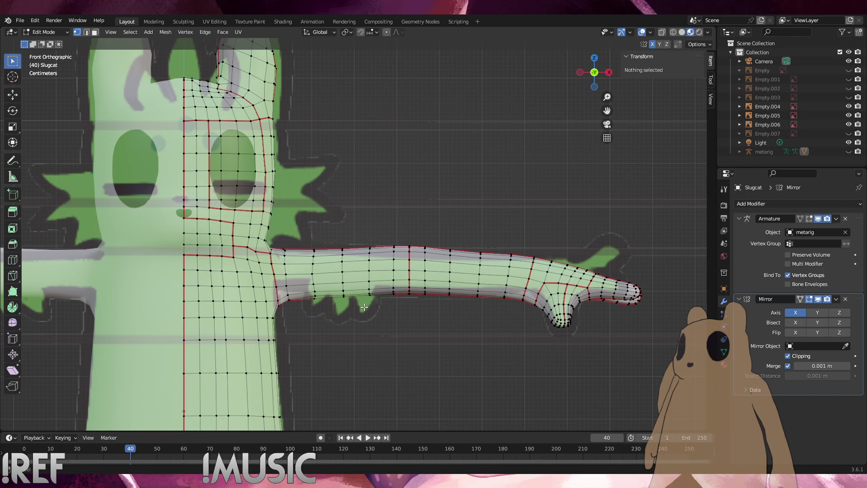
scroll(364, 308, down, 4)
Return to Object Mode and shift the front reference image Empty.006 along X to about -8.736 m
click(64, 29)
click(43, 41)
click(334, 191)
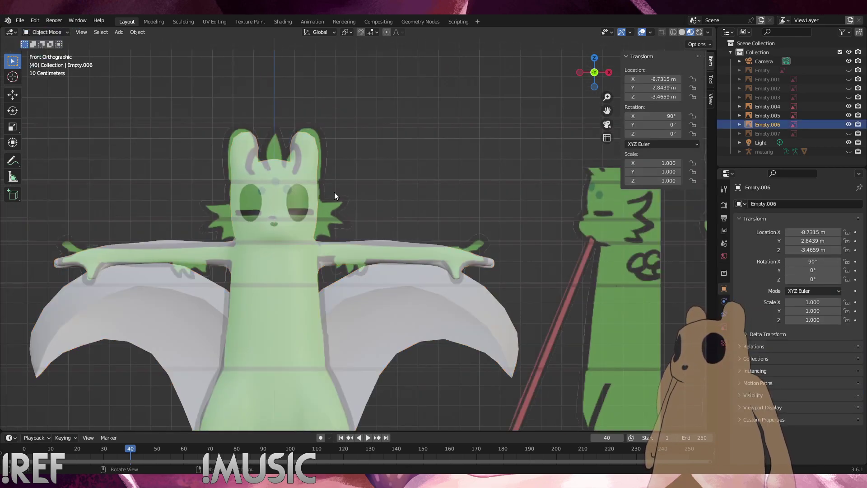
key(g)
key(y)
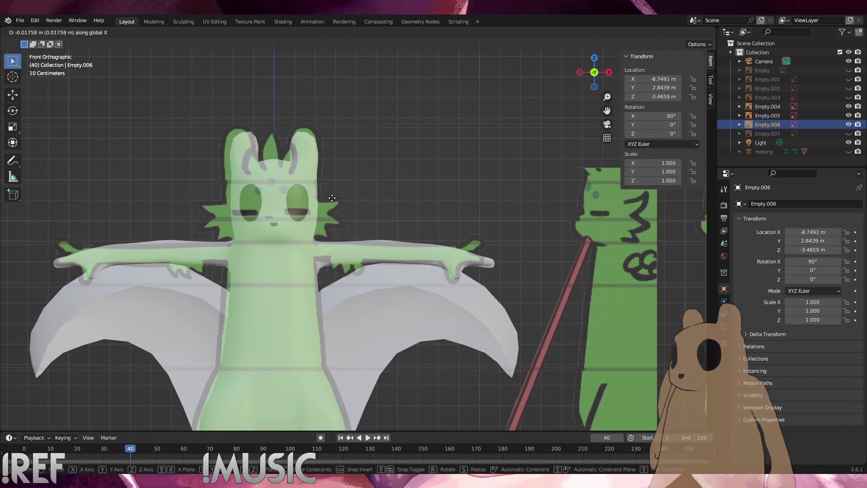
click(335, 198)
Fine-tune the reference image along X to about -8.735 m, aligning its face markings with the model's face
scroll(251, 199, up, 4)
shift+middle_drag(251, 198, 499, 271)
scroll(498, 271, up, 3)
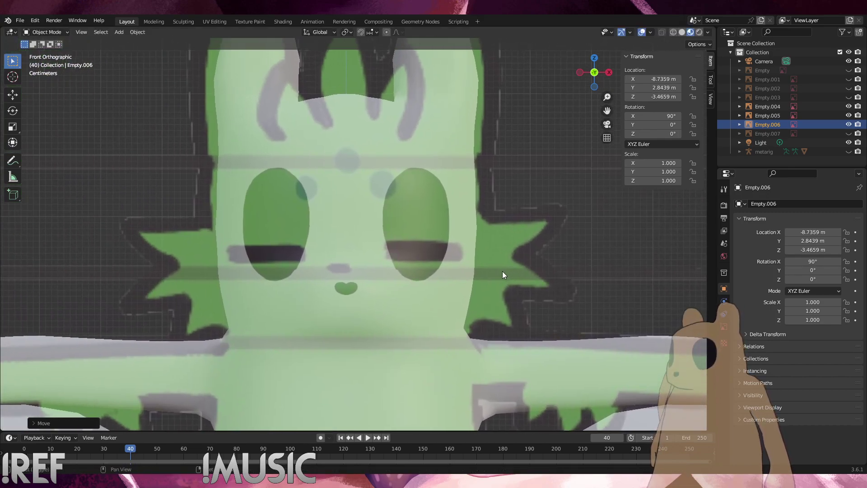
scroll(499, 271, up, 1)
scroll(363, 234, up, 1)
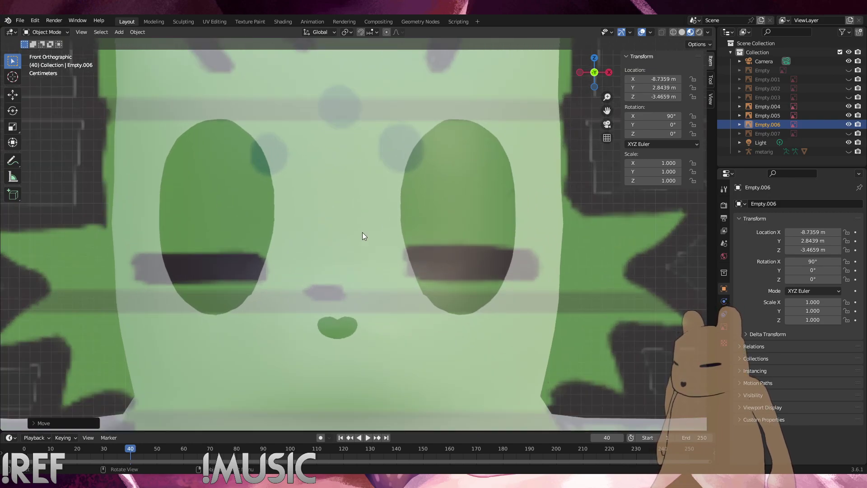
key(g)
key(y)
key(x)
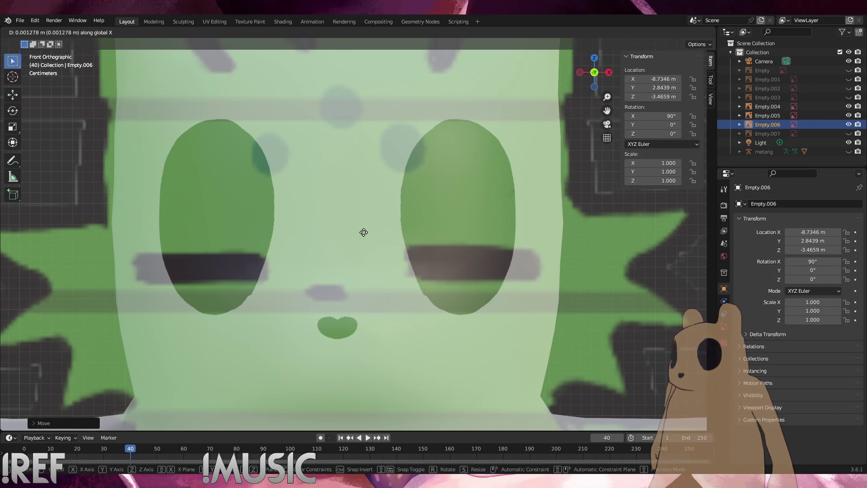
click(363, 232)
Reselect the Slugcat mesh and return to Edit Mode at the upper arm
scroll(466, 265, down, 6)
click(370, 307)
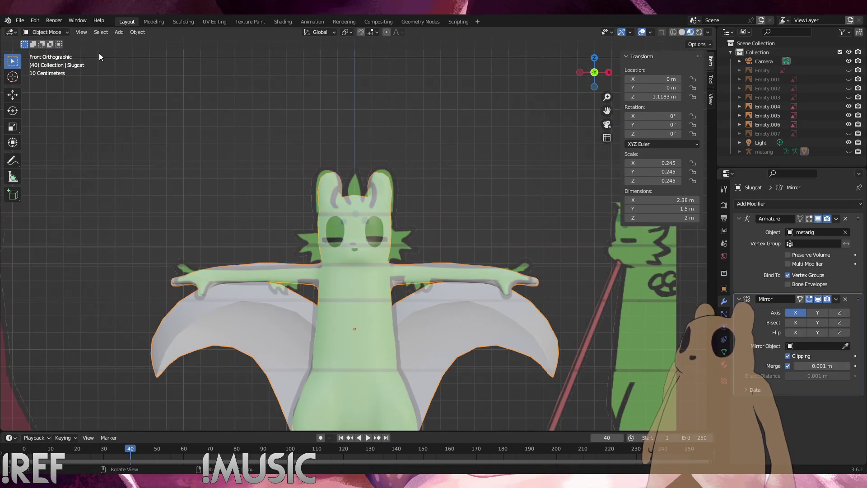
click(45, 31)
click(41, 39)
scroll(431, 296, up, 7)
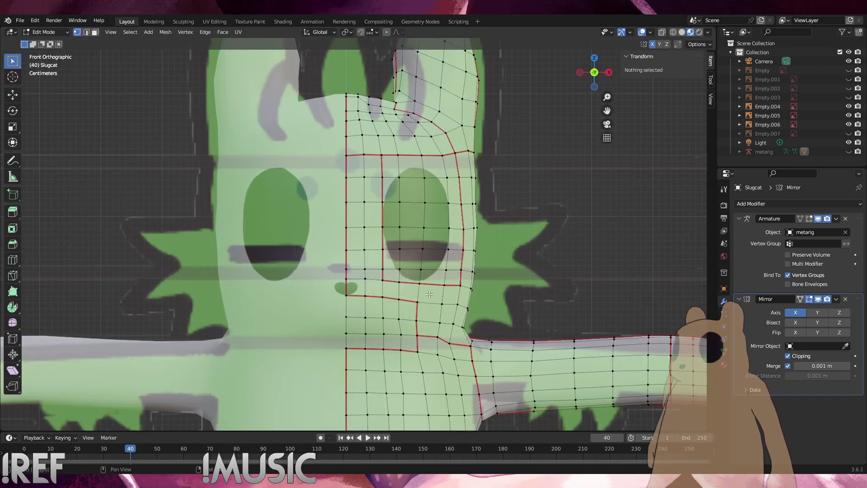
shift+middle_drag(431, 297, 242, 185)
scroll(366, 282, up, 3)
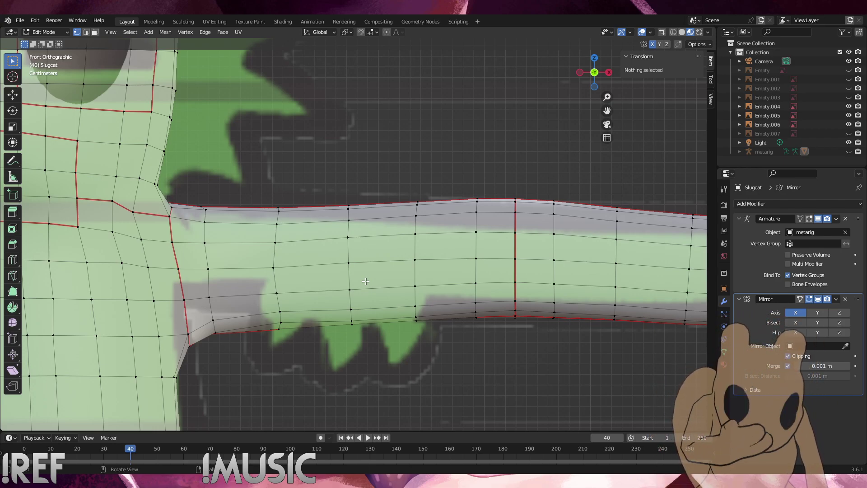
Mark a UV seam along the refilled underside edges of the upper arm, bridging the gap in the existing seam
middle_drag(366, 281, 413, 284)
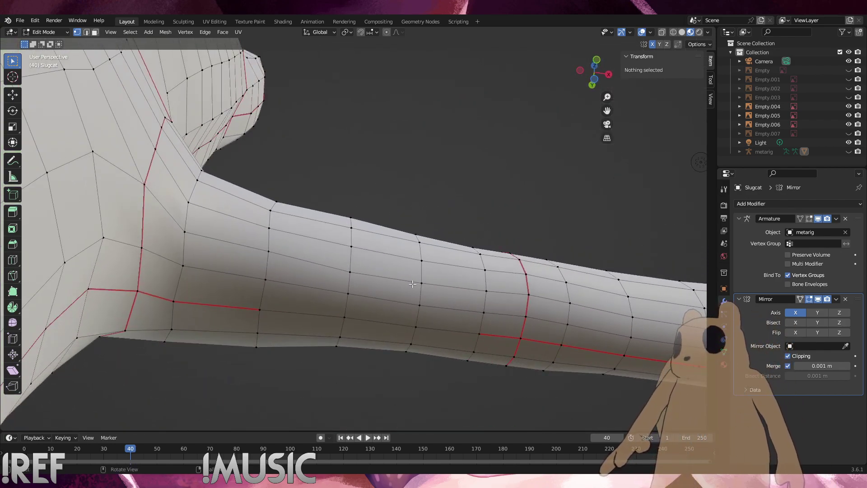
click(479, 334)
shift+click(260, 310)
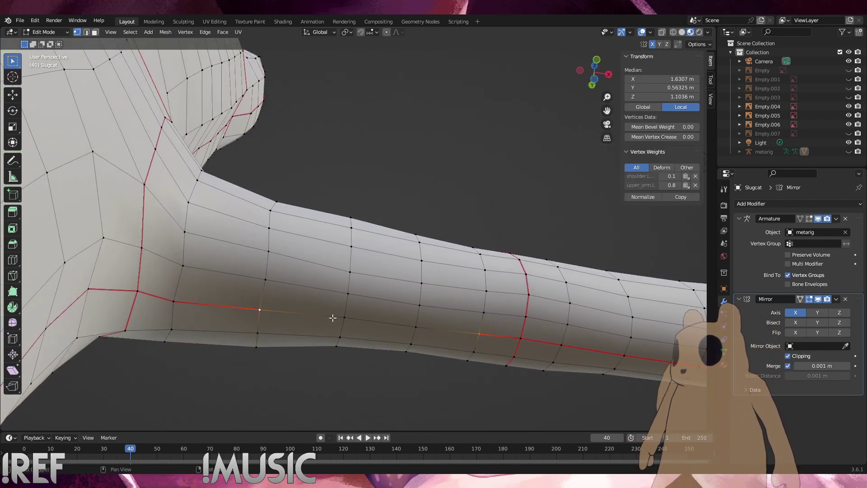
ctrl+click(416, 327)
right_click(440, 200)
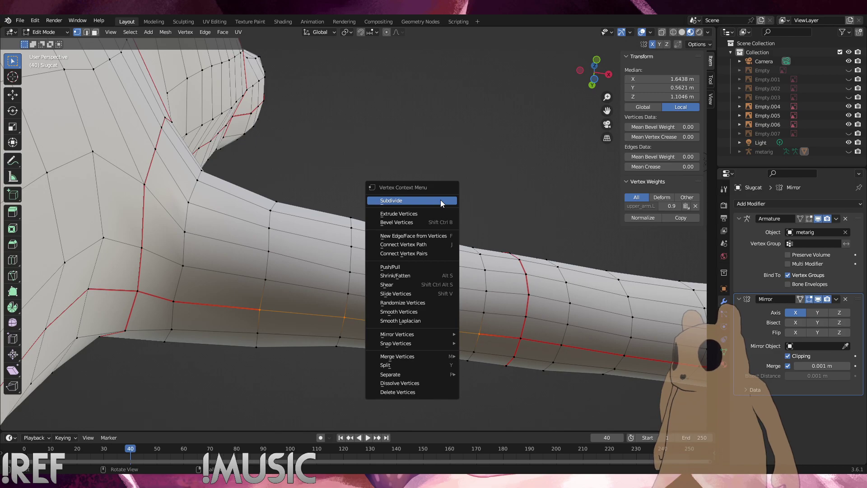
key(u)
key(Escape)
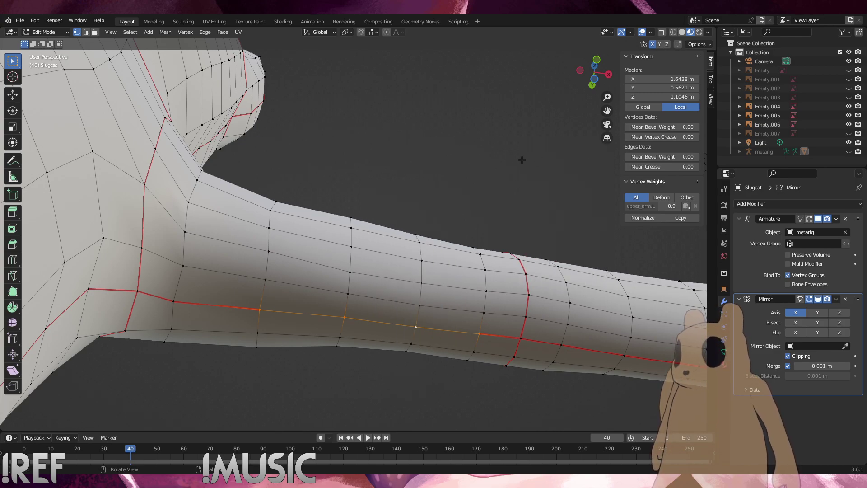
right_click(518, 168)
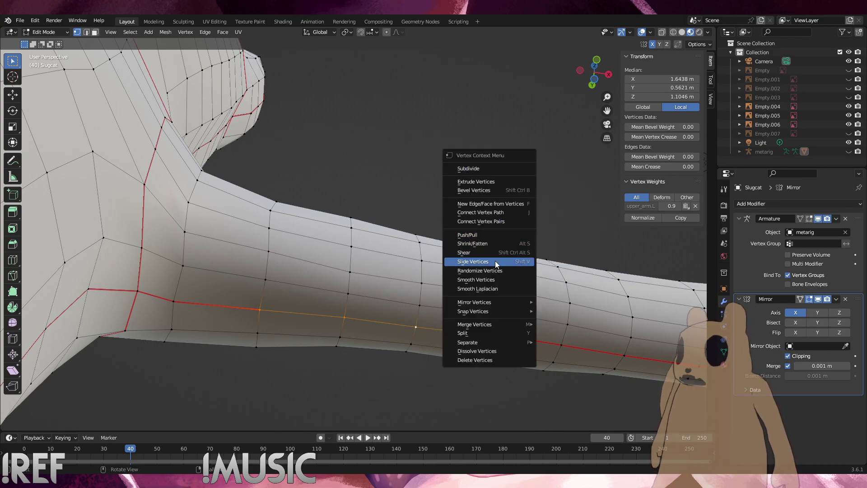
key(u)
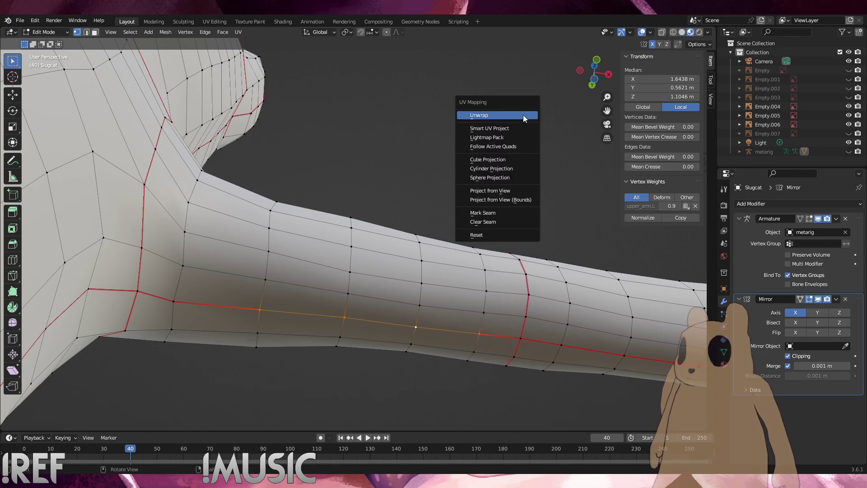
click(497, 213)
key(alt+a)
Temporarily show the metarig armature over the arm in front view to check the bone positions, and hide it again
middle_drag(465, 266, 446, 302)
key(KP_1)
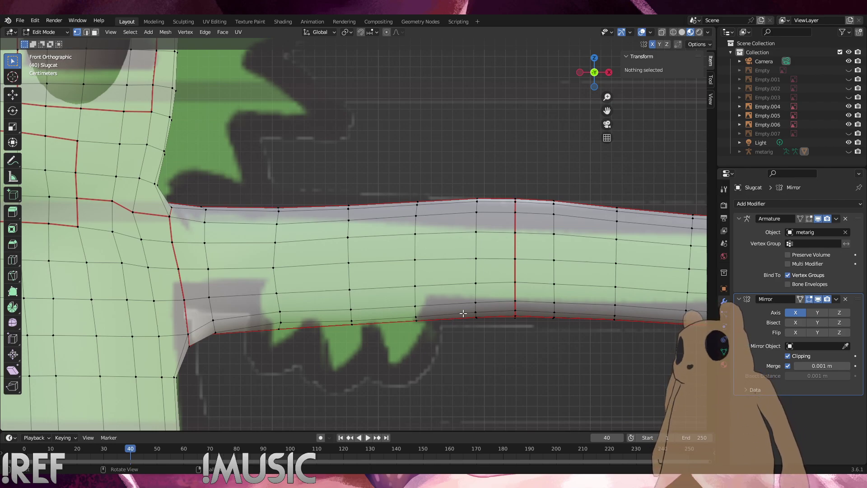
scroll(477, 311, down, 3)
scroll(475, 310, up, 3)
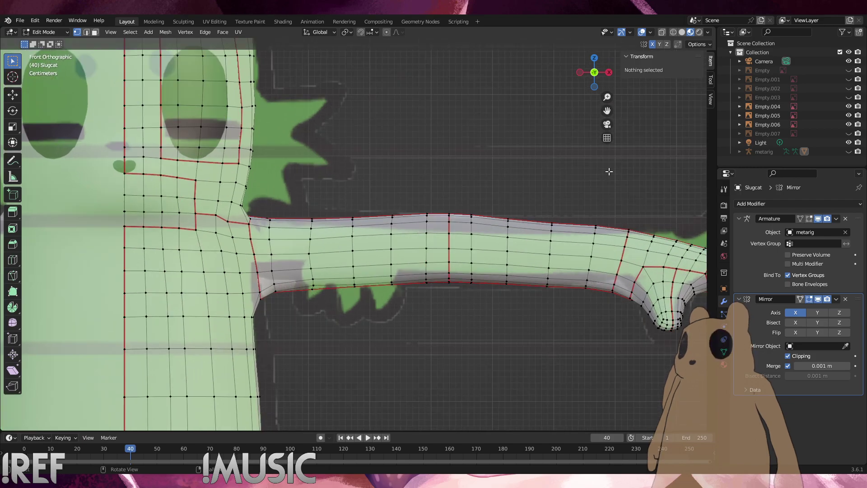
click(848, 152)
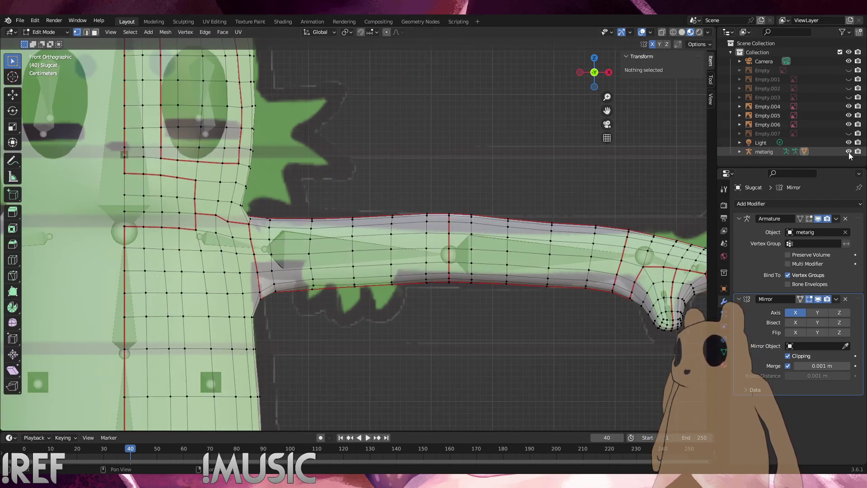
click(849, 152)
Turn on X-ray display and try to extrude the upper arm's underside vertices beside the elbow downward
drag(454, 302, 345, 261)
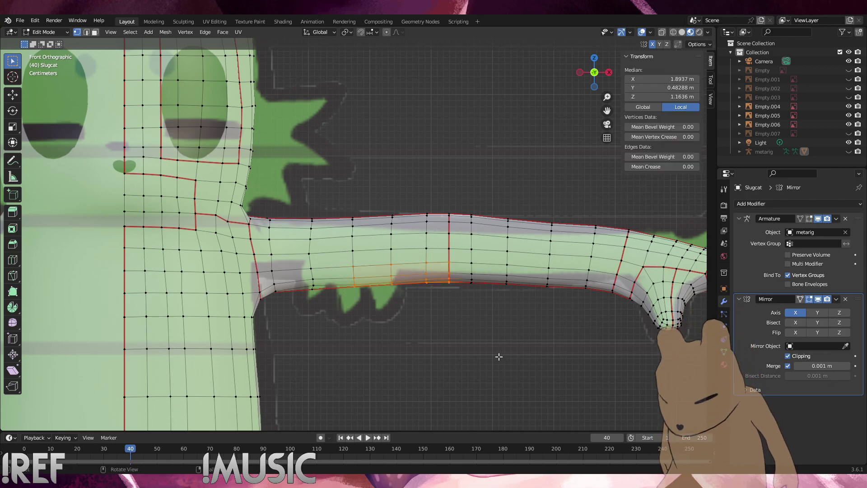
click(662, 32)
click(505, 129)
drag(462, 300, 350, 260)
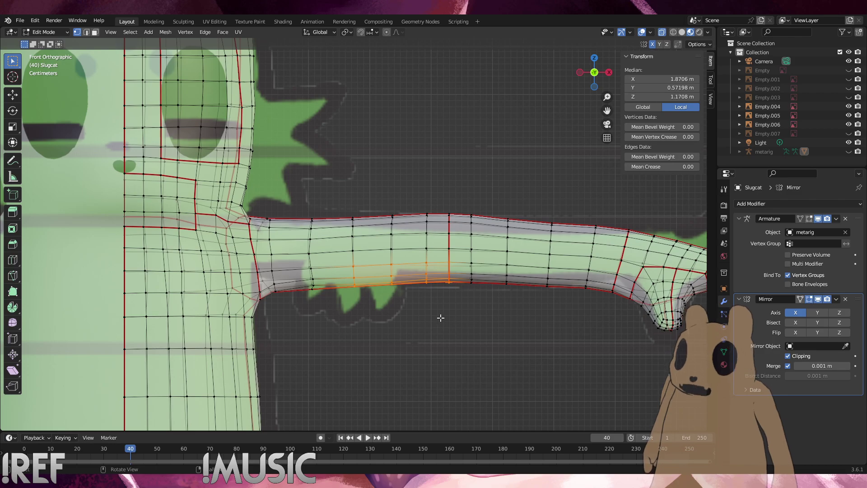
key(e)
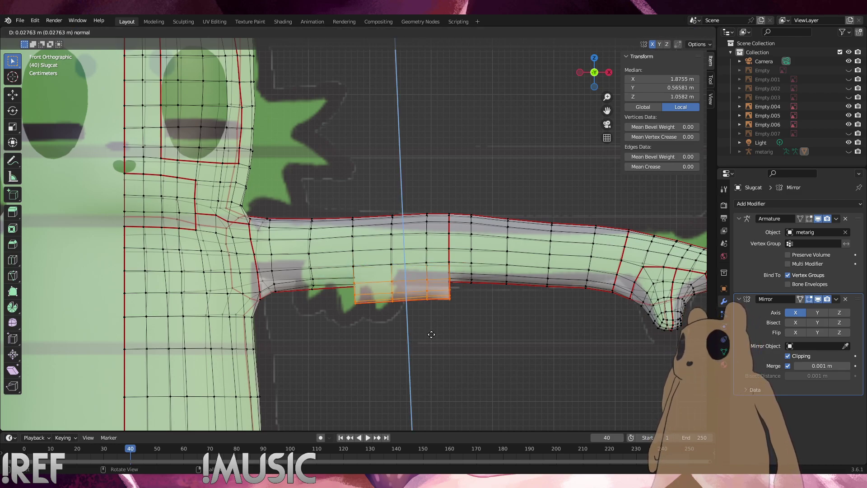
click(429, 338)
key(ctrl+z)
Extrude a wider stretch of the upper arm's underside downward as the fluff base and scale it down slightly
drag(456, 318, 310, 266)
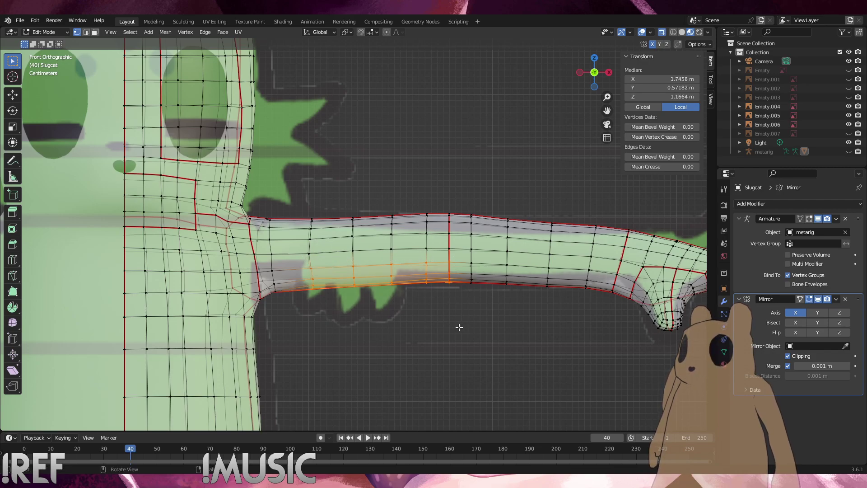
key(e)
click(454, 349)
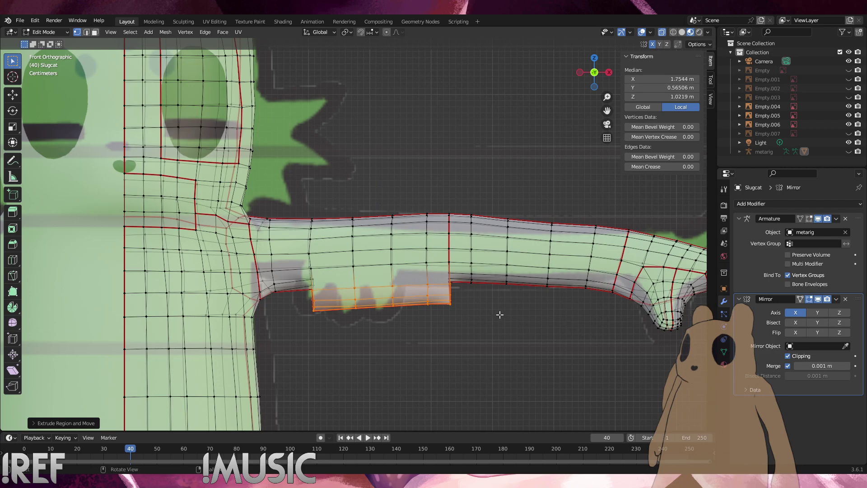
key(s)
click(502, 304)
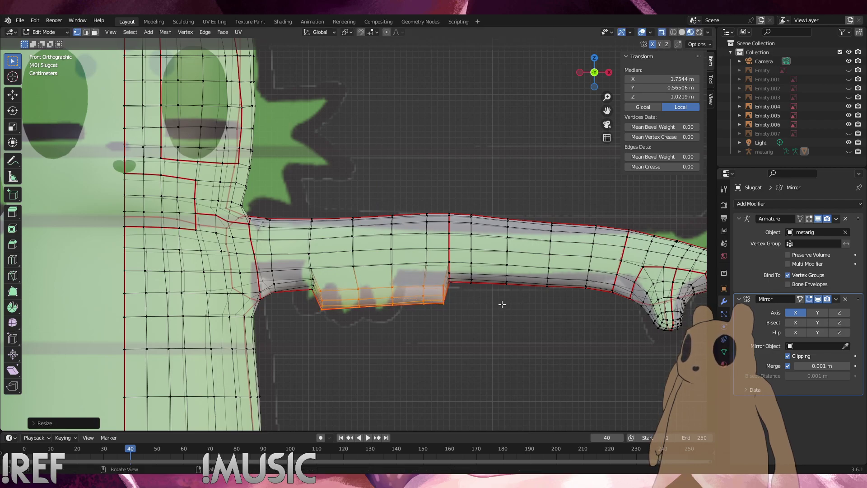
Raise the two end columns of the extruded block's lower vertices slightly along Z
click(449, 326)
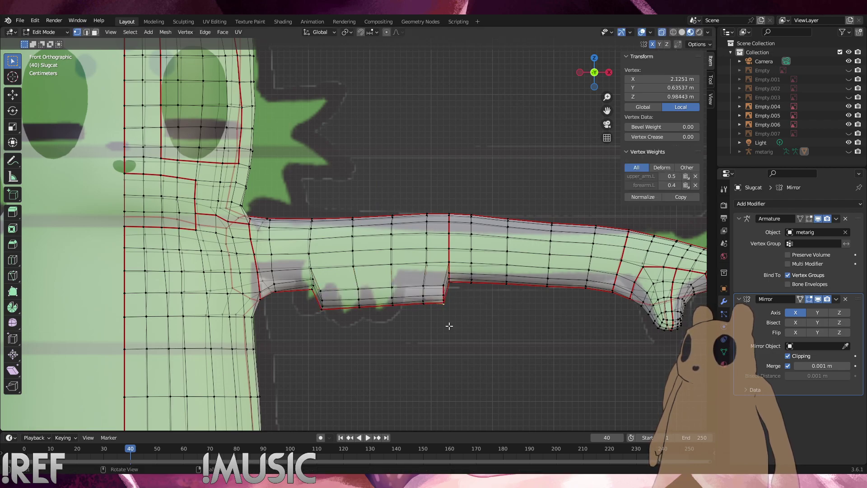
key(ctrl+z)
drag(435, 338, 341, 291)
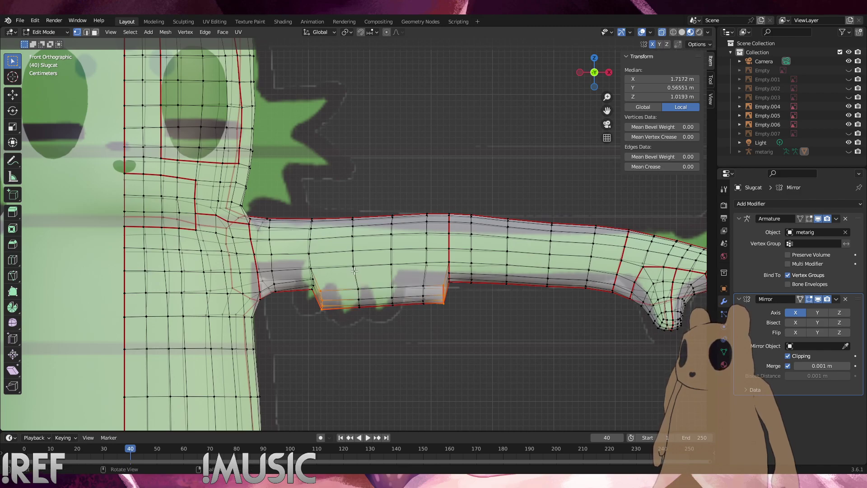
key(g)
key(z)
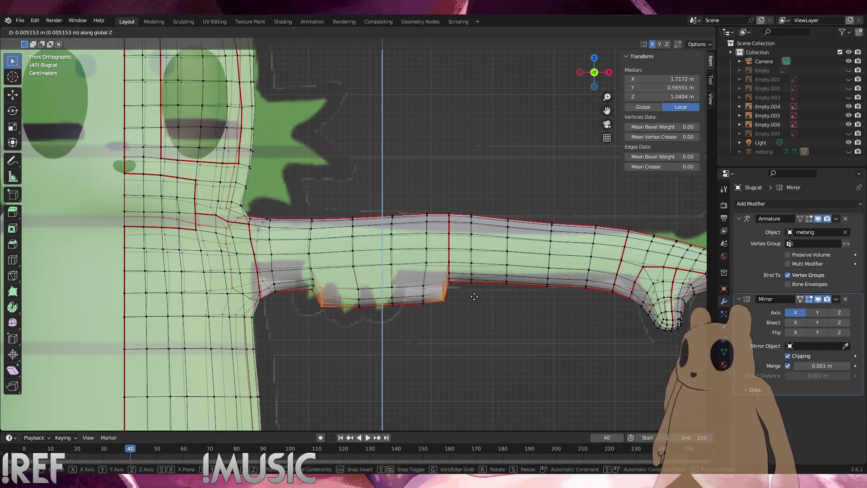
click(474, 292)
Add the neighbouring vertex columns to the selection and raise them about 0.003 m along Z to round the block's underside
shift+drag(438, 324, 417, 279)
shift+drag(372, 325, 343, 273)
key(g)
key(z)
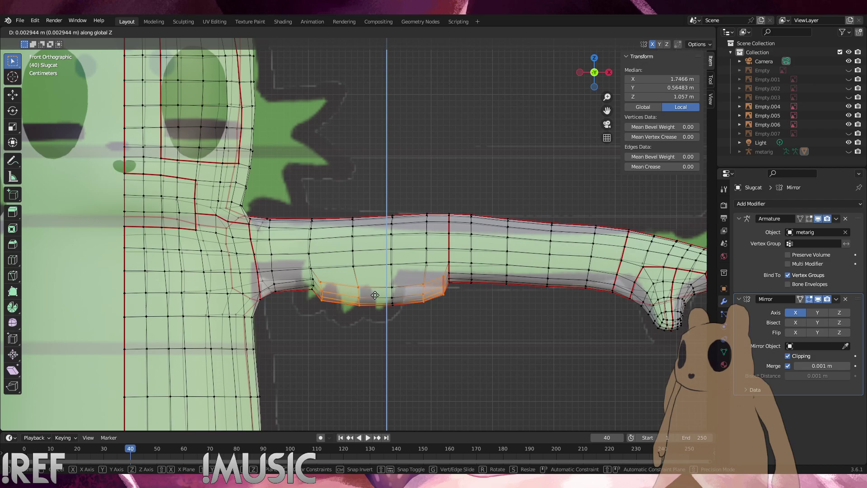
click(375, 295)
click(429, 318)
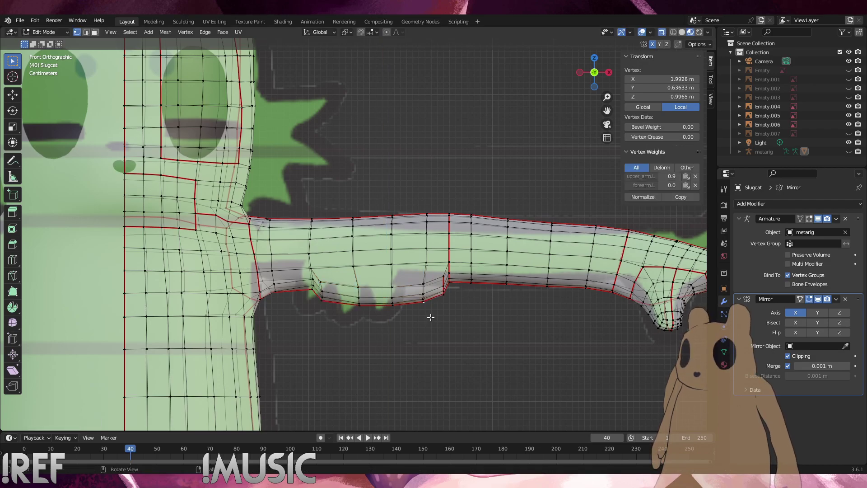
Turn off X-ray and clear the extra UV seam along the extruded block's elbow-side edge loop
middle_drag(433, 307, 701, 48)
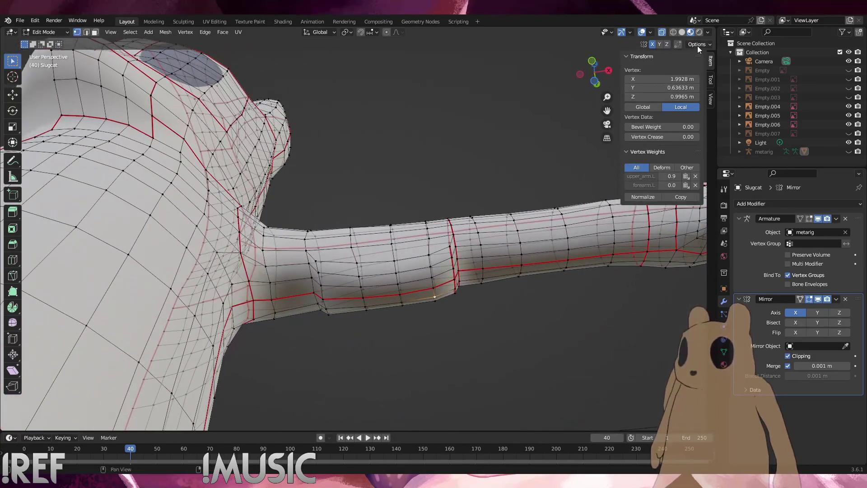
click(664, 33)
scroll(472, 280, up, 5)
middle_drag(472, 280, 459, 273)
scroll(505, 291, down, 2)
shift+middle_drag(505, 291, 350, 284)
shift+click(343, 274)
middle_drag(389, 325, 318, 341)
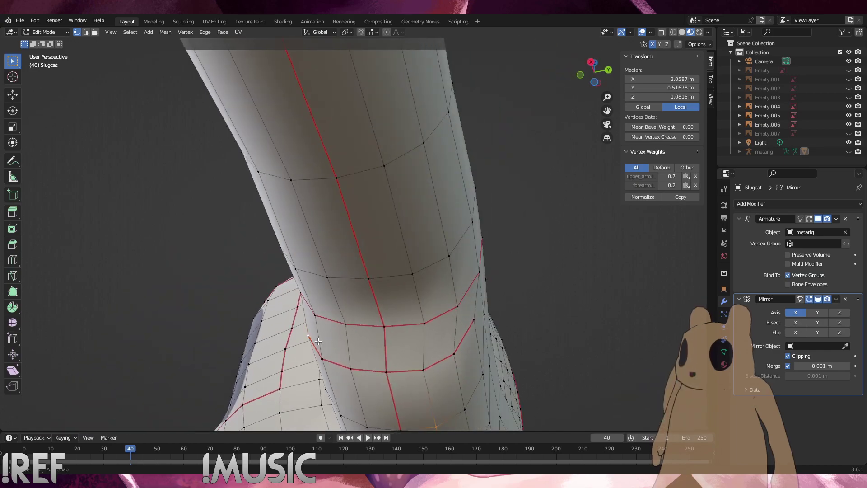
ctrl+click(470, 323)
middle_drag(470, 321, 270, 302)
key(x)
click(426, 351)
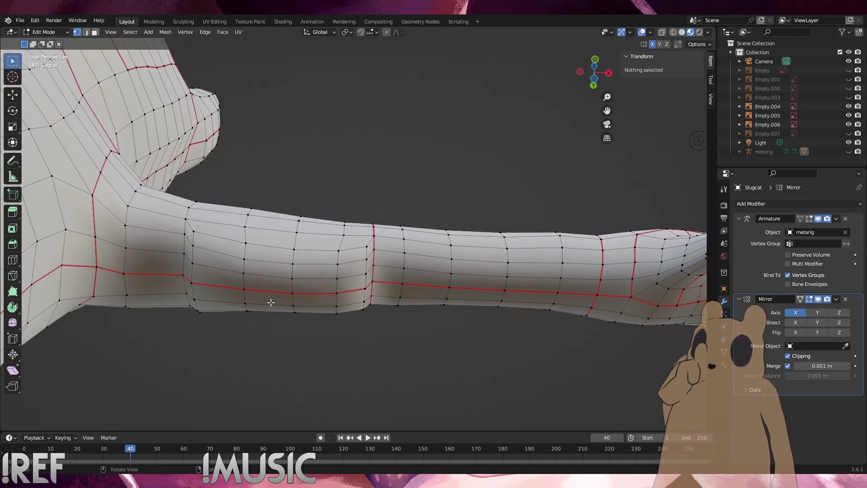
Try to reposition a vertex on the extruded block's shoulder-side edge, and undo the change
scroll(270, 246, up, 3)
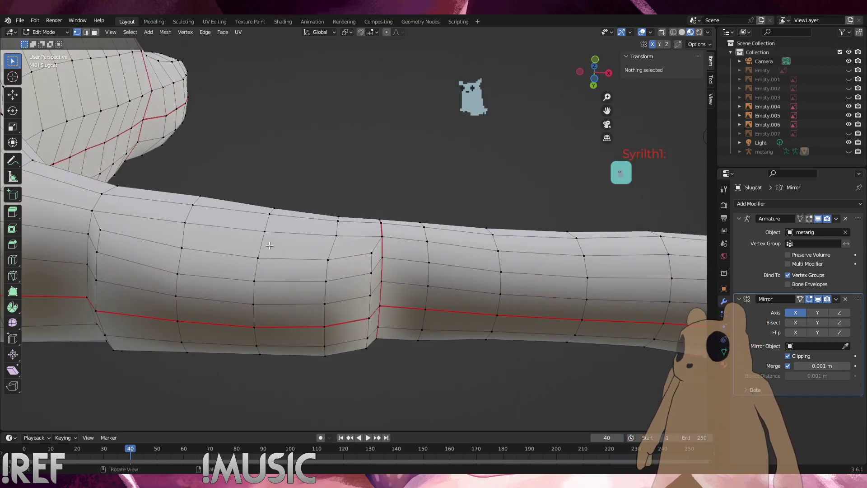
shift+middle_drag(188, 250, 276, 261)
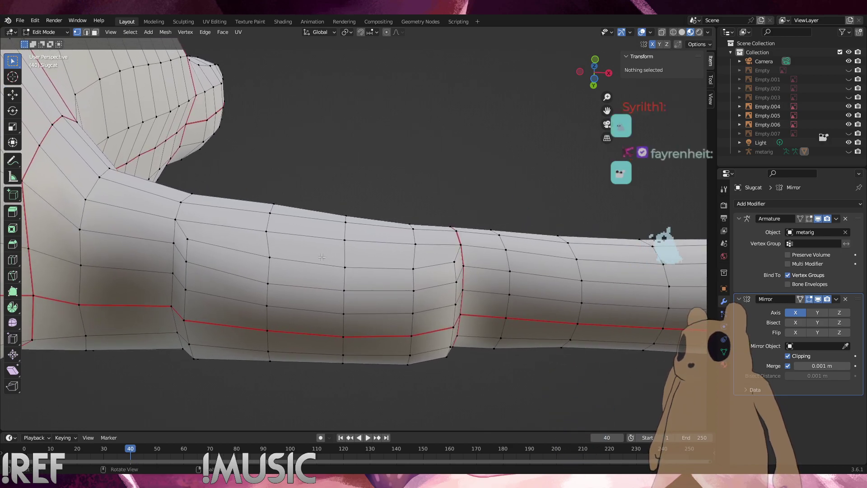
click(187, 240)
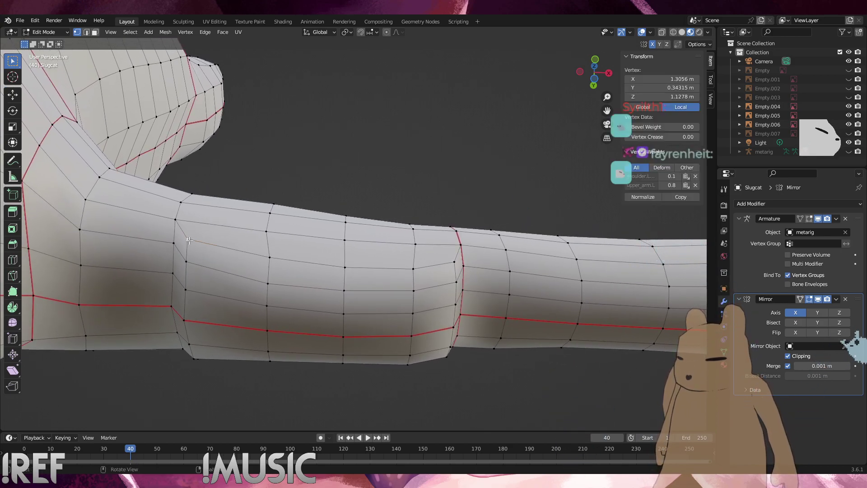
key(g)
click(188, 262)
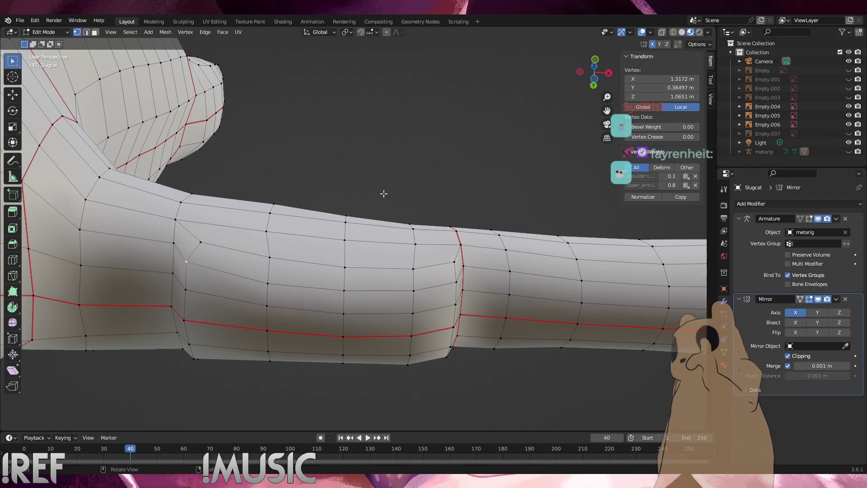
click(412, 136)
middle_drag(413, 135, 321, 259)
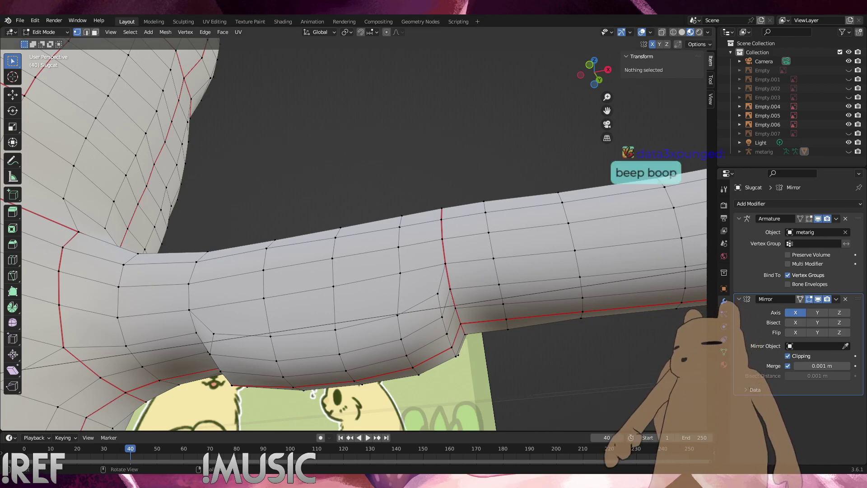
middle_drag(387, 235, 417, 221)
key(ctrl+z)
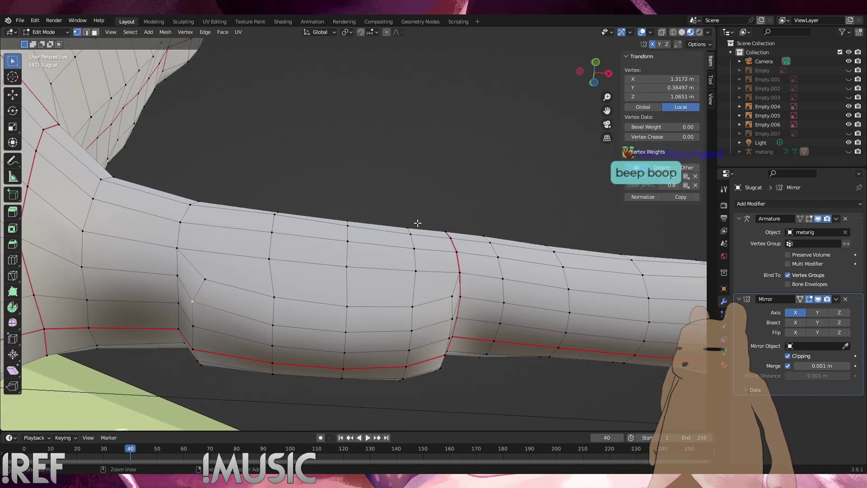
click(403, 184)
middle_drag(438, 303, 431, 290)
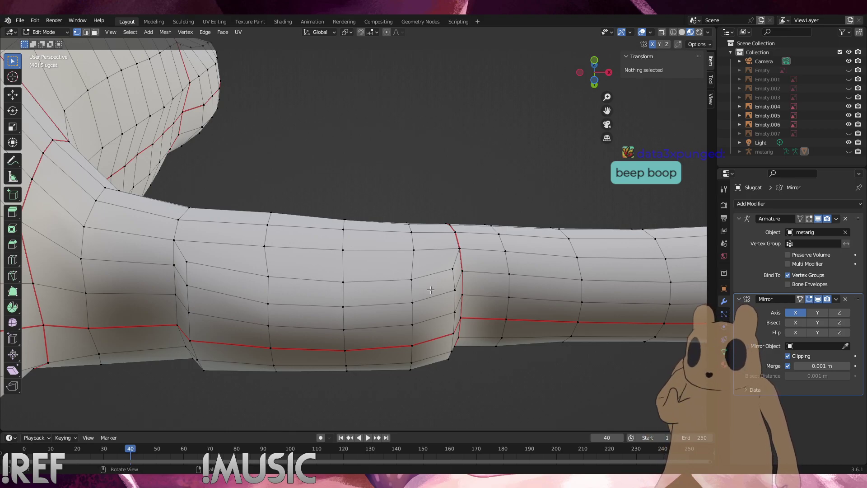
Select the faces across the extruded block's underside and lower them slightly along Z in front view
click(203, 298)
middle_drag(326, 336, 451, 286)
ctrl+click(455, 283)
ctrl+click(179, 272)
ctrl+click(194, 175)
ctrl+click(420, 199)
ctrl+click(417, 245)
ctrl+click(262, 228)
ctrl+click(271, 205)
ctrl+click(342, 248)
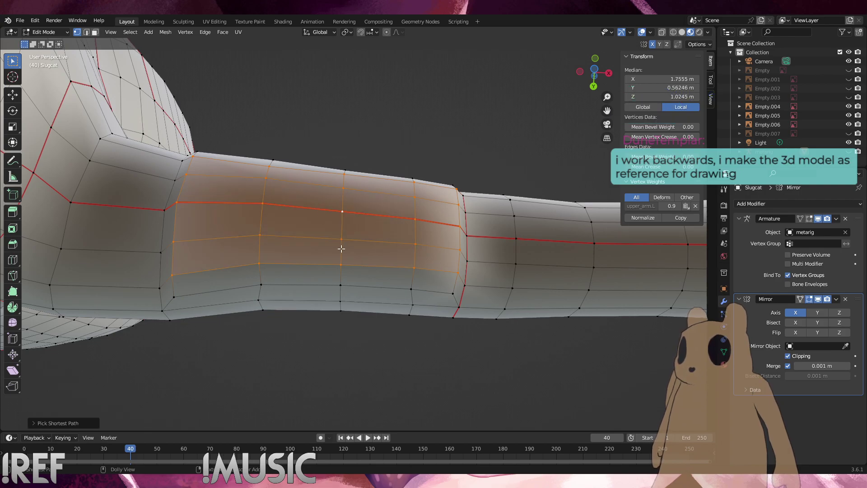
key(KP_1)
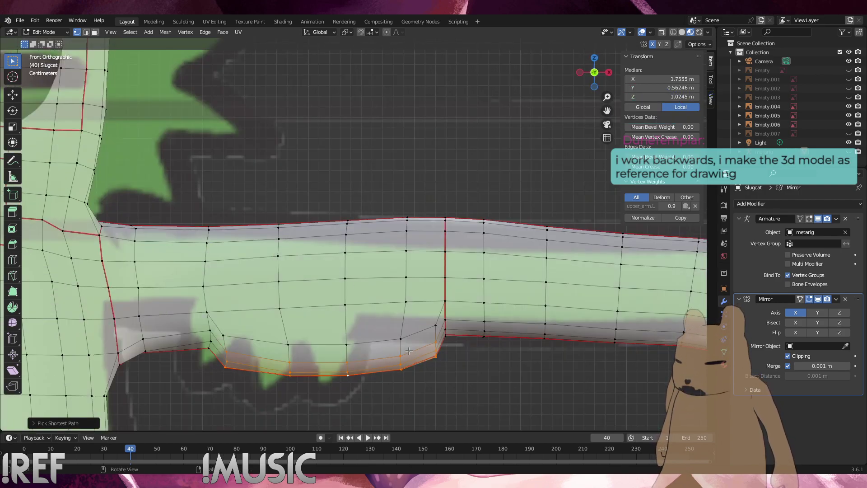
key(g)
key(z)
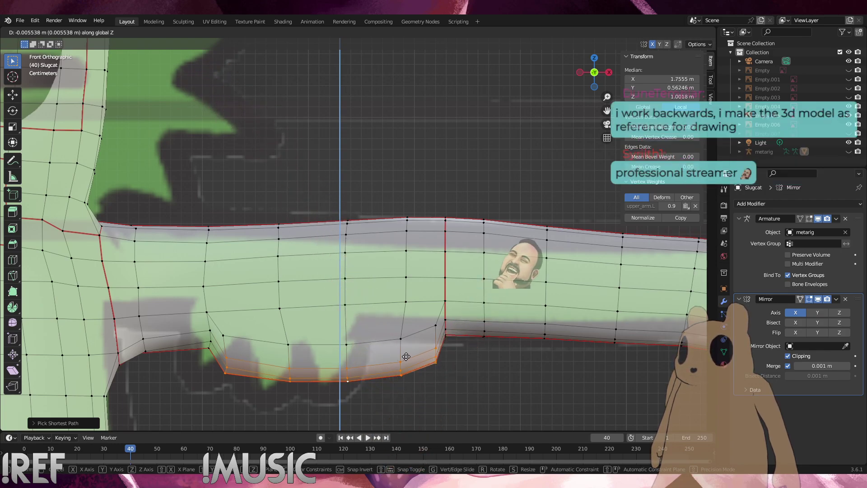
click(409, 352)
Try to deepen the block's rounded underside by lowering progressively smaller groups of middle vertices along Z
drag(472, 393, 428, 323)
ctrl+drag(281, 380, 187, 316)
key(g)
key(z)
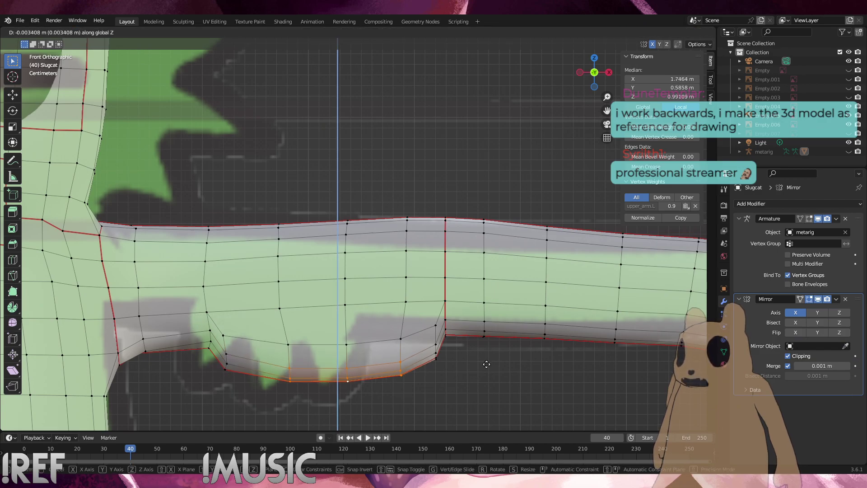
click(485, 366)
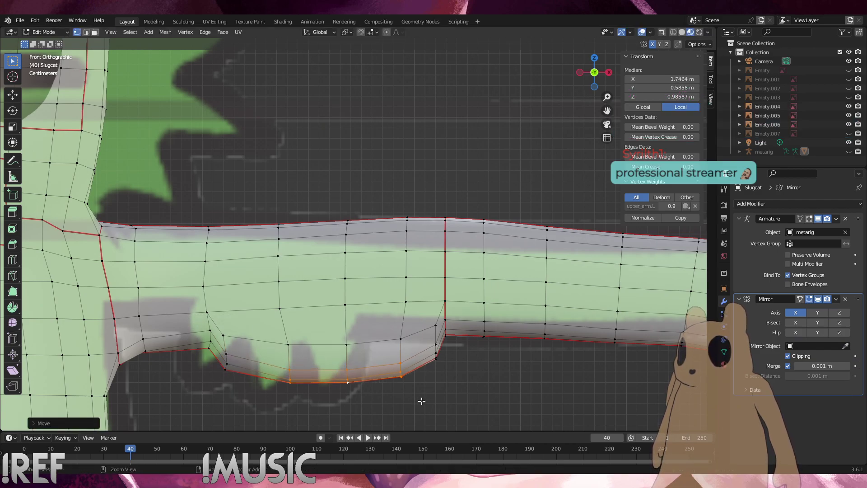
ctrl+drag(422, 400, 379, 362)
ctrl+drag(285, 396, 322, 363)
key(g)
key(z)
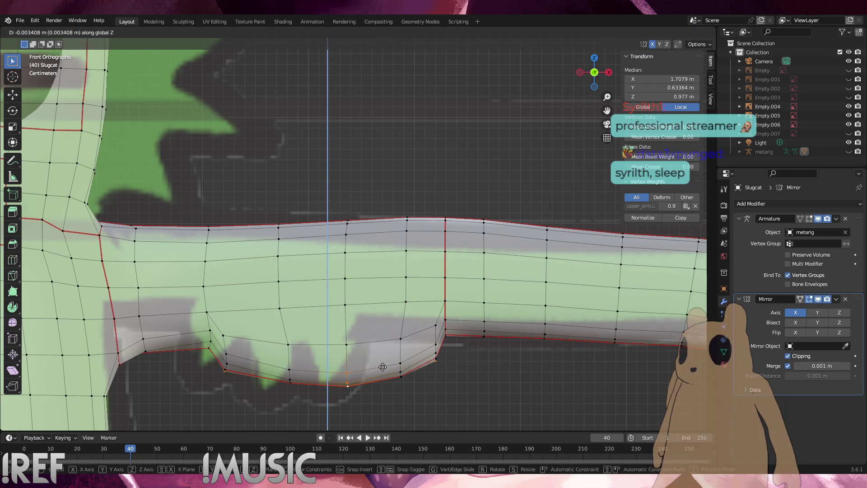
click(454, 368)
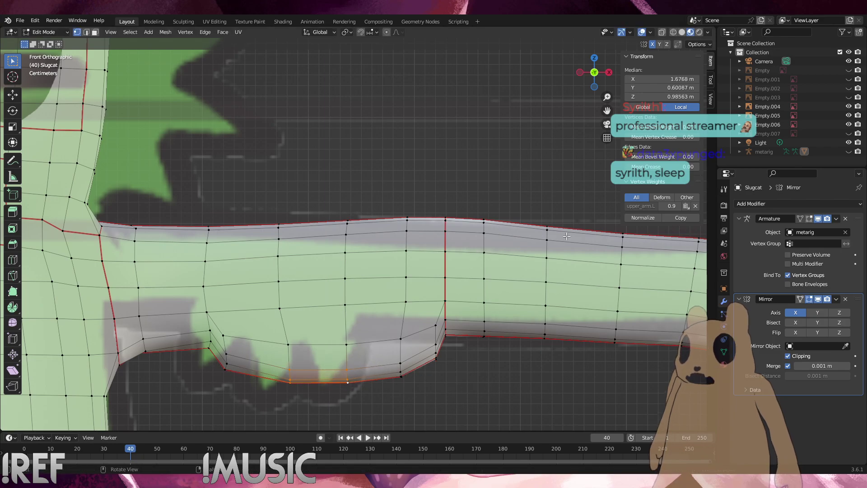
click(502, 367)
Turn X-ray back on, select all of the block's lower vertices, and lower them about 0.0017 m along Z
key(alt+z)
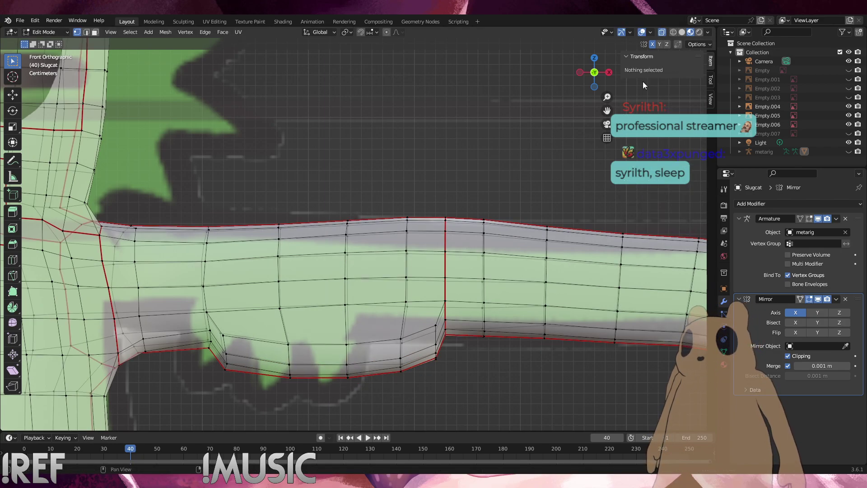
middle_drag(467, 398, 399, 282)
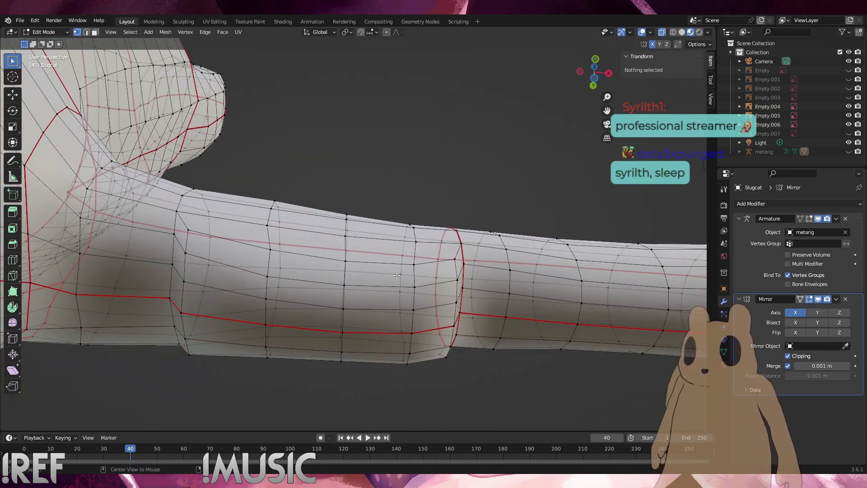
middle_drag(409, 329, 418, 365)
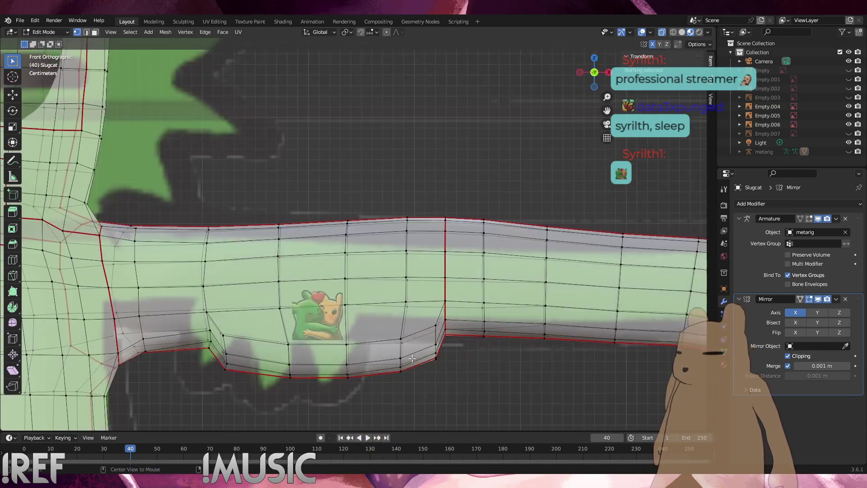
drag(246, 379, 215, 350)
drag(463, 380, 425, 338)
shift+drag(432, 395, 387, 352)
shift+drag(376, 388, 331, 360)
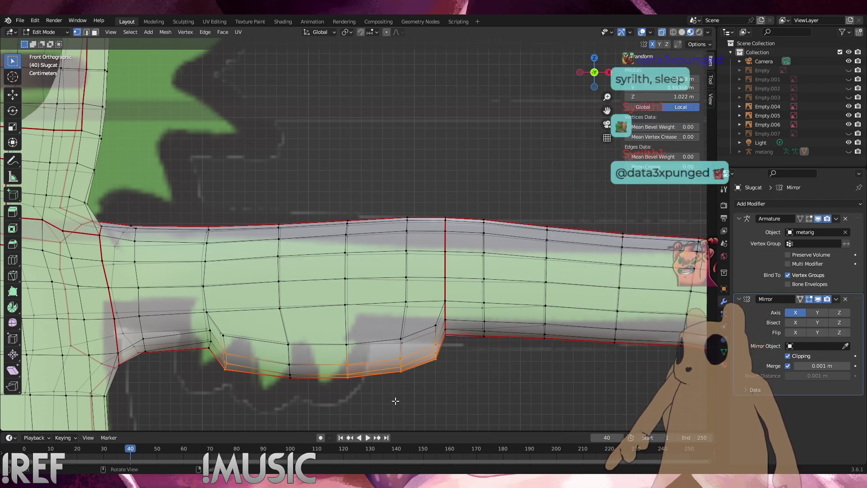
middle_drag(308, 387, 363, 336)
alt+scroll(363, 336, up, 1)
shift+drag(312, 403, 275, 343)
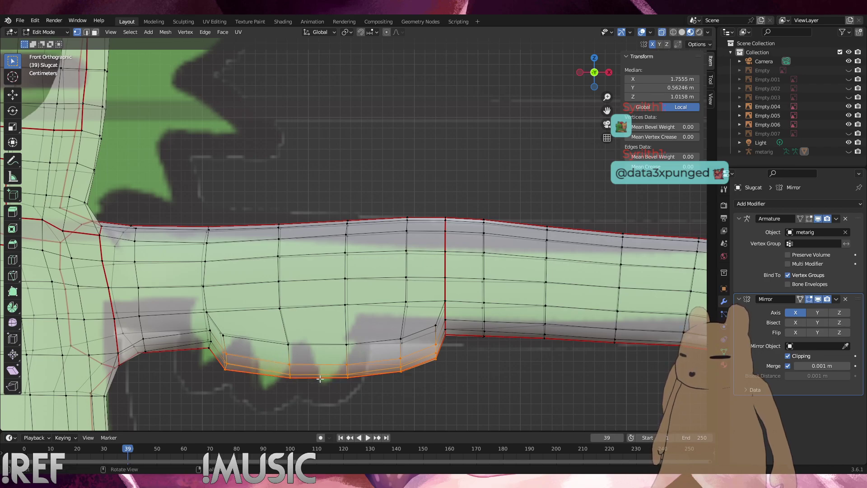
key(g)
key(z)
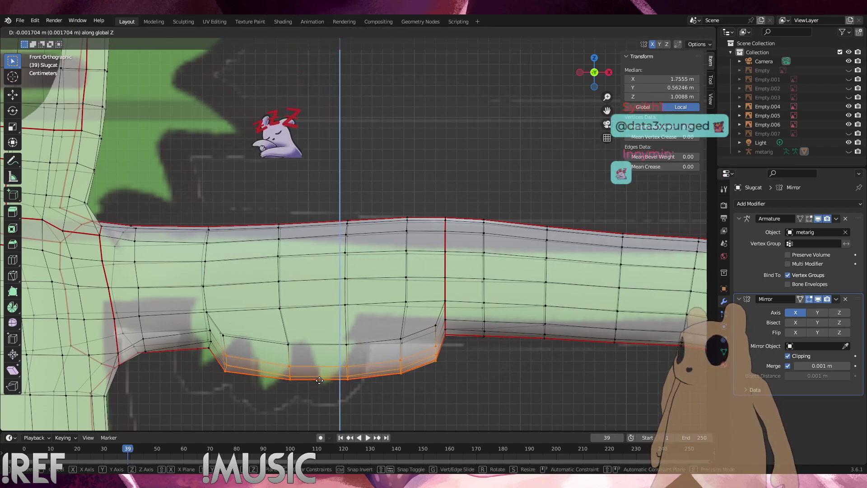
click(320, 380)
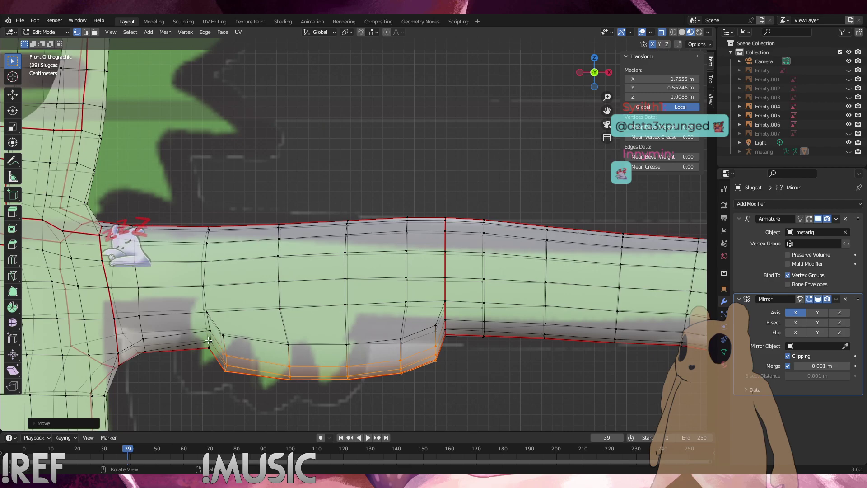
Edge-slide the vertices at the block's shoulder-side junction with the arm slightly toward the shoulder
drag(216, 354, 202, 327)
key(g)
key(g)
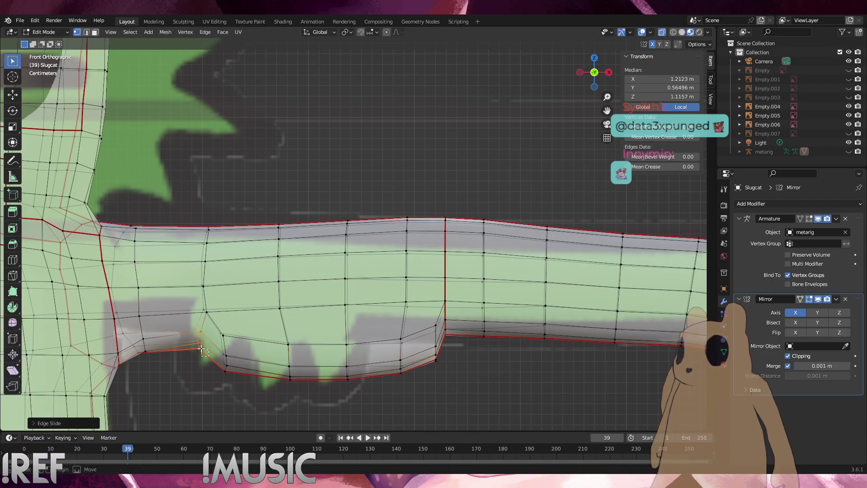
click(184, 337)
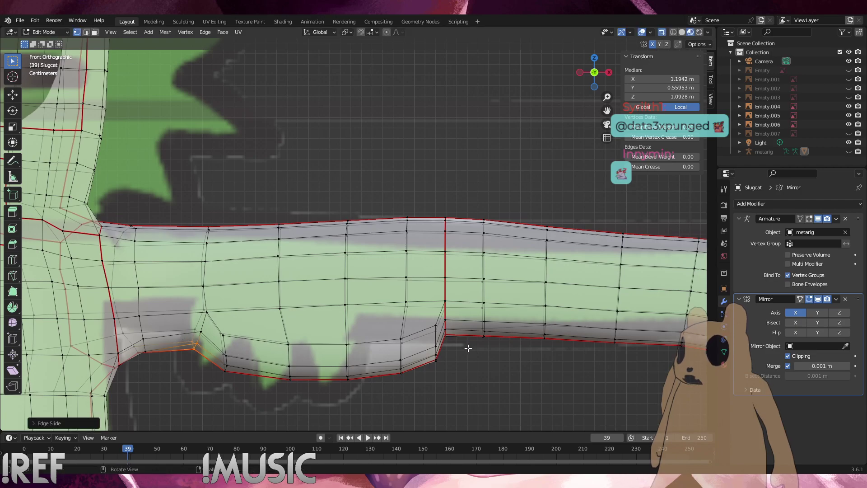
Slide the vertices where the block's elbow-side end meets the arm outward, away from the block
drag(457, 342, 440, 318)
key(g)
key(g)
click(444, 318)
drag(466, 346, 446, 329)
key(g)
key(g)
click(448, 327)
key(g)
key(g)
click(444, 332)
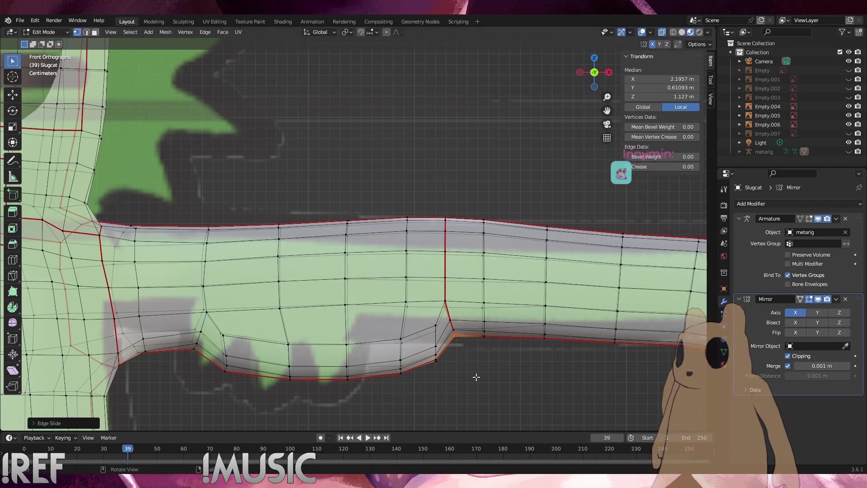
click(474, 376)
Edge-slide the vertices at the block's lower elbow-side corner slightly inward to soften the curve
drag(450, 382, 426, 339)
key(g)
key(g)
click(430, 339)
key(g)
key(g)
click(431, 341)
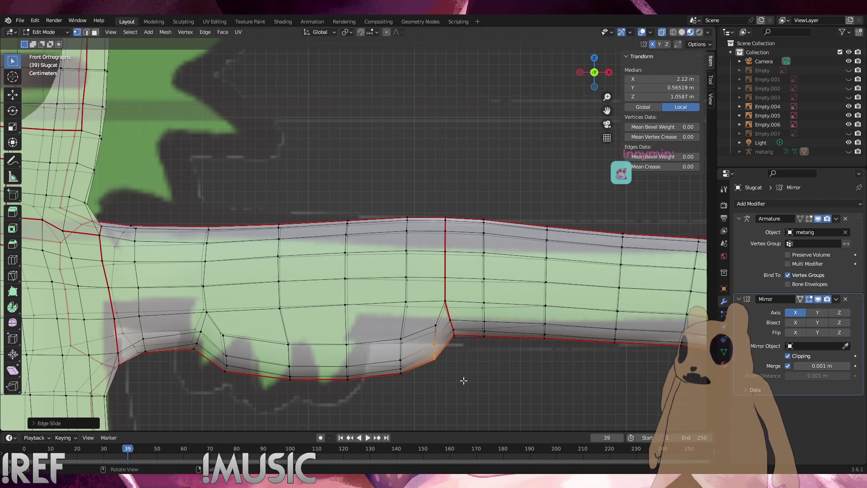
Slide the inner vertex above the block's elbow-side corner slightly toward the shoulder and up
click(436, 327)
key(g)
key(g)
click(421, 319)
key(g)
key(g)
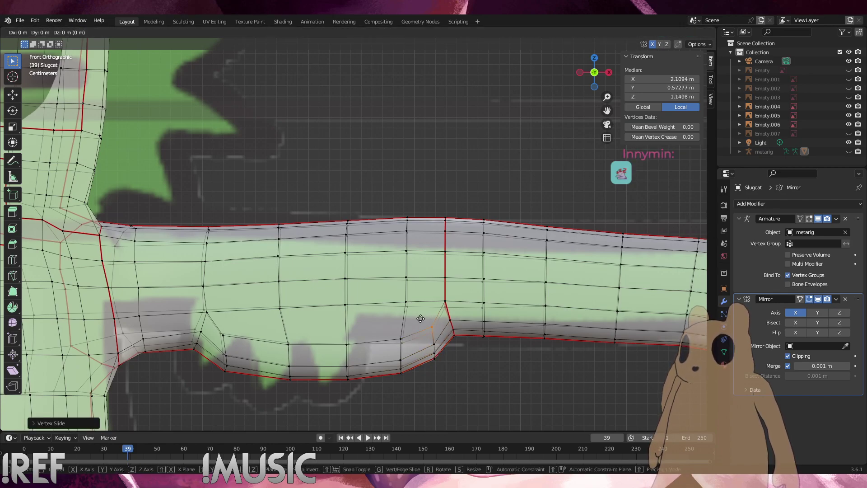
click(425, 317)
key(g)
key(g)
click(418, 319)
click(489, 402)
Edge-slide the vertices at the block's lower shoulder-side corner slightly upward to round it
drag(240, 379, 208, 350)
key(g)
key(g)
click(200, 344)
drag(231, 384, 206, 345)
key(g)
key(g)
click(259, 369)
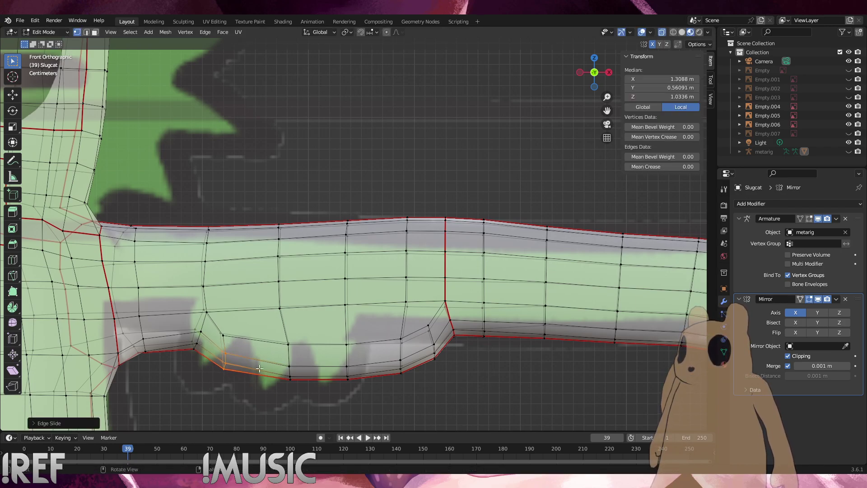
Vertex-slide the inner vertex above the block's shoulder-side corner toward the elbow and adjust the vertices around it
click(223, 335)
key(g)
key(g)
click(219, 323)
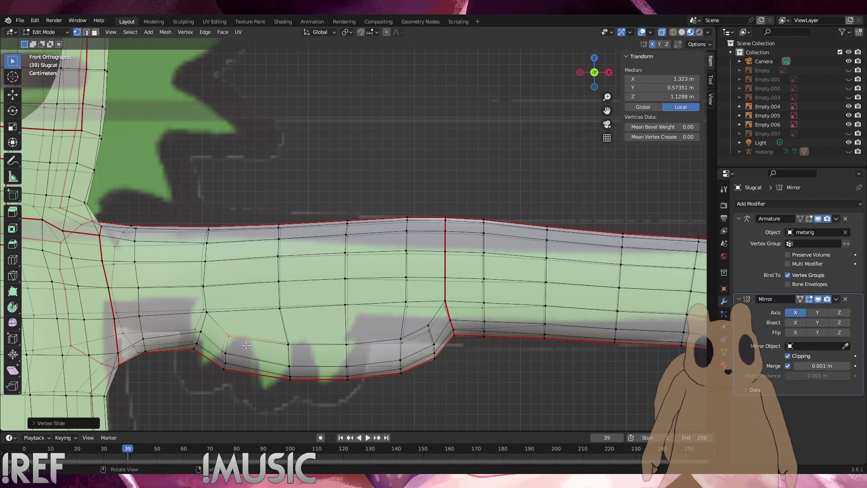
drag(246, 347, 218, 322)
key(g)
key(g)
click(215, 318)
click(229, 354)
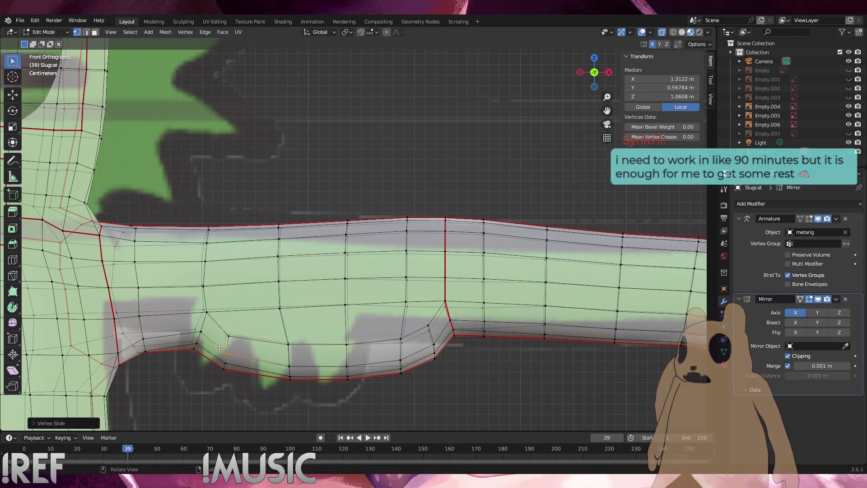
click(312, 402)
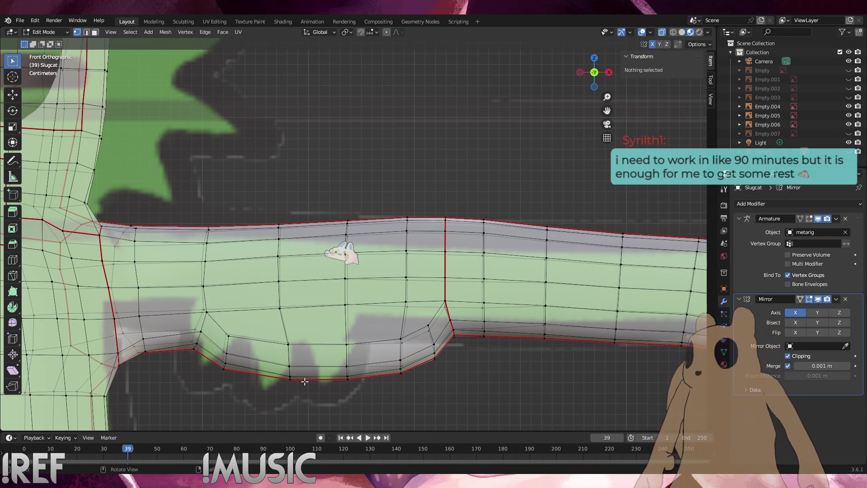
Edge-slide the two middle cross edges on the block's lower part slightly toward the shoulder
alt+click(285, 371)
key(g)
key(g)
click(268, 328)
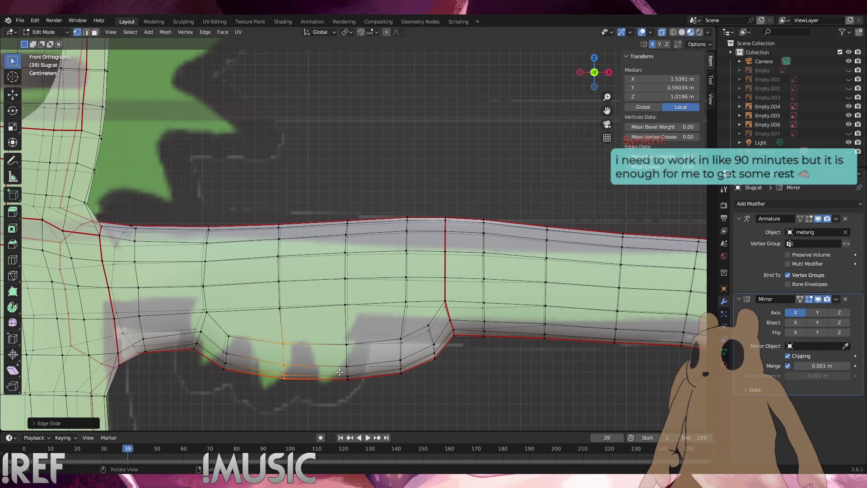
alt+click(347, 355)
key(g)
key(g)
click(318, 342)
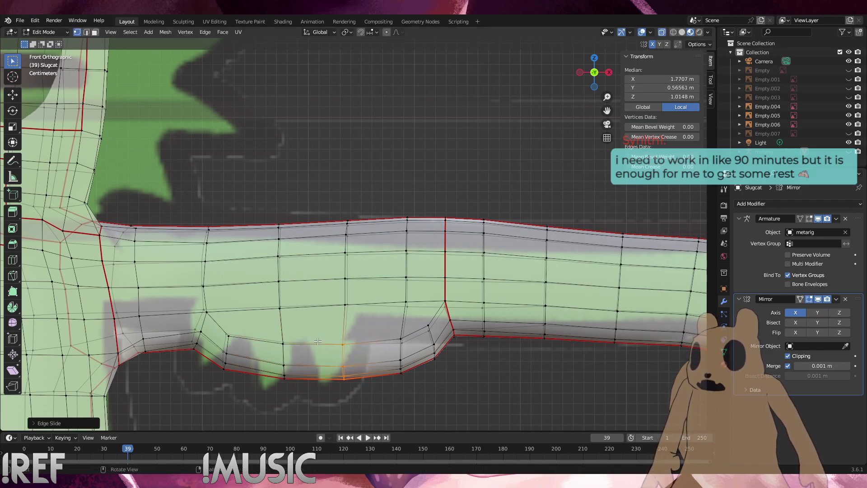
Slide the mid-arm vertices above the block's middle slightly toward the shoulder, in line with the edge below
drag(365, 316, 323, 265)
key(g)
key(g)
click(319, 294)
key(g)
key(g)
click(366, 306)
key(g)
key(g)
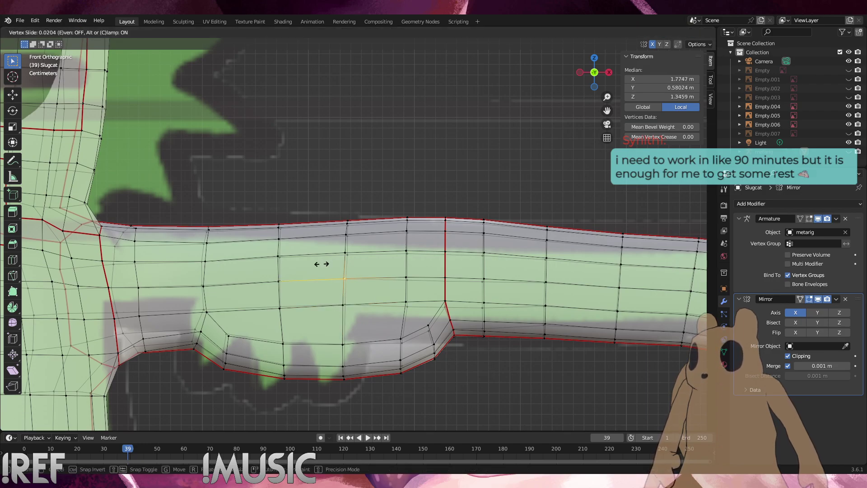
click(321, 265)
Slide the two full arm edge loops through the block's middle slightly toward the shoulder, and deselect everything
alt+click(281, 325)
key(g)
key(g)
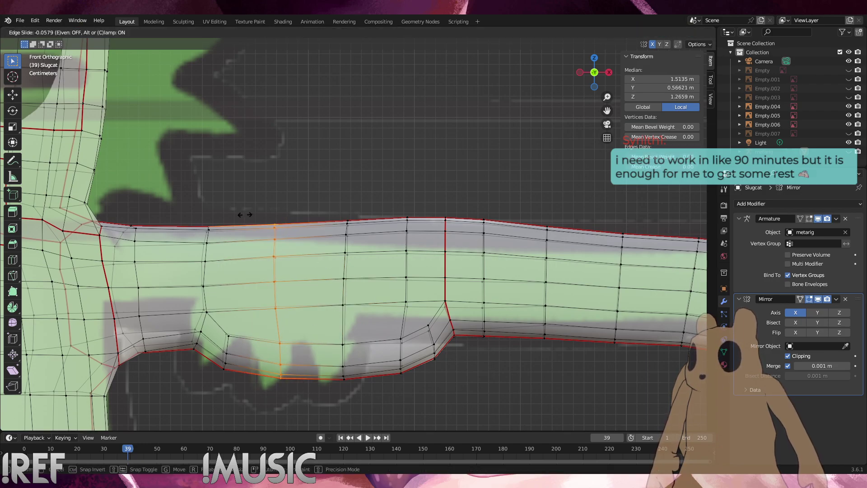
click(246, 215)
alt+click(343, 325)
key(g)
key(g)
click(301, 215)
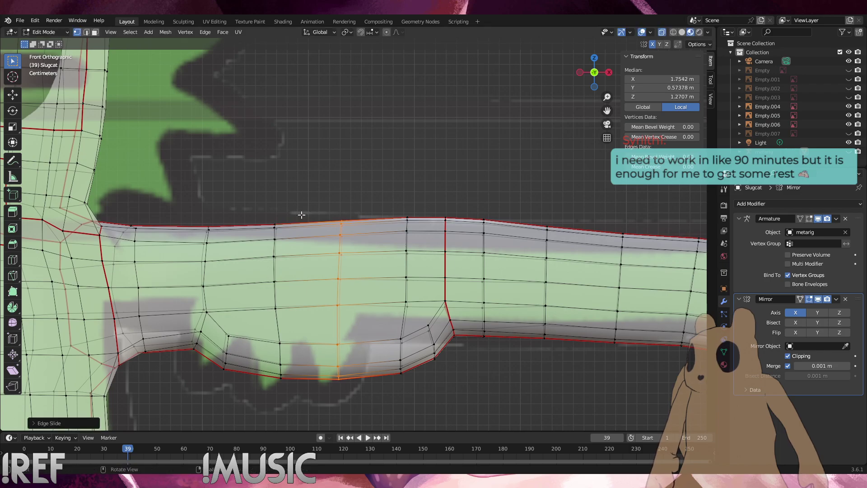
click(433, 416)
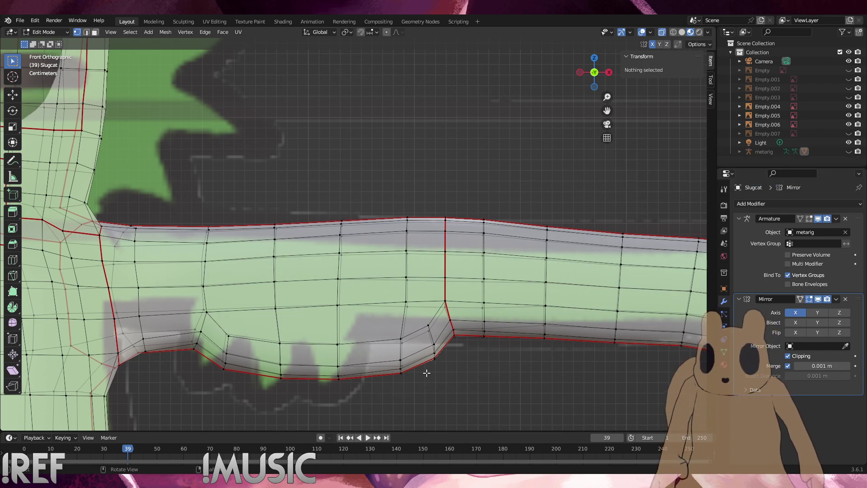
Vertex-slide the elbow-side and two middle vertices along the block's upper row upward
middle_drag(426, 373, 385, 328)
click(401, 339)
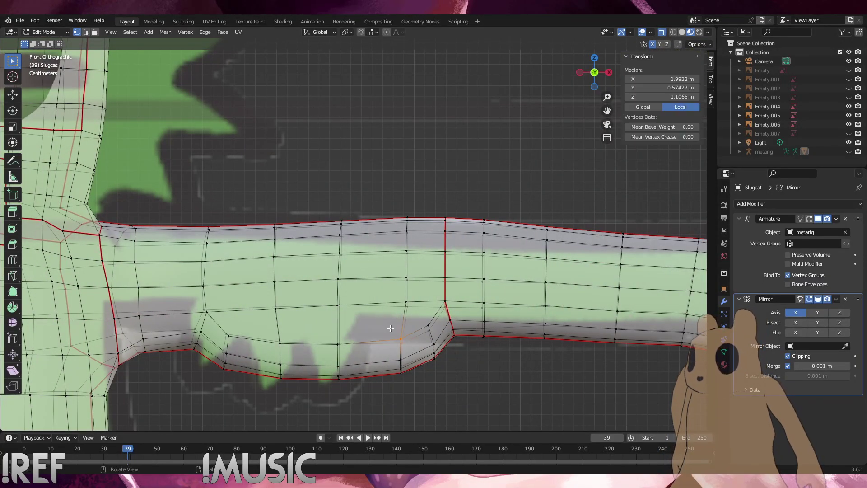
click(325, 326)
key(shift+v)
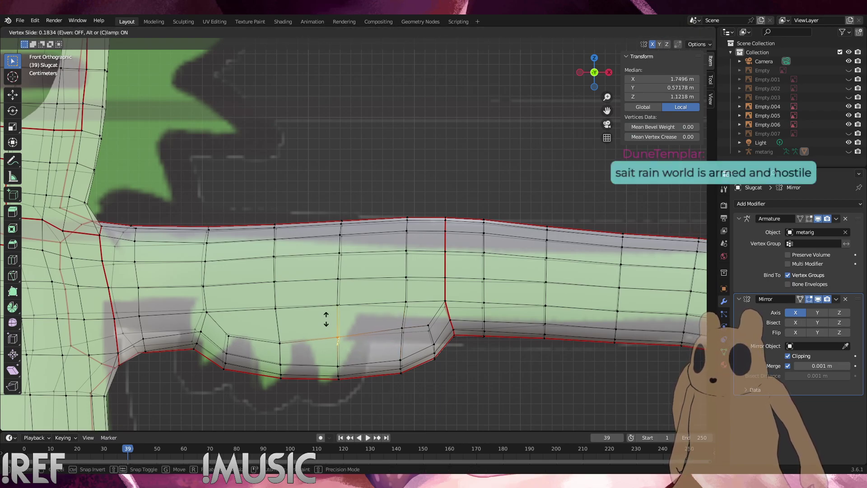
click(326, 316)
click(286, 346)
key(shift+v)
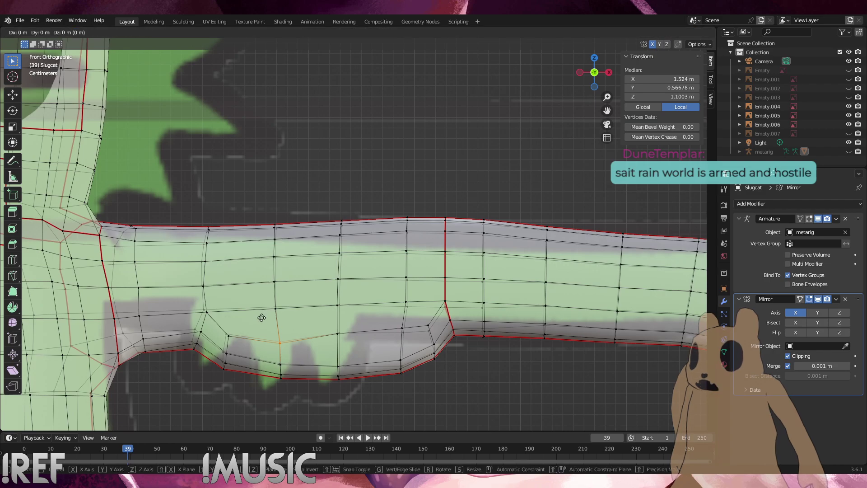
click(255, 304)
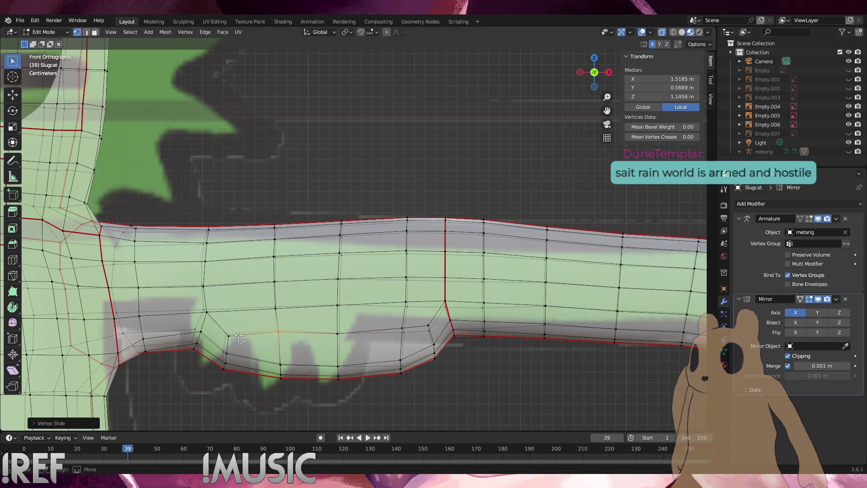
Nudge the block's upper shoulder-side corner vertex and slide the two middle upper-row vertices further up
drag(224, 323, 222, 321)
key(g)
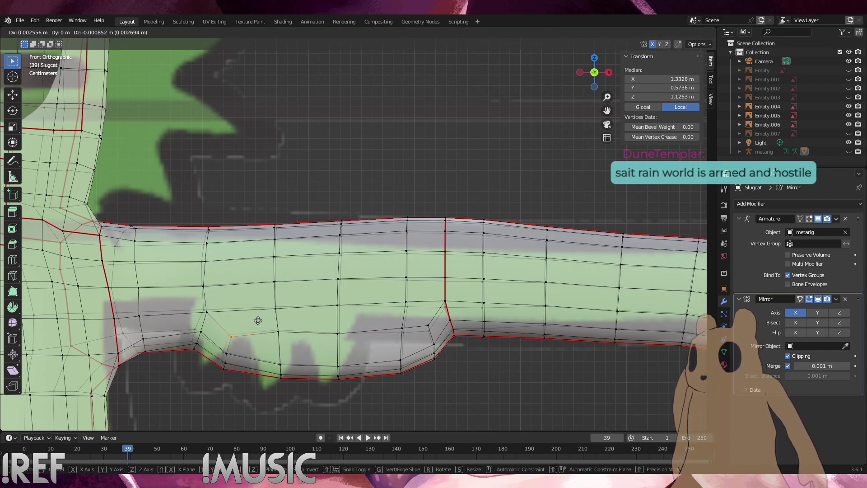
click(258, 320)
drag(311, 344, 269, 322)
key(g)
key(g)
click(268, 321)
drag(348, 340, 326, 324)
key(g)
key(g)
click(328, 324)
Slide the block's central edge loop toward the elbow and the neighbouring elbow-side loop toward the shoulder
drag(371, 402, 317, 209)
key(g)
key(g)
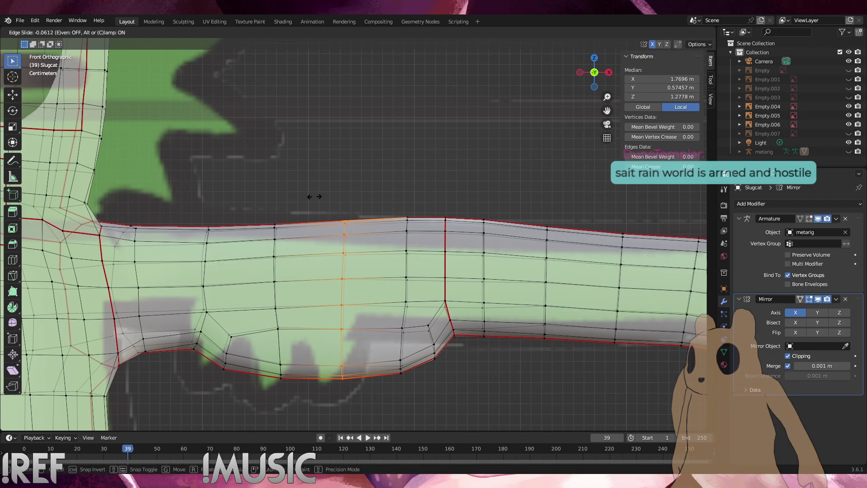
click(315, 196)
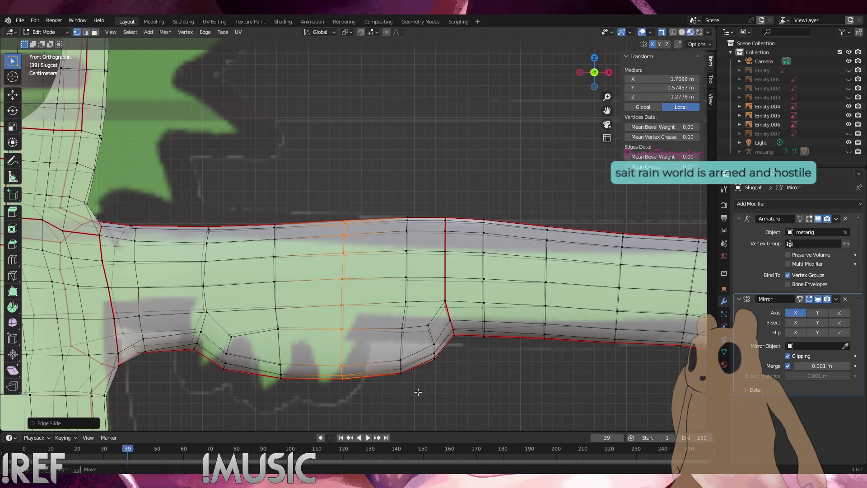
alt+click(393, 367)
key(g)
key(g)
click(406, 375)
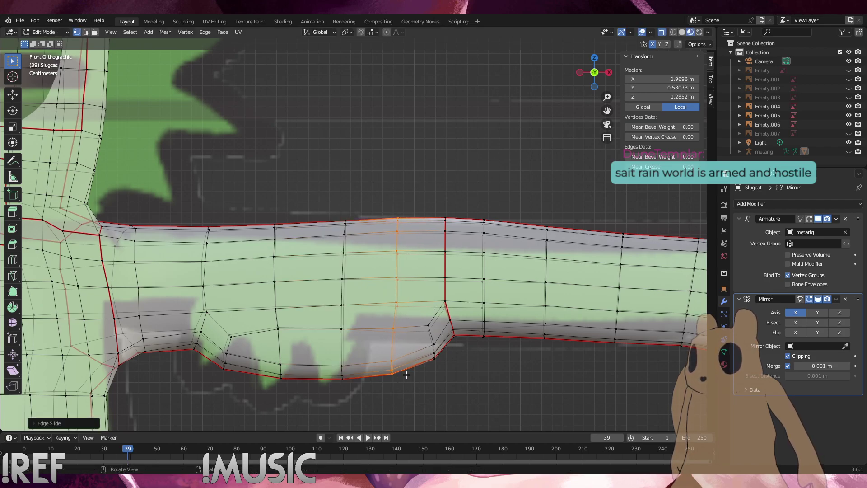
key(alt+a)
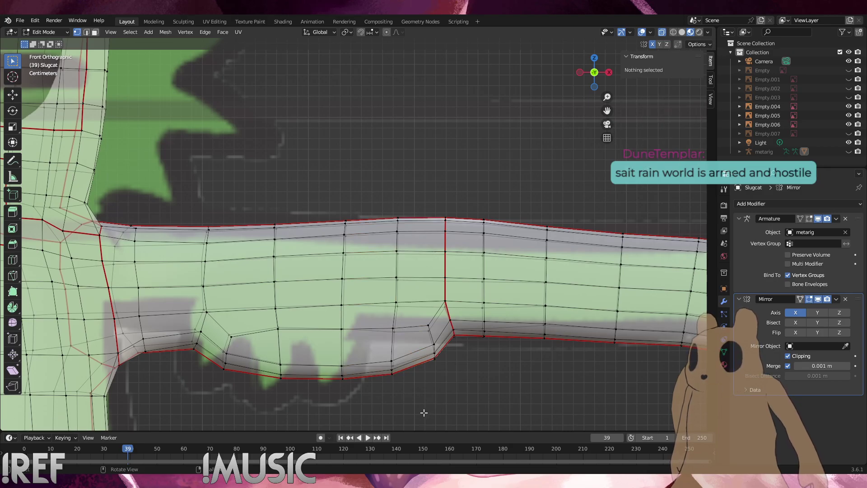
Check vertices on the block's underside from another angle, and try sliding them in front view
click(384, 356)
middle_drag(384, 356, 305, 257)
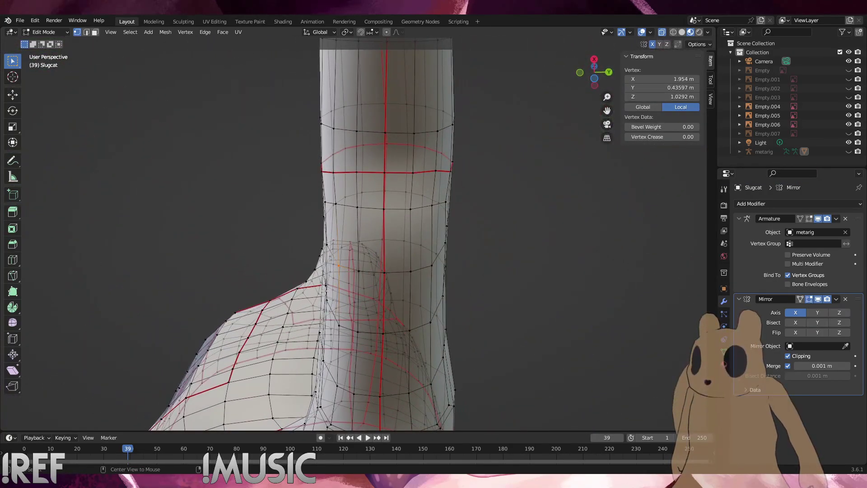
key(KP_1)
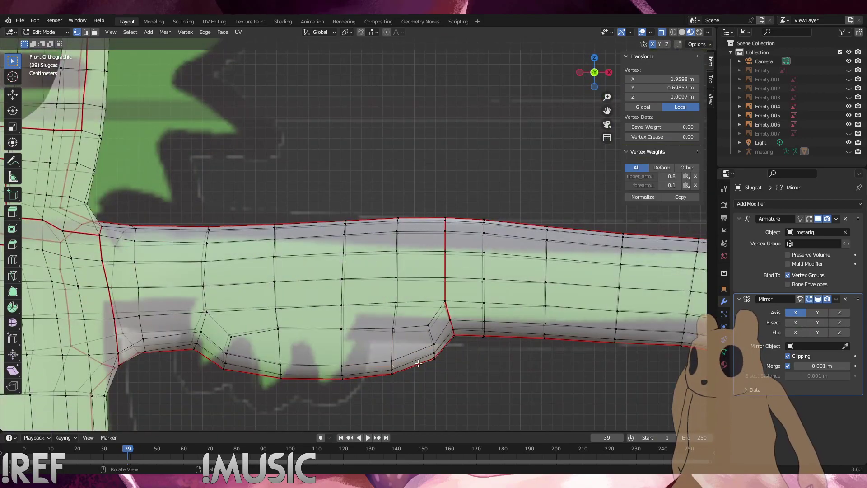
key(shift+v)
click(418, 359)
drag(401, 366, 271, 356)
key(shift+v)
click(378, 341)
key(g)
key(g)
click(319, 343)
key(g)
key(g)
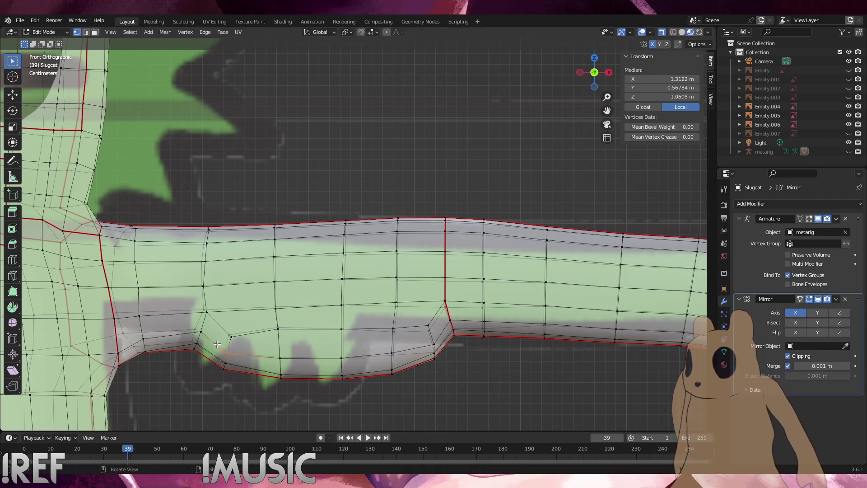
click(218, 341)
Vertex-slide the block's upper shoulder-side corner vertex along its edge toward the block's middle
click(227, 335)
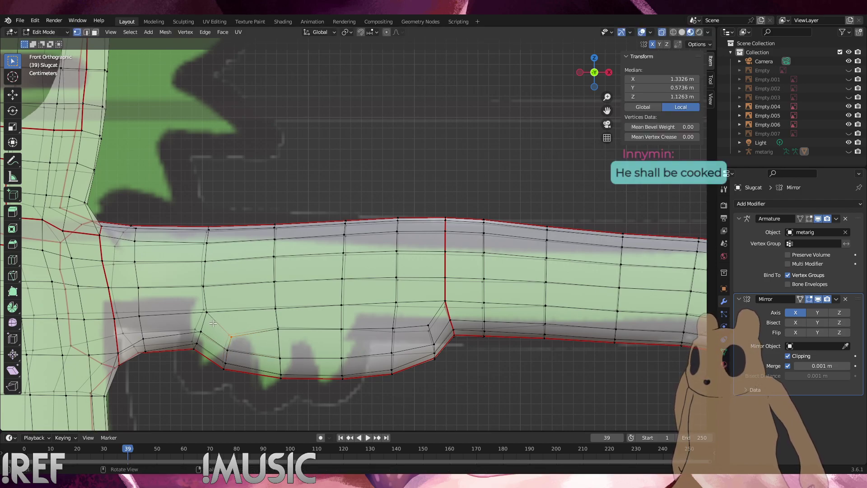
key(g)
key(g)
click(221, 321)
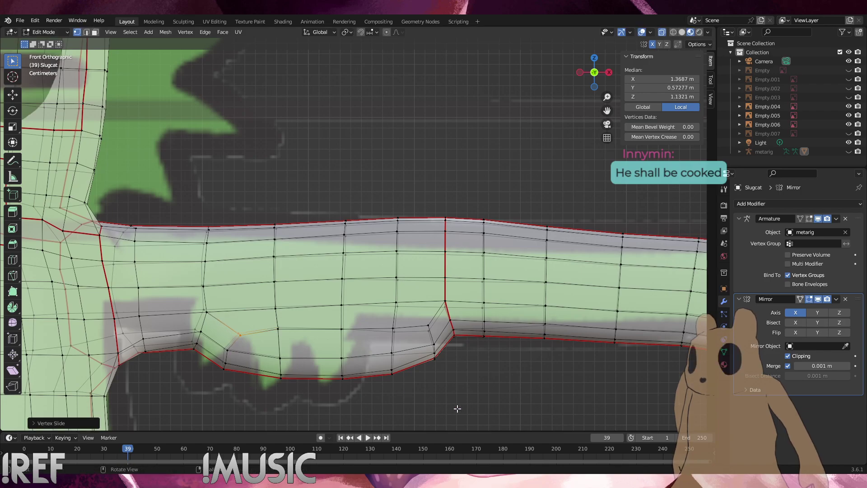
Vertex-slide the block's upper elbow-side corner vertex toward the block's middle, and clear the selection
click(426, 336)
key(g)
key(g)
click(402, 315)
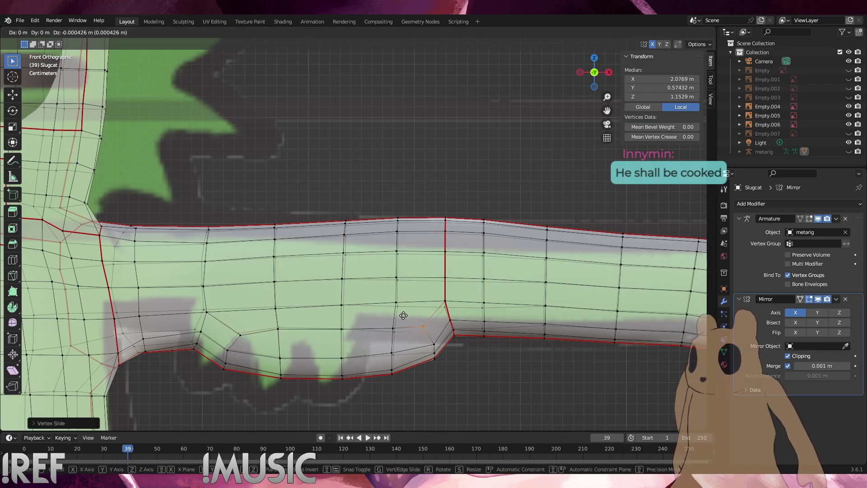
key(g)
key(g)
click(400, 318)
click(480, 397)
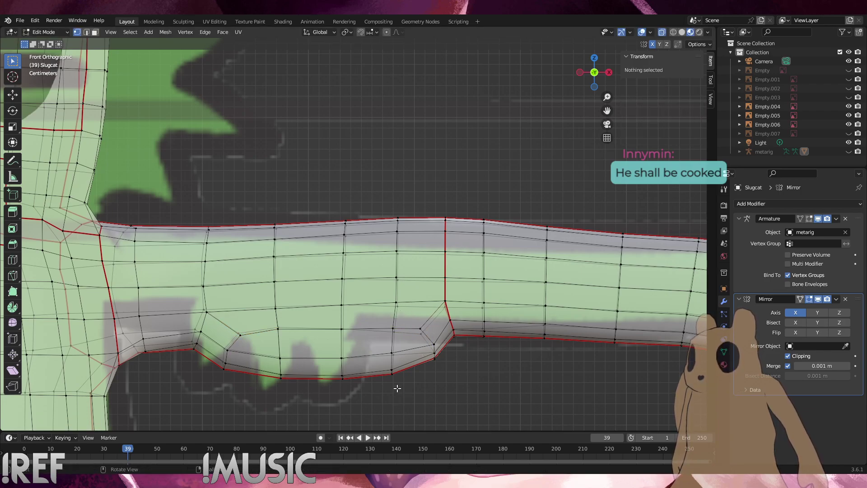
Slide the block's central edge loop and the next loop on its shoulder side toward the shoulder
alt+click(342, 367)
key(g)
key(g)
click(296, 357)
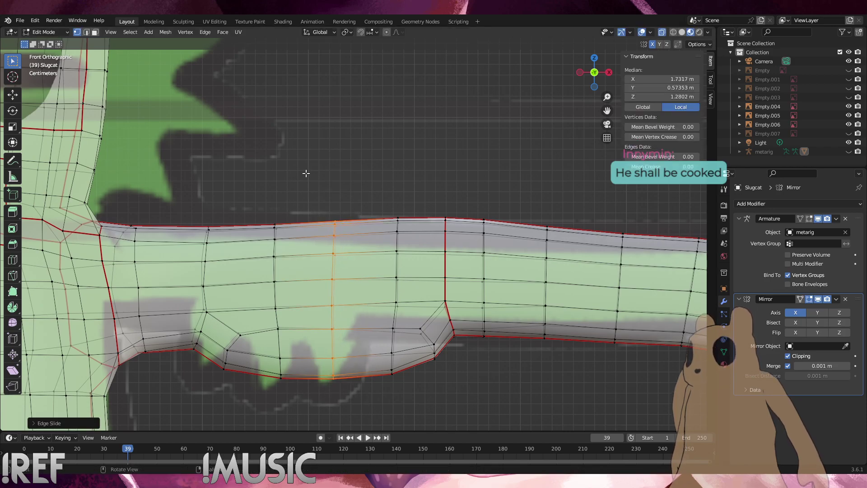
alt+click(274, 233)
key(g)
key(g)
click(259, 206)
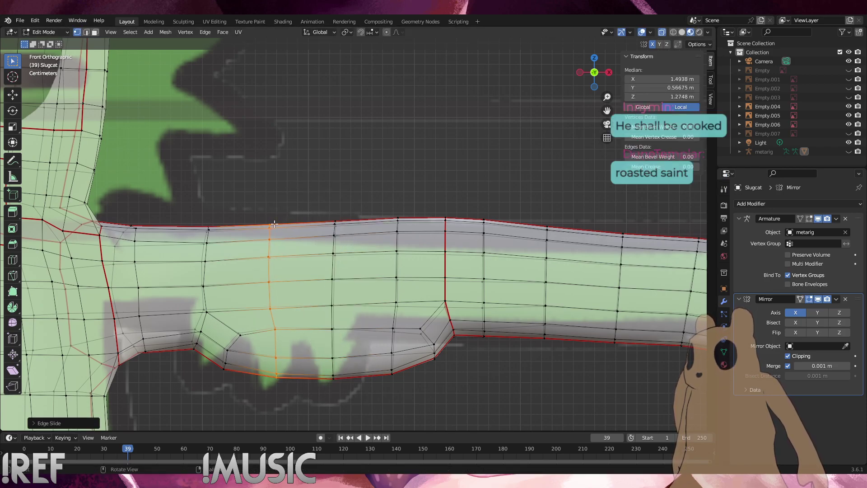
click(401, 390)
Slide the edge loop near the block's elbow-side end slightly toward the shoulder to even the spacing
alt+click(393, 363)
key(g)
key(g)
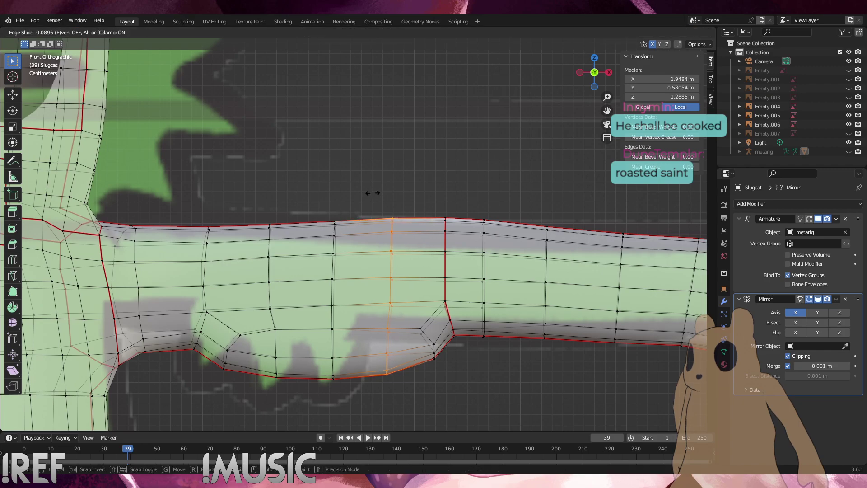
click(391, 240)
click(470, 396)
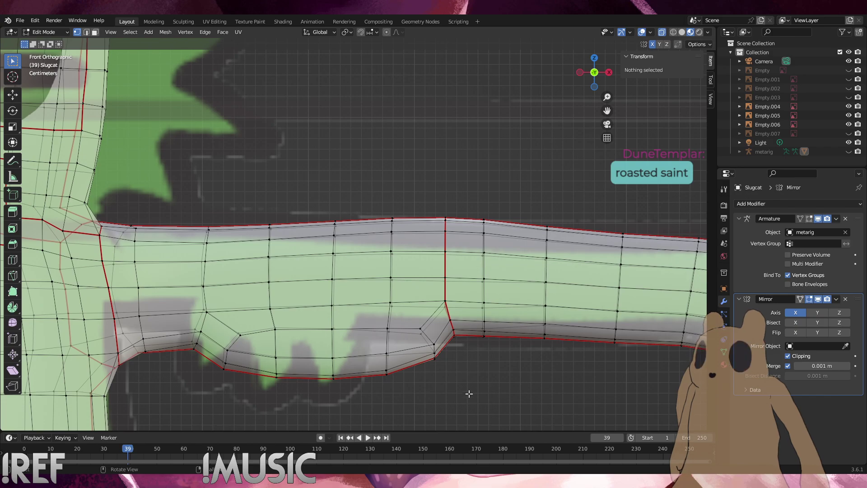
Smooth the vertices of the two edge loops at the block's elbow-side end, and clear the selection
drag(450, 381, 432, 340)
middle_drag(433, 340, 389, 285)
click(445, 352)
middle_drag(489, 349, 455, 338)
middle_drag(666, 40, 460, 269)
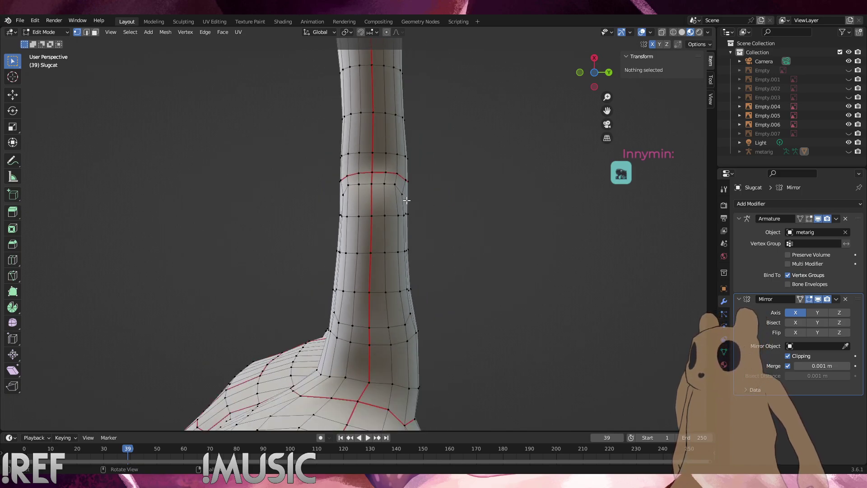
alt+click(341, 181)
alt+shift+click(396, 179)
right_click(519, 215)
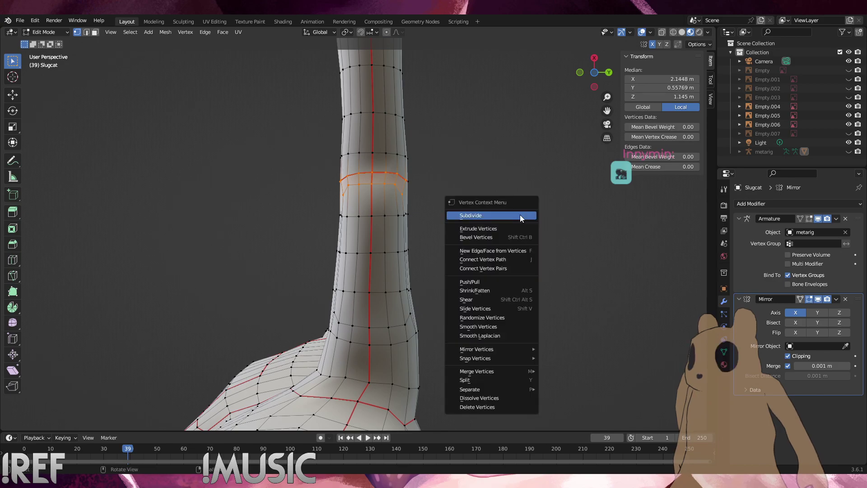
click(504, 326)
click(460, 222)
Extrude the underside patch spanning three edge loops at the block's elbow-side end downward to start a fluff tuft
middle_drag(460, 223, 401, 230)
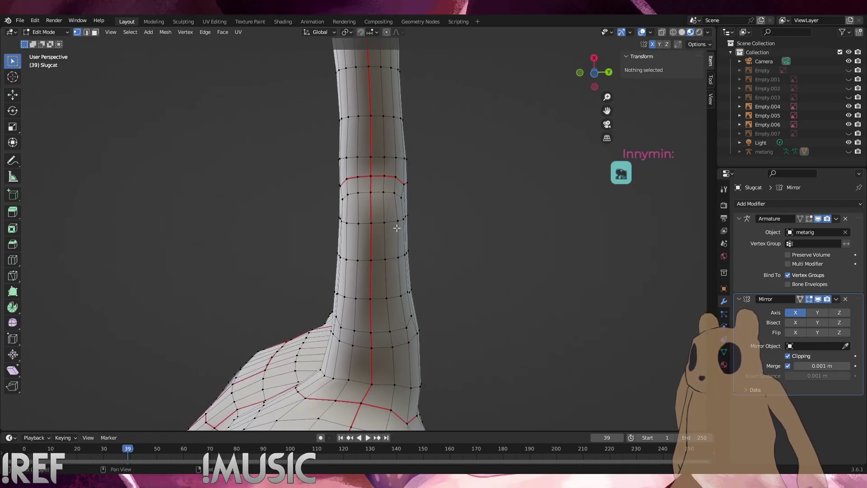
drag(393, 228, 347, 167)
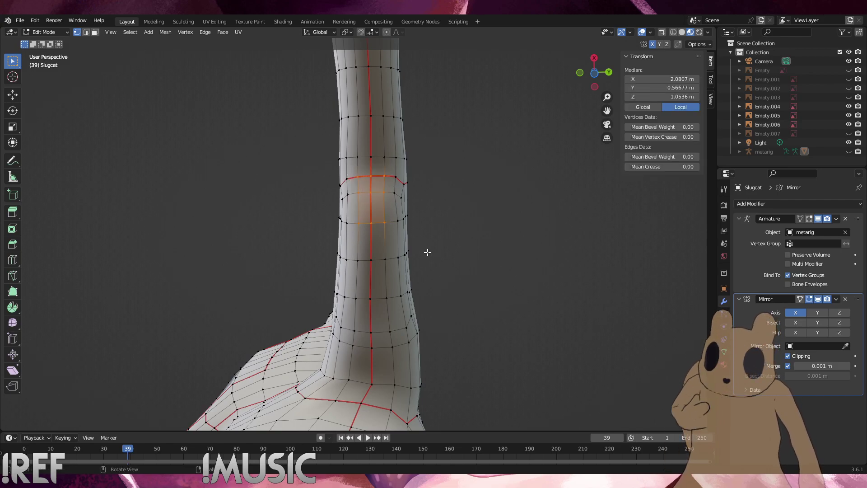
shift+click(398, 221)
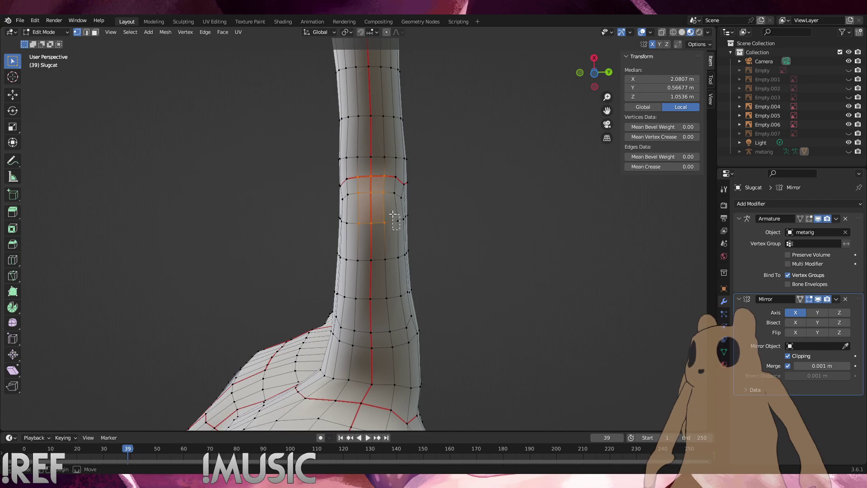
shift+click(390, 172)
shift+click(346, 182)
shift+click(351, 197)
shift+click(350, 224)
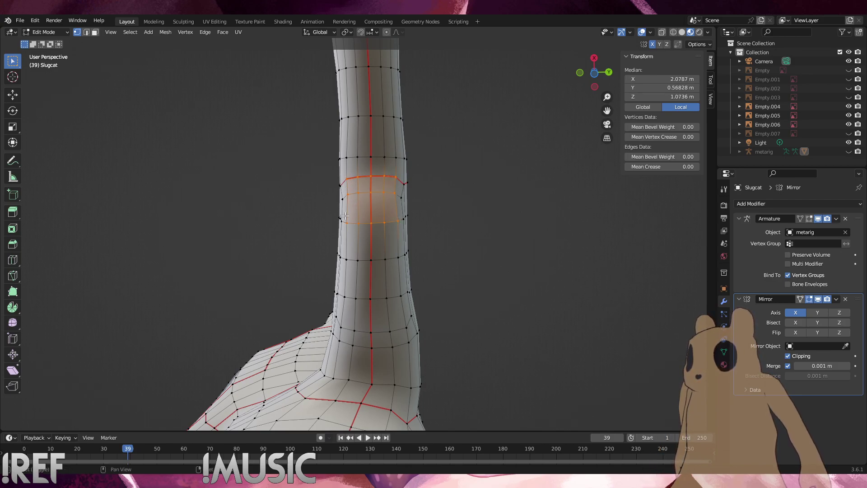
middle_drag(394, 210, 497, 254)
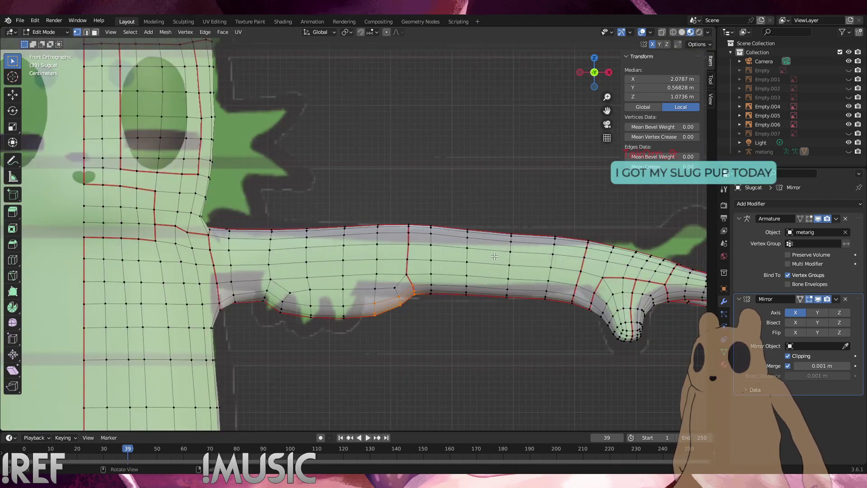
key(e)
click(459, 319)
Scale down the extruded tuft tip and move it slightly down and toward the hand
key(s)
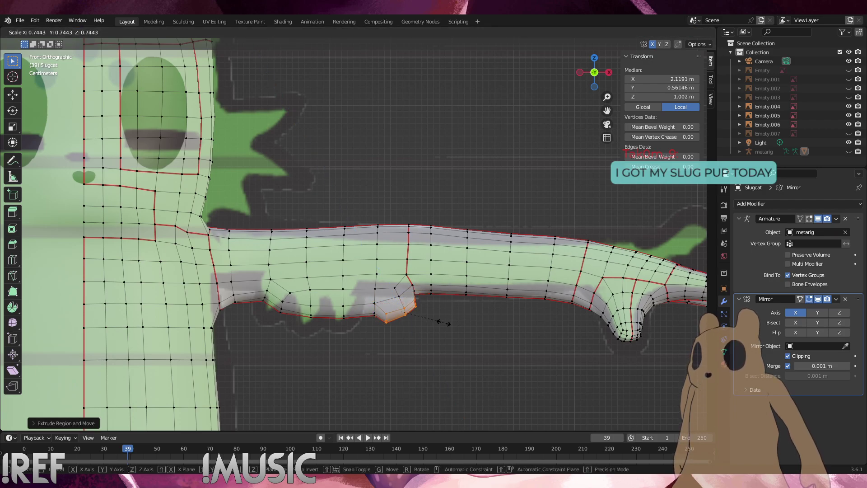
click(449, 324)
key(g)
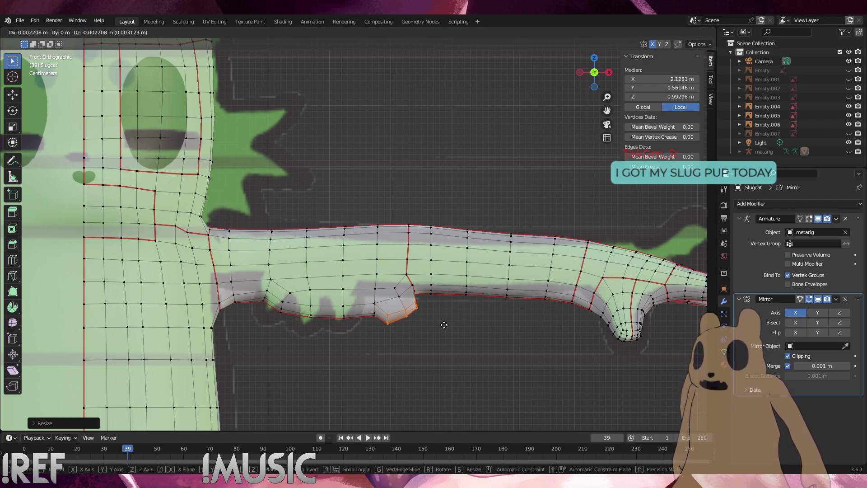
click(444, 326)
Vertex-slide the two elbow-side corner vertices of the tuft tip inward to round off its outline
scroll(444, 326, up, 5)
middle_drag(445, 326, 371, 257)
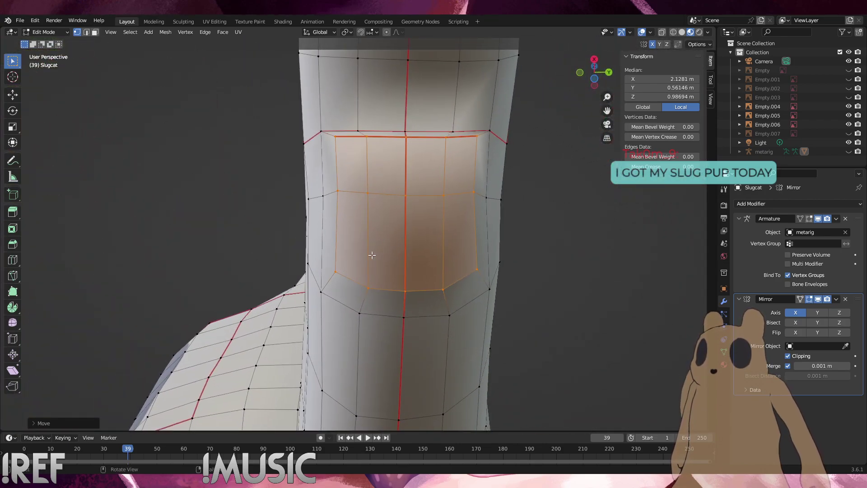
click(339, 147)
key(g)
key(g)
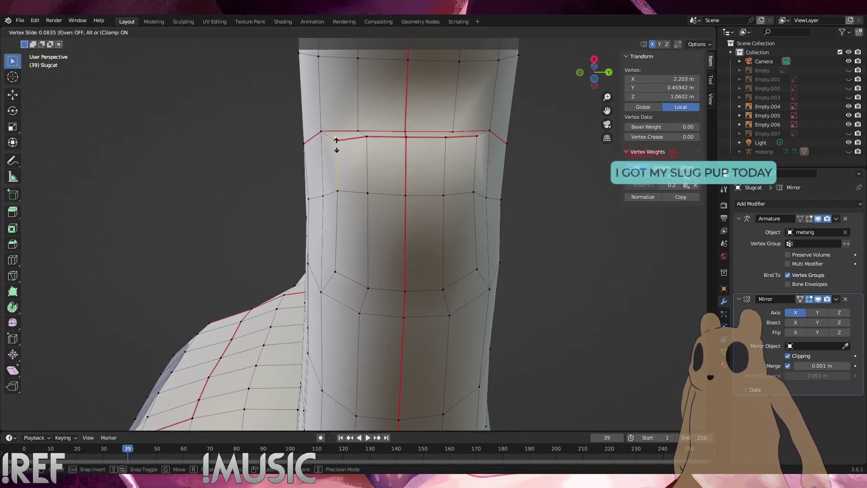
click(336, 154)
key(g)
key(g)
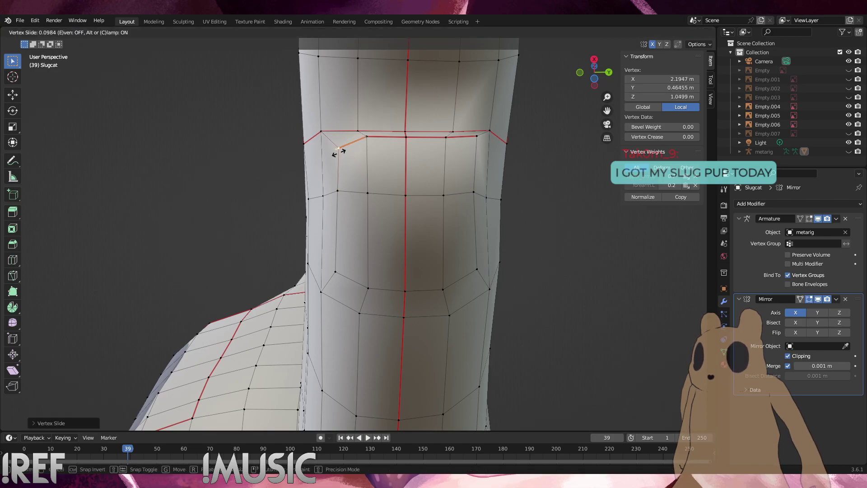
click(342, 152)
click(477, 140)
key(g)
key(g)
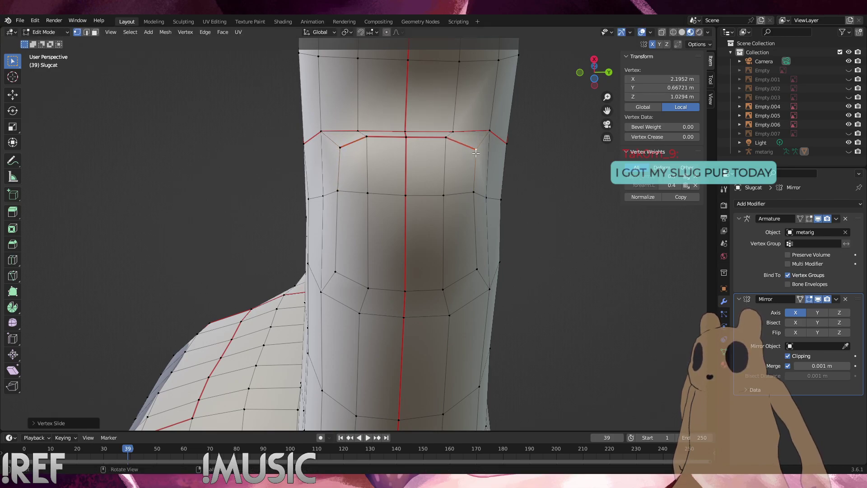
click(472, 150)
Vertex-slide the two shoulder-side corner vertices of the tuft tip toward the elbow
click(338, 272)
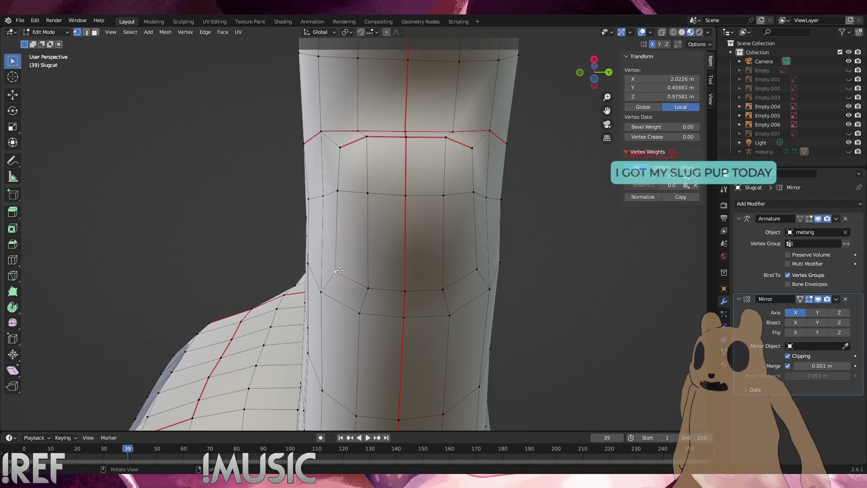
key(g)
key(g)
click(341, 254)
click(475, 270)
key(g)
key(g)
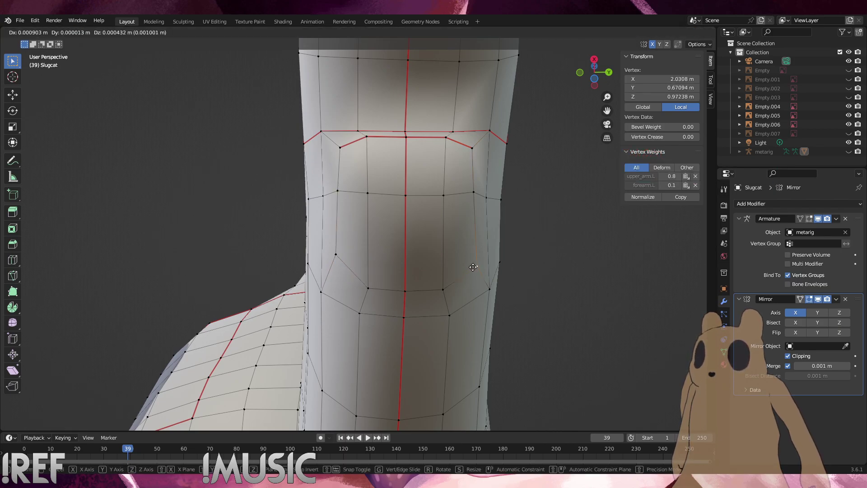
click(471, 254)
Vertex-slide the two vertices flanking the seam on the tip's shoulder-side edge slightly toward the elbow, and clear the selection
click(446, 281)
key(g)
key(g)
click(448, 279)
click(369, 287)
key(g)
key(g)
click(371, 283)
click(550, 305)
Turn on X-ray and edge-slide the tuft tip's side edge rows upward in the front view, clearing the selection
middle_drag(550, 305, 651, 338)
scroll(554, 323, down, 5)
alt+middle_drag(474, 312, 416, 319)
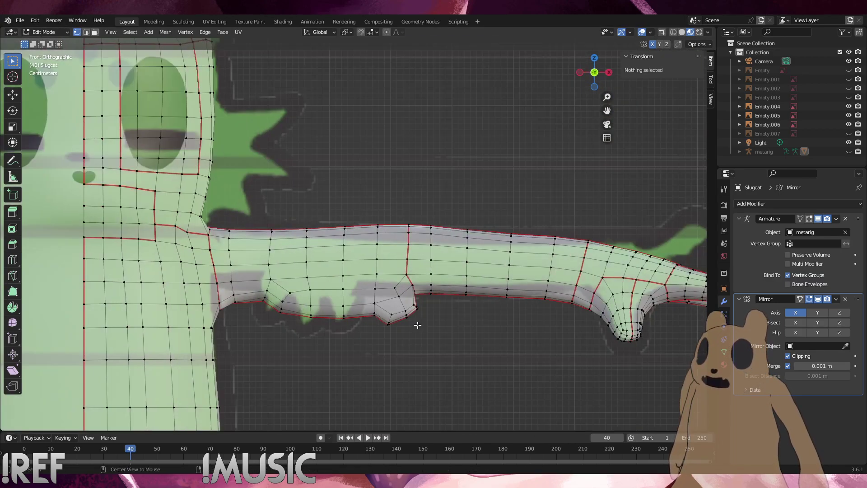
scroll(416, 320, up, 4)
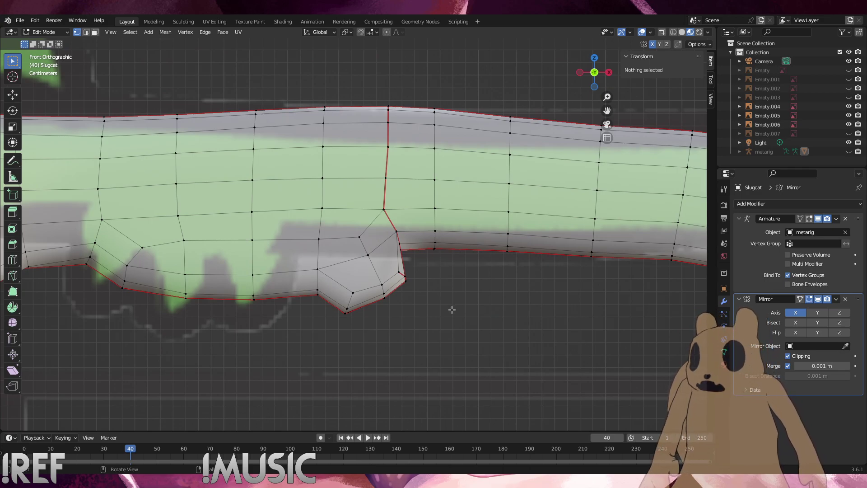
middle_drag(397, 322, 383, 304)
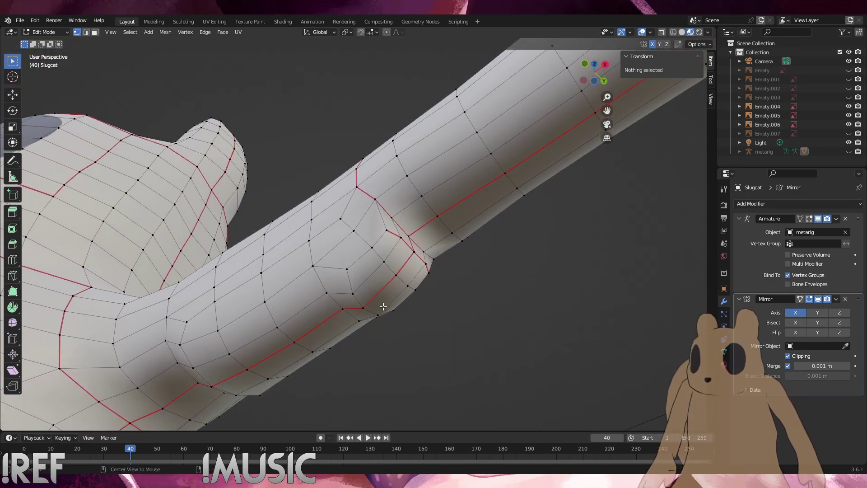
alt+click(360, 261)
middle_drag(382, 250, 410, 293)
key(KP_1)
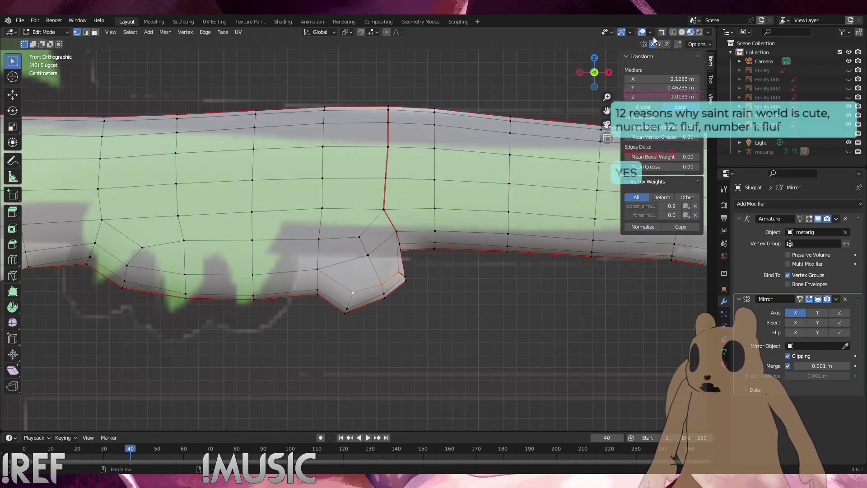
click(665, 32)
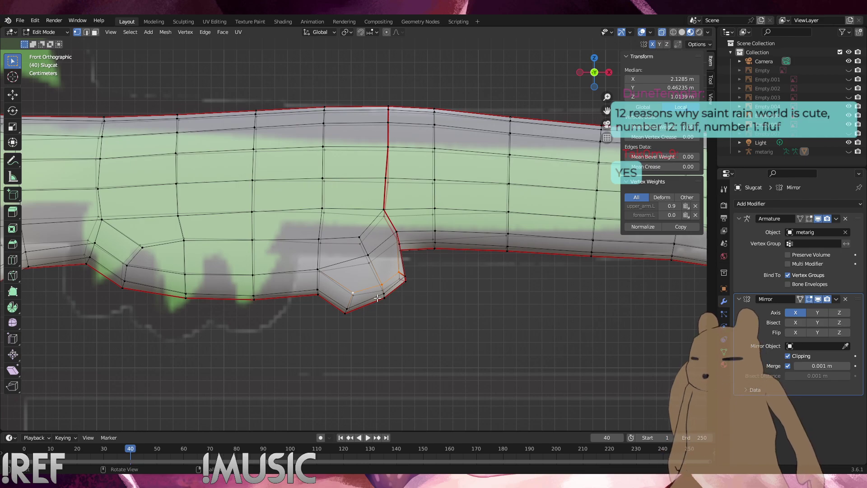
scroll(384, 293, up, 2)
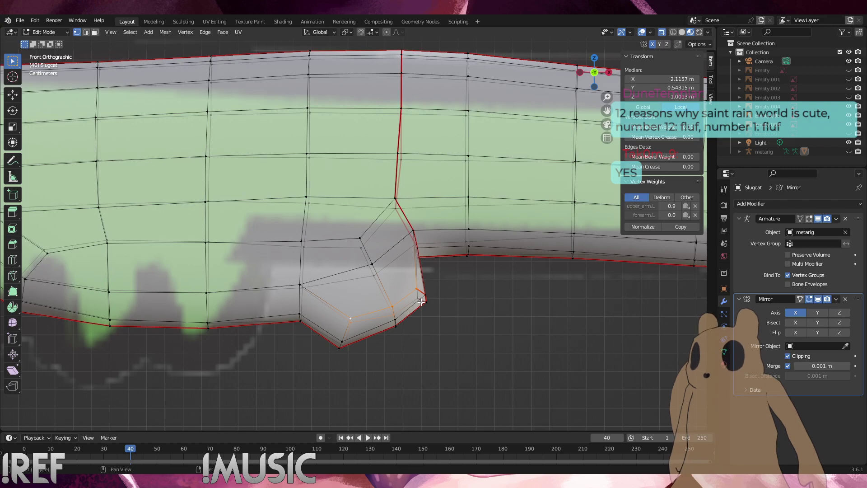
key(g)
key(g)
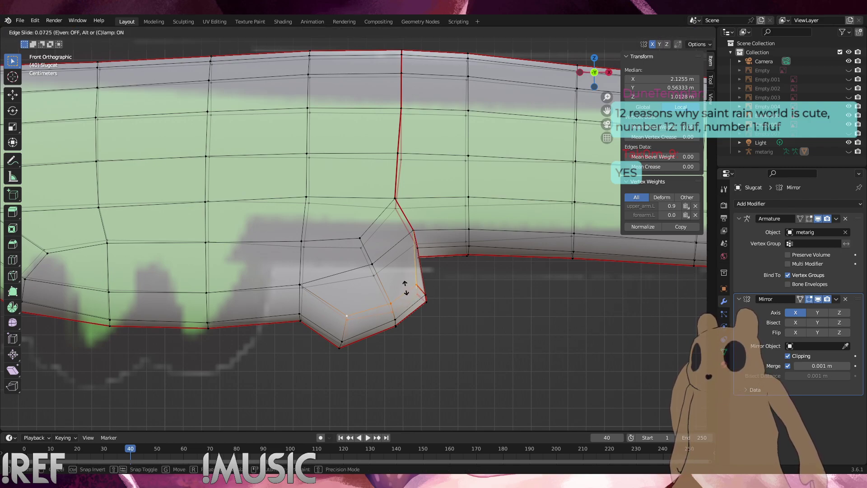
click(402, 284)
click(477, 344)
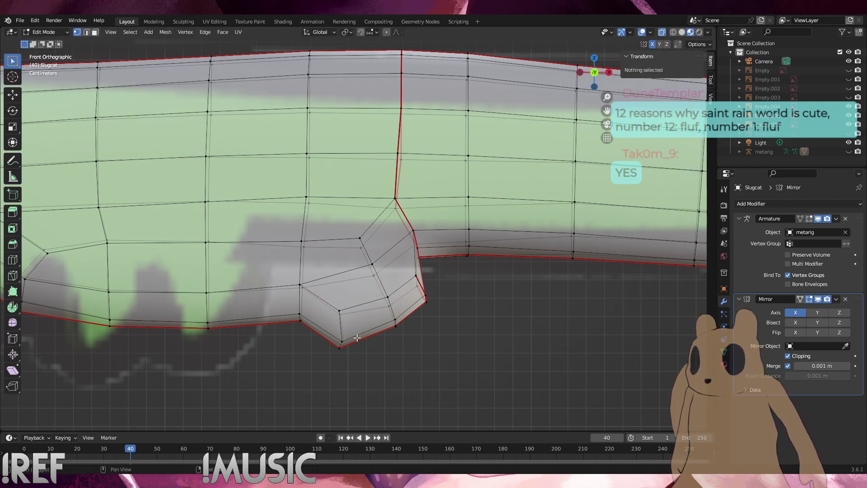
Edge-slide the vertex rows on both sides of the tuft tip's underside seam to even their spacing, and clear the selection
click(347, 343)
shift+click(402, 320)
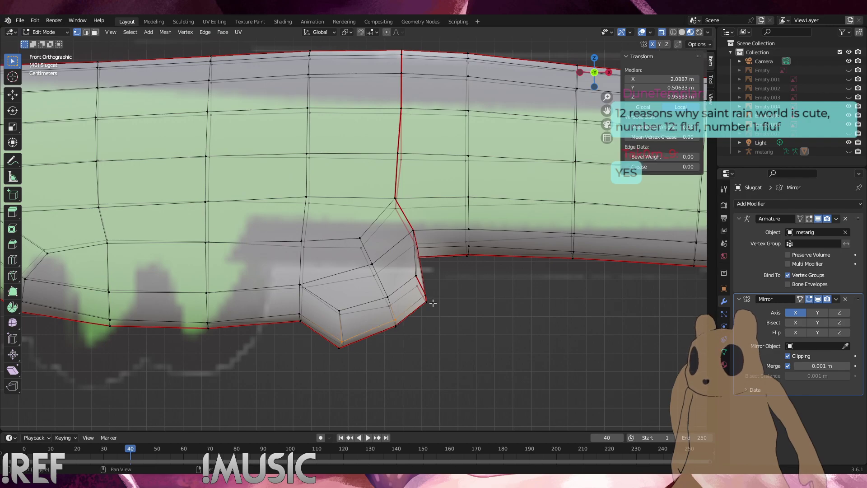
middle_drag(427, 298, 441, 269)
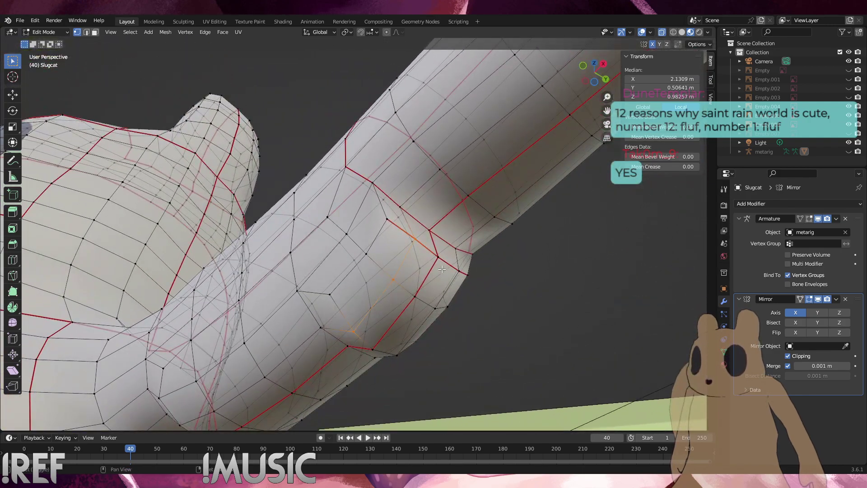
shift+click(461, 270)
shift+click(435, 309)
shift+click(399, 353)
alt+middle_drag(470, 294, 440, 312)
key(g)
key(g)
click(461, 314)
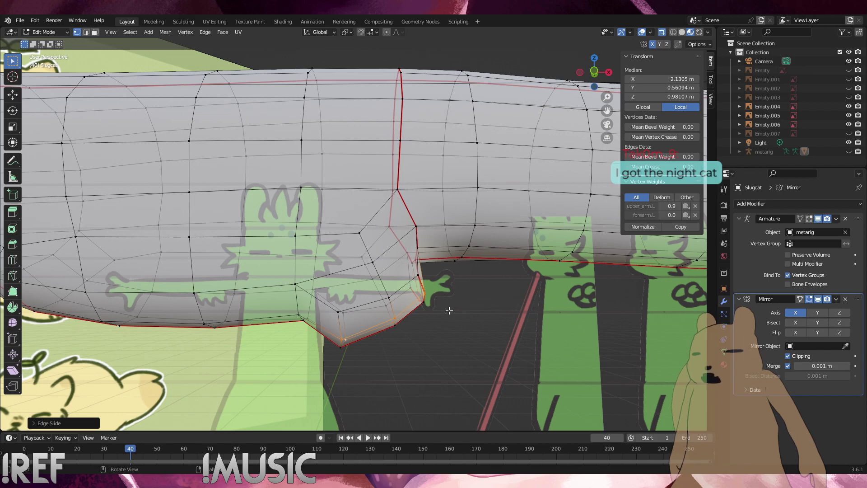
click(466, 318)
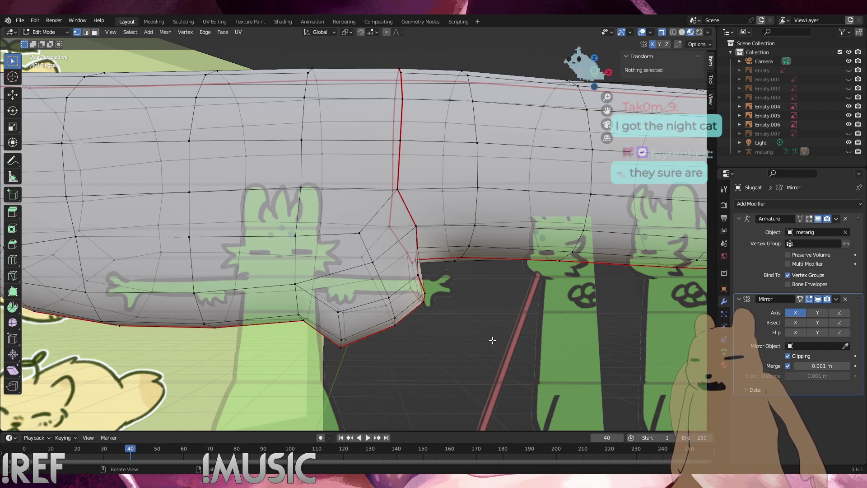
Move the tuft tip's lowest shoulder-side vertices slightly toward the elbow in the front view
alt+middle_drag(493, 341, 446, 347)
alt+middle_drag(246, 301, 290, 302)
alt+scroll(290, 302, up, 1)
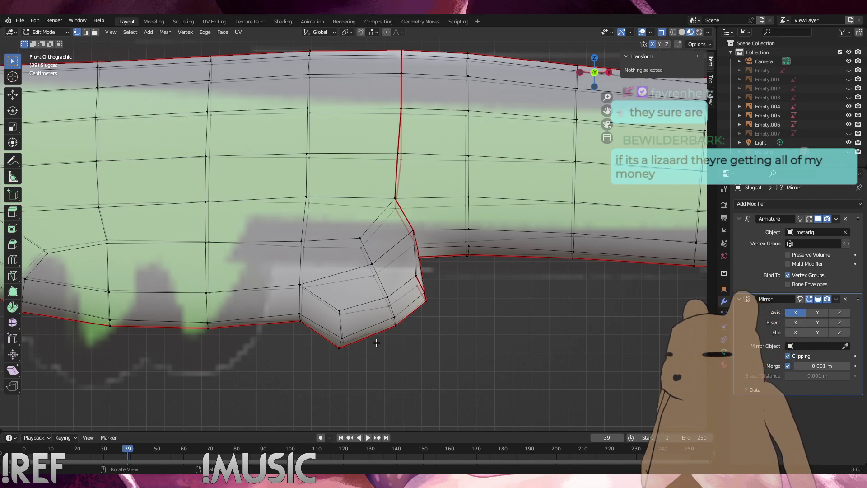
scroll(348, 316, down, 3)
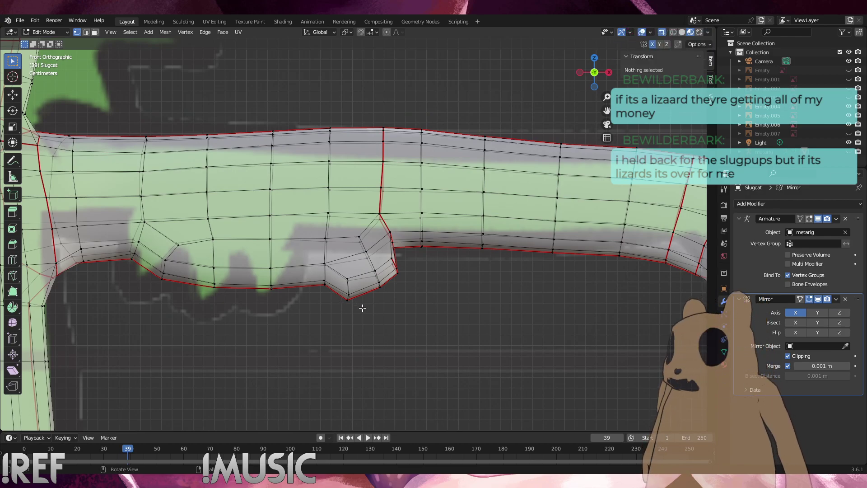
click(347, 299)
key(g)
key(g)
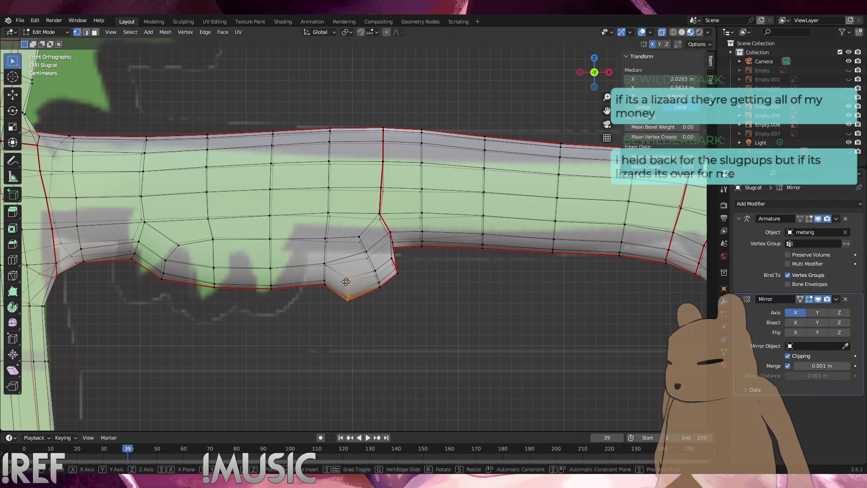
click(348, 282)
Reposition the middle vertices on the tuft's sides and the junction vertex above them, and clear the selection
drag(390, 299, 370, 270)
key(g)
click(368, 270)
key(g)
click(367, 266)
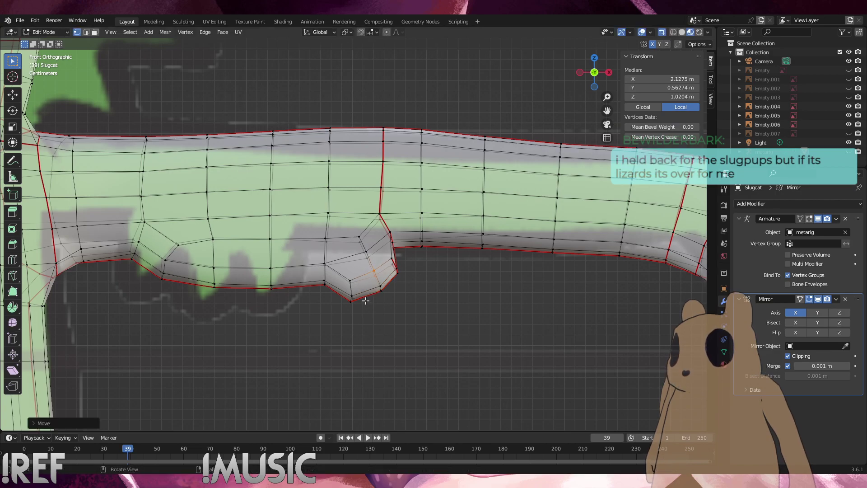
click(351, 280)
click(359, 236)
key(g)
click(376, 272)
click(454, 308)
Move the side vertices on the tuft's elbow-side edge slightly toward the shoulder in the front view
middle_drag(386, 285, 332, 261)
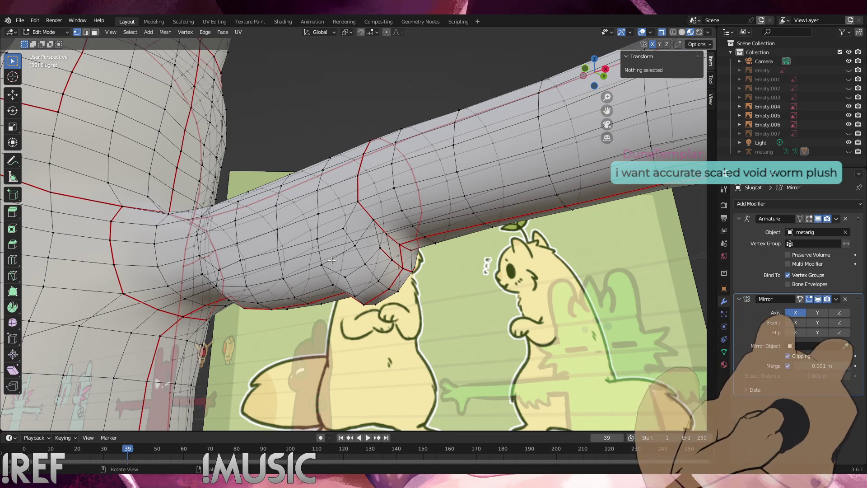
alt+middle_drag(332, 261, 355, 265)
alt+scroll(354, 265, down, 1)
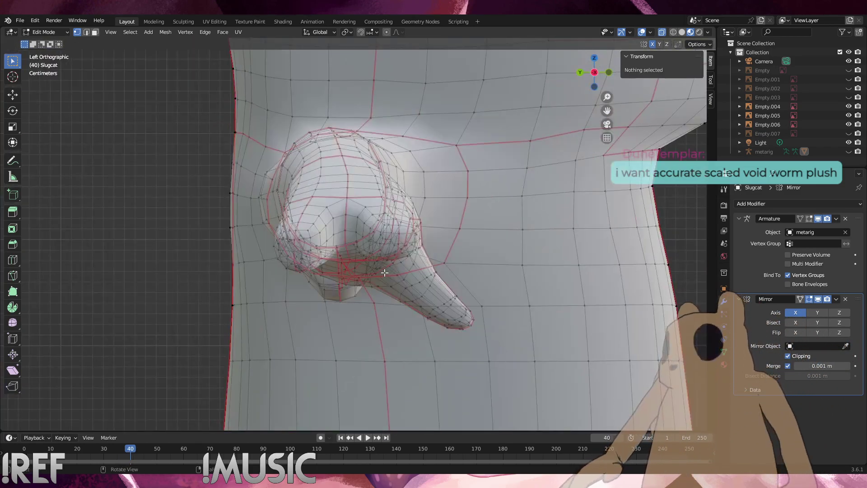
alt+middle_drag(432, 272, 393, 270)
scroll(429, 271, up, 4)
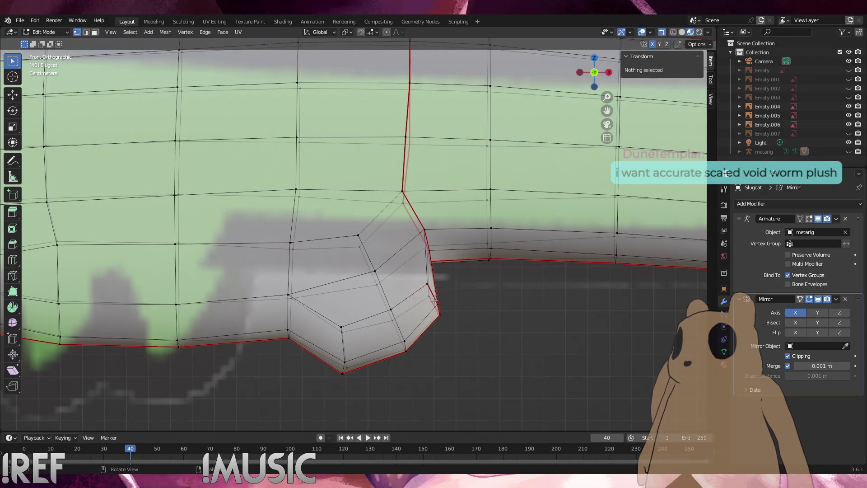
drag(435, 300, 411, 269)
key(g)
click(400, 265)
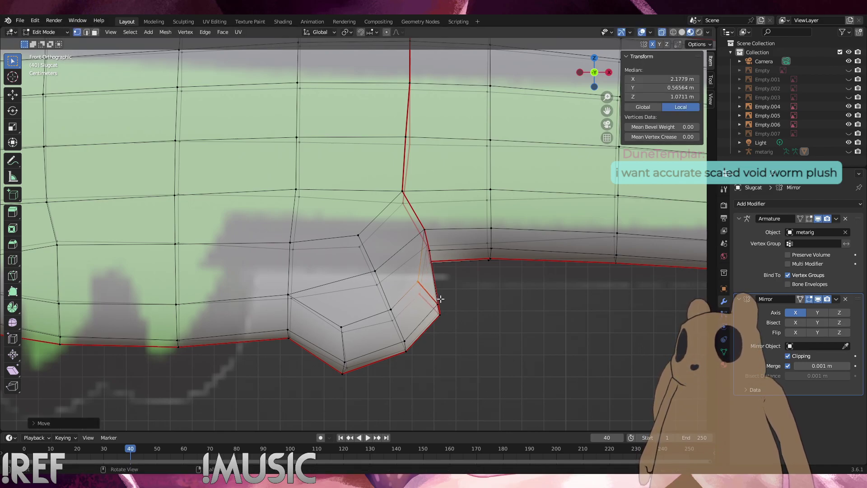
Nudge the lower vertex on the tuft's elbow-side edge slightly toward the shoulder and clear the selection
drag(440, 309, 430, 296)
key(g)
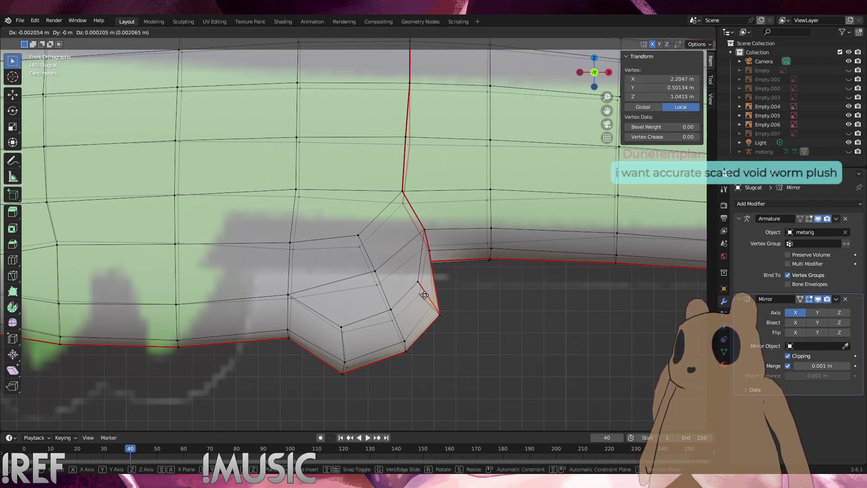
click(424, 295)
click(455, 317)
middle_drag(456, 316, 425, 311)
Smooth the vertices of the tuft's tip in the front view and clear the selection
drag(470, 390, 333, 292)
shift+drag(483, 351, 410, 281)
right_click(496, 344)
click(496, 343)
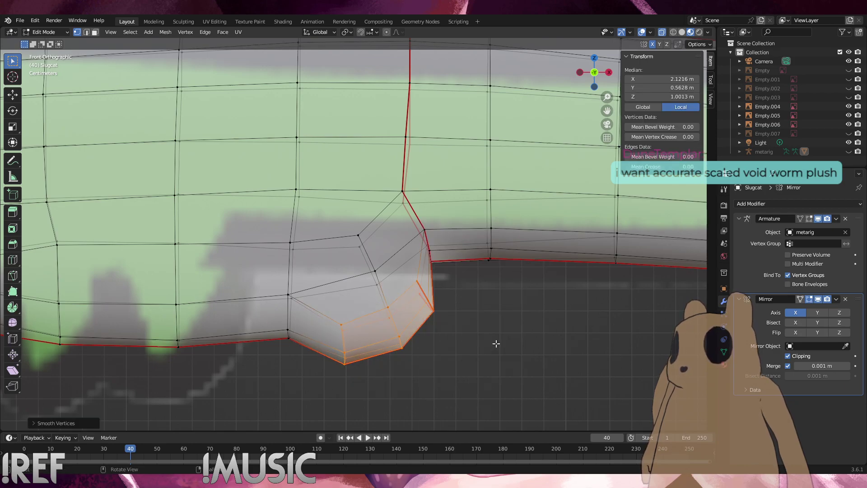
click(480, 344)
Move the tuft tip's vertices slightly down and toward the elbow, and clear the selection
drag(493, 396, 333, 280)
shift+click(377, 286)
key(h)
key(alt+h)
key(g)
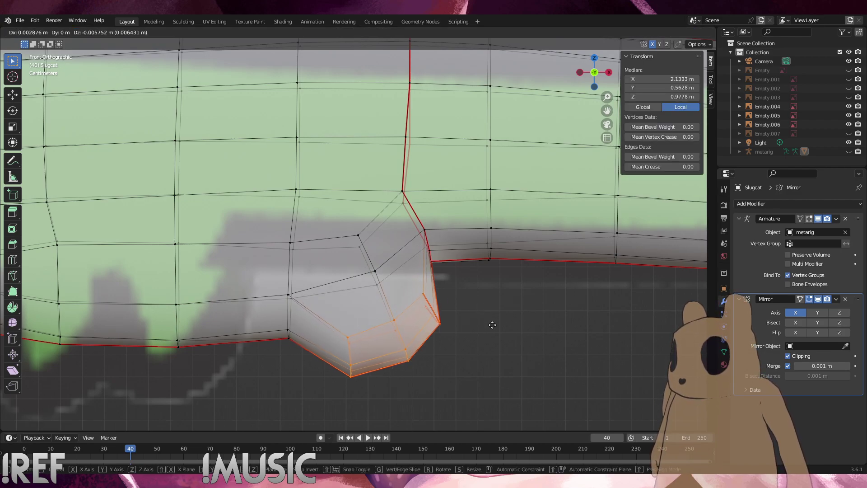
click(499, 334)
click(520, 324)
Move the tip's lowest shoulder-side vertices up toward the shoulder, adjust its elbow-side vertices slightly, and clear the selection
scroll(461, 318, down, 3)
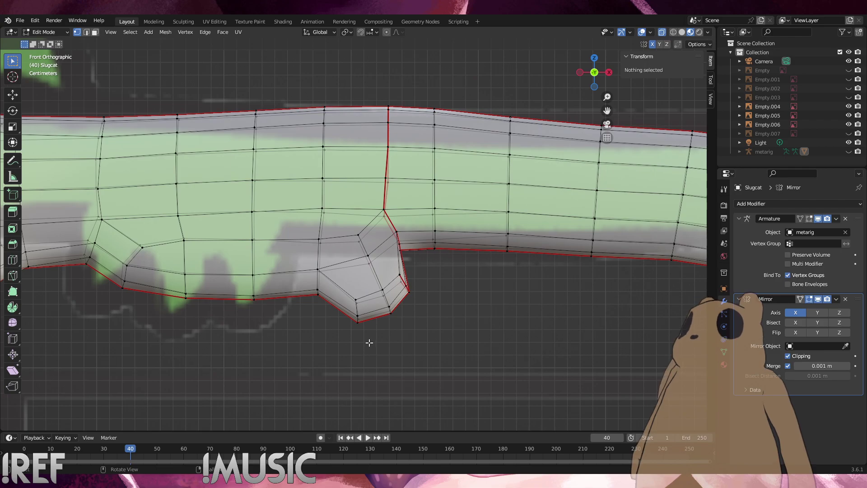
drag(370, 343, 347, 285)
key(g)
click(338, 277)
drag(431, 302, 396, 265)
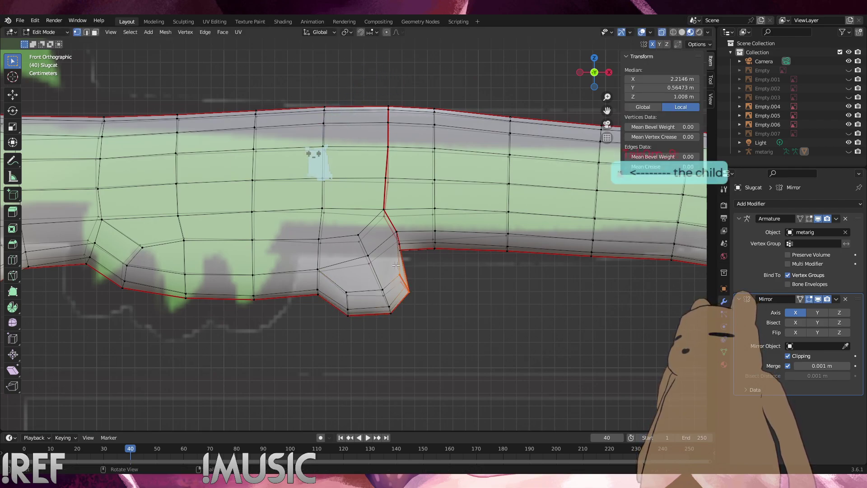
key(g)
right_click(375, 284)
key(alt+a)
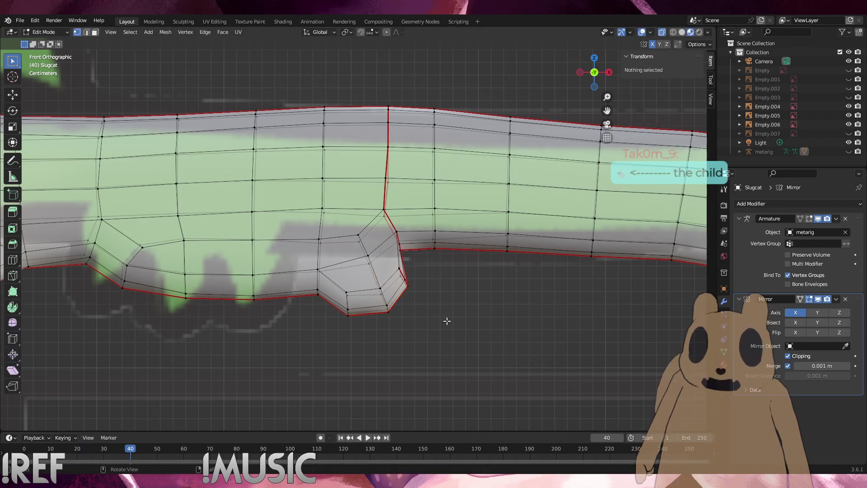
Try to extrude a second tuft from the underside vertices on the first tuft's shoulder side and scale it down
scroll(378, 325, down, 1)
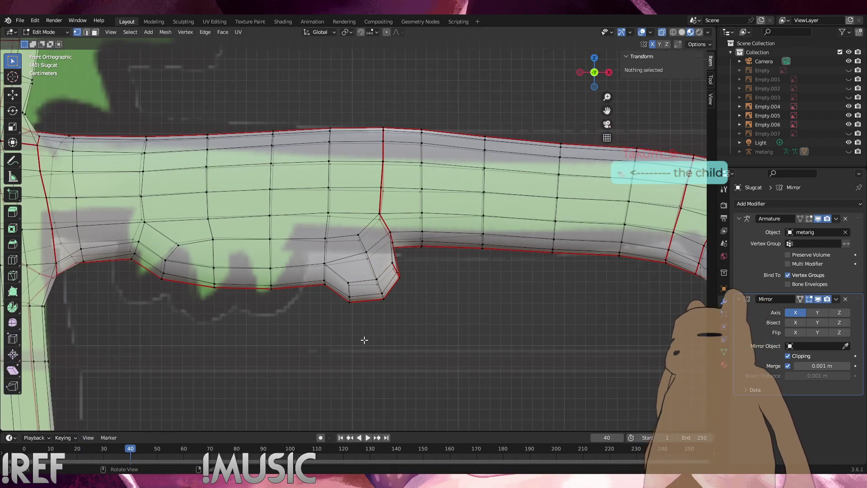
drag(356, 311, 268, 275)
ctrl+drag(359, 291, 346, 277)
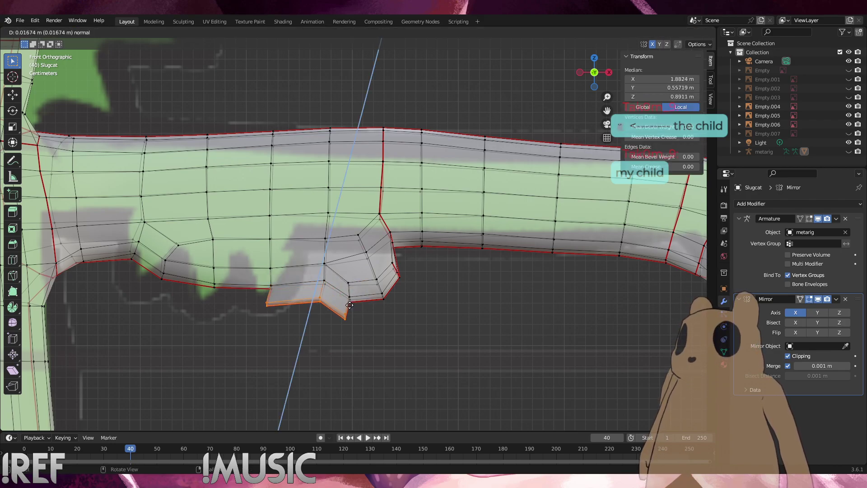
click(342, 310)
key(s)
click(335, 306)
Try sliding the second tuft's shoulder-side and elbow-side corner vertices along their edges to narrow and shorten it
key(g)
key(g)
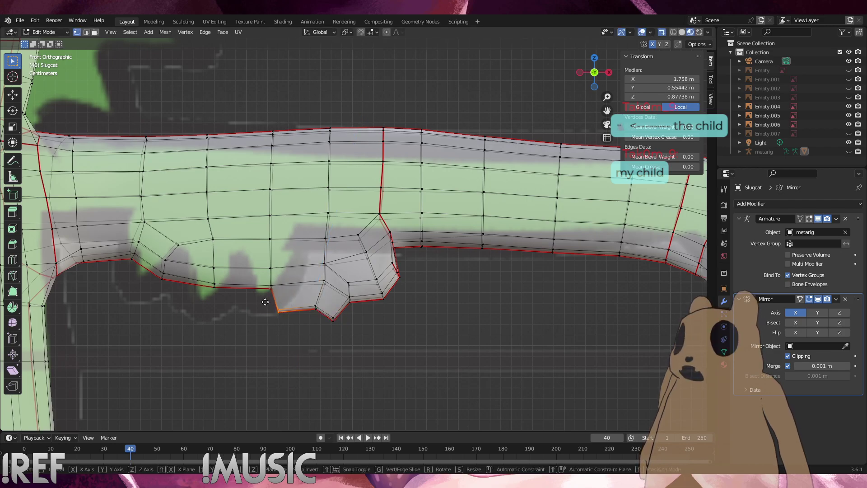
click(265, 294)
key(g)
key(g)
click(268, 297)
drag(352, 334, 324, 309)
key(g)
key(g)
click(322, 310)
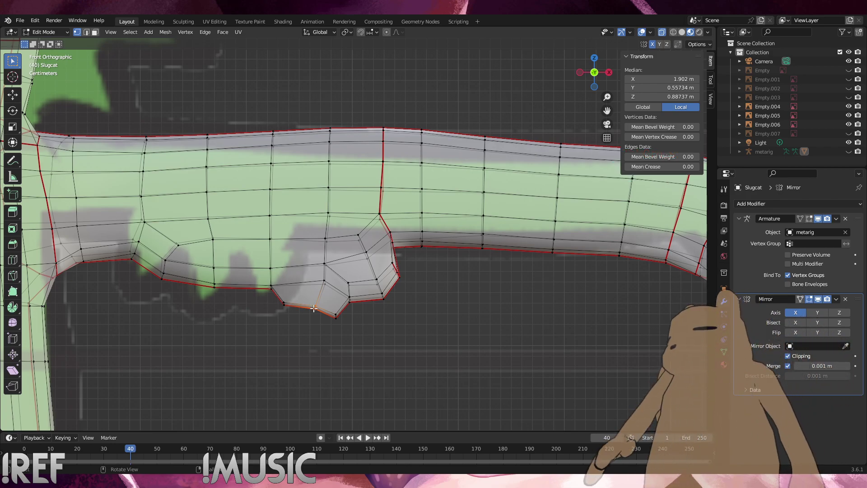
Try smoothing the second tuft's bottom vertices twice
drag(344, 331, 273, 292)
right_click(360, 349)
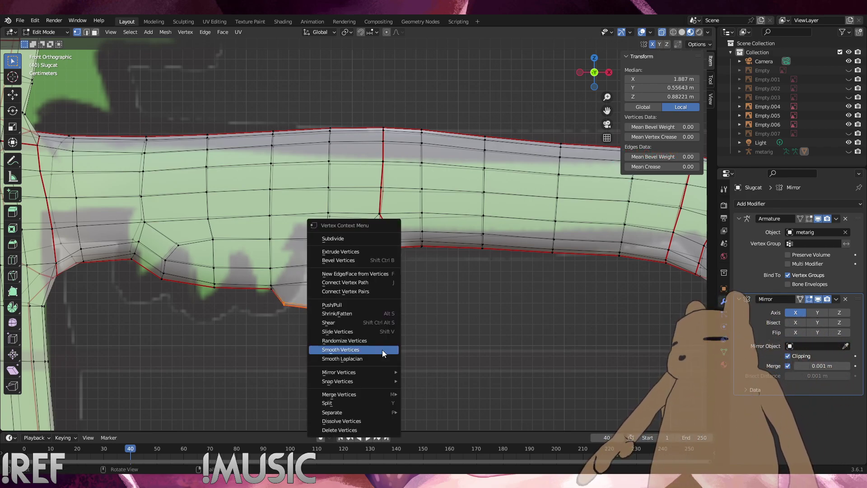
click(382, 350)
right_click(366, 337)
click(376, 342)
Try vertex-sliding the elbow-side vertex at the second tuft's lowest point upward and nudging it into place
mouse_move(377, 342)
middle_down()
mouse_move(393, 209)
mouse_move(452, 225)
mouse_move(386, 329)
mouse_move(366, 333)
middle_up()
click(324, 341)
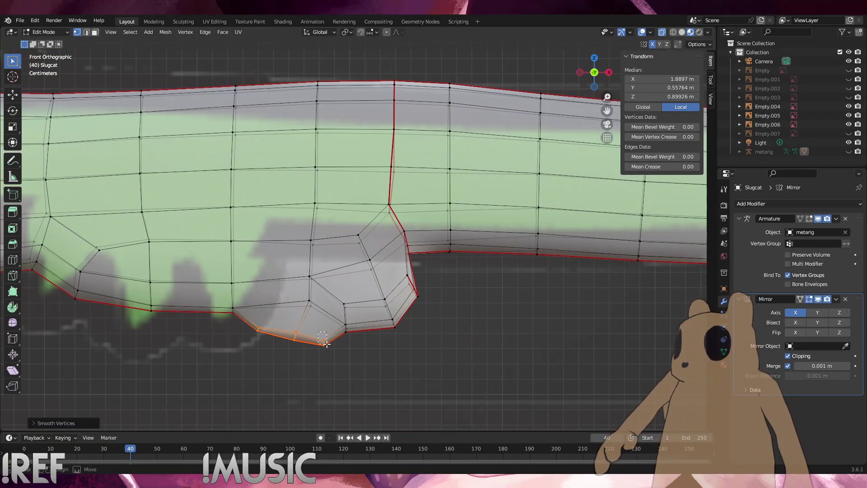
key(shift+v)
click(340, 340)
key(shift+v)
click(327, 339)
key(g)
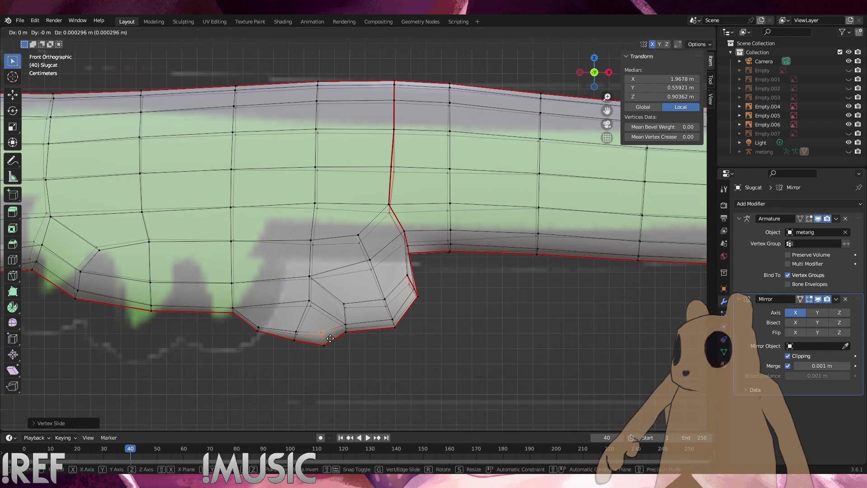
click(329, 338)
Try sliding the vertex at the second tuft's shoulder-side corner inward and nudging it slightly up
mouse_move(268, 335)
mouse_down()
mouse_move(256, 321)
mouse_move(252, 331)
mouse_up()
key(shift+v)
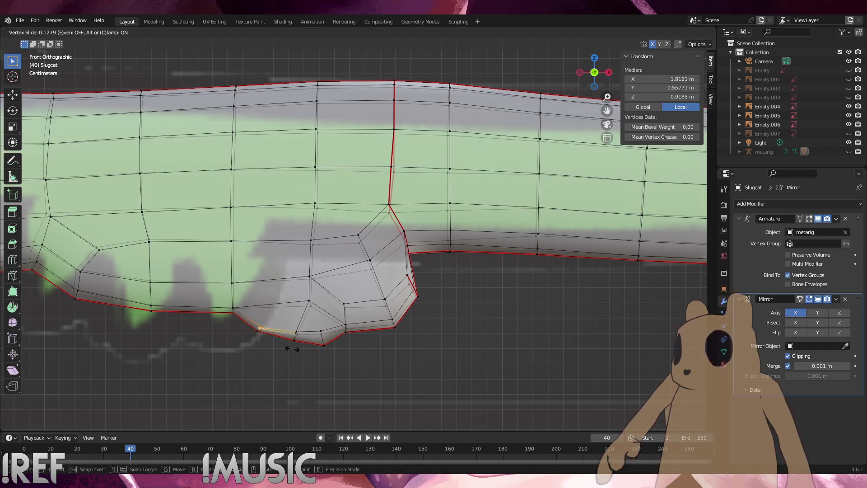
click(294, 349)
key(shift+v)
click(295, 348)
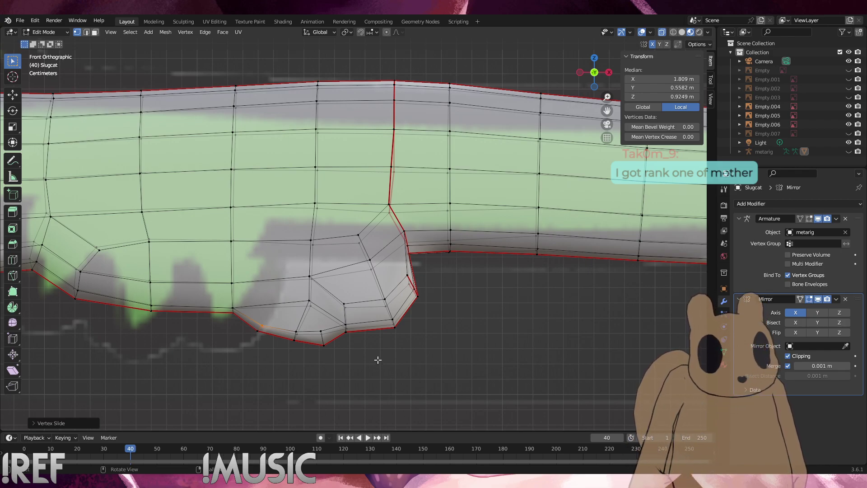
key(g)
key(g)
key(g)
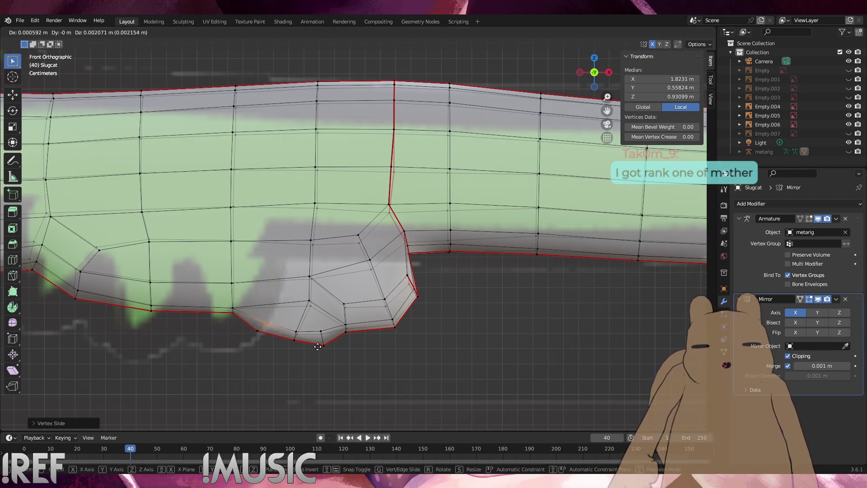
click(317, 346)
Try sliding the junction vertex in the middle of the second tuft slightly down and toward the shoulder
click(317, 308)
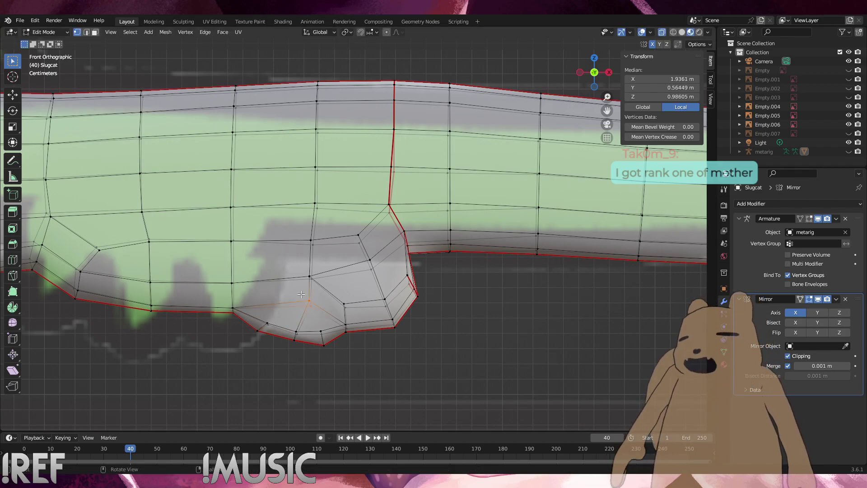
key(g)
key(g)
click(294, 294)
key(g)
key(g)
click(296, 298)
key(g)
key(g)
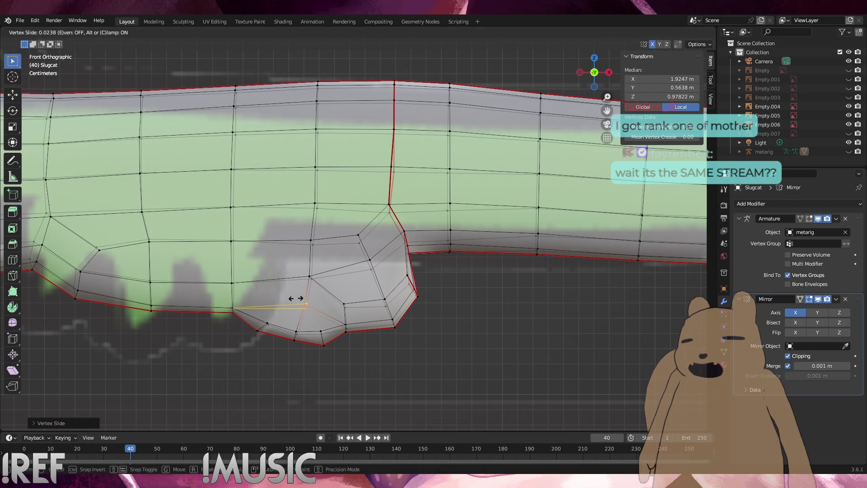
click(295, 298)
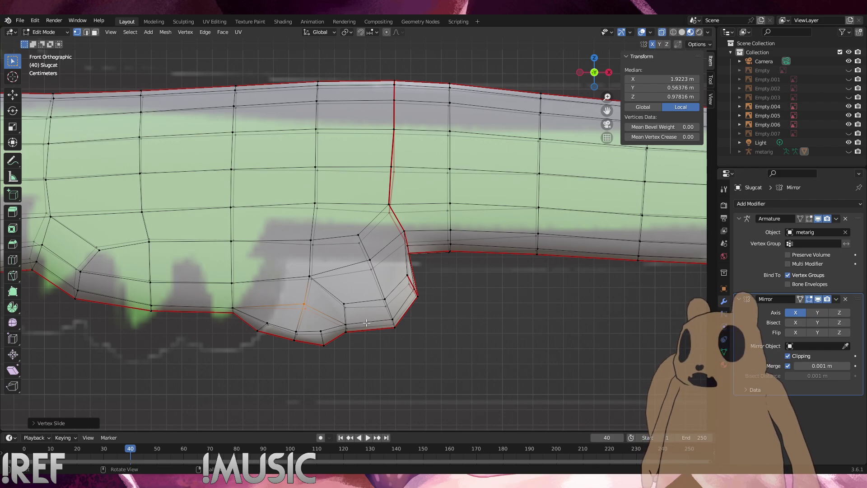
click(402, 367)
Examine the arm's underside fluff from an angle and compare its outline with the reference in the front view
scroll(351, 358, down, 1)
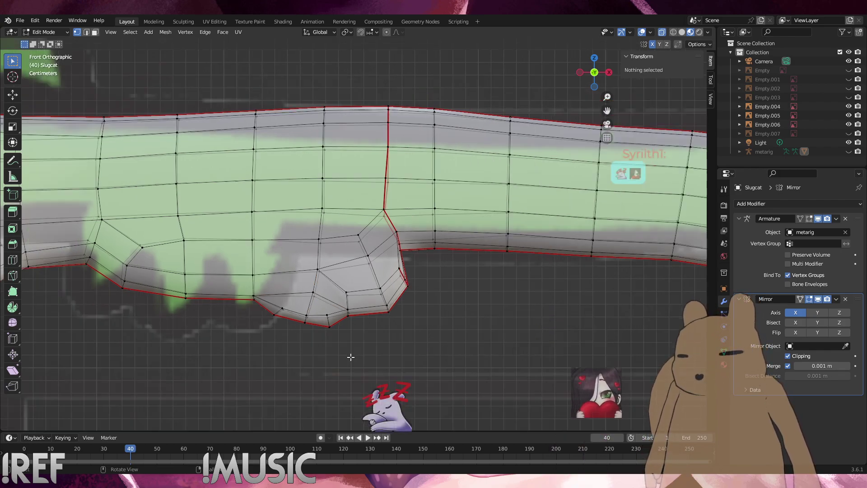
shift+middle_drag(275, 327, 308, 307)
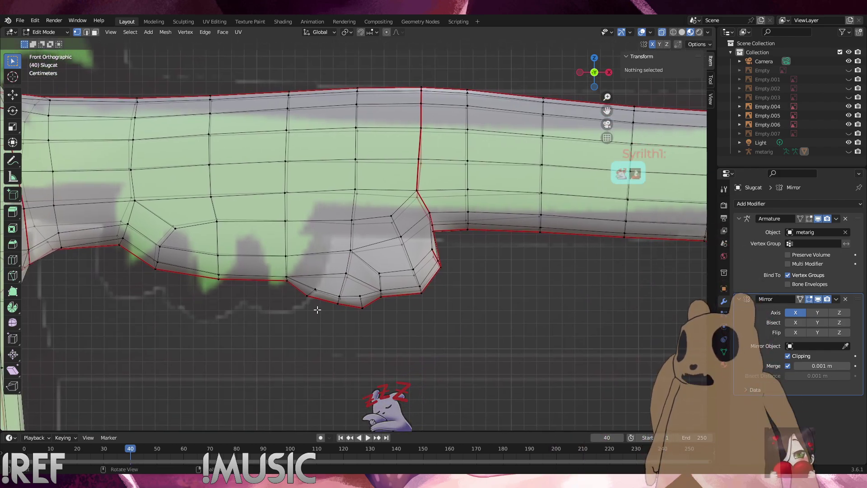
middle_drag(271, 316, 288, 299)
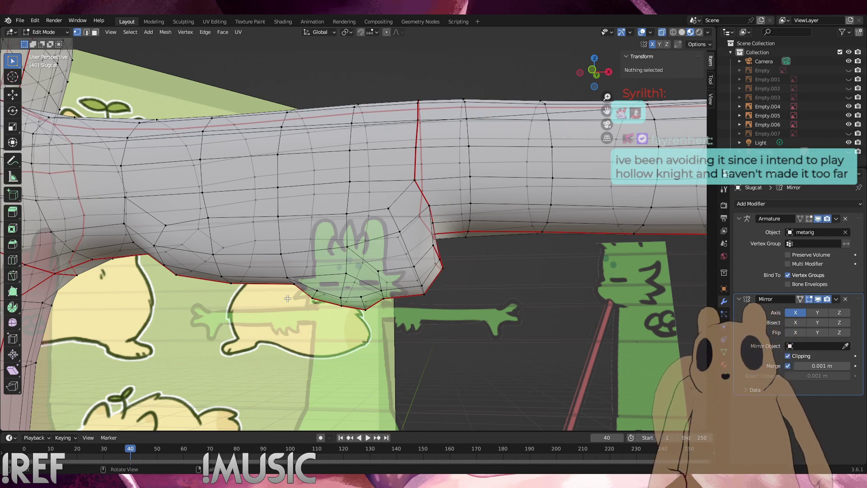
key(KP_1)
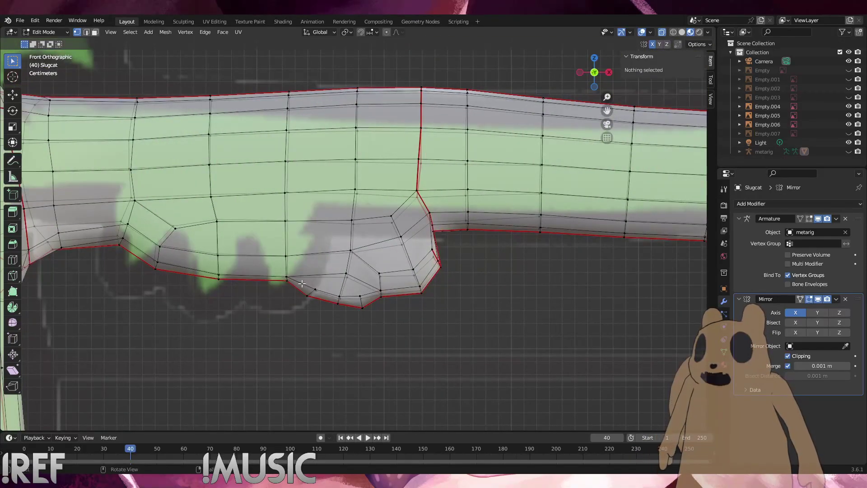
ctrl+scroll(302, 285, left, 3)
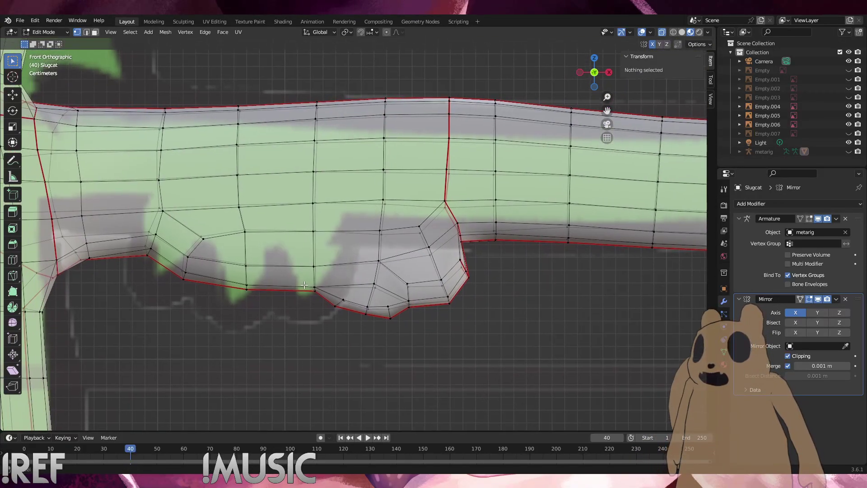
ctrl+scroll(303, 284, left, 2)
drag(274, 333, 159, 274)
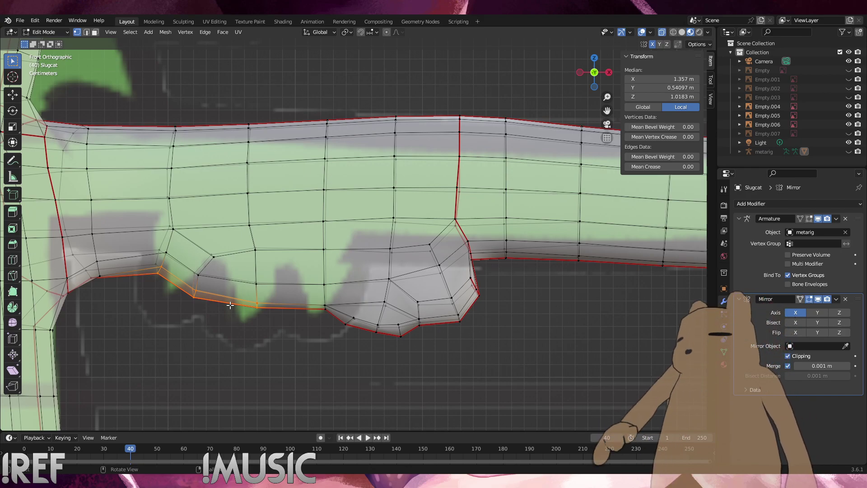
key(alt+a)
click(407, 331)
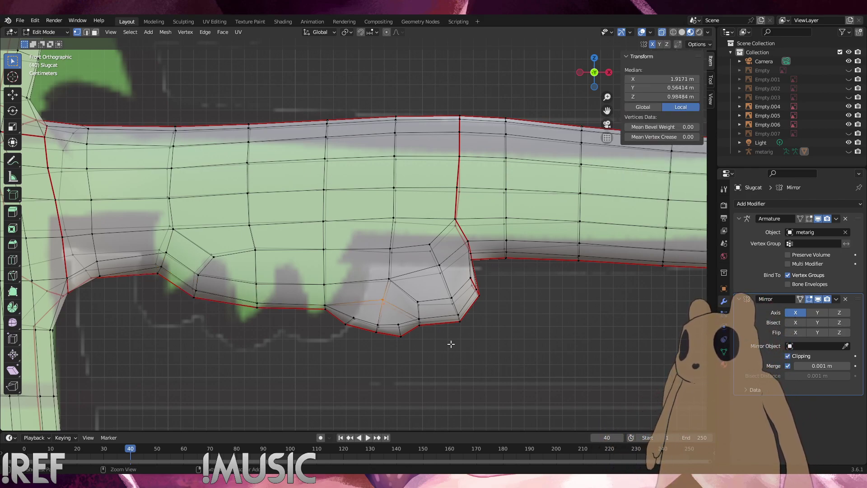
Undo all edits to the second tuft including its extrusion, and clear the selection
key(ctrl+z)
key(ctrl+z)
key(ctrl+z)
key(ctrl+z)
key(ctrl+z)
key(ctrl+z)
key(ctrl+z)
key(ctrl+z)
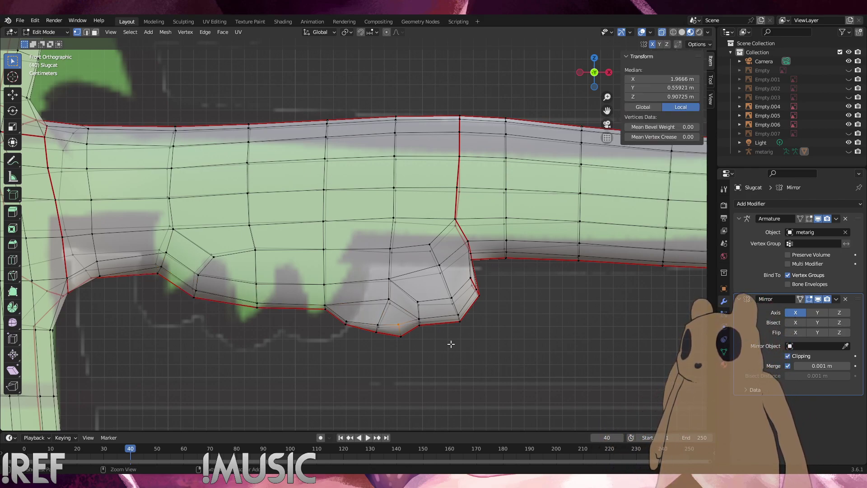
key(ctrl+z)
key(ctrl+z)
key(ctrl+z)
key(ctrl+z)
key(ctrl+z)
key(ctrl+z)
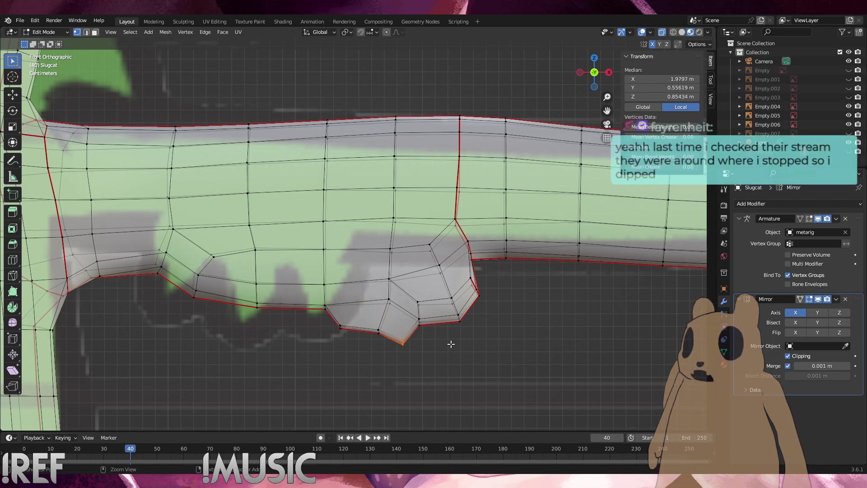
key(ctrl+z)
key(ctrl+z)
key(ctrl+z)
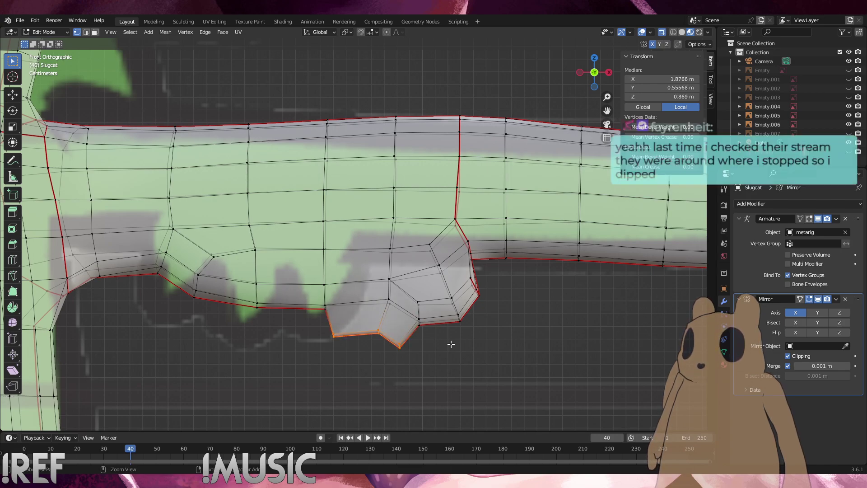
key(ctrl+z)
key(ctrl+z)
key(alt+a)
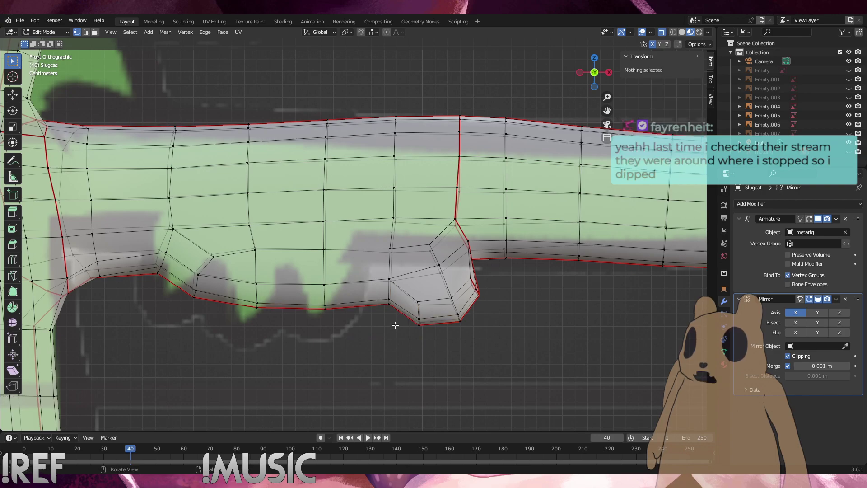
Extrude the underside vertices spanning two segments on the first tuft's shoulder side downward by about 0.03 m
drag(393, 310, 249, 298)
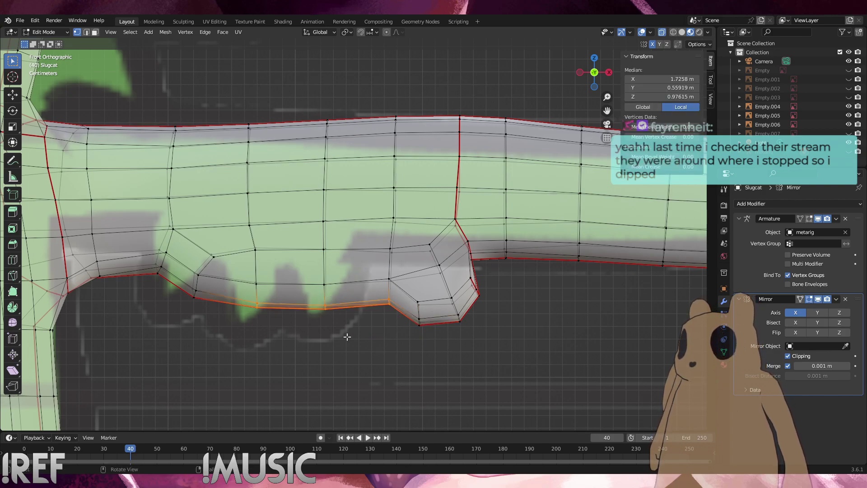
key(e)
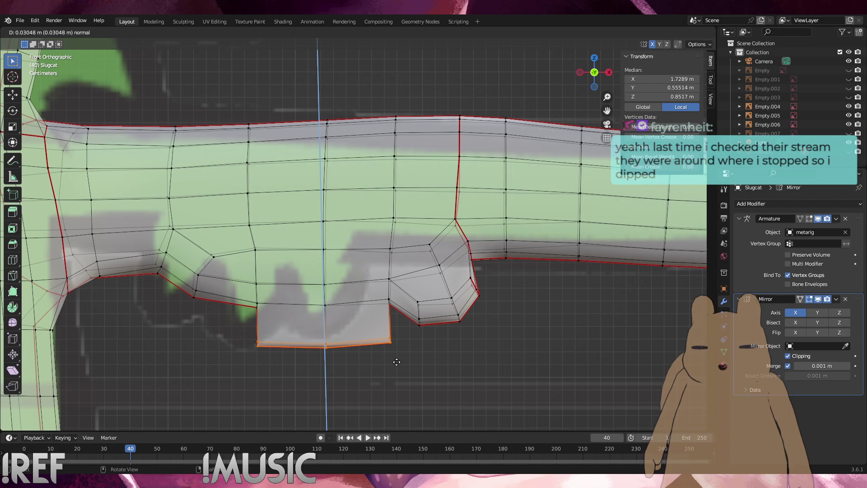
click(396, 362)
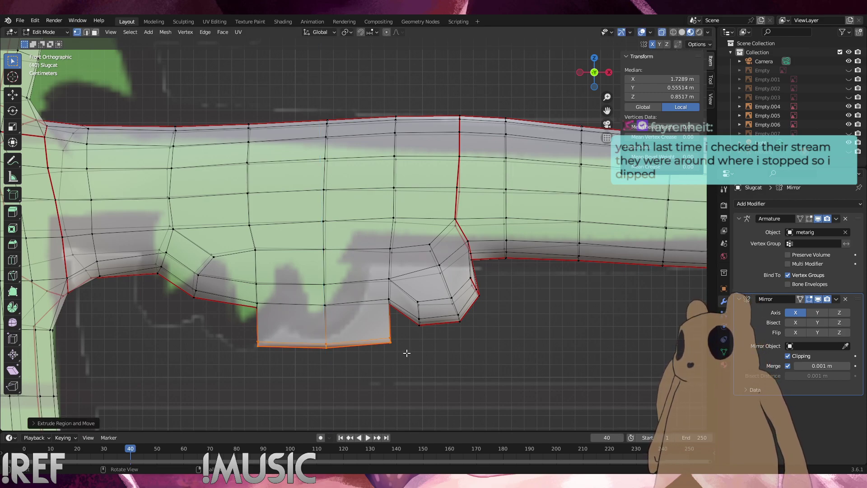
Move the new extrusion's elbow-side and shoulder-side bottom corners inward and up to taper the tuft
click(366, 321)
key(g)
click(353, 312)
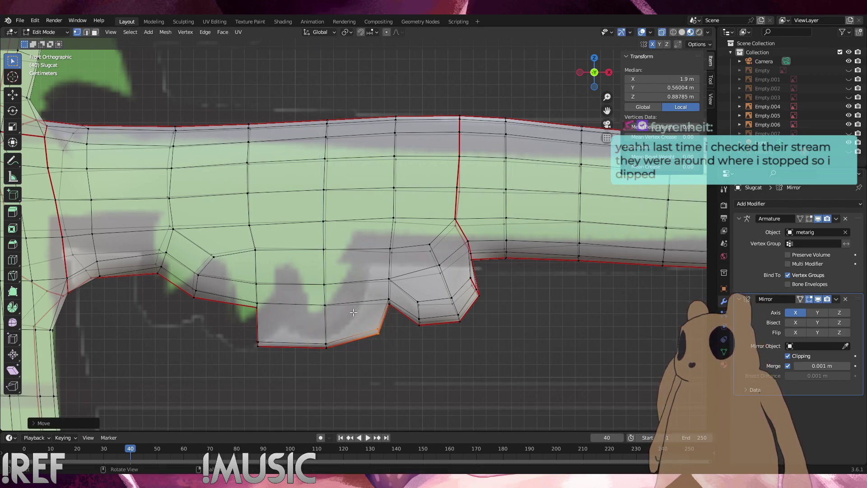
click(258, 346)
key(g)
click(262, 324)
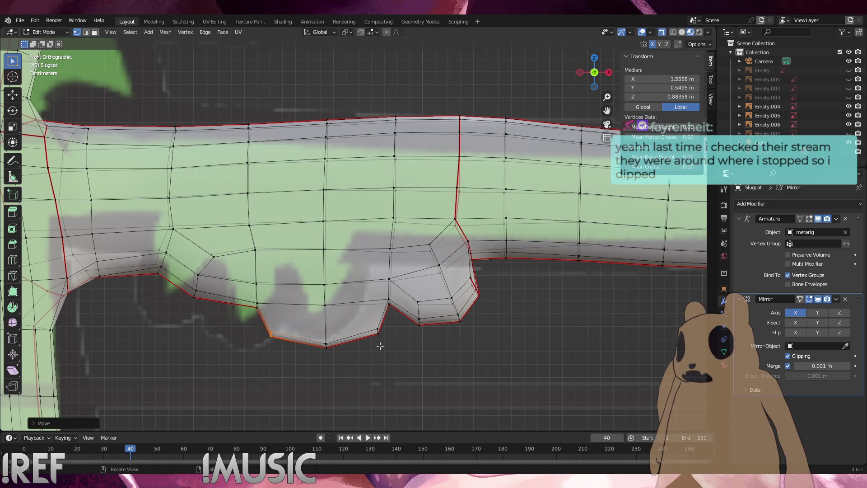
Move the second tuft's elbow-side and shoulder-side bottom corners slightly further inward
drag(369, 323, 368, 322)
key(g)
click(367, 322)
key(g)
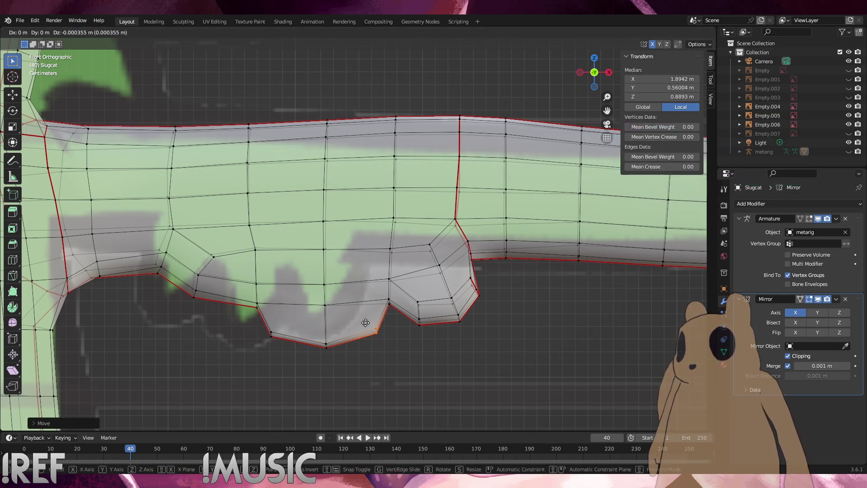
click(351, 323)
drag(293, 348, 263, 320)
key(g)
click(265, 318)
Shift one vertex of the second tuft's elbow-side bottom corner slightly inward and up, and clear the selection
click(367, 330)
click(362, 331)
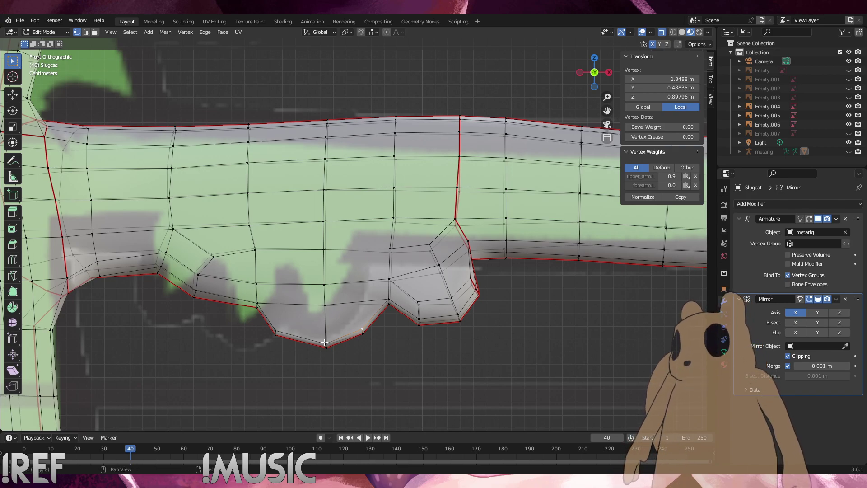
shift+click(340, 346)
click(376, 343)
key(g)
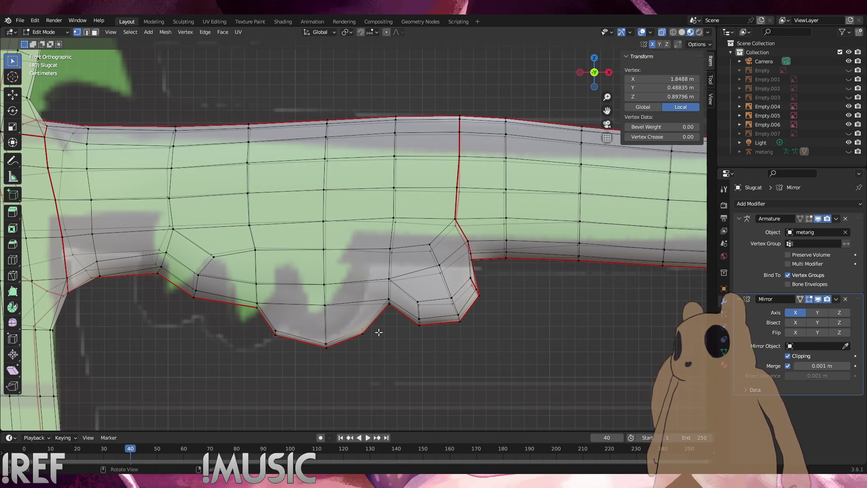
click(370, 321)
key(alt+a)
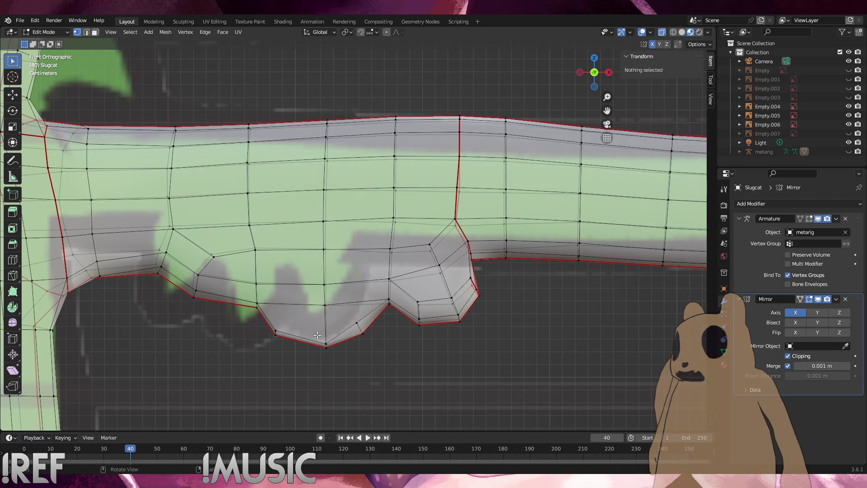
Smooth the second tuft's bottom vertices twice to round off its tip
drag(387, 368, 261, 312)
right_click(405, 399)
click(387, 381)
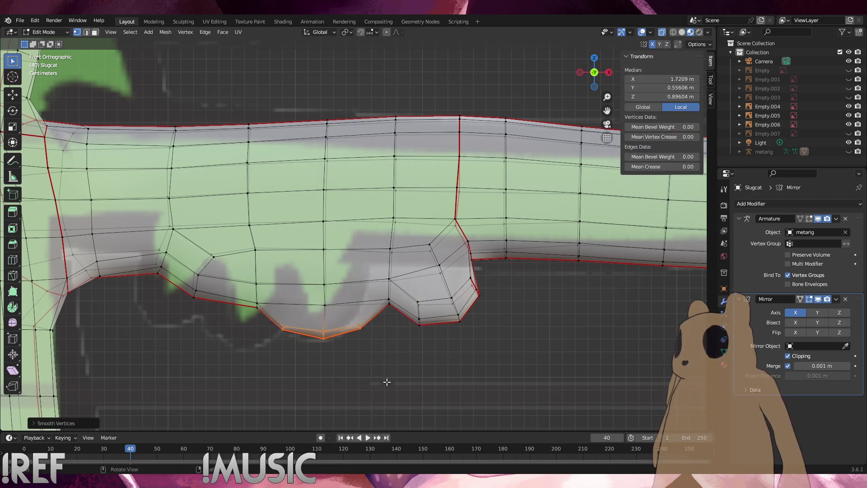
right_click(387, 382)
click(387, 381)
Push the second tuft's bottom vertices outward along their normals with Shrink/Fatten, and clear the selection
drag(377, 357, 276, 319)
key(alt+s)
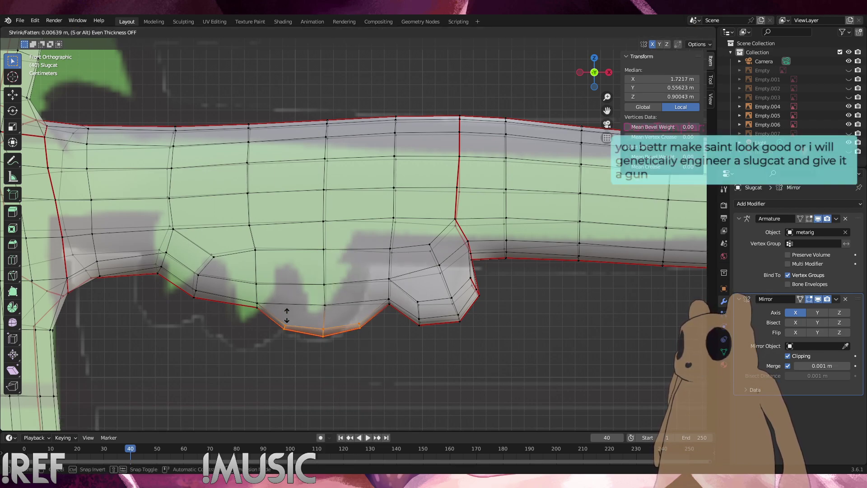
click(282, 285)
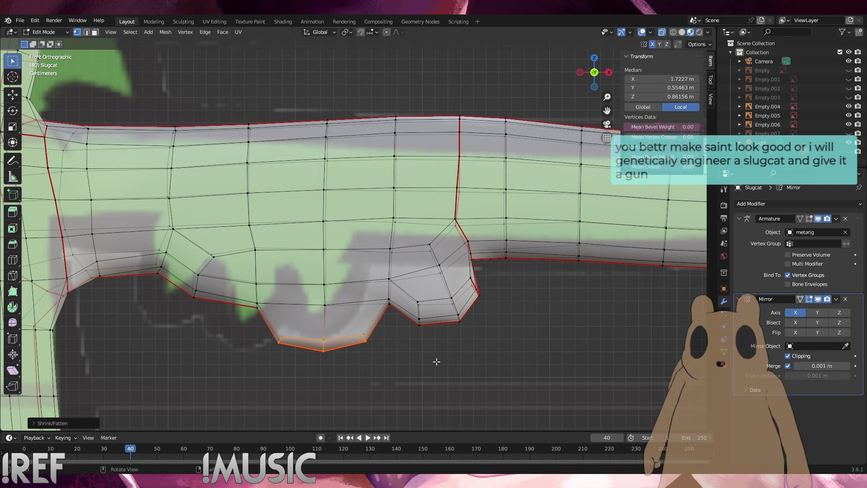
click(439, 360)
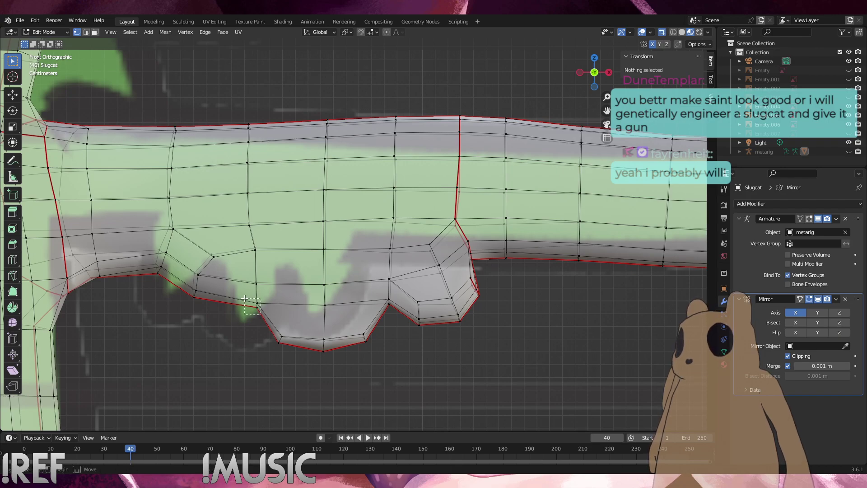
Extrude the underside vertices spanning two segments on the second tuft's shoulder side outward by about 0.02 m
click(257, 308)
shift+click(194, 297)
shift+click(158, 273)
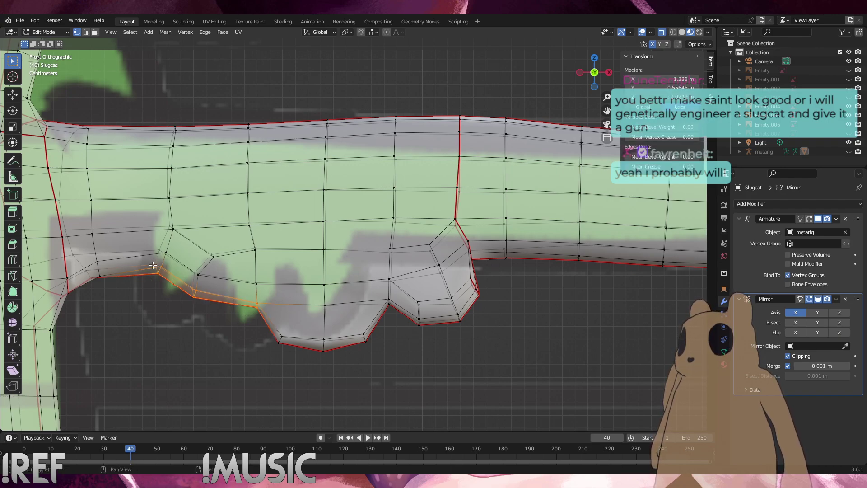
shift+click(256, 283)
shift+click(191, 273)
click(262, 374)
middle_drag(315, 319, 236, 316)
click(258, 306)
shift+click(195, 298)
drag(175, 285, 155, 269)
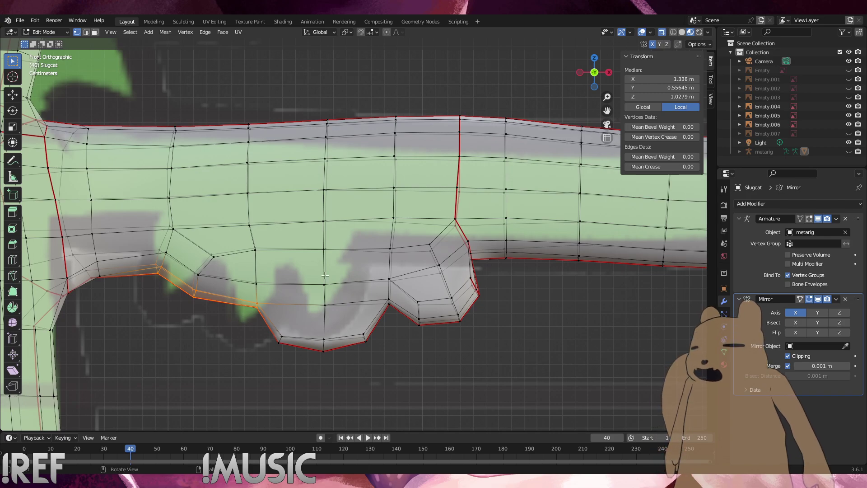
key(e)
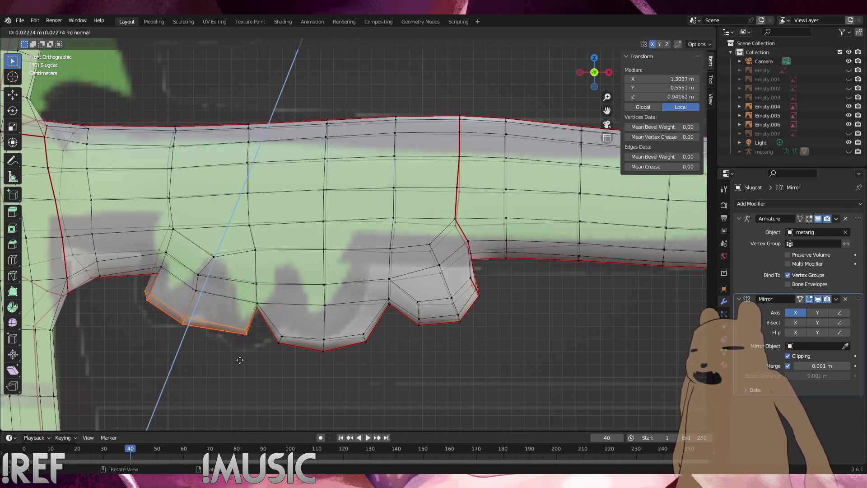
click(246, 359)
Scale the third tuft's bottom vertices and smooth them repeatedly into a rounded outline
key(s)
click(257, 360)
drag(255, 359, 144, 296)
right_click(224, 347)
click(225, 347)
right_click(225, 347)
click(224, 347)
right_click(225, 347)
click(225, 347)
right_click(225, 347)
right_click(340, 364)
key(shift+e)
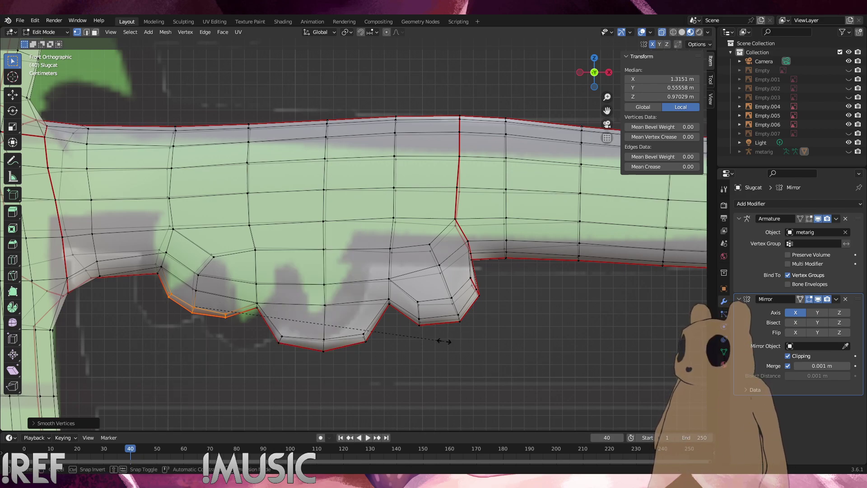
click(261, 366)
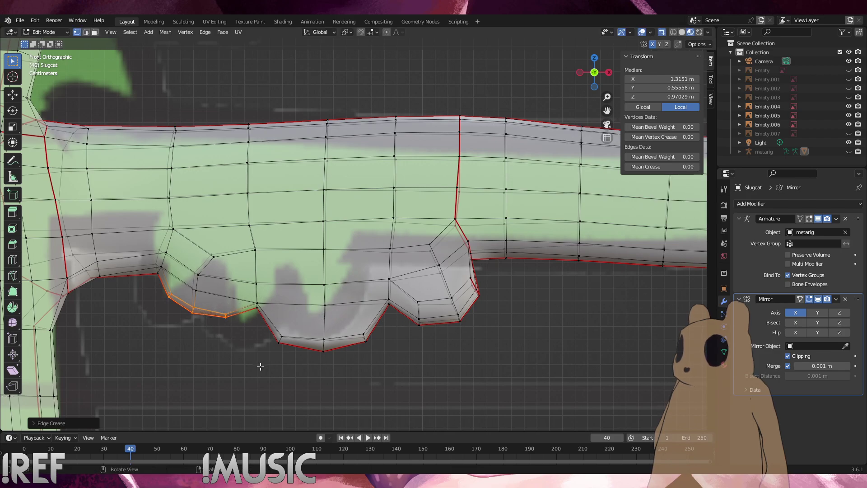
key(ctrl+z)
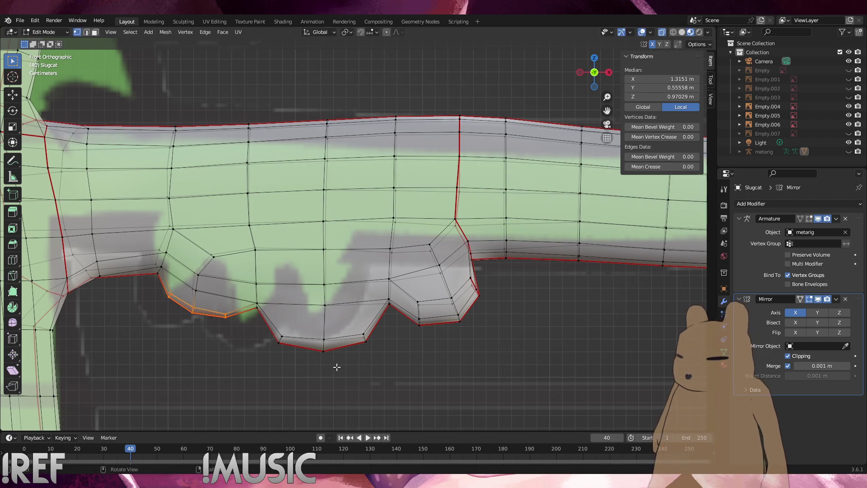
key(e)
click(316, 384)
key(ctrl+z)
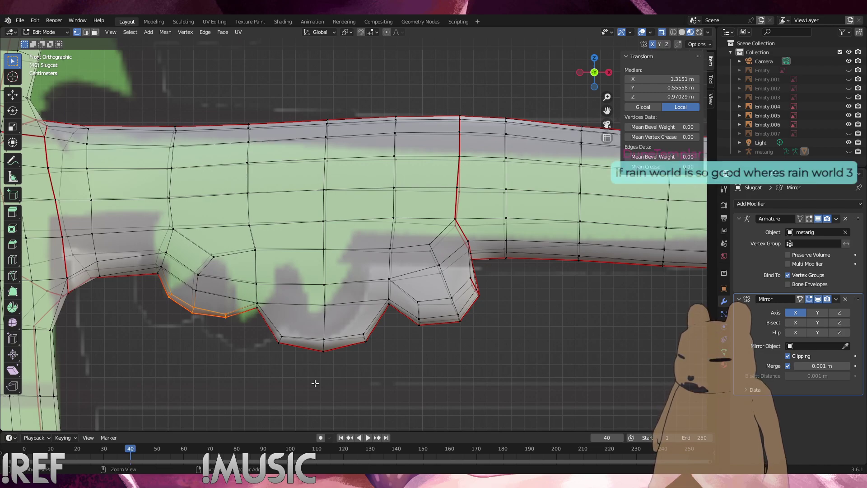
key(ctrl+e)
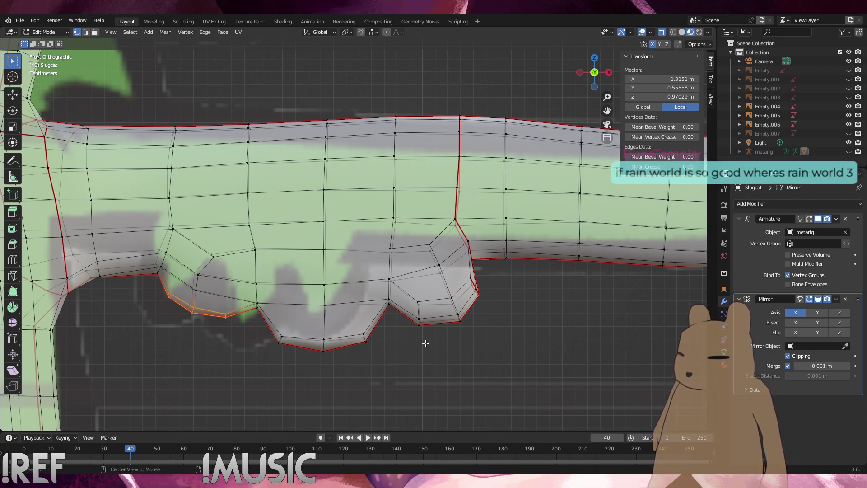
key(alt+e)
click(226, 348)
Scale the third tuft's bottom vertices slightly down to narrow its tip
drag(249, 342, 157, 290)
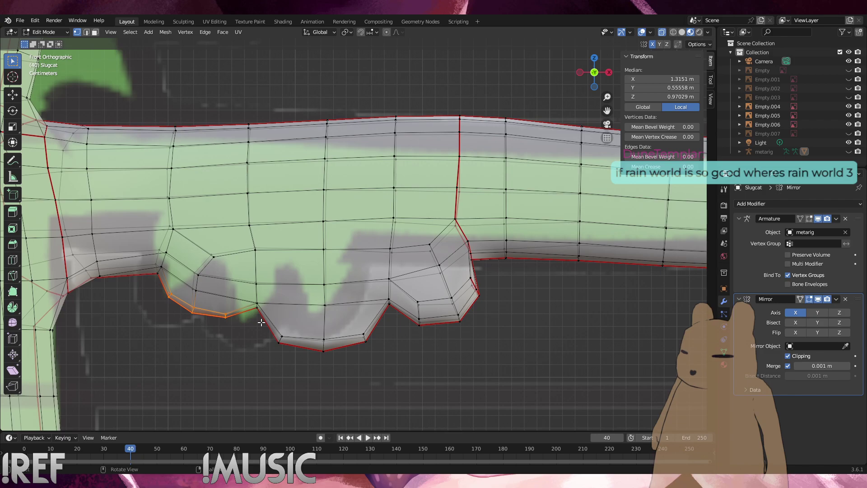
key(s)
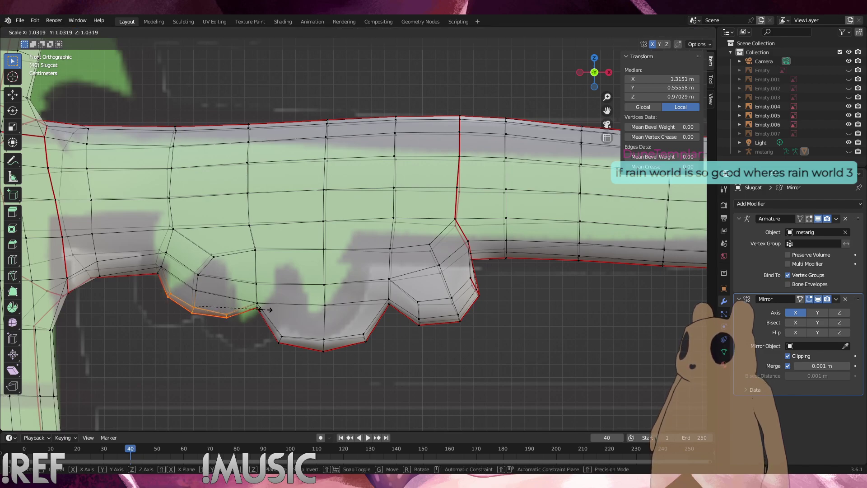
click(256, 307)
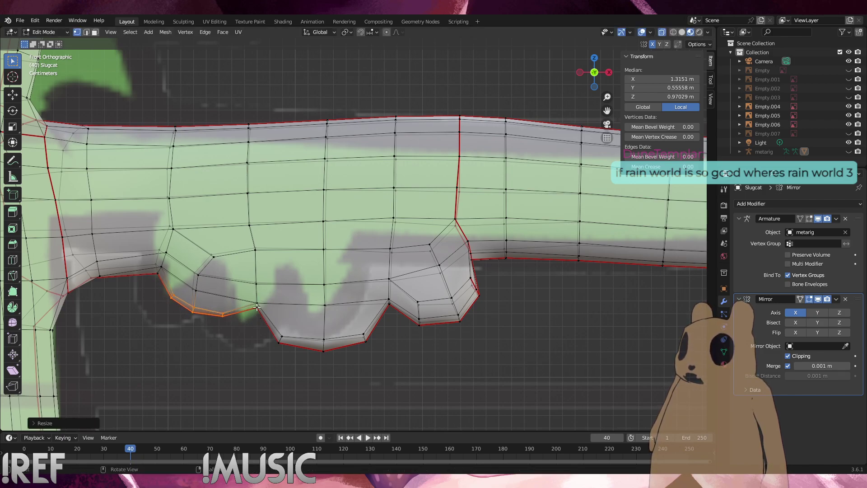
key(shift+s)
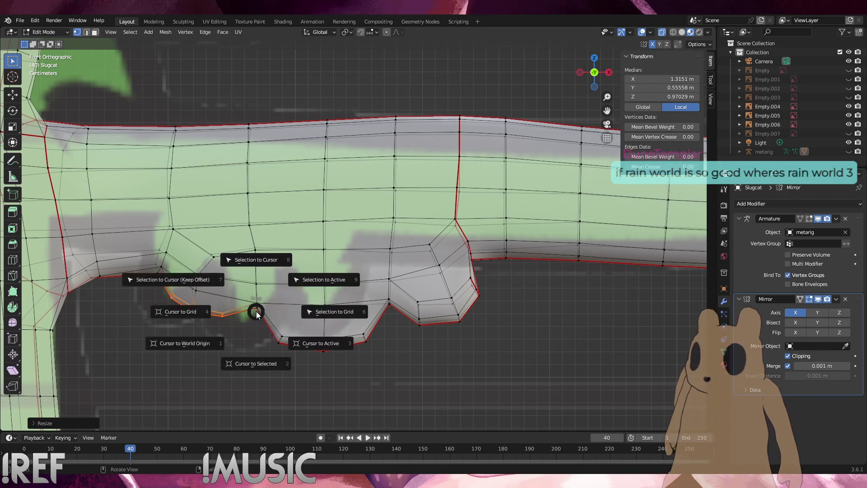
click(262, 311)
click(234, 362)
alt+click(197, 306)
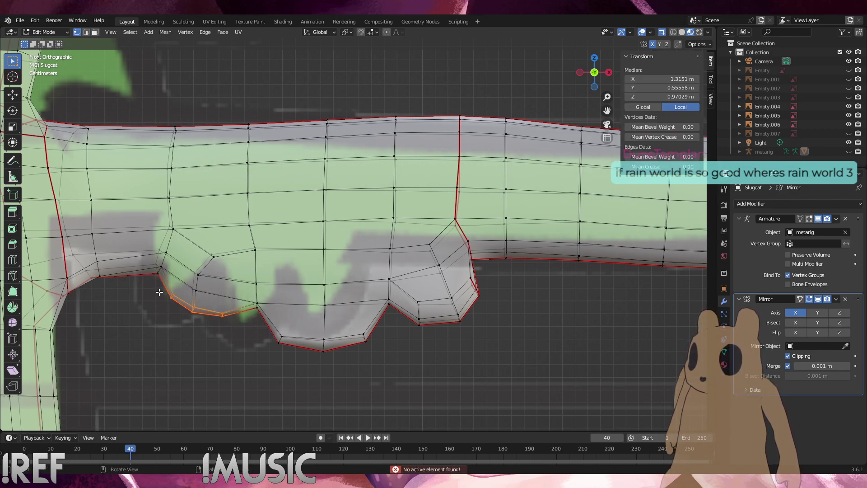
Scale the third tuft's selected bottom edge slightly again and save the file
key(ctrl+s)
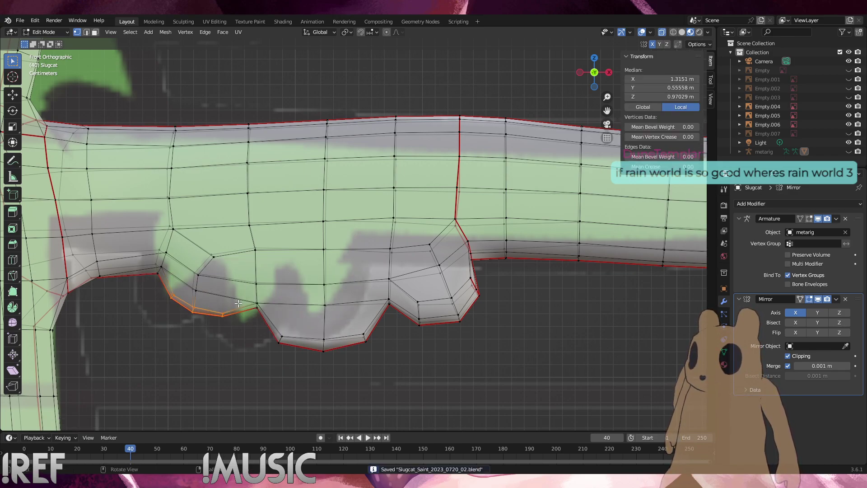
key(s)
click(242, 302)
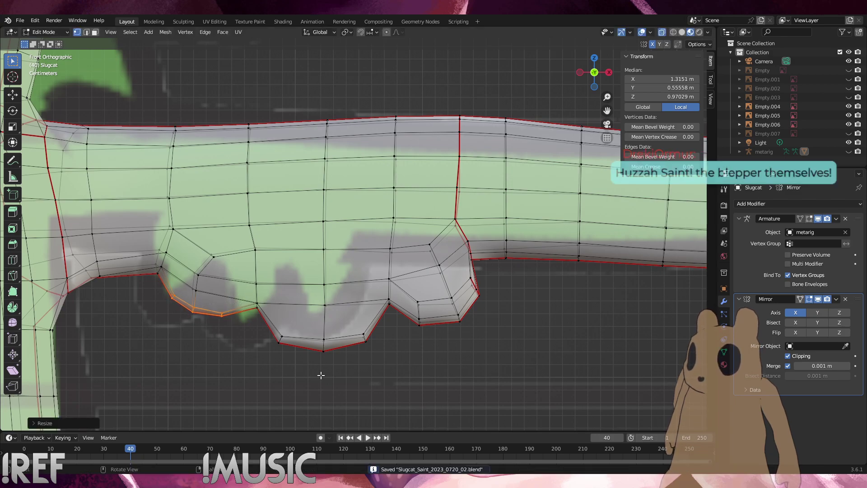
click(20, 20)
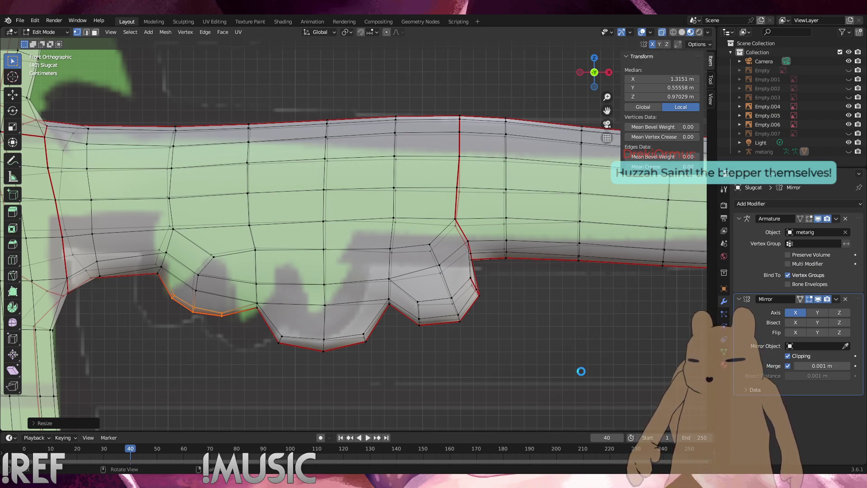
key(ctrl+s)
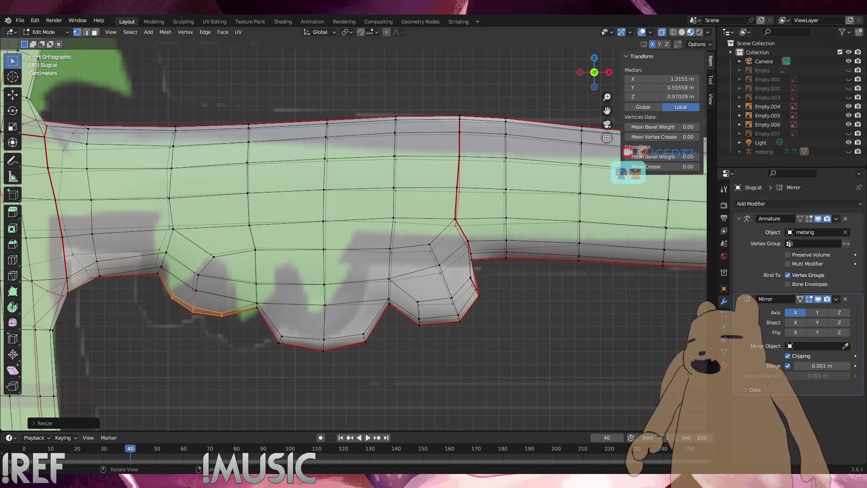
Reselect the third tuft's bottom vertices and scale them to about 0.99
key(alt+a)
drag(235, 329, 155, 296)
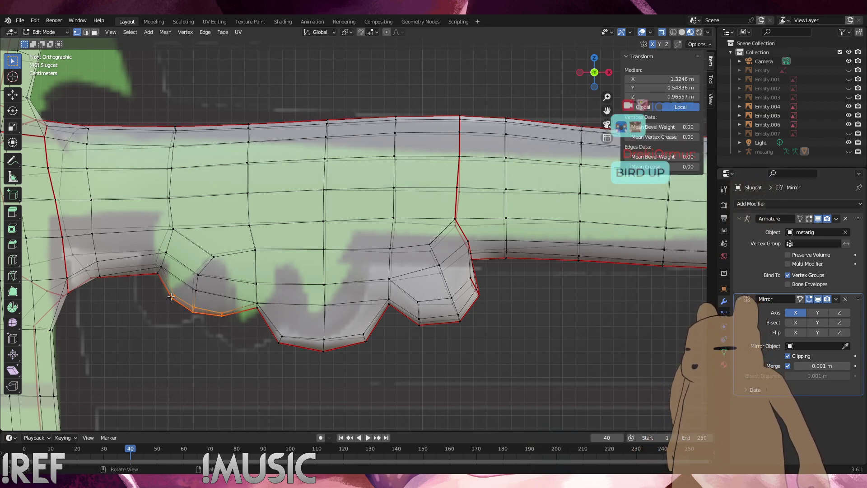
key(s)
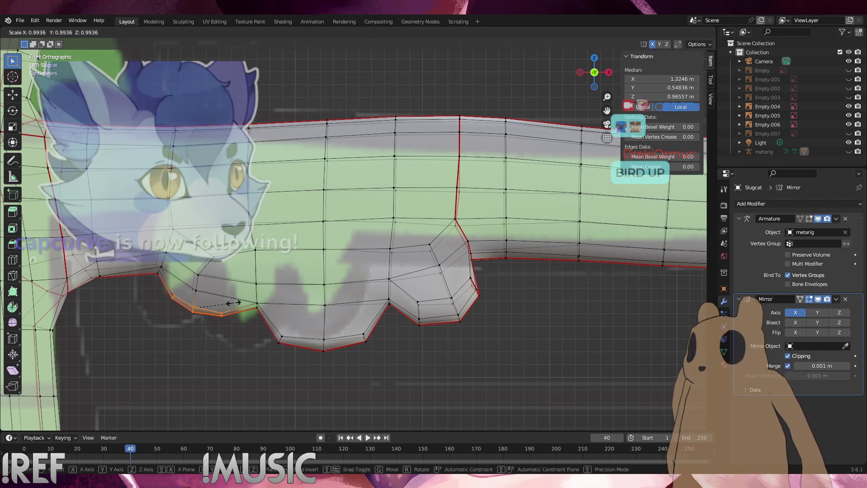
click(234, 302)
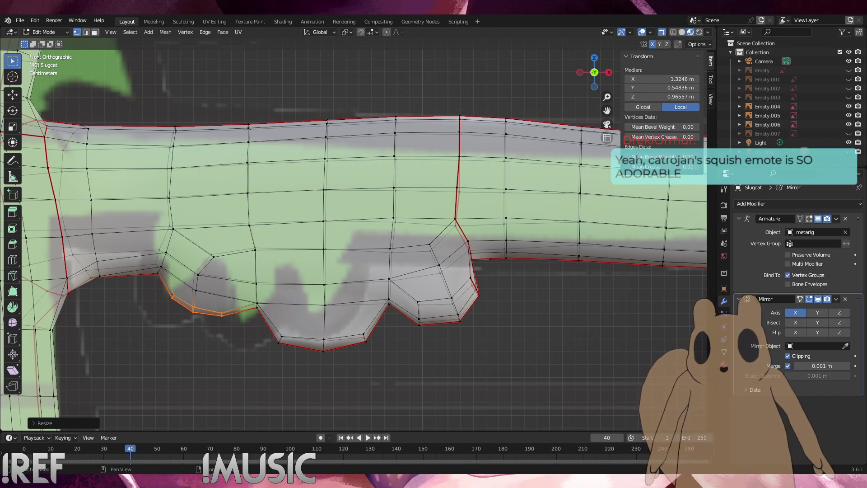
Examine the whole model and its reference sheets in perspective, and compare the arm's tufts with the reference in the front view
scroll(354, 234, down, 8)
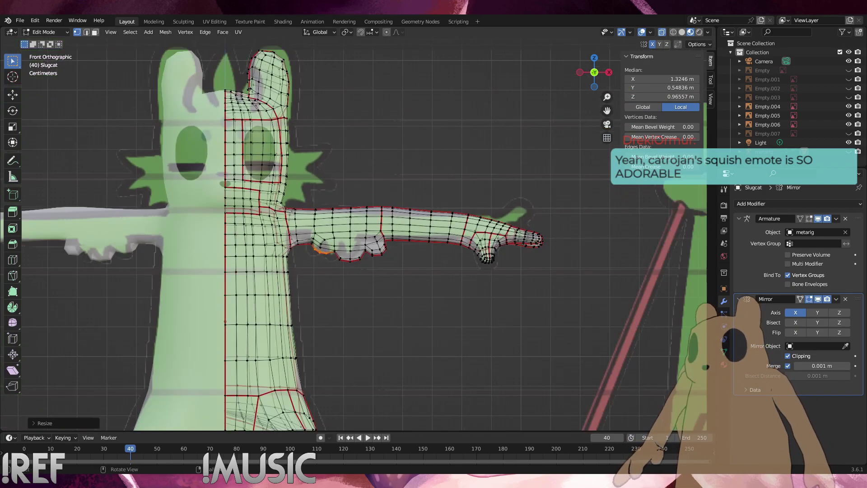
mouse_move(253, 266)
middle_down()
mouse_move(302, 265)
mouse_move(263, 273)
middle_up()
scroll(259, 252, down, 5)
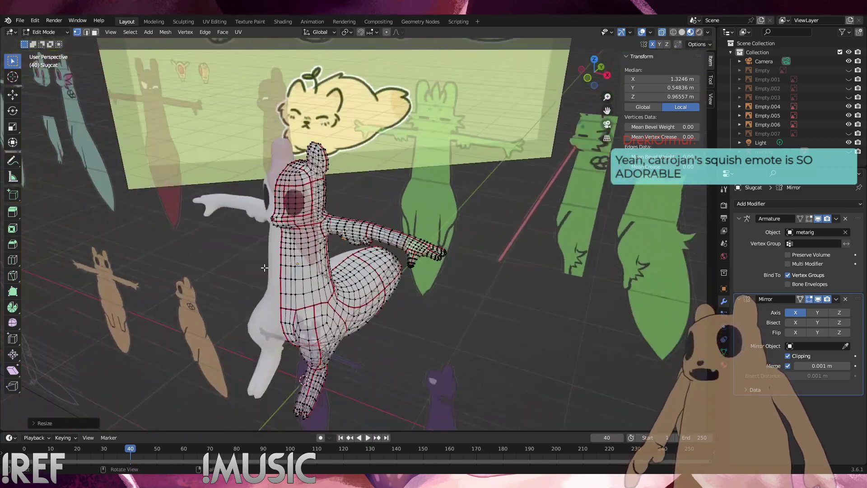
scroll(112, 267, down, 5)
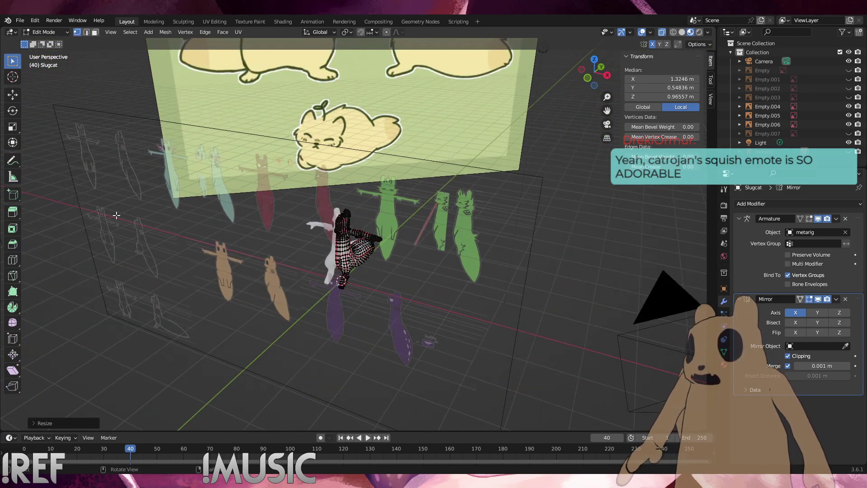
scroll(392, 284, up, 7)
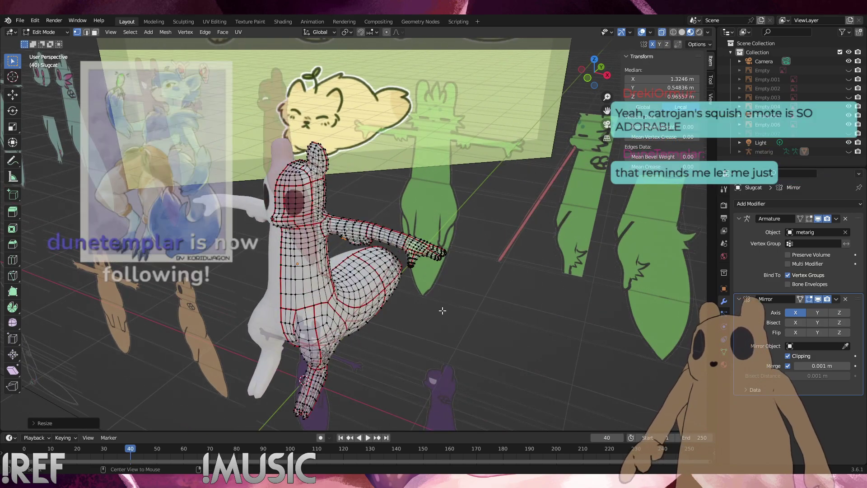
alt+middle_drag(514, 274, 449, 275)
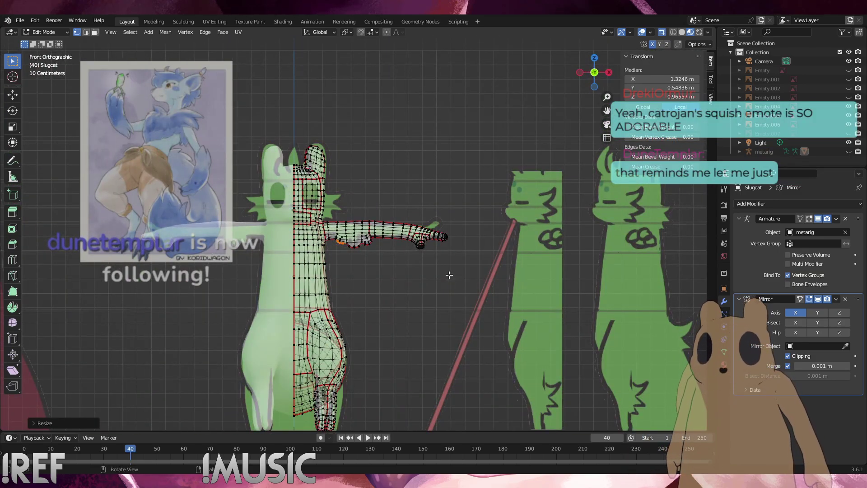
scroll(370, 224, up, 10)
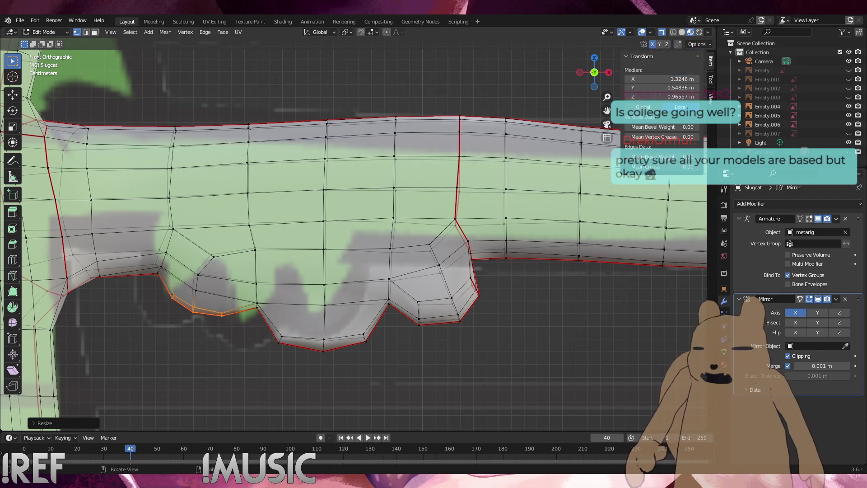
scroll(181, 226, up, 2)
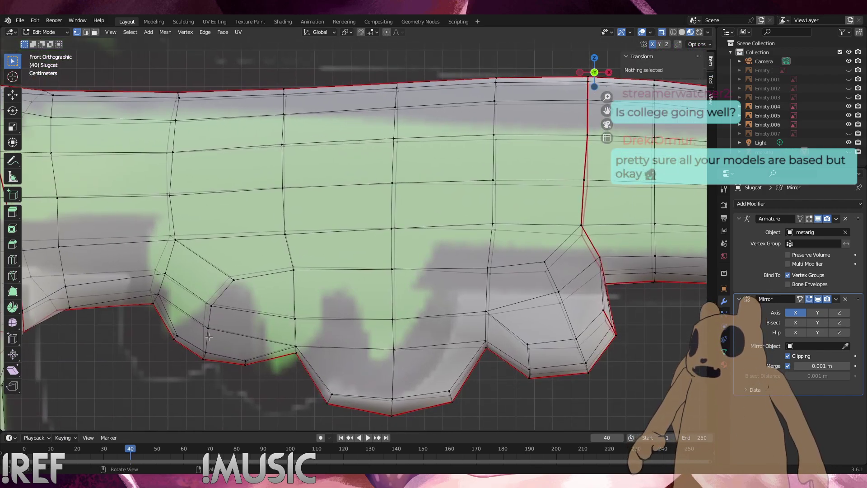
Slide the inner vertices of the tuft nearest the body along their edges to reshape its loop
click(195, 322)
click(189, 294)
key(shift+v)
click(200, 298)
click(235, 283)
key(shift+v)
click(213, 263)
click(223, 309)
key(shift+v)
click(206, 297)
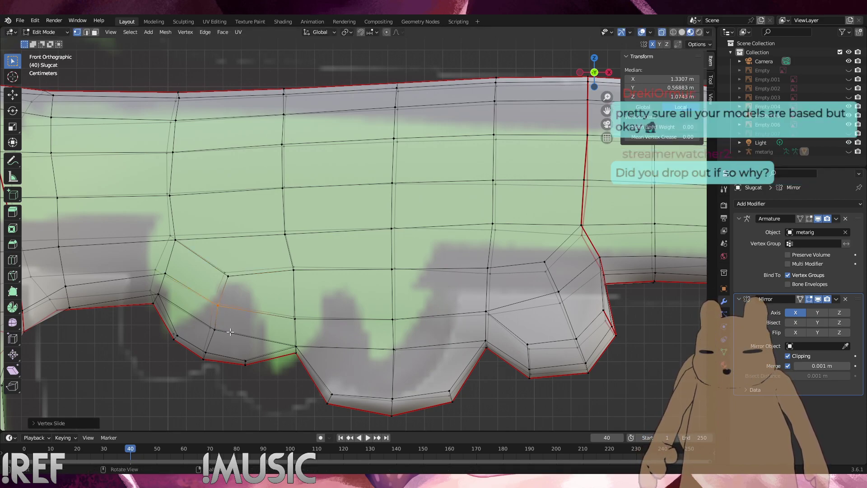
Slide that tuft's lower inner vertex toward the body and its upper inner vertex slightly away from the body
click(215, 330)
key(shift+v)
click(194, 319)
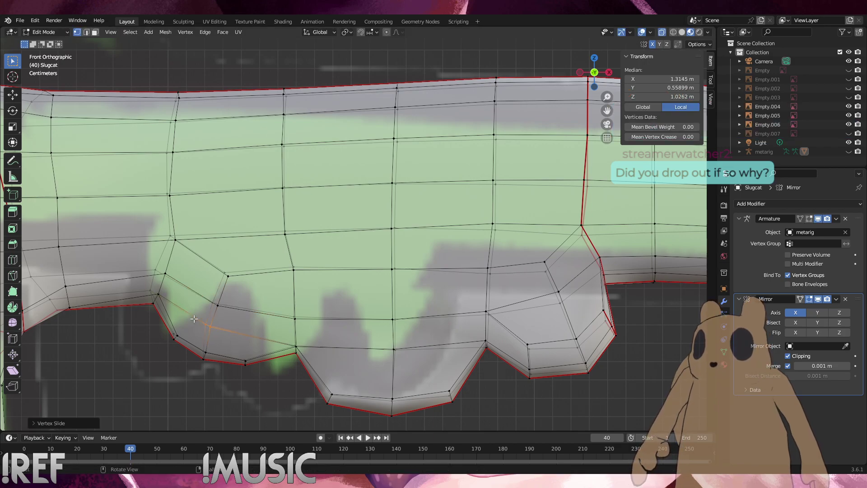
click(217, 304)
key(g)
right_click(210, 294)
click(227, 276)
key(shift+v)
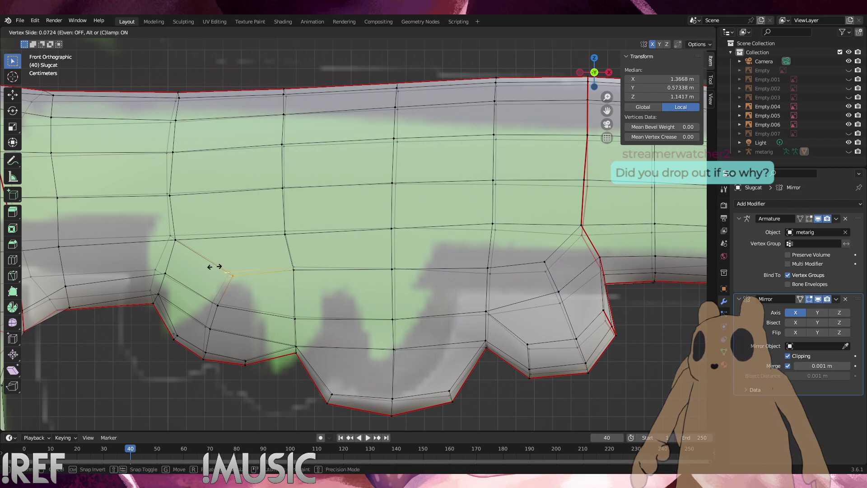
click(215, 268)
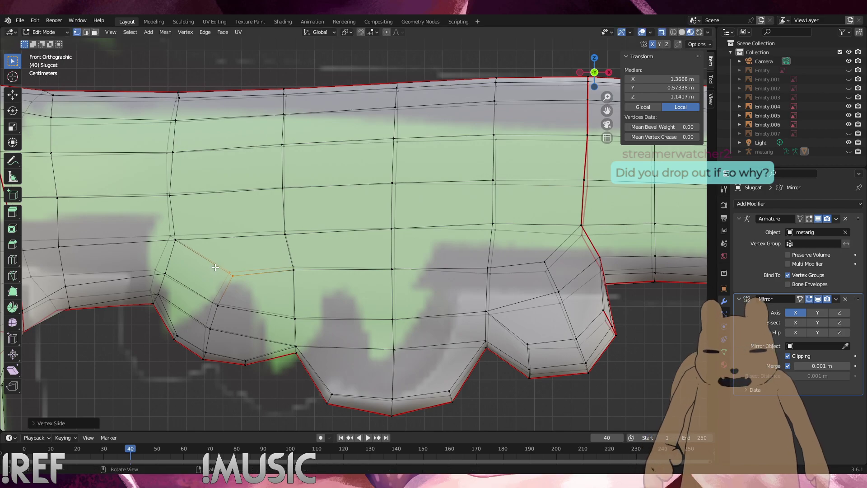
Select the bottom edge vertices of the tuft nearest the body and push them slightly outward with Shrink/Fatten
click(182, 350)
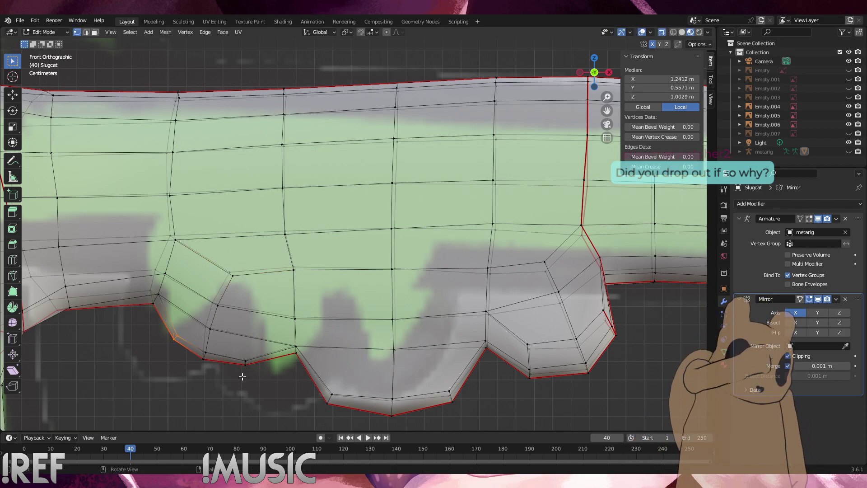
click(220, 374)
drag(263, 390, 162, 328)
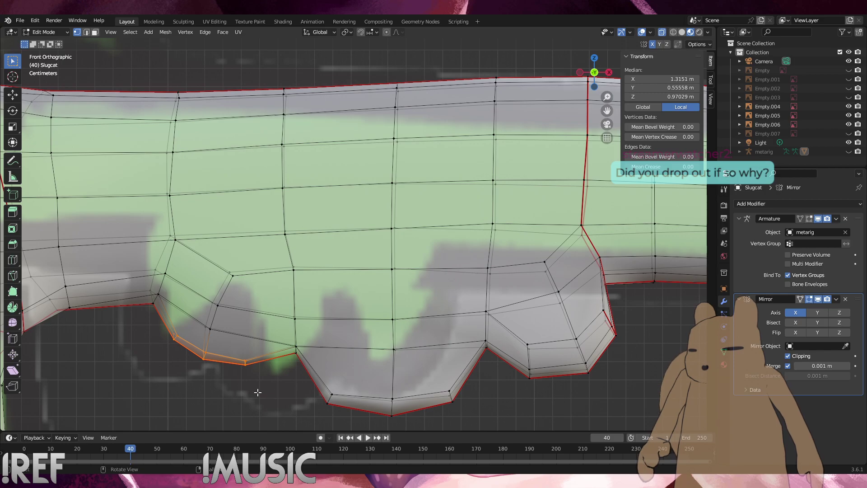
key(alt+s)
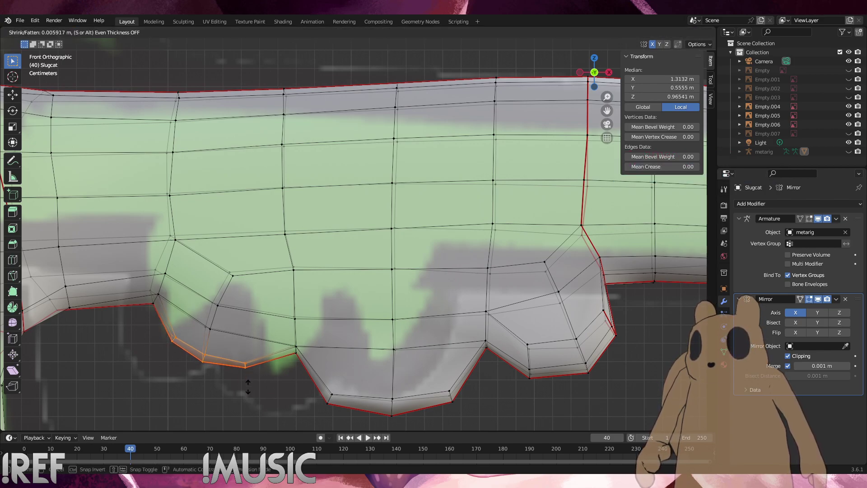
click(248, 387)
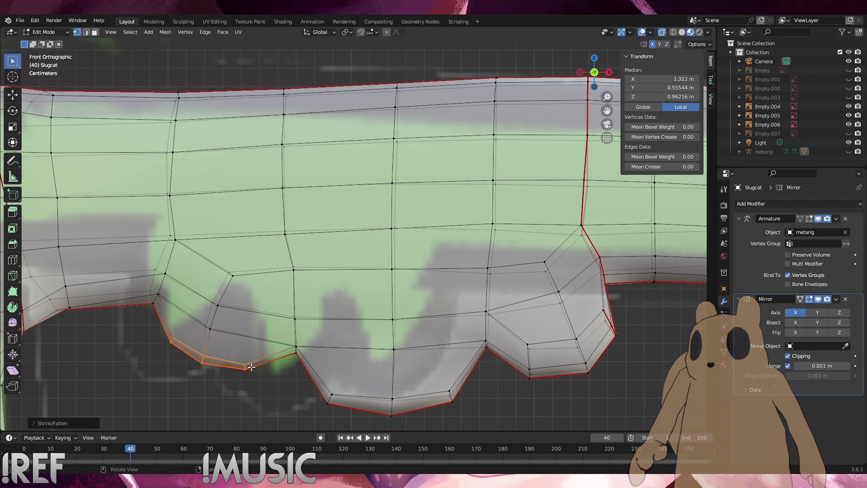
Raise the inner vertices at that tuft's bottom corner facing the middle tuft, and slide the outer vertex along its edge
click(246, 368)
key(g)
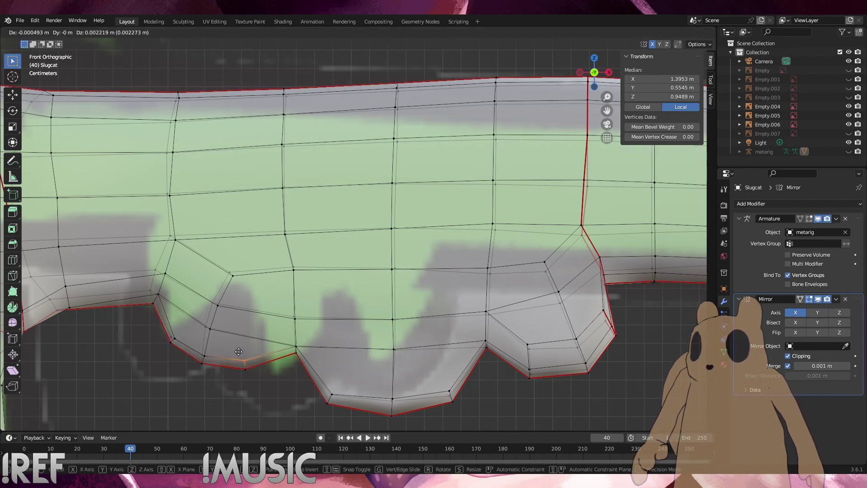
key(g)
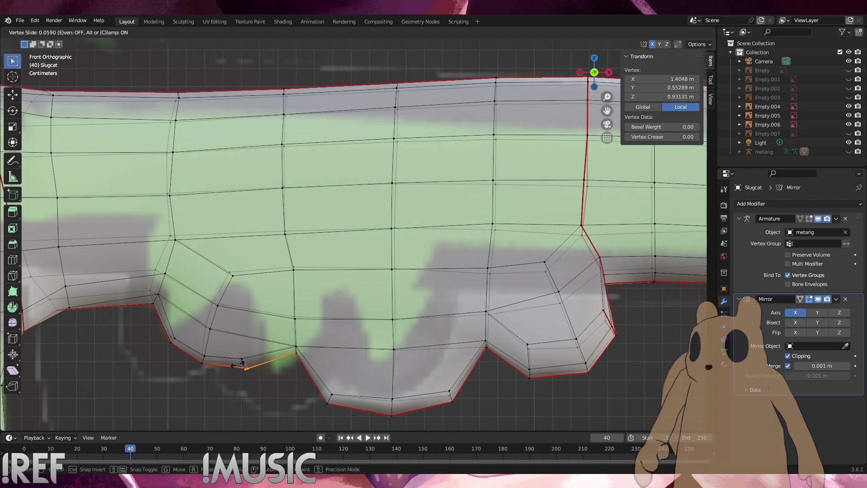
click(239, 364)
Slide the outer and inner vertices at the same tuft's body-side corner slightly up along their edges
click(178, 343)
key(g)
key(g)
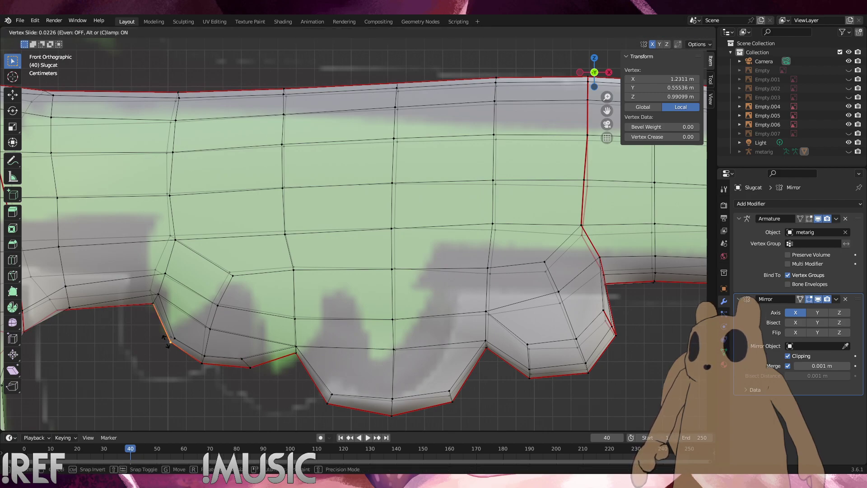
click(180, 346)
drag(181, 346, 171, 331)
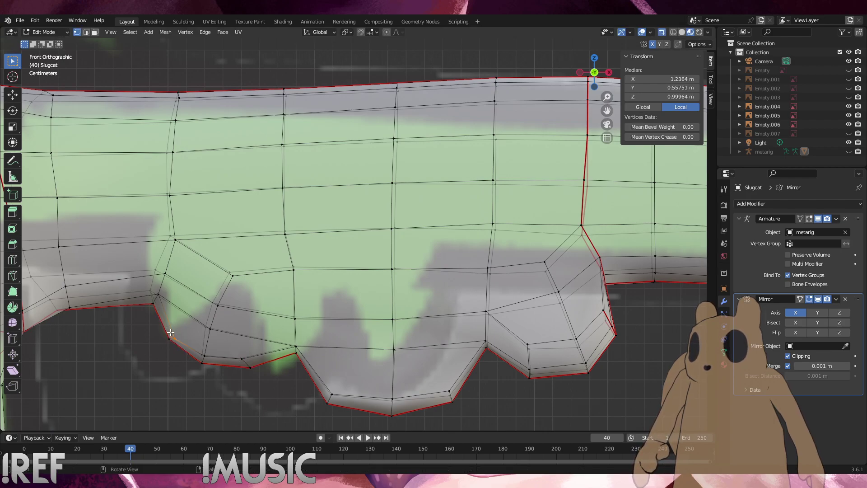
key(g)
key(g)
click(171, 332)
key(g)
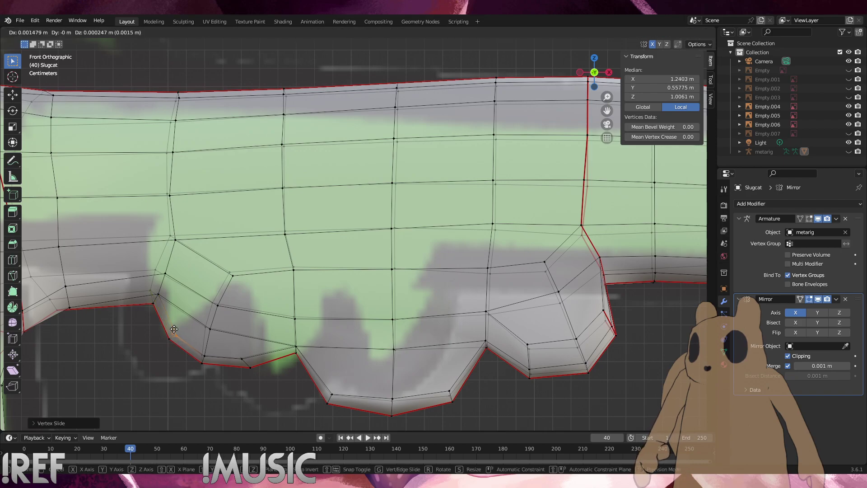
right_click(177, 329)
Move the outer and inner vertices at the middle tuft's body-side bottom corner slightly upward
click(325, 401)
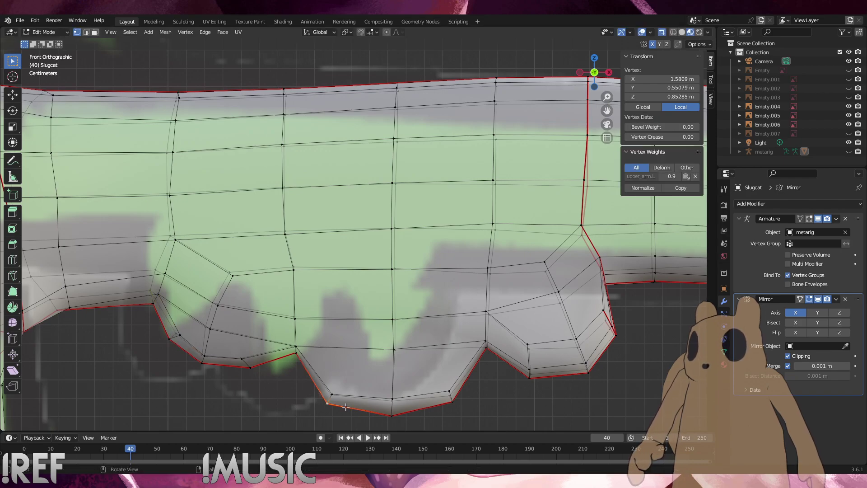
key(g)
click(329, 406)
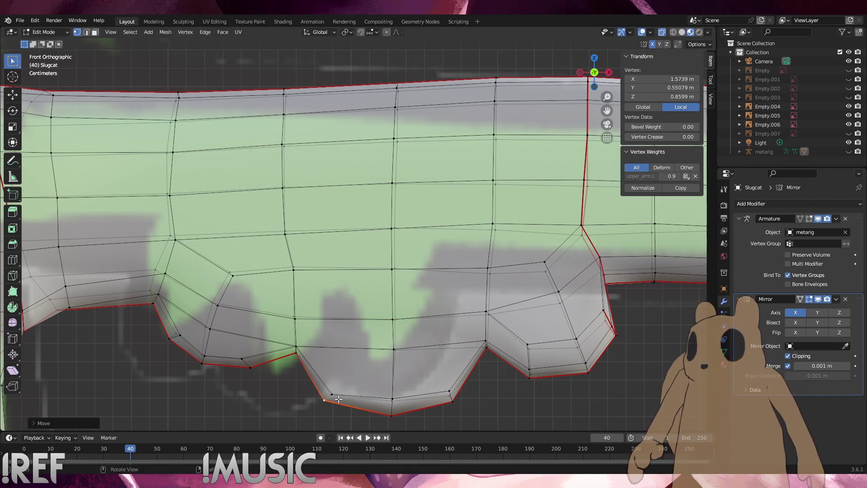
drag(340, 400, 324, 384)
key(g)
click(326, 378)
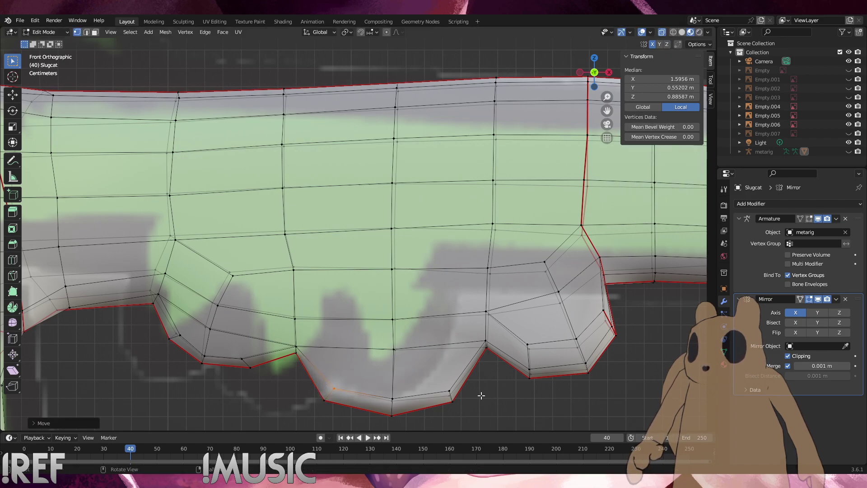
Move the inner and outer vertices at the middle tuft's elbow-side bottom corner slightly upward
shift+click(451, 393)
key(g)
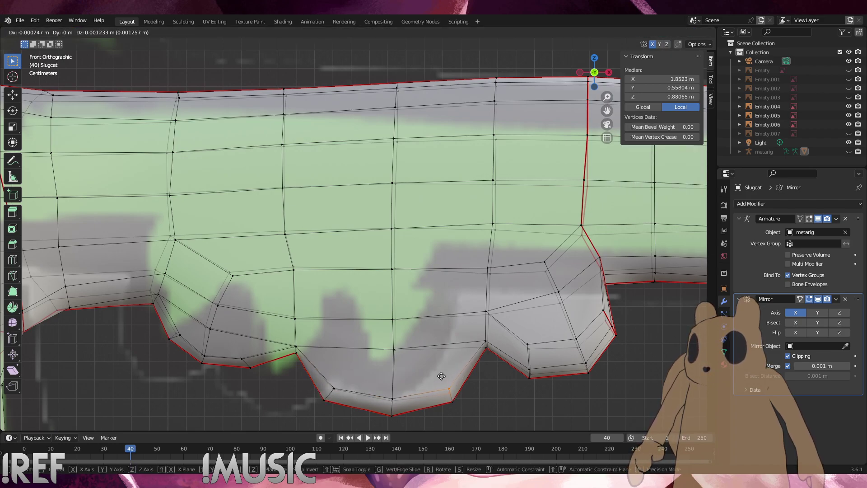
click(441, 376)
key(g)
click(443, 378)
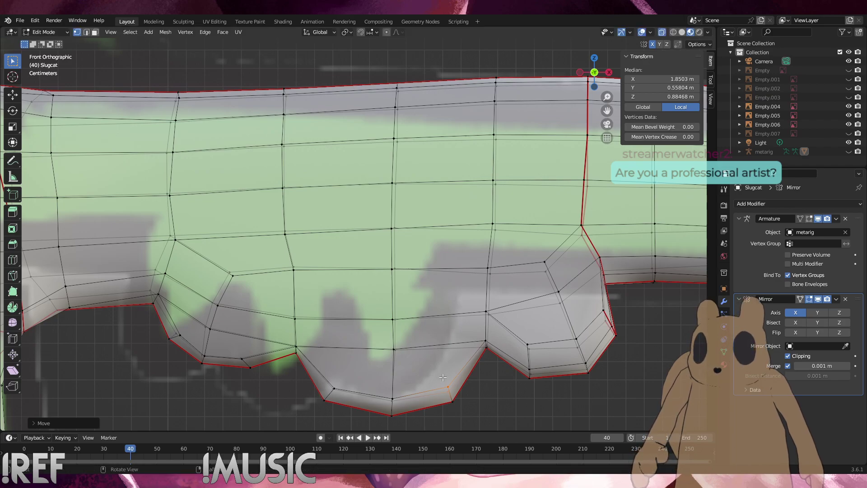
drag(472, 418, 446, 396)
key(g)
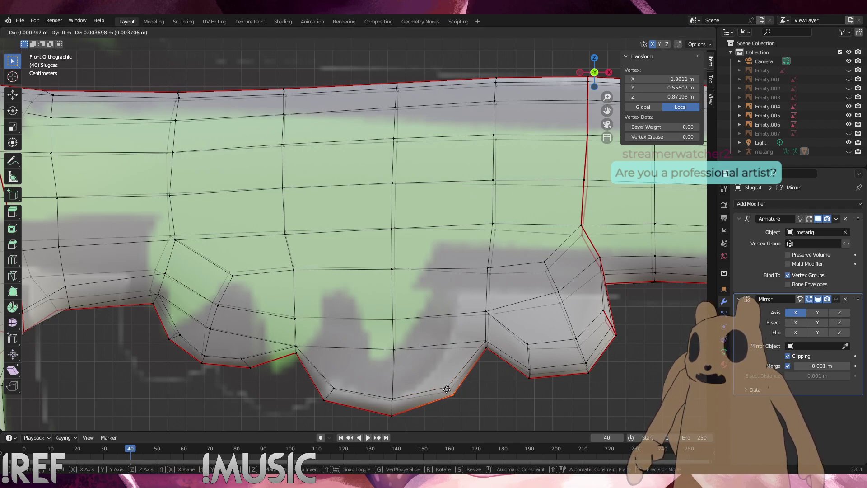
click(449, 394)
Move the outer and inner vertices of the middle tuft's body-side corner up and inward to round it
click(319, 391)
key(g)
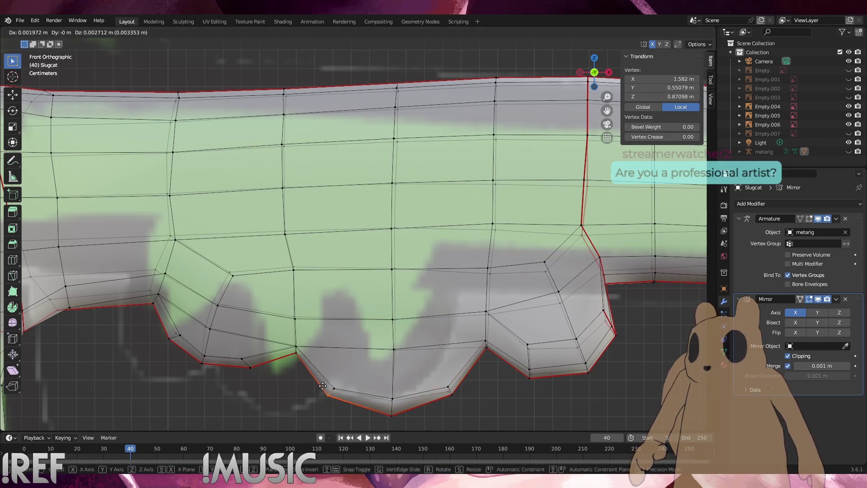
click(323, 385)
click(281, 393)
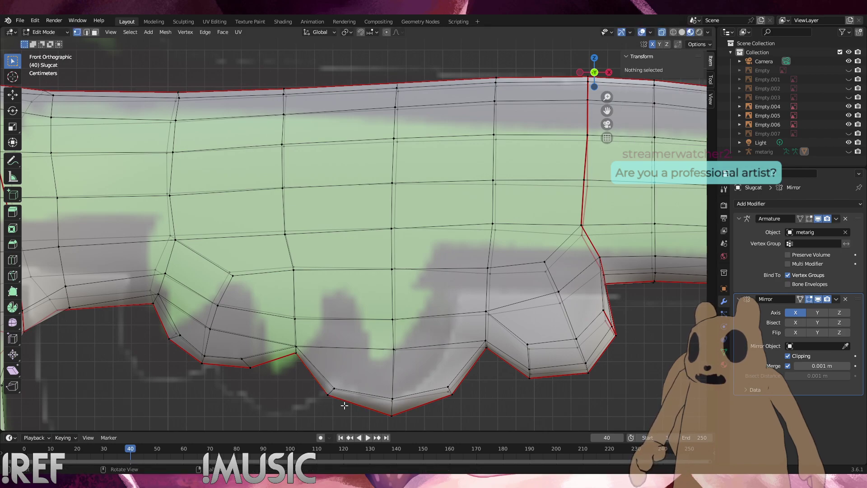
click(333, 389)
key(g)
click(336, 385)
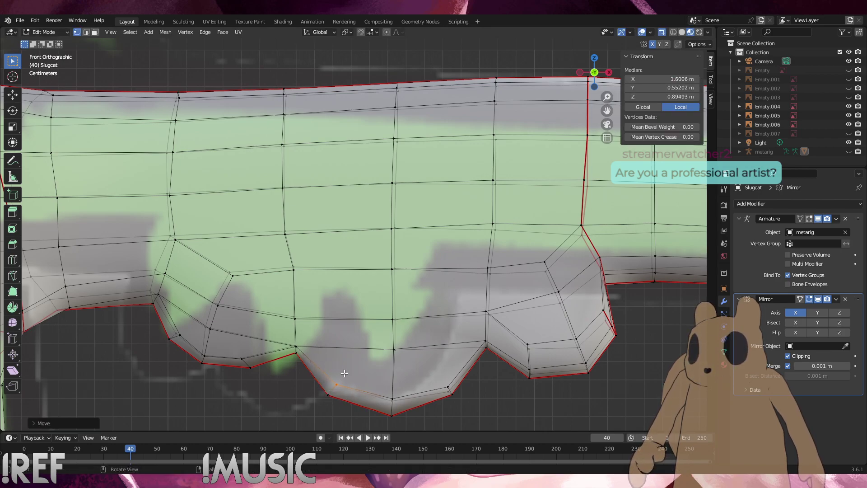
Raise the inner vertices of the middle tuft's elbow-side corner slightly to match the opposite corner
click(449, 389)
key(g)
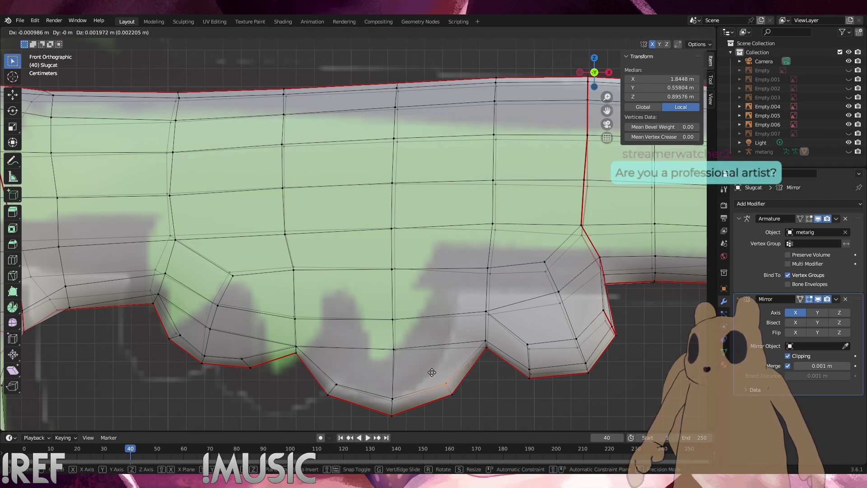
click(432, 373)
click(487, 402)
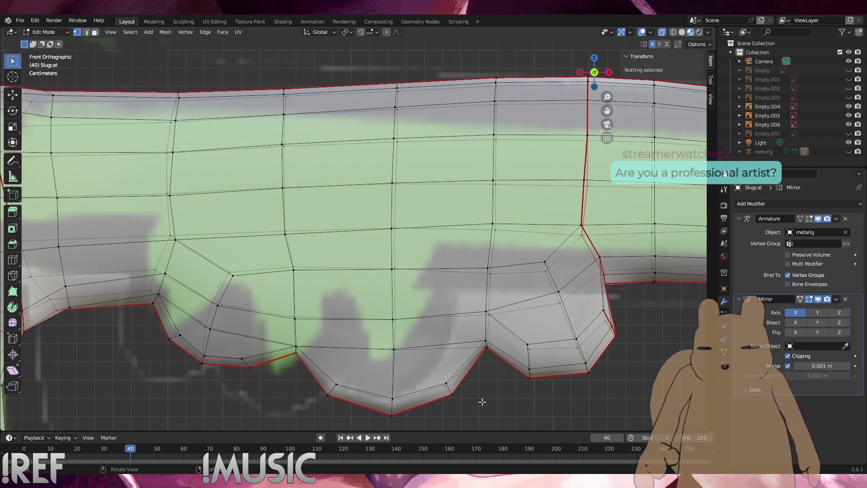
Nudge the far-side vertices near the tip of the elbow-side tuft, and clear the selection
click(581, 351)
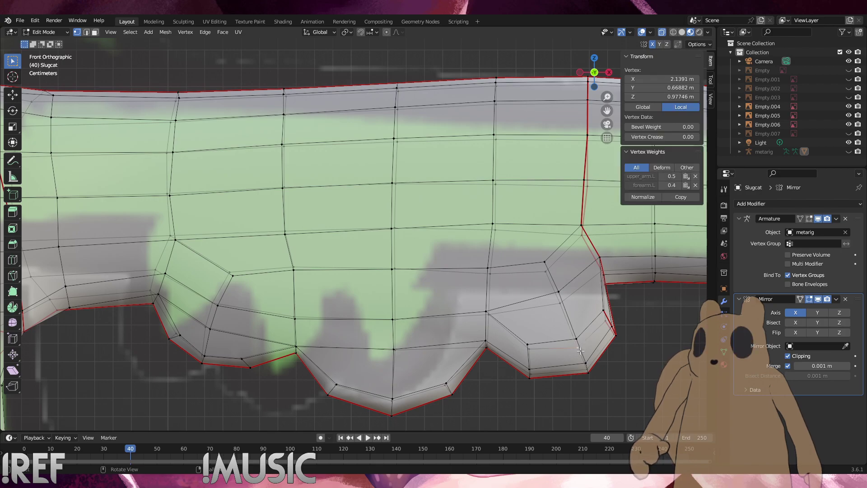
drag(581, 352, 579, 346)
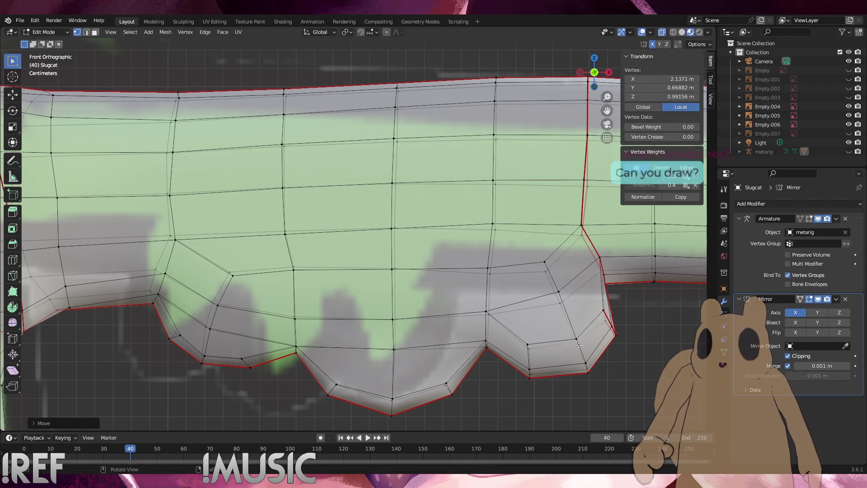
click(642, 394)
click(529, 346)
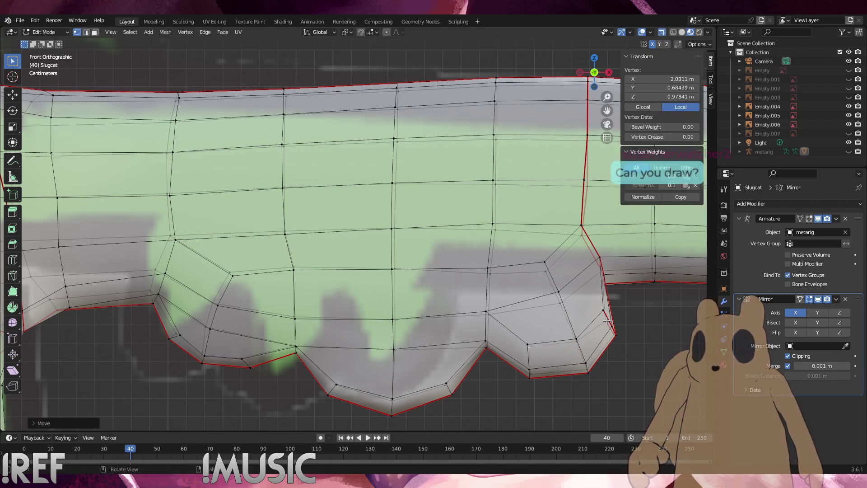
click(616, 335)
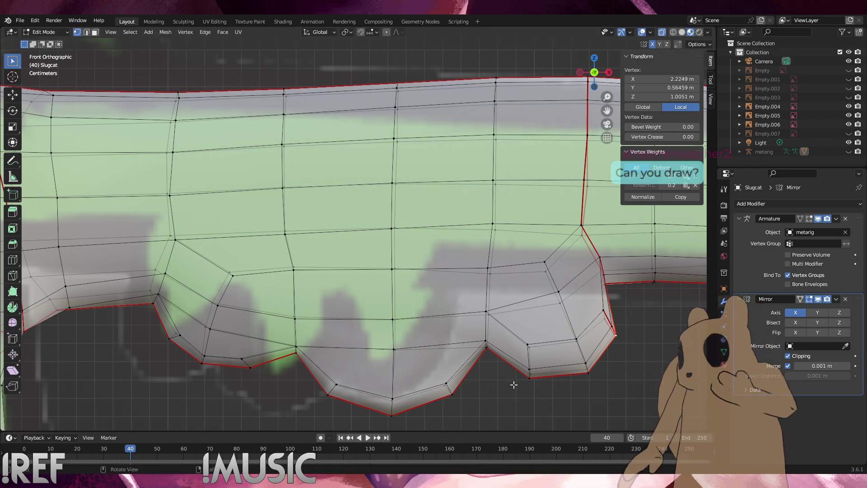
click(176, 334)
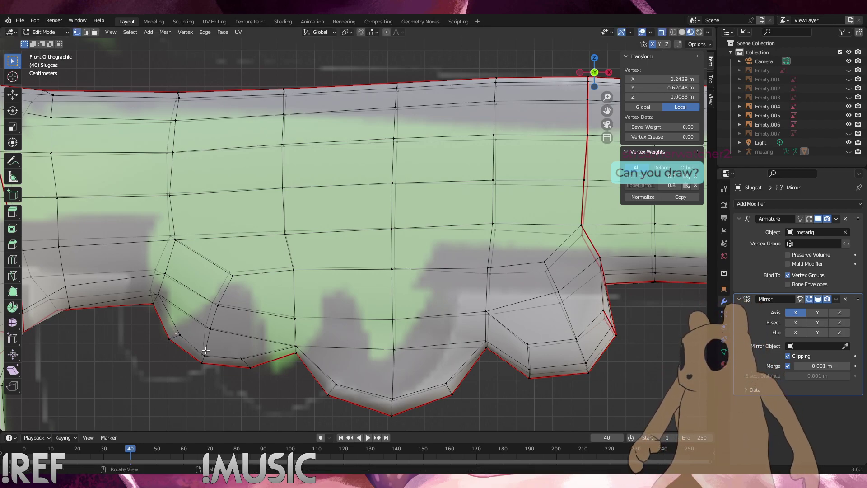
click(265, 337)
Select the middle tuft's bottom vertices and extrude them a short distance downward
middle_drag(265, 336, 466, 339)
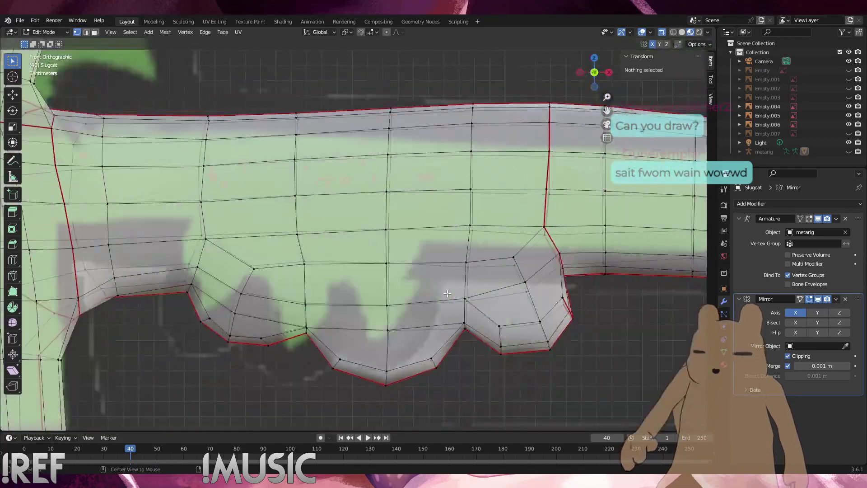
scroll(433, 360, down, 2)
drag(432, 354, 333, 316)
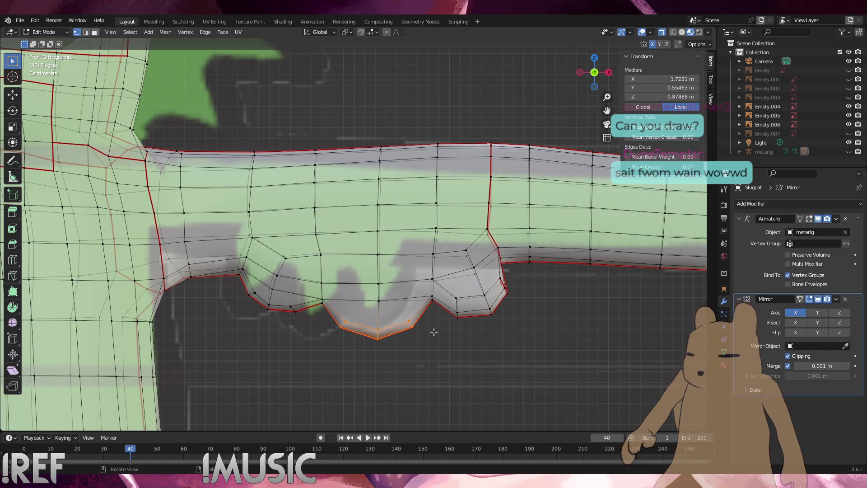
key(e)
click(430, 349)
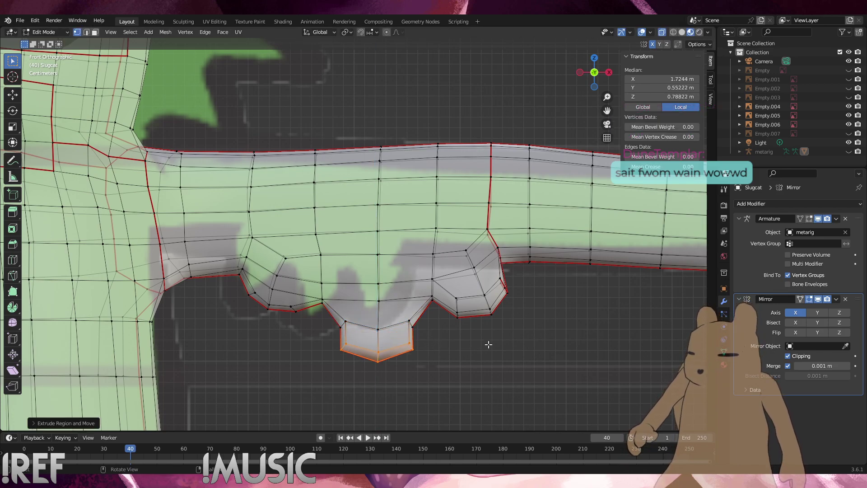
Shrink the middle tuft's newly extruded bottom vertices inward with Shrink/Fatten and lower them slightly along Z
key(alt+s)
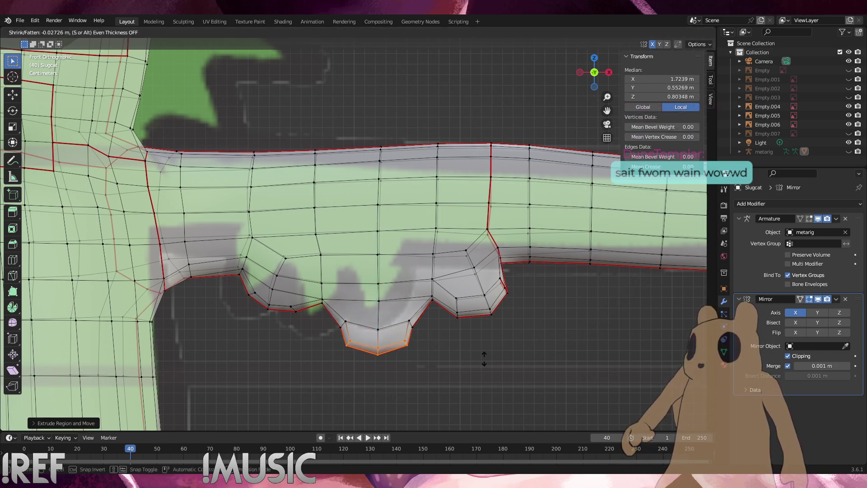
click(510, 377)
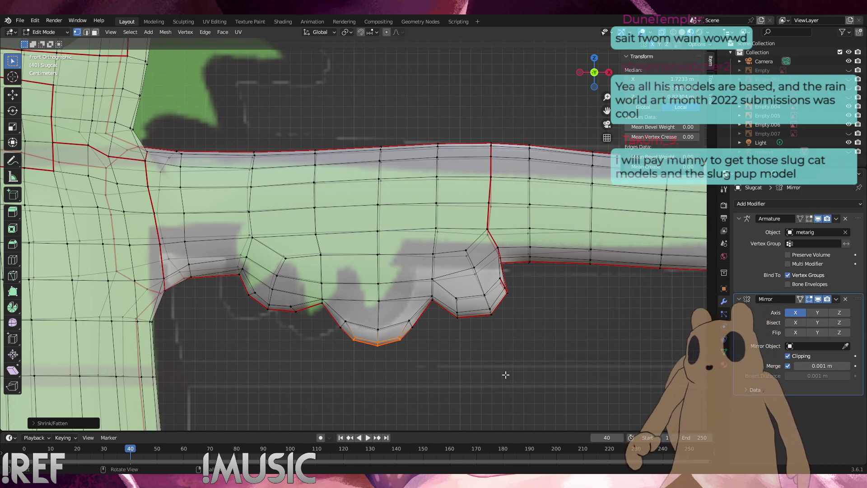
key(g)
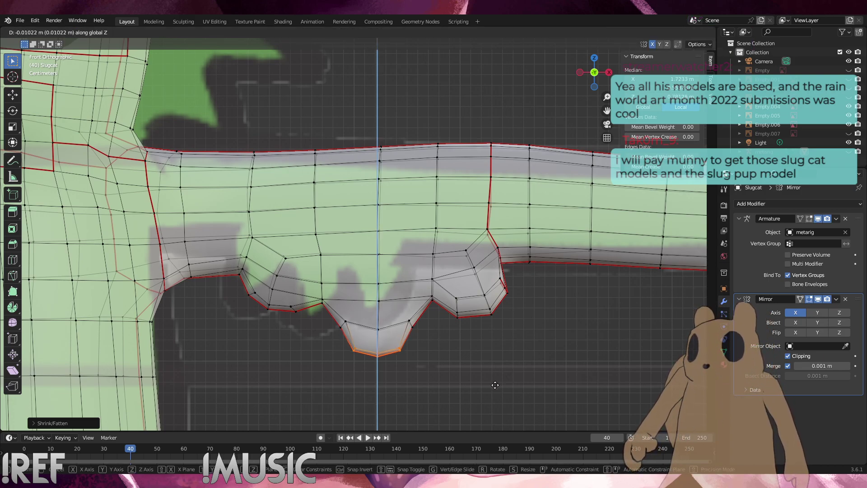
click(495, 382)
Fatten the middle tuft's vertex row just above the tip outward to round its sides, and clear the selection
drag(420, 338, 334, 315)
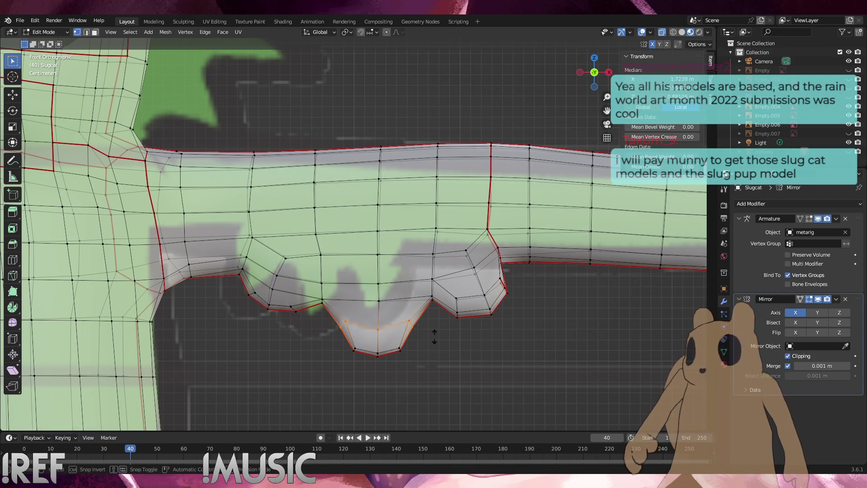
key(alt+s)
click(430, 329)
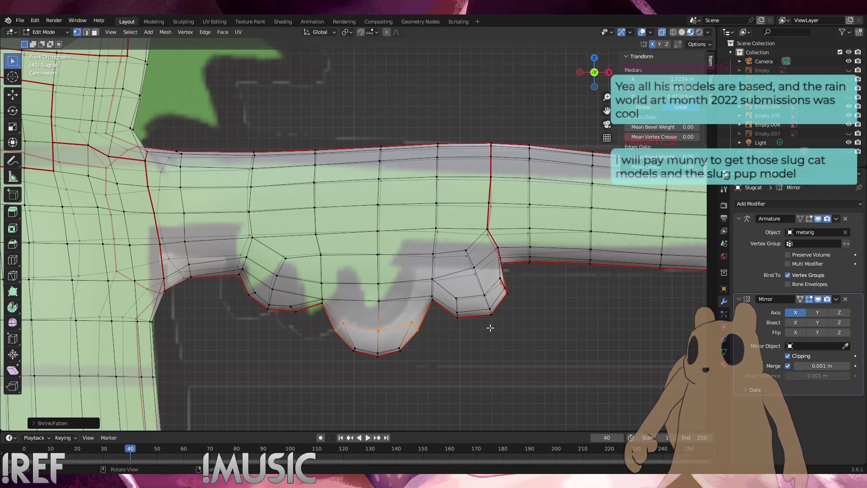
click(531, 340)
Extrude the bottom of the elbow-side tuft a short distance, shrink the new vertices, and nudge them into a rounded tip
alt+click(474, 315)
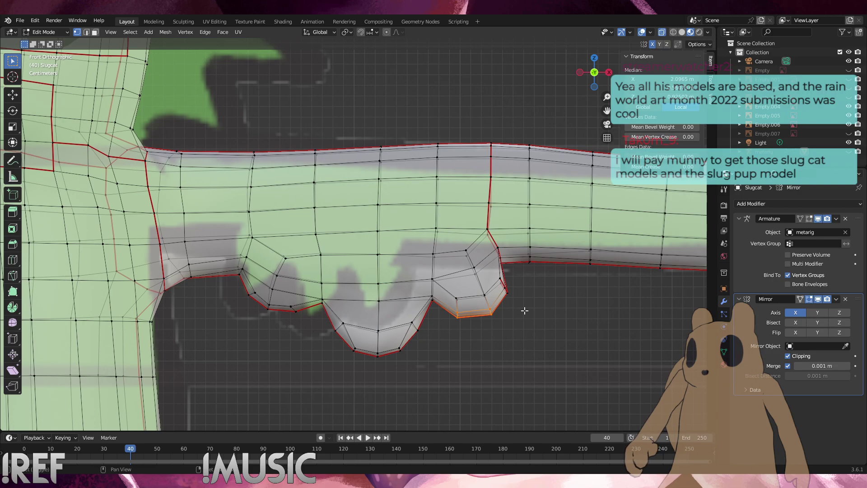
key(e)
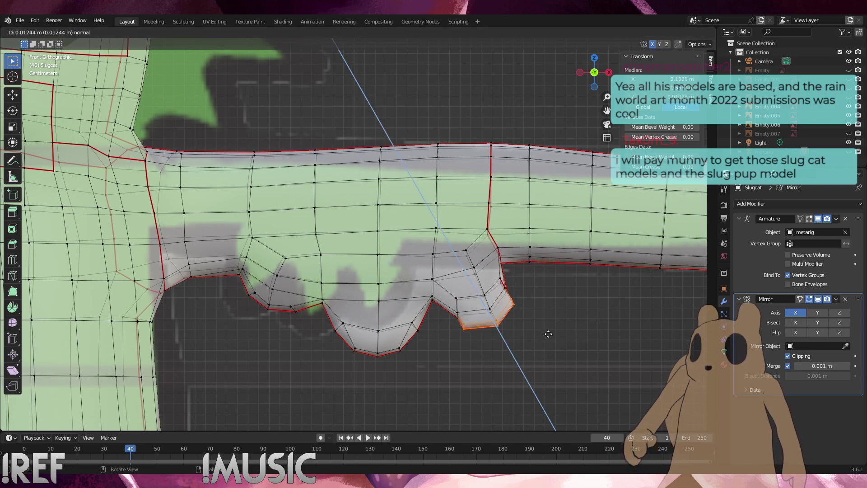
click(551, 341)
key(alt+s)
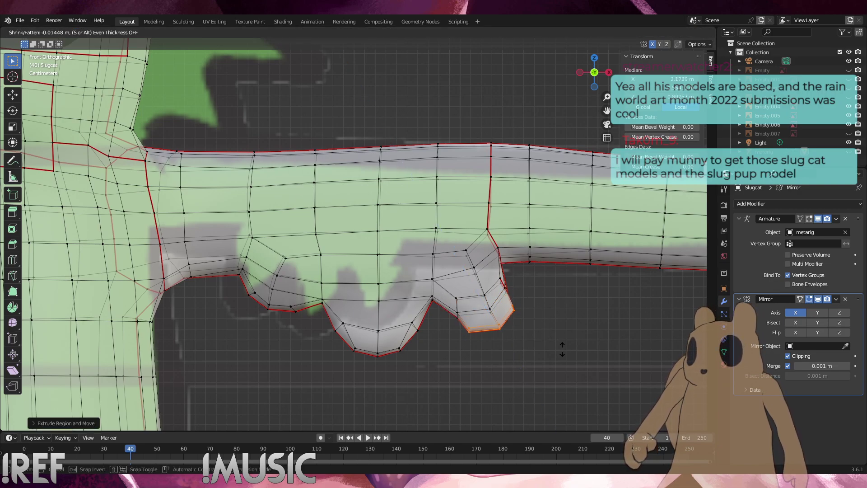
click(571, 360)
key(g)
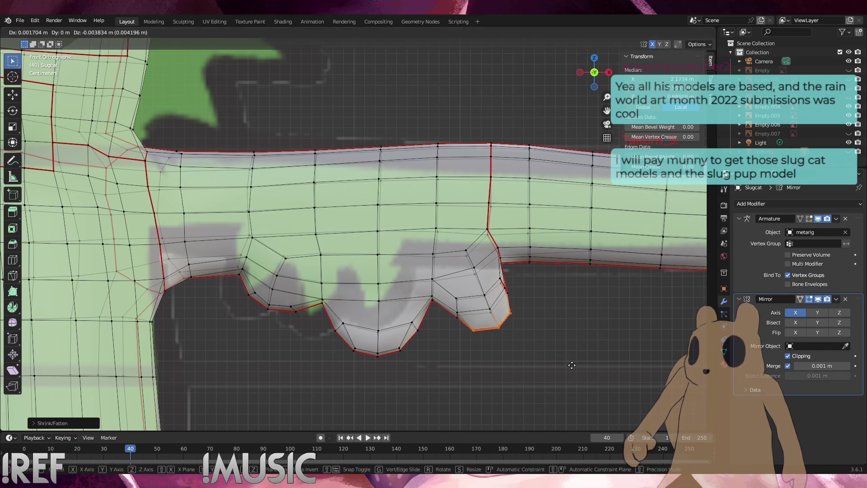
click(571, 362)
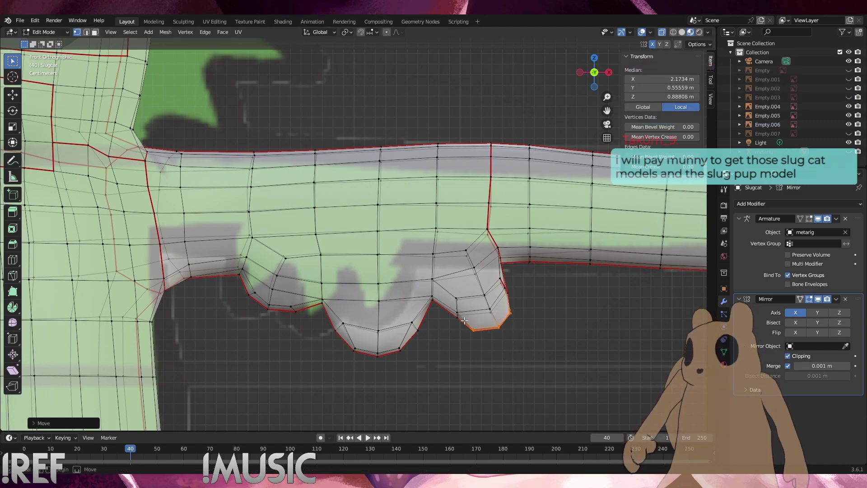
Edge-slide the vertices on both sides of the elbow-side tuft just above its new tip to smooth the outline
drag(469, 324, 447, 308)
key(g)
key(g)
click(452, 310)
drag(513, 296, 508, 291)
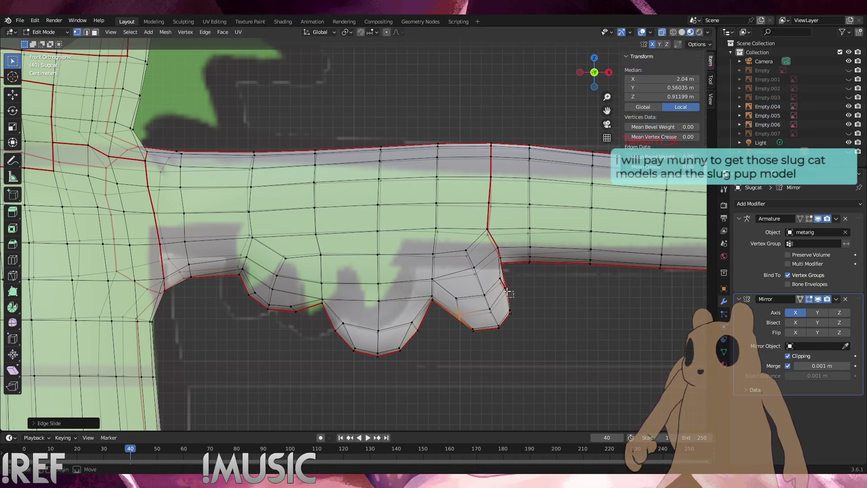
alt+click(506, 291)
key(g)
key(g)
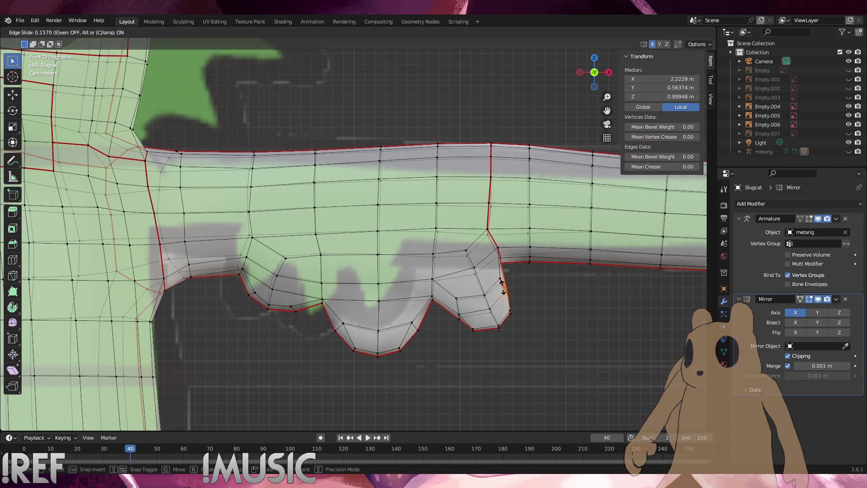
click(503, 285)
Nudge the body-side vertices above the elbow-side tuft's tip, and clear the selection
drag(470, 325, 449, 308)
key(g)
click(452, 311)
click(518, 351)
scroll(510, 352, down, 1)
middle_drag(502, 352, 395, 286)
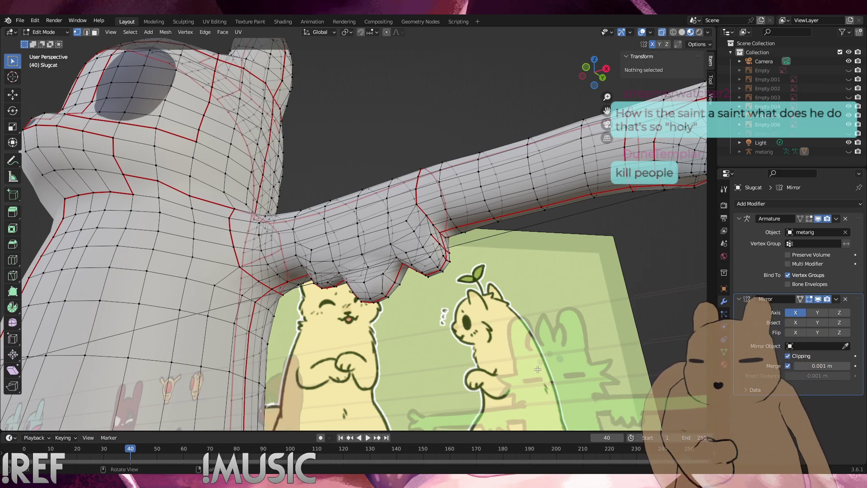
middle_drag(367, 334, 432, 309)
scroll(433, 311, up, 4)
click(448, 308)
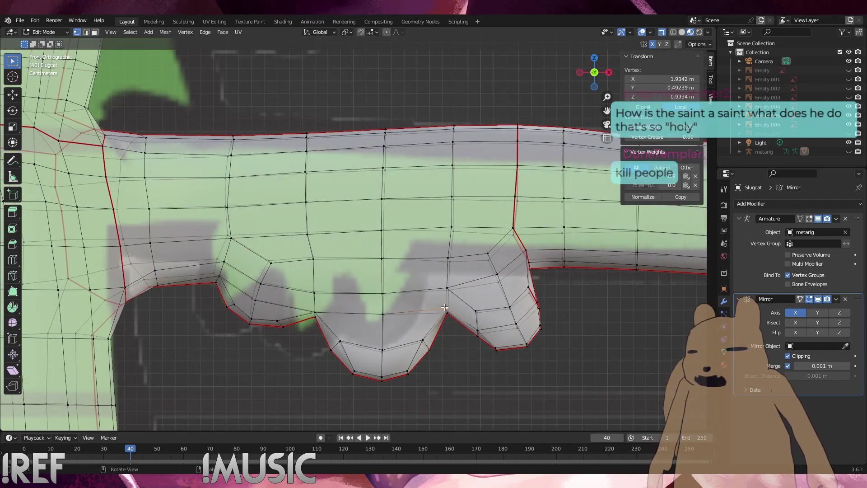
click(383, 314)
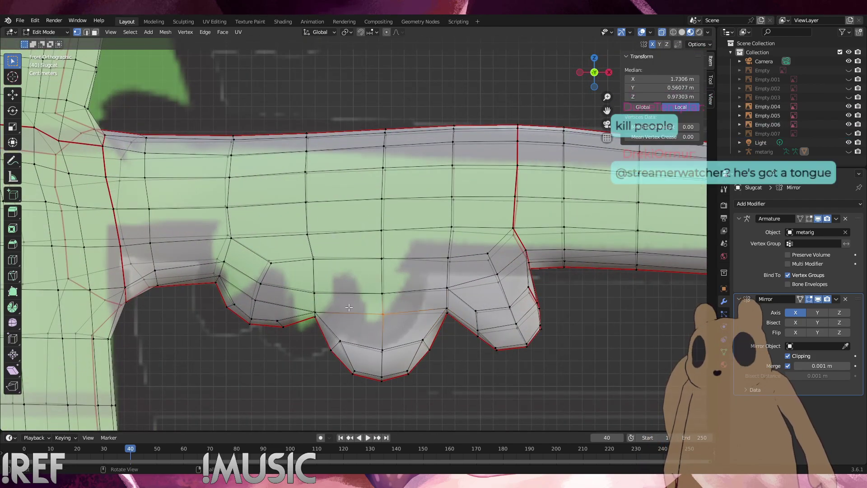
shift+click(323, 313)
shift+click(454, 310)
middle_drag(455, 310, 374, 283)
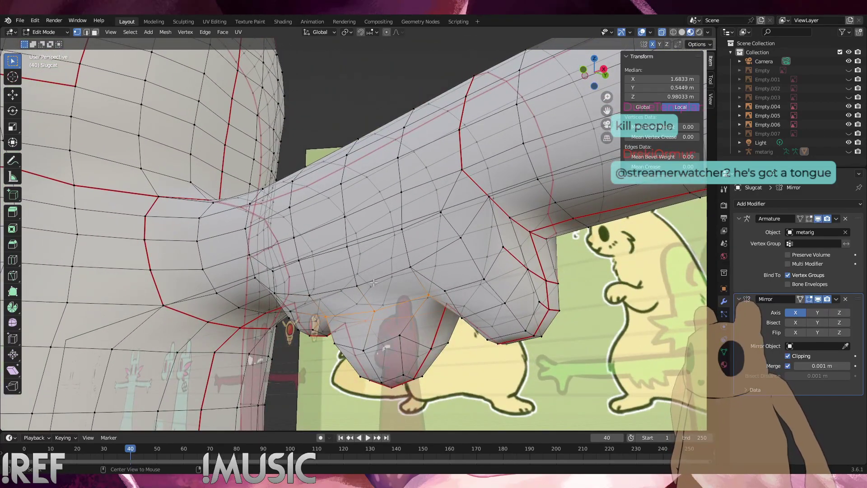
key(alt+s)
click(339, 261)
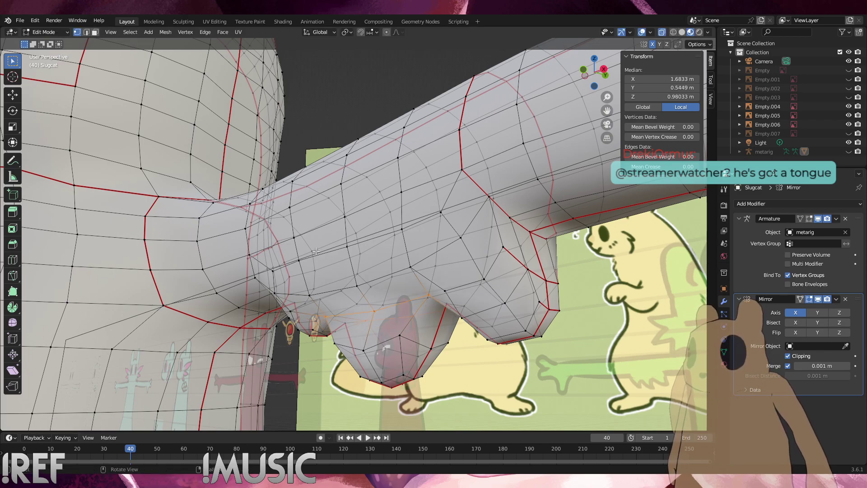
key(s)
right_click(288, 242)
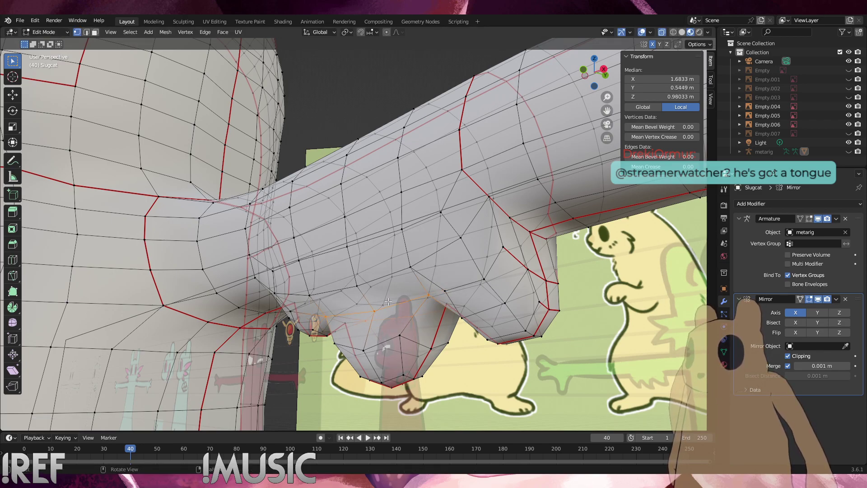
middle_drag(433, 343, 452, 339)
key(alt+a)
Select the vertices across the base of the middle tuft, from the elbow-side gap to the body-side gap
mouse_move(397, 334)
alt+middle_down()
mouse_move(519, 360)
mouse_move(397, 326)
alt+middle_up()
click(448, 309)
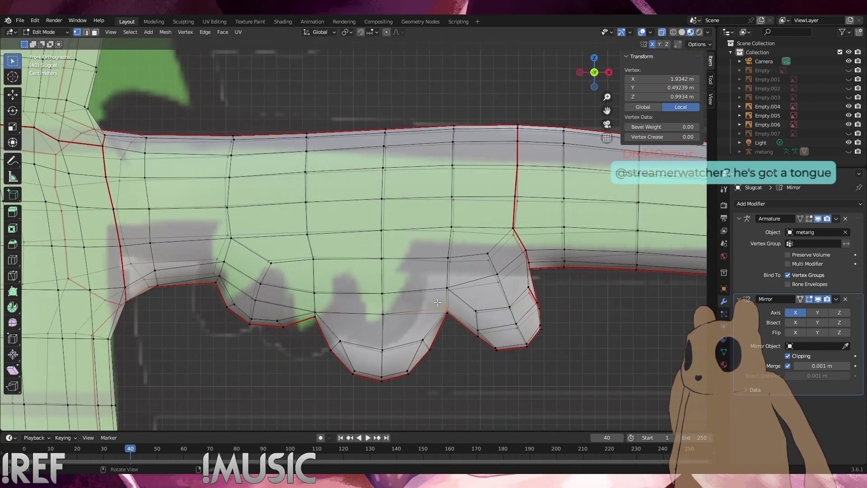
shift+click(383, 313)
shift+click(316, 311)
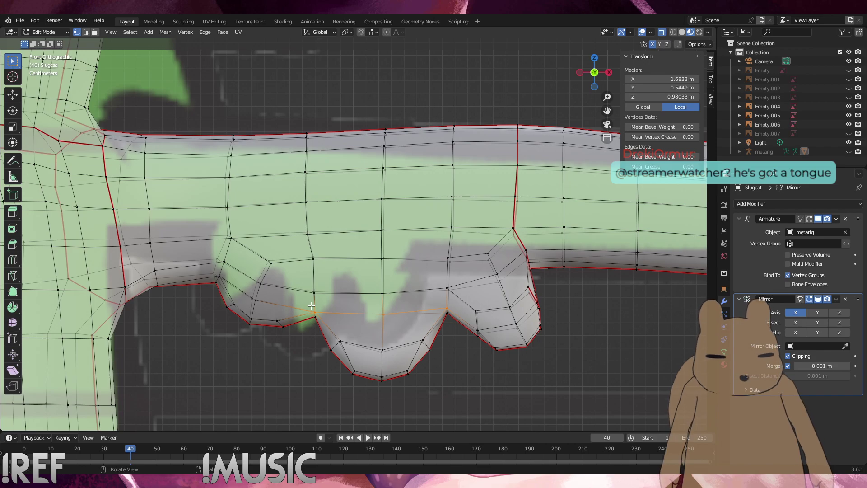
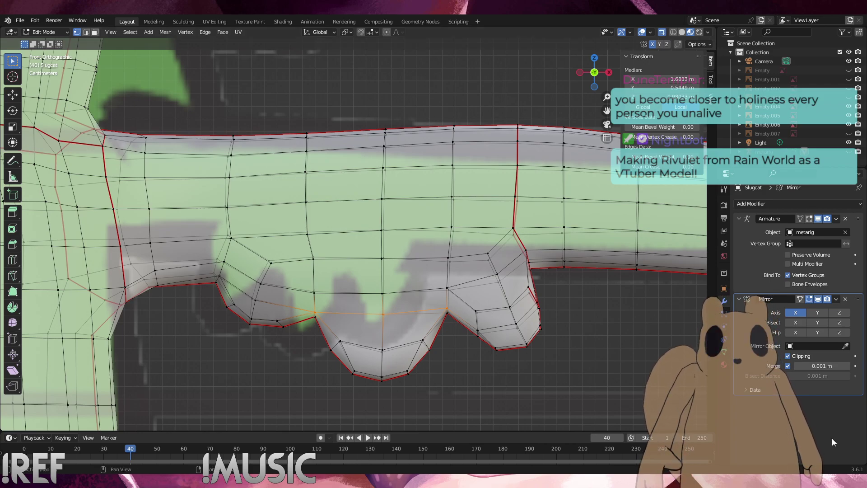
Try scaling the middle tuft's base vertices wider along Y, and undo it
middle_drag(325, 257, 367, 277)
key(s)
key(y)
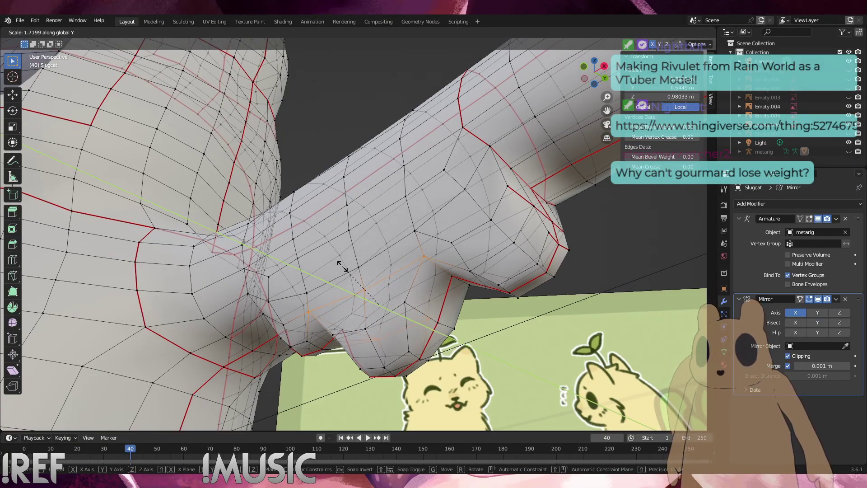
click(342, 266)
middle_drag(342, 267, 294, 234)
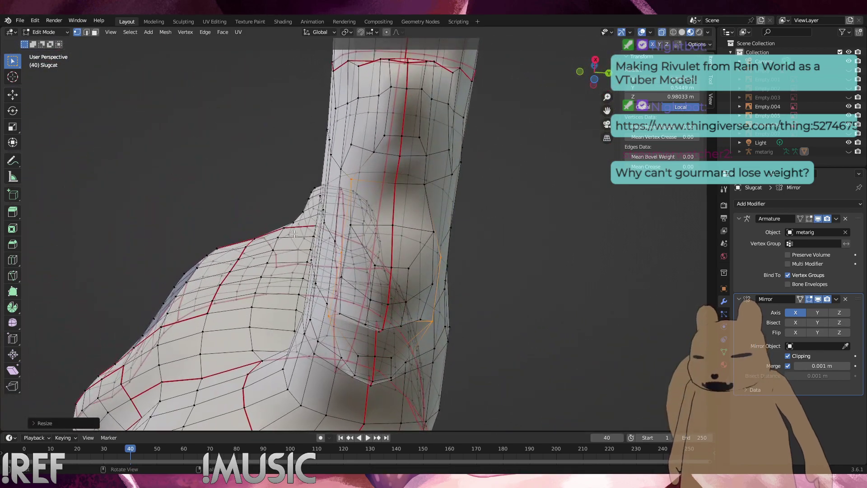
key(ctrl+z)
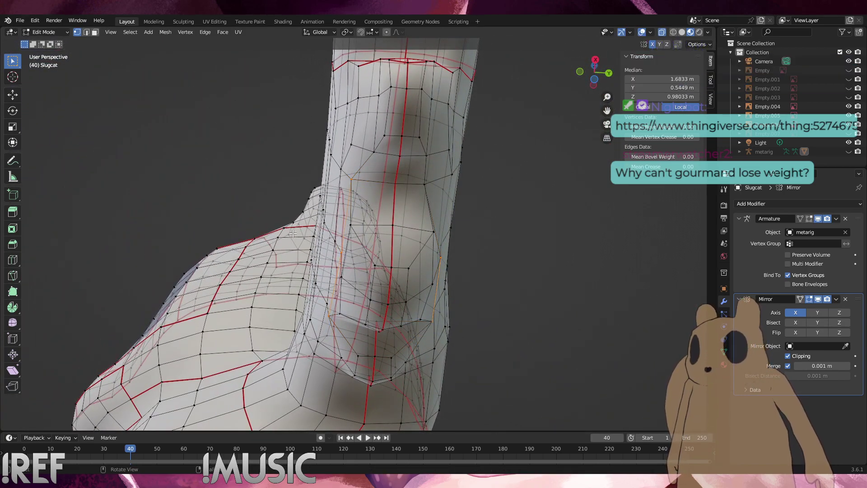
Scale the middle tuft's base vertices moderately outward along the global Y axis
key(s)
key(y)
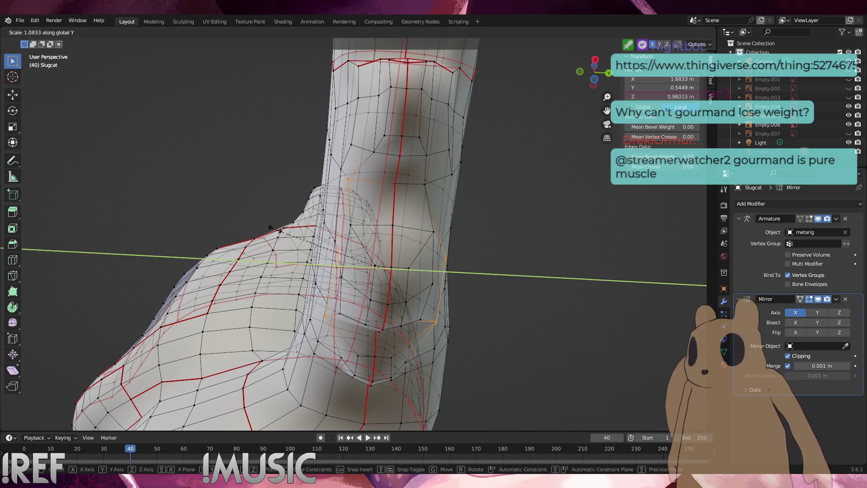
click(257, 226)
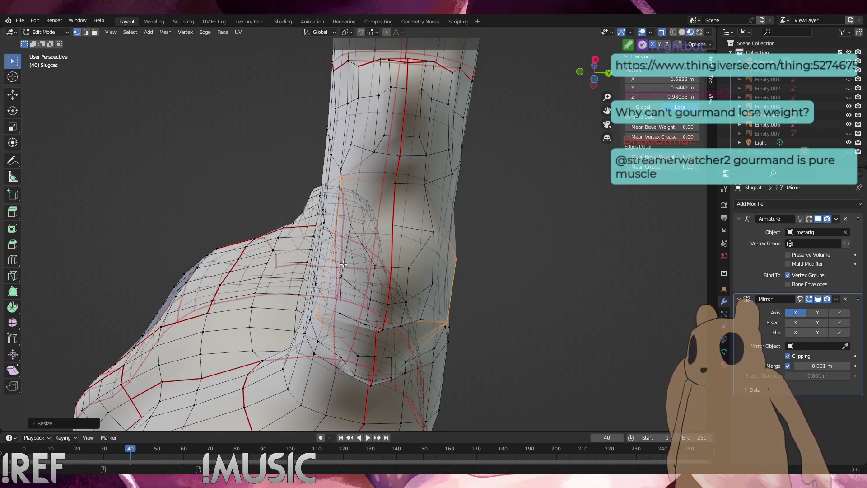
Narrow the selected base vertices along Y in two passes, checking the arm's underside from different angles
middle_drag(341, 264, 316, 234)
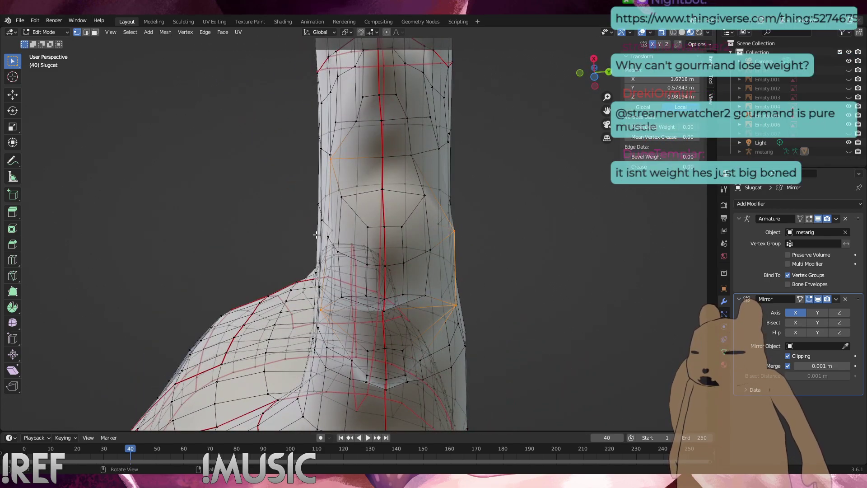
key(s)
key(y)
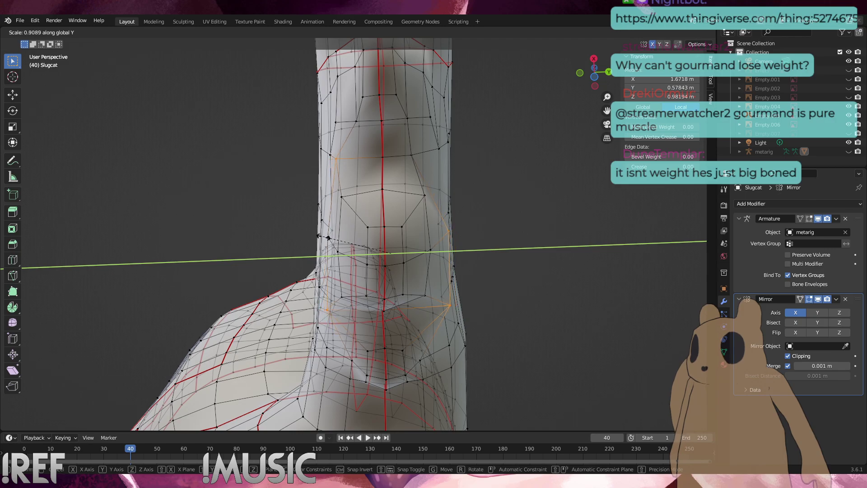
click(332, 238)
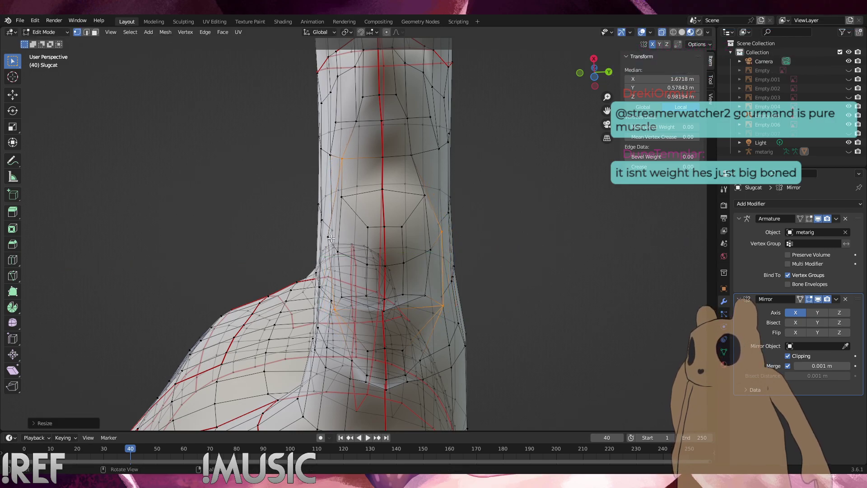
middle_drag(332, 238, 366, 228)
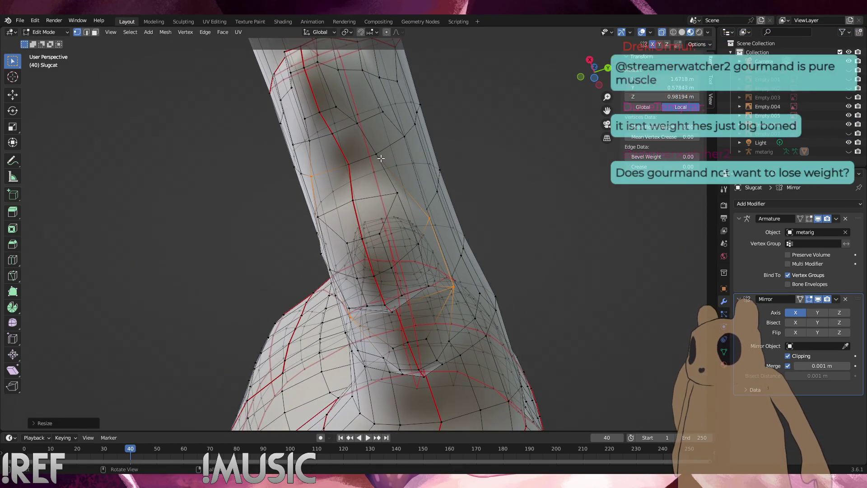
middle_drag(435, 204, 455, 238)
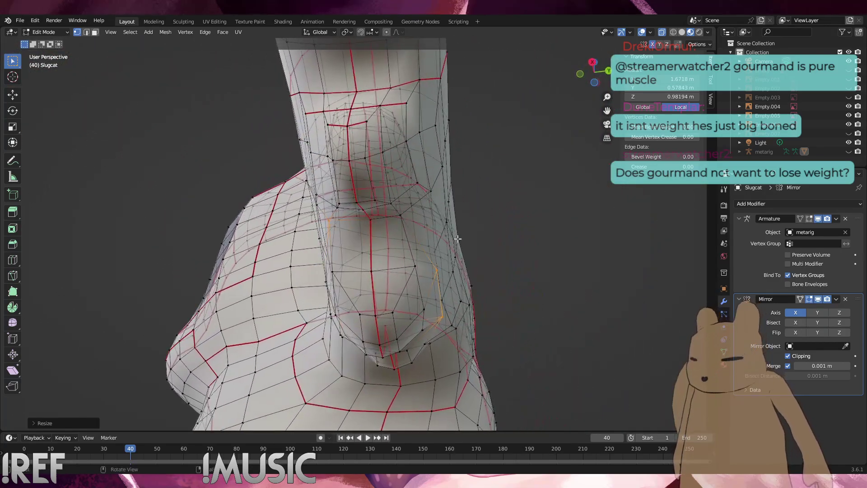
key(s)
key(y)
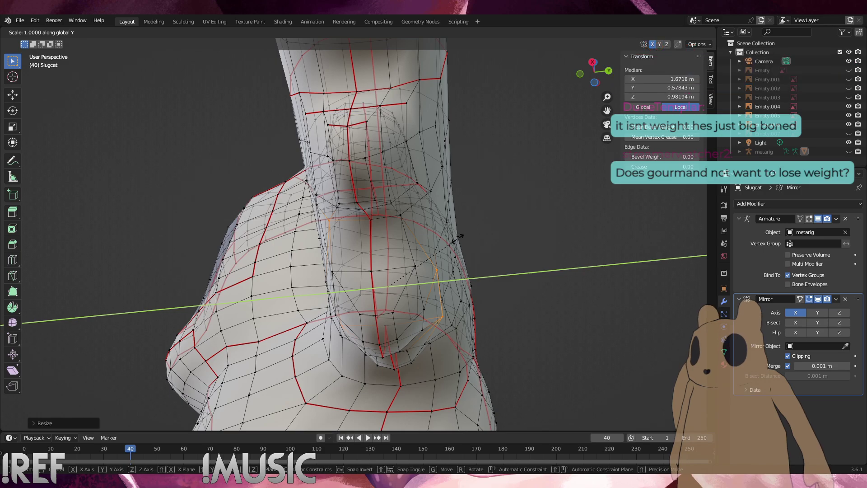
click(449, 253)
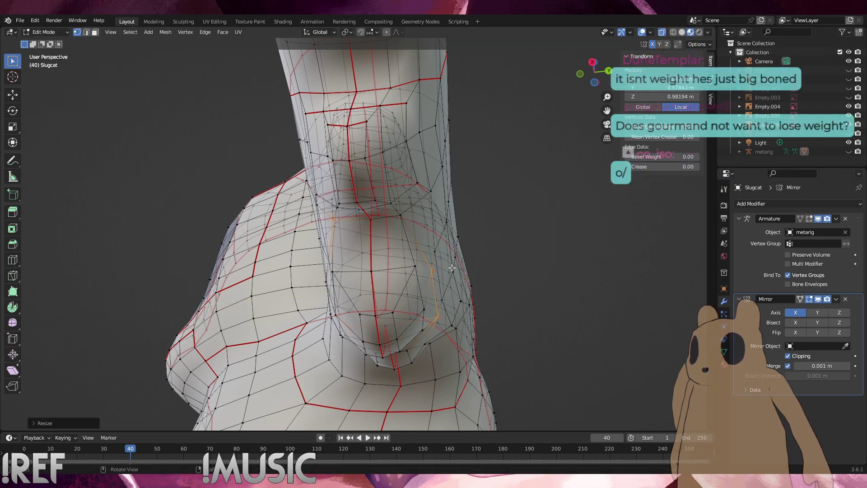
Adjust the base selection by one vertex beside the middle tuft and scale it further inward along Y
shift+click(432, 268)
middle_drag(435, 265, 442, 196)
key(s)
key(y)
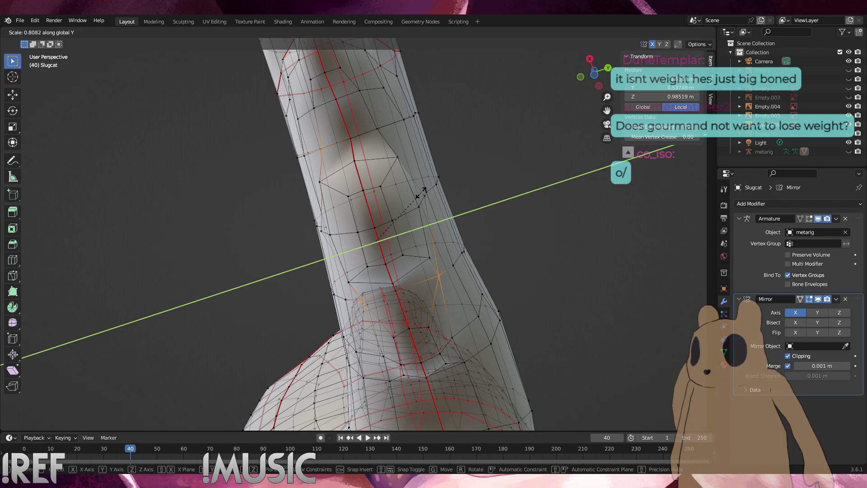
click(422, 182)
Remove the vertices beside the middle tuft's base from the selection and scale the remaining ones to about 0.85 along global Y
ctrl+drag(395, 316, 333, 286)
key(s)
key(y)
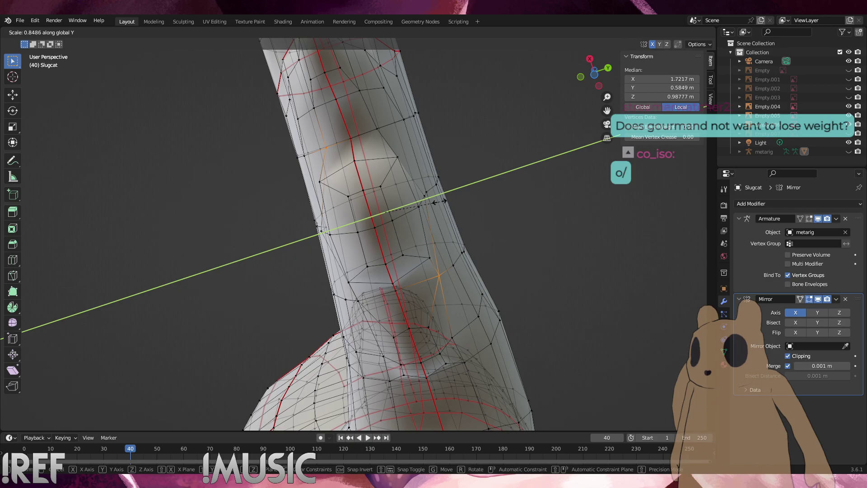
click(437, 205)
Reduce the selection to one vertex in the valley beside the middle tuft, try scaling it along Y, and undo it
ctrl+drag(464, 299, 425, 264)
middle_drag(418, 255, 454, 265)
key(s)
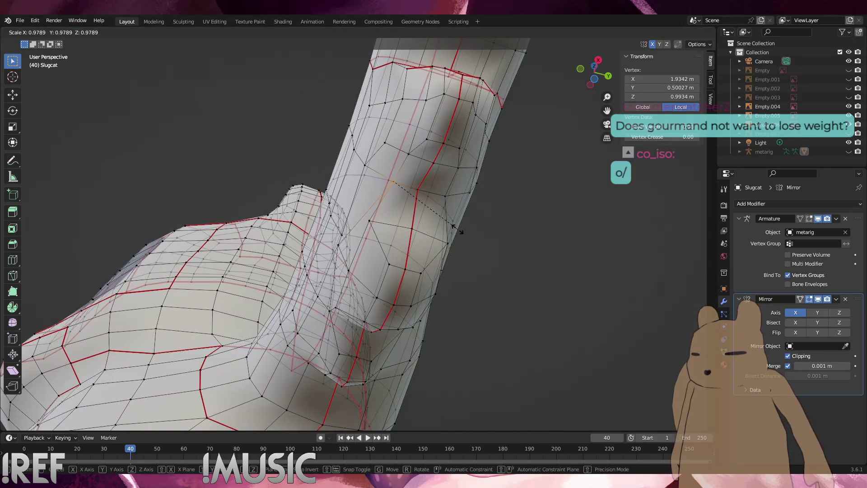
key(y)
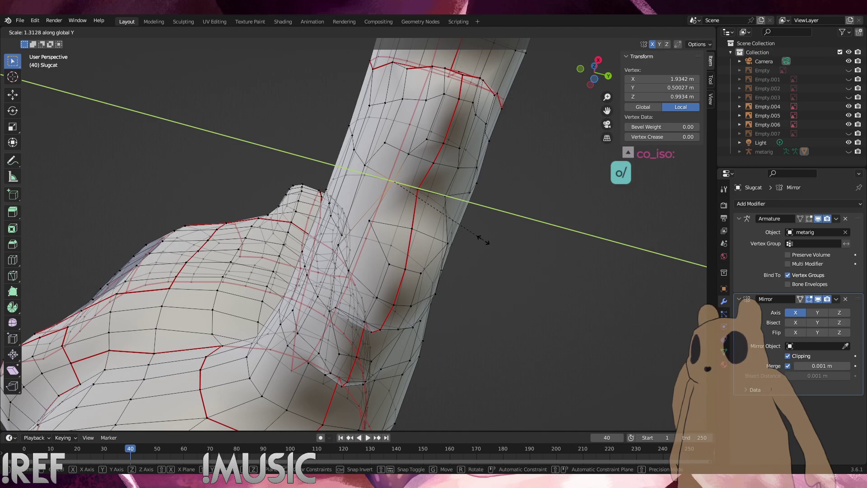
key(y)
key(g)
click(483, 240)
key(ctrl+z)
Add the opposite valley vertex across the seam, scale the pair about 1.64 along global Y, and view the arm from the front
middle_drag(466, 225, 434, 202)
shift+click(413, 216)
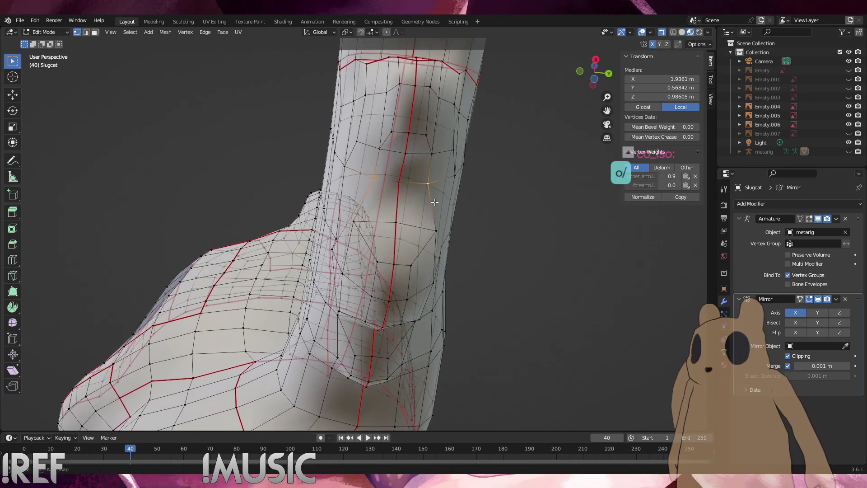
key(s)
key(y)
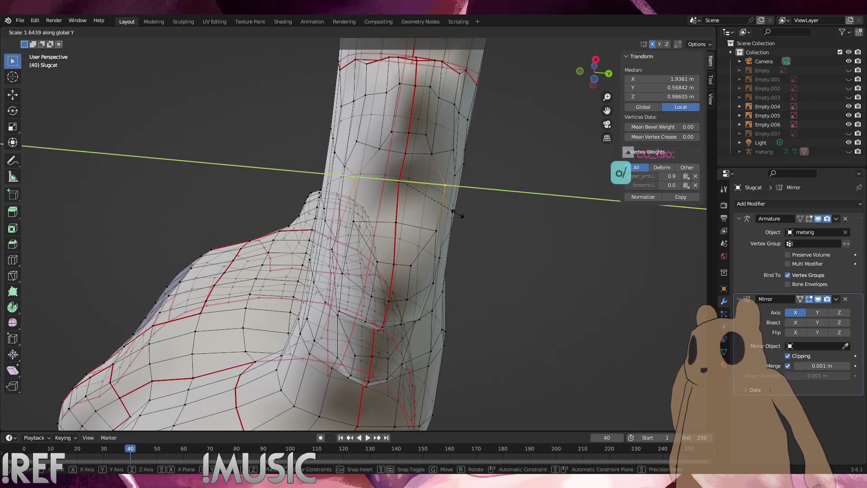
click(453, 213)
click(538, 219)
middle_drag(469, 225, 548, 284)
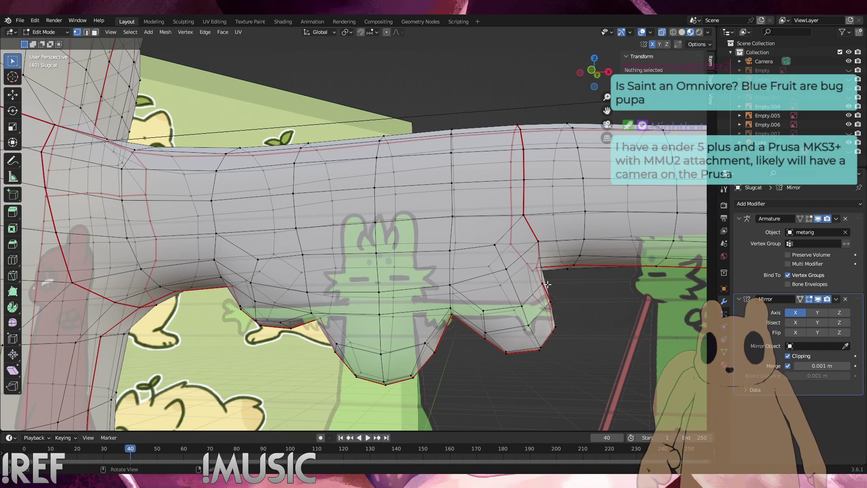
alt+middle_drag(398, 318, 326, 271)
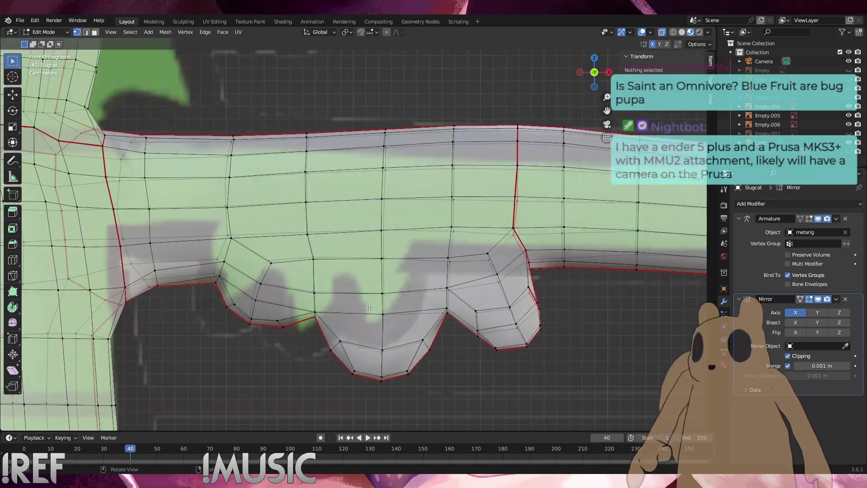
scroll(327, 271, up, 4)
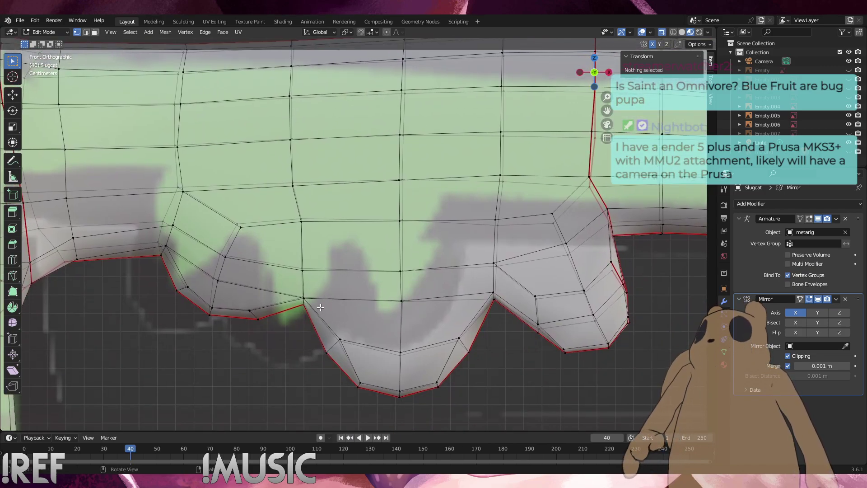
click(494, 291)
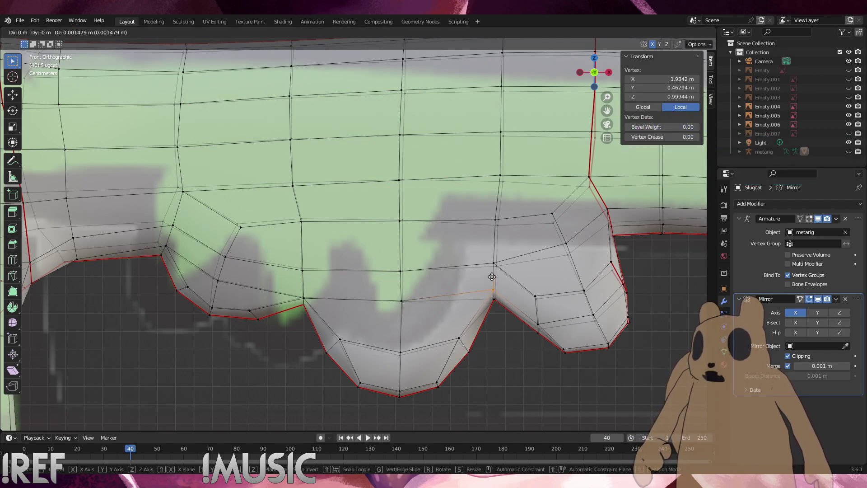
drag(504, 332, 480, 279)
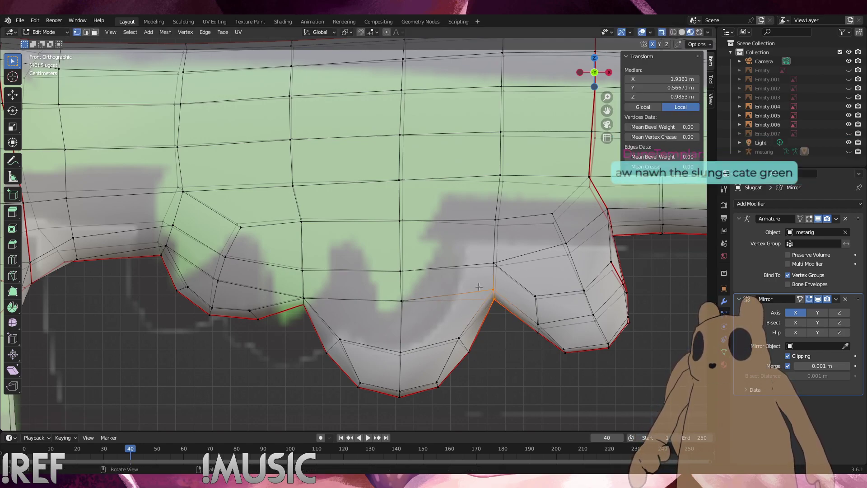
click(590, 389)
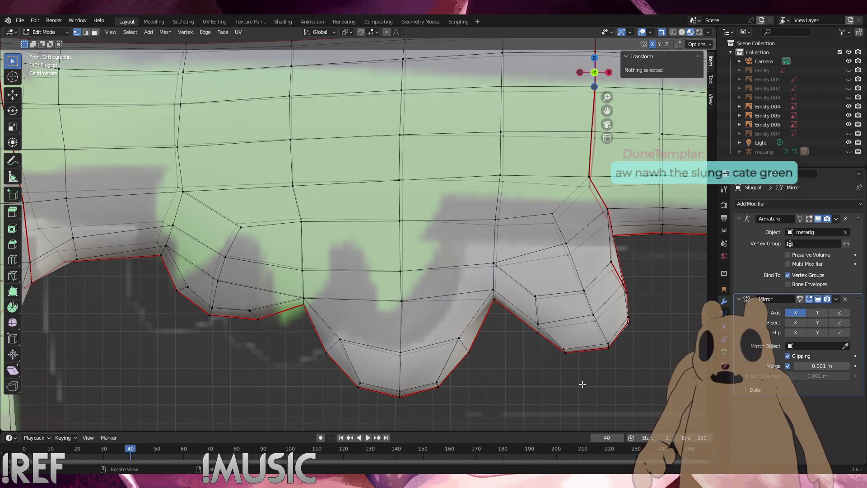
Move the valley vertices on each side of the middle tuft slightly upward in front view, one group at a time
drag(512, 318, 473, 237)
key(g)
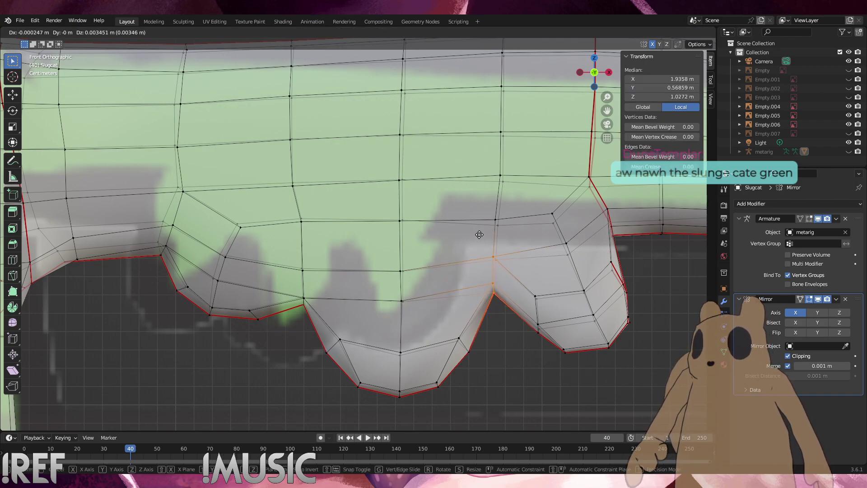
click(480, 233)
drag(319, 315, 278, 238)
key(g)
click(274, 237)
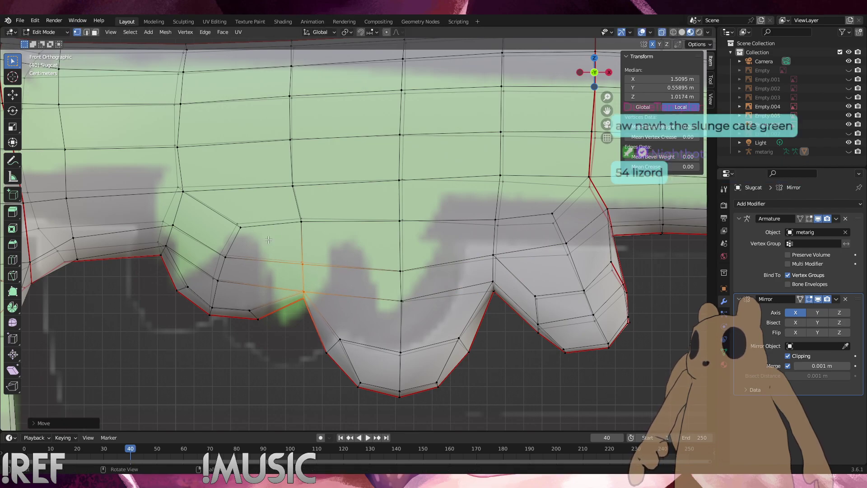
Nudge the vertices in the upper middle of the rightmost drip under the arm
click(208, 356)
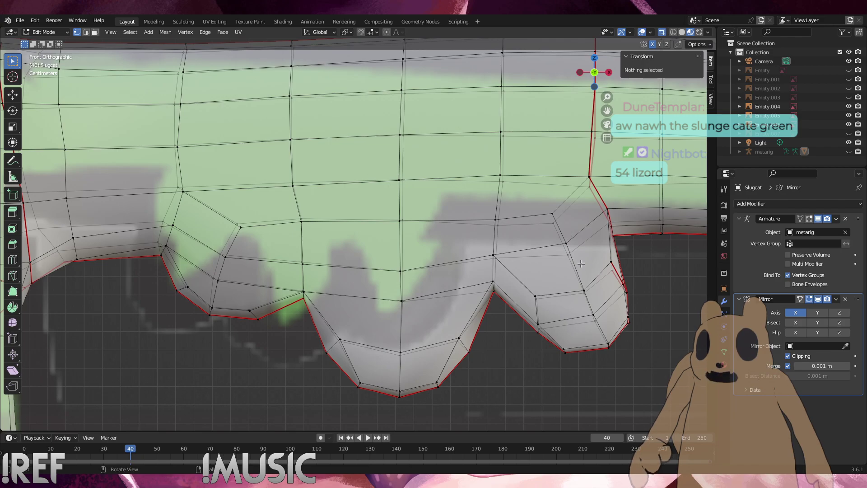
drag(582, 264, 537, 224)
key(g)
click(535, 222)
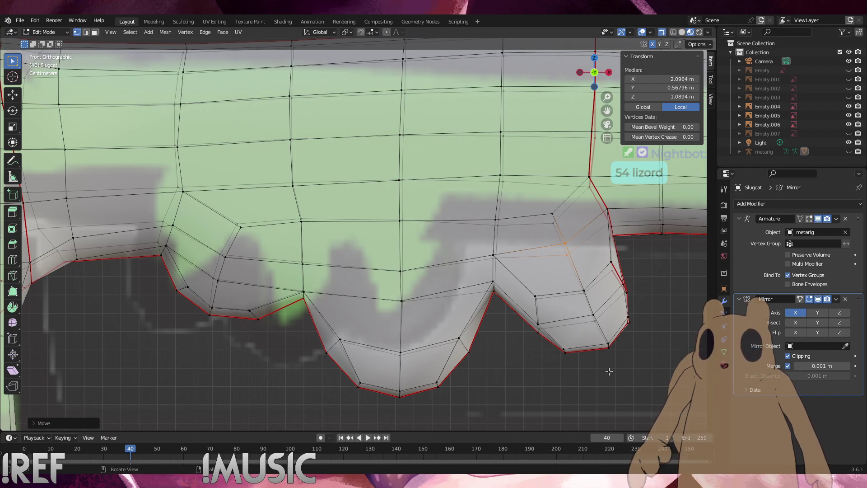
Move the right-side inner vertices and the central vertex of the rightmost drip slightly inward
middle_drag(618, 339, 499, 289)
drag(517, 281, 496, 255)
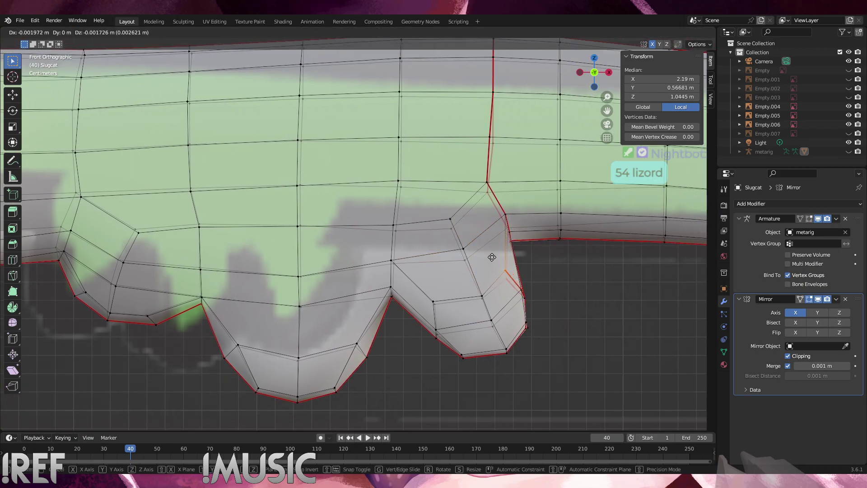
key(g)
click(468, 280)
Edge-slide the lower-left vertices of the rightmost drip outward along their edges
click(433, 301)
drag(447, 343, 415, 271)
key(g)
key(g)
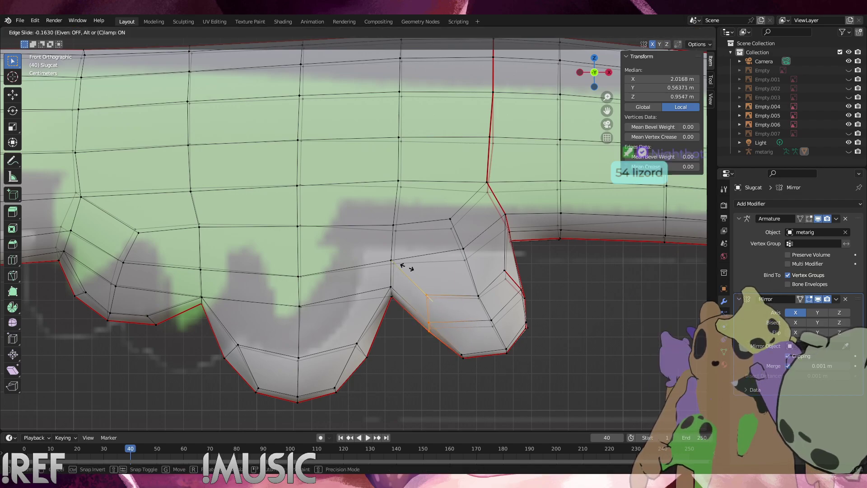
click(406, 266)
Move and rotate the selected lower-left vertices to round the drip's outline
key(g)
click(417, 285)
key(r)
click(484, 279)
key(g)
click(482, 279)
Rotate the vertices on the drip's outer right edge and move them outward for a fuller curve
drag(534, 311, 501, 265)
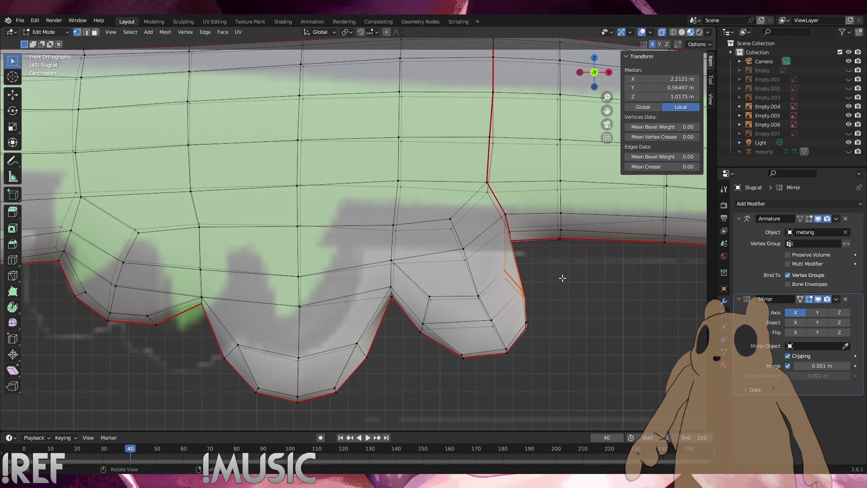
key(r)
click(587, 264)
key(g)
click(588, 263)
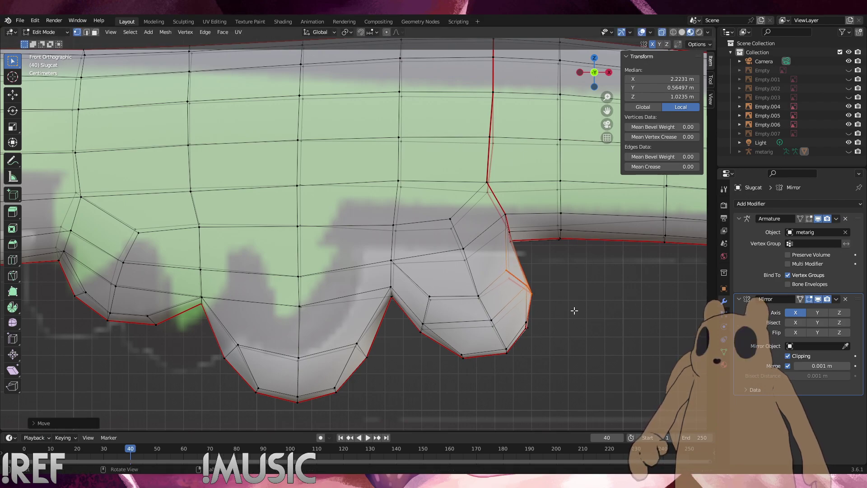
Edge-slide the lower vertices of the drip's right edge to smooth its curve
click(550, 324)
drag(542, 350, 514, 316)
key(g)
key(g)
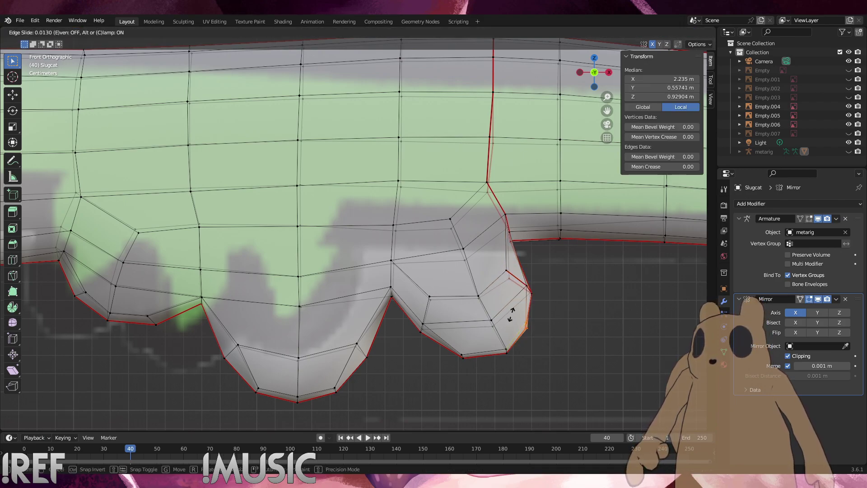
click(517, 318)
middle_drag(545, 284, 258, 270)
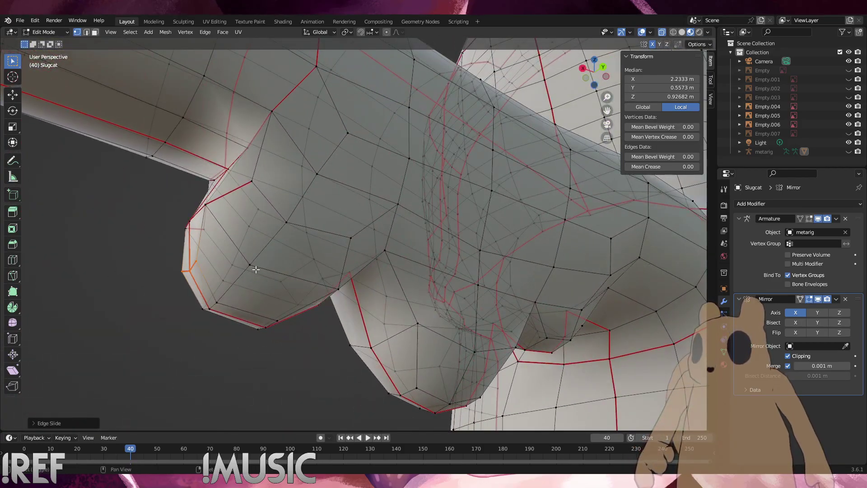
middle_drag(235, 298, 536, 344)
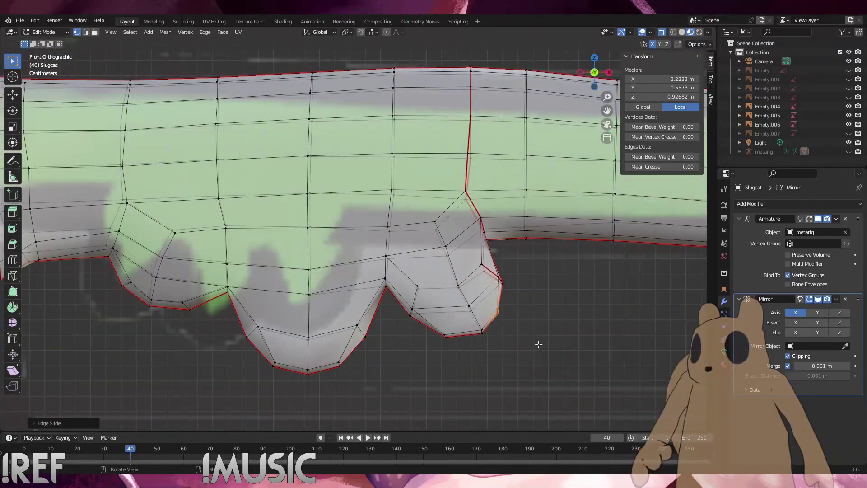
Edge-slide the drip's bottom-right and lower inner vertices leftward to even out the spacing of its edge loops
click(487, 338)
click(471, 310)
key(g)
key(g)
click(476, 310)
drag(482, 315, 447, 278)
key(g)
key(g)
click(458, 300)
key(g)
key(g)
click(443, 283)
Vertex-slide the drip's upper middle vertices and move them slightly down and to the left
click(446, 246)
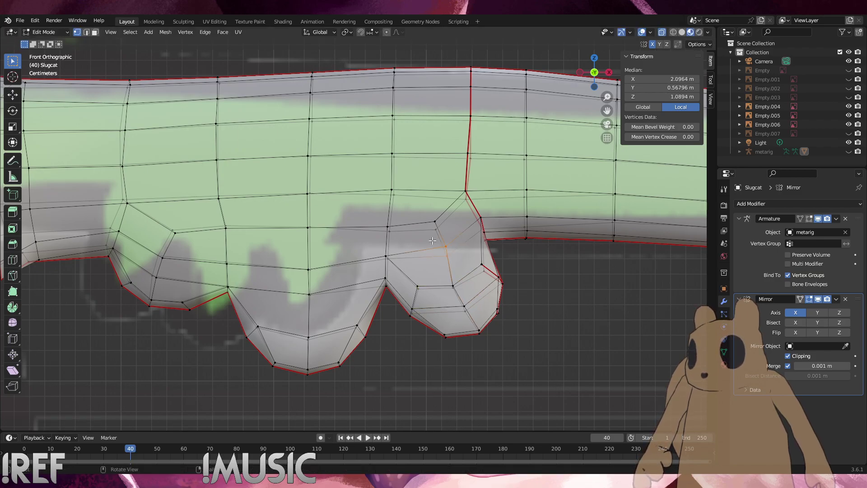
key(shift+v)
click(426, 244)
key(g)
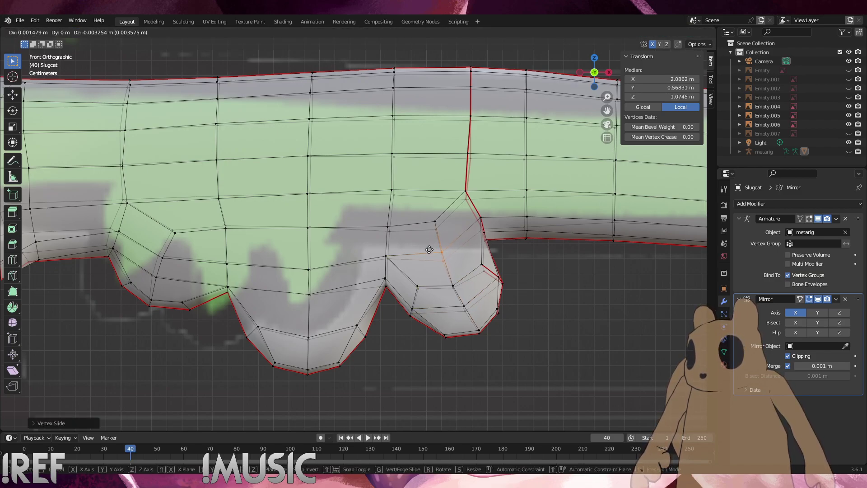
click(429, 250)
Adjust the drip's inner left vertex and edge-slide the vertices on its lower-left outline
click(414, 283)
key(g)
click(414, 282)
drag(423, 320, 400, 303)
key(g)
key(g)
click(394, 298)
key(g)
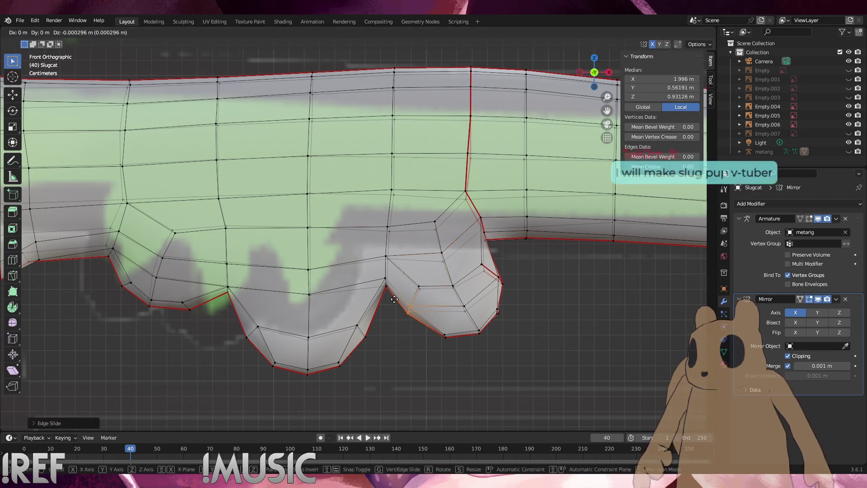
click(394, 299)
Move the bottom-left corner vertices of the drip slightly to the left
click(529, 361)
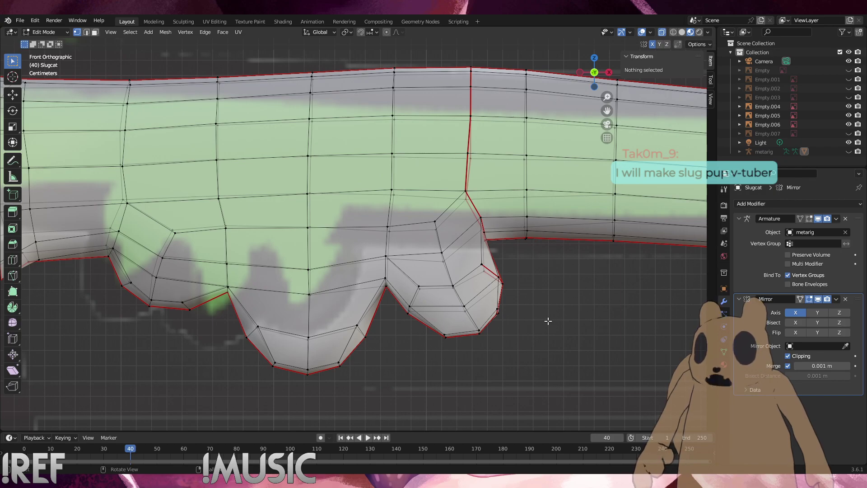
click(454, 336)
key(g)
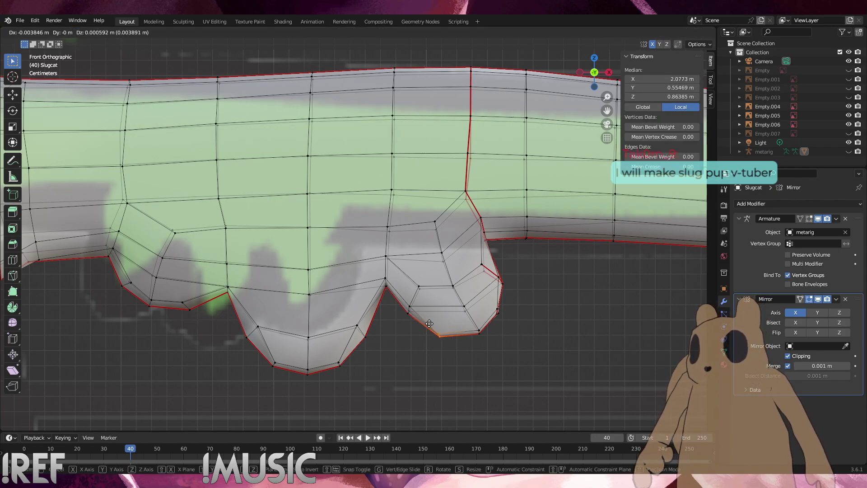
click(432, 328)
Select the individual vertices beside the drip's bottom-left corner and raise them slightly
click(479, 345)
scroll(447, 327, up, 4)
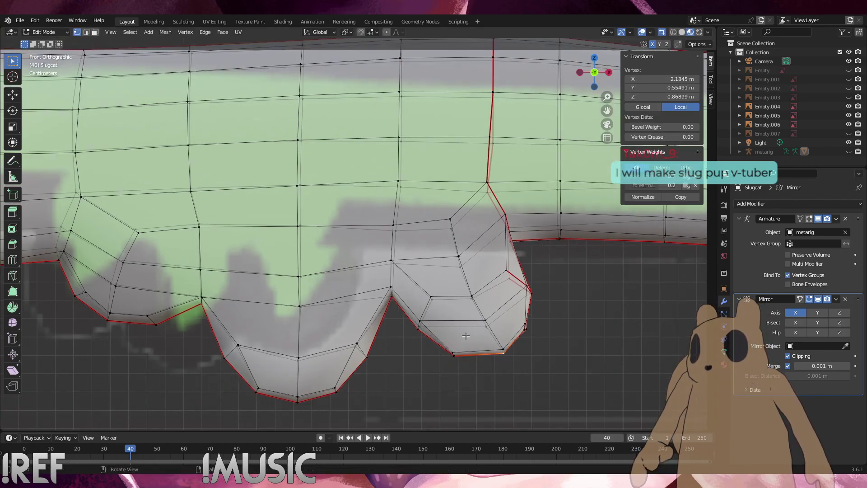
shift+middle_drag(434, 243, 423, 244)
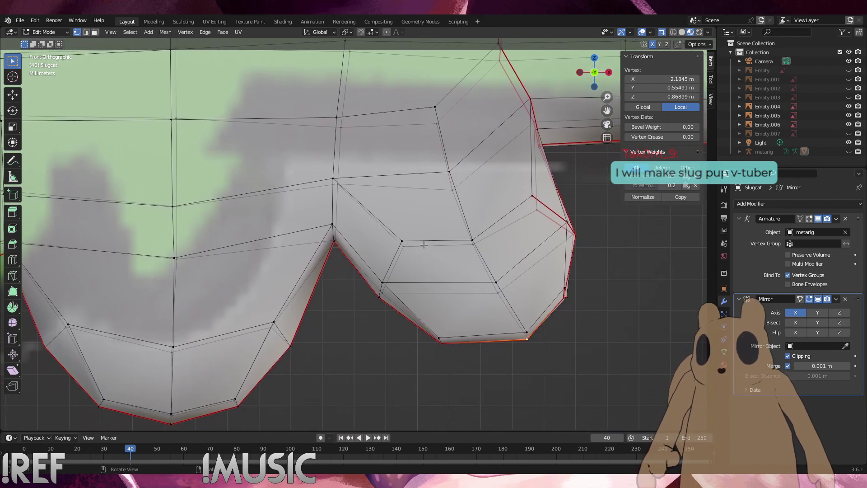
click(498, 294)
key(g)
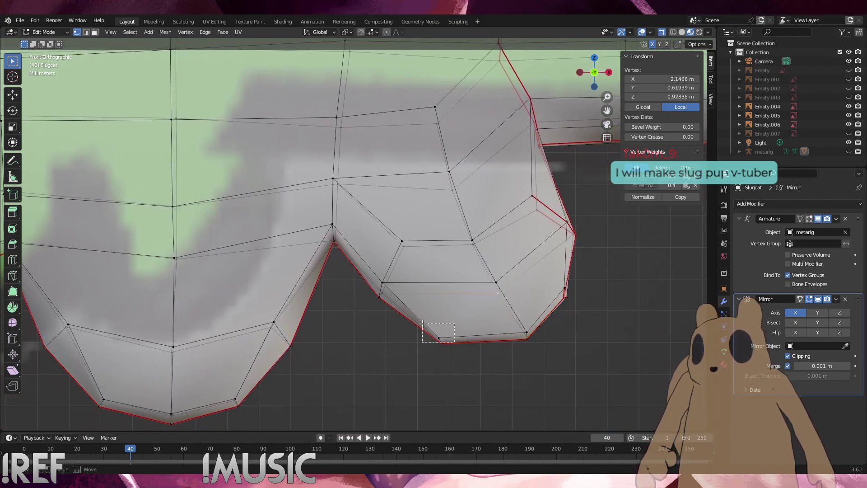
click(425, 318)
middle_drag(425, 318, 384, 378)
shift+click(365, 394)
key(KP_1)
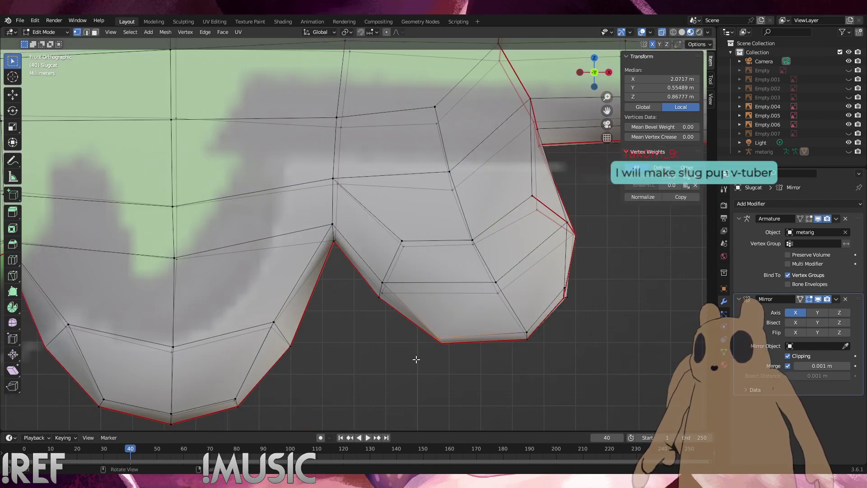
key(g)
click(470, 339)
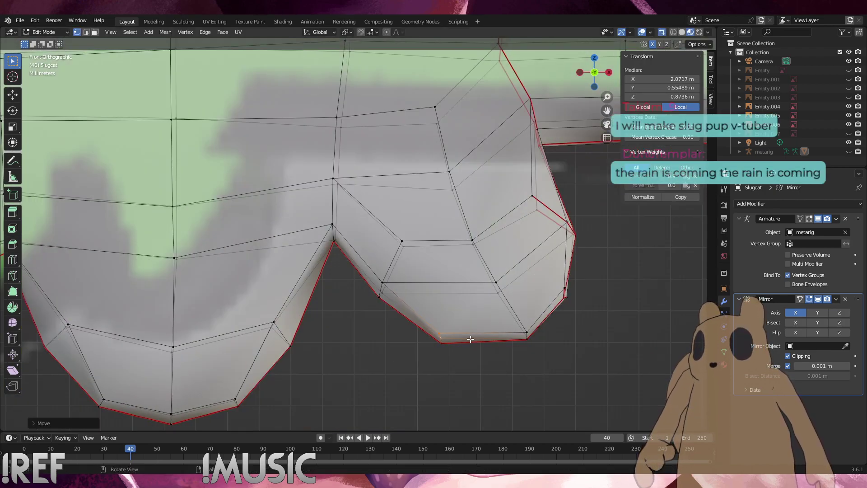
Select the inner vertex at the drip's bottom-right corner from below and shift it up and to the left
middle_drag(531, 345, 521, 328)
click(521, 327)
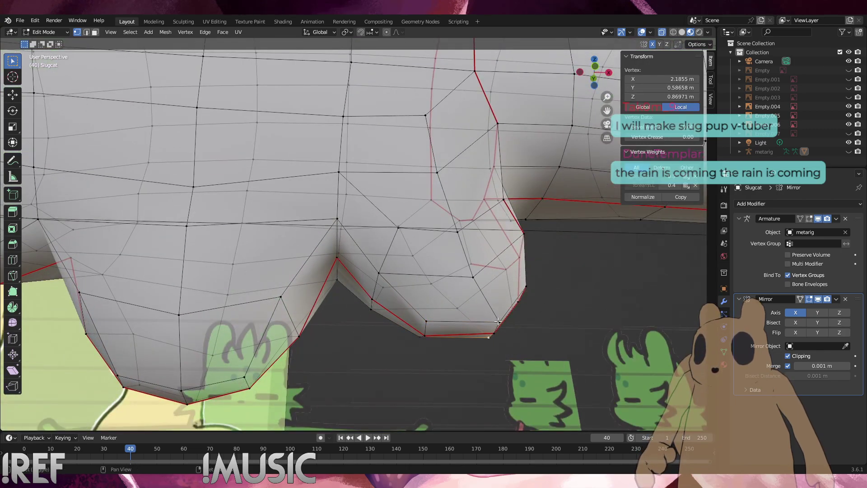
key(KP_1)
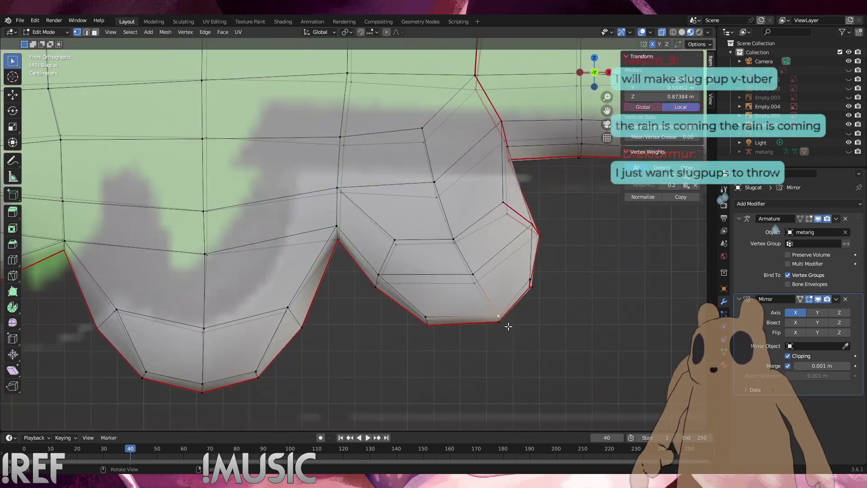
key(g)
click(506, 325)
Select the inner vertices at the drip's lower right edge and move them slightly inward
middle_drag(503, 320, 530, 300)
click(568, 248)
shift+click(546, 204)
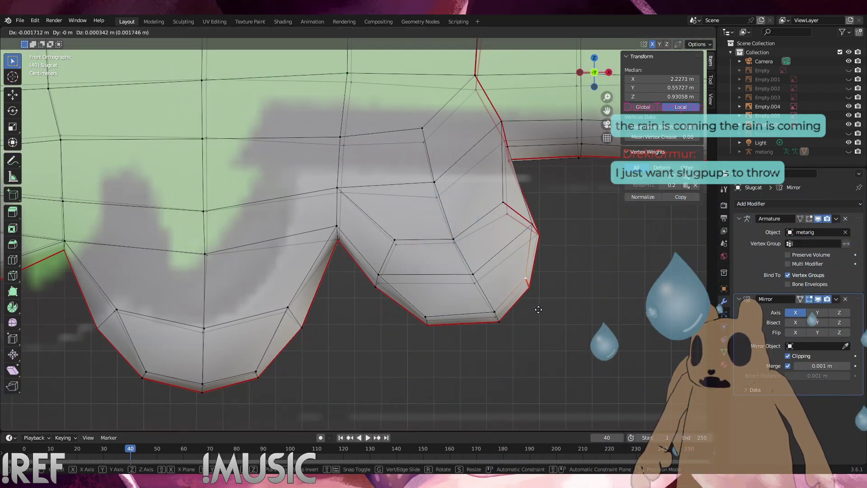
click(545, 332)
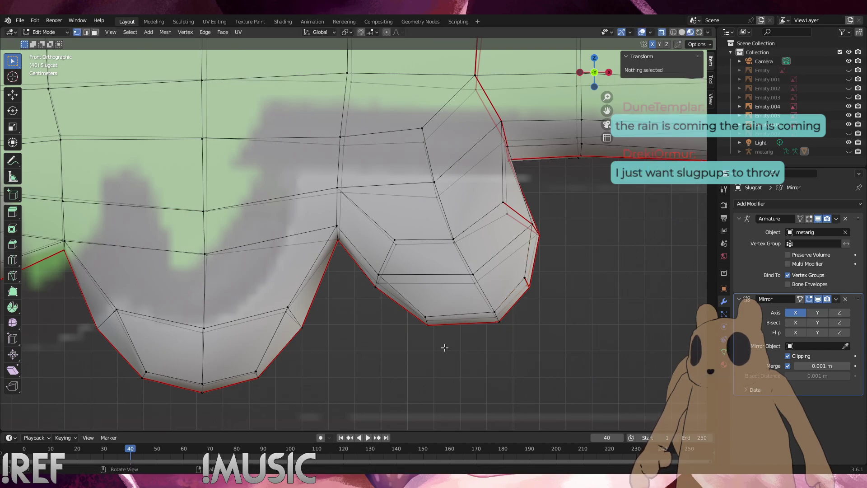
Shift the drip's bottom-left and bottom-right corner vertices slightly to the left to round its tip
drag(442, 339, 398, 299)
key(g)
click(393, 299)
drag(524, 337, 476, 302)
key(g)
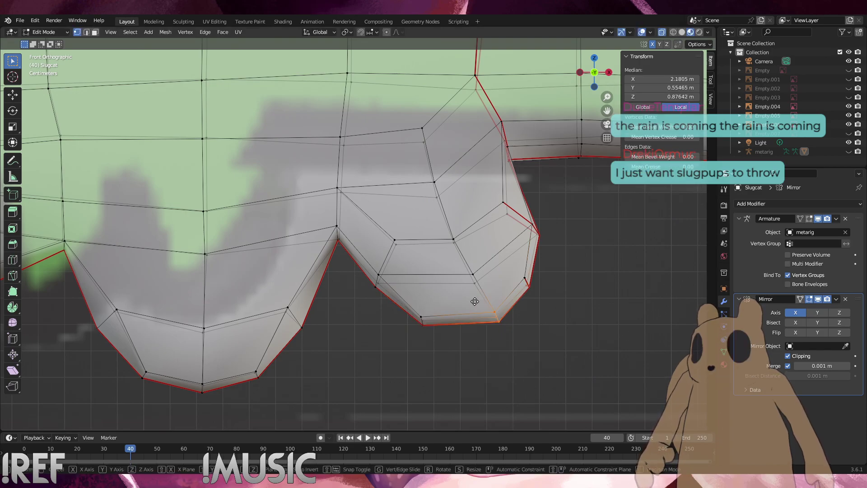
click(473, 302)
Lower the vertices on the drip's lower right edge slightly
drag(567, 304, 515, 251)
key(g)
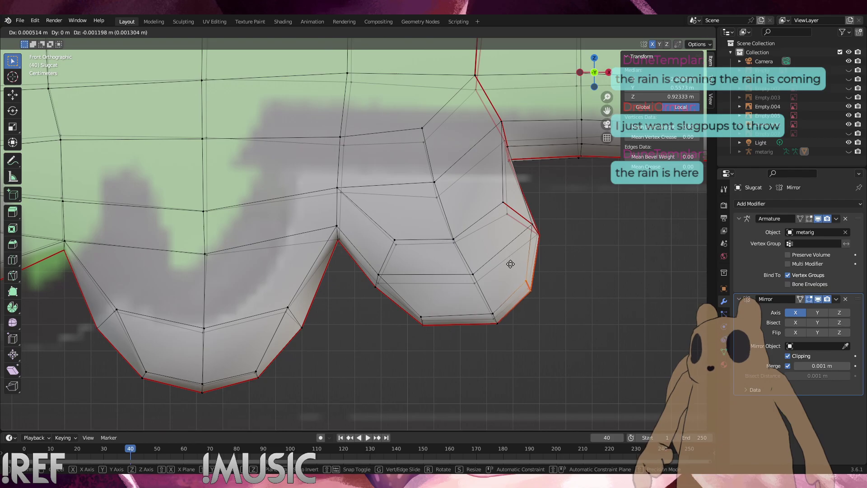
click(516, 264)
click(576, 254)
Shrink/Fatten a vertex on the drip's outer side by about 0.016 m, and adjust another on its far side likewise
middle_drag(575, 253, 457, 263)
click(408, 257)
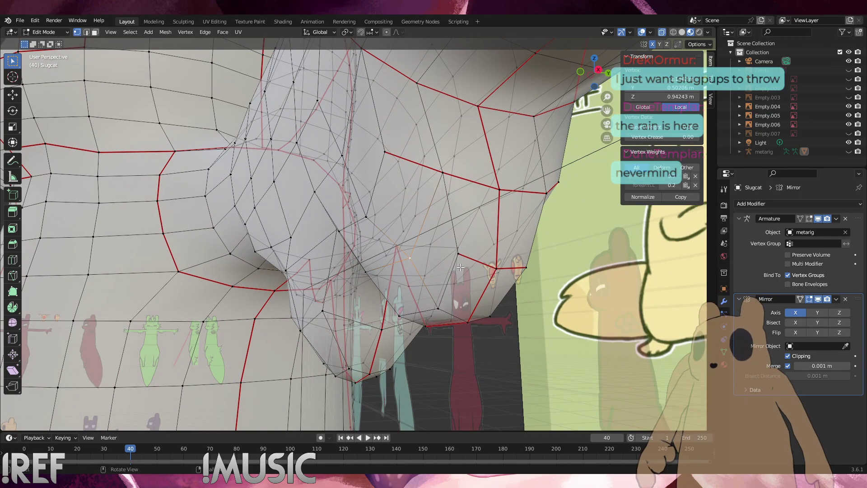
key(alt+s)
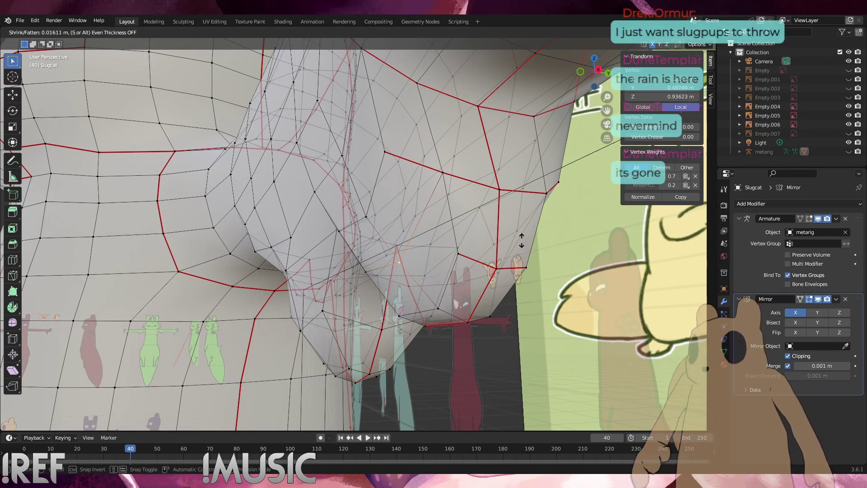
click(521, 240)
middle_drag(522, 241, 524, 266)
key(alt+s)
click(461, 256)
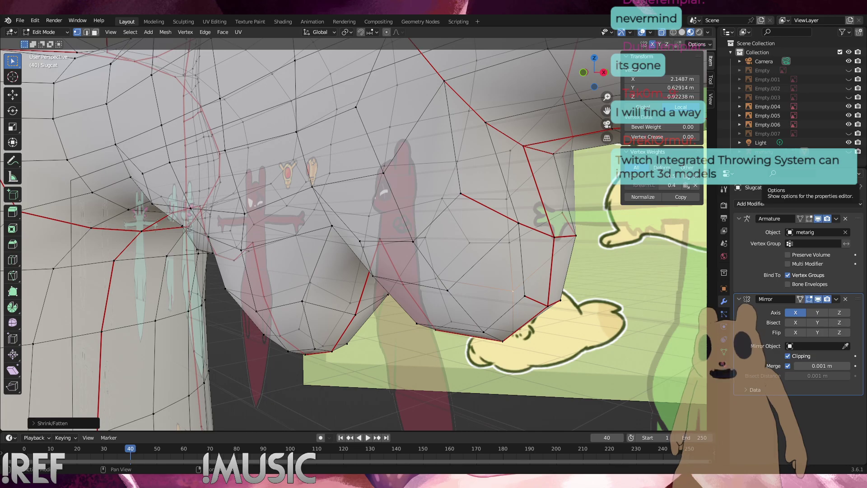
Turn off X-ray and move the vertex beside the drip's outer right corner slightly inward in front view
middle_drag(445, 211, 409, 225)
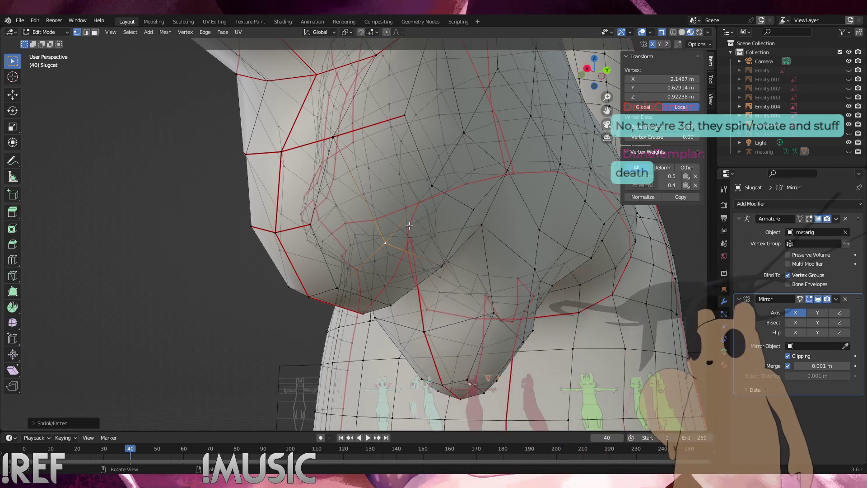
click(662, 32)
middle_drag(482, 134, 397, 154)
middle_drag(217, 240, 523, 239)
key(g)
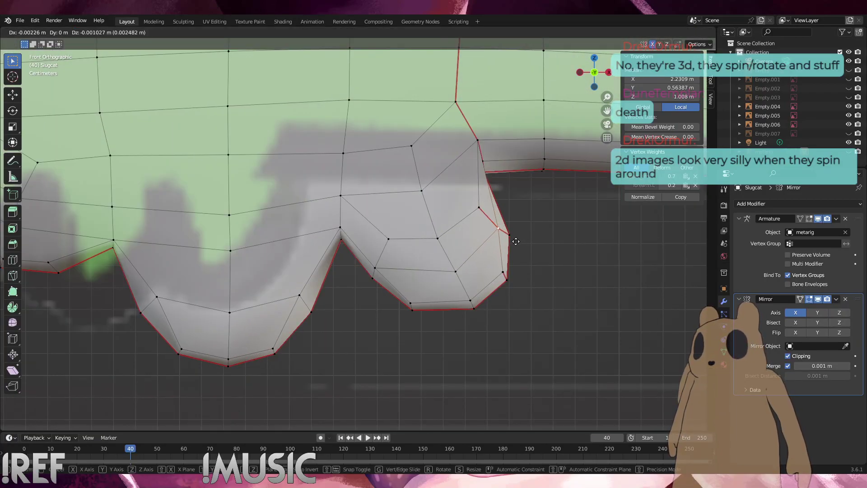
click(516, 241)
Turn X-ray back on and move the inner end vertices of the drip's right-side seam to the left
drag(471, 223, 515, 195)
key(alt+z)
key(g)
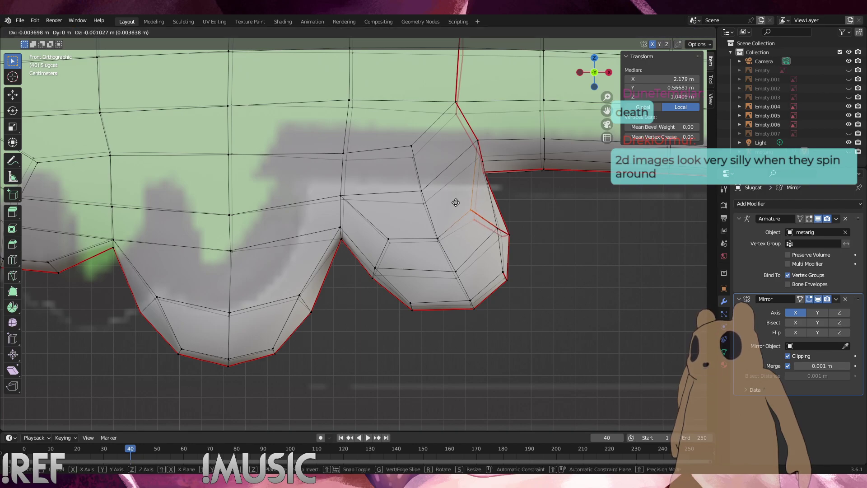
click(457, 202)
Reposition the drip's outer right corner vertices and the seam vertices where the drip meets the arm
shift+click(509, 235)
key(g)
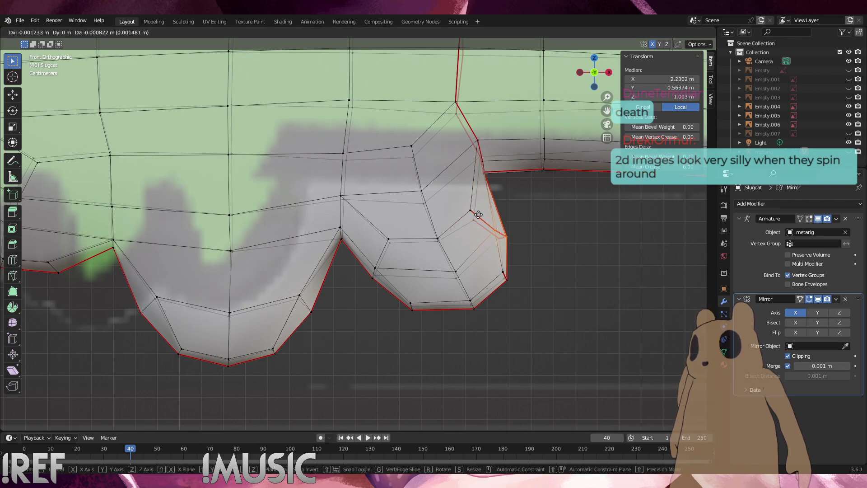
click(483, 156)
drag(493, 152, 452, 124)
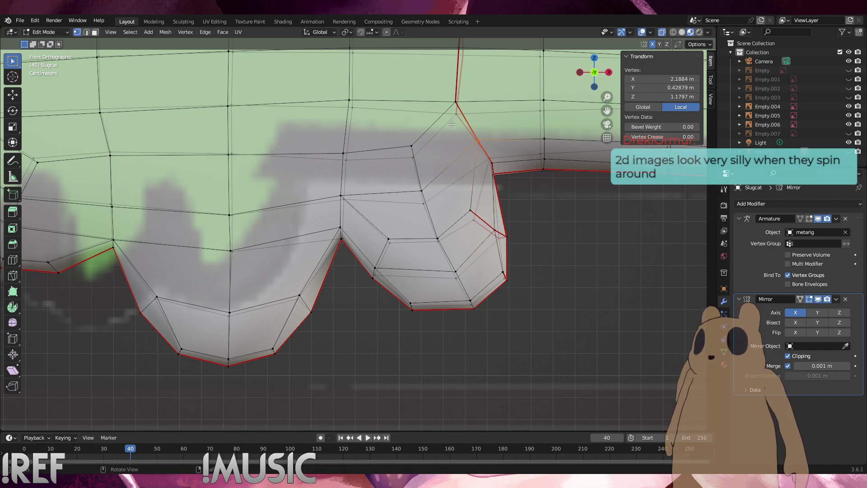
key(g)
click(454, 122)
Move the drip's upper inner vertices slightly upward
drag(445, 215, 394, 179)
key(g)
click(394, 174)
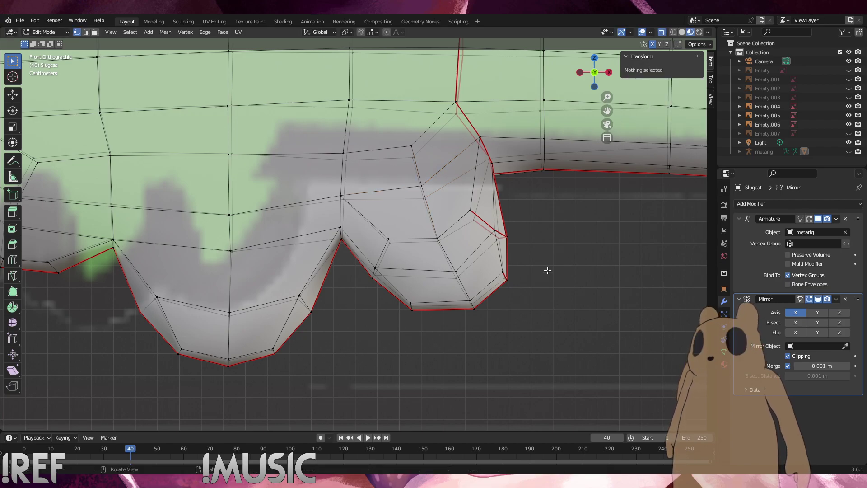
click(504, 272)
click(662, 32)
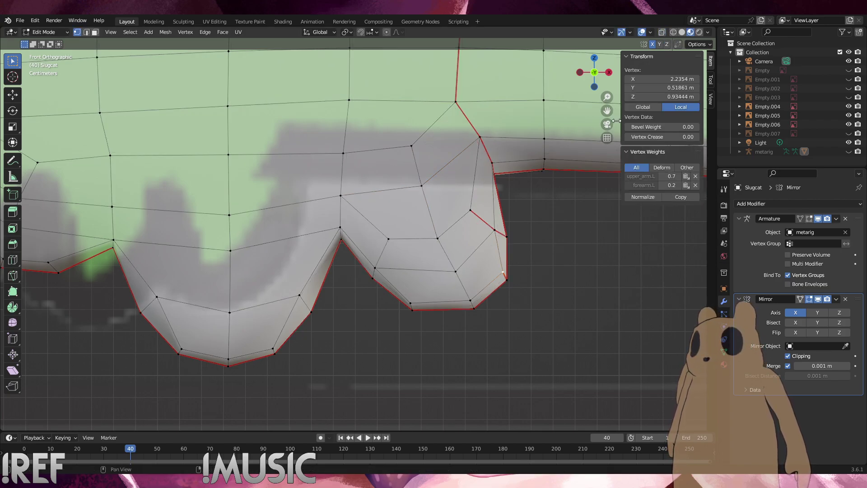
click(535, 212)
scroll(467, 248, down, 5)
scroll(316, 249, up, 2)
scroll(316, 249, up, 4)
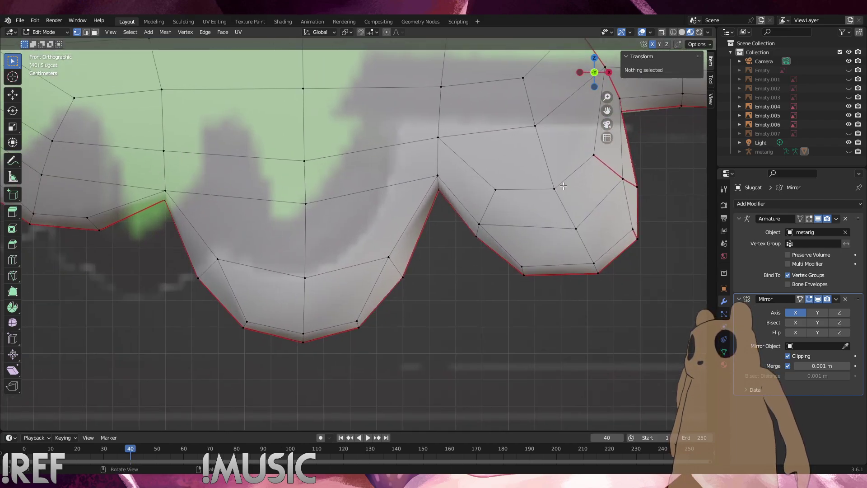
click(662, 32)
Edge-slide the lower row of inner vertices on the middle drip upward, away from its bottom outline
click(361, 326)
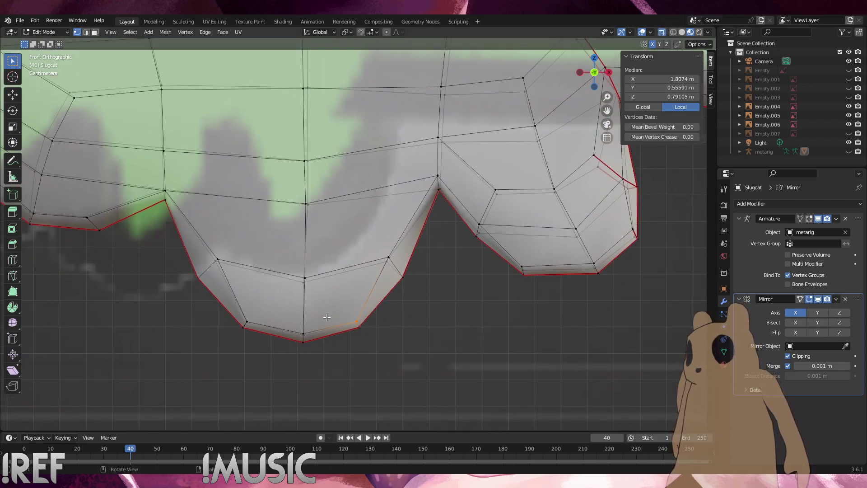
shift+click(310, 337)
shift+click(244, 319)
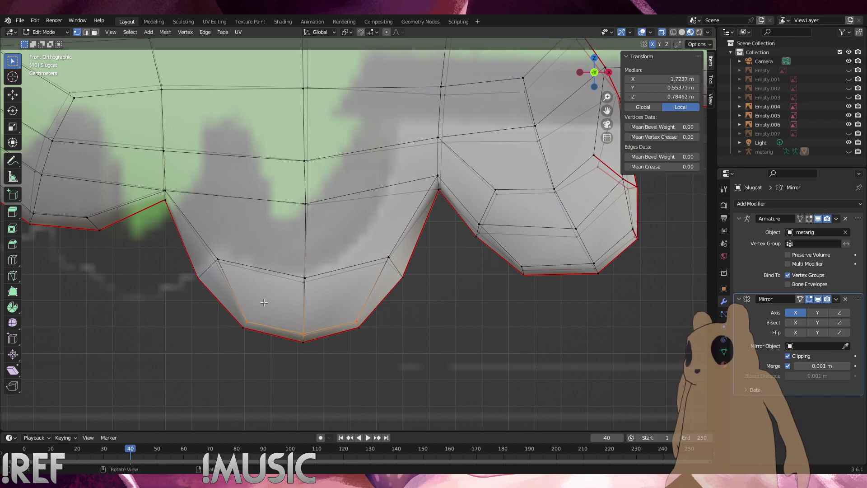
key(g)
key(g)
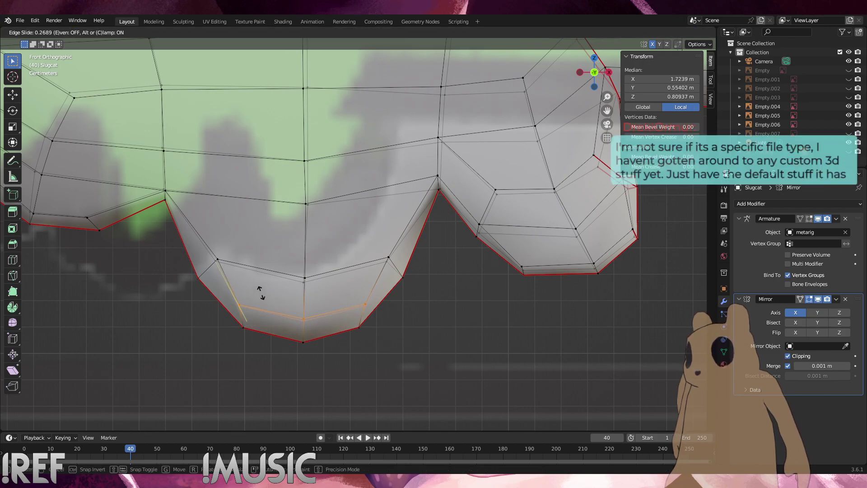
click(261, 292)
Scale the middle drip's lower row of inner vertices slightly smaller and clear the selection
key(g)
click(261, 292)
key(s)
click(454, 310)
key(alt+a)
Move the middle drip's lower inner vertices slightly down along Z and check the shape from another angle
middle_drag(445, 335, 321, 294)
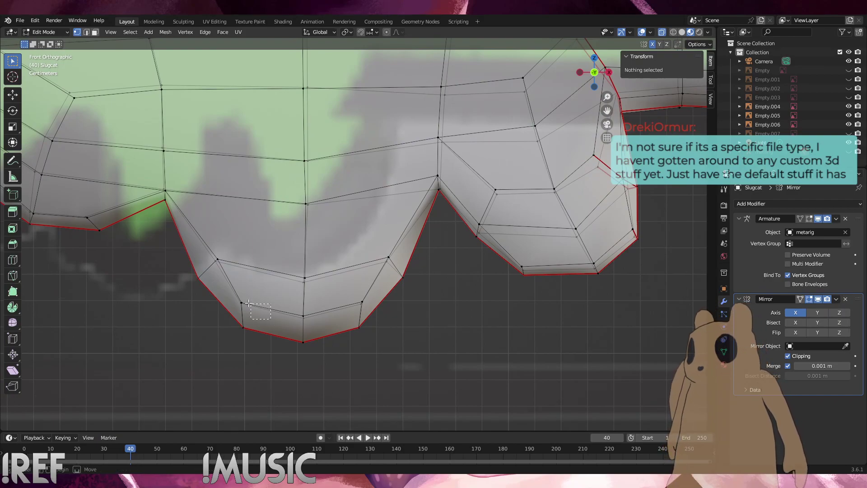
alt+click(318, 323)
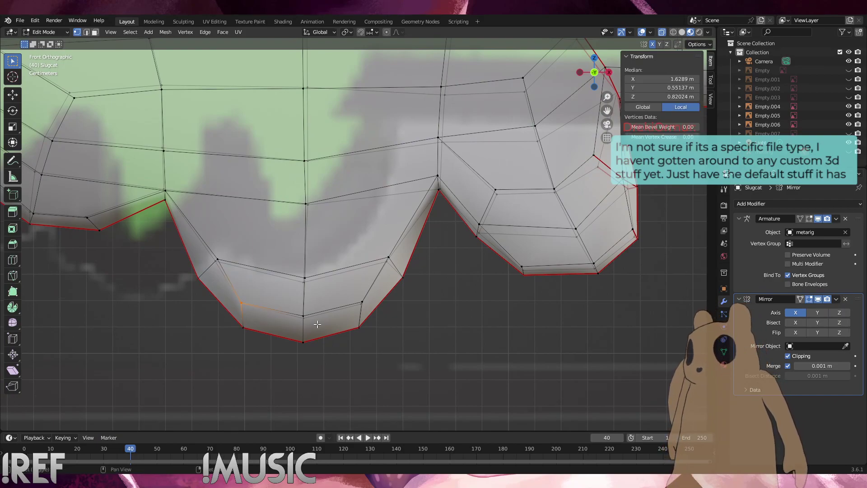
key(g)
key(z)
click(339, 300)
middle_drag(339, 300, 303, 285)
key(alt+a)
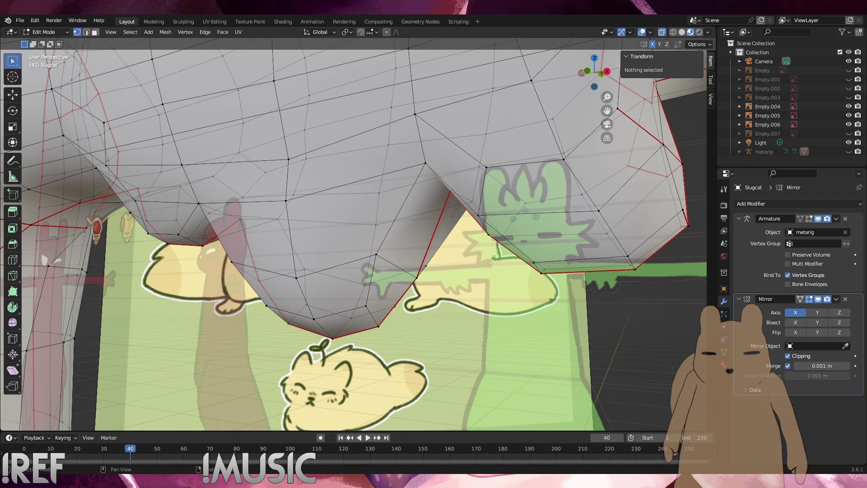
In front view, move the vertices at the rightmost drip's lower-left corner slightly outward and down
alt+middle_drag(614, 319, 489, 285)
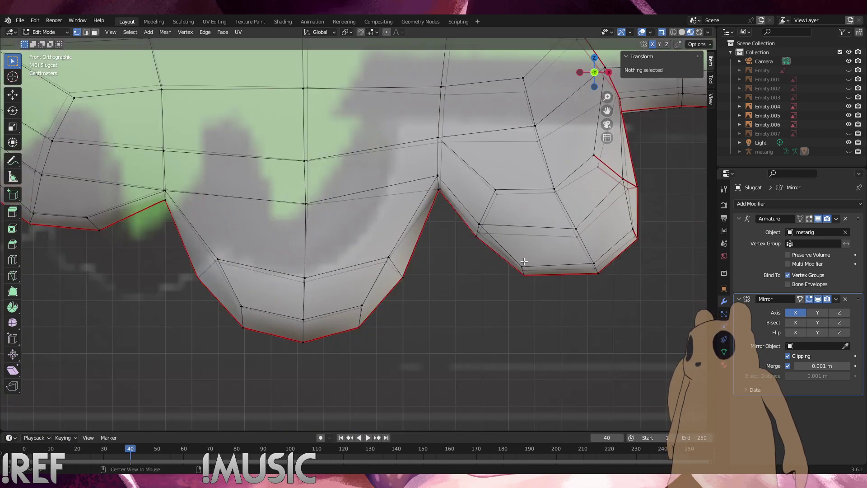
scroll(518, 270, down, 4)
scroll(462, 251, up, 5)
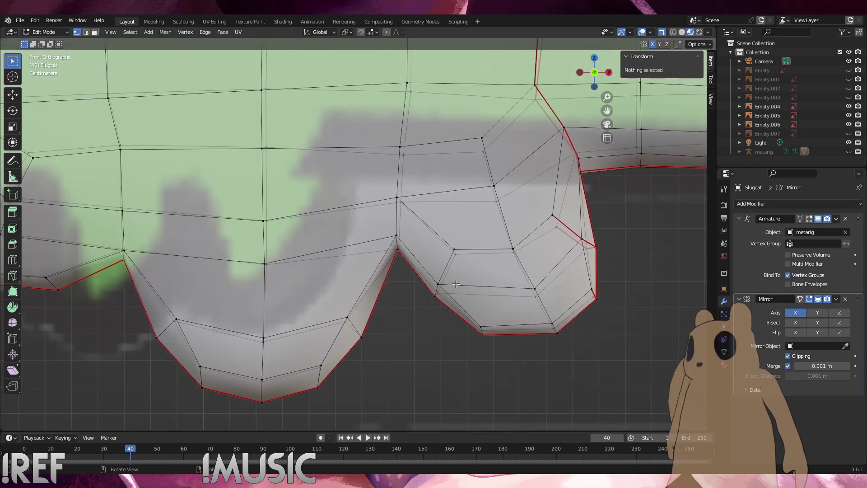
click(441, 287)
key(g)
click(440, 272)
shift+click(435, 296)
key(g)
click(402, 275)
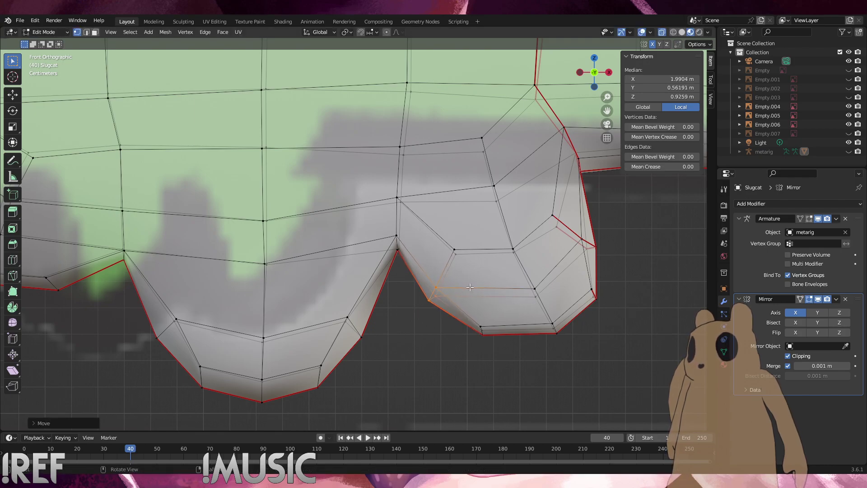
Move the rightmost drip's outer side vertices up and outward, and adjust the vertices where the drip meets the arm
click(588, 247)
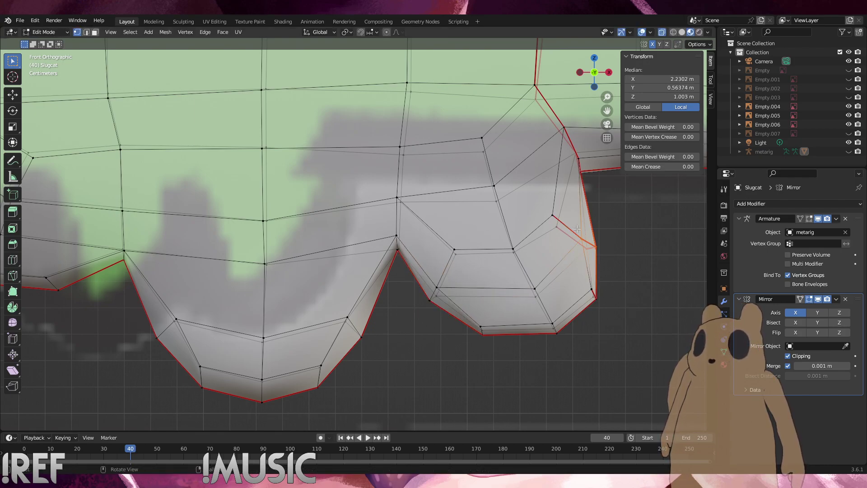
key(g)
click(634, 212)
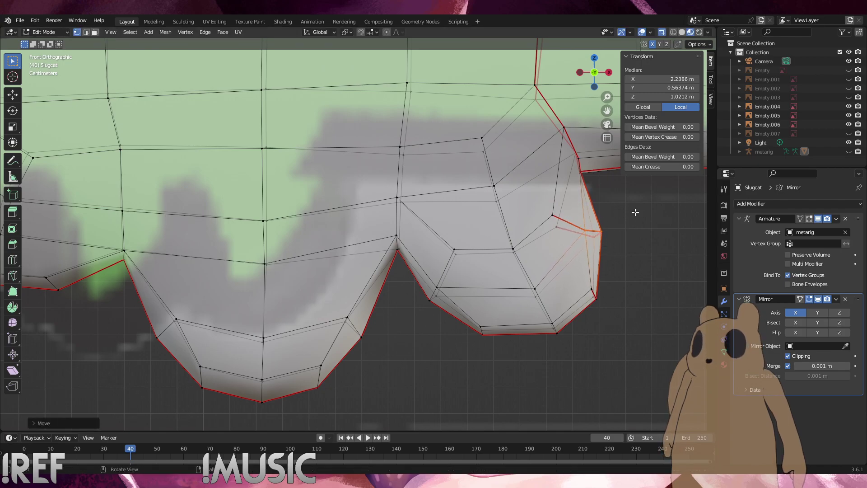
click(578, 158)
key(g)
click(570, 152)
Shift the seam vertices just above the rightmost drip's junction with the arm to the right to straighten the seam
scroll(577, 153, down, 3)
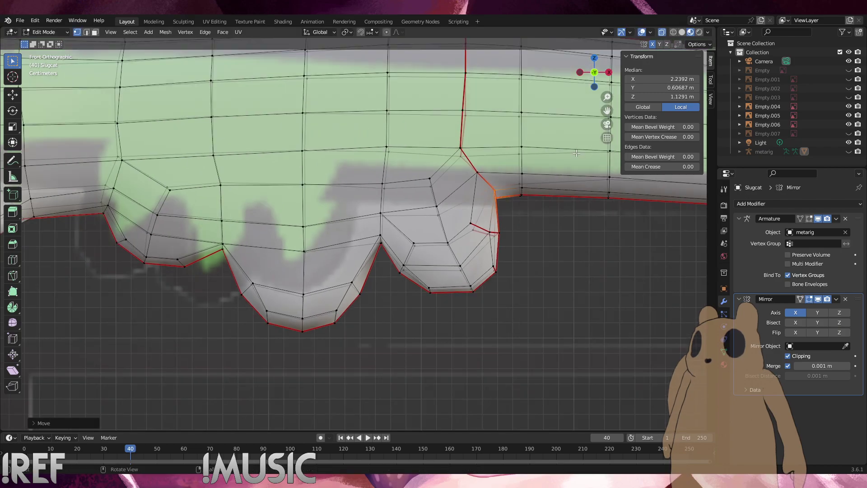
click(478, 170)
key(g)
click(463, 154)
click(444, 141)
key(g)
click(452, 138)
click(444, 99)
key(g)
click(449, 98)
click(546, 209)
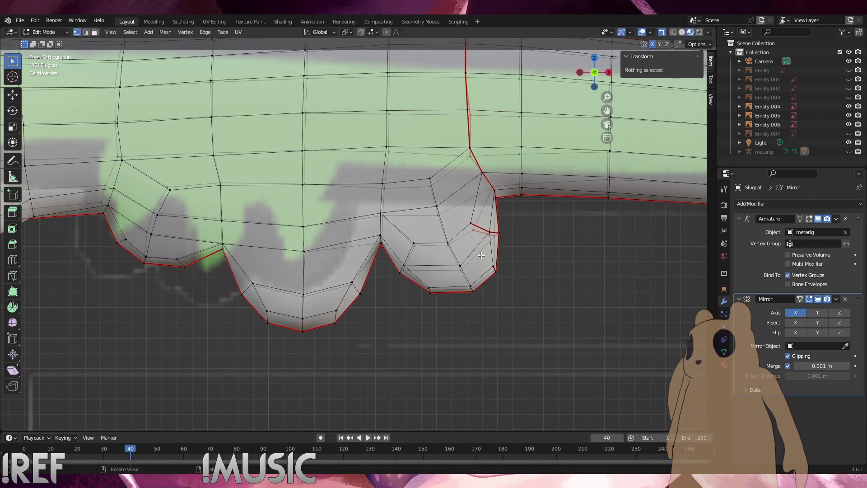
Move the rightmost drip's middle inner vertices slightly up and to the left to even out its faces
click(449, 245)
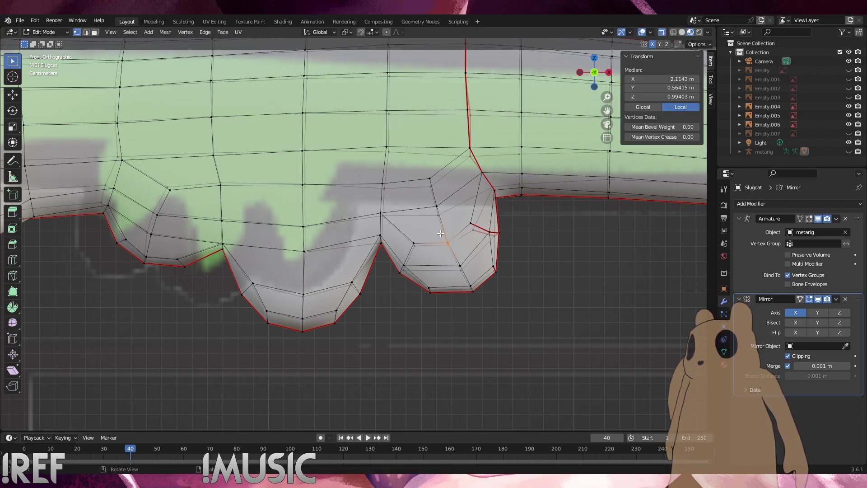
key(g)
click(438, 224)
key(g)
click(402, 230)
Nudge the inner end vertices of the rightmost drip's short seam and move its outer side vertices slightly outward
drag(486, 234, 463, 210)
key(g)
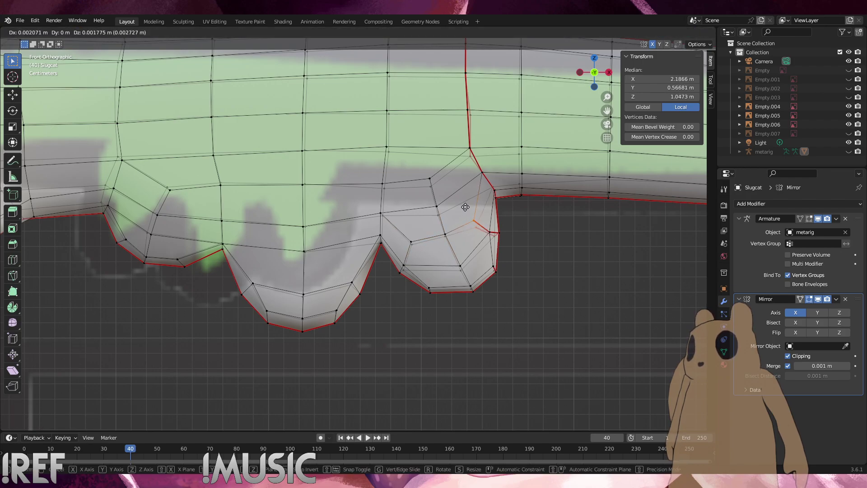
click(466, 207)
drag(509, 244, 484, 221)
key(g)
click(488, 222)
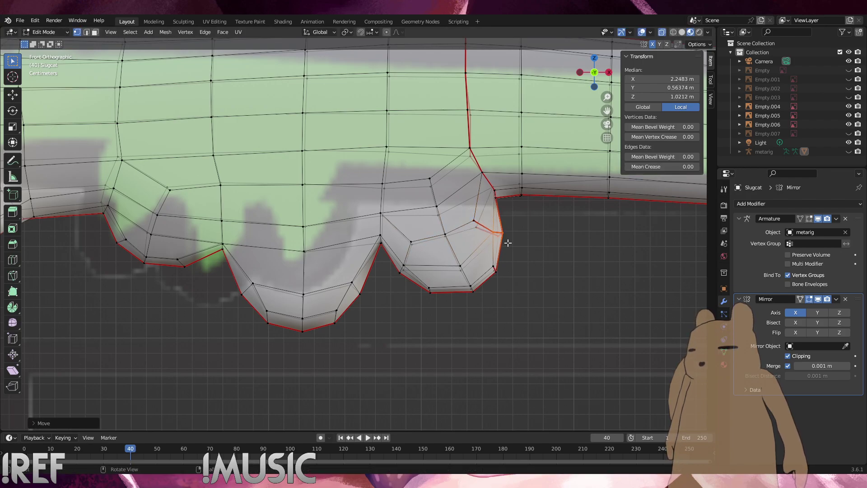
key(alt+a)
scroll(310, 274, up, 1)
shift+middle_drag(375, 280, 496, 314)
scroll(496, 314, down, 1)
scroll(495, 313, down, 2)
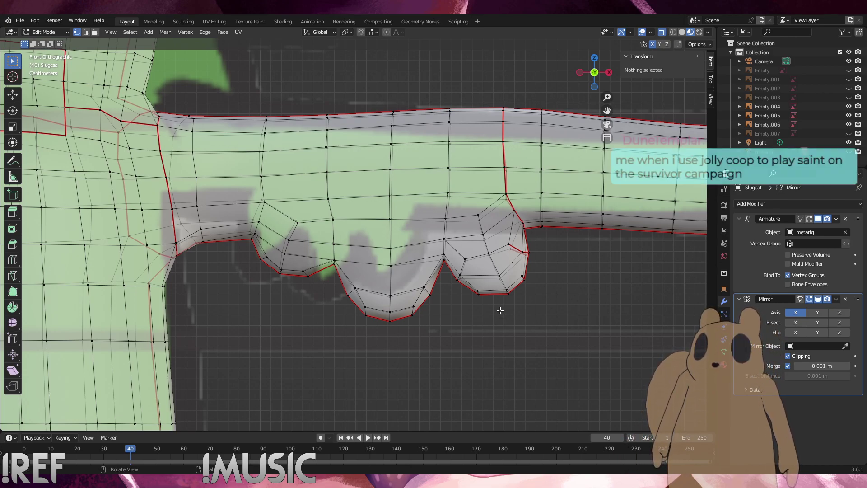
scroll(501, 310, down, 6)
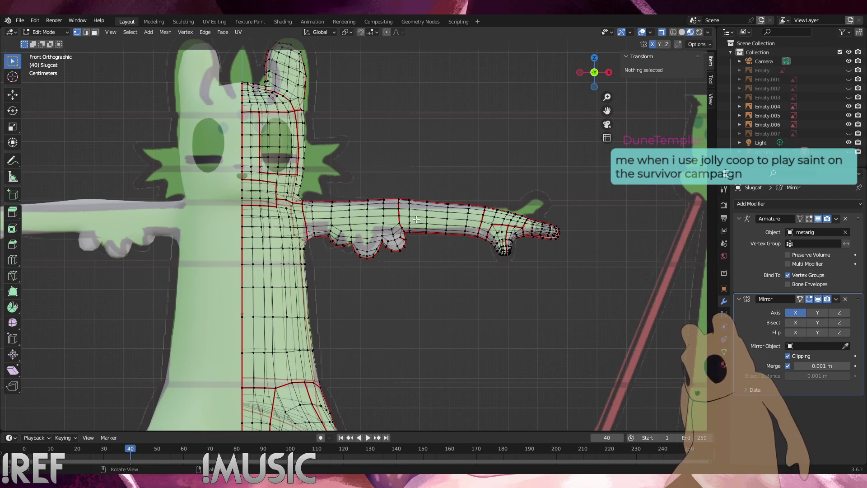
scroll(432, 217, up, 5)
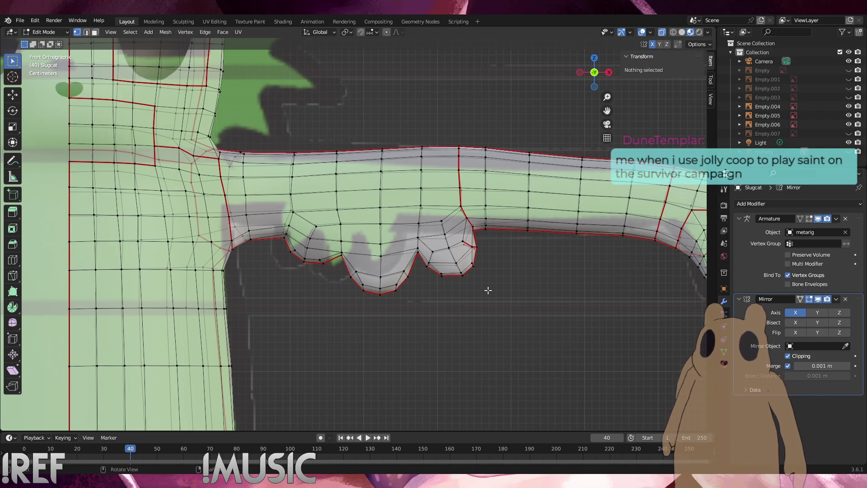
Select all the vertices of the three hanging drips and scale them along Y to about 0.91
scroll(488, 290, up, 3)
drag(487, 325, 425, 191)
shift+drag(448, 329, 375, 217)
shift+drag(398, 345, 296, 212)
shift+drag(355, 361, 242, 225)
shift+drag(277, 327, 206, 197)
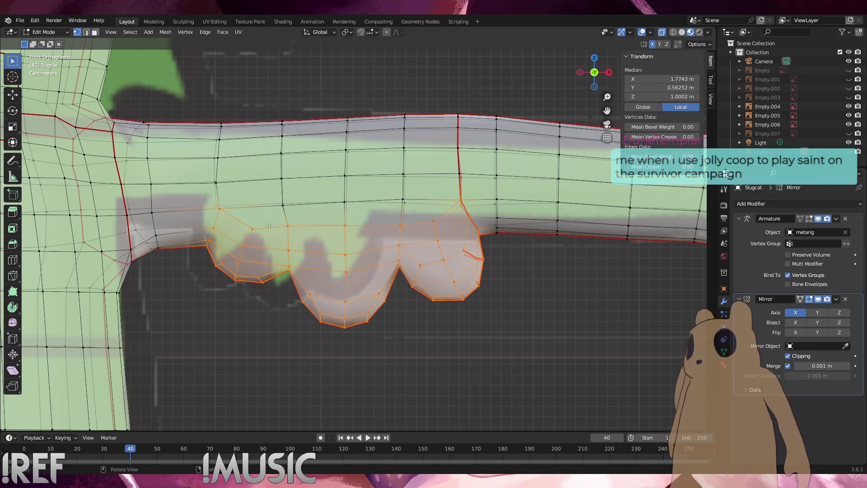
key(s)
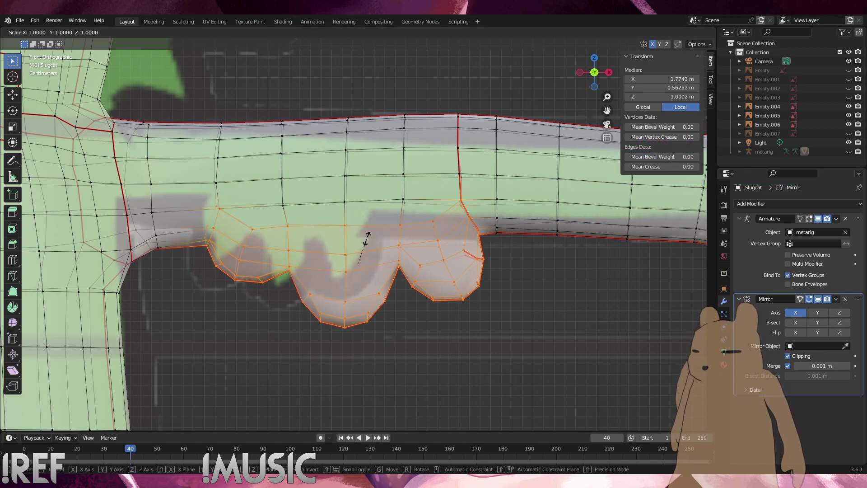
key(y)
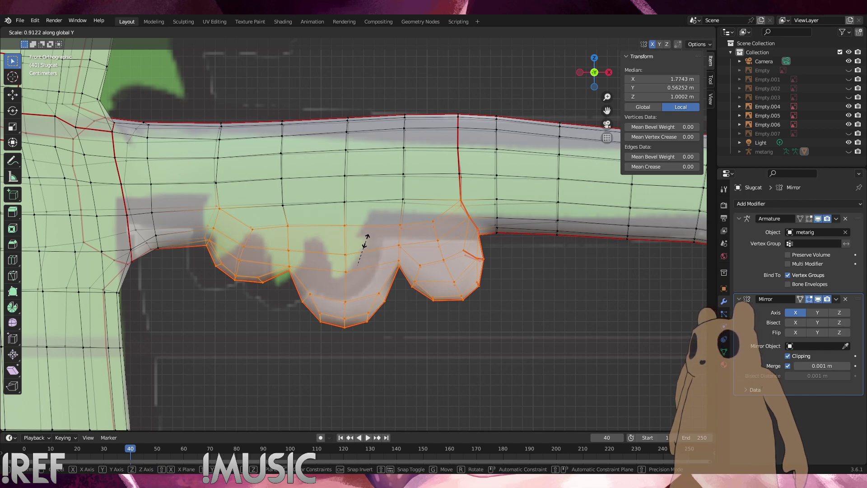
click(364, 246)
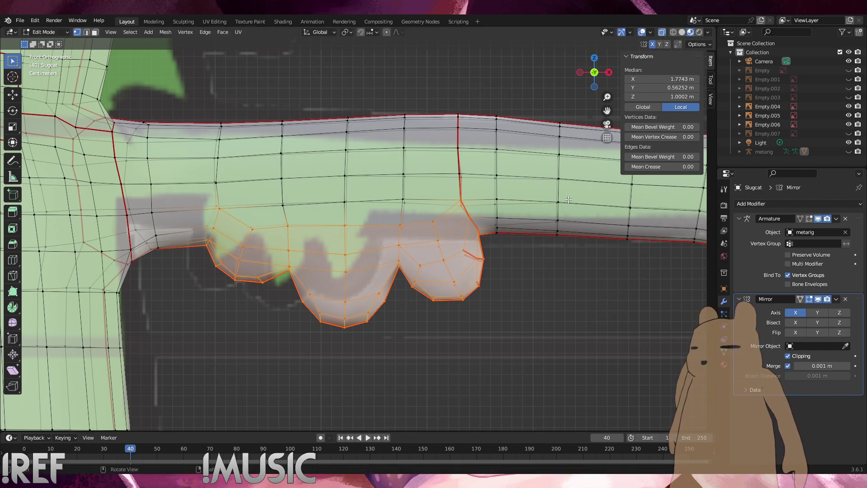
Scale the three selected drips uniformly to about 0.96 and move them along X slightly toward the body
key(s)
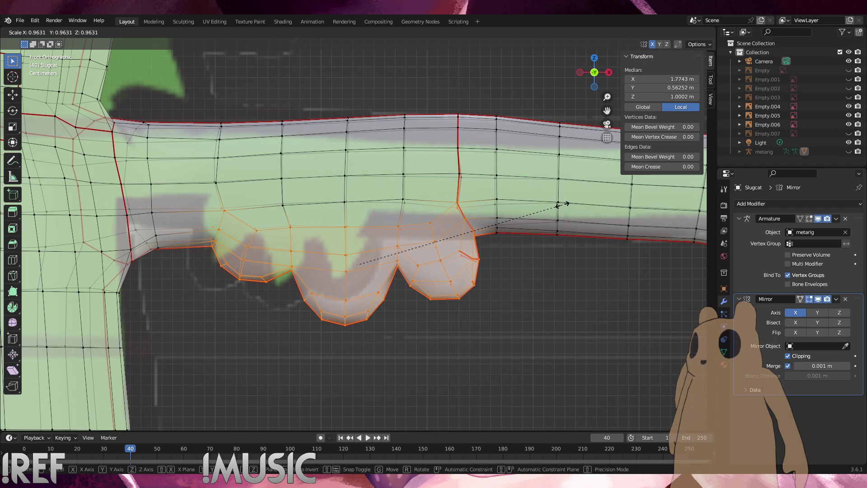
click(563, 204)
key(g)
key(x)
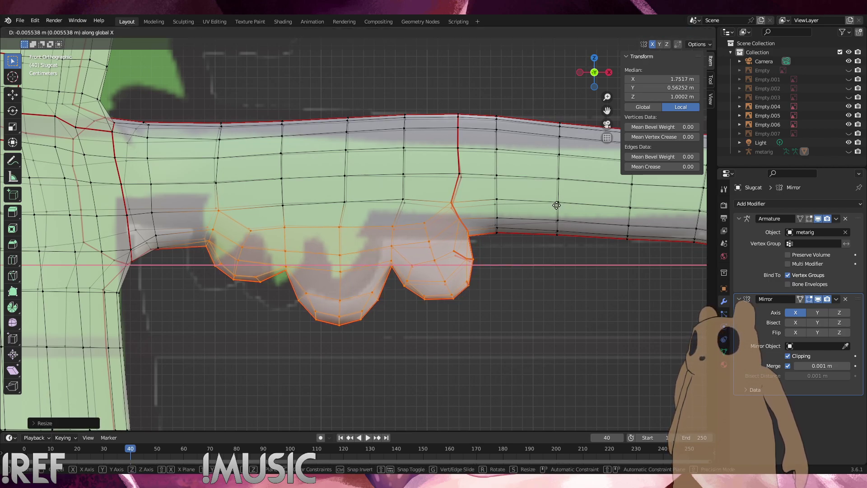
click(556, 207)
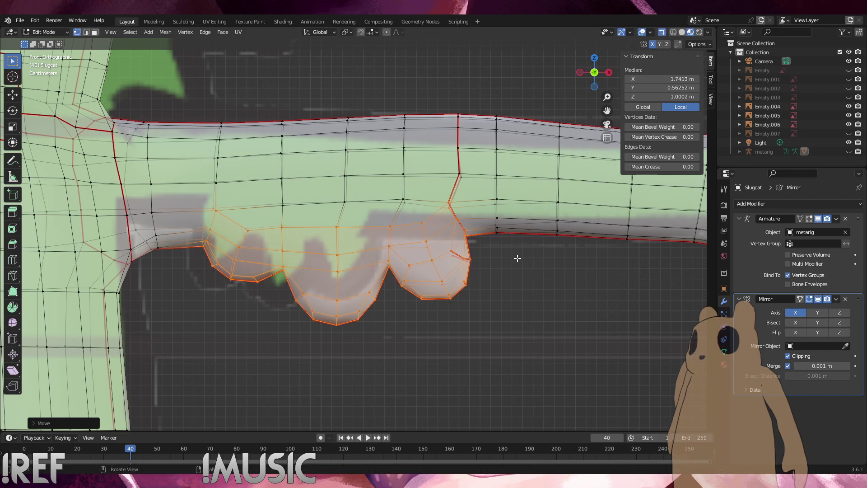
Vertex-slide the arm seam's vertex above the rightmost drip to the right, back in line with the seam
key(alt+a)
click(457, 214)
key(shift+v)
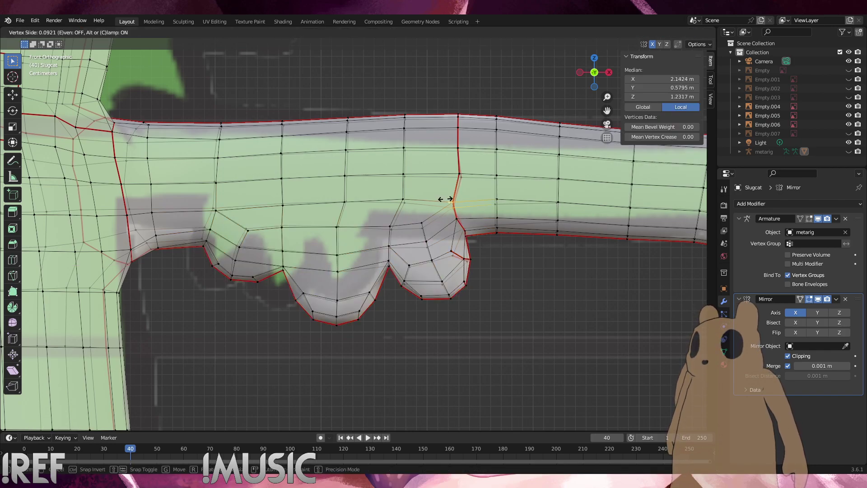
click(450, 199)
click(529, 282)
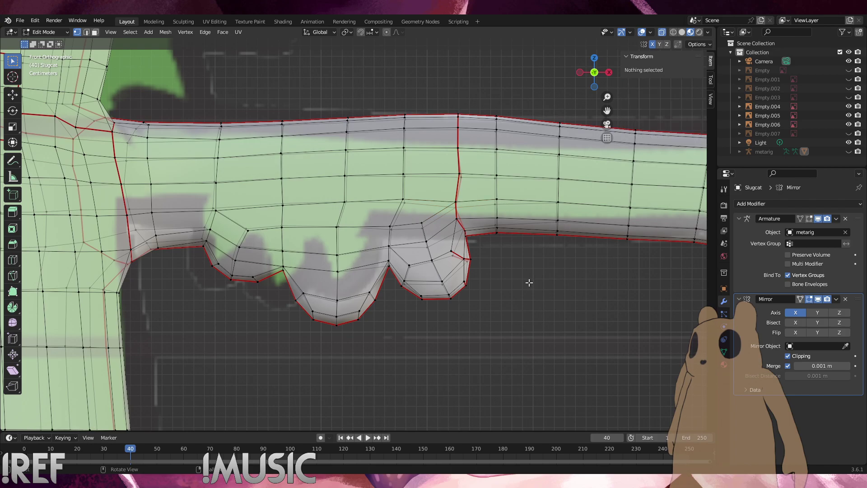
Clear the UV seams from the short crosswise edges on the rightmost drip's outer side, leaving the lengthwise seam
middle_drag(476, 266, 432, 236)
click(417, 200)
middle_drag(461, 207, 540, 168)
shift+click(394, 262)
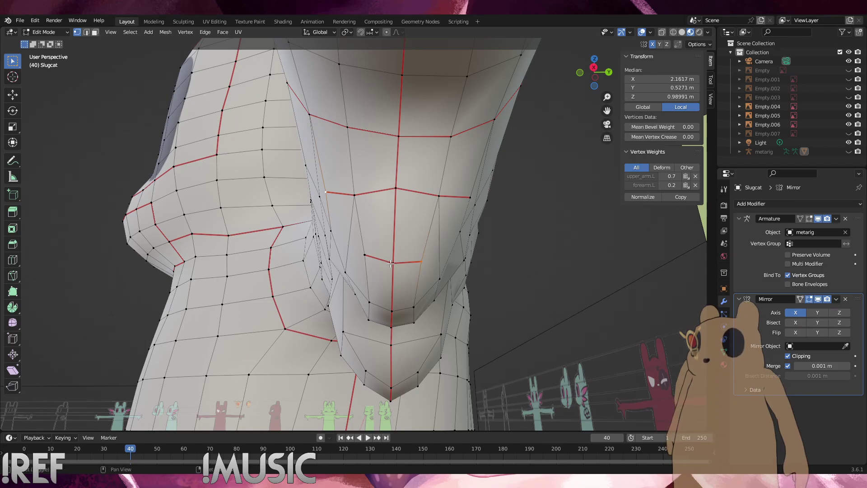
alt+shift+click(412, 191)
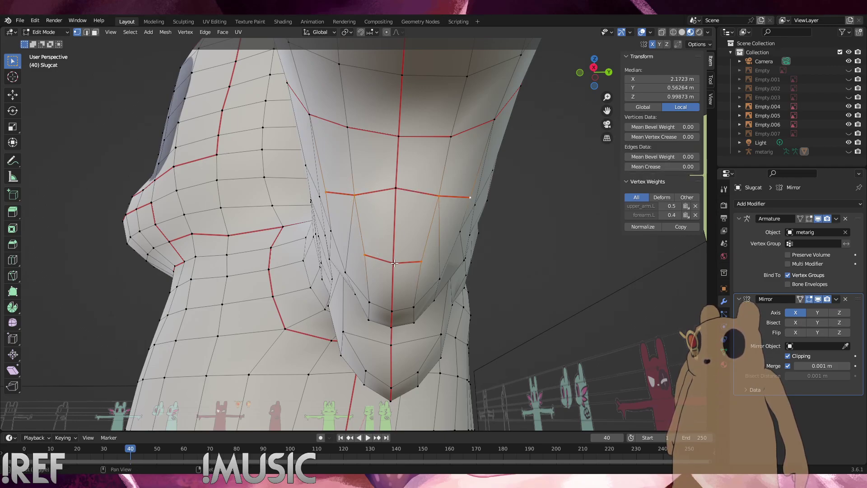
key(u)
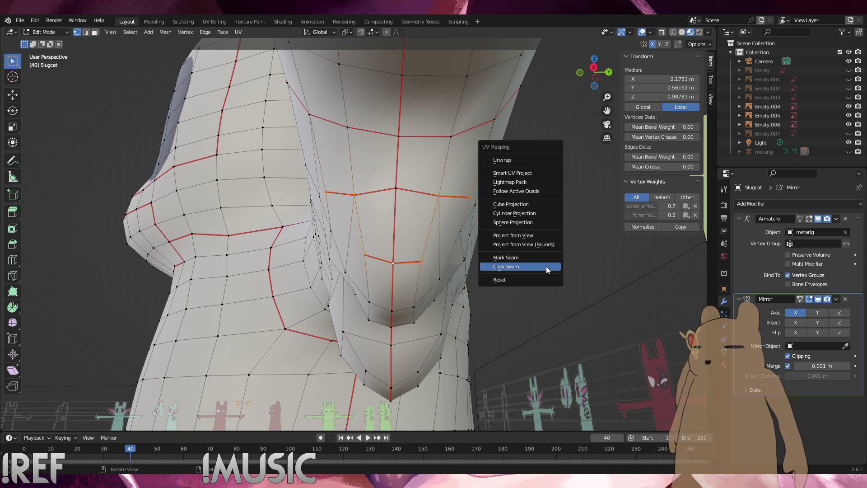
click(547, 266)
Clear the UV seam from the two remaining crosswise edges on the drip's outer side and inspect the arm
click(416, 194)
alt+click(405, 187)
key(u)
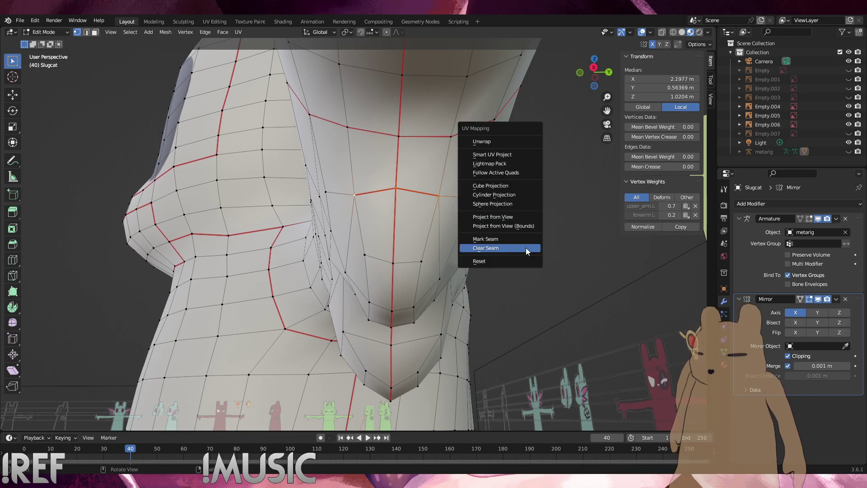
click(526, 251)
key(alt+a)
middle_drag(485, 237, 538, 177)
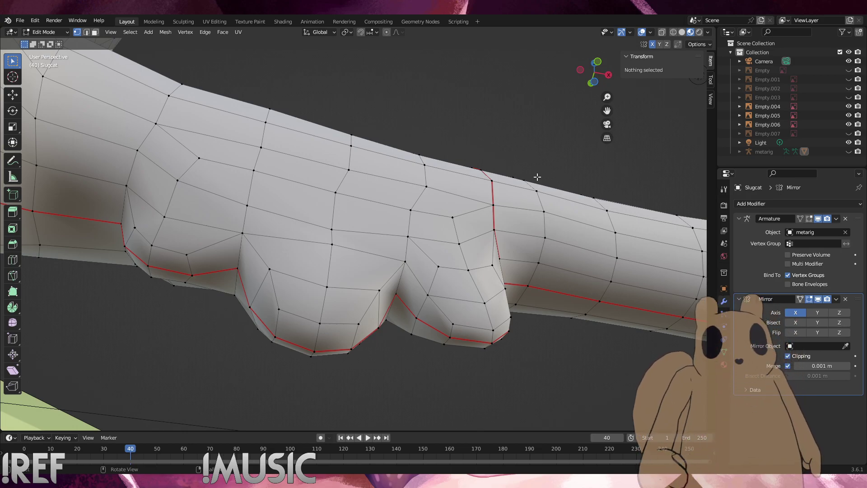
Vertex-slide the arm's front vertex above the middle drip along its edge and push it outward with Shrink/Fatten
scroll(430, 261, up, 1)
scroll(395, 274, down, 2)
middle_drag(395, 274, 308, 296)
click(332, 258)
middle_drag(332, 258, 230, 266)
middle_drag(391, 250, 377, 239)
key(g)
key(g)
click(406, 240)
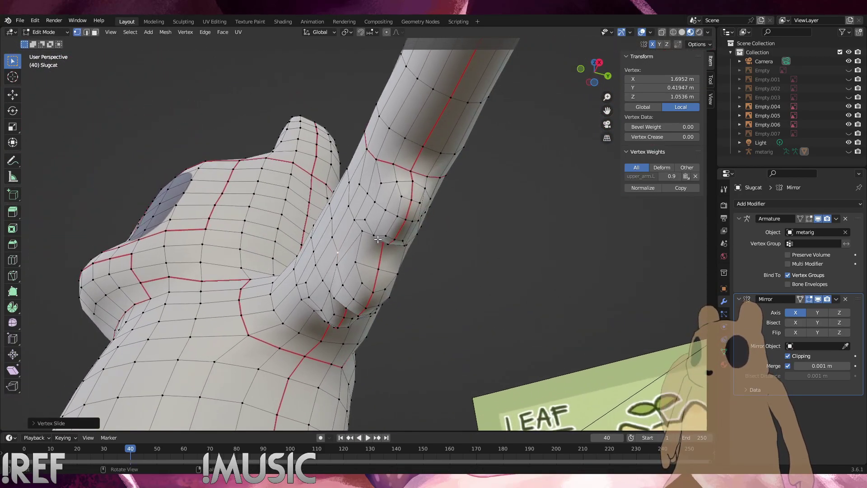
key(alt+s)
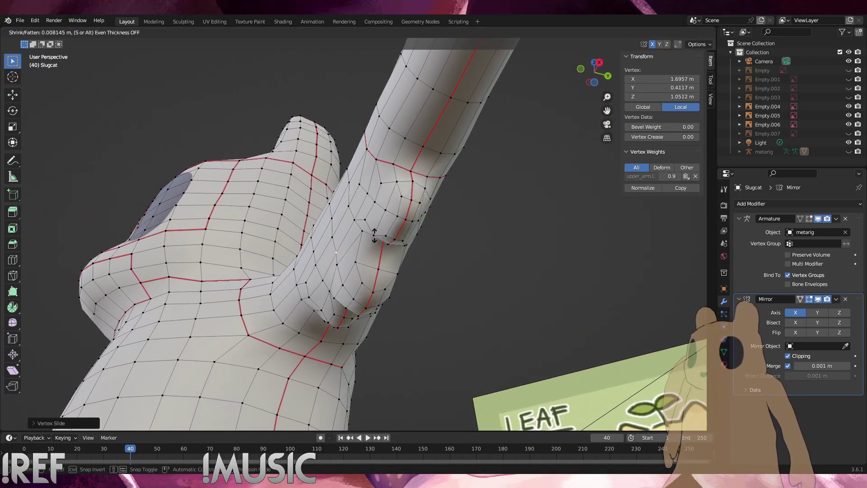
click(368, 228)
Fatten the bottom of the leftmost drip slightly outward with Shrink/Fatten in front view
middle_drag(368, 228, 251, 270)
key(KP_1)
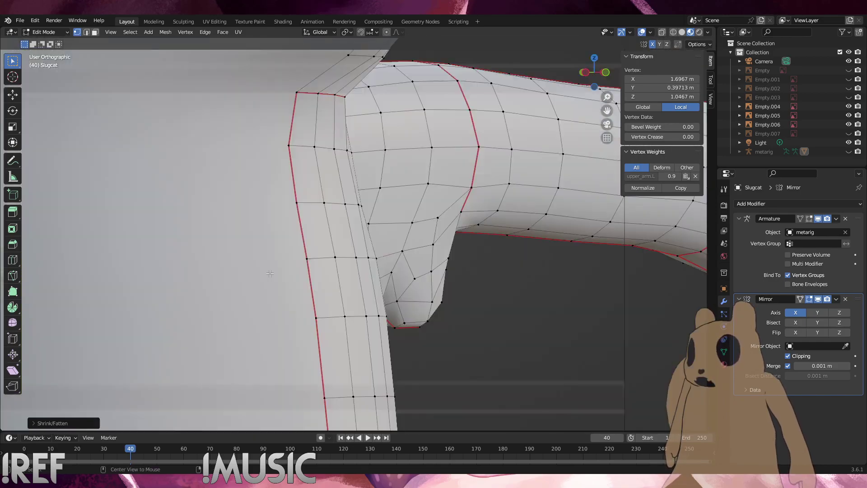
drag(229, 326, 169, 283)
middle_drag(311, 318, 316, 320)
drag(222, 328, 134, 261)
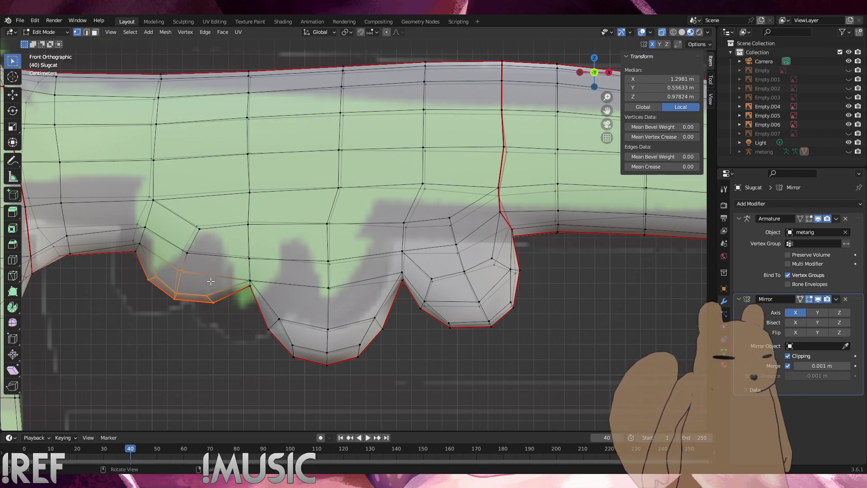
key(alt+s)
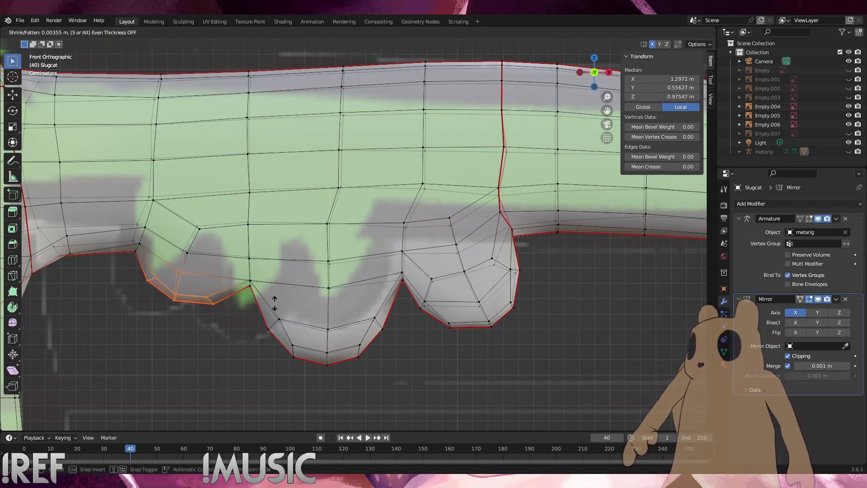
click(273, 297)
Move the bottom loop of the leftmost drip slightly downward and toward the body
key(h)
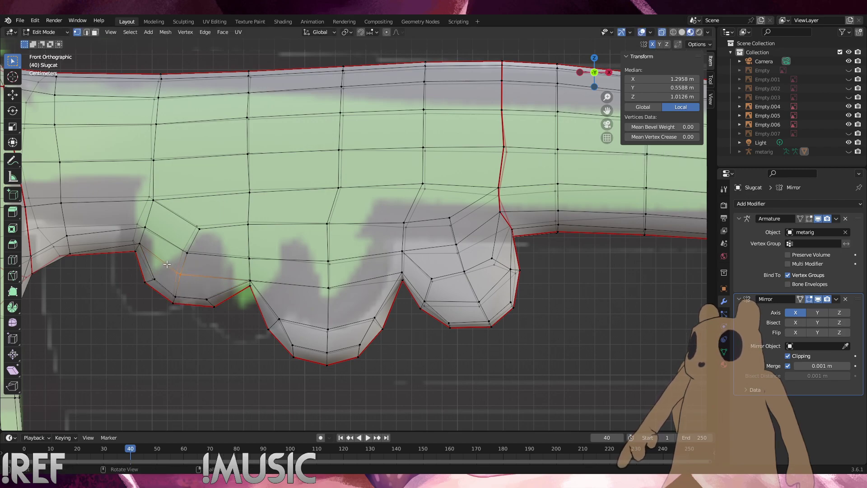
click(168, 265)
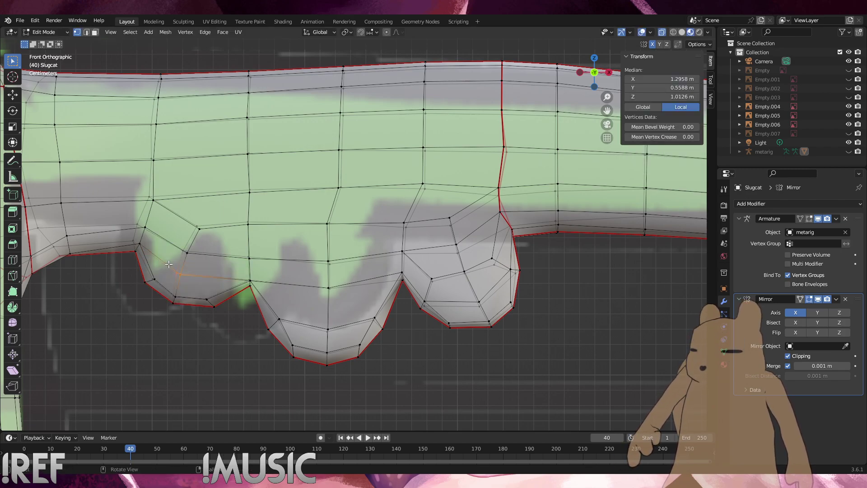
alt+click(142, 275)
key(g)
click(140, 278)
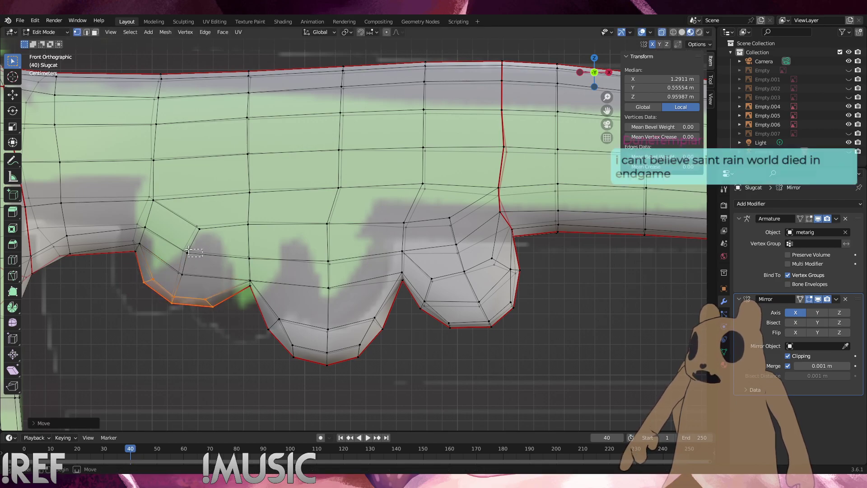
click(186, 226)
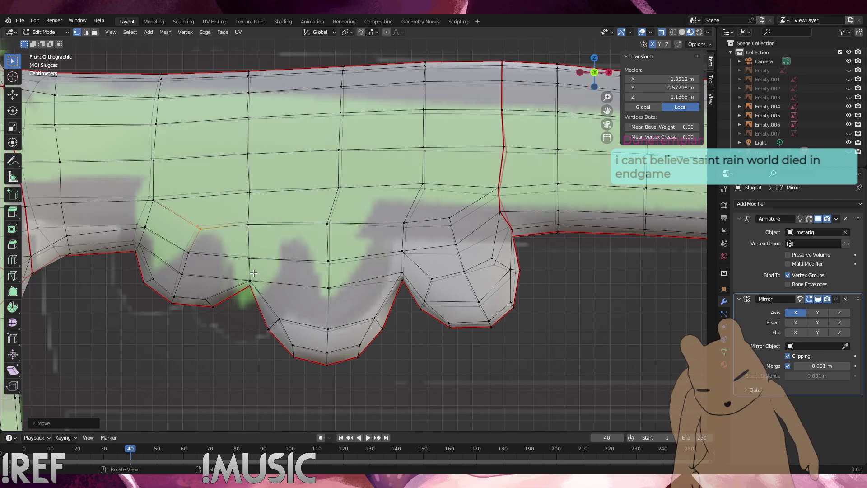
Adjust the vertices on the front and back sides of the rightmost drip with Shrink/Fatten
middle_drag(446, 345, 369, 163)
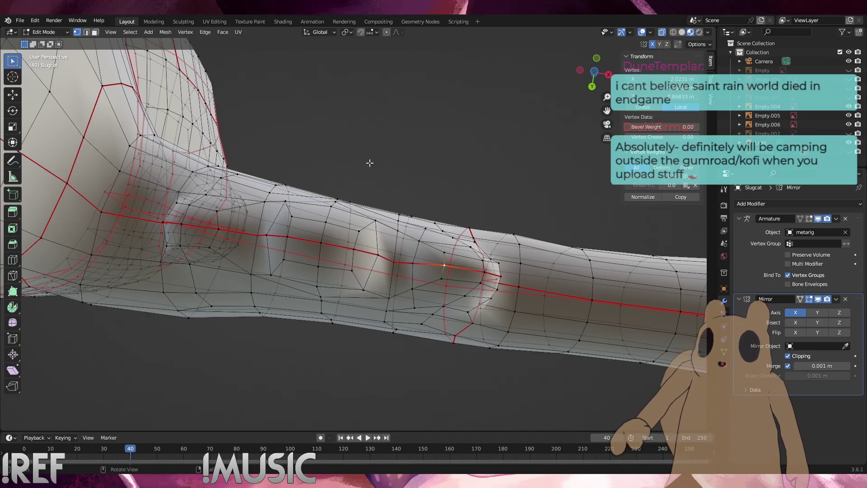
shift+middle_drag(428, 283, 306, 340)
scroll(343, 269, up, 2)
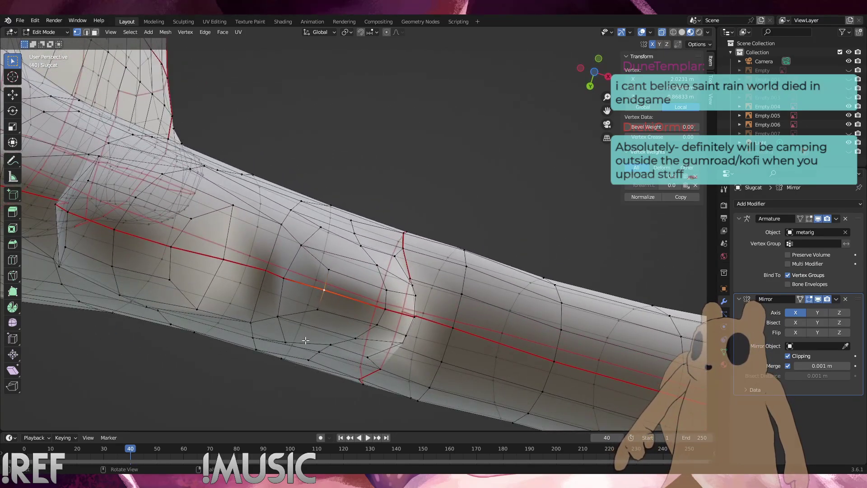
shift+click(367, 357)
shift+click(395, 256)
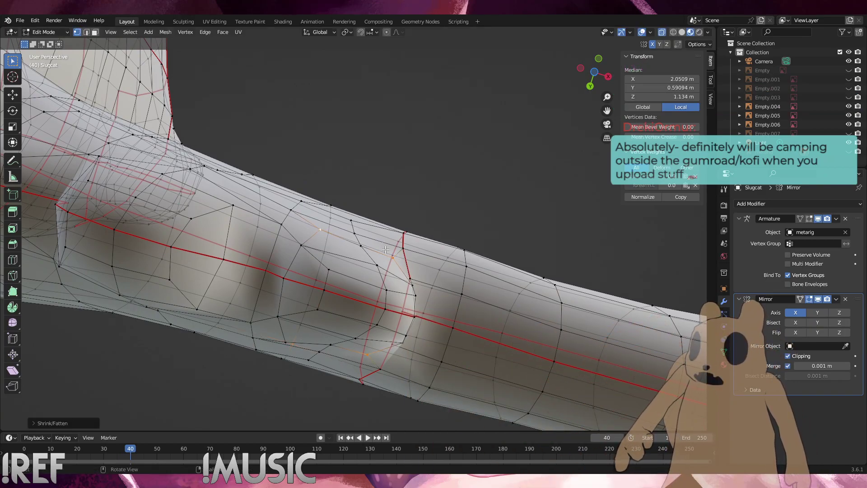
key(alt+a)
Vertex-slide the crosswise seam's vertex on the front side of the rightmost drip's base toward the forearm
middle_drag(386, 245, 452, 343)
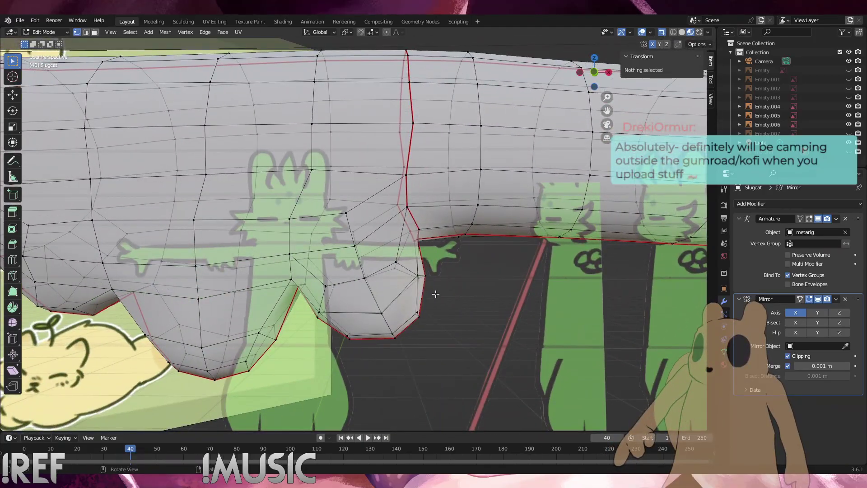
click(425, 275)
middle_drag(424, 275, 414, 217)
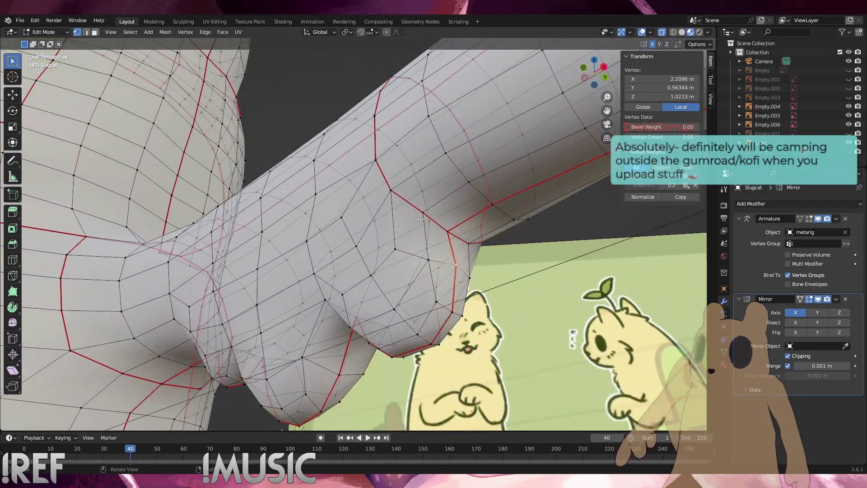
middle_drag(483, 225, 479, 187)
key(g)
key(g)
click(479, 181)
key(g)
key(g)
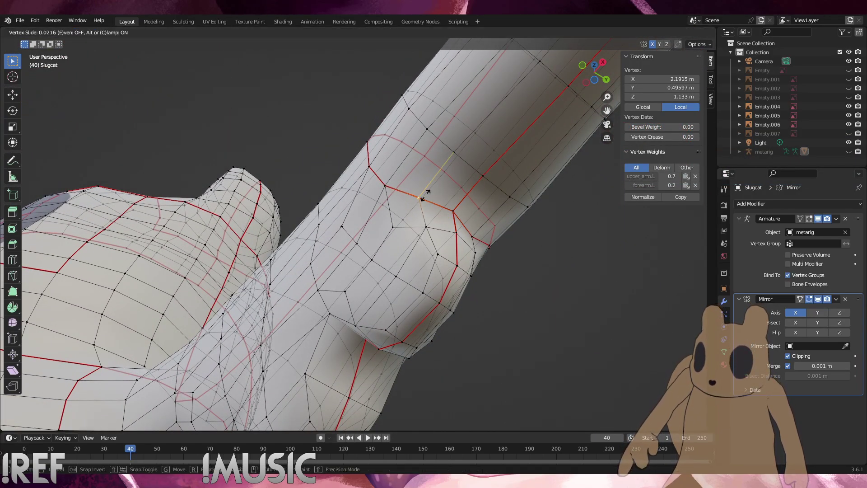
click(425, 193)
Vertex-slide the matching crosswise seam vertex on the back side of the rightmost drip's base toward the forearm
click(472, 236)
key(g)
key(g)
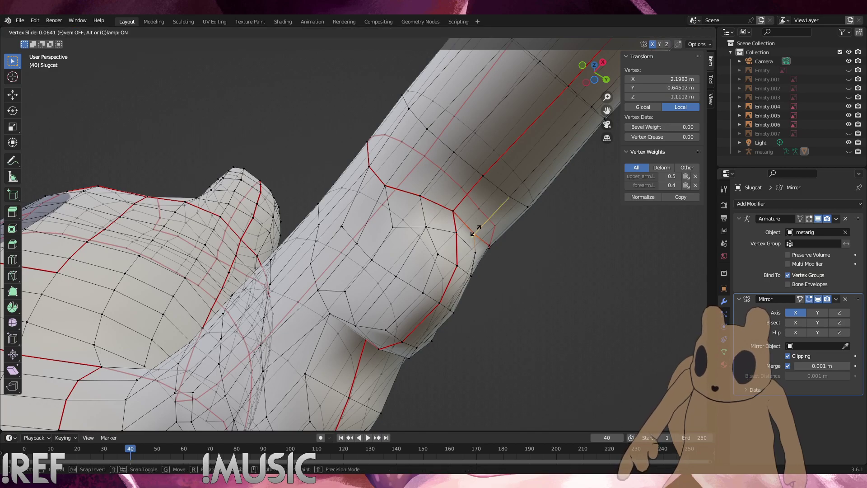
click(475, 231)
click(505, 280)
Vertex-slide the crosswise seam's next vertices on the arm's front and back sides to even out the seam line
middle_drag(505, 280, 367, 207)
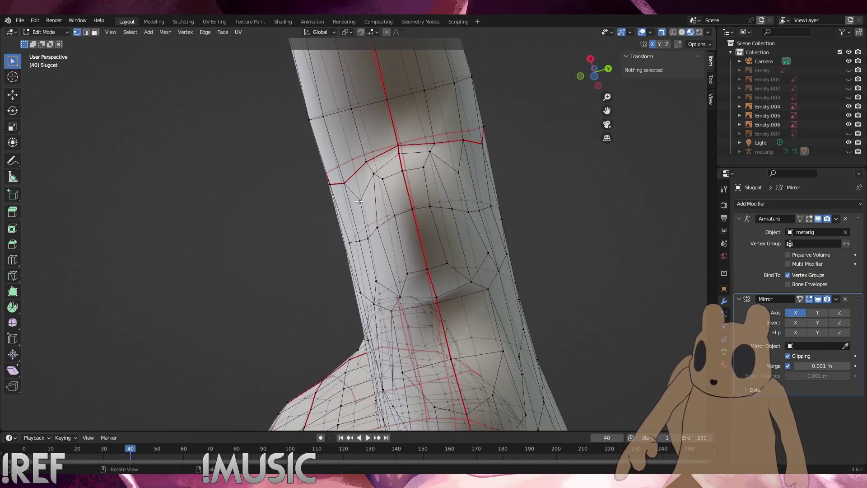
click(332, 183)
key(g)
key(g)
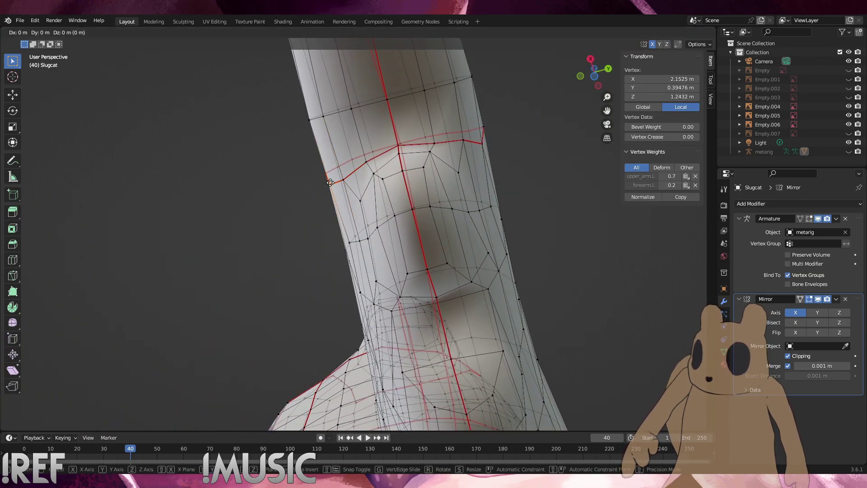
click(330, 181)
click(554, 194)
click(483, 135)
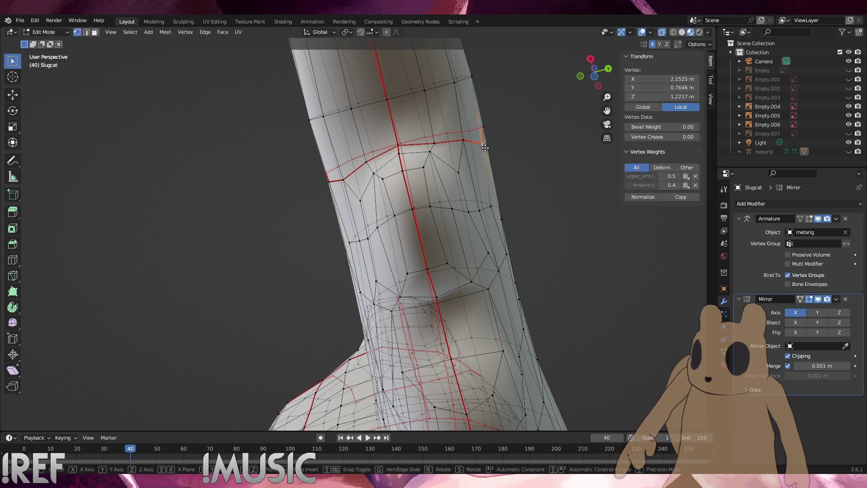
key(g)
key(g)
click(483, 141)
key(alt+a)
Move the bottom vertices of the middle drip slightly up along Z in front view
key(ctrl+KP_3)
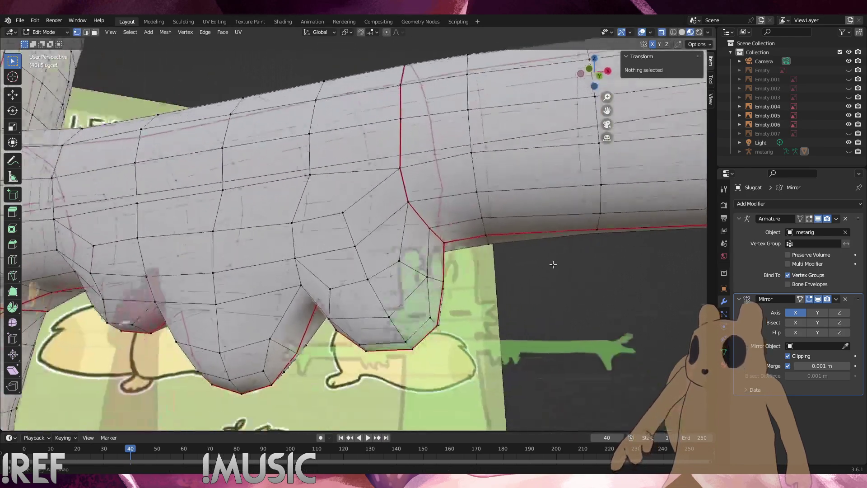
scroll(543, 267, up, 5)
key(KP_1)
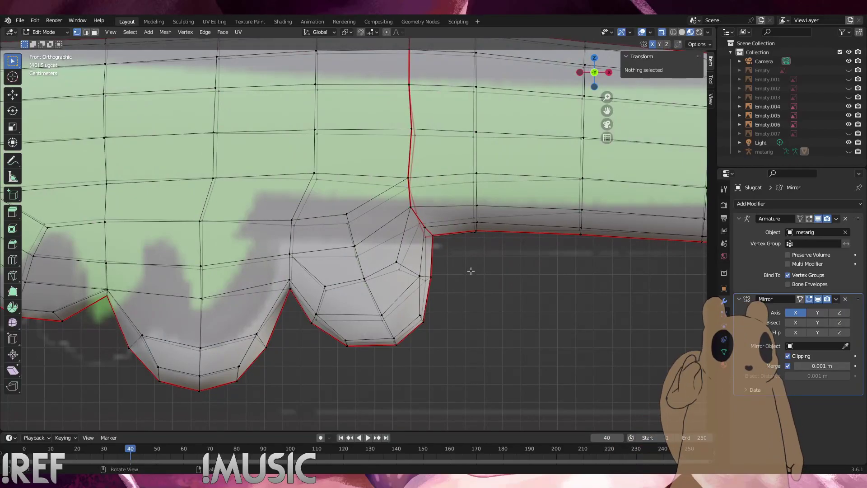
scroll(461, 270, down, 6)
alt+middle_drag(452, 275, 344, 300)
scroll(370, 283, up, 4)
drag(343, 340, 233, 279)
key(g)
key(z)
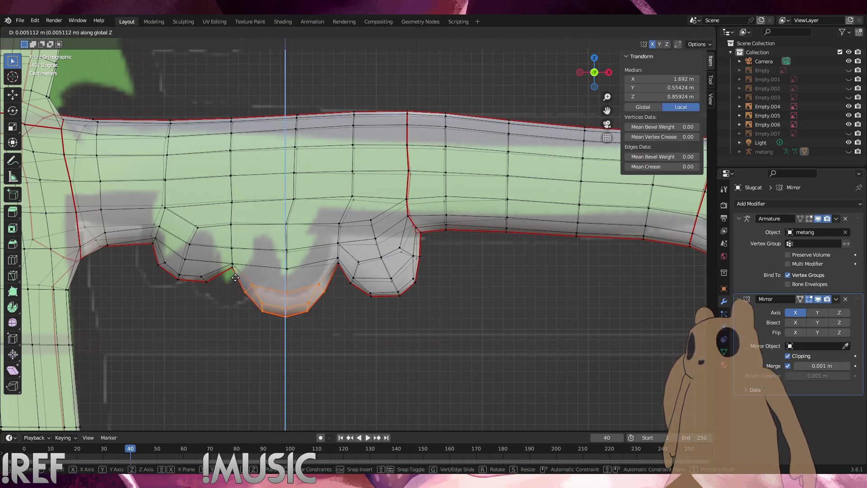
click(235, 278)
Reposition the lower vertices of the rightmost drip slightly in front view, undoing the first attempt
click(454, 316)
drag(457, 317, 352, 246)
key(g)
click(429, 277)
drag(443, 315, 355, 288)
key(ctrl+z)
key(ctrl+z)
key(g)
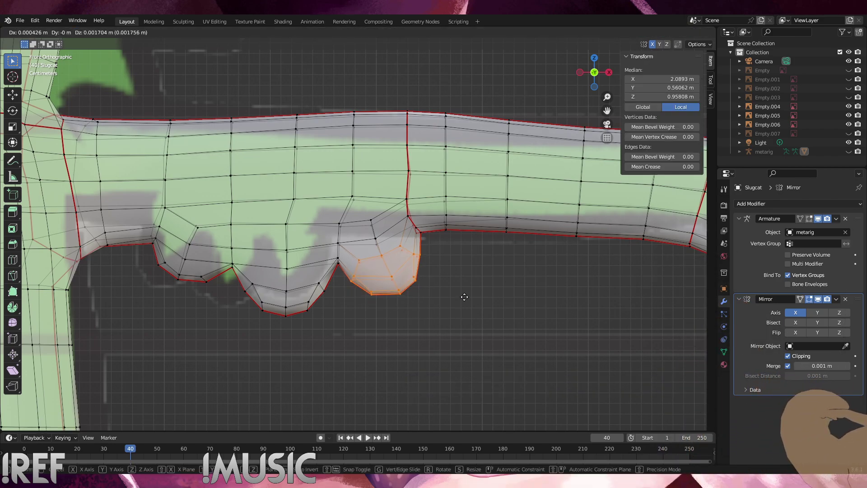
click(465, 309)
click(474, 337)
Scale the rightmost drip's bottom and outer-side vertices down slightly and shift them toward the body
drag(474, 336, 346, 271)
drag(483, 306, 418, 254)
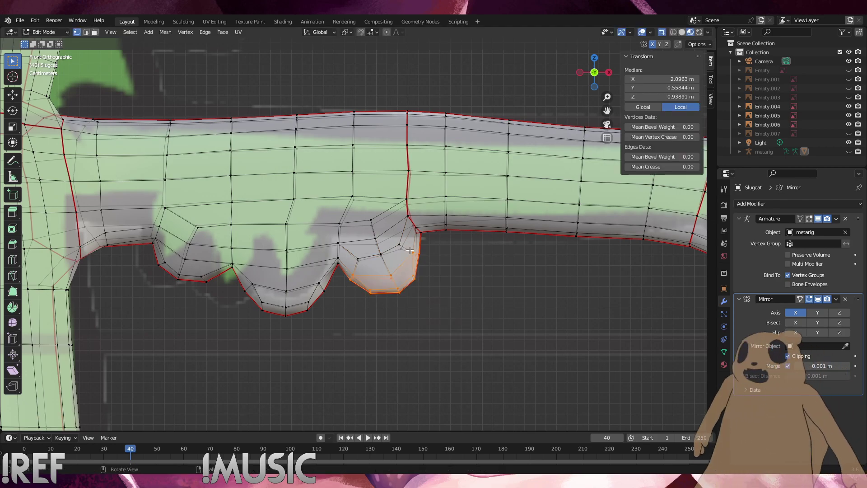
key(s)
click(474, 263)
key(g)
click(472, 264)
click(472, 264)
Refine the rightmost drip's lower vertices by scaling them slightly, both uniformly and along Y
middle_drag(405, 259, 465, 327)
drag(464, 327, 351, 271)
shift+drag(479, 305, 409, 251)
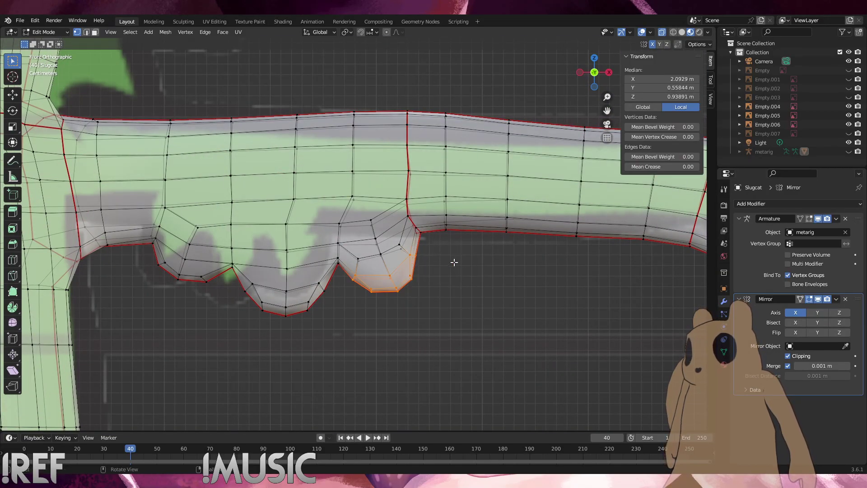
key(s)
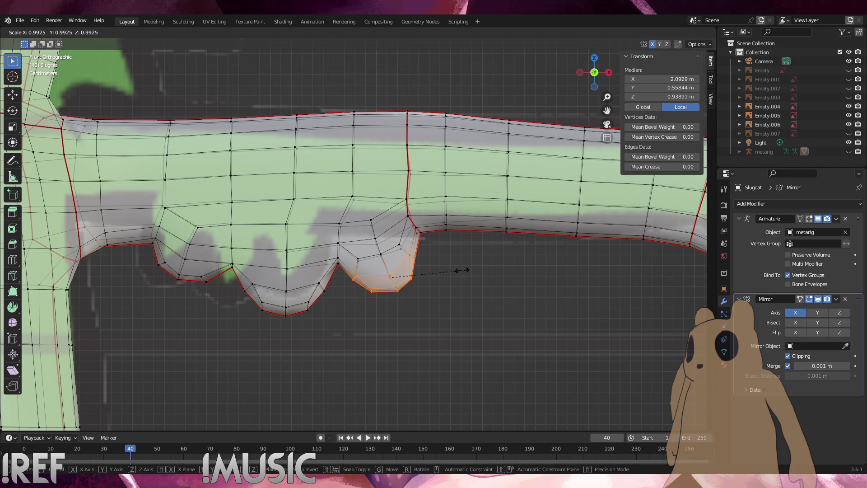
click(470, 266)
middle_drag(470, 265, 384, 280)
key(s)
key(y)
click(372, 205)
click(480, 265)
Widen the bottom loop of the leftmost drip along X, undoing the uniform scale tried first
mouse_move(319, 296)
alt+middle_down()
mouse_move(375, 289)
mouse_move(261, 270)
mouse_move(323, 286)
alt+middle_up()
scroll(255, 272, up, 2)
drag(282, 322, 187, 268)
key(s)
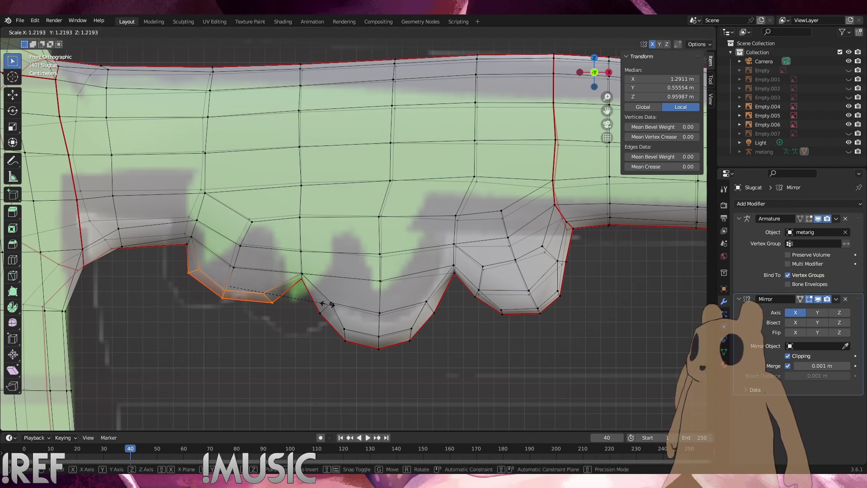
click(333, 304)
middle_drag(332, 305, 391, 226)
key(ctrl+z)
key(s)
key(x)
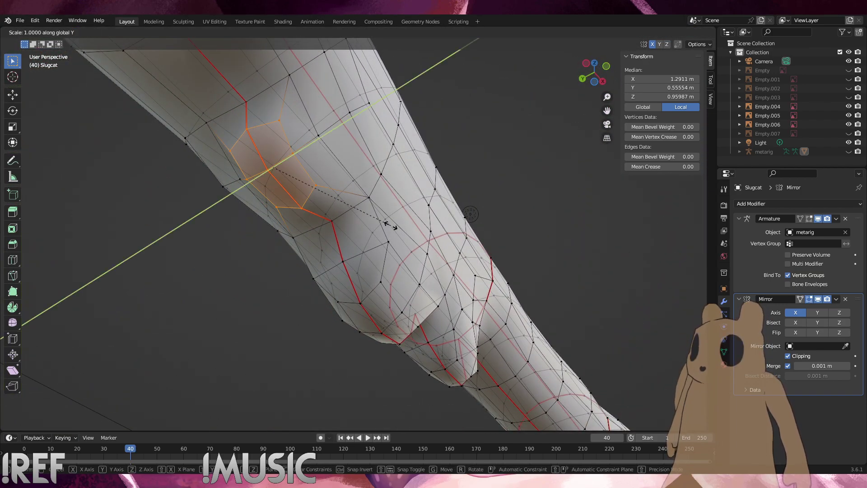
click(418, 240)
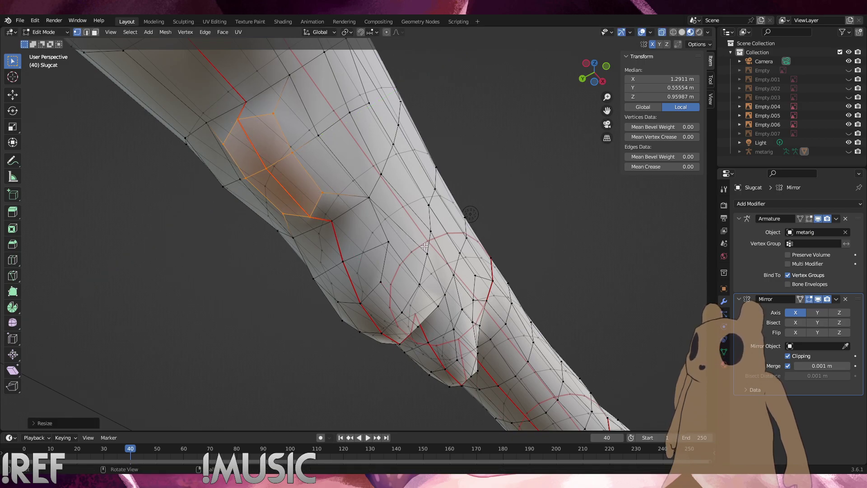
Move the leftmost drip's bottom loop slightly down and away from the body, and narrow it along X
key(KP_1)
key(g)
click(348, 267)
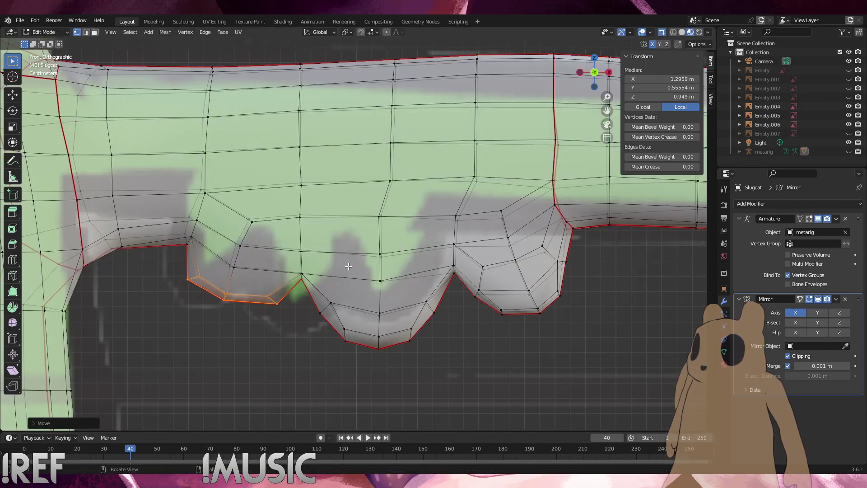
key(s)
key(y)
key(y)
key(y)
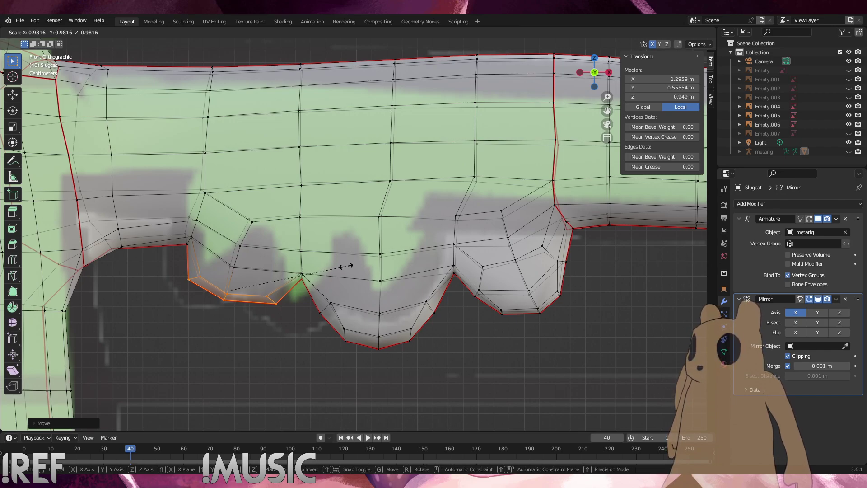
key(y)
key(x)
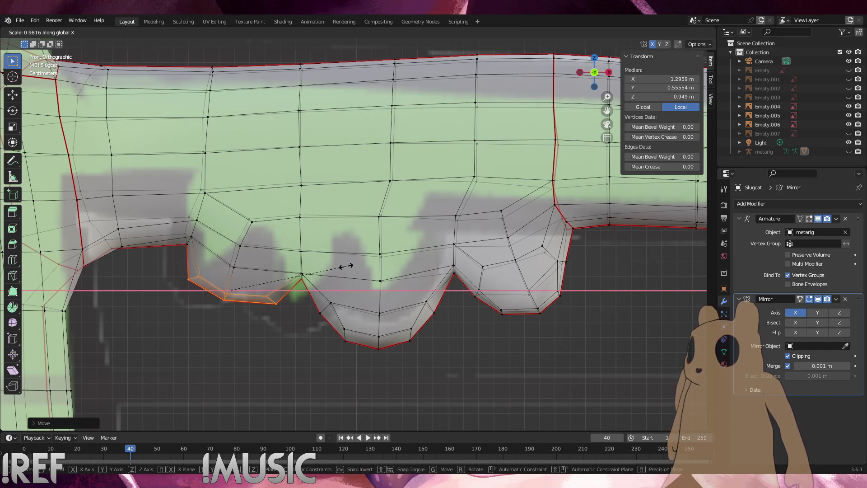
click(335, 267)
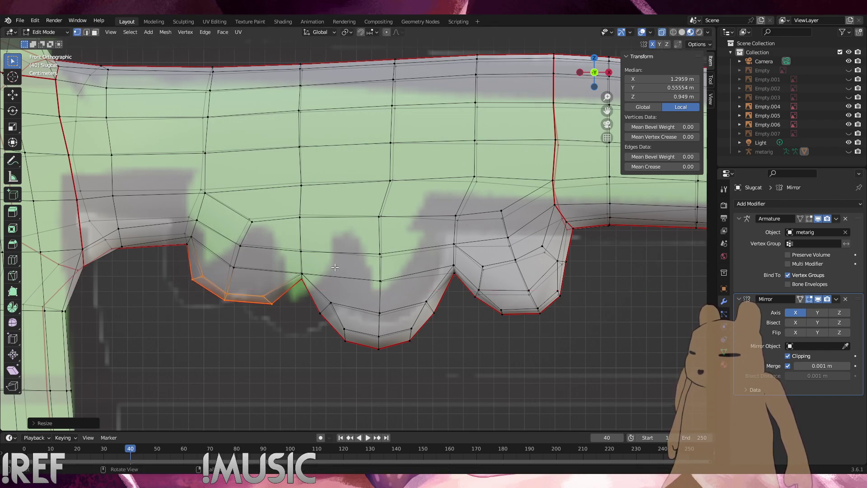
Extrude the leftmost drip's bottom loop downward, scale it to about 0.58, and shift it slightly up and away from the body
key(e)
click(321, 298)
key(s)
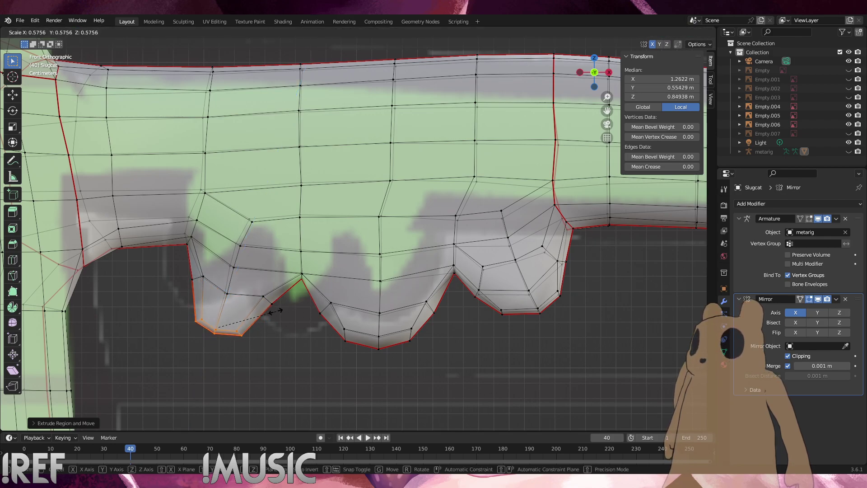
click(276, 311)
key(g)
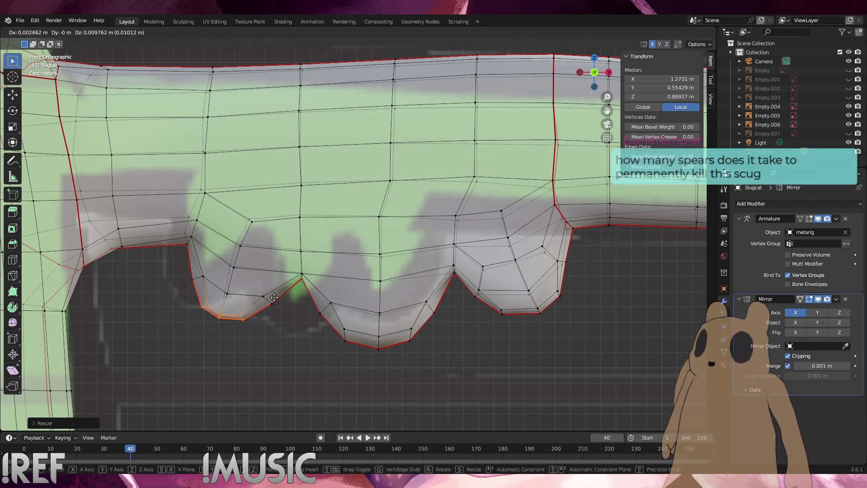
click(274, 298)
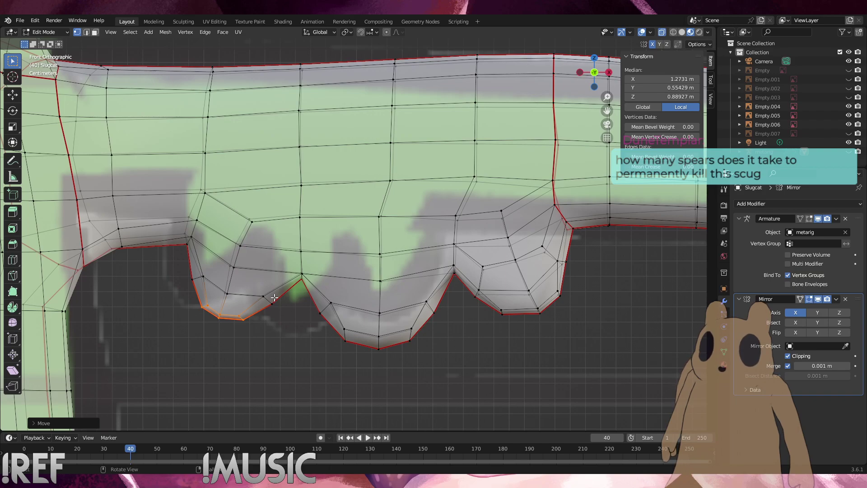
Try to move the leftmost drip's outer front vertex, just above the bottom seam, up and away from the body
scroll(242, 326, up, 4)
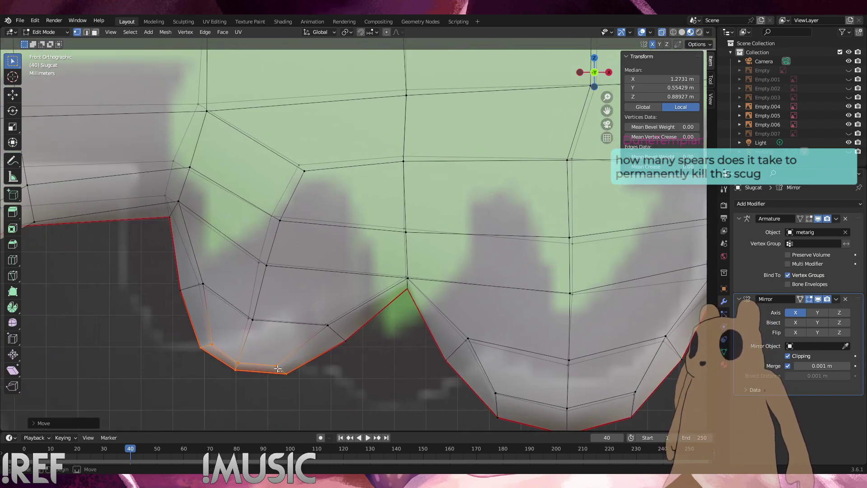
key(h)
key(ctrl+z)
key(h)
key(ctrl+z)
key(g)
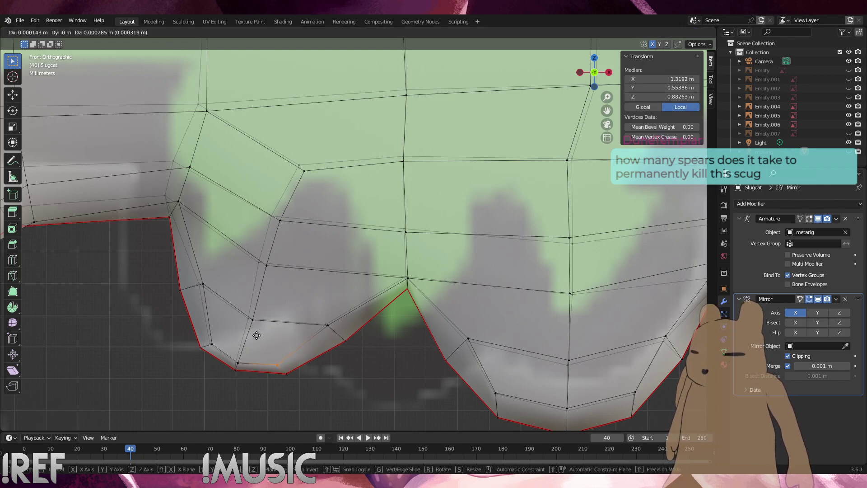
click(258, 330)
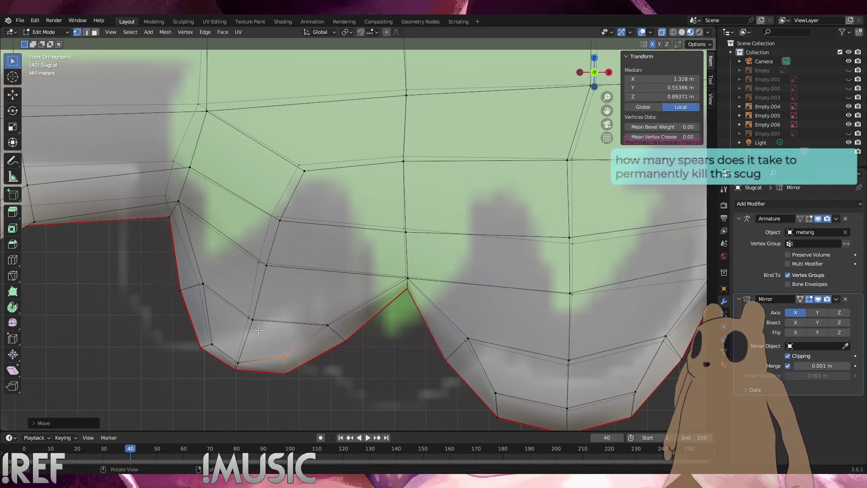
Slide the leftmost drip's front row of three vertices just above the bottom seam upward along its edges
shift+click(244, 365)
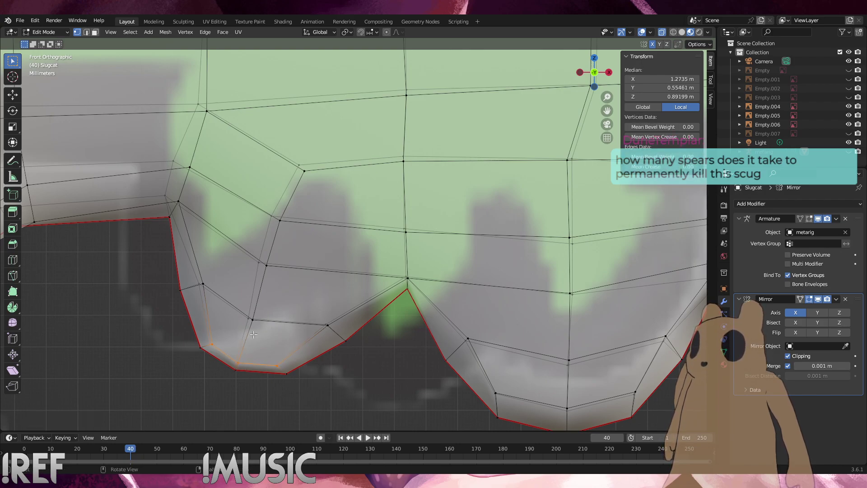
key(g)
key(g)
click(270, 323)
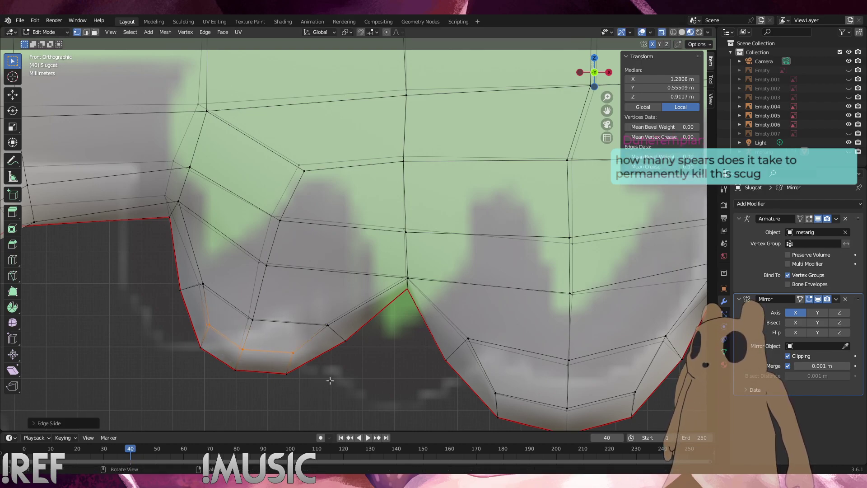
click(329, 379)
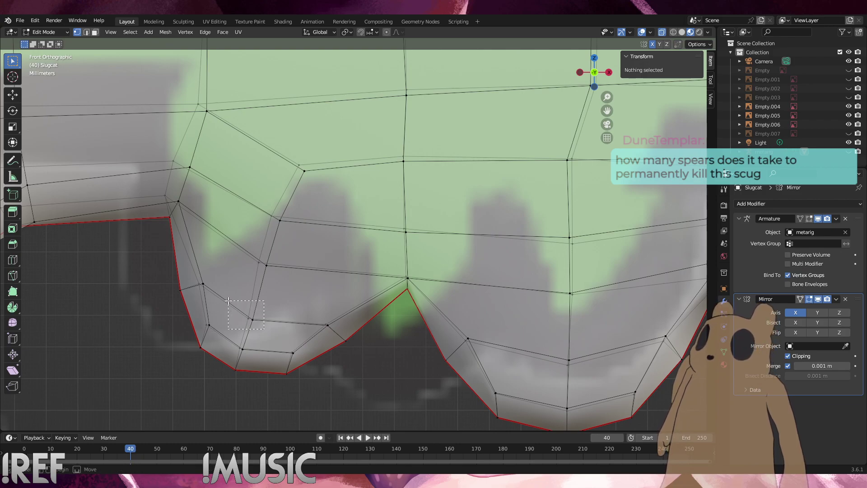
Shift the vertices of the leftmost drip's middle column upward one by one to even out their spacing
drag(230, 301, 230, 302)
key(g)
key(g)
click(243, 244)
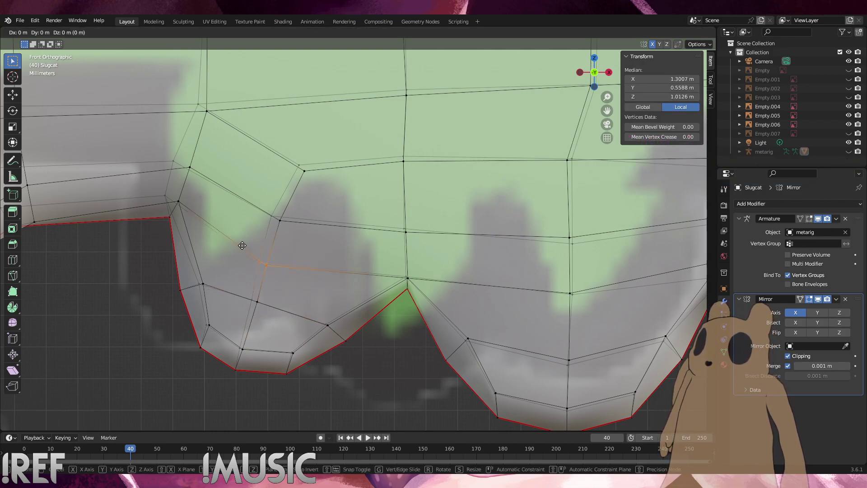
drag(301, 155, 281, 138)
key(g)
click(283, 132)
drag(294, 226, 255, 196)
key(g)
key(g)
click(255, 190)
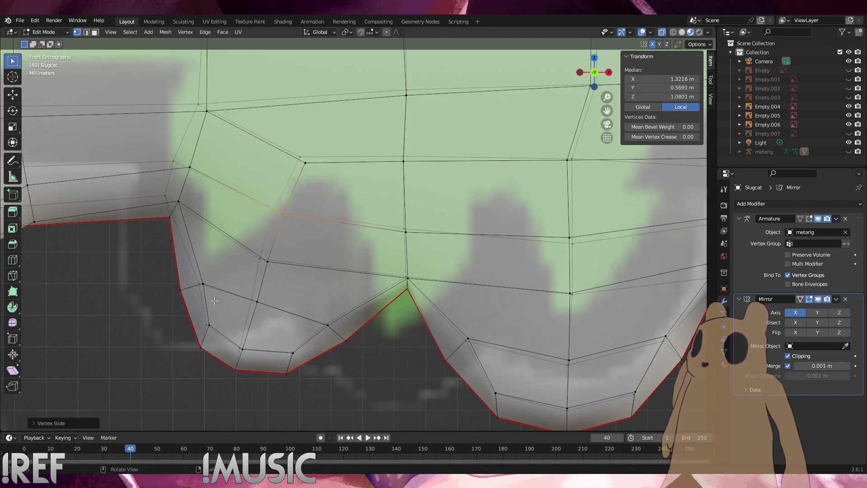
Slide the edge on the leftmost drip's body side upward and nudge the seam corner above it toward the body
drag(214, 300, 166, 265)
key(g)
key(g)
click(169, 242)
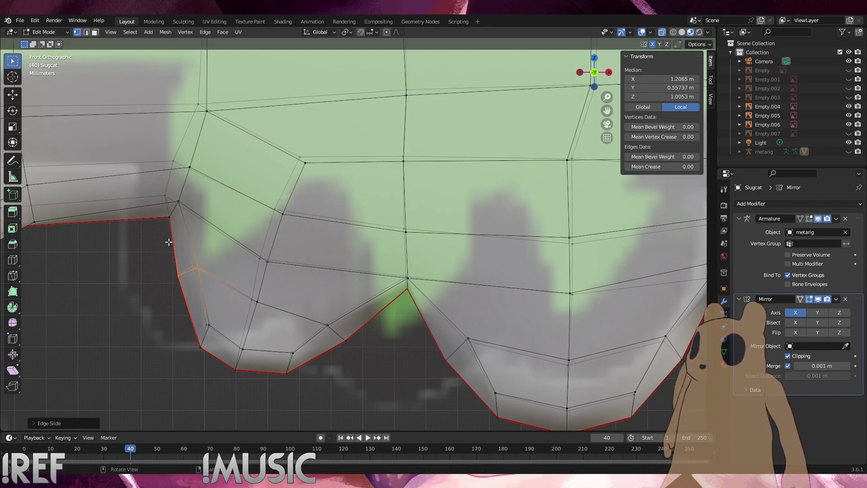
drag(164, 213, 164, 214)
key(g)
click(162, 214)
Slide the short edge on the leftmost drip's outer side up along the seam toward the middle drip
scroll(128, 249, down, 2)
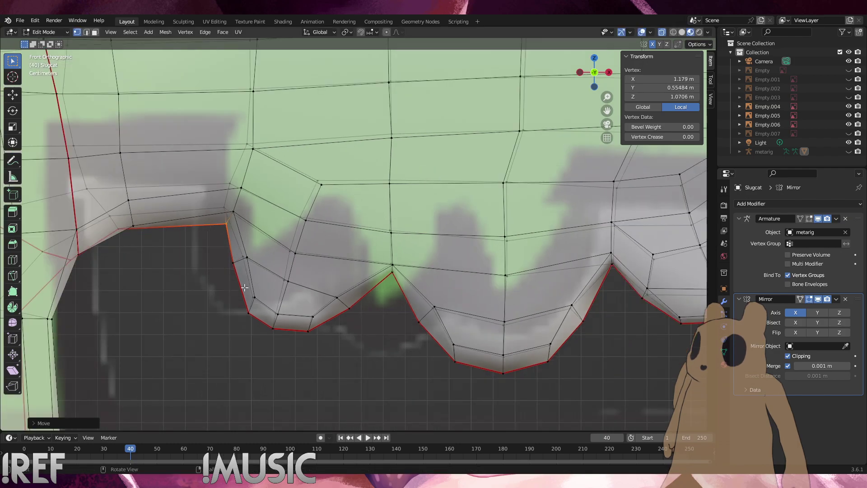
click(303, 299)
click(350, 306)
key(g)
key(g)
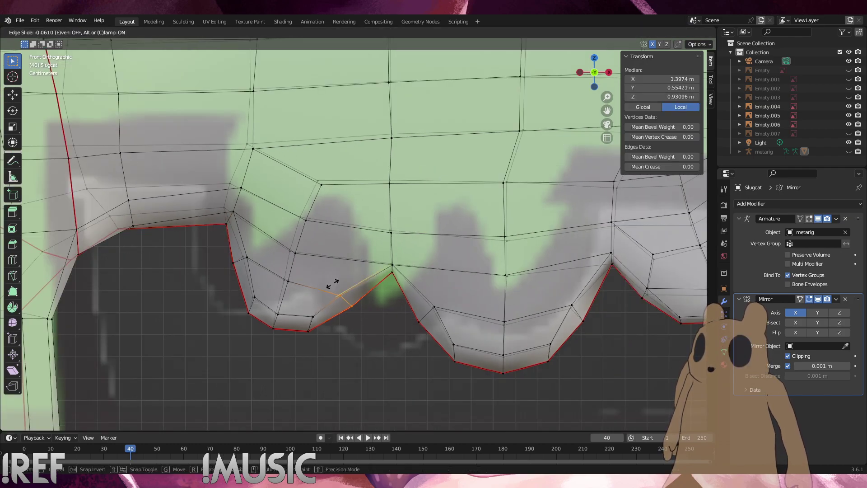
click(320, 286)
Slide the leftmost drip's middle-column vertices slightly away from the body, working upward through the rows
drag(291, 343, 267, 267)
key(g)
key(g)
click(274, 266)
click(295, 253)
key(g)
key(g)
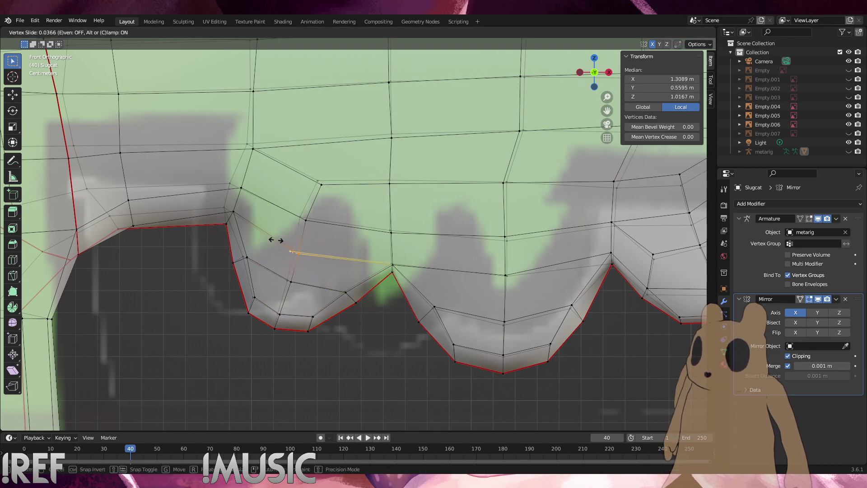
click(296, 225)
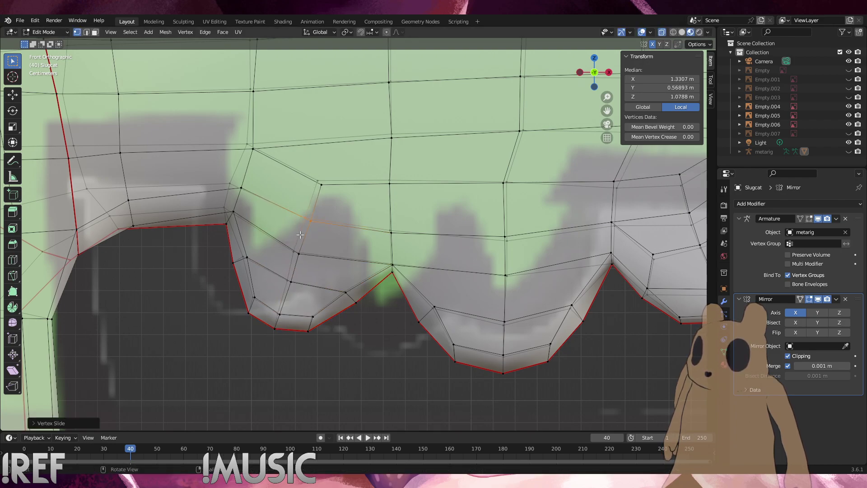
Slide the leftmost drip's outer front vertex, just above the bottom seam, inward toward the drip's centre
click(316, 337)
click(300, 328)
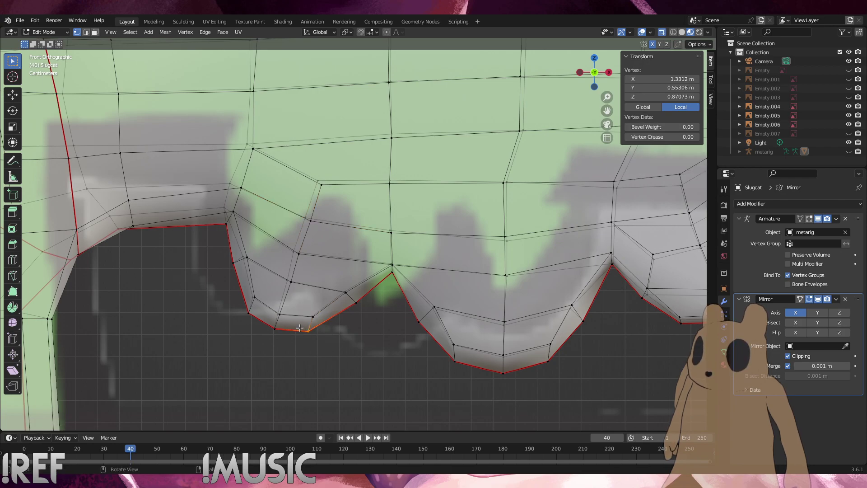
drag(329, 327, 301, 303)
key(g)
key(g)
click(292, 304)
Slide the leftmost drip's body-side and centre vertices just above the bottom seam to even out the row
drag(243, 288, 244, 289)
key(shift+v)
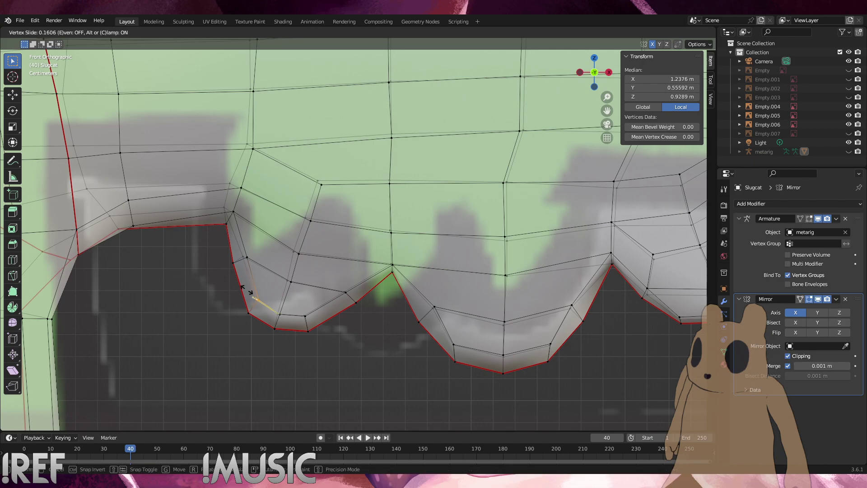
click(248, 291)
drag(290, 338, 264, 306)
key(g)
key(g)
click(266, 303)
click(305, 295)
Turn off X-ray and fatten two vertices on the back of the drip nearest the body
middle_drag(299, 288, 416, 196)
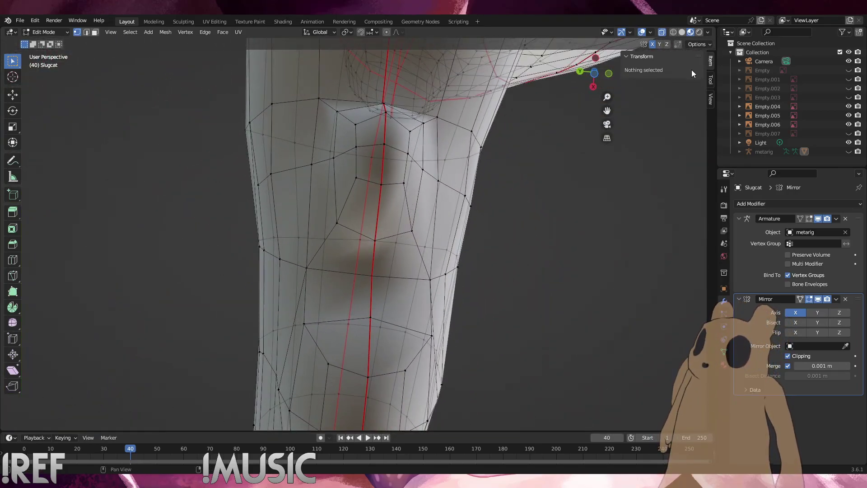
click(666, 31)
scroll(362, 322, down, 4)
middle_drag(362, 322, 412, 197)
click(374, 207)
shift+click(363, 202)
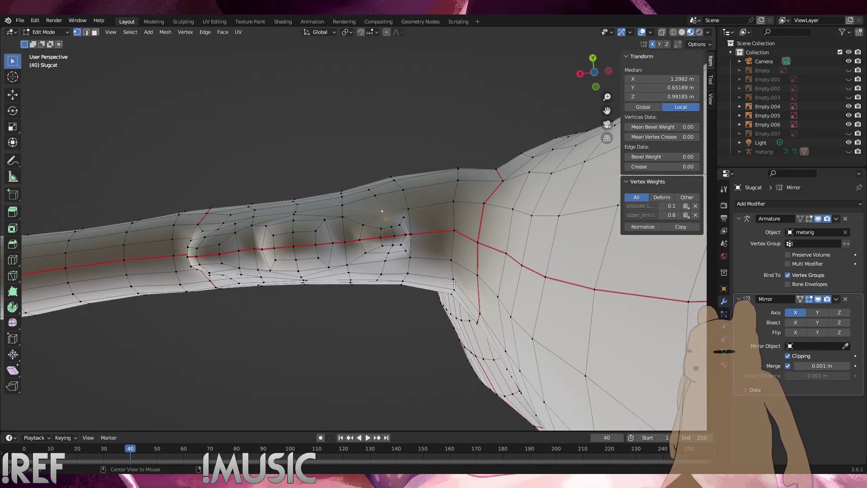
key(alt+s)
click(421, 263)
Fatten two vertices on the back of the outermost drip by about 0.015 m, and push one of them out further
middle_drag(421, 263, 531, 184)
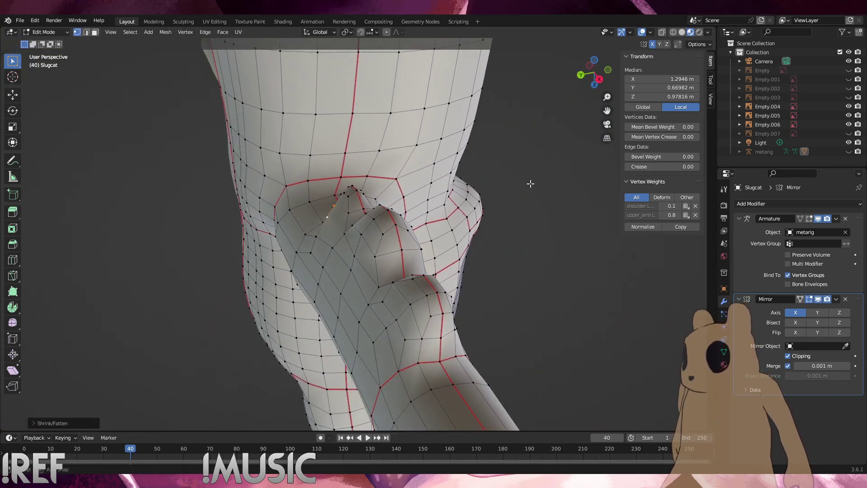
click(470, 321)
click(398, 321)
shift+click(387, 328)
middle_drag(447, 304, 452, 276)
key(alt+s)
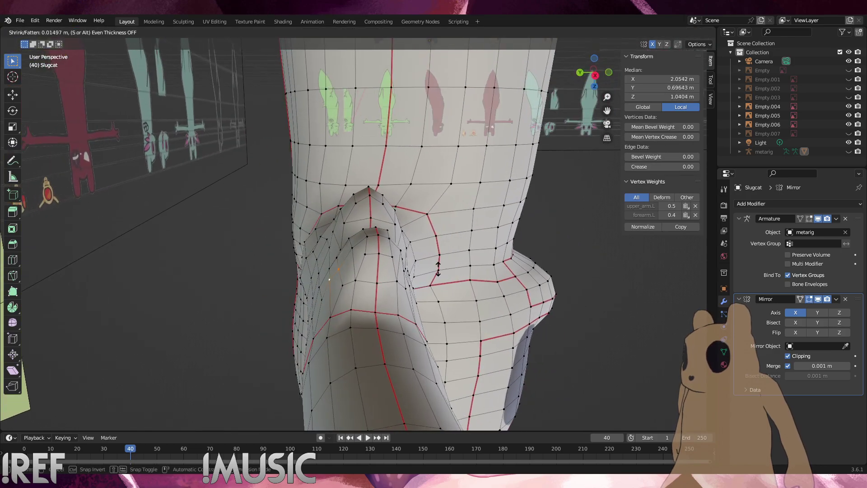
click(438, 270)
click(339, 271)
key(alt+s)
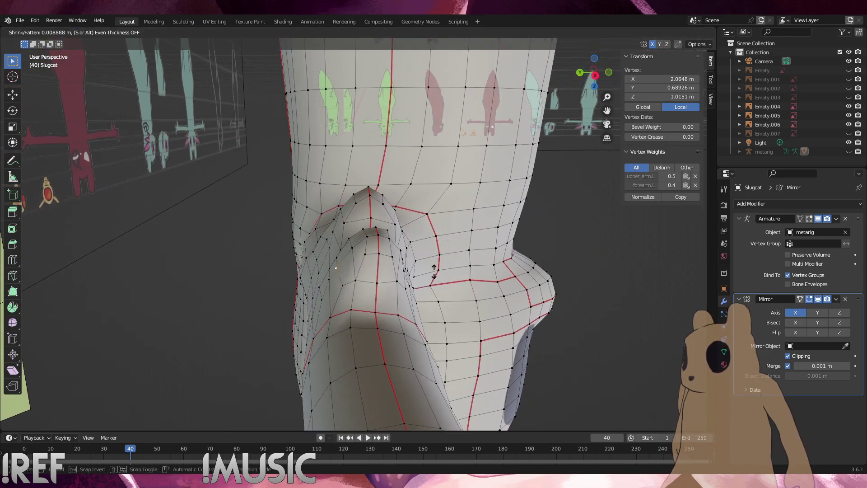
click(446, 279)
Slide the two fattened vertices on the back of the outermost drip along their edges to smooth the surface
middle_drag(446, 279, 375, 280)
key(g)
key(g)
click(375, 281)
click(332, 270)
key(g)
key(g)
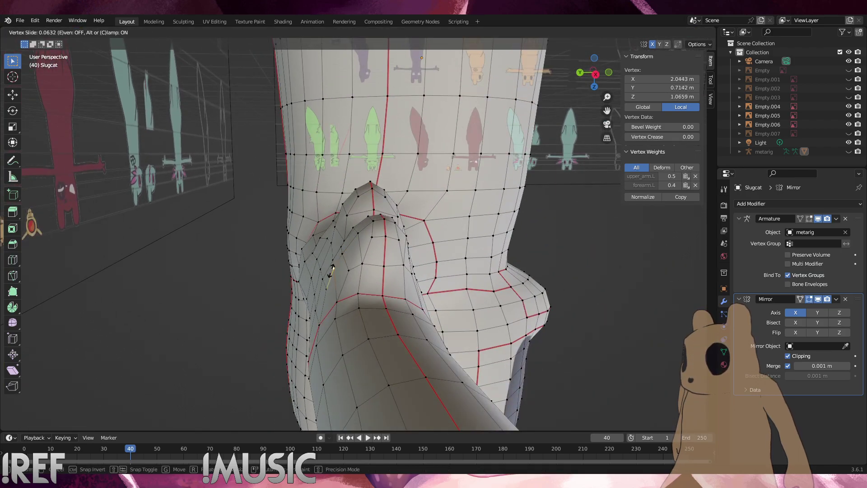
click(333, 271)
click(436, 277)
Slide a vertex on the back of the arm beside the drip nearest the body
middle_drag(436, 276, 546, 341)
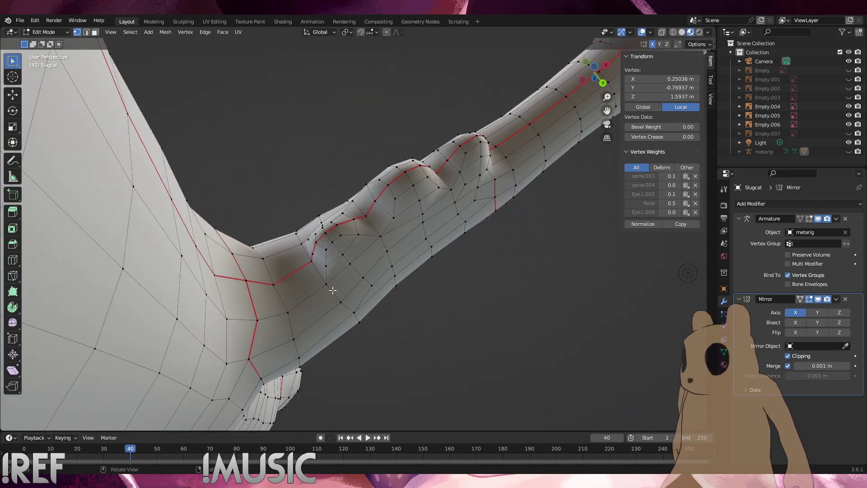
click(333, 291)
key(g)
key(g)
click(328, 284)
click(331, 261)
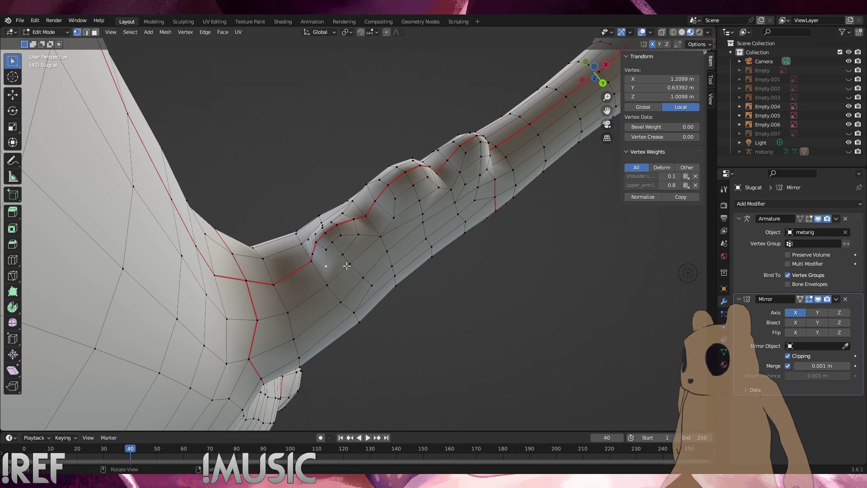
click(507, 300)
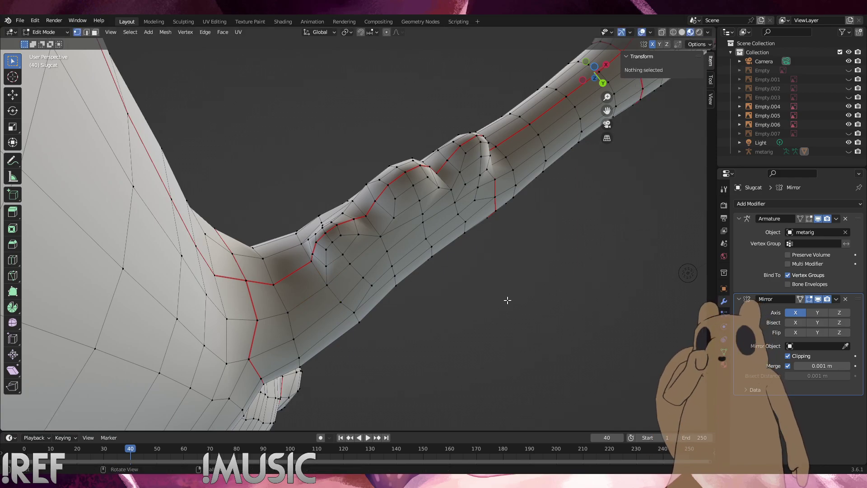
Fatten two neighbouring vertices on the front of the outermost drip slightly outward
mouse_move(446, 258)
middle_down()
mouse_move(527, 311)
mouse_move(631, 334)
mouse_move(460, 264)
middle_up()
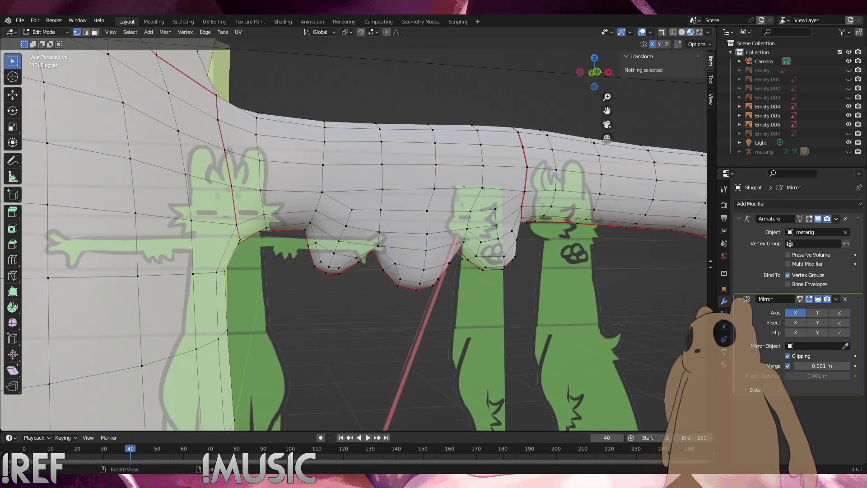
middle_drag(552, 263, 497, 165)
click(496, 168)
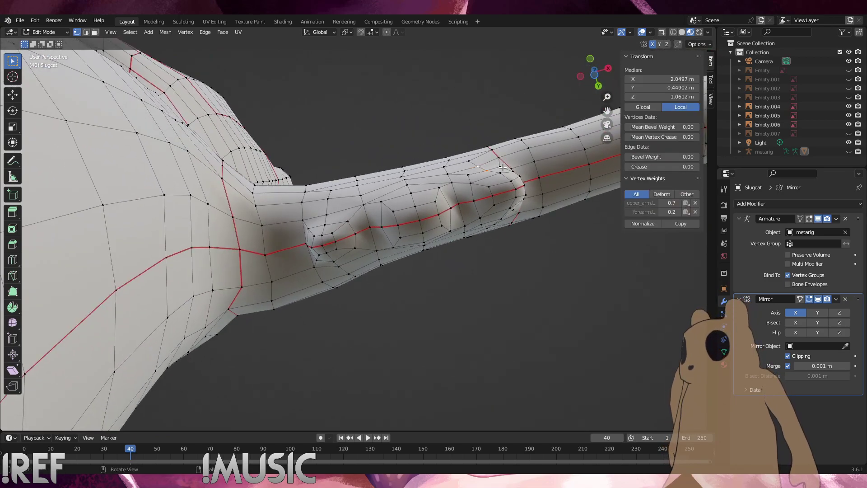
key(alt+s)
click(525, 163)
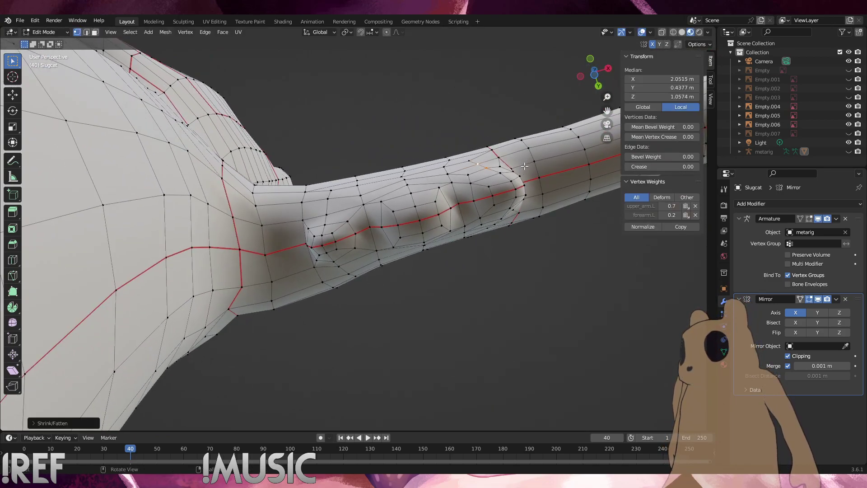
Fatten a column of three vertices on the front of the drip nearest the body by about 0.01 m
click(325, 216)
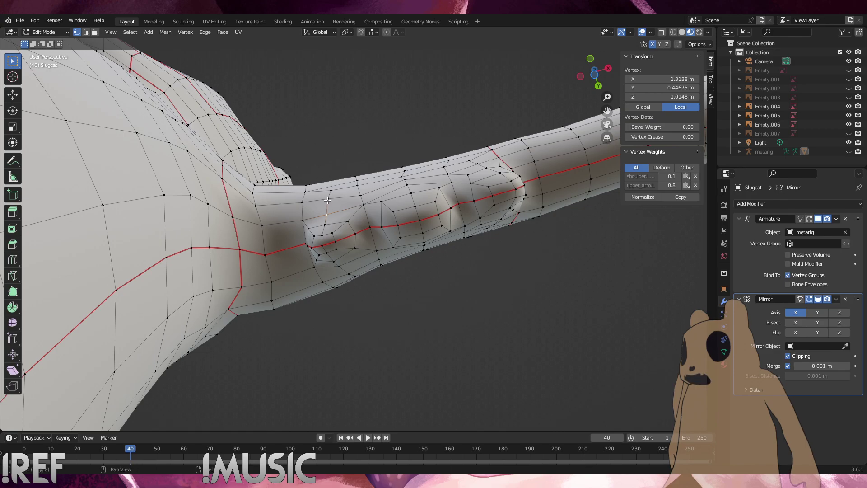
shift+click(327, 202)
middle_drag(327, 202, 334, 226)
shift+click(329, 225)
key(alt+s)
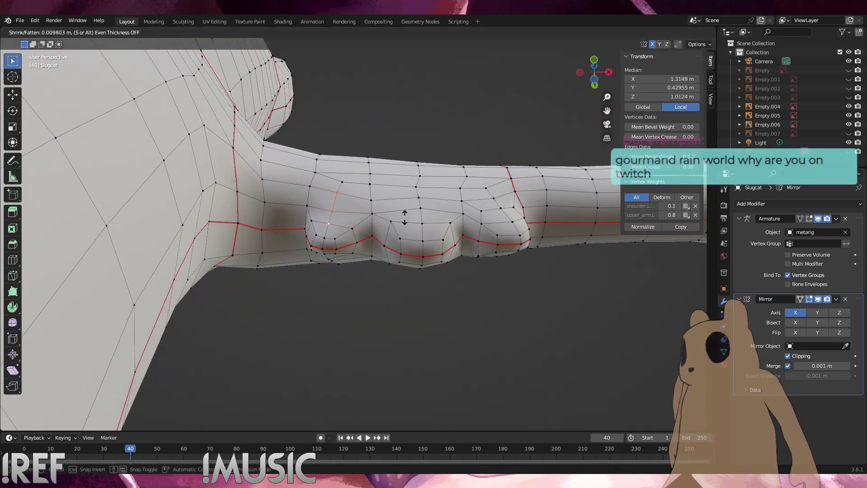
click(405, 218)
click(457, 303)
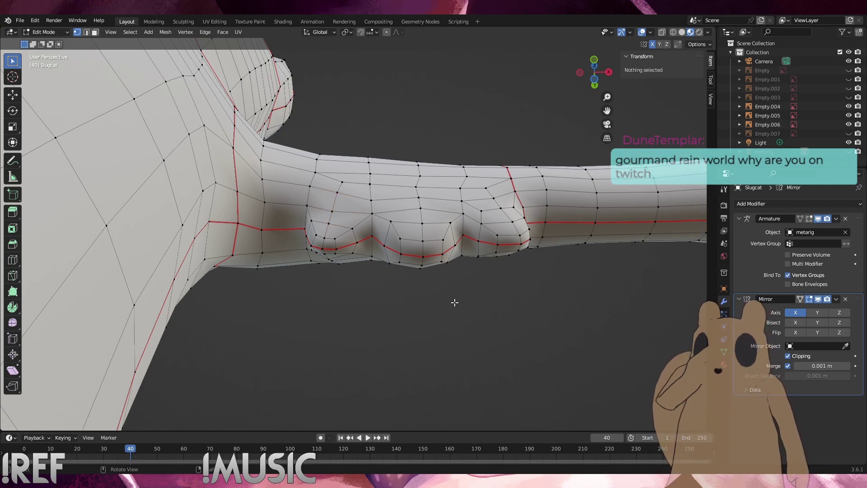
Fatten two neighbouring vertices around the arm's drips slightly outward
middle_drag(365, 244, 210, 254)
click(316, 198)
shift+click(320, 183)
key(alt+s)
click(329, 178)
key(alt+a)
Slide the three connected vertices where the drip nearest the body meets the underarm seam
shift+click(415, 221)
shift+click(405, 211)
shift+click(390, 191)
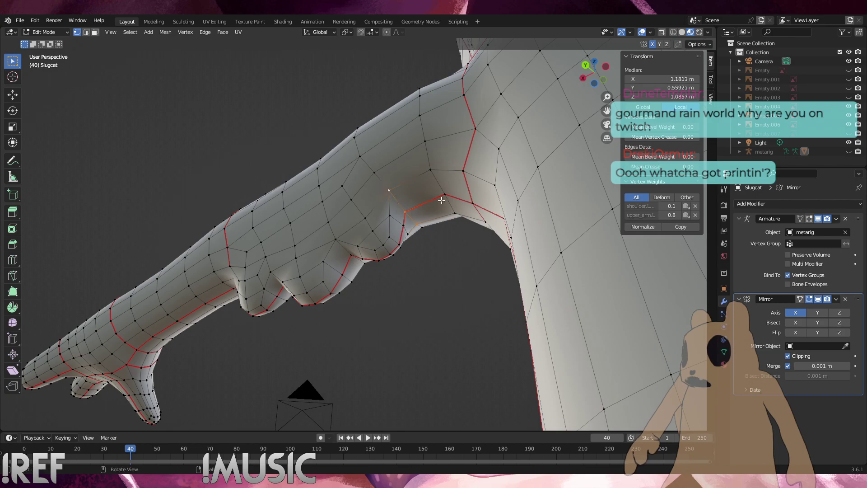
key(g)
key(g)
click(445, 198)
click(424, 251)
middle_drag(425, 250, 456, 284)
middle_drag(434, 254, 508, 257)
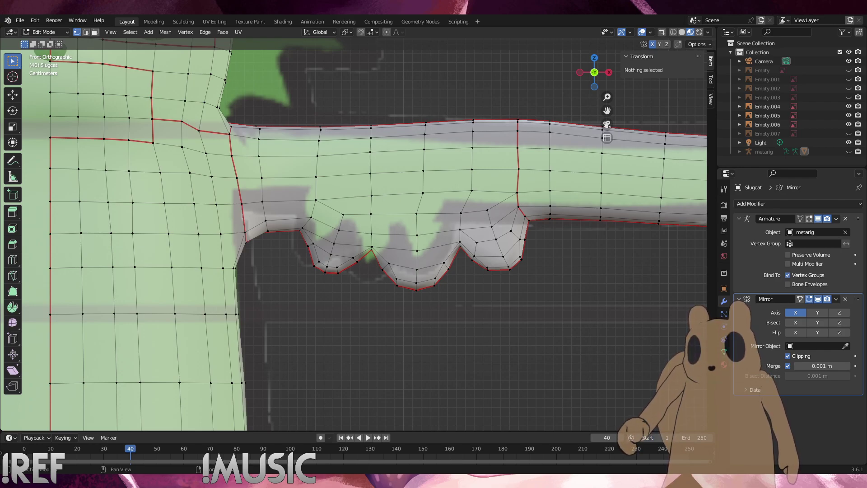
Inspect the whole Slugcat model from the side and the arm's hanging drips from the front
scroll(452, 248, down, 10)
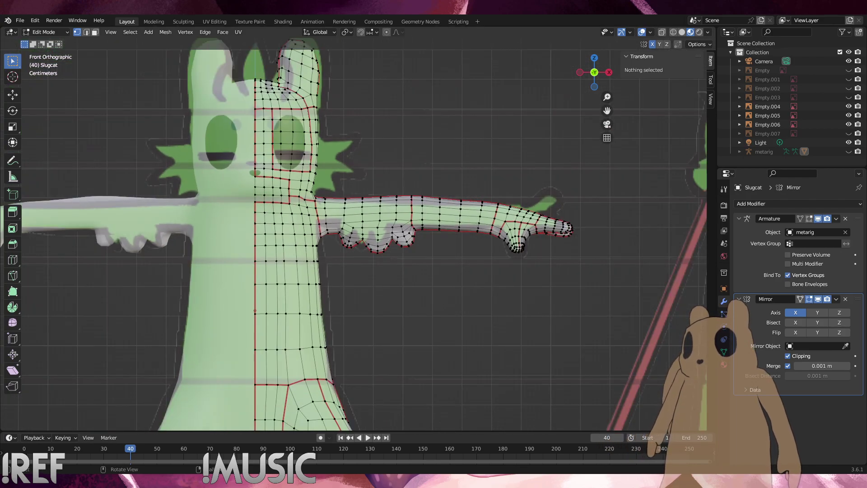
middle_drag(449, 237, 321, 349)
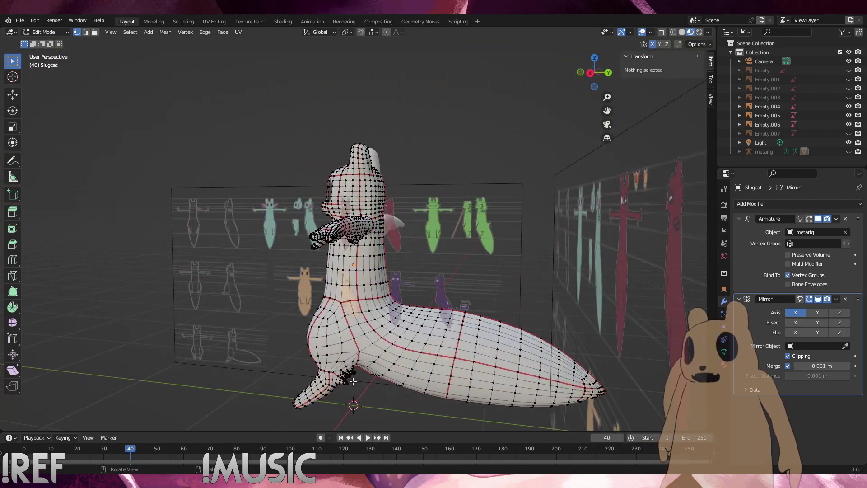
scroll(353, 382, up, 7)
shift+middle_drag(353, 383, 367, 335)
alt+scroll(434, 181, up, 1)
scroll(423, 181, down, 4)
scroll(367, 335, up, 9)
shift+middle_drag(134, 283, 419, 295)
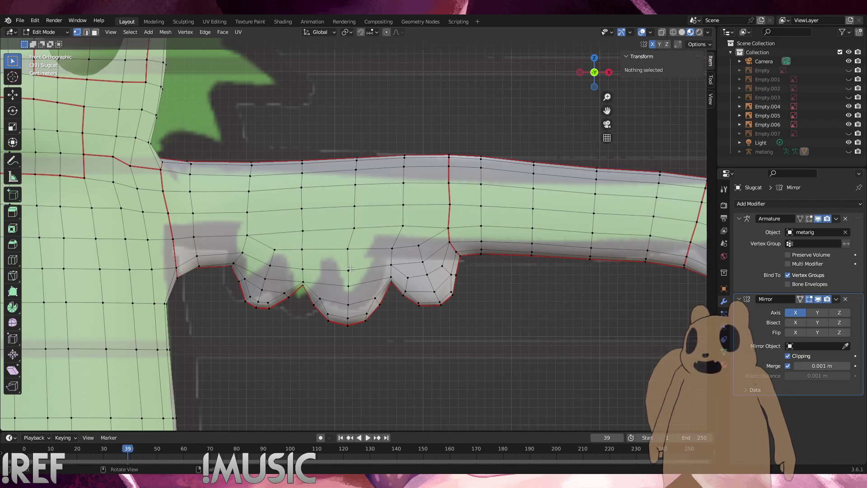
scroll(281, 302, up, 2)
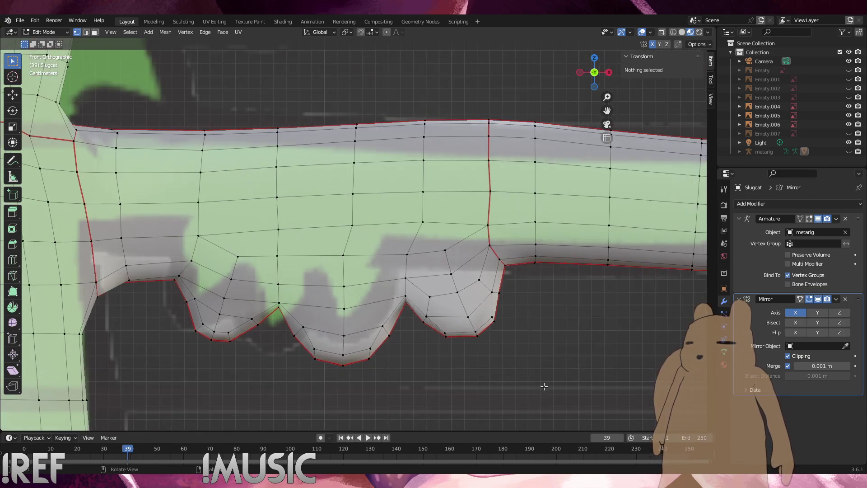
Turn on X-ray and rotate and shift the outermost drip's vertices slightly toward the body
click(661, 33)
drag(568, 389, 176, 289)
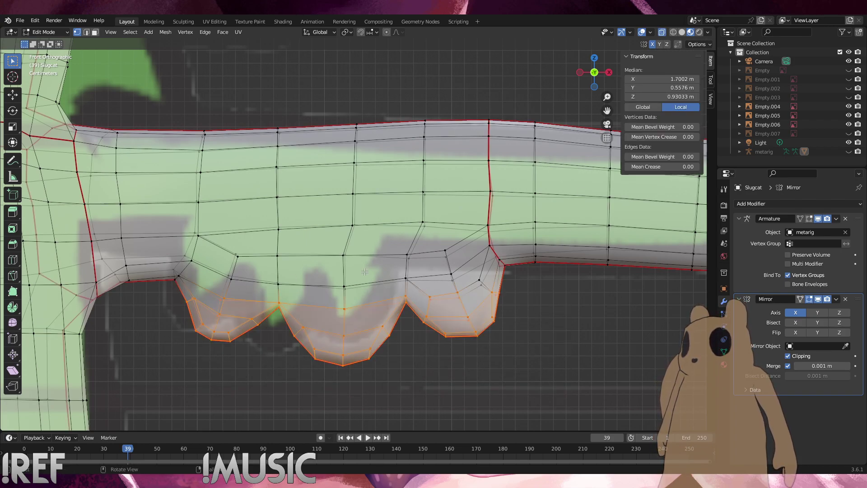
click(534, 359)
drag(531, 355, 422, 277)
shift+drag(538, 324, 485, 272)
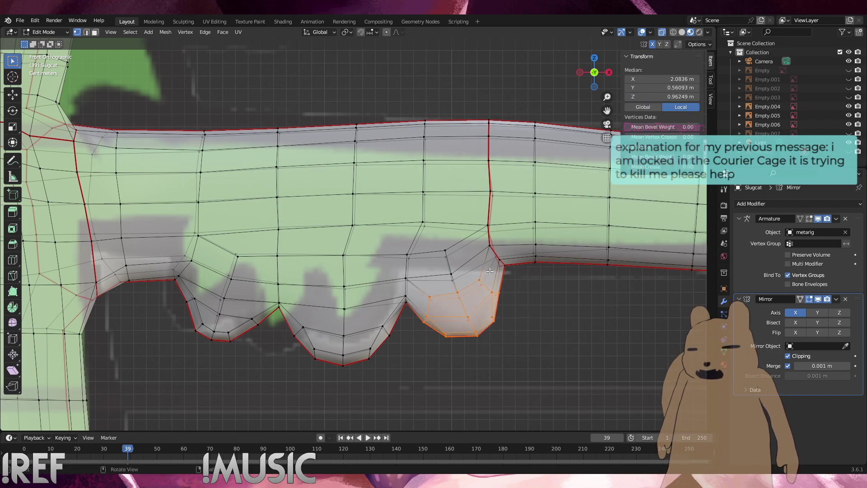
key(r)
click(575, 270)
key(g)
click(575, 272)
key(r)
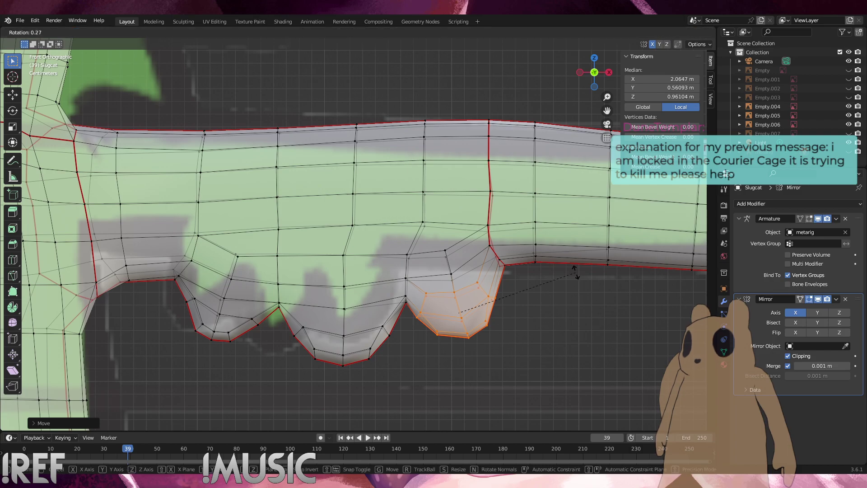
right_click(580, 277)
Rotate the middle drip's vertices slightly and shift them up and toward the body
drag(419, 378, 289, 301)
drag(399, 384, 275, 295)
shift+drag(409, 305, 401, 274)
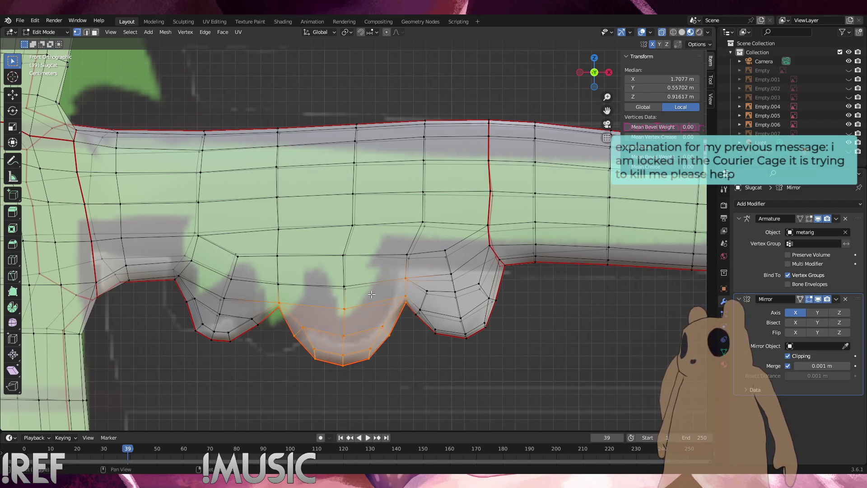
key(r)
click(546, 275)
key(g)
click(542, 277)
key(r)
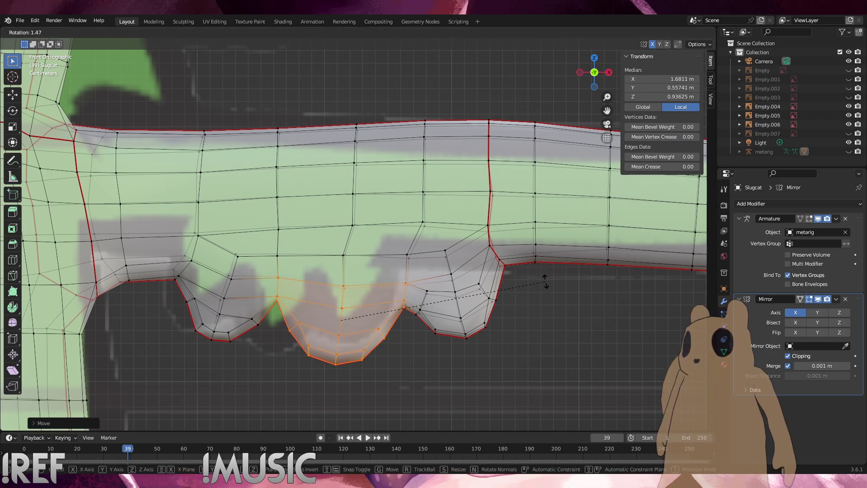
right_click(548, 285)
Lower the vertices at the notch between the middle drip and the drip nearest the body along Z
drag(294, 310, 263, 274)
key(g)
key(z)
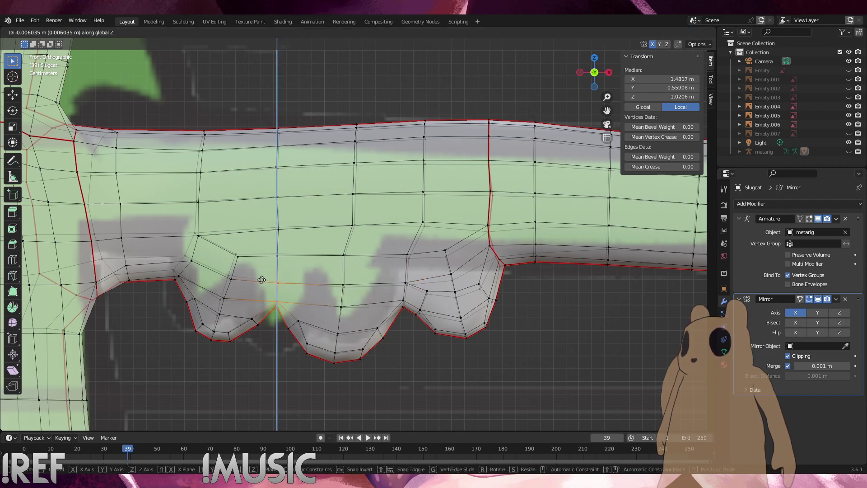
click(260, 284)
Rotate and reposition all the vertices of the drip nearest the body in small increments
drag(267, 359, 177, 288)
key(r)
click(401, 271)
key(g)
click(401, 270)
key(r)
click(400, 286)
key(g)
click(400, 283)
Rotate and shift the lower vertices of the drip nearest the body
drag(261, 351, 176, 294)
key(r)
click(363, 298)
key(g)
click(358, 295)
Nudge the upper body-side and central vertices of the drip nearest the body
click(180, 290)
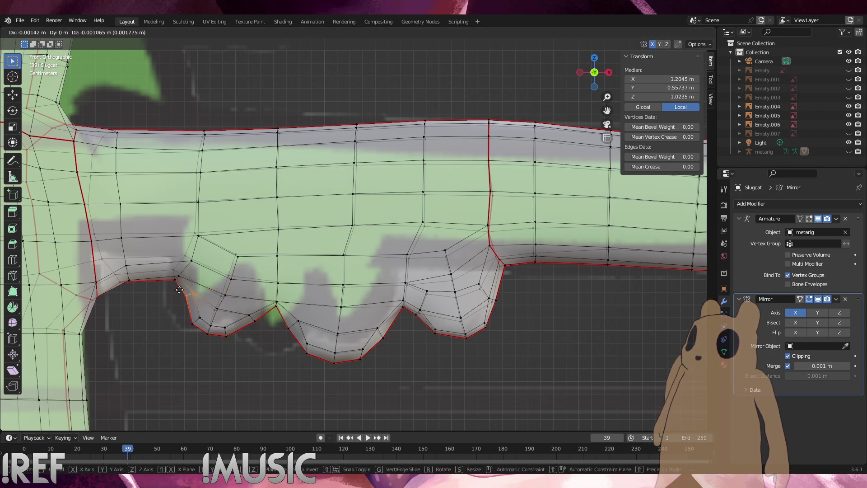
drag(234, 302, 218, 290)
key(g)
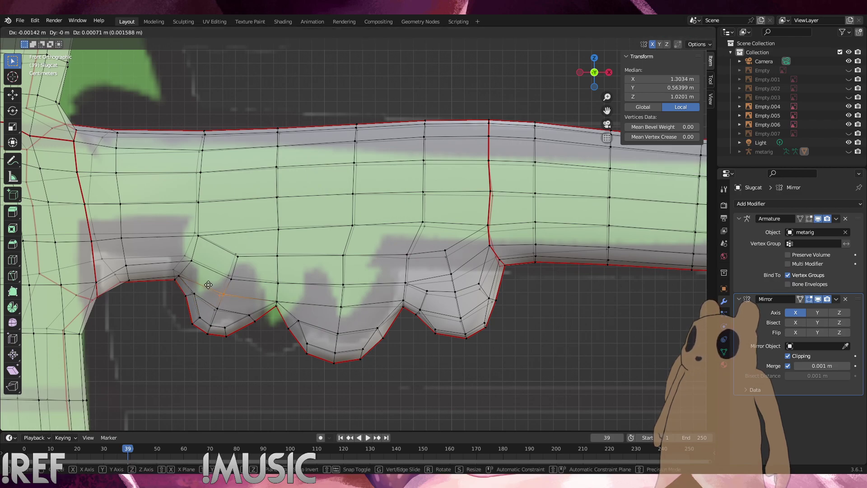
click(216, 290)
Select the outermost drip's tip and outer side vertices and rotate and shift them slightly
click(513, 344)
drag(521, 347, 415, 301)
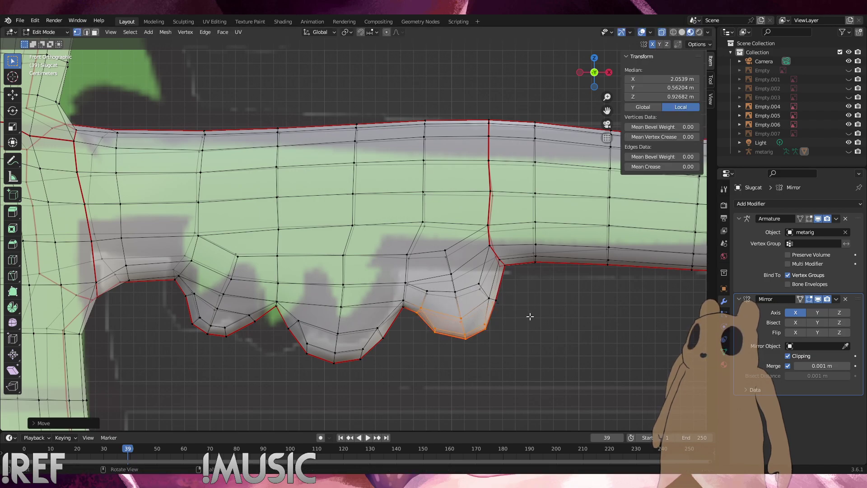
shift+drag(526, 349, 463, 296)
key(r)
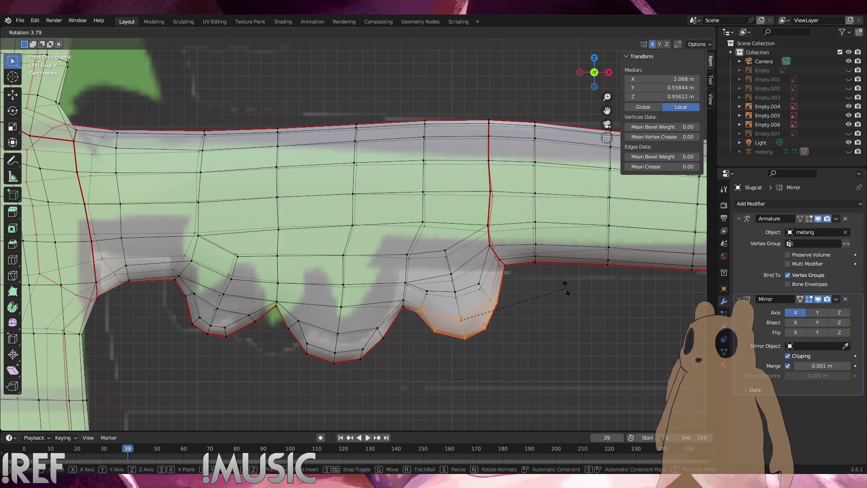
click(565, 286)
key(g)
click(564, 288)
key(r)
click(567, 295)
Nudge the vertices across the outer and central part of the outermost drip toward the body
click(507, 310)
drag(513, 321, 451, 286)
key(g)
click(476, 292)
key(g)
click(451, 287)
Reposition the vertices on the body-facing side of the outermost drip near its notch
drag(466, 327, 405, 299)
key(g)
click(450, 303)
key(g)
click(406, 300)
click(560, 322)
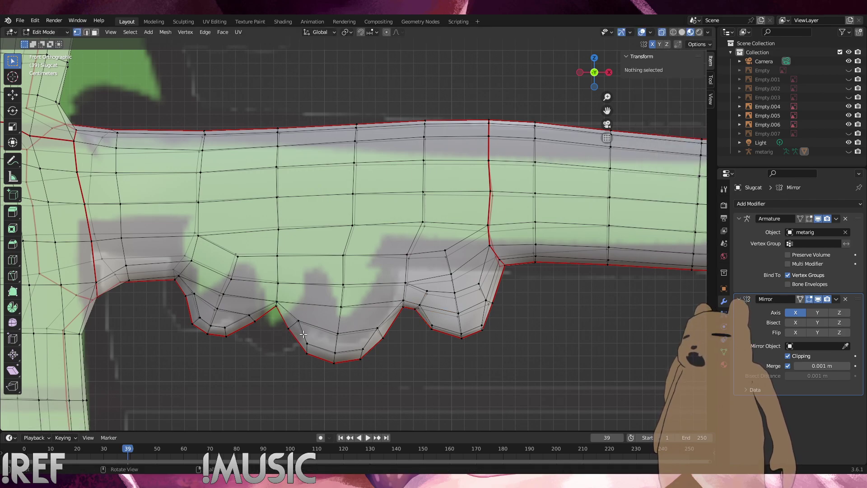
Rotate and shift the middle drip's lower vertices and nudge the notch vertices on its body-facing side
drag(401, 379, 281, 312)
key(r)
click(456, 294)
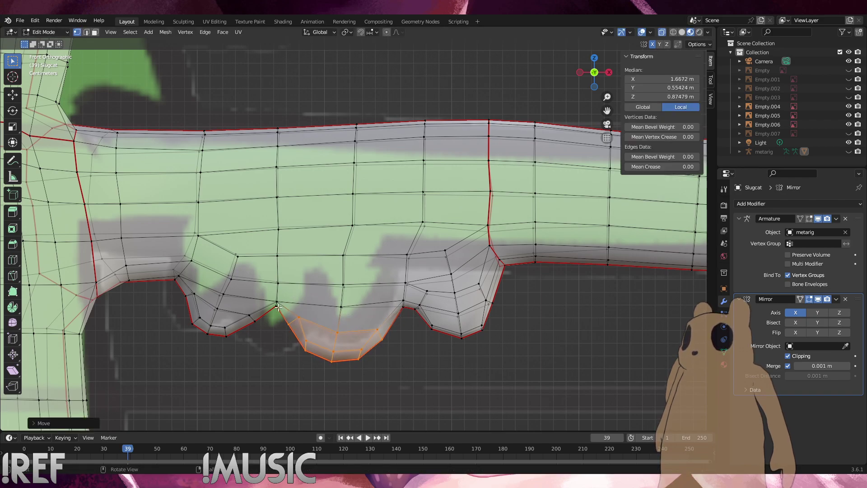
click(268, 296)
key(g)
click(264, 298)
Try to move the vertices between the notch and the body-facing side of the middle drip
drag(298, 326, 259, 309)
key(g)
click(263, 306)
key(ctrl+z)
Rotate and nudge the vertices on the body-facing side of the middle drip
drag(306, 331, 280, 312)
key(r)
click(316, 308)
key(g)
click(312, 304)
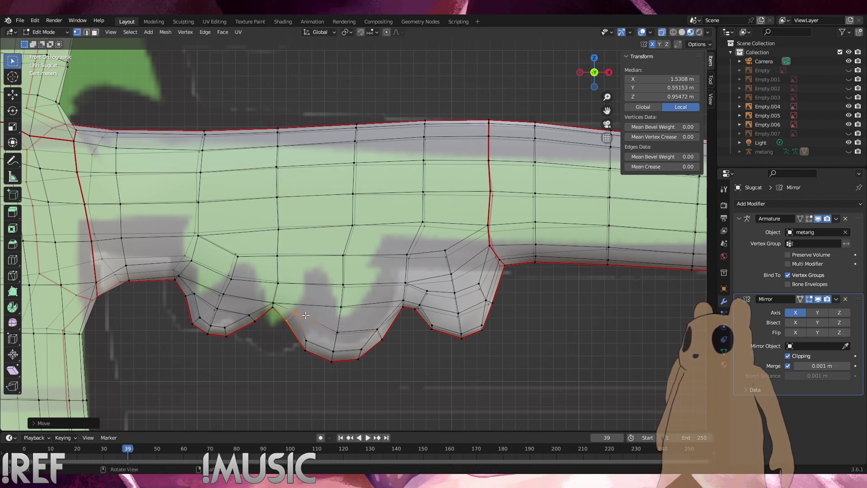
click(299, 314)
key(g)
click(298, 316)
Fine-tune the vertices around the notch between the middle drip and the drip nearest the body
drag(298, 329, 279, 309)
key(g)
click(277, 308)
key(ctrl+z)
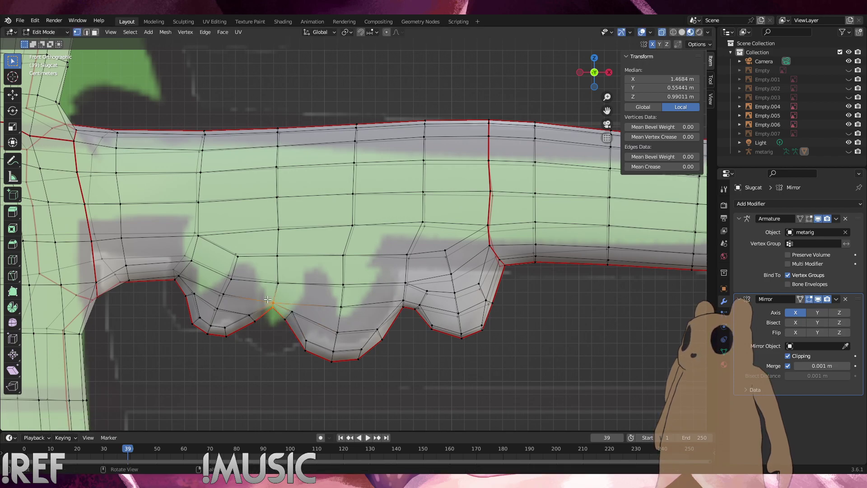
key(g)
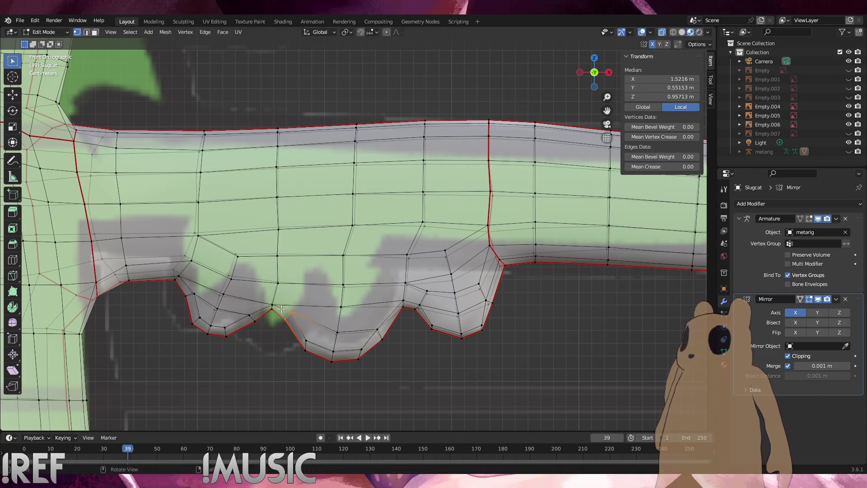
click(277, 312)
Shift the lower vertices of the middle drip slightly toward the body
drag(384, 375, 304, 323)
key(g)
click(363, 320)
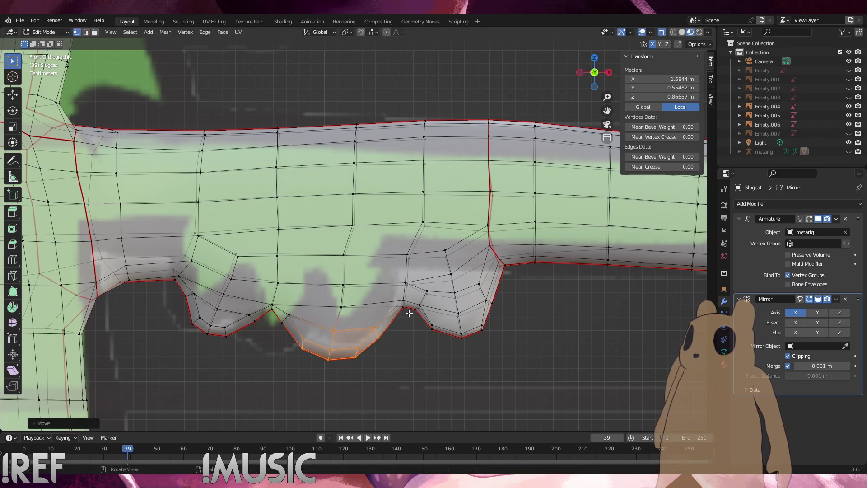
Reposition the vertices above and at the notch between the middle and outermost drips
click(405, 283)
key(g)
click(397, 290)
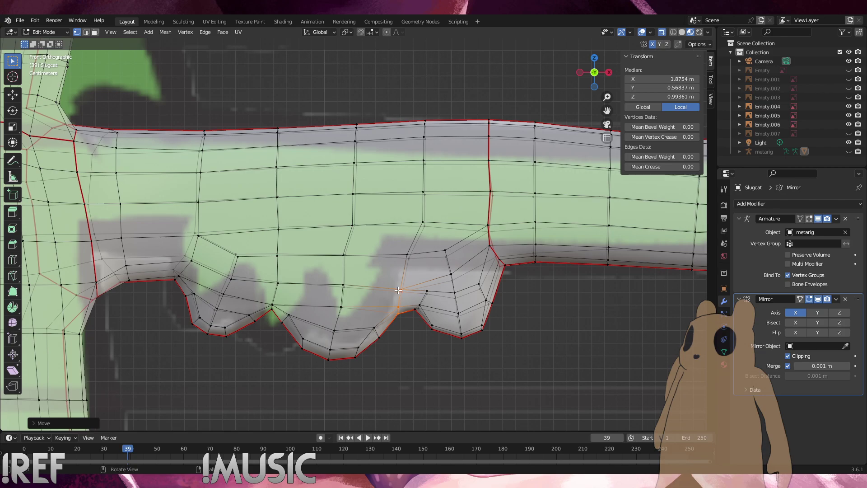
click(398, 289)
key(g)
click(394, 277)
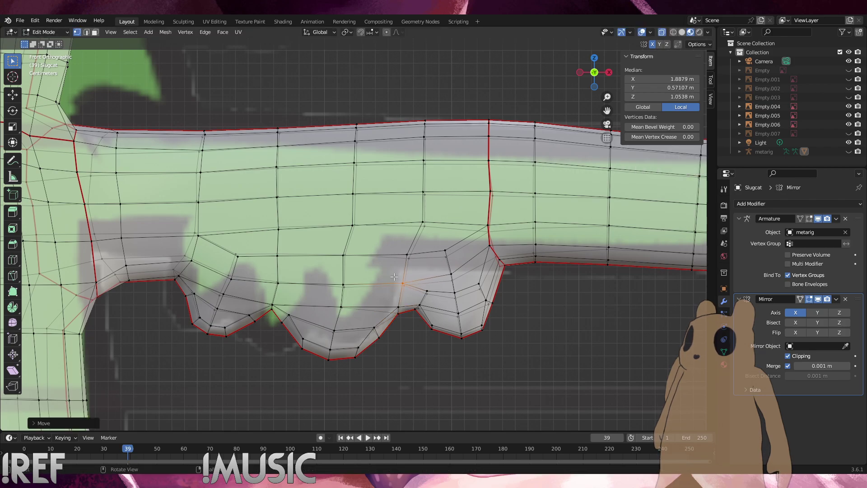
drag(431, 316, 414, 284)
key(g)
click(414, 285)
Nudge the vertices on the outer side of the middle drip and clear the selection
drag(396, 353, 367, 326)
drag(408, 379, 350, 320)
key(g)
click(351, 321)
click(411, 364)
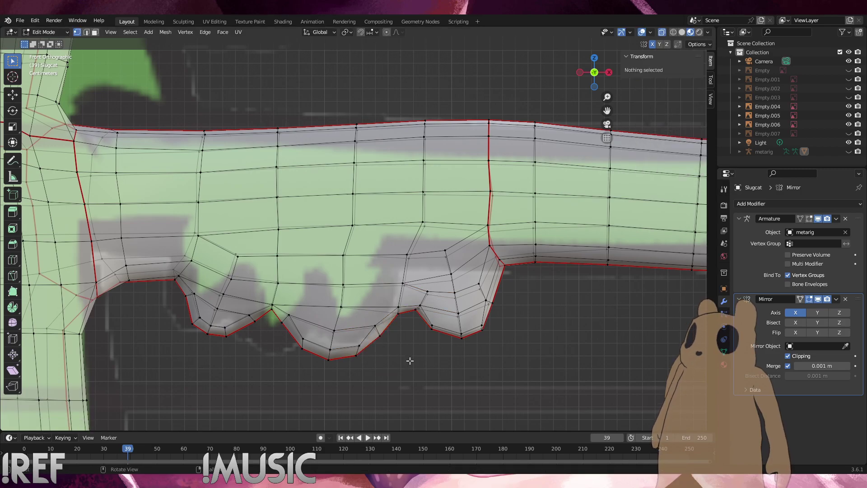
Slide the central vertices of the middle drip along their edges in front view
scroll(407, 343, down, 2)
mouse_move(398, 291)
middle_down()
mouse_move(399, 194)
mouse_move(388, 303)
middle_up()
key(KP_1)
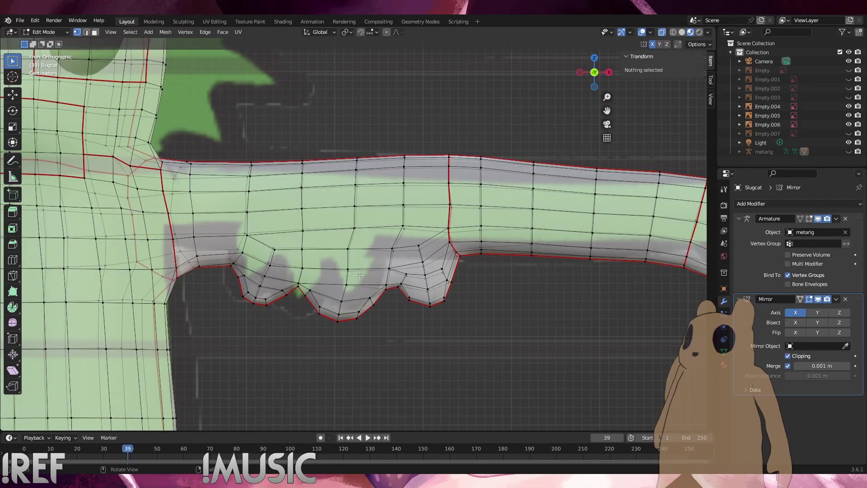
click(347, 269)
key(g)
key(g)
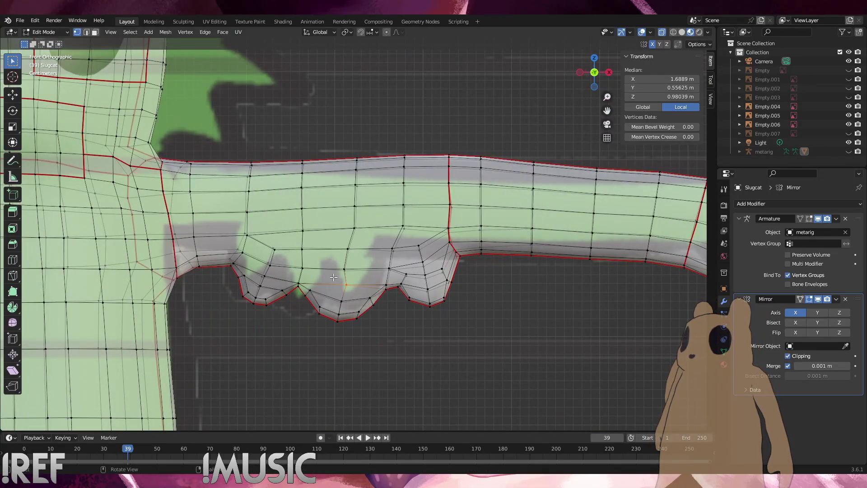
click(330, 276)
Slide the arm vertices directly above the middle drip along their edges and clear the selection
click(412, 312)
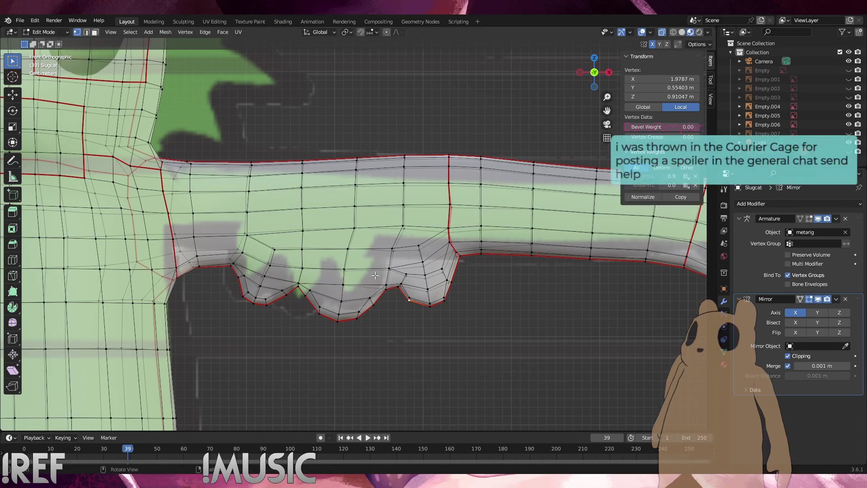
drag(366, 239, 339, 219)
key(g)
key(g)
click(338, 224)
key(alt+a)
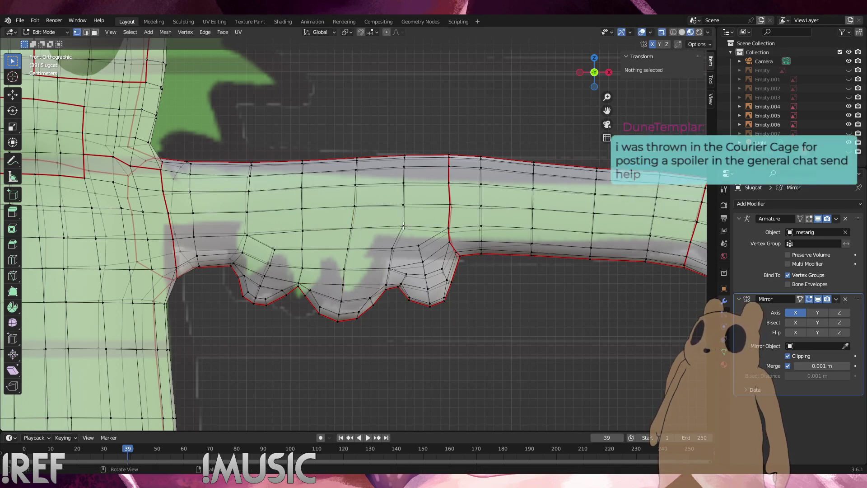
Slide the arm vertices above the notch between the middle drip and the drip nearest the body
click(311, 256)
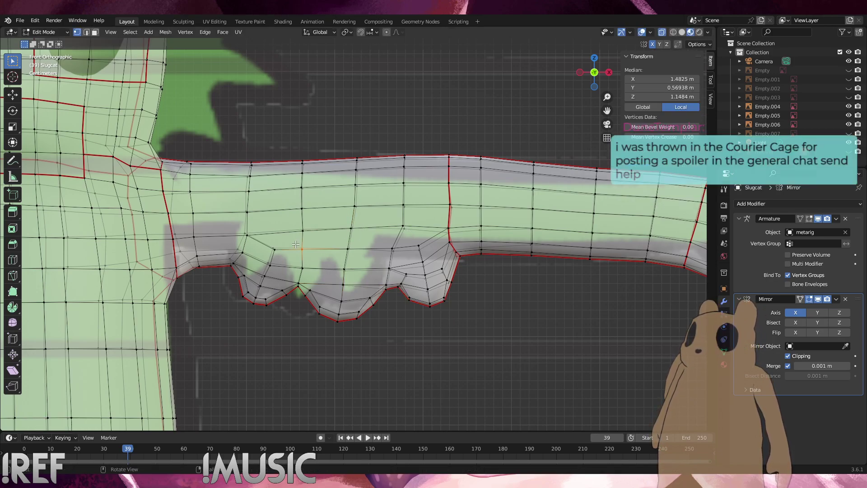
key(g)
key(g)
click(321, 289)
key(alt+a)
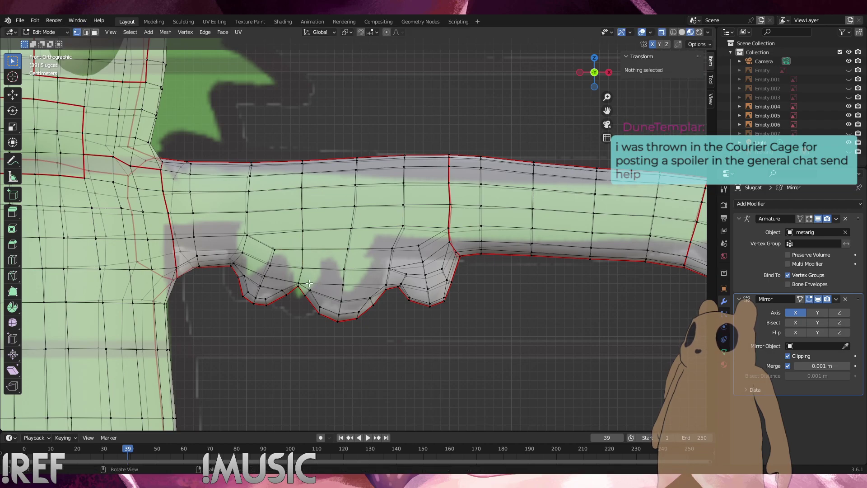
Raise the vertices at the notch between the middle drip and the drip nearest the body slightly
scroll(306, 294, up, 3)
click(248, 310)
key(g)
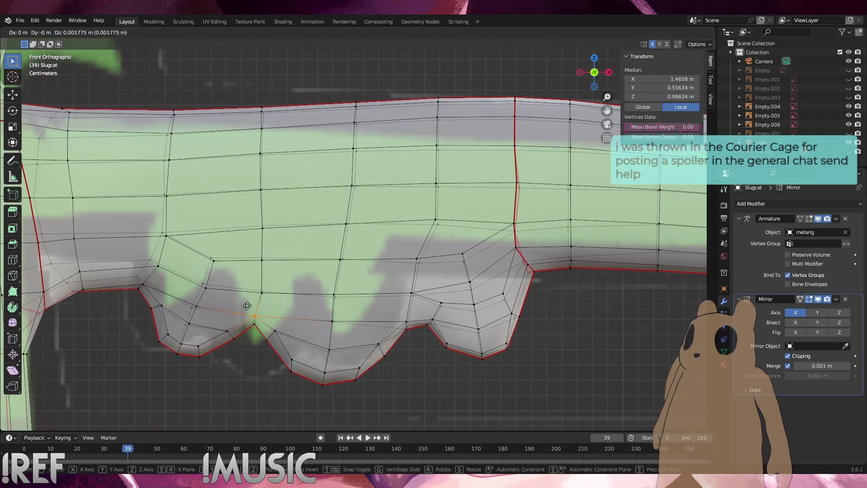
click(247, 305)
key(alt+a)
Nudge the outer vertex at the bottom of the notch between the middle and outermost drips
click(428, 324)
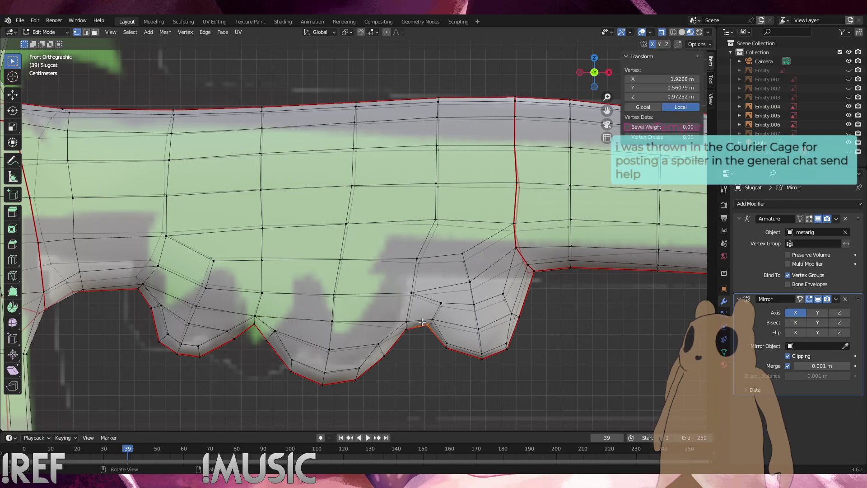
key(g)
click(421, 324)
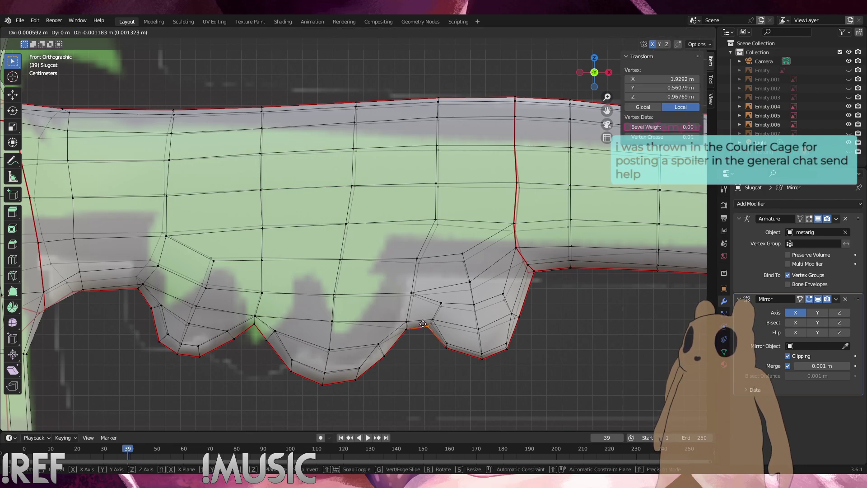
key(alt+a)
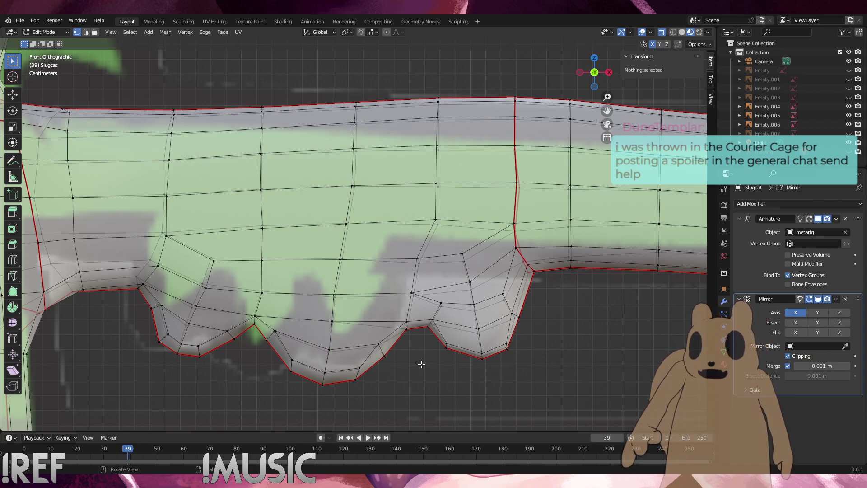
Adjust the remaining vertices around the notch between the middle and outermost drips and clear the selection
click(431, 315)
key(g)
click(428, 310)
click(412, 328)
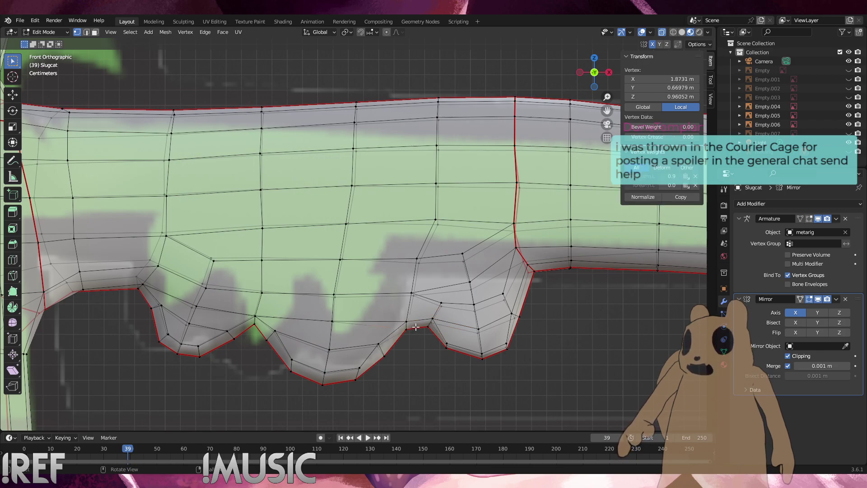
key(g)
click(417, 319)
click(384, 356)
click(447, 392)
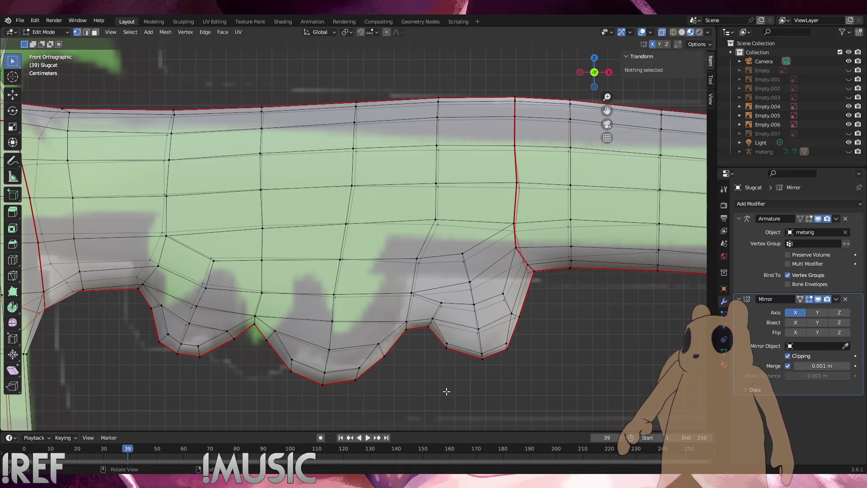
Nudge the body-side corner vertices and the lowest vertex at the tip of the outermost drip
click(447, 346)
key(g)
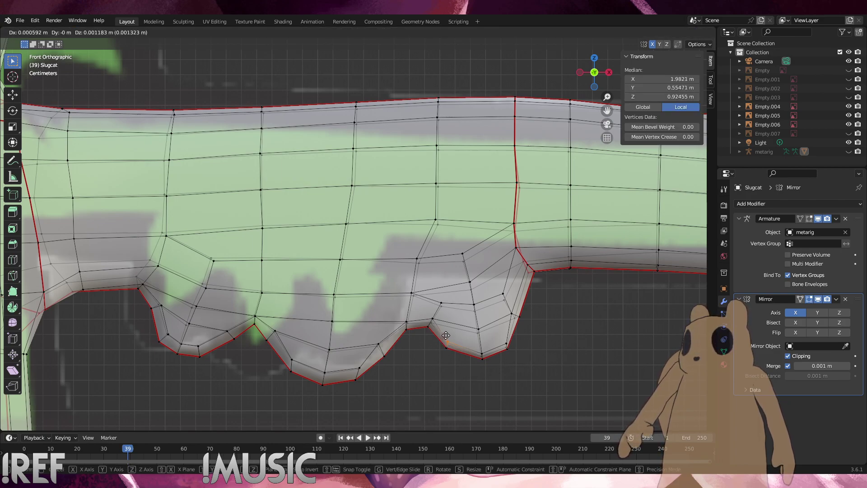
click(446, 336)
click(484, 356)
key(g)
click(514, 351)
Raise the inset vertices beside the outer corner of the outermost drip's tip slightly
shift+click(506, 344)
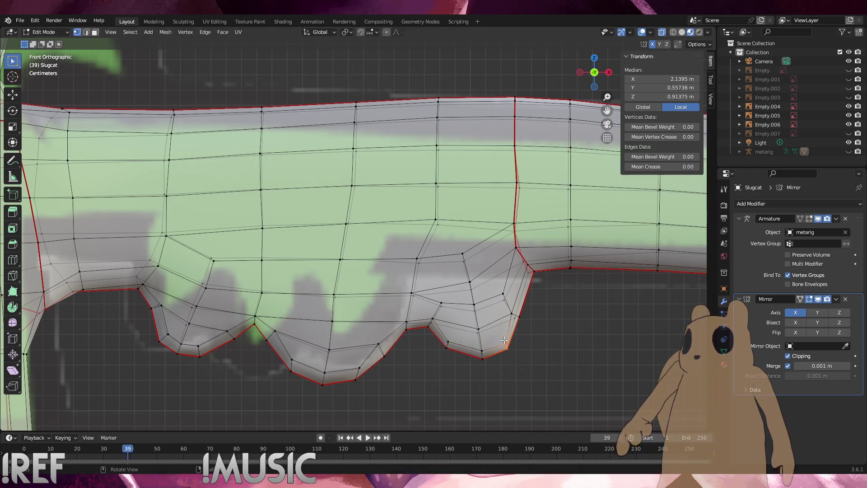
shift+click(514, 353)
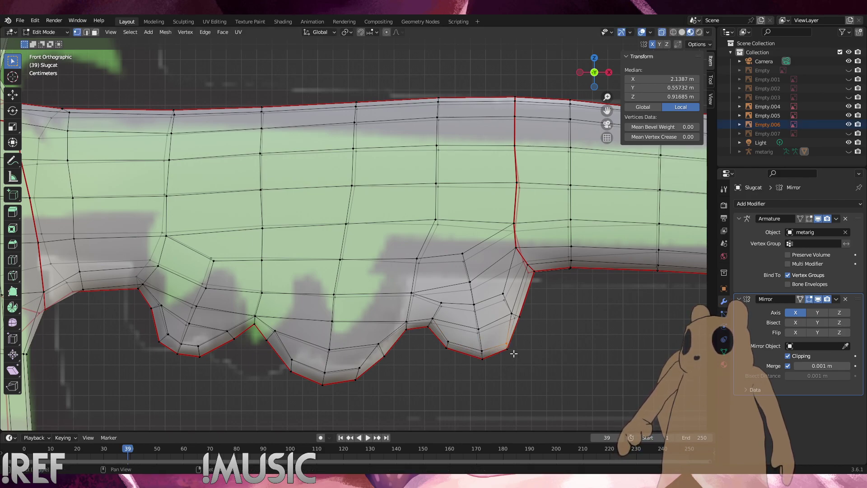
key(g)
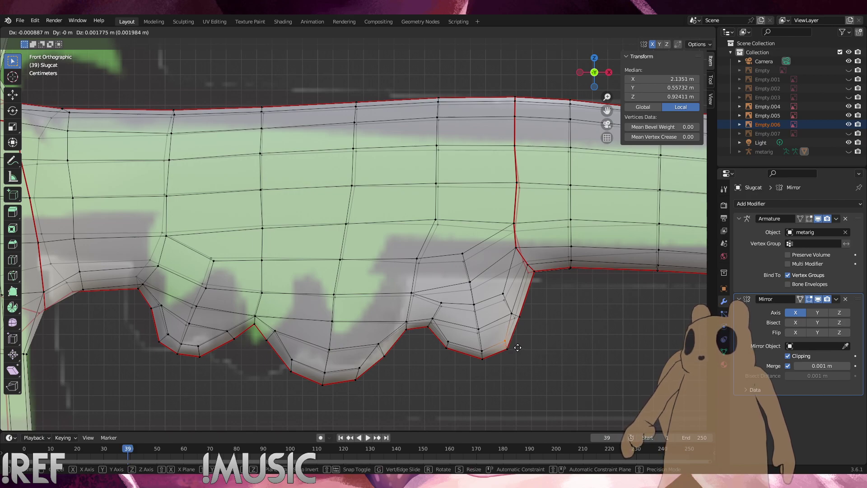
click(503, 347)
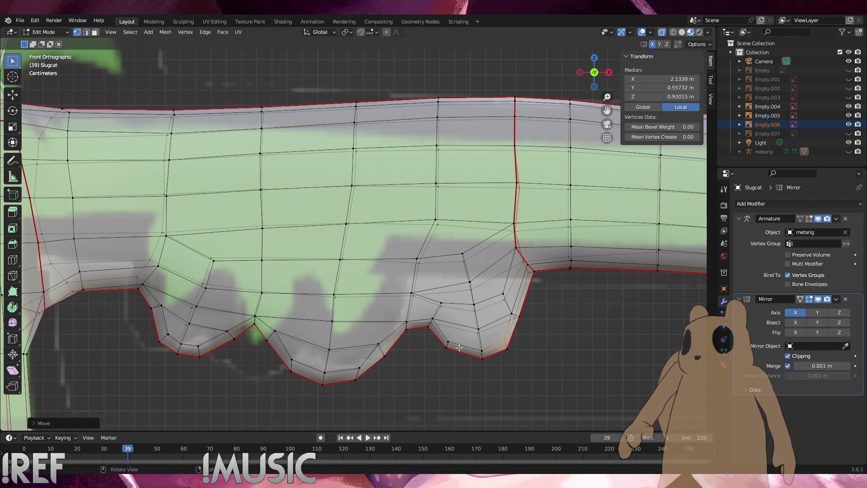
Try to move the vertices at the body-side corner of the outermost drip's tip
drag(459, 350, 439, 336)
key(g)
click(441, 343)
key(ctrl+z)
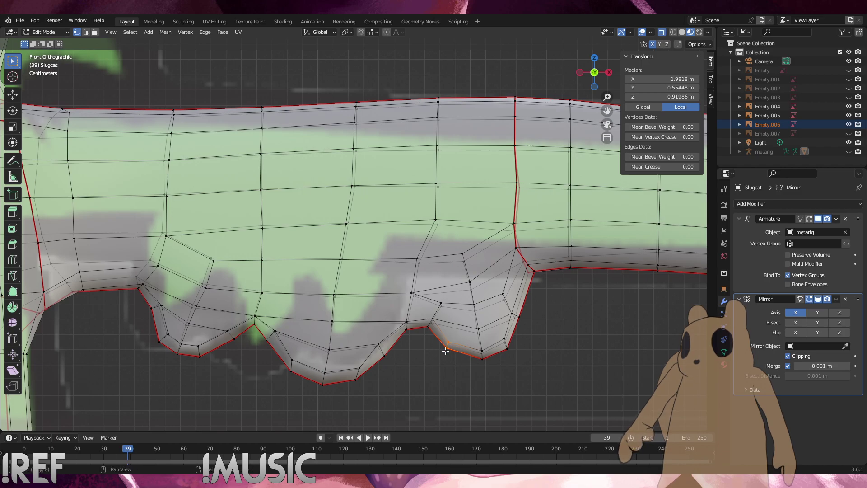
Adjust the body-side corner, bottom and outer corner vertices around the outermost drip's tip to round its outline
shift+click(446, 350)
key(g)
click(474, 348)
key(g)
drag(488, 358, 499, 335)
click(474, 341)
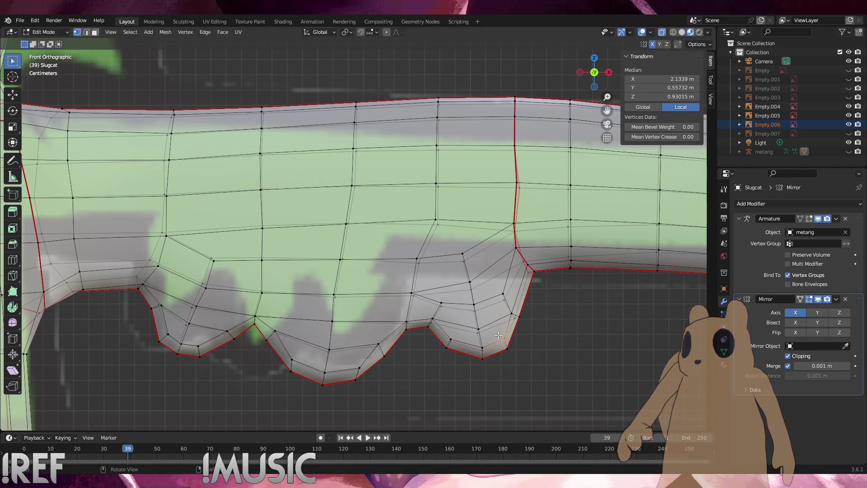
key(g)
click(513, 348)
Turn off X-ray, select the vertices flanking the seam on the outermost drip's underside, move them along Z and clear the selection
middle_drag(513, 348, 392, 304)
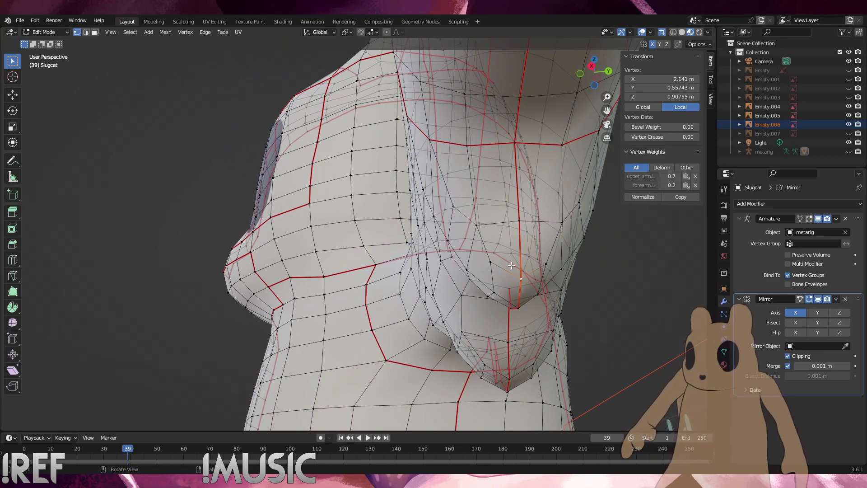
click(662, 32)
click(595, 253)
middle_drag(596, 264, 583, 228)
shift+click(567, 165)
shift+click(559, 189)
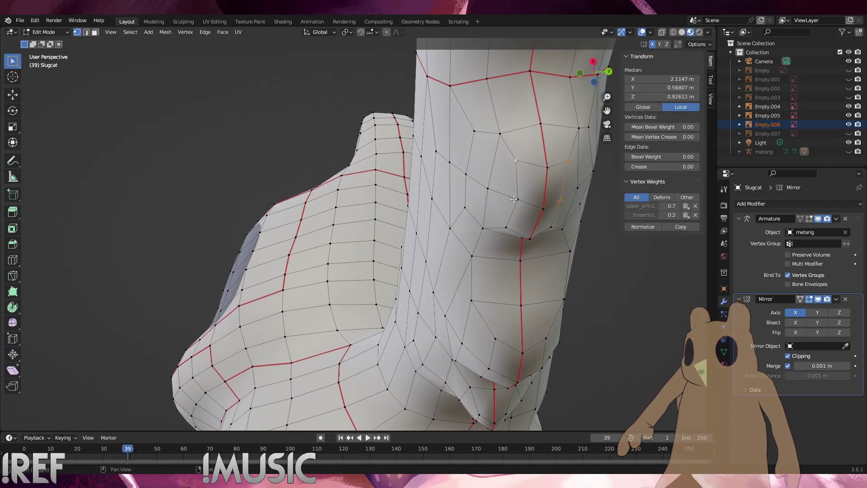
key(g)
key(z)
click(574, 227)
click(617, 282)
In front view with X-ray on, edge-slide the outer corner vertices of the outermost drip and vertex-slide the seam vertex there
middle_drag(583, 264, 527, 327)
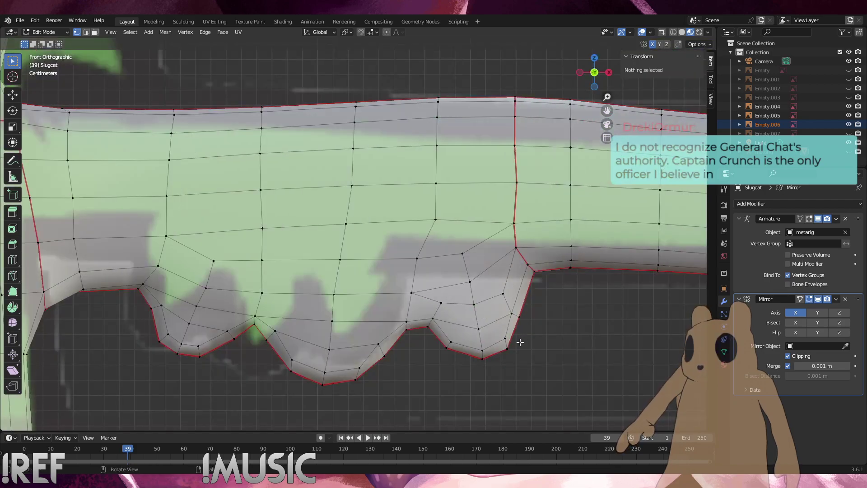
click(507, 346)
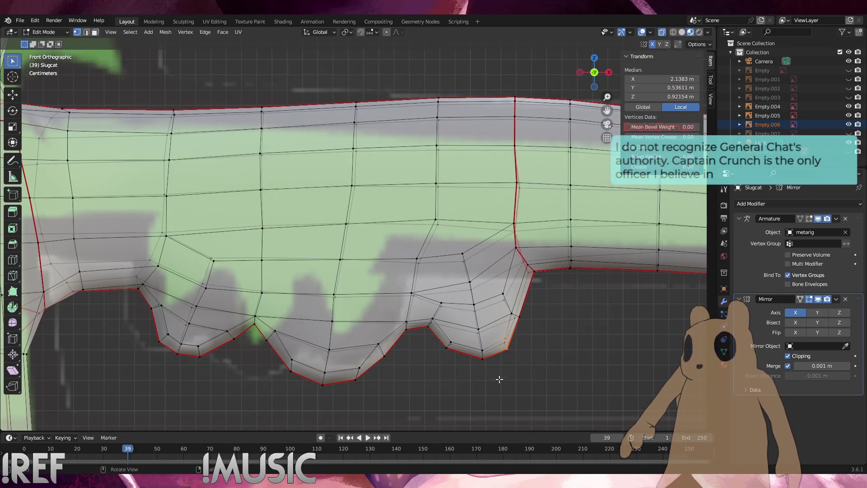
key(g)
key(g)
click(510, 349)
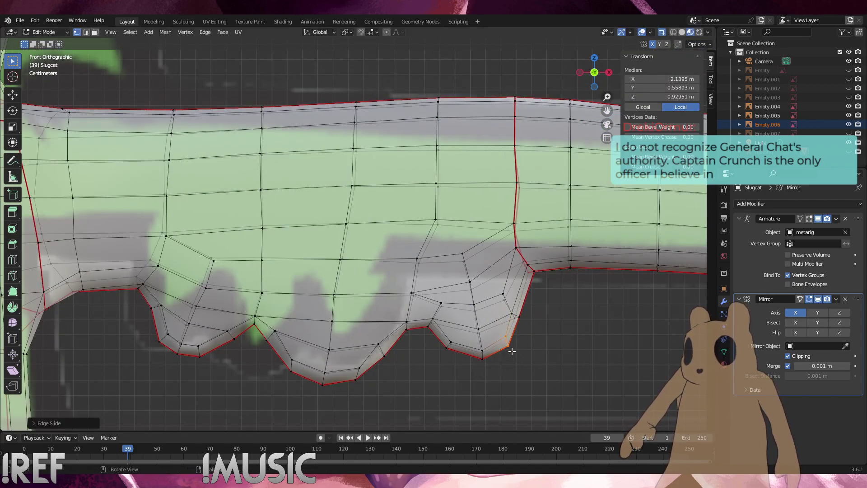
drag(510, 346, 507, 342)
key(g)
key(g)
click(509, 342)
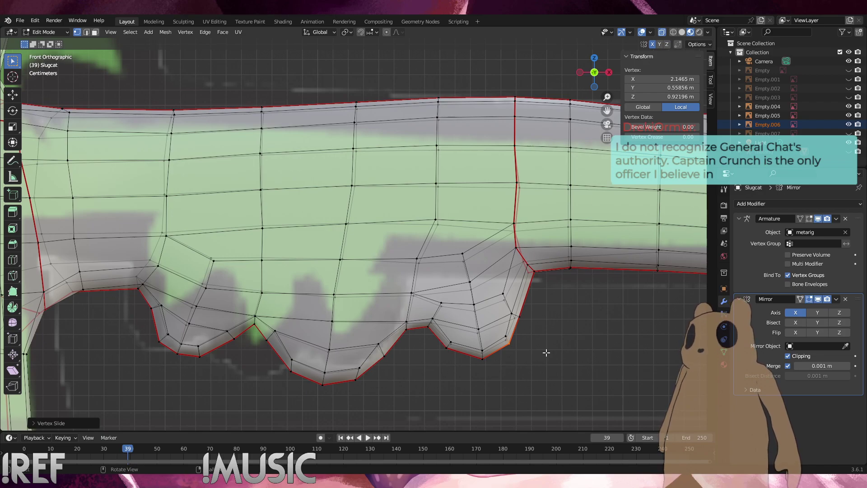
Fine-tune the seam vertex and its neighbours at the outermost drip's outer corner and clear the selection
key(g)
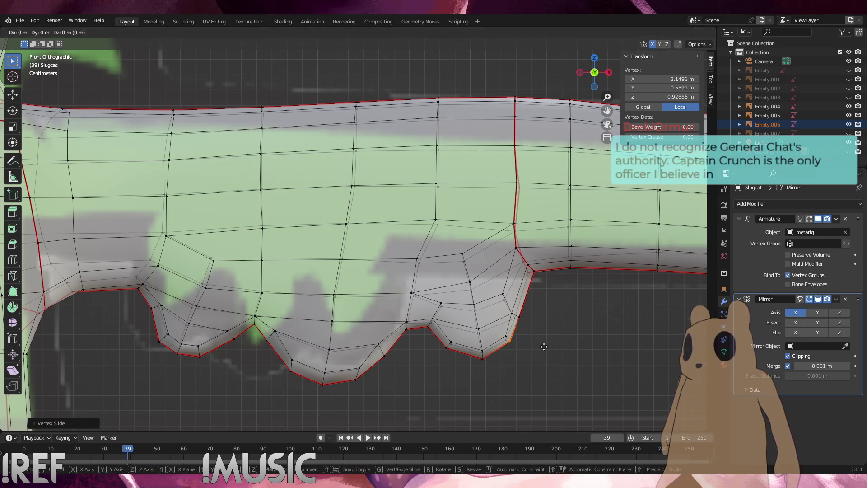
click(544, 347)
drag(505, 339, 509, 342)
key(g)
click(508, 341)
click(541, 360)
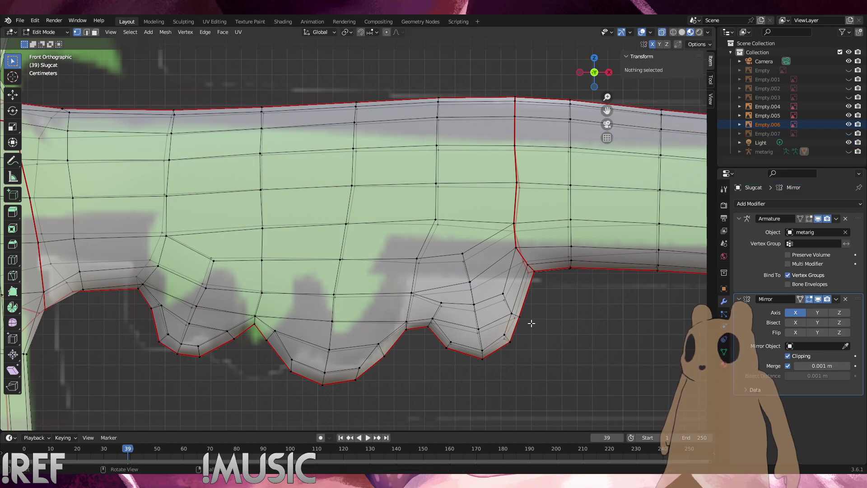
Nudge the vertex above the outer corner on the outermost drip's outer side and deselect it
click(514, 317)
key(g)
click(514, 318)
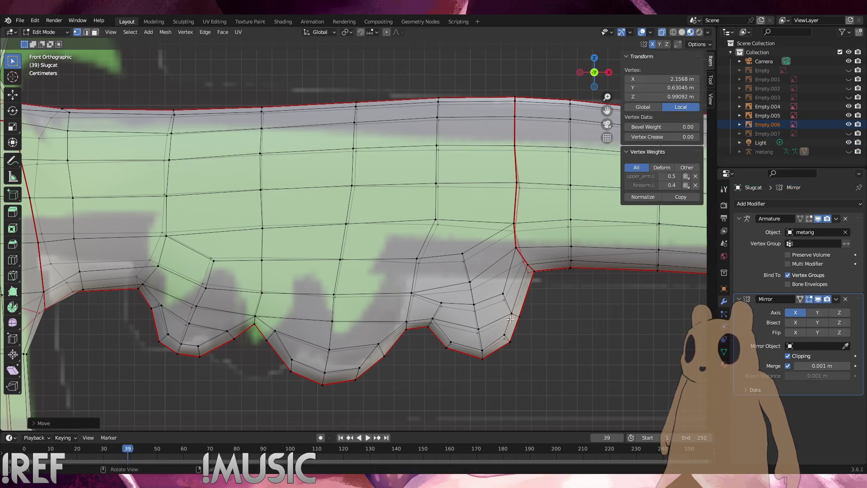
click(542, 337)
Switch to Object Mode and hide the Empty.006 reference image in front of the model
middle_drag(542, 337, 499, 375)
scroll(430, 301, down, 4)
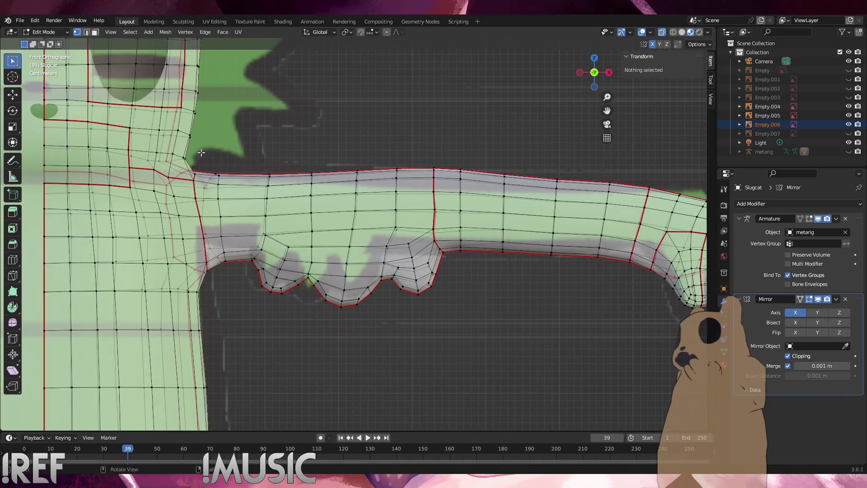
click(58, 33)
click(54, 42)
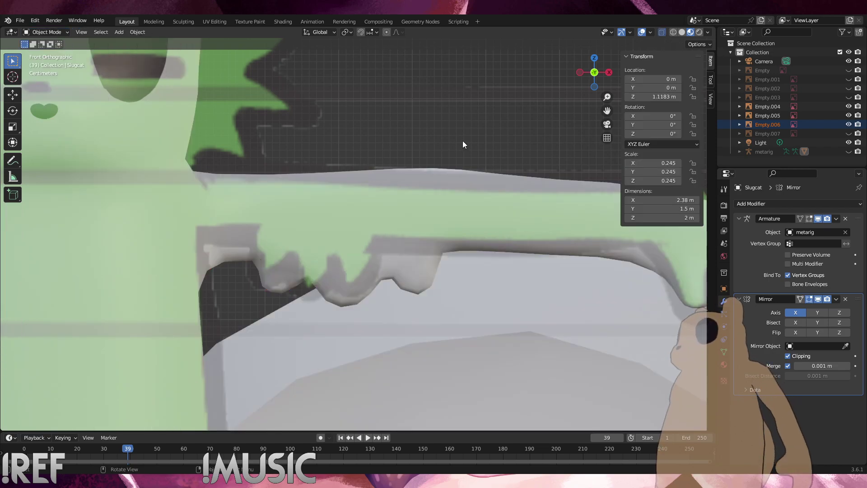
scroll(403, 237, down, 3)
middle_drag(403, 237, 346, 243)
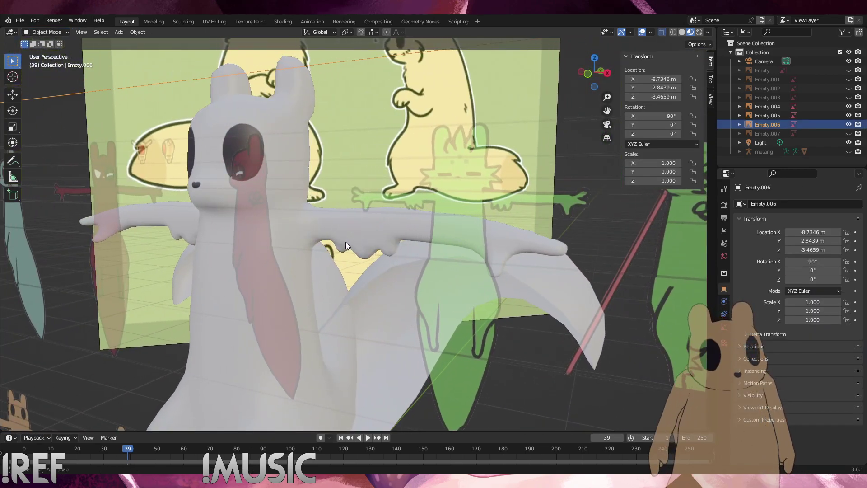
click(81, 32)
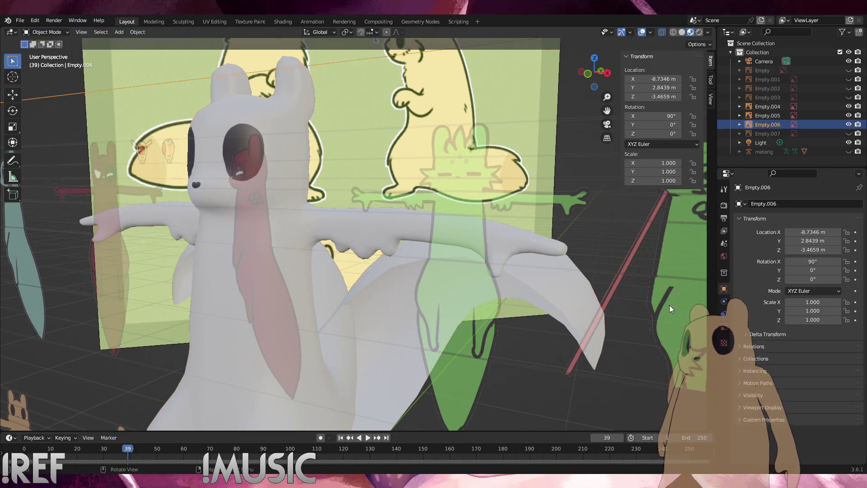
key(h)
Examine the arm's drips from below, select the Slugcat mesh and return it to Edit Mode
middle_drag(497, 235, 456, 233)
scroll(457, 232, up, 5)
middle_drag(495, 208, 537, 218)
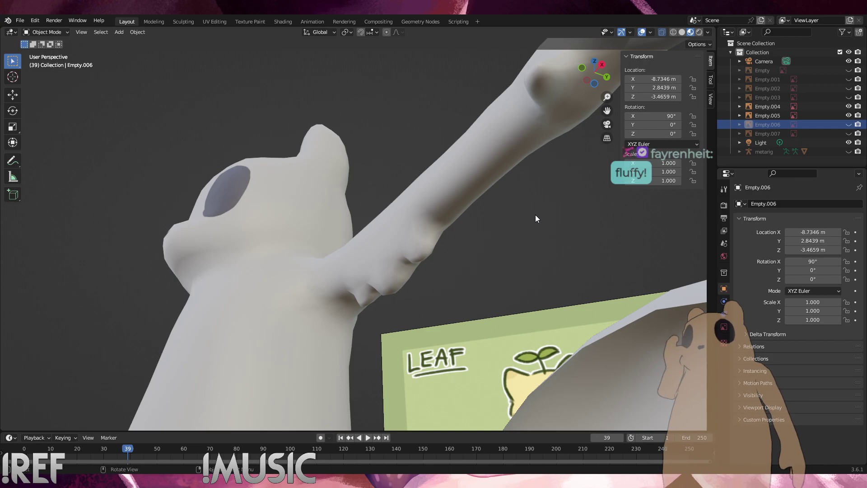
middle_drag(535, 215, 422, 221)
click(422, 221)
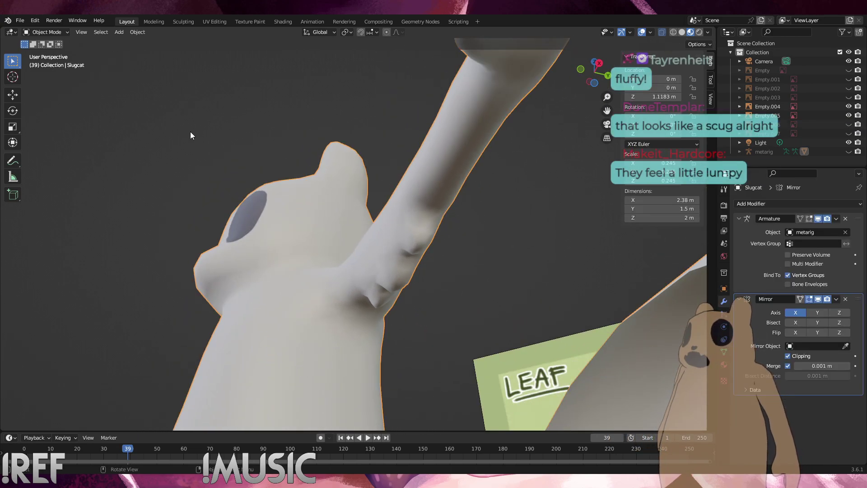
click(32, 32)
click(38, 50)
key(space)
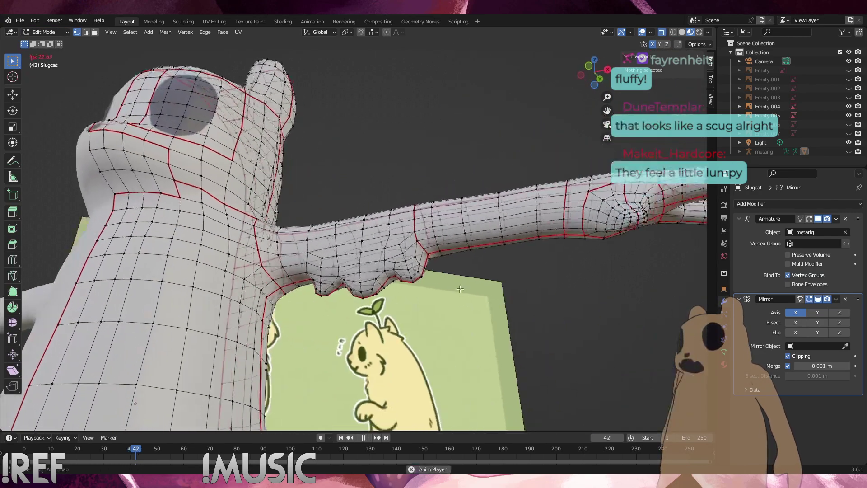
key(space)
In front view, select the vertices of all three drips below the arm, apply Smooth Vertices and clear the selection
key(KP_1)
scroll(410, 278, up, 6)
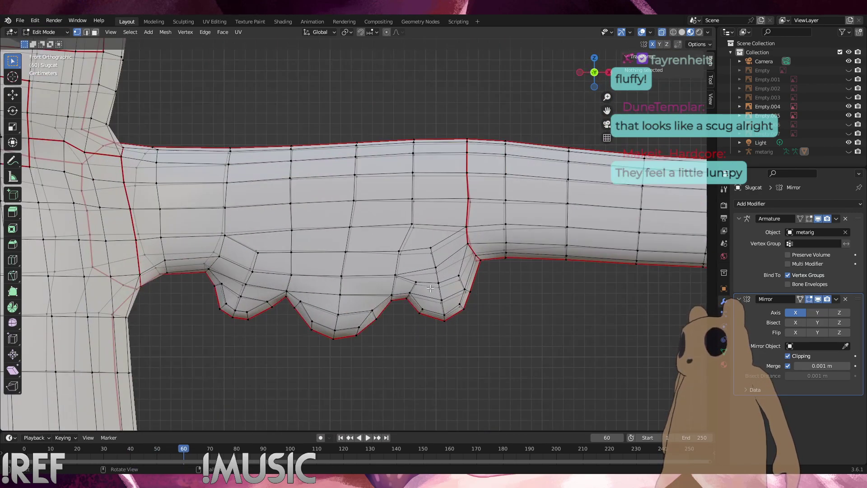
drag(552, 374, 422, 294)
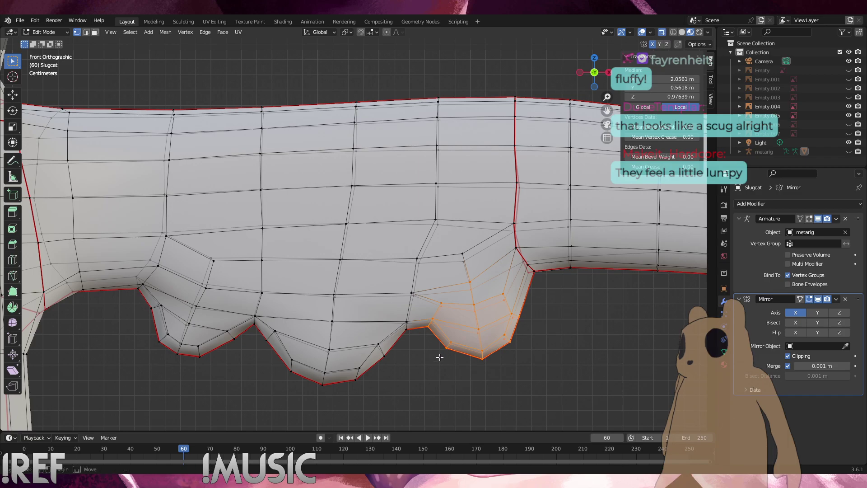
shift+drag(407, 397, 223, 282)
shift+drag(276, 370, 117, 288)
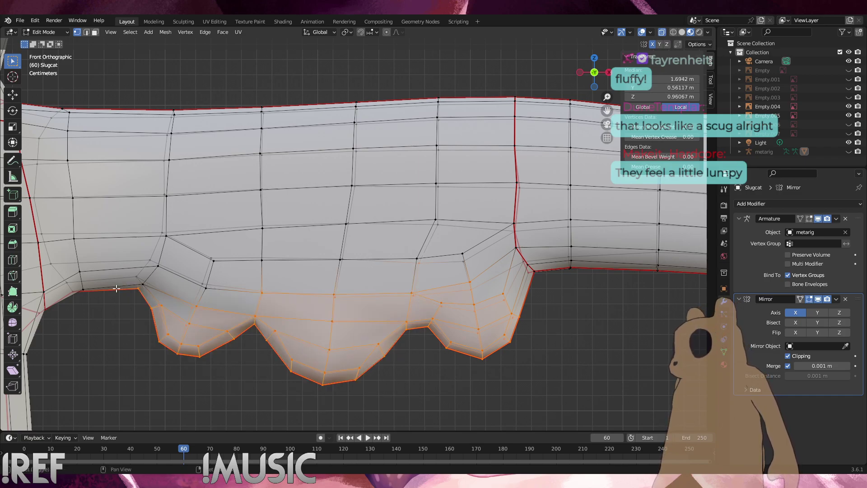
shift+drag(207, 288, 183, 279)
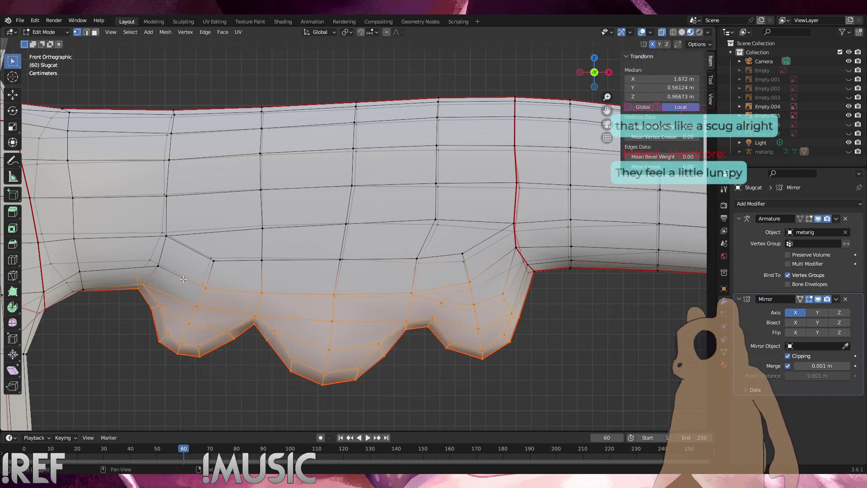
right_click(448, 376)
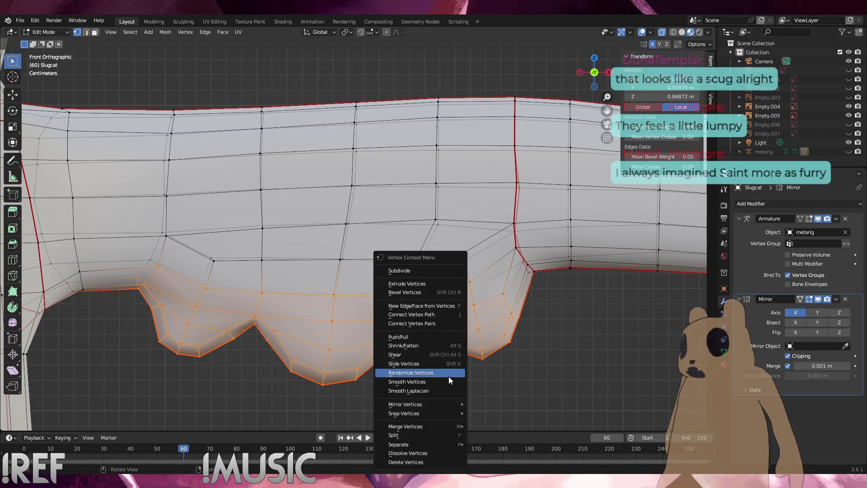
click(446, 383)
click(445, 357)
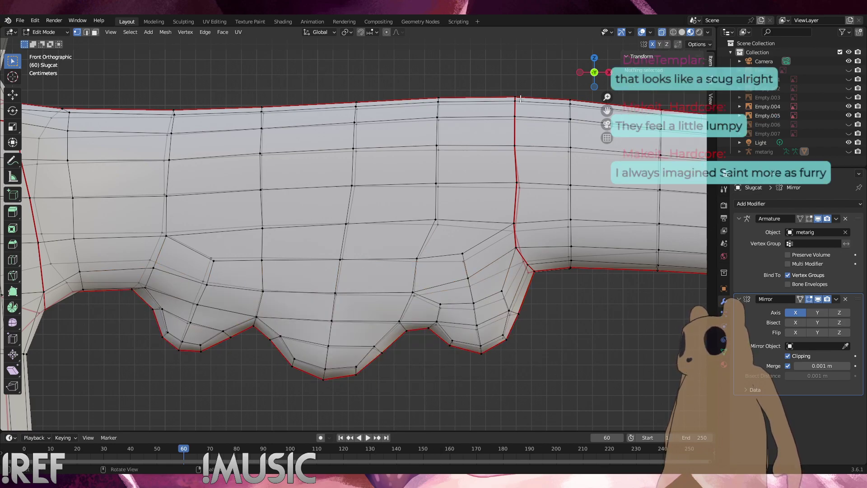
Turn off X-ray, switch to Object Mode and examine the smoothed drips from below, behind and in front
click(664, 35)
click(490, 363)
middle_drag(490, 363, 395, 332)
click(45, 32)
click(45, 43)
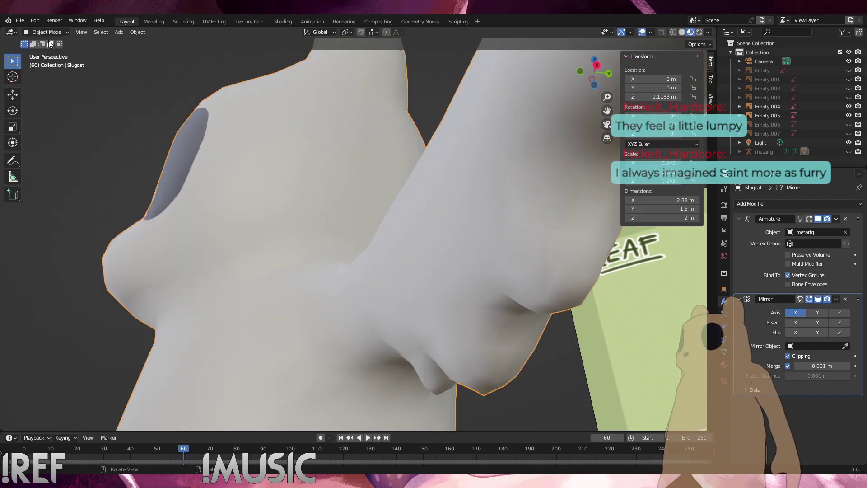
scroll(408, 255, down, 4)
middle_drag(408, 256, 313, 236)
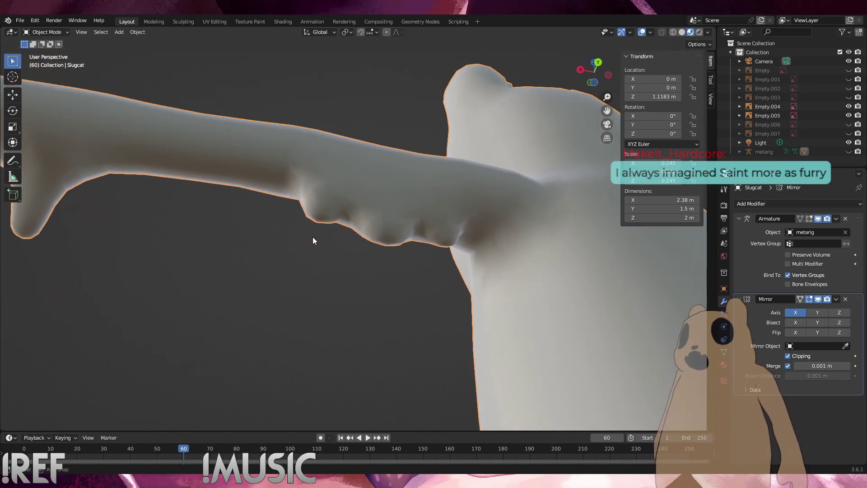
middle_drag(313, 240, 276, 291)
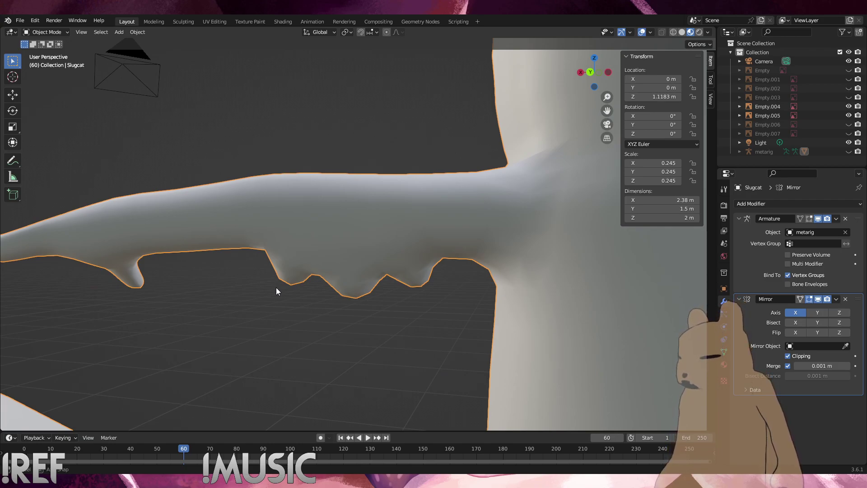
middle_drag(277, 290, 149, 79)
Return the Slugcat mesh to Edit Mode and check the arm in the left and front orthographic views
click(45, 33)
click(41, 53)
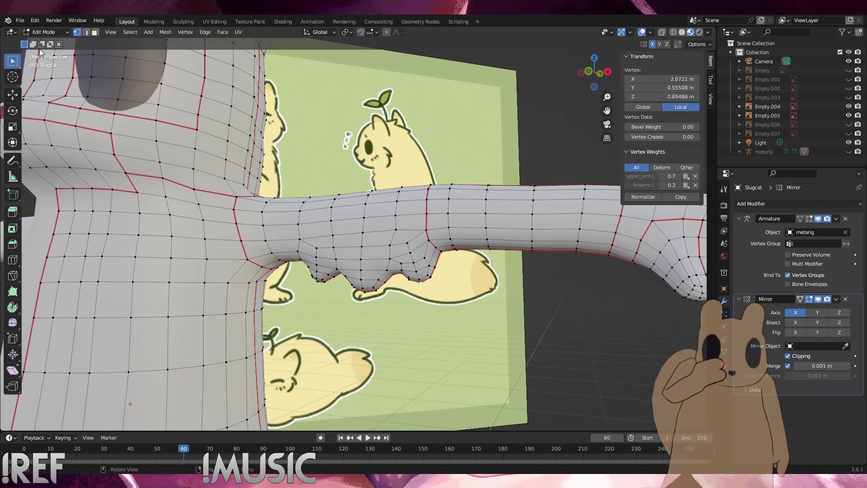
scroll(276, 164, down, 2)
key(ctrl+KP_3)
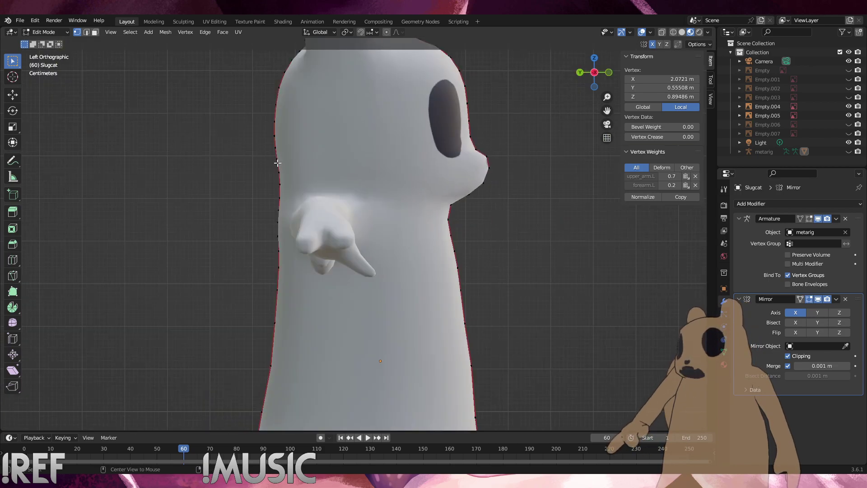
key(KP_1)
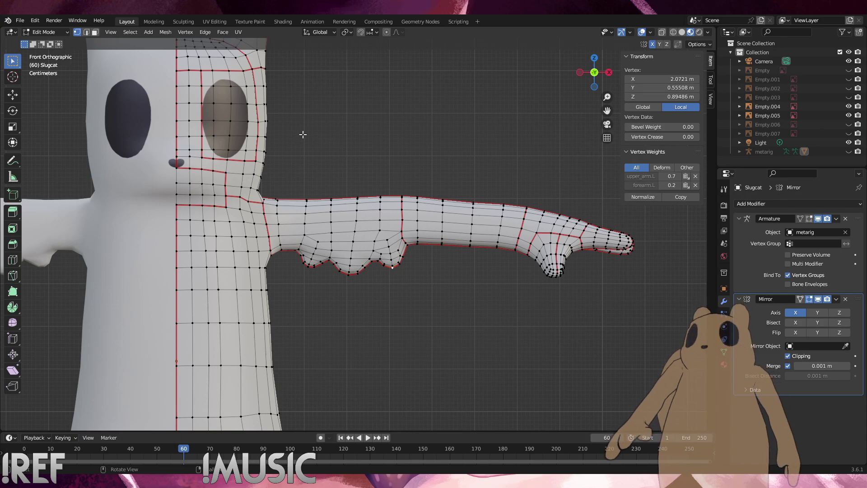
Try to raise the front-facing vertices in the notch between the inner and middle drips
scroll(338, 238, up, 5)
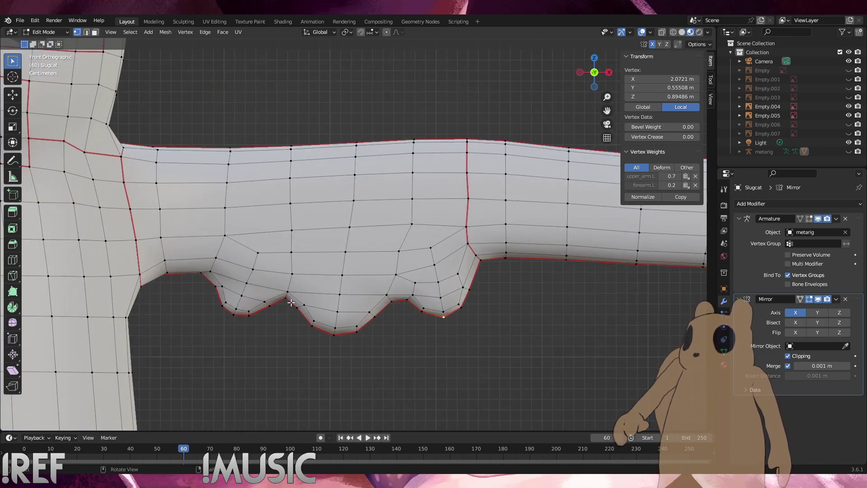
alt+click(292, 304)
key(g)
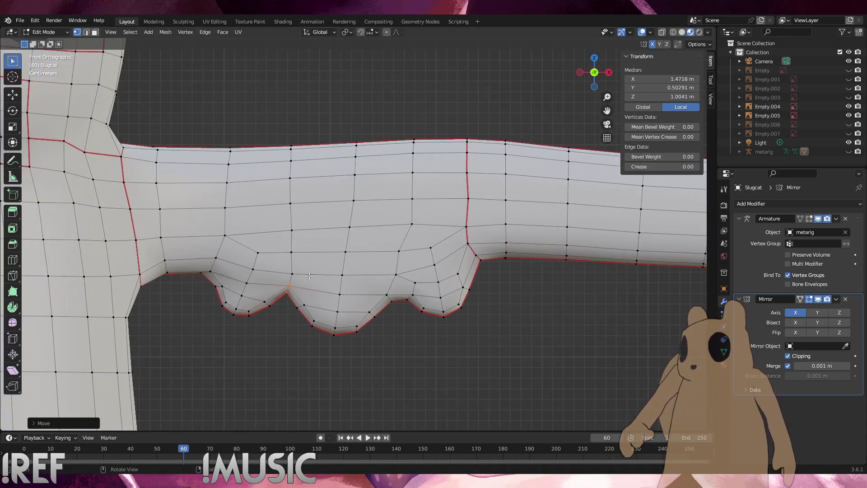
click(260, 288)
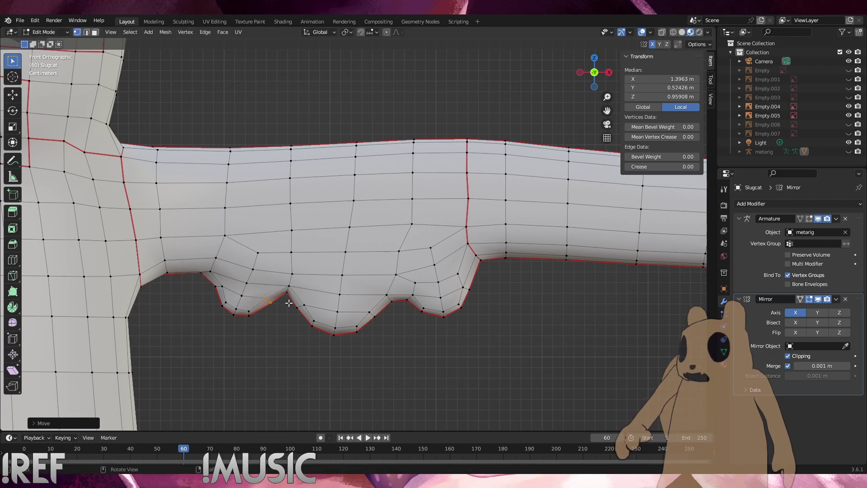
key(g)
click(294, 299)
Try to raise the vertices in the notch between the middle and outer drips along Z
drag(415, 311, 385, 287)
key(g)
key(z)
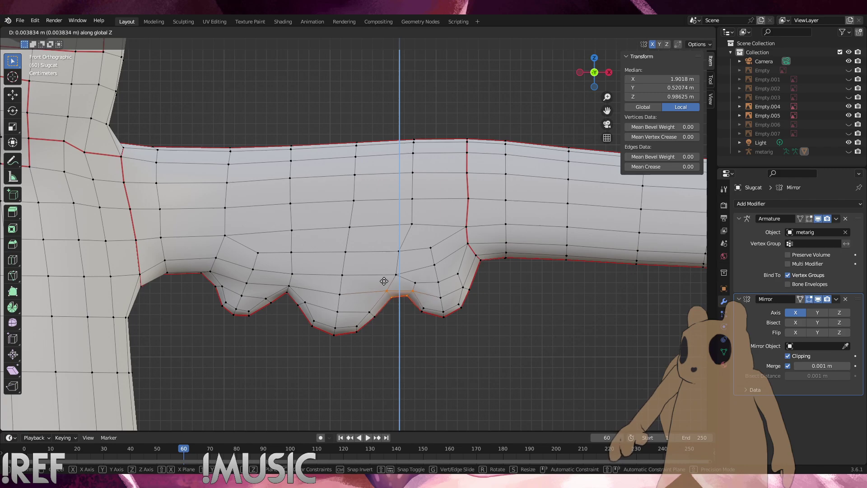
click(384, 281)
key(g)
key(z)
drag(395, 273, 380, 282)
click(389, 265)
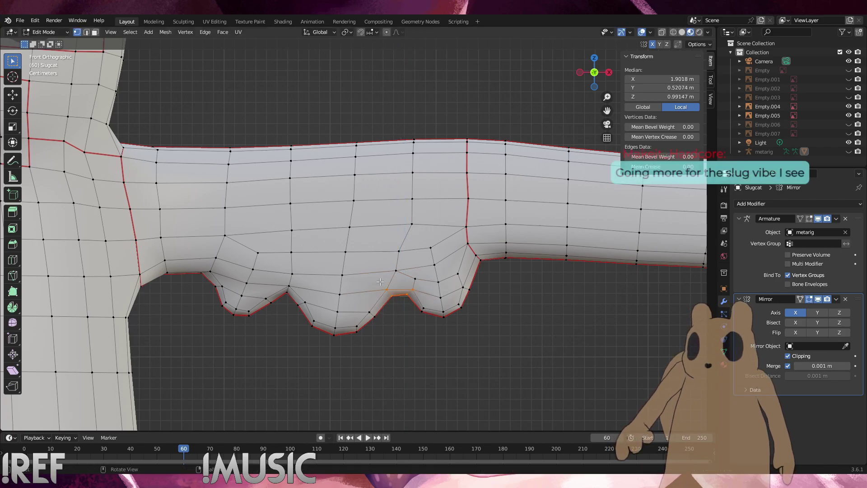
Undo the moves made to the vertices in both notches between the drips
key(ctrl+z)
key(ctrl+z)
key(ctrl+z)
key(ctrl+z)
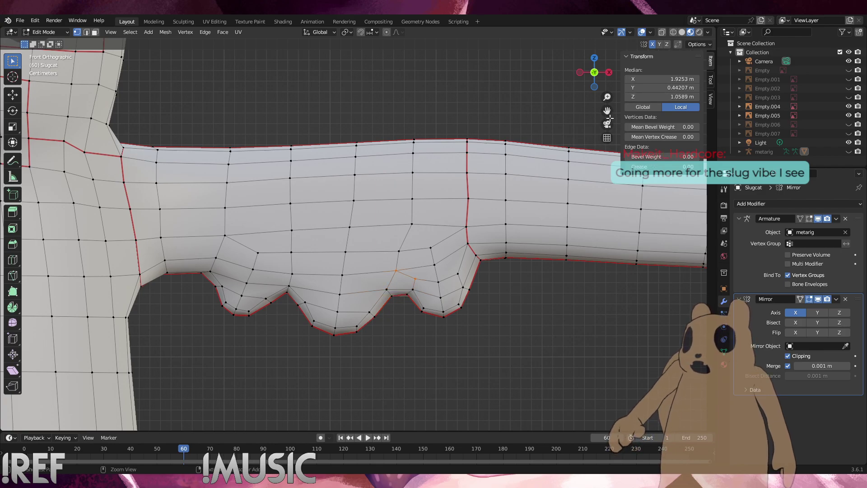
key(ctrl+z)
key(ctrl+z)
Turn on X-ray, clear the selection and raise the vertices in the notch between the middle and outer drips along Z
click(662, 32)
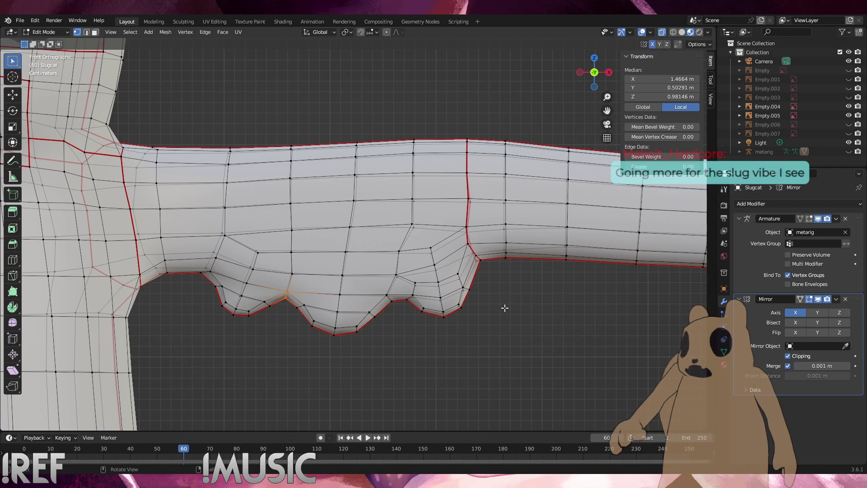
key(alt+a)
drag(382, 270, 383, 270)
key(g)
key(z)
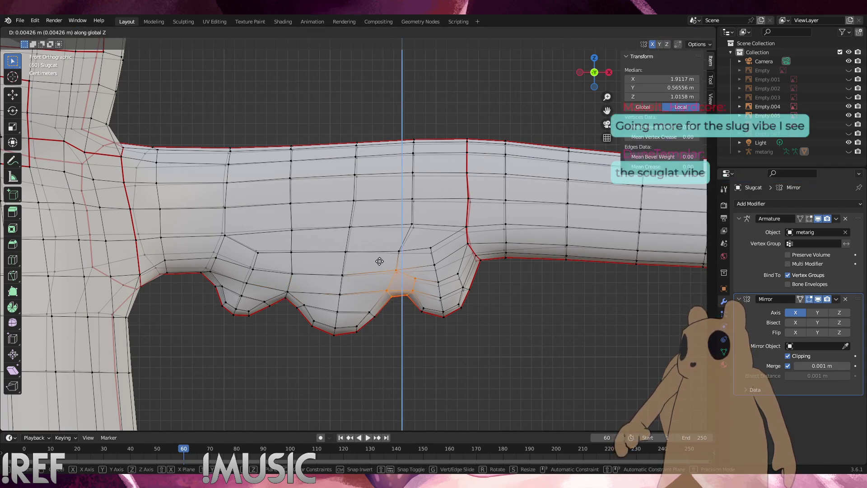
click(379, 261)
drag(419, 298, 382, 285)
key(g)
key(z)
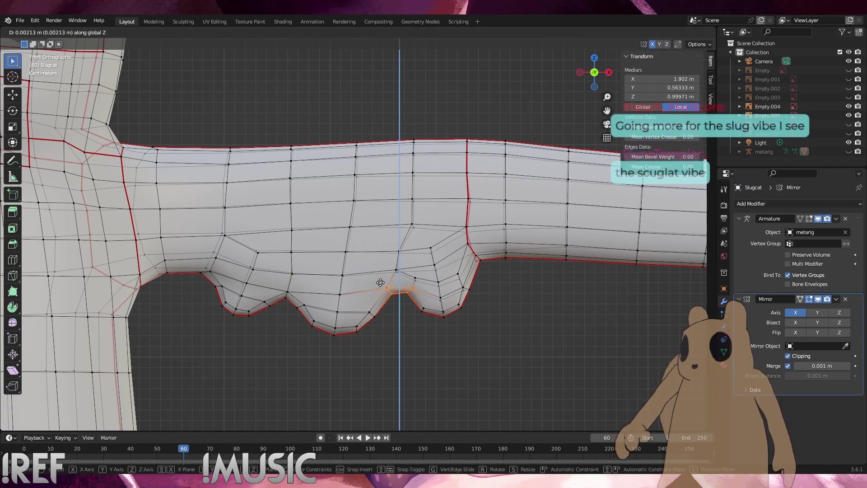
click(382, 283)
Edge-slide the middle drip's side vertices facing the outer drip slightly upward
click(394, 319)
drag(386, 326, 366, 307)
key(g)
key(g)
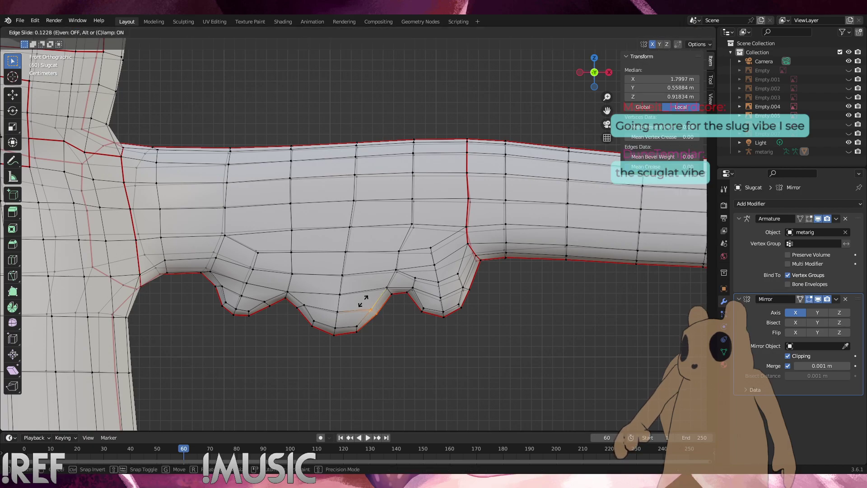
click(422, 318)
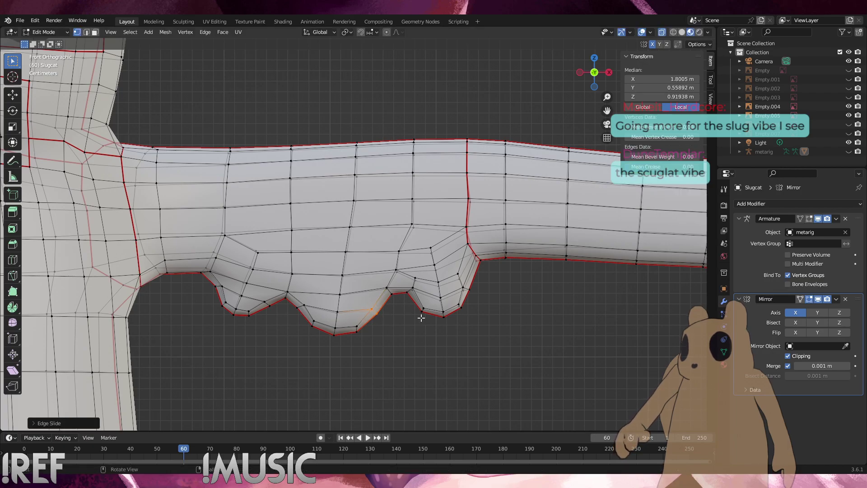
Slide the vertices in the notch between the inner and middle drips, and raise them together with their side neighbours along Z
click(286, 298)
key(g)
key(g)
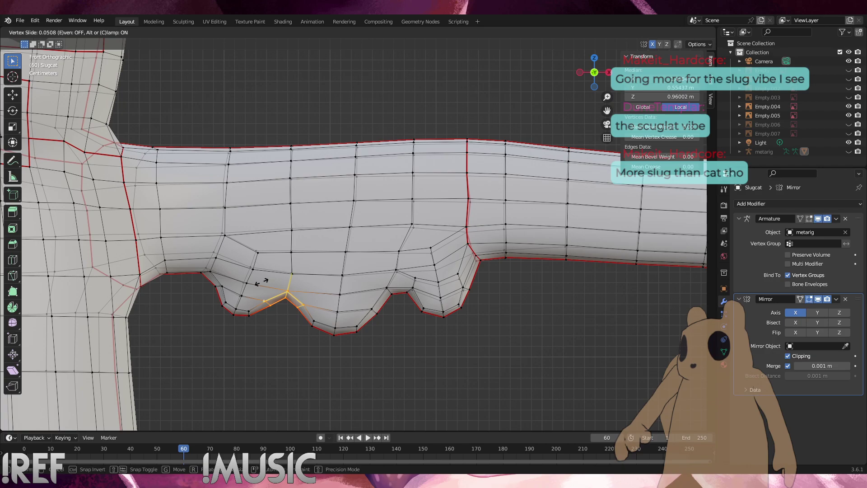
click(261, 283)
key(g)
key(z)
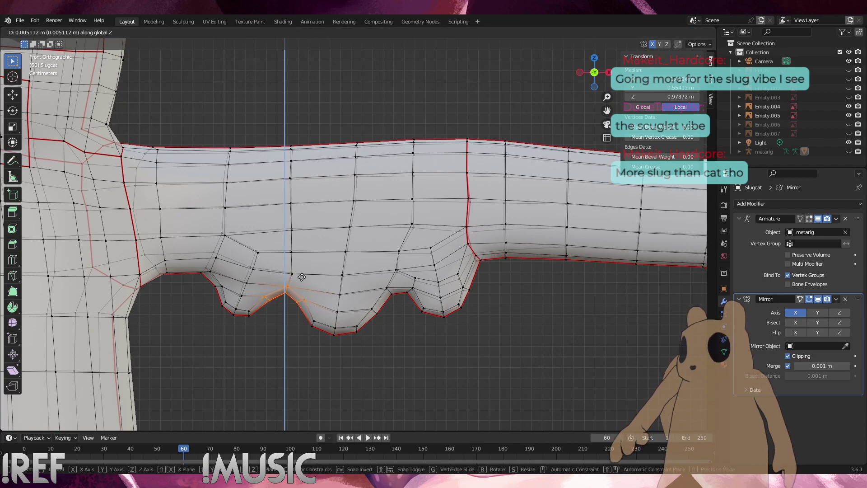
click(302, 276)
Raise the vertices just above the inner notch along Z and nudge them slightly toward the body
click(281, 270)
key(g)
key(z)
click(279, 266)
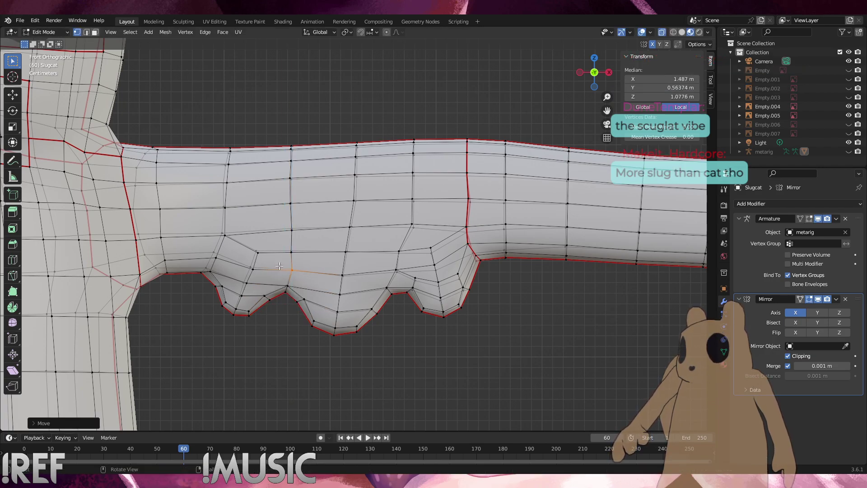
key(g)
click(278, 266)
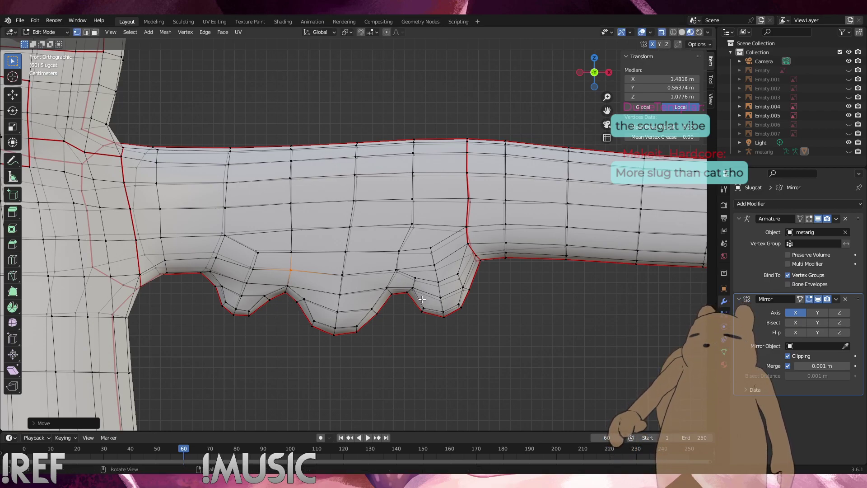
Raise the notch between the middle and outer drips, including the vertex rows above it, along Z
alt+click(400, 291)
drag(405, 286, 371, 250)
key(g)
key(z)
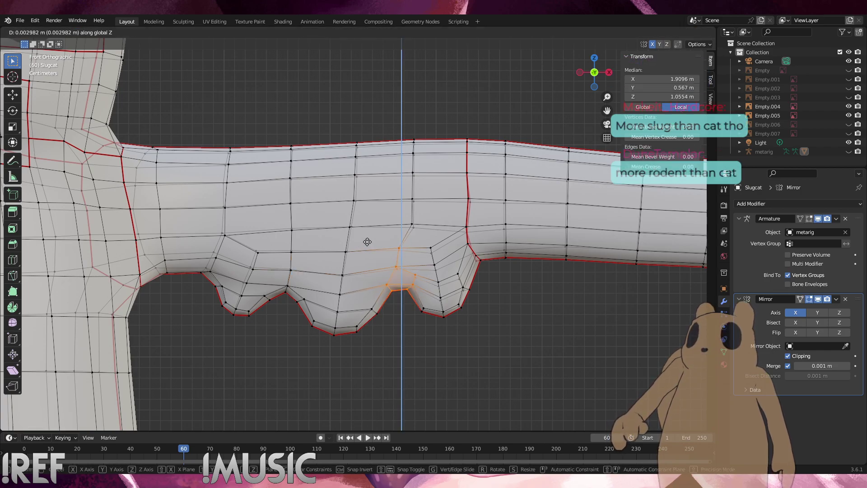
click(367, 241)
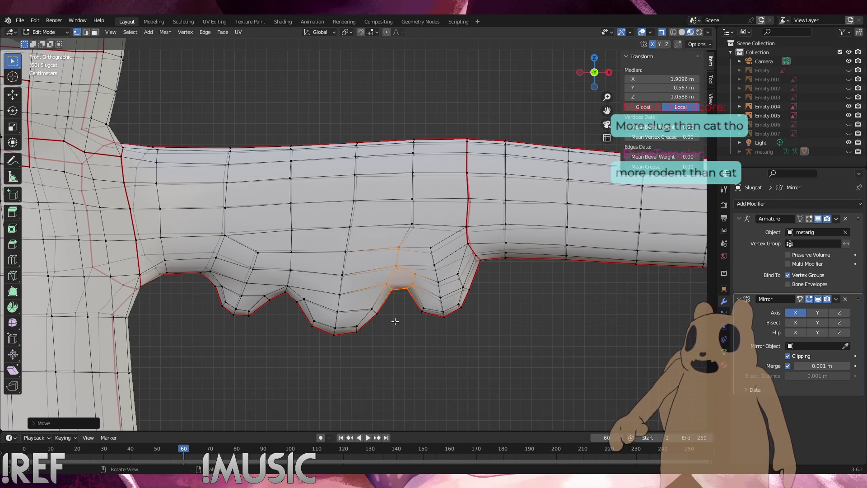
Edge-slide the middle drip's side vertices below the outer notch upward again to even their spacing
click(384, 333)
shift+click(375, 311)
key(g)
key(g)
click(362, 301)
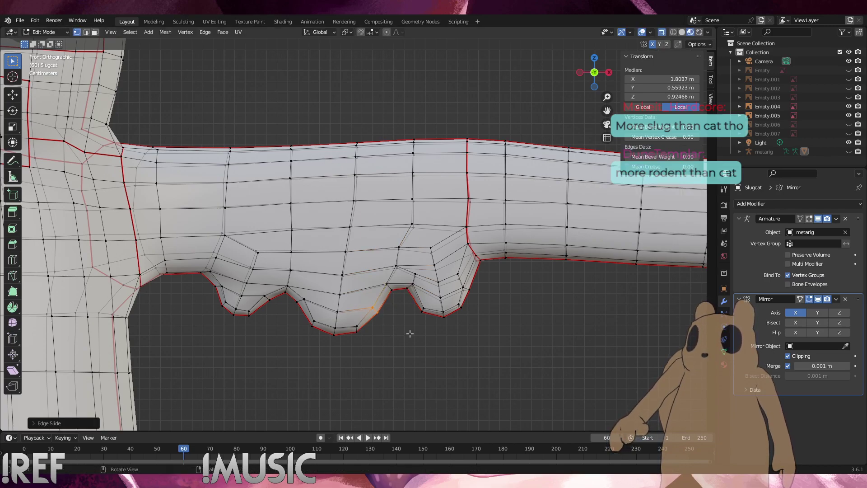
Raise the notch vertices between the inner and middle drips further along Z
click(297, 323)
click(286, 292)
key(g)
key(z)
click(282, 280)
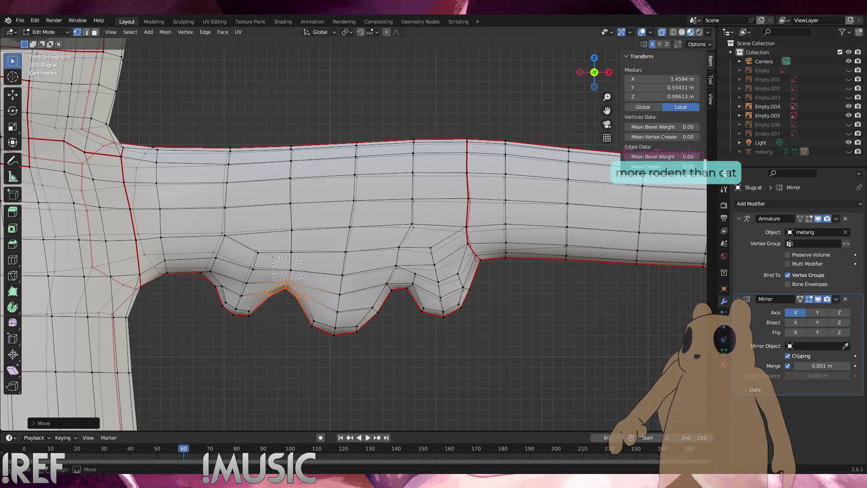
Raise the vertices above the inner notch along Z to match, and clear the selection
drag(271, 244, 271, 244)
key(g)
key(z)
click(271, 240)
key(g)
right_click(271, 240)
click(528, 359)
Rotate the tip vertices of the outer drip slightly and move them toward the body
middle_drag(446, 293, 379, 289)
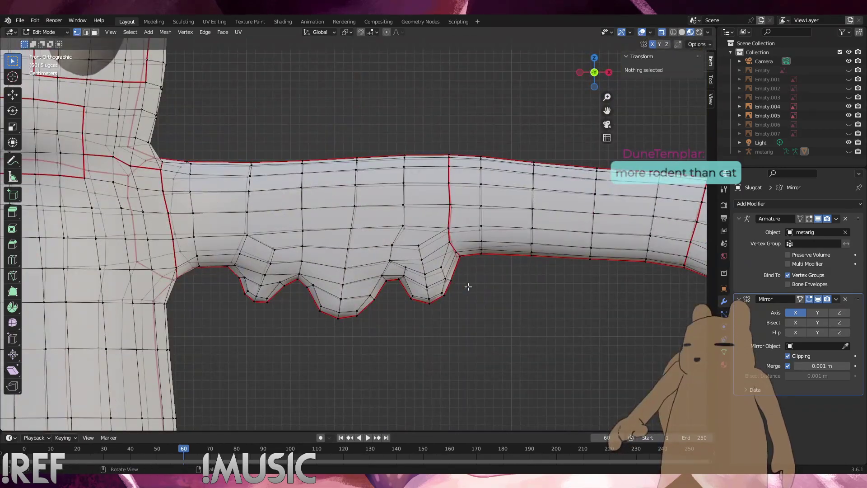
scroll(467, 287, up, 2)
key(g)
drag(445, 284, 460, 271)
click(444, 277)
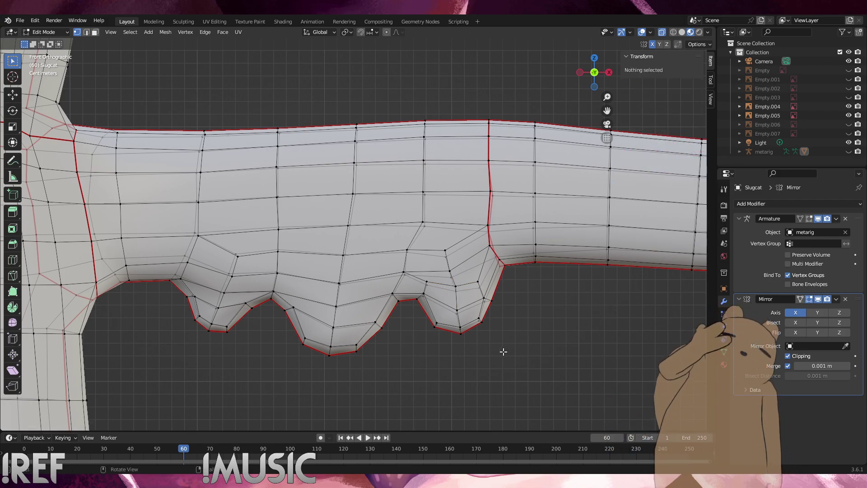
drag(499, 345, 422, 312)
key(g)
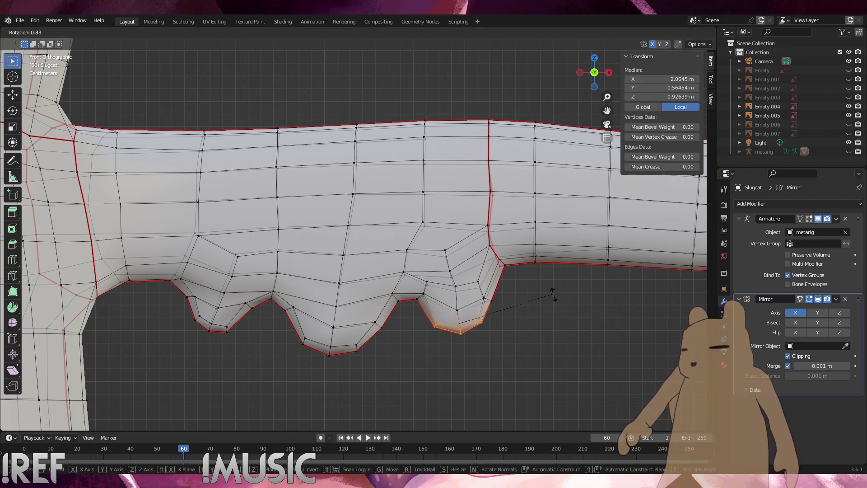
click(557, 316)
key(ctrl+z)
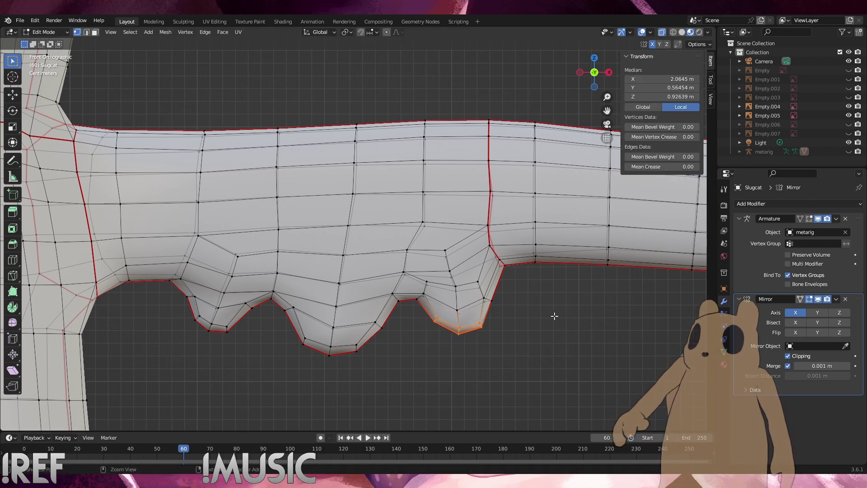
key(r)
click(558, 310)
key(g)
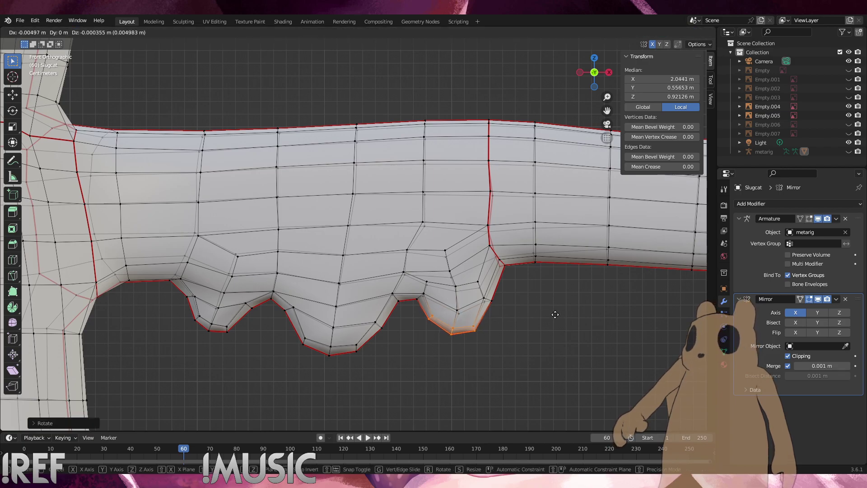
click(552, 317)
Nudge the outer drip's centre vertex above the tip and its side vertices facing the middle drip
click(458, 311)
key(g)
click(457, 310)
key(g)
drag(465, 314, 411, 289)
click(439, 298)
key(g)
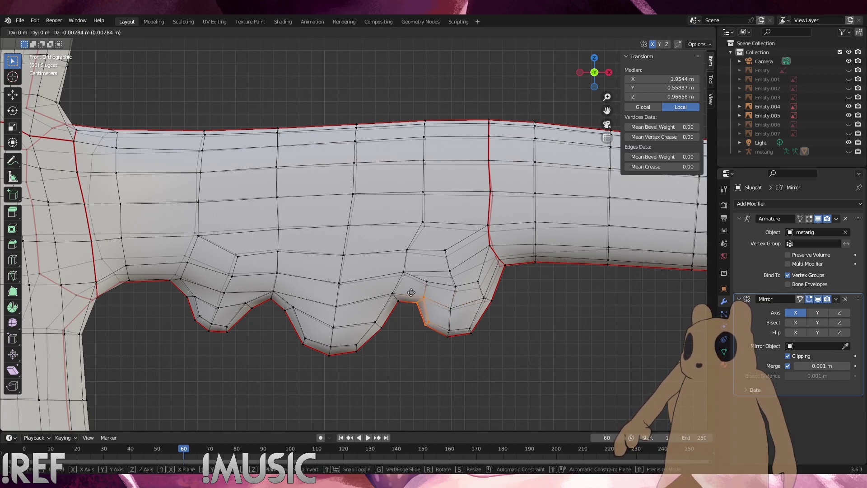
click(410, 294)
Adjust the outer drip's hand-side vertices and its lowest tip vertices to round its outline, and clear the selection
drag(509, 344, 462, 294)
key(g)
click(461, 294)
click(469, 347)
drag(460, 344, 443, 324)
key(g)
click(441, 326)
drag(492, 344, 458, 319)
click(511, 347)
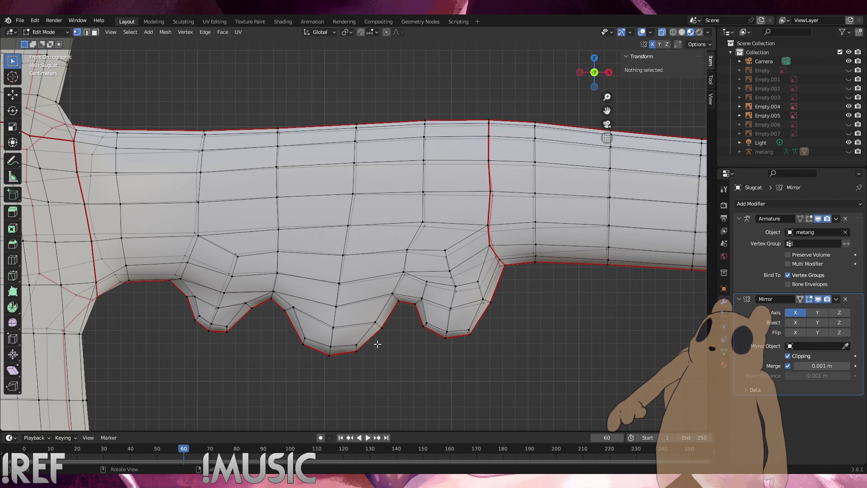
Reposition the notch vertices between the inner and middle drips and the middle drip's adjacent side vertices, and clear the selection
drag(285, 308, 261, 287)
key(g)
click(261, 288)
drag(315, 322, 305, 318)
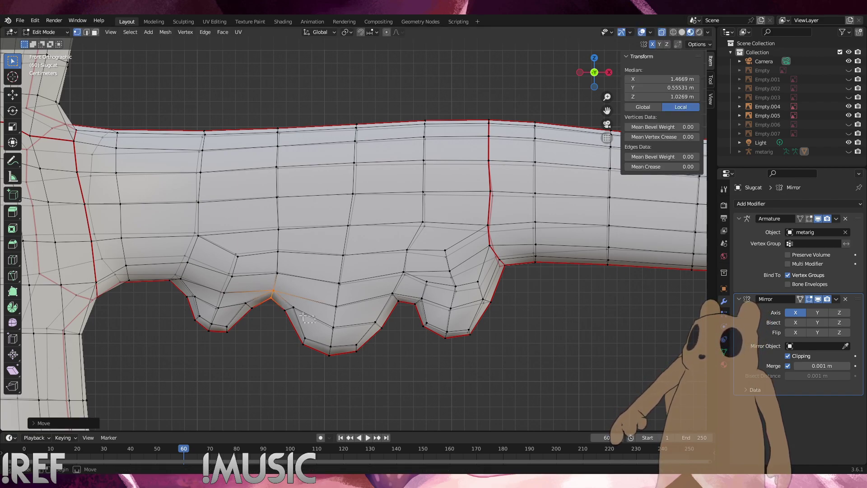
click(293, 308)
key(g)
click(277, 306)
click(418, 370)
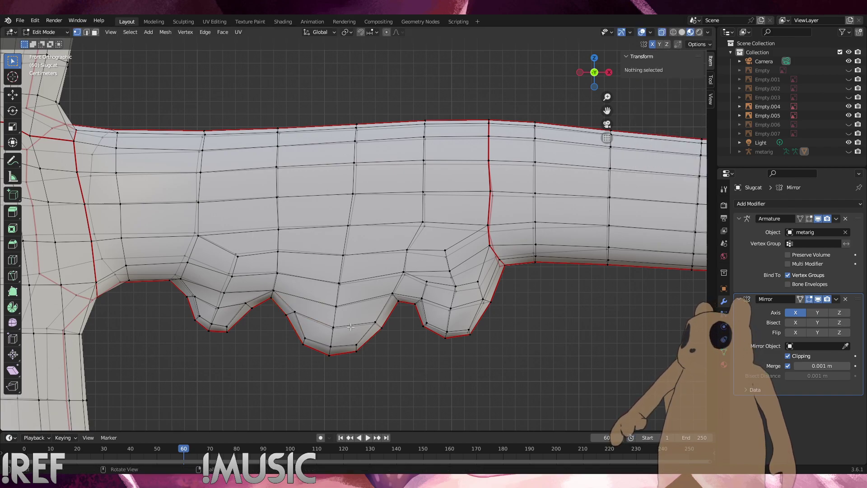
Move the two lower interior vertices in the middle drip's centre column upward
click(334, 326)
key(g)
click(343, 313)
click(335, 307)
key(g)
click(327, 299)
Vertex-slide the upper vertices in the middle drip's centre column upward to even the row spacing
click(336, 282)
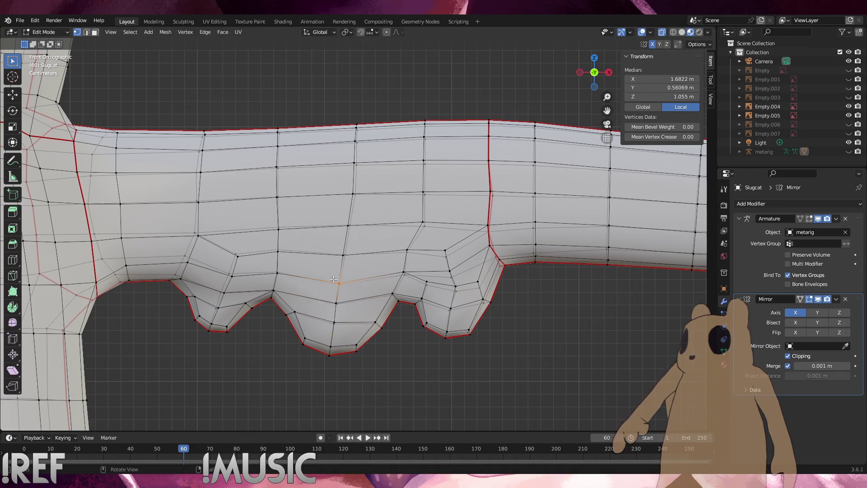
key(g)
key(g)
click(334, 273)
click(340, 305)
key(g)
key(g)
click(325, 292)
Slide the inner drip's centre and body-side vertices along their edges to even their spacing
click(224, 291)
drag(227, 312, 184, 290)
key(g)
key(g)
click(218, 301)
key(g)
key(g)
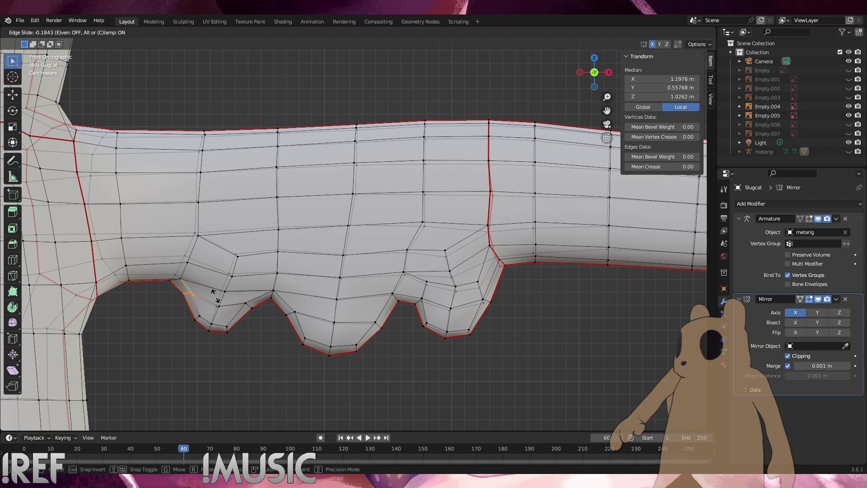
click(217, 295)
key(g)
click(218, 295)
Edge-slide the inner drip's side vertices facing the middle drip
drag(262, 318, 239, 300)
key(g)
key(g)
click(236, 307)
Rotate the inner drip's tip vertices slightly and move them toward the body
drag(237, 339, 193, 318)
key(r)
click(296, 318)
key(ctrl+z)
shift+click(201, 319)
key(g)
click(310, 330)
key(g)
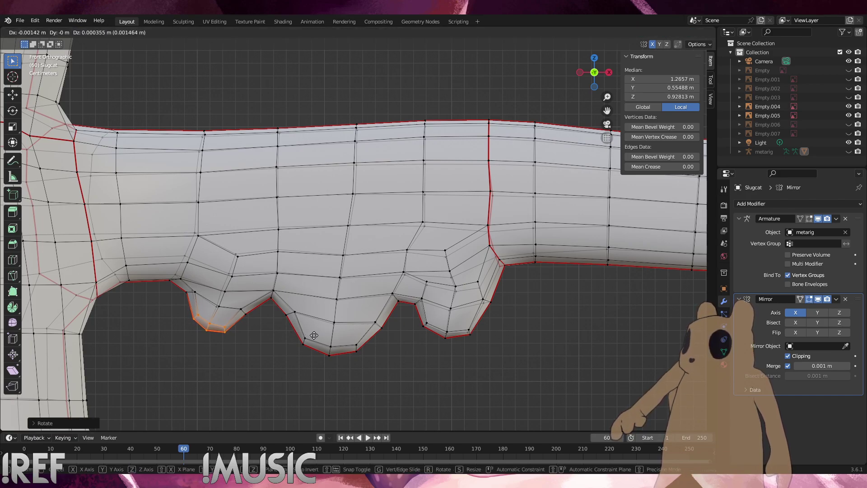
click(297, 333)
Select the inner drip's lower vertices, excluding the upper centre ones, and move them down and slightly toward the body
drag(252, 344, 175, 287)
key(ctrl+z)
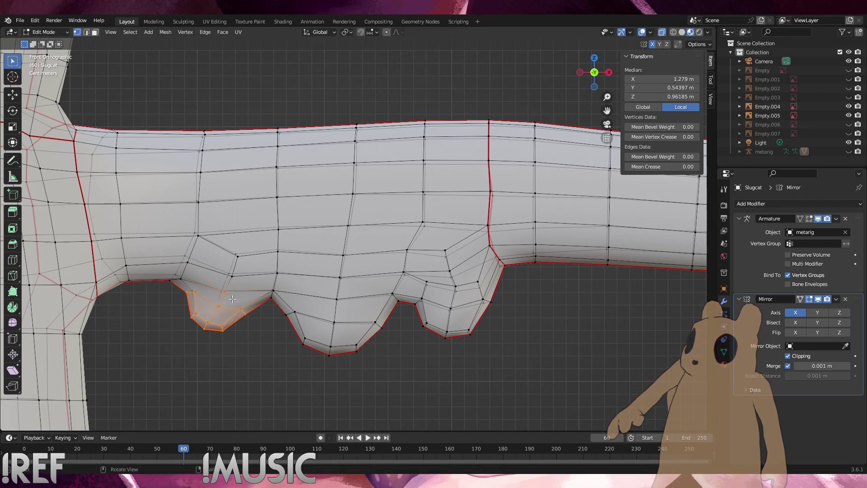
shift+click(234, 298)
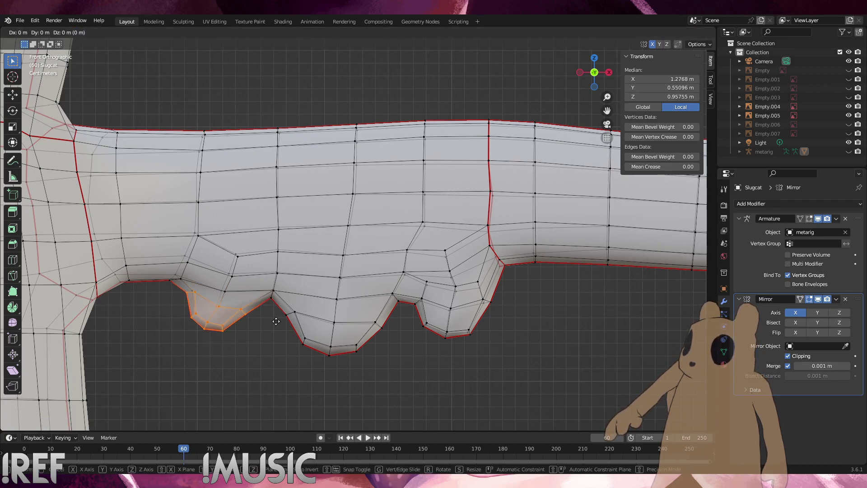
drag(201, 296, 187, 288)
key(g)
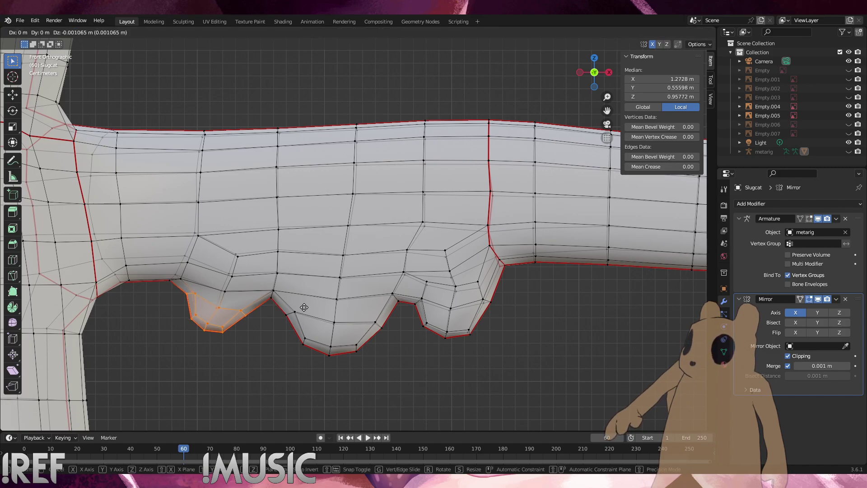
click(301, 310)
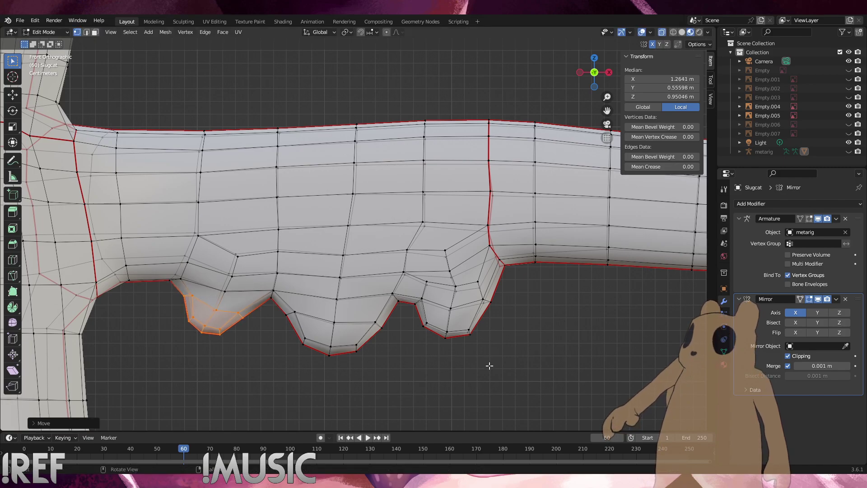
Move the outer drip's lower vertices down and slightly toward the body, and adjust the vertex at its body-side base
drag(509, 350, 411, 298)
key(g)
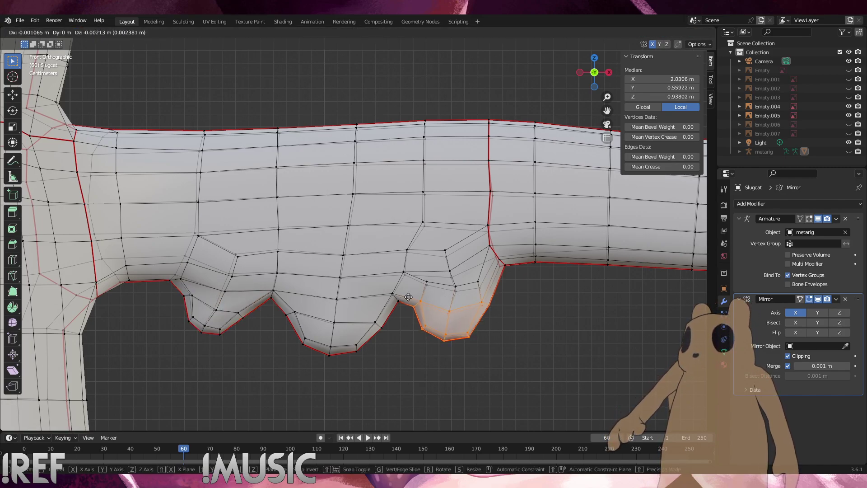
click(408, 298)
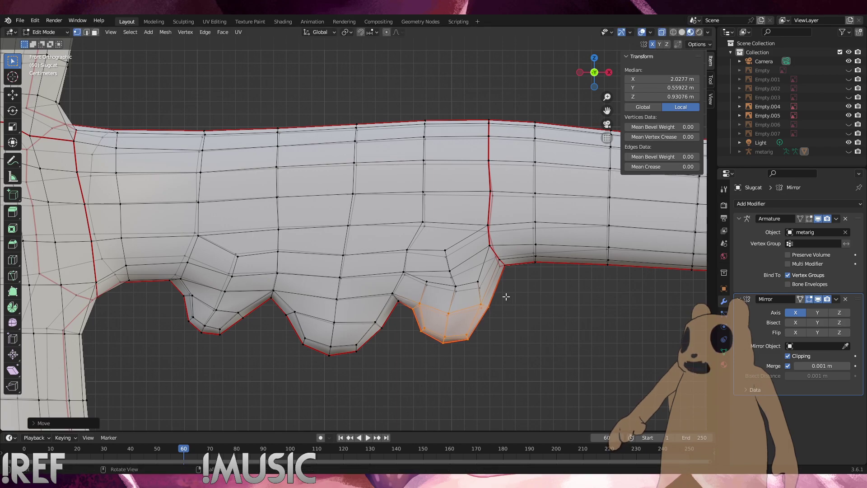
drag(422, 279, 423, 279)
key(g)
click(419, 281)
click(539, 365)
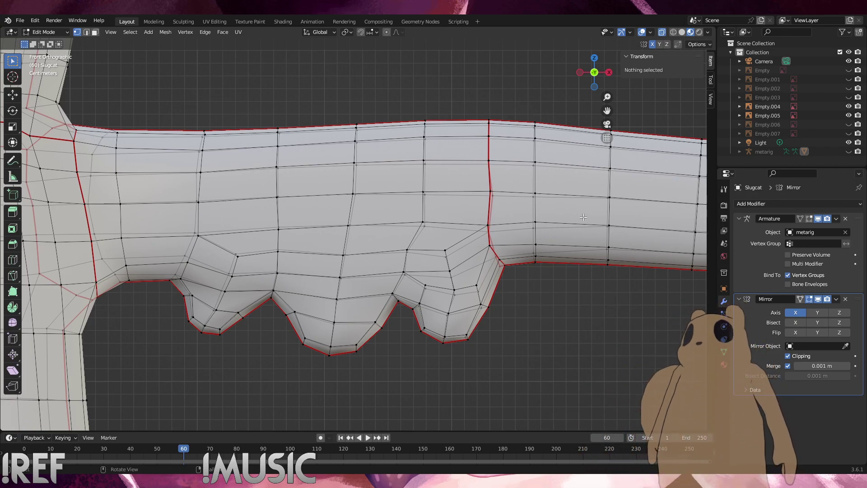
Edge-slide the outer drip's hand-side vertices upward and move the inner vertex just above them up
drag(522, 298, 492, 256)
click(562, 340)
middle_drag(497, 299, 455, 267)
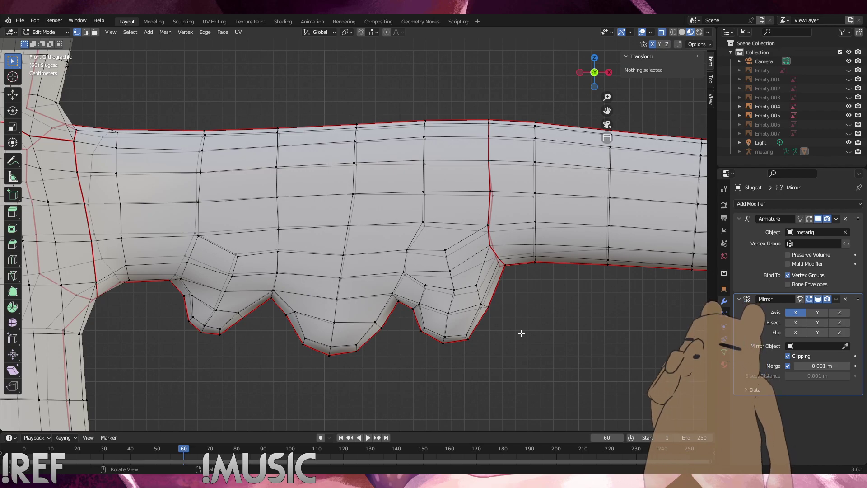
alt+click(485, 312)
key(g)
key(g)
click(476, 292)
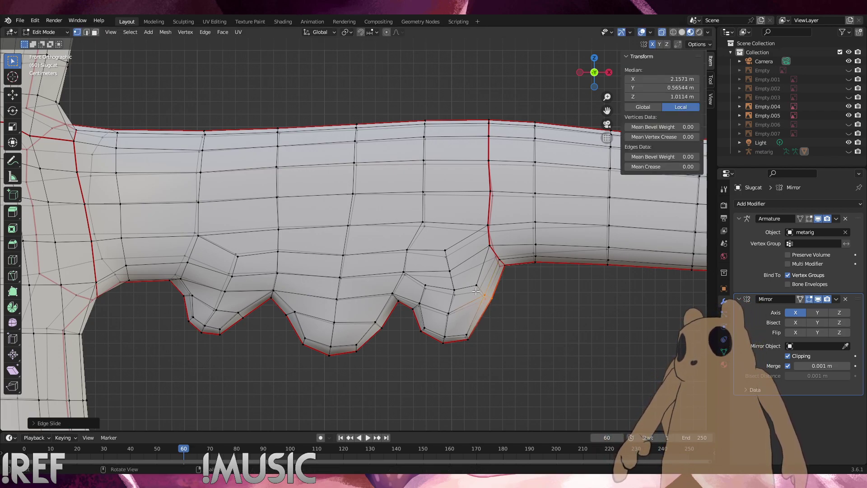
click(476, 284)
key(g)
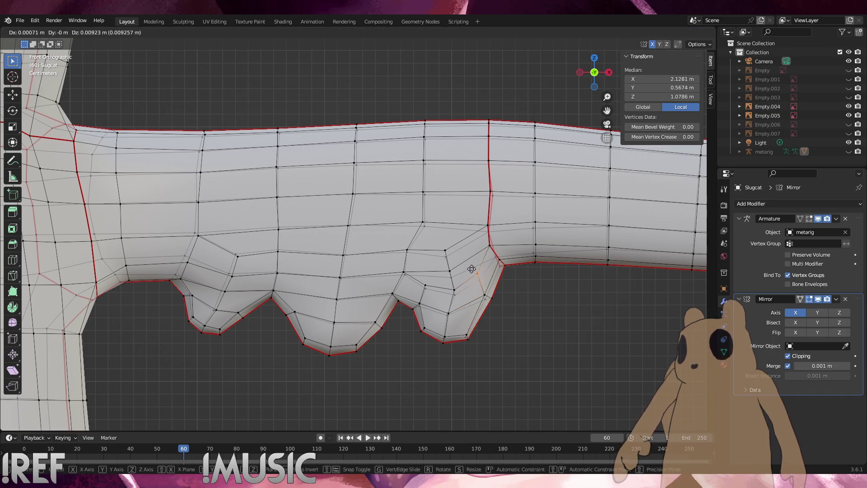
click(471, 269)
Edge-slide the outer drip's hand-side lower corner outward and its side vertices upward, and nudge the adjacent inner vertex
drag(508, 306, 479, 289)
drag(478, 349, 474, 291)
key(g)
key(g)
click(468, 324)
key(g)
key(g)
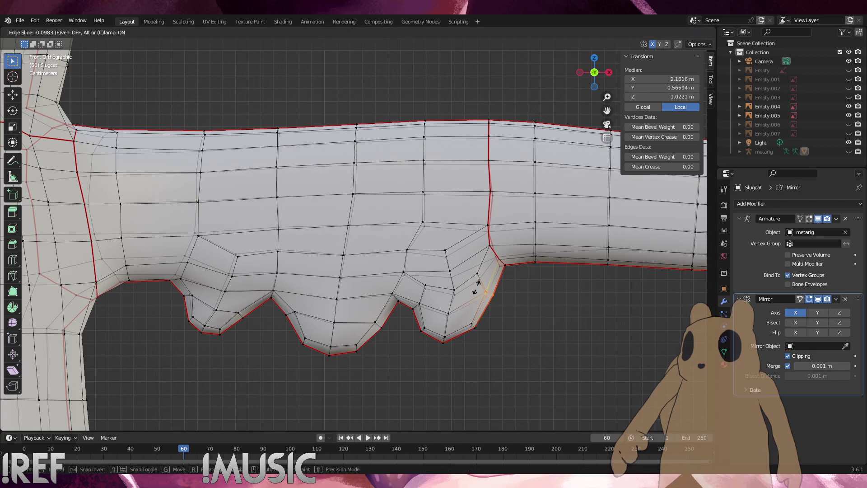
click(479, 284)
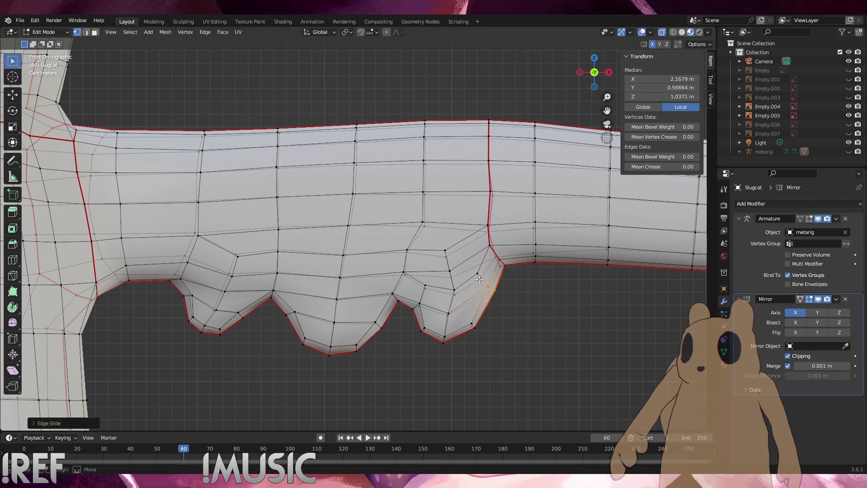
click(486, 287)
key(g)
click(464, 274)
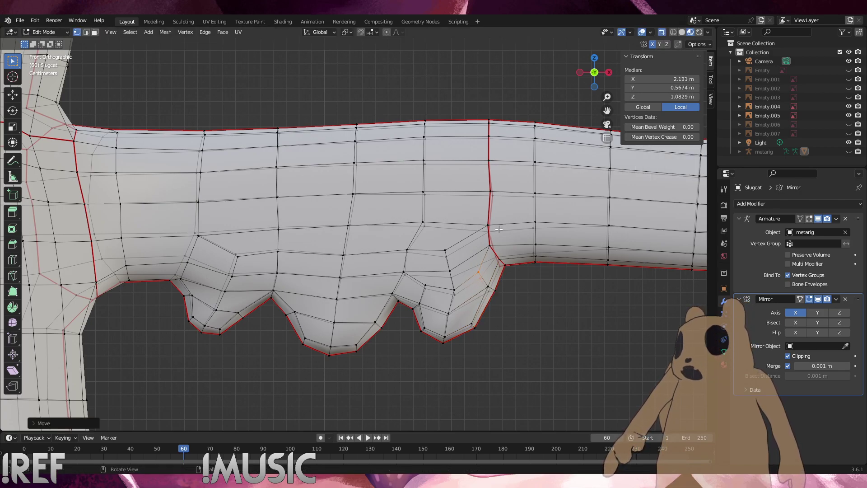
Edge-slide the edge above the outer drip slightly upward, and slide its end vertices on the red seam
alt+click(400, 213)
key(g)
key(g)
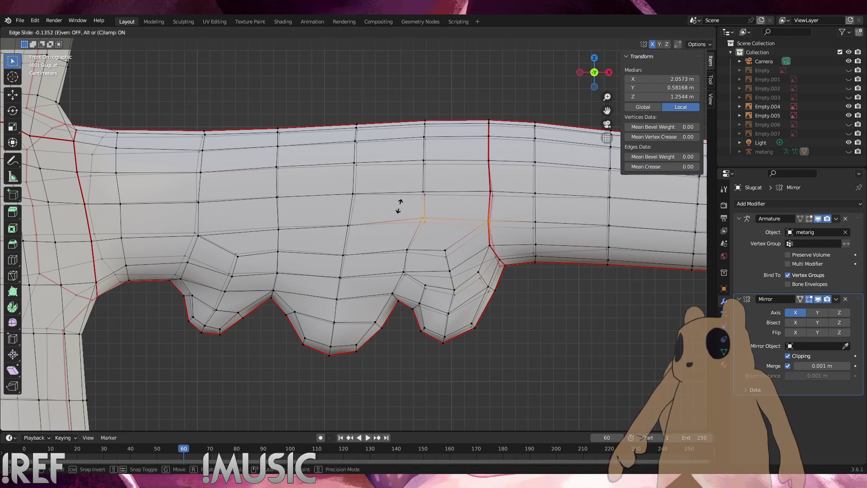
click(401, 206)
click(488, 221)
key(g)
key(g)
click(464, 259)
Slide the outer drip's central column vertices upward along their edges to even their spacing
click(446, 251)
key(g)
key(g)
click(442, 232)
key(g)
key(g)
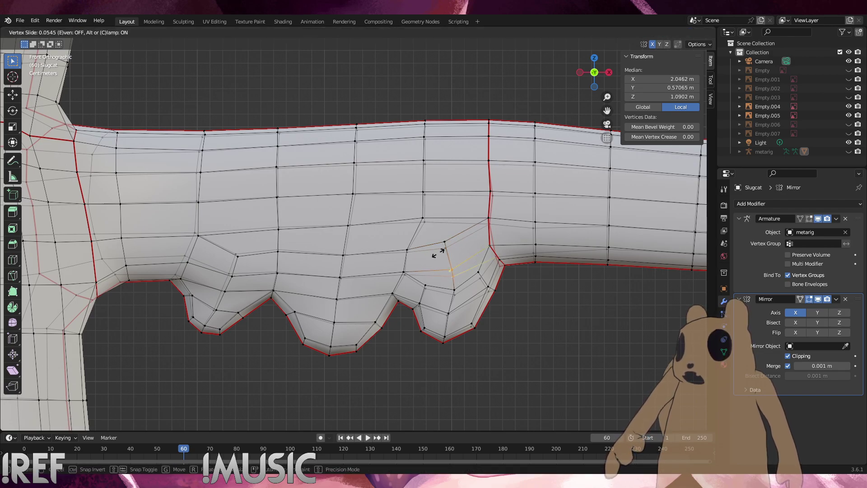
click(444, 273)
key(g)
key(g)
click(454, 346)
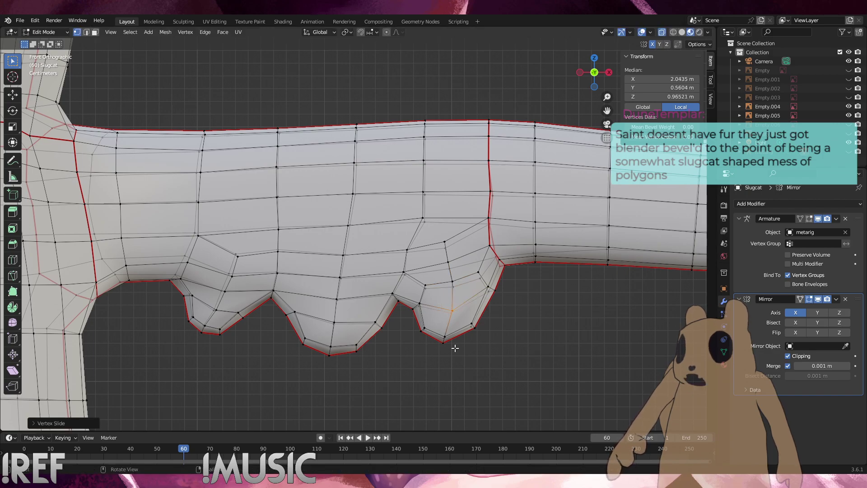
Edge-slide the outer drip's tip vertices toward the hand and reposition its body-side lower corner vertices
drag(455, 346, 435, 329)
key(g)
key(g)
click(445, 337)
drag(486, 353, 416, 325)
key(g)
click(415, 325)
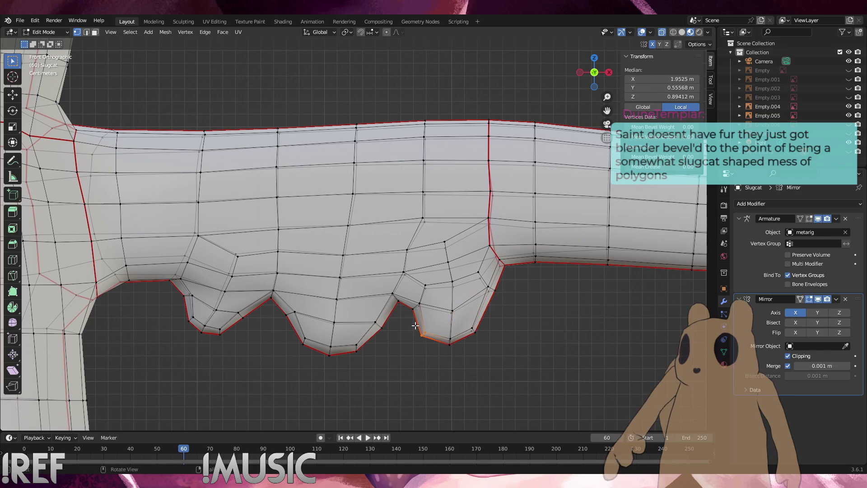
click(497, 337)
key(g)
key(g)
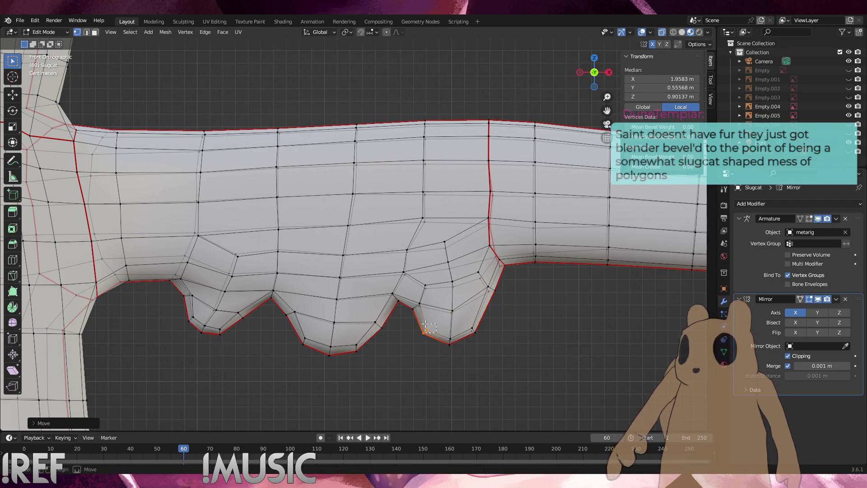
Move the outer drip's hand-side lower corner vertices slightly upward
click(472, 329)
drag(467, 323, 473, 330)
key(g)
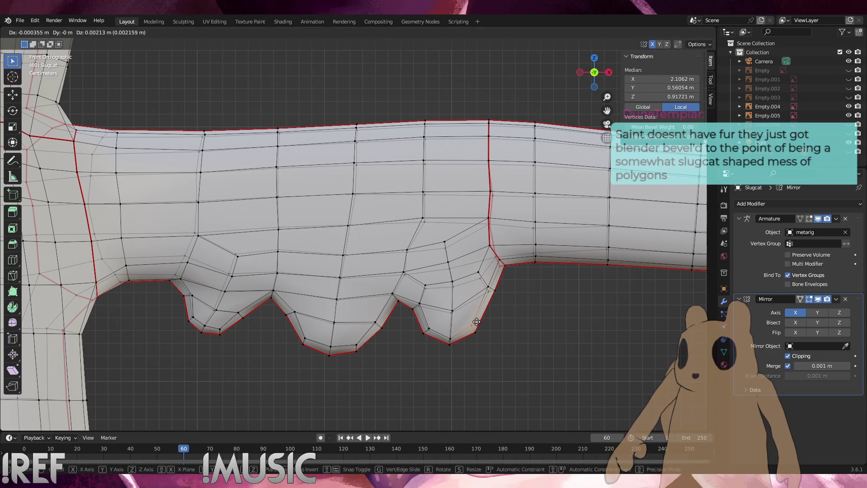
click(475, 321)
click(517, 341)
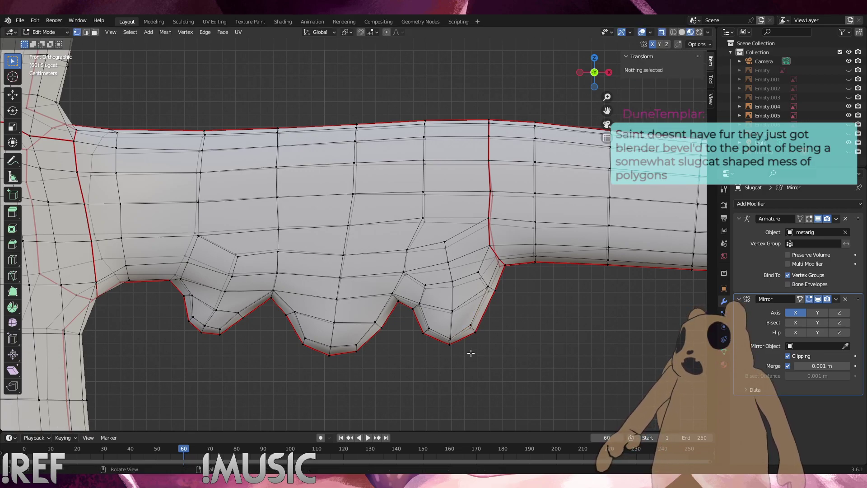
Move the notch vertices between the middle and outer drips slightly downward
drag(425, 319, 414, 302)
key(g)
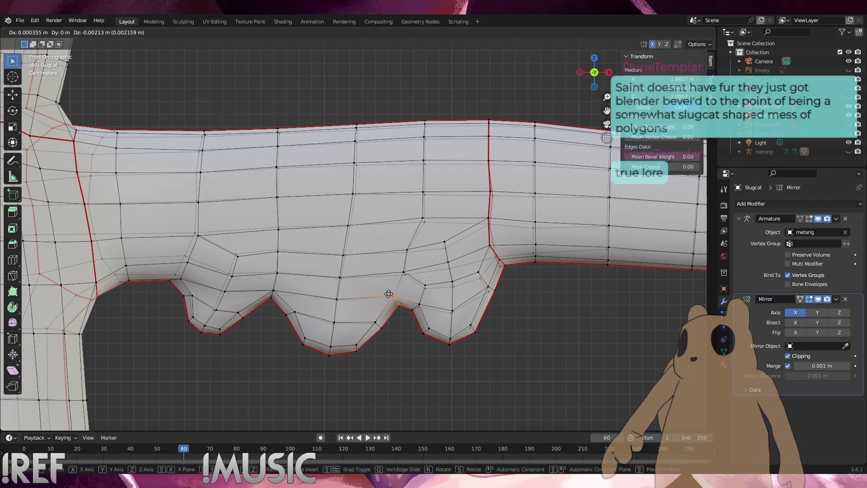
click(389, 294)
click(536, 345)
Adjust the outer drip's hand-side lower corner vertex and move its two tip vertices slightly up
click(471, 329)
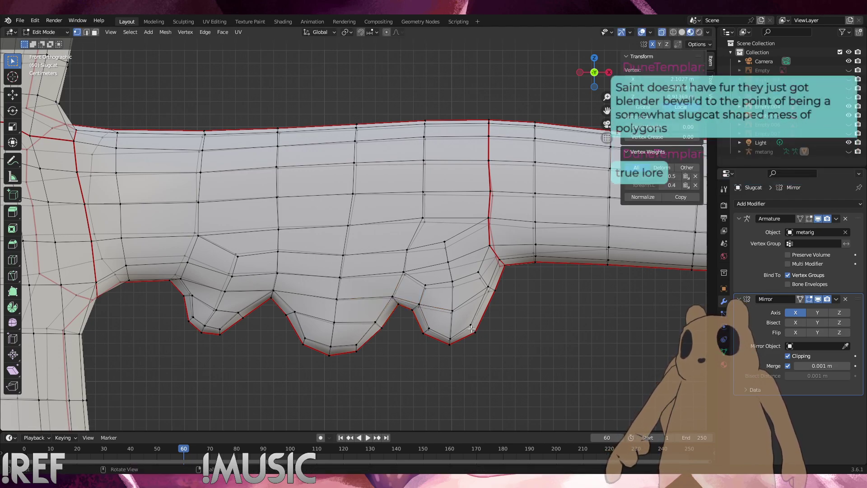
key(g)
click(480, 339)
click(451, 341)
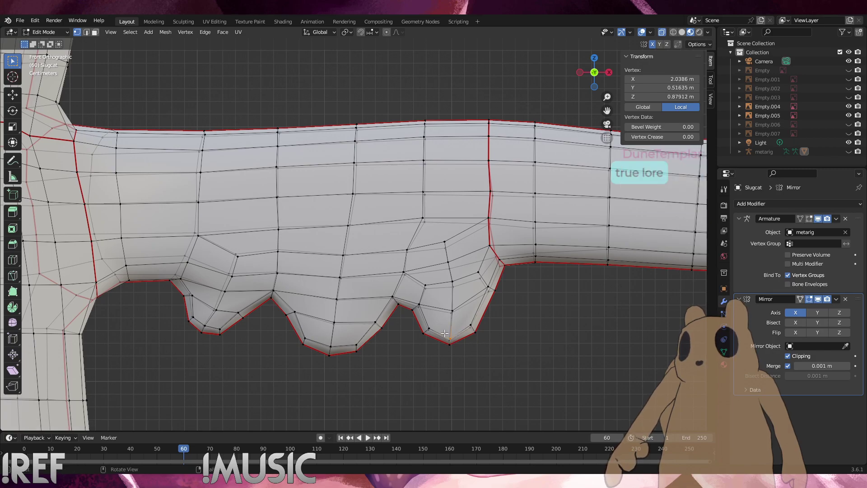
shift+click(453, 342)
key(g)
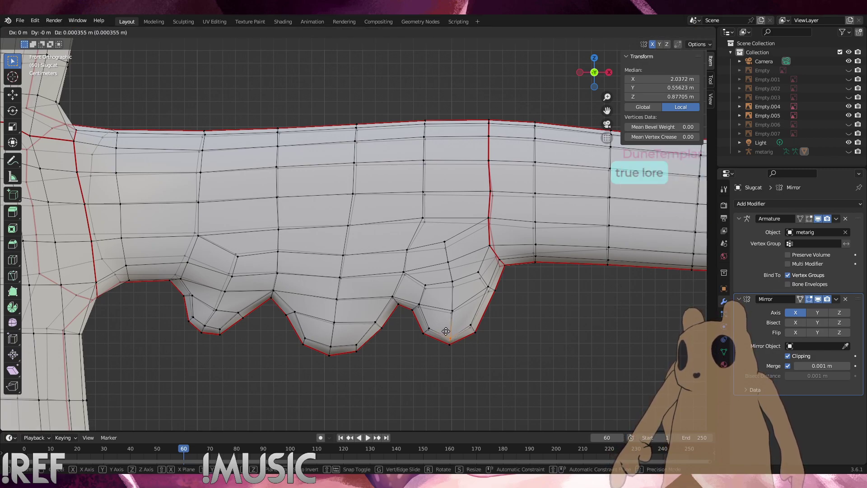
click(446, 330)
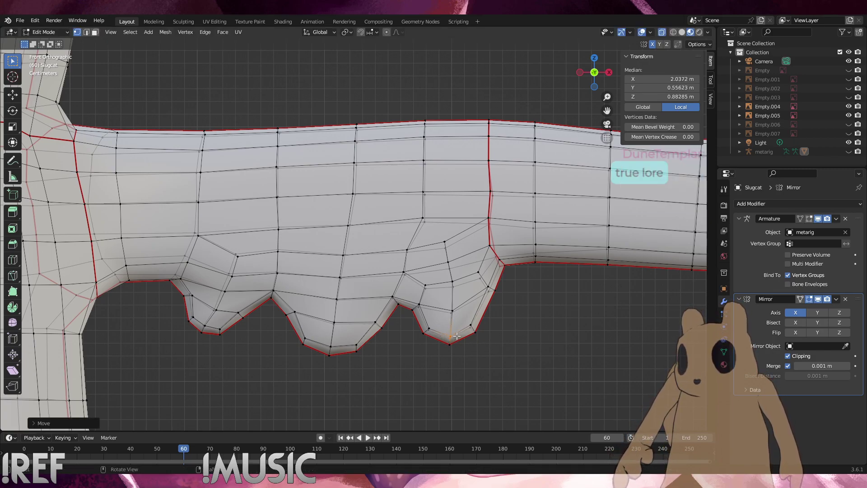
click(500, 347)
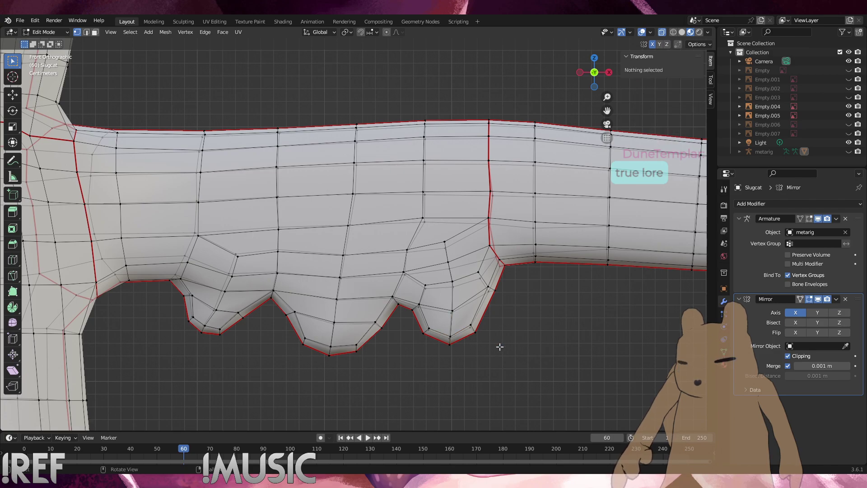
Nudge the outer drip's hand-side outline vertex inward and adjust the central vertex beside it
click(490, 296)
key(g)
click(488, 292)
click(514, 308)
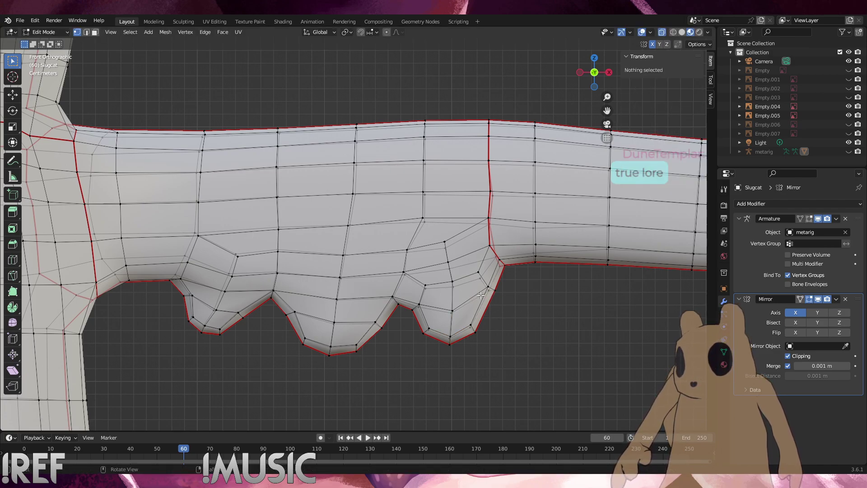
click(460, 286)
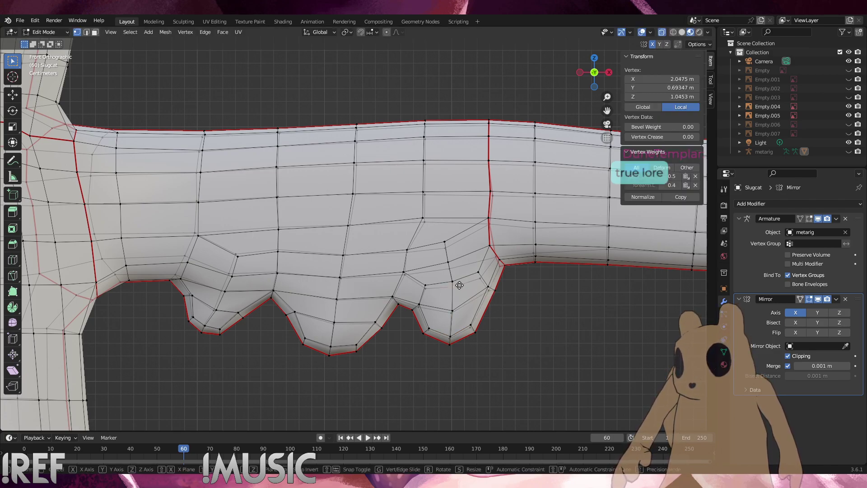
key(g)
click(430, 287)
click(480, 282)
key(g)
key(Escape)
click(549, 305)
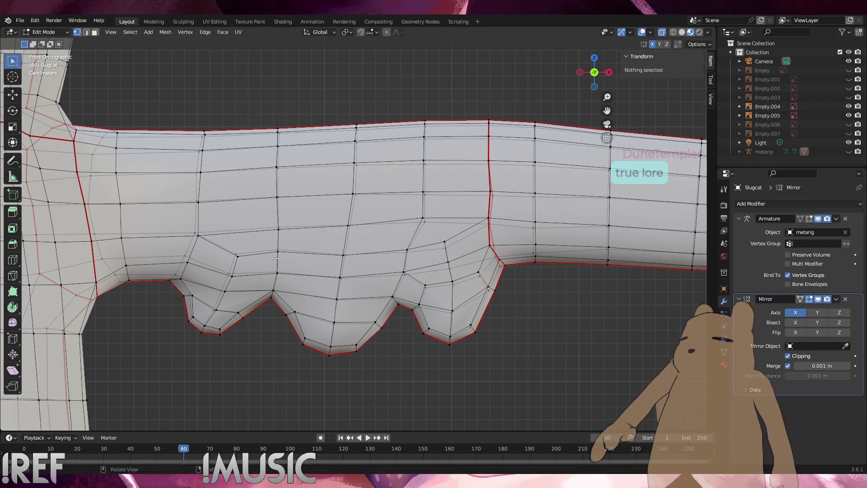
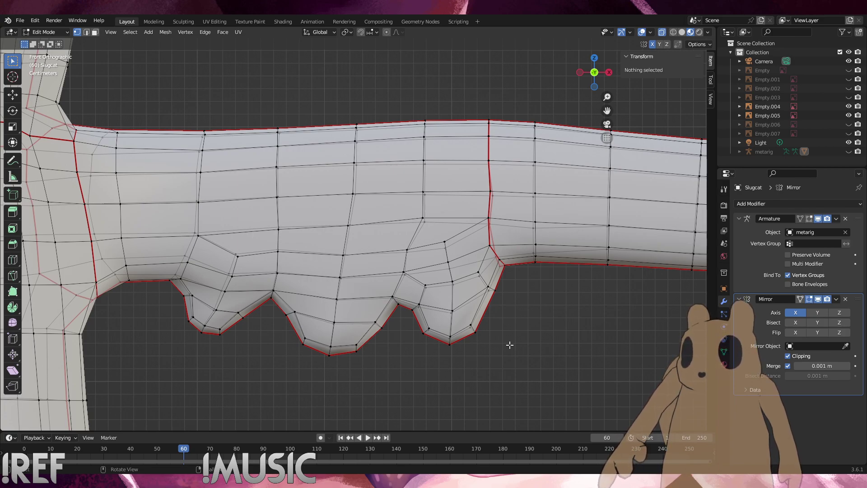
Edge-slide the outer drip's tip and both lower corner vertices to round and even its lower outline
drag(500, 346, 417, 315)
key(g)
key(g)
click(466, 312)
key(g)
key(g)
click(440, 337)
key(g)
key(g)
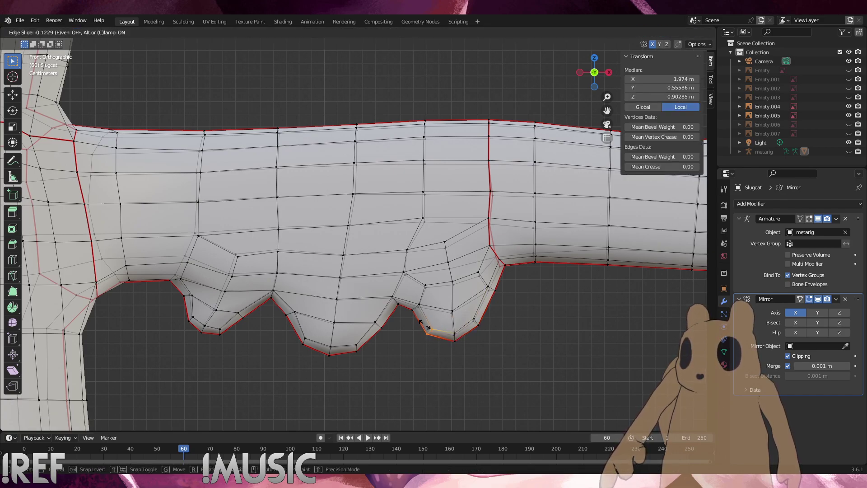
click(425, 326)
click(517, 351)
Examine the whole arm's smooth drip silhouette in Object Mode and return the Slugcat mesh to Edit Mode
scroll(517, 349, down, 5)
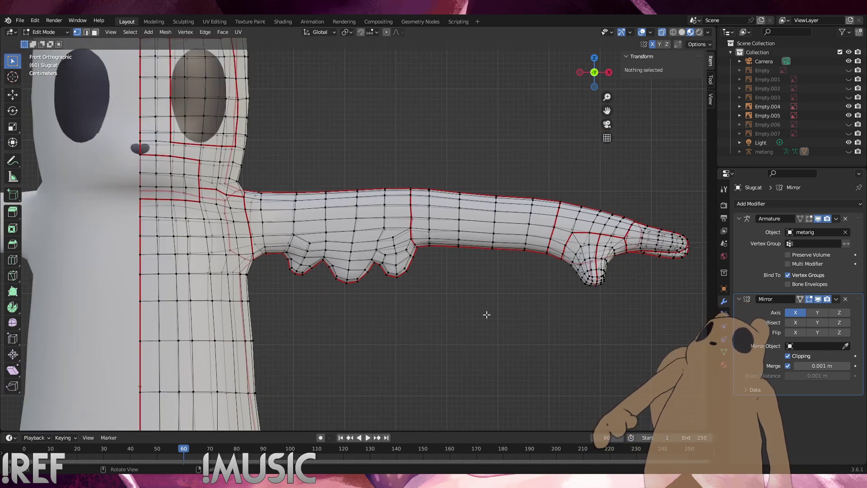
click(46, 31)
click(45, 41)
middle_drag(366, 183, 371, 259)
click(383, 256)
click(41, 33)
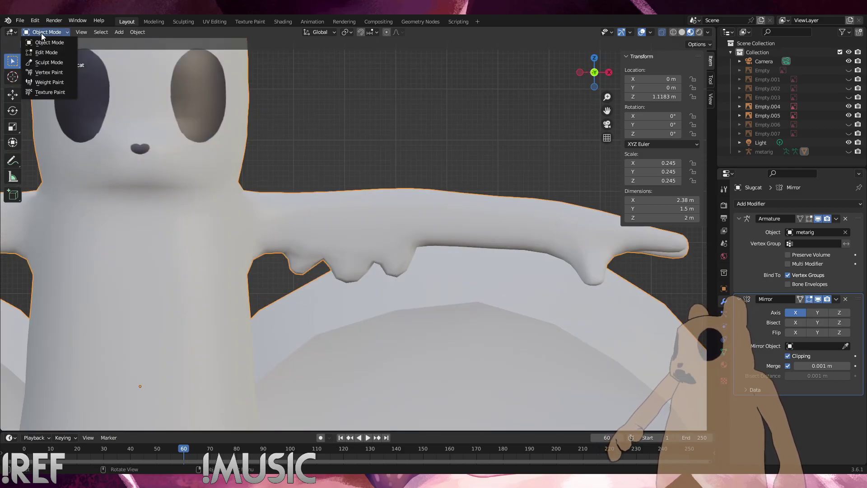
click(46, 52)
Raise the vertices of the notch between the middle and outer drips along the Z axis
scroll(392, 282, up, 5)
drag(428, 320, 384, 265)
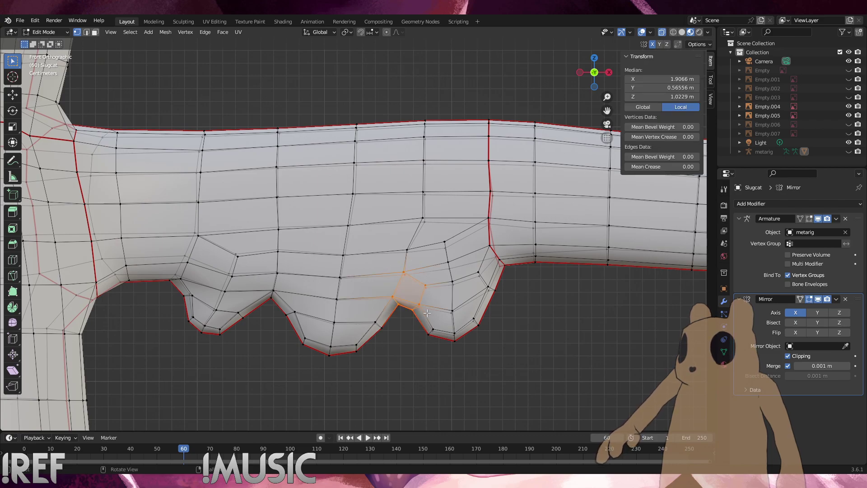
key(g)
key(z)
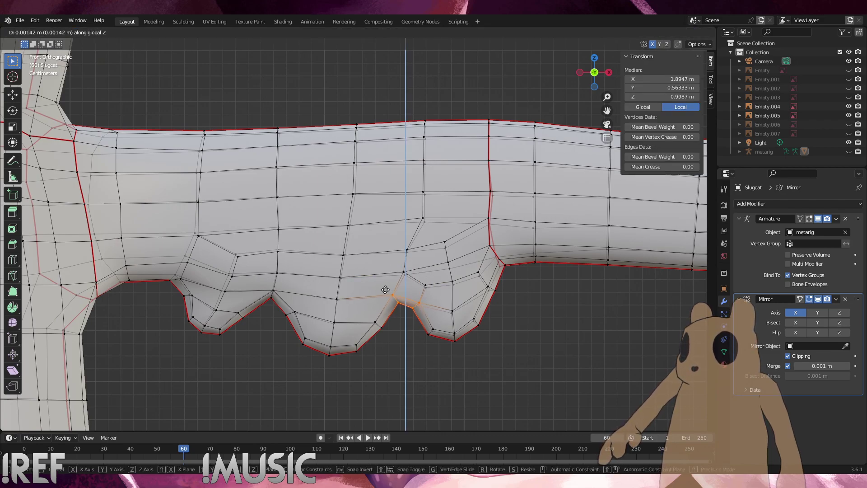
click(438, 308)
key(g)
key(z)
click(382, 261)
key(g)
key(z)
click(387, 241)
Edge-slide the notch vertices on the middle drip's side, and slide the middle drip's upper centre vertices slightly up
drag(404, 303, 384, 283)
key(g)
key(g)
click(384, 289)
click(409, 339)
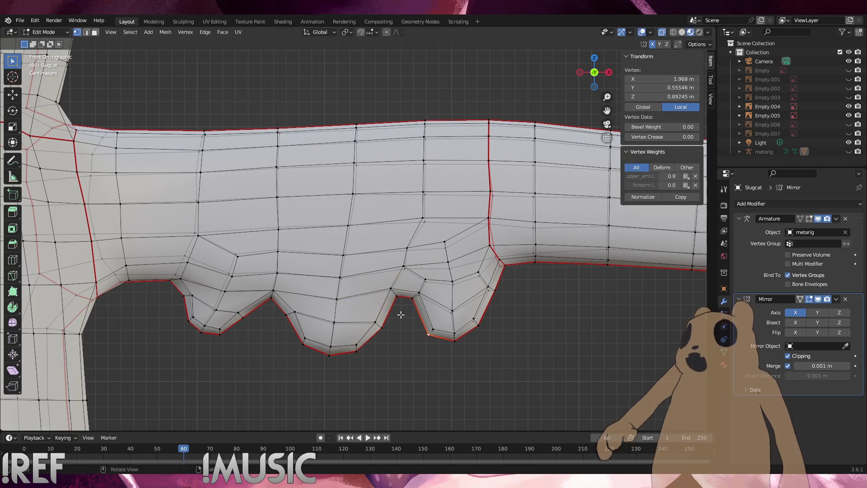
click(336, 298)
key(shift+v)
click(326, 289)
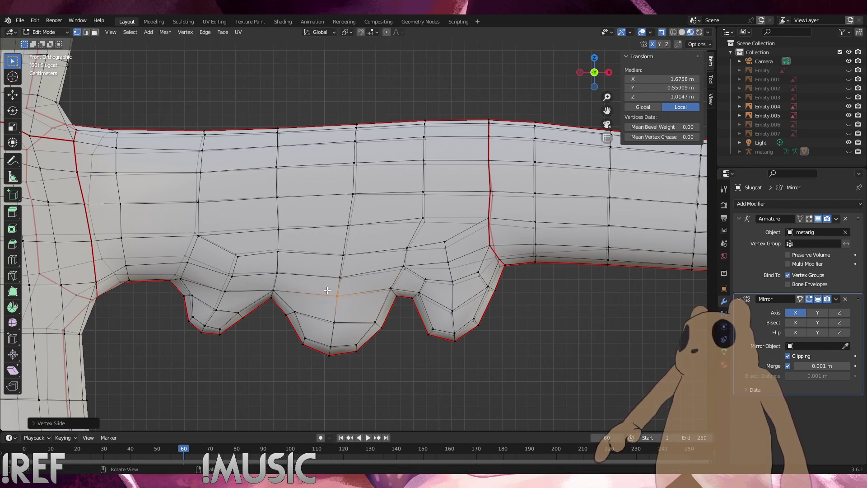
Edge-slide the notch's middle-drip corner vertices slightly down along the middle drip's side
click(409, 319)
drag(403, 303, 383, 283)
key(g)
key(g)
click(386, 289)
click(410, 319)
click(549, 351)
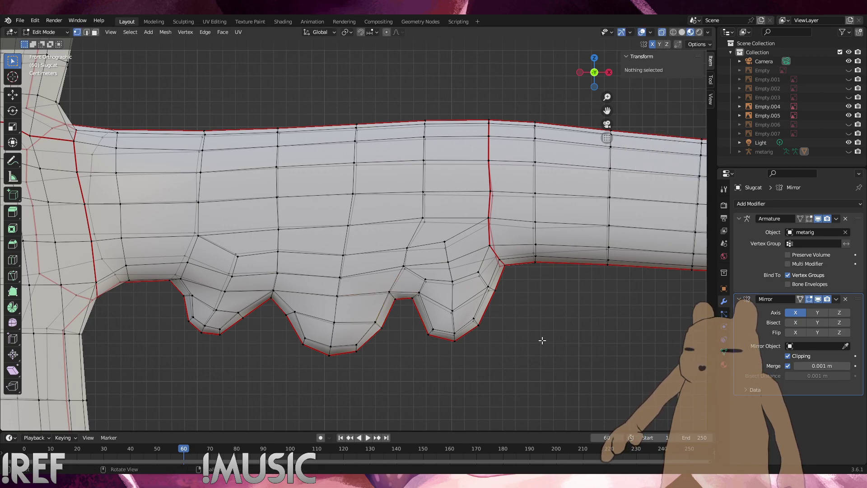
Move the notch vertices on the outer drip's side slightly outward along the arm and down
drag(432, 302, 406, 272)
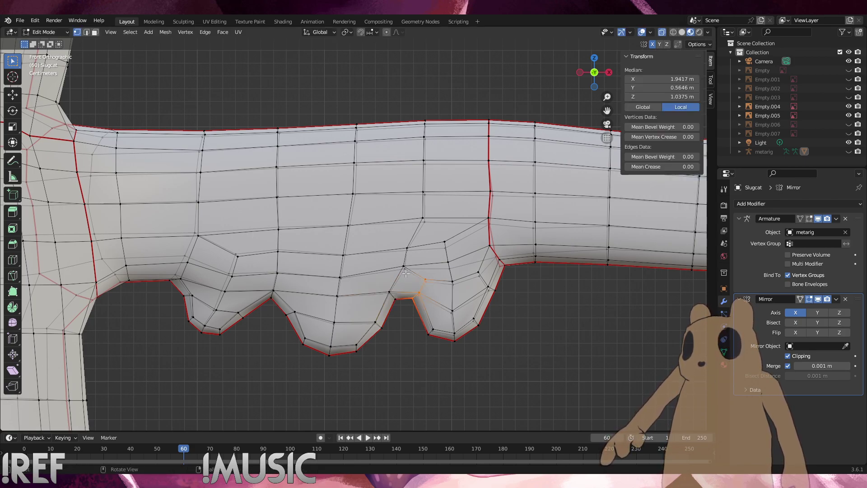
key(g)
click(407, 274)
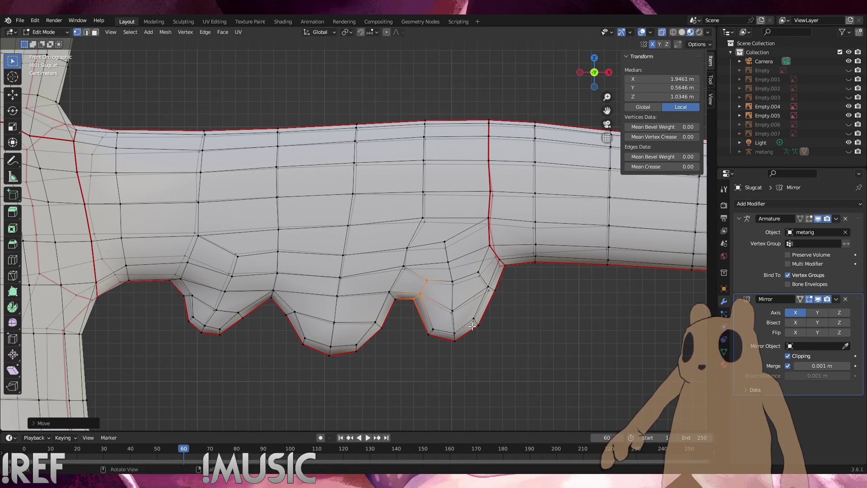
Vertex-slide the outer drip's lower centre vertices slightly up along their edges
drag(471, 325, 436, 299)
key(g)
key(g)
click(434, 296)
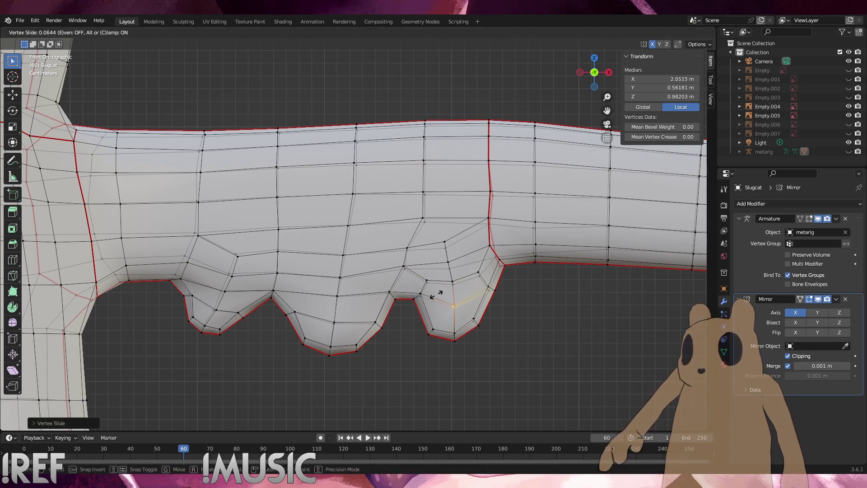
click(528, 328)
Move the outer drip's tip vertices slightly outward along the arm and up
drag(497, 361, 411, 315)
key(g)
click(512, 345)
click(513, 344)
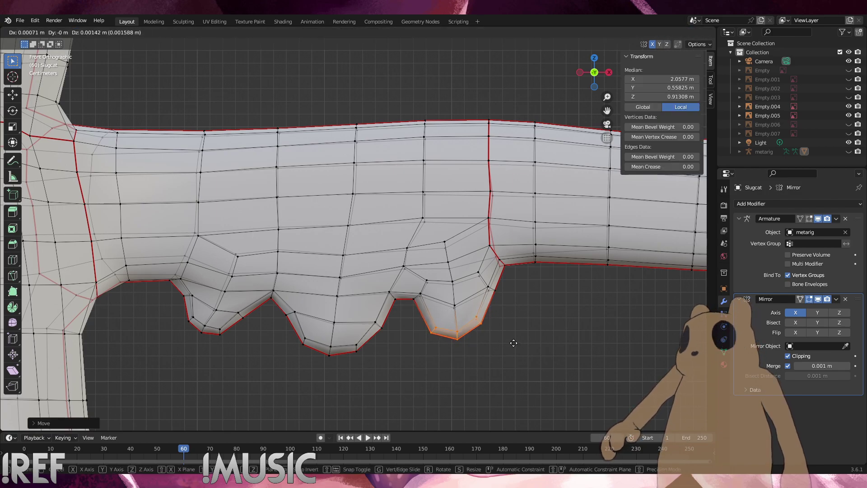
Vertex-slide the elbow seam's vertices to even its curve, shifting the one above the outer drip slightly toward the forearm
click(497, 196)
key(g)
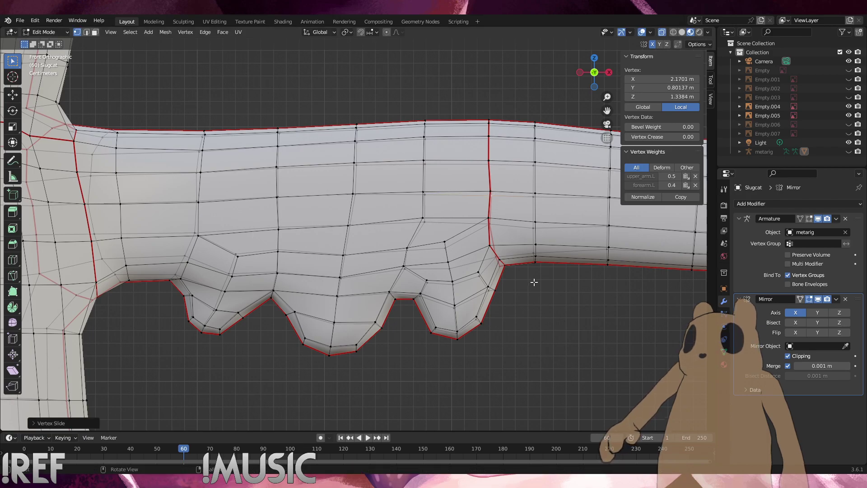
click(490, 245)
key(shift+v)
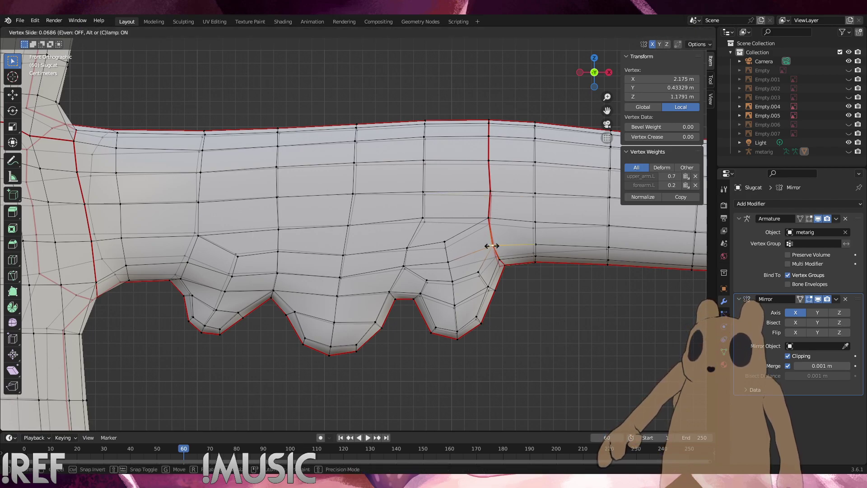
click(492, 247)
click(547, 321)
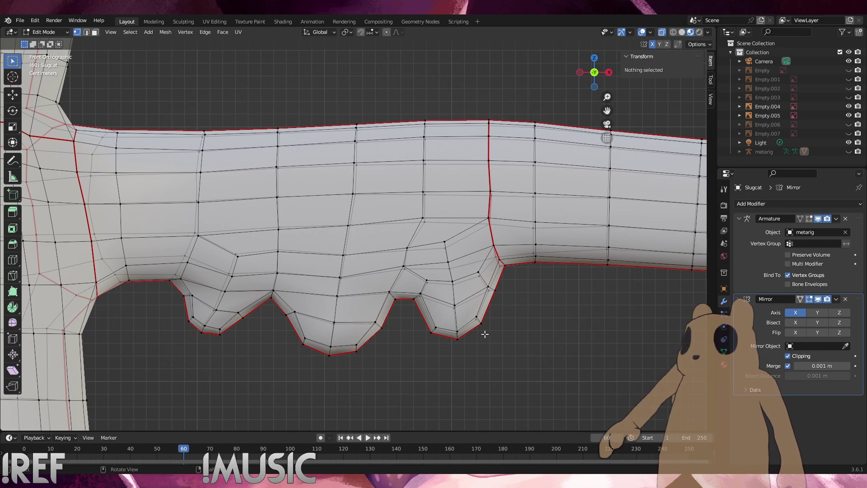
Select all of the outer drip's vertices together with the adjoining notch vertices
drag(505, 375, 409, 246)
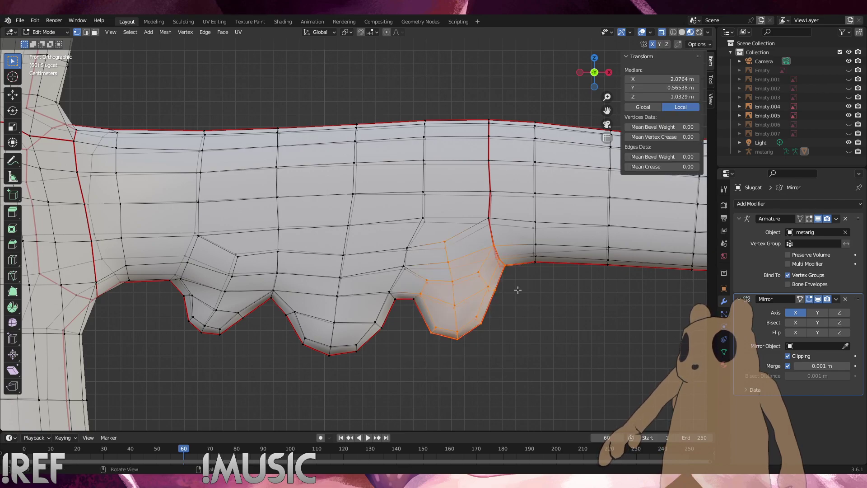
drag(426, 314, 406, 298)
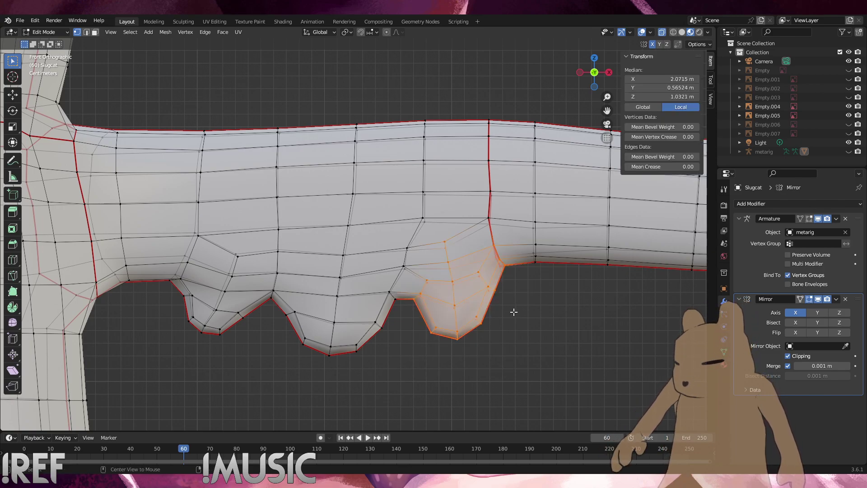
Fatten the selected tuft beside the arm's vertical seam and nudge it slightly outward along the arm and up along Z
key(alt+s)
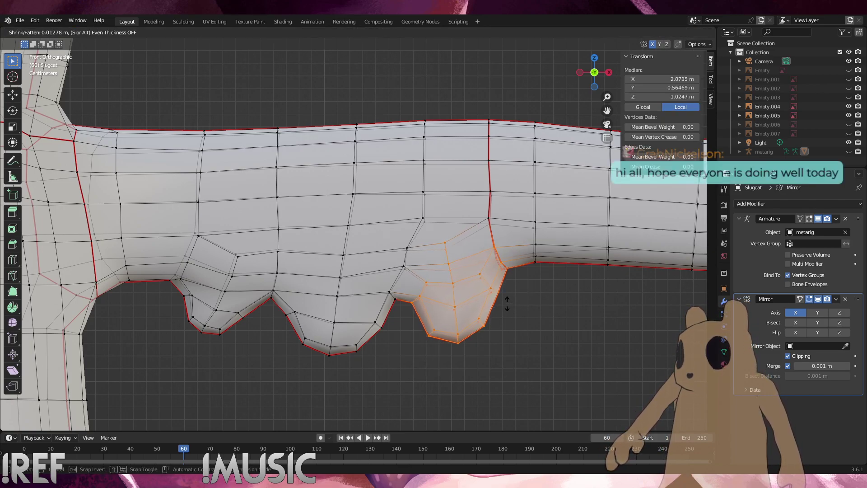
click(511, 309)
key(g)
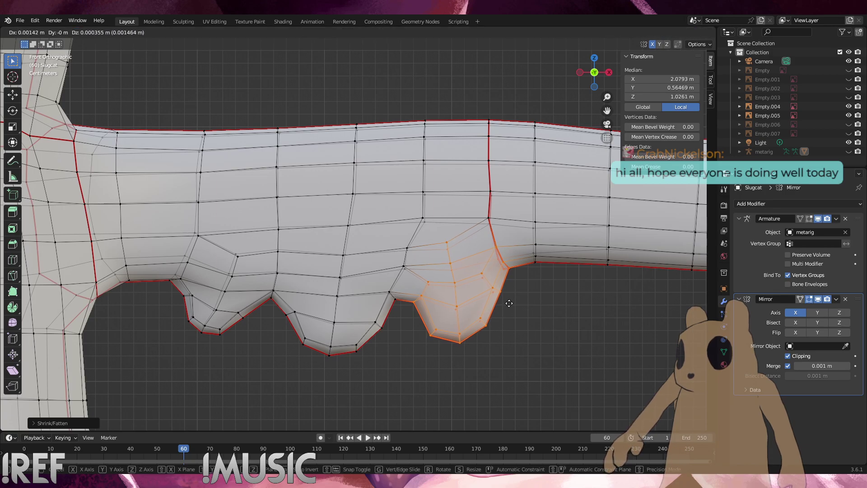
click(509, 303)
key(g)
key(z)
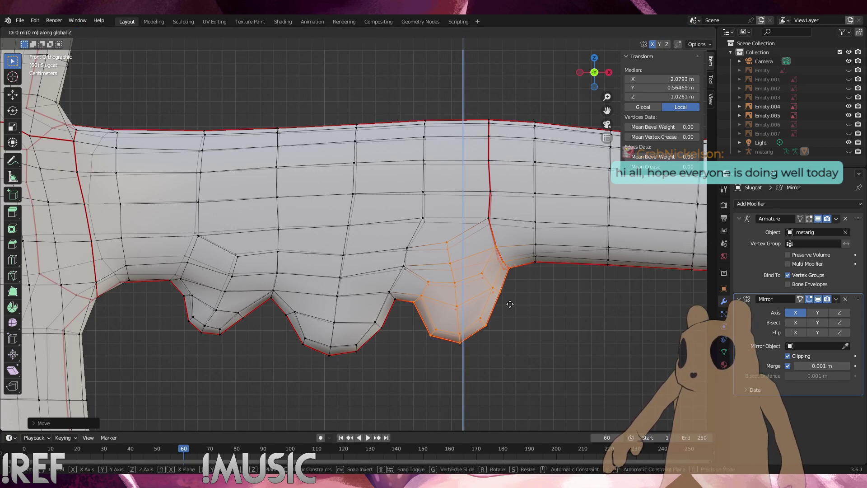
click(510, 302)
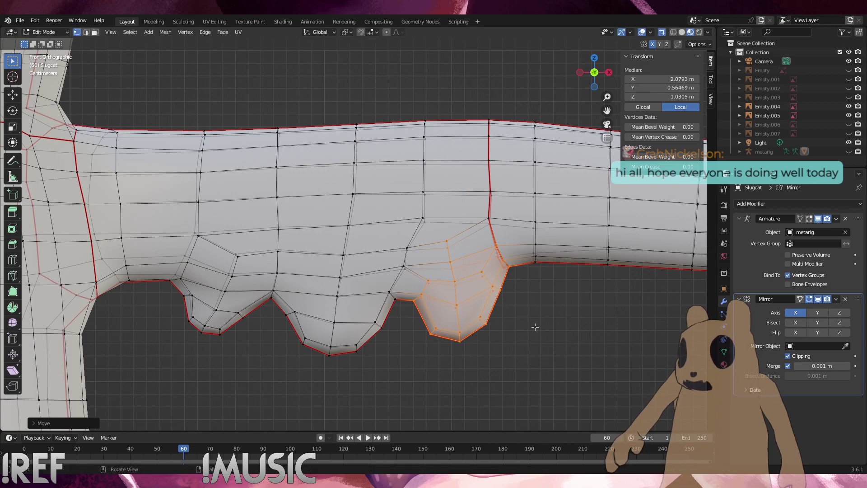
click(535, 327)
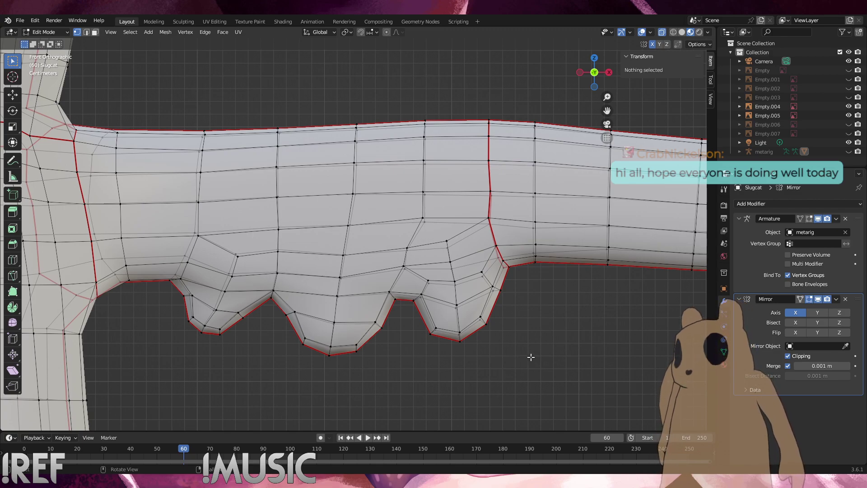
Check the shading and silhouette of the arm's tufts in Object Mode, then return to Edit Mode
click(28, 32)
click(45, 43)
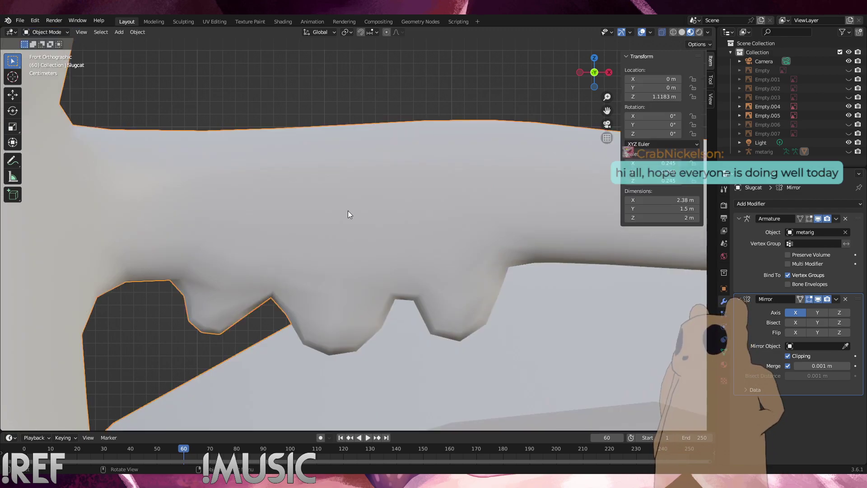
mouse_move(418, 262)
middle_down()
mouse_move(359, 243)
mouse_move(340, 199)
mouse_move(267, 192)
mouse_move(152, 225)
mouse_move(134, 266)
mouse_move(155, 209)
mouse_move(343, 208)
mouse_move(363, 170)
mouse_move(464, 190)
mouse_move(429, 262)
middle_up()
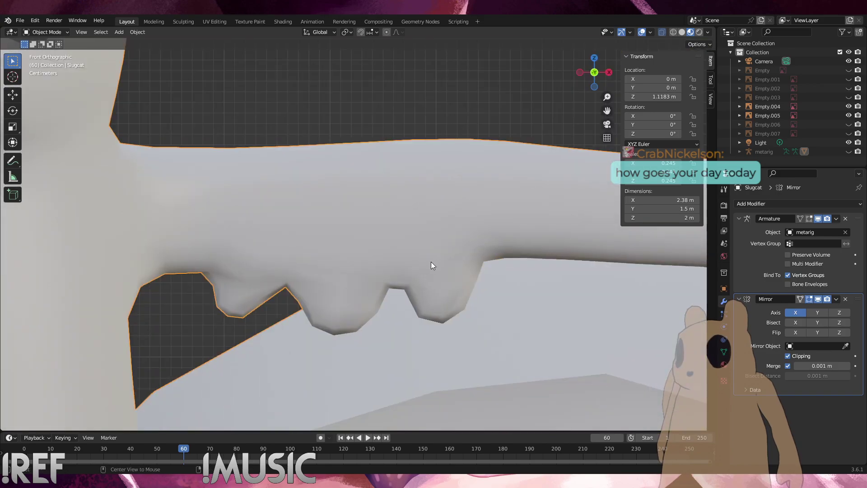
scroll(400, 280, down, 5)
scroll(337, 247, up, 7)
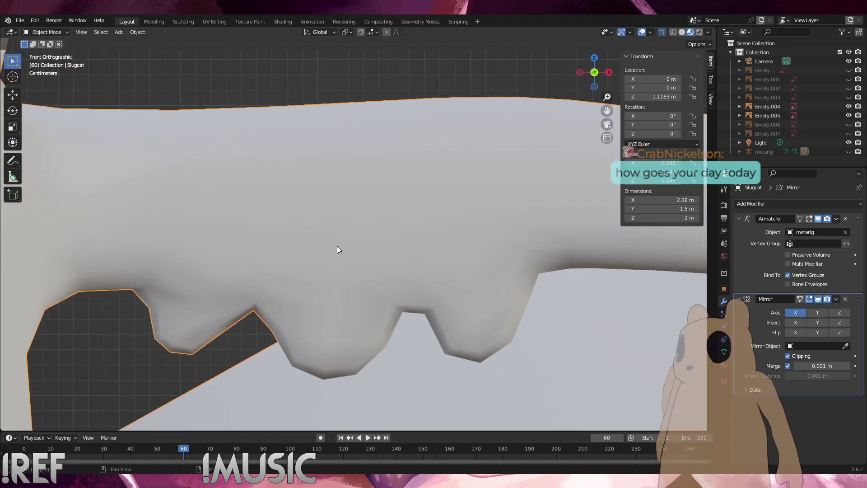
click(45, 32)
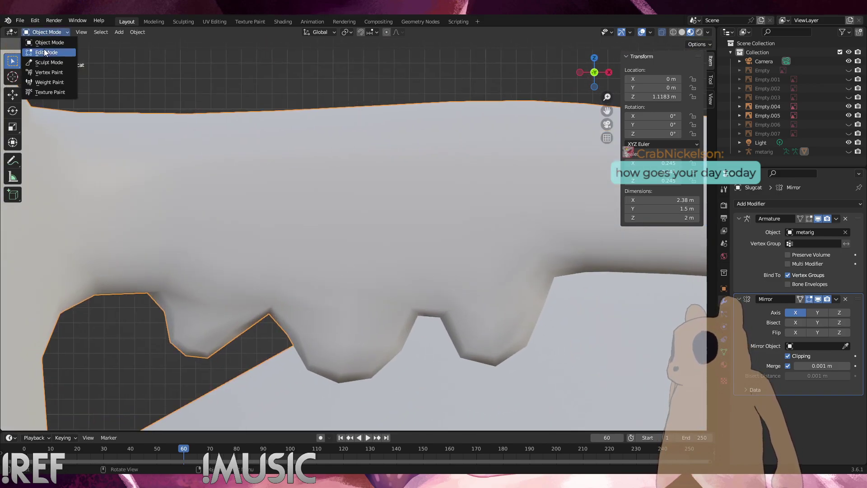
click(44, 48)
Slide the side vertices of the tuft nearest the body up along its edge and nudge them toward the notch beside the middle tuft
shift+middle_drag(250, 266, 286, 302)
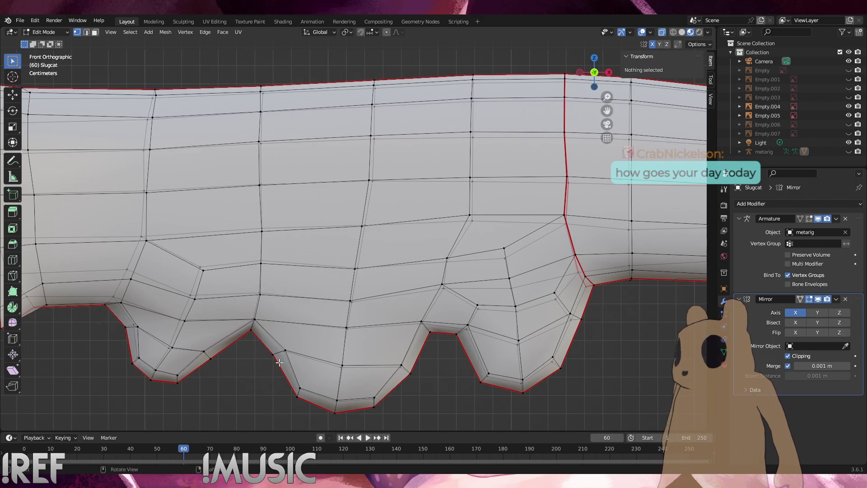
drag(232, 374, 195, 344)
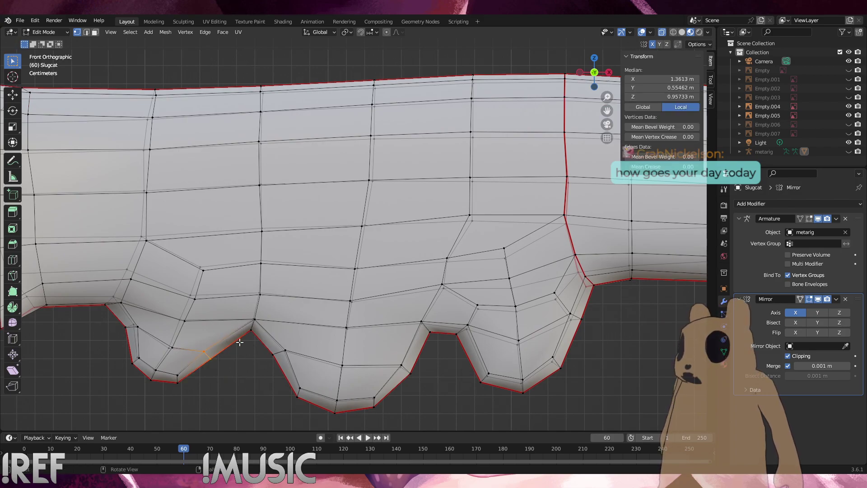
key(g)
key(g)
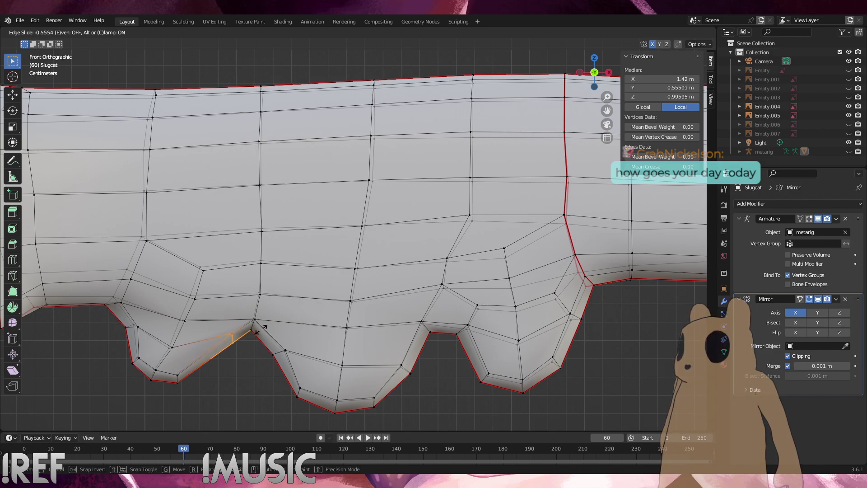
click(244, 344)
key(g)
click(240, 342)
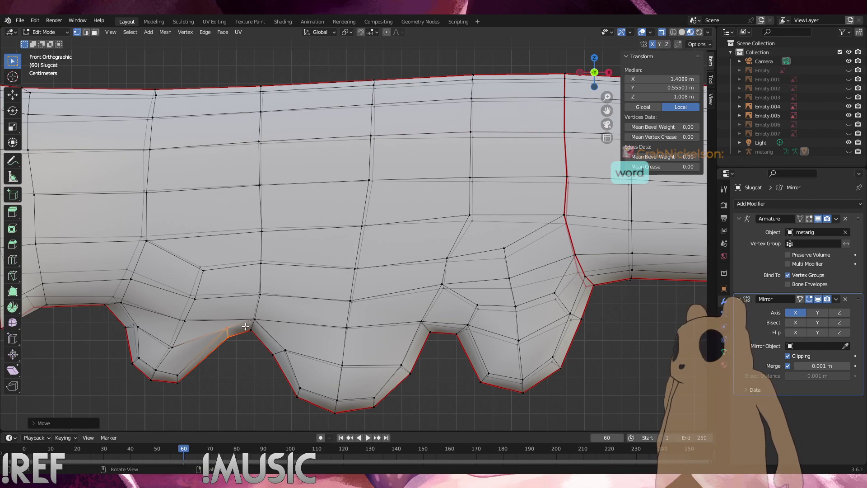
Try repositioning the vertices above the tuft nearest the body and those at the notch beside the middle tuft
drag(195, 334, 158, 304)
key(g)
click(155, 300)
drag(263, 340, 238, 312)
key(g)
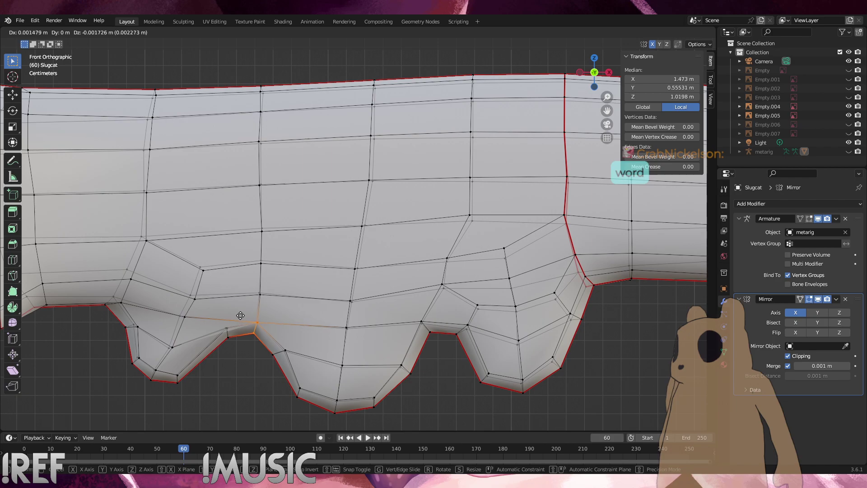
click(238, 313)
middle_drag(238, 313, 231, 289)
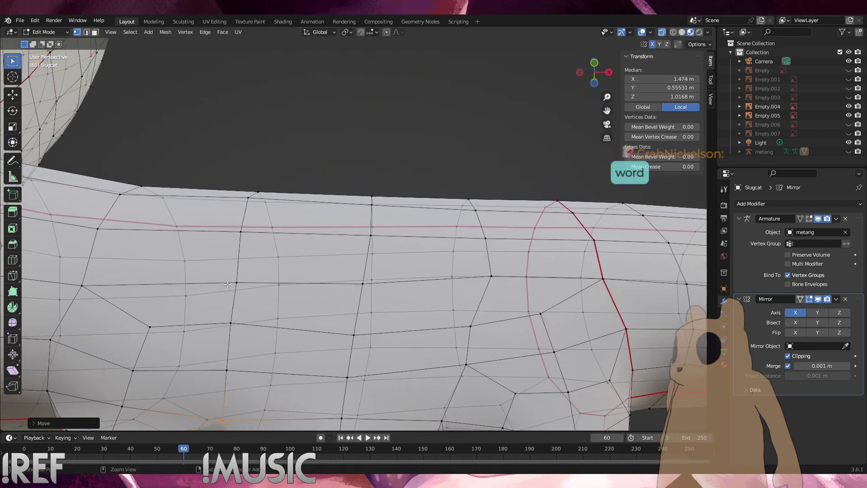
Undo the recent moves of the vertices around the notch between the tuft nearest the body and the middle tuft
key(ctrl+z)
key(ctrl+z)
scroll(322, 295, down, 2)
key(KP_3)
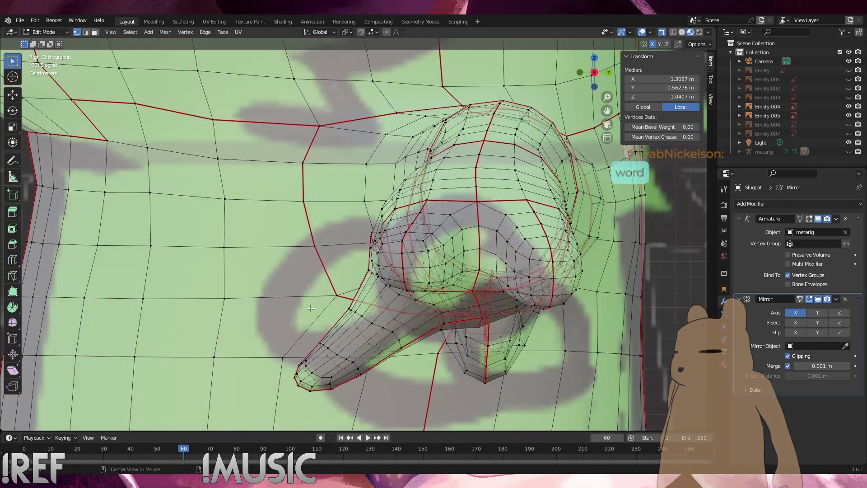
key(KP_1)
scroll(287, 319, up, 2)
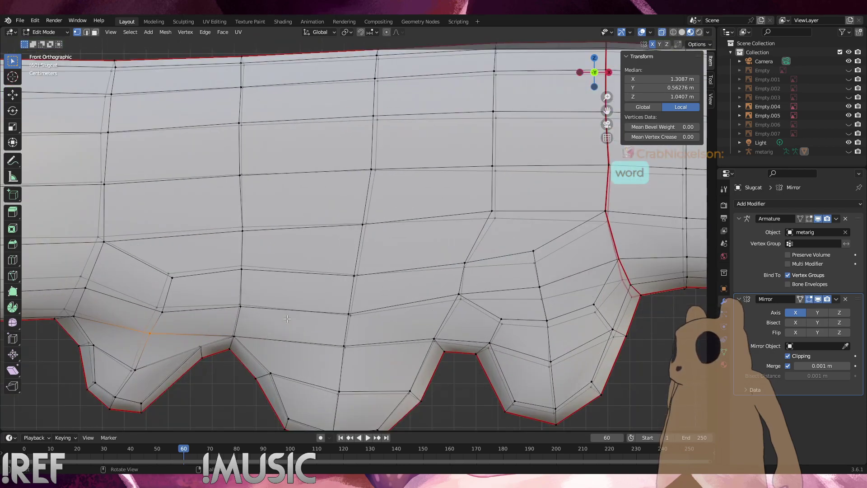
key(ctrl+z)
key(ctrl+z)
key(ctrl+z)
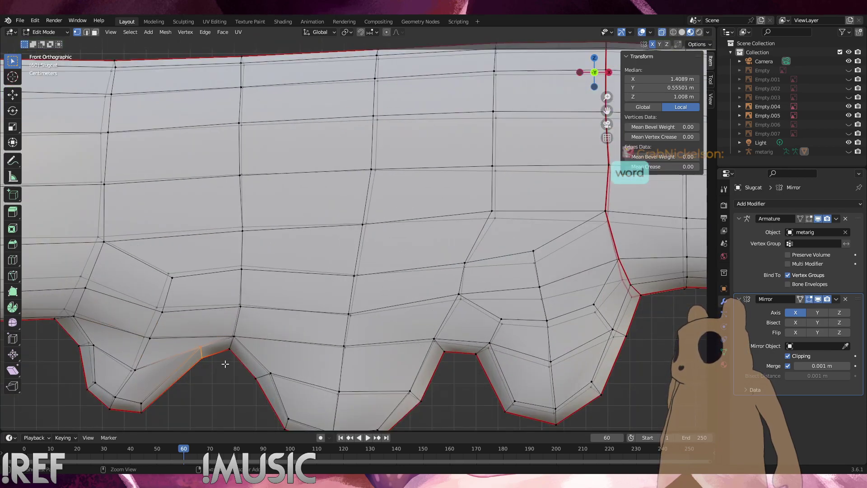
Move the inner tuft's side vertices down along its edge and lower the notch vertices beside the middle tuft
click(226, 376)
shift+click(207, 354)
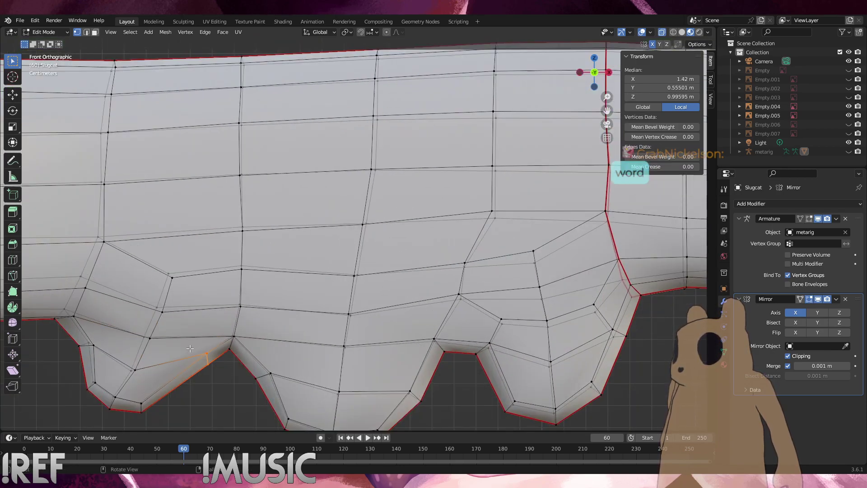
key(g)
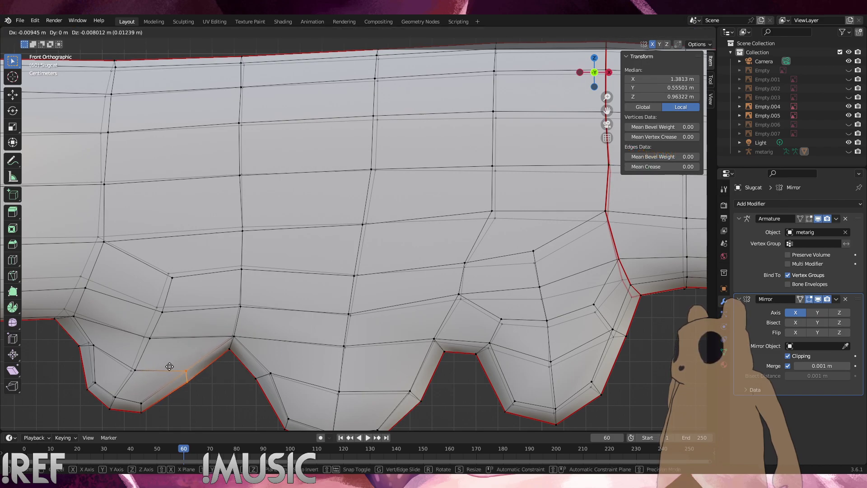
click(172, 368)
drag(248, 364, 219, 333)
key(g)
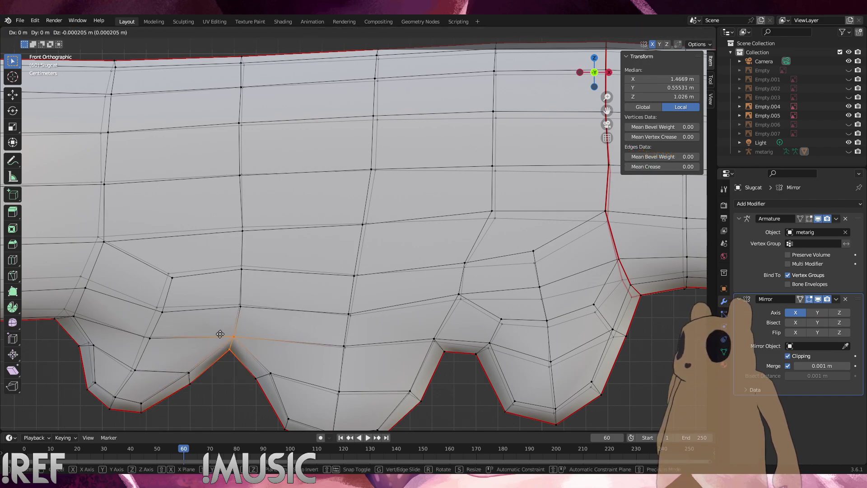
click(220, 341)
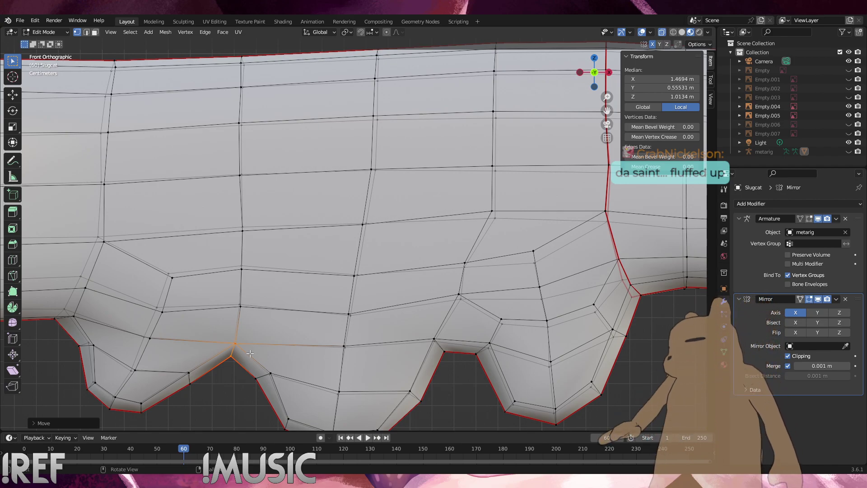
Add a loop cut across the base of the tuft nearest the body
key(alt+a)
key(ctrl+r)
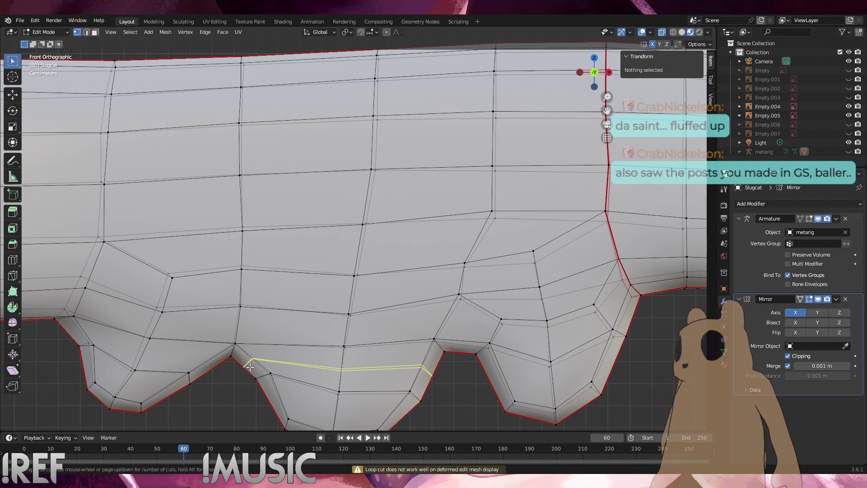
click(218, 364)
click(218, 364)
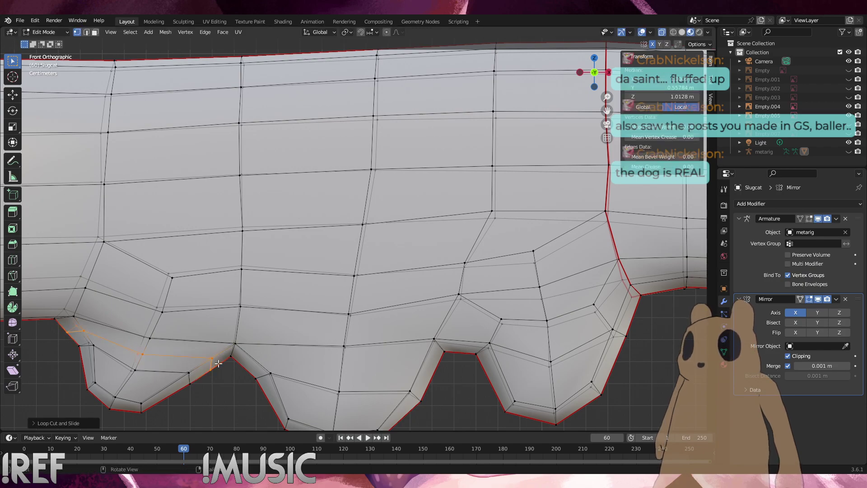
Lengthen the tuft nearest the body by moving its lower vertices down and slightly toward the body
click(220, 379)
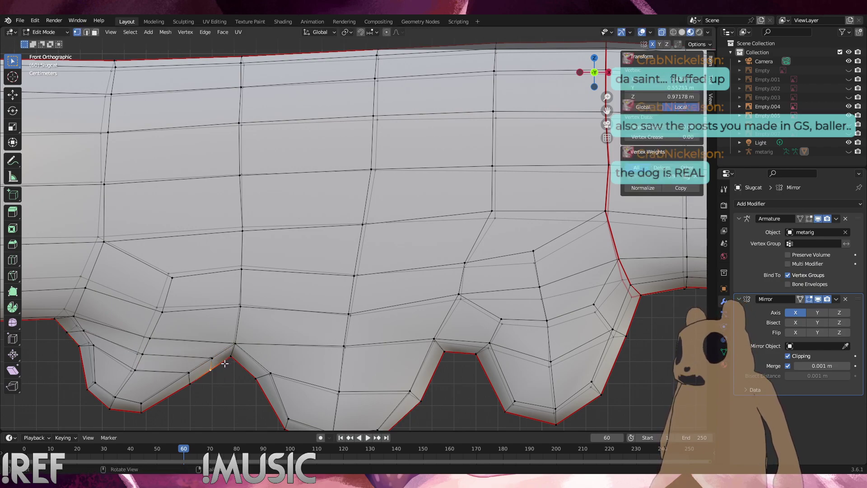
drag(194, 416, 68, 334)
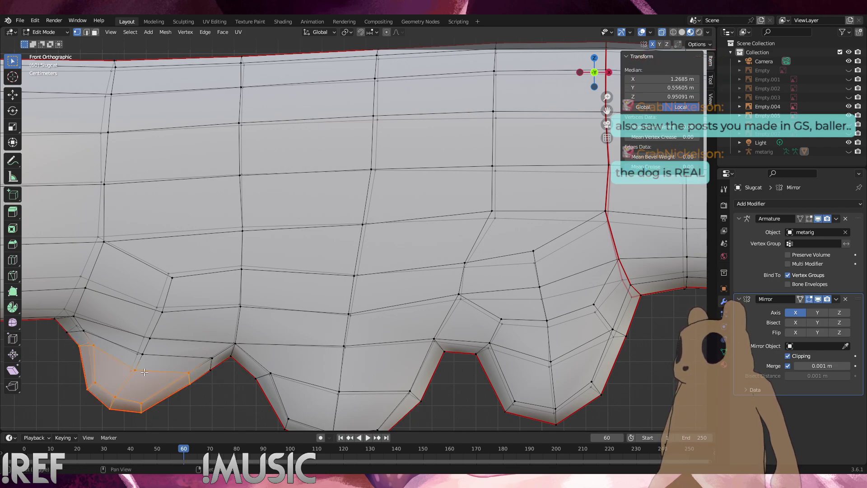
key(g)
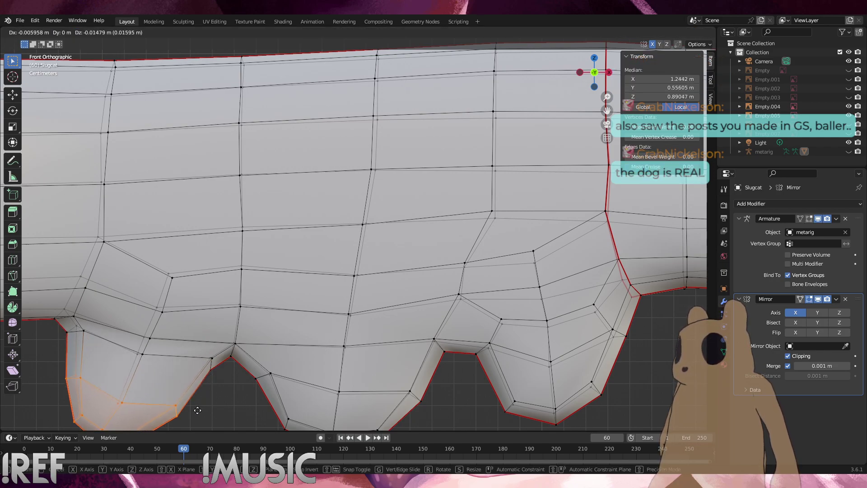
click(196, 417)
Lower the vertices at the peak of the notch between the inner and middle tufts to round it off
click(199, 355)
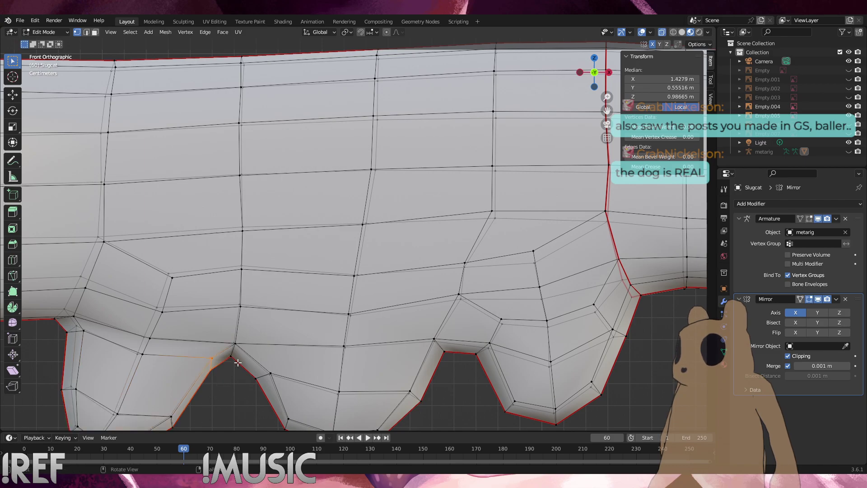
shift+click(148, 339)
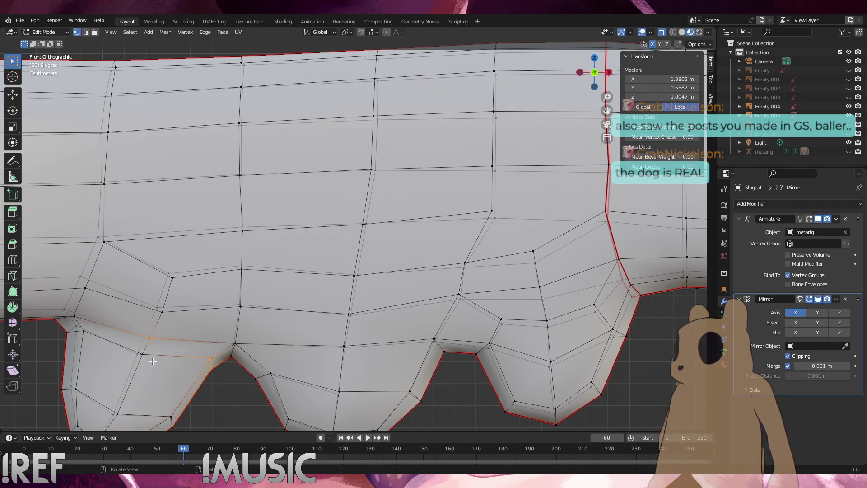
click(235, 346)
key(g)
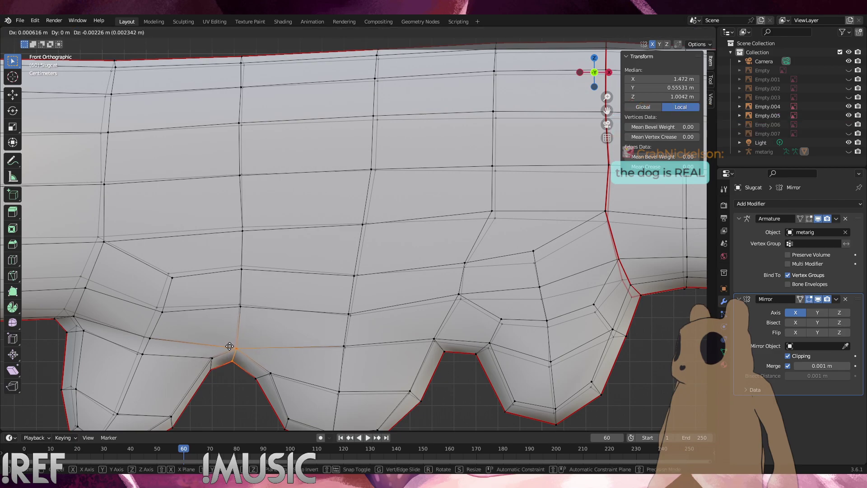
click(230, 347)
click(236, 364)
key(g)
click(231, 361)
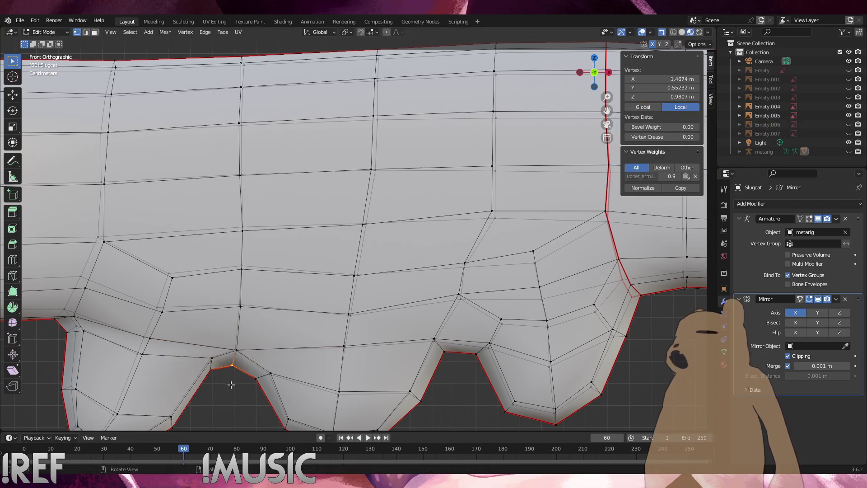
Try sliding the vertices beside the notch toward the inner tuft and shifting the vertices at that tuft's body-side base
click(230, 381)
scroll(249, 359, down, 2)
drag(258, 326, 248, 316)
key(g)
key(g)
click(239, 321)
key(g)
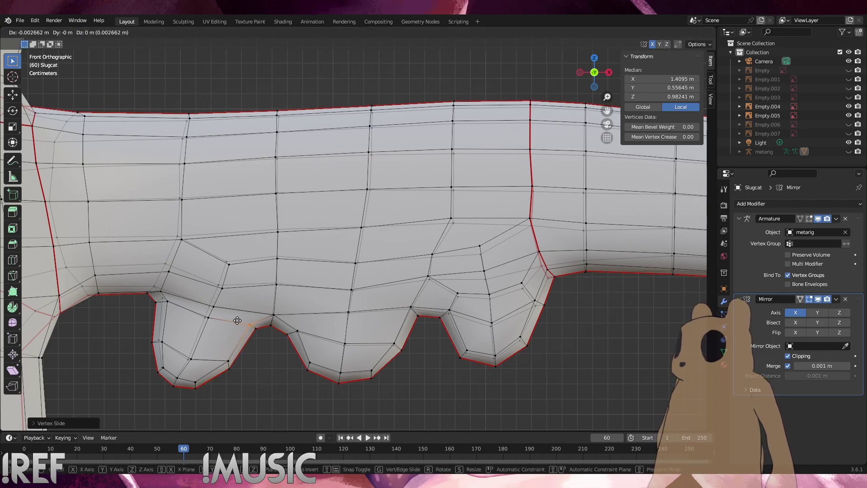
click(235, 319)
drag(173, 311, 151, 296)
key(g)
click(153, 302)
click(208, 321)
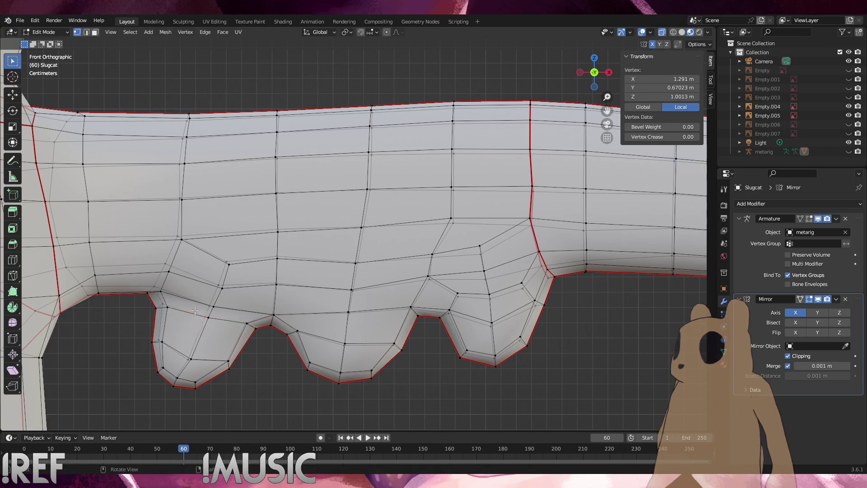
Undo the latest vertex slide and moves around the base of the tuft nearest the body
key(ctrl+z)
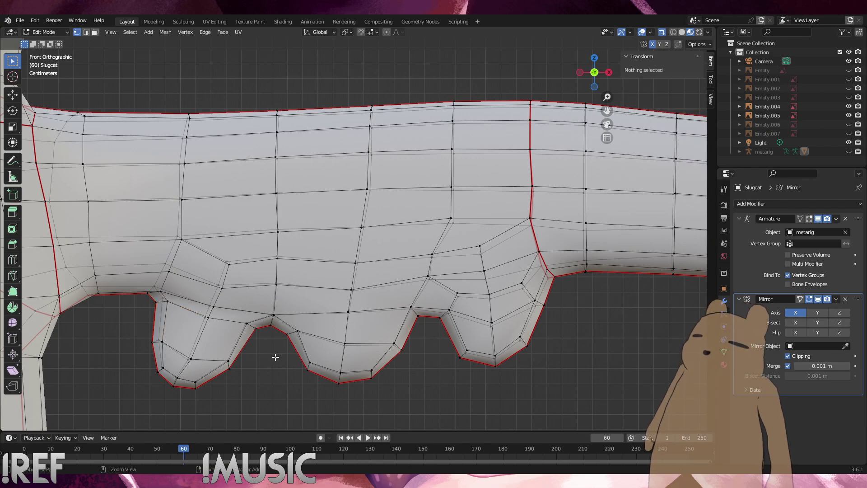
key(ctrl+z)
key(ctrl+z)
key(ctrl+z)
key(ctrl+z)
key(ctrl+z)
key(ctrl+z)
key(ctrl+z)
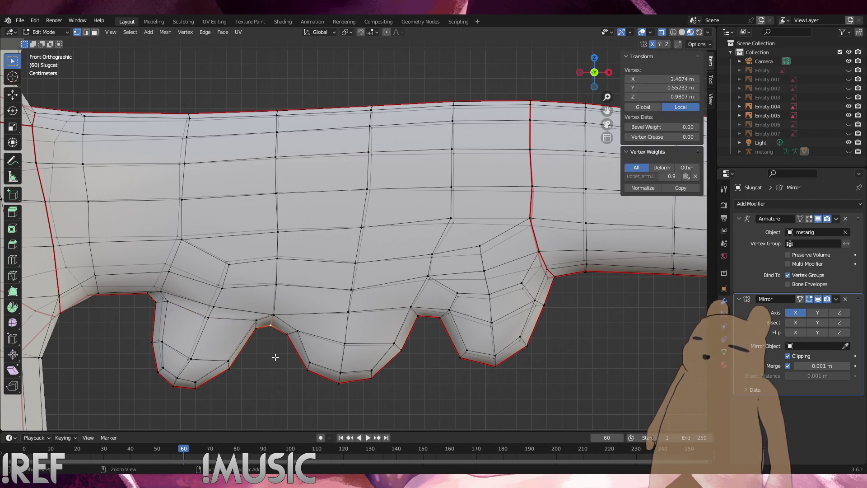
Undo the earlier lengthening of the tuft nearest the body and the reshaping of the notch beside it
key(ctrl+z)
key(ctrl+z)
key(ctrl+z)
key(ctrl+z)
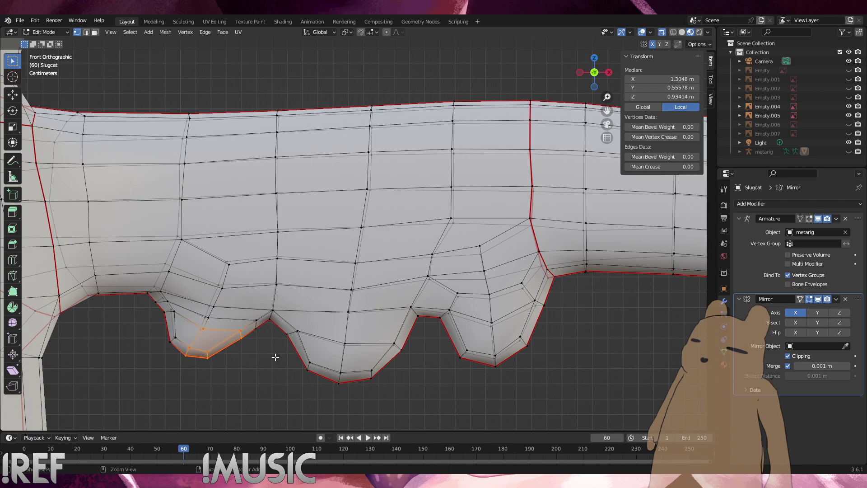
key(ctrl+z)
Lower the notch peak between the inner and middle tufts slightly, and slide the neighbouring inner-tuft edge toward the notch
drag(279, 335, 260, 304)
key(g)
click(252, 335)
drag(253, 344, 230, 324)
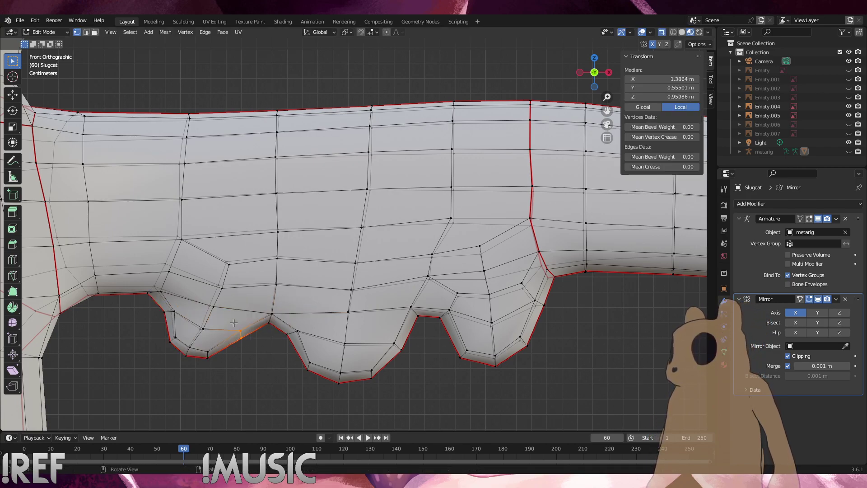
key(g)
key(g)
click(249, 310)
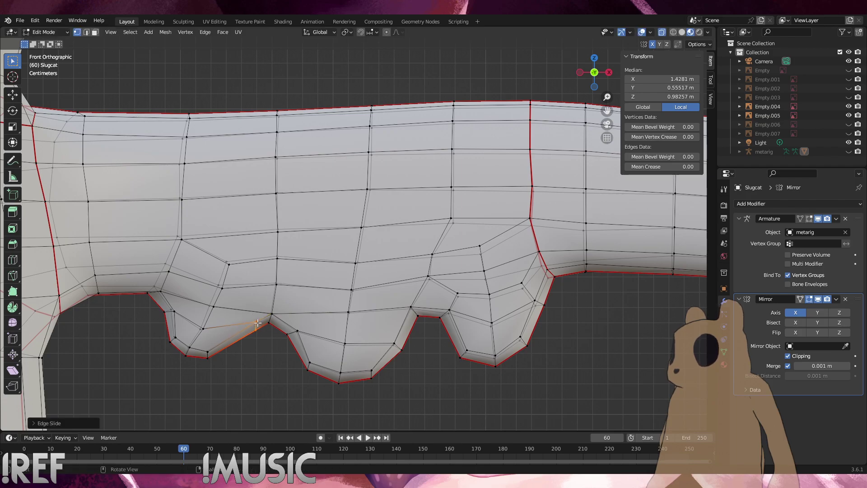
Slide the edge on the body side of the notch back toward the inner tuft and raise it to round the notch
click(256, 323)
key(g)
click(260, 325)
drag(259, 326, 237, 318)
key(g)
key(g)
click(244, 327)
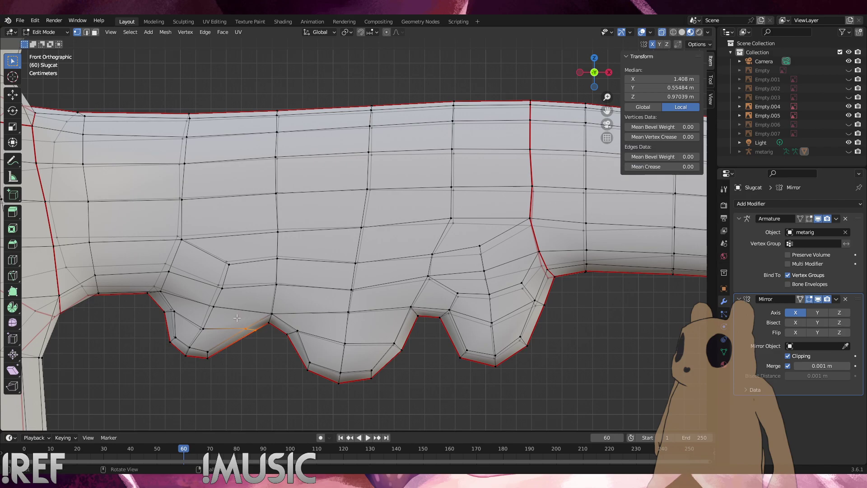
key(g)
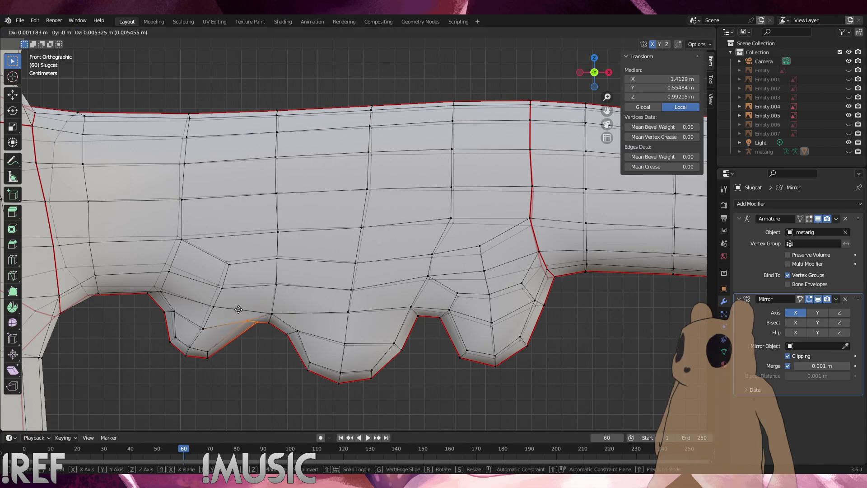
click(239, 309)
click(265, 327)
Reshape the tip of the inner tuft by moving its lower vertices toward the body
scroll(253, 339, up, 2)
mouse_move(241, 354)
middle_down()
mouse_move(256, 289)
mouse_move(247, 331)
mouse_move(277, 336)
mouse_move(235, 342)
middle_up()
drag(176, 420, 94, 384)
key(g)
click(145, 378)
click(209, 383)
key(g)
click(97, 381)
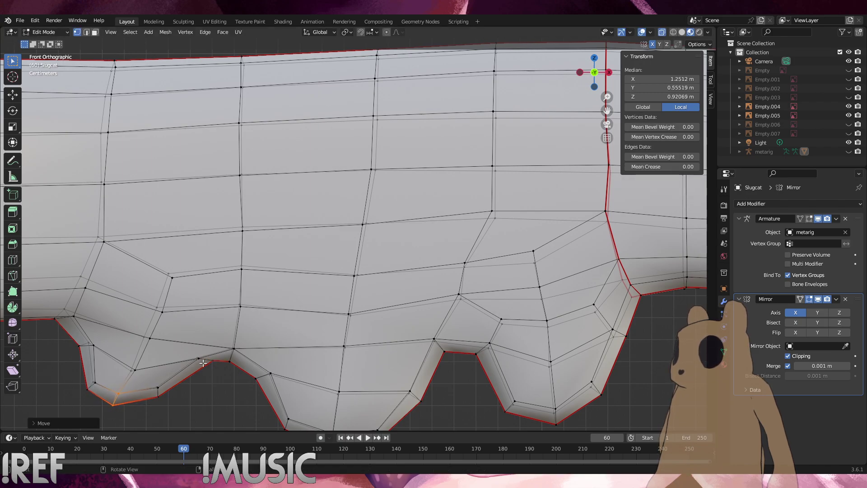
Nudge the vertex on the body side of the inner notch slightly up and toward the body
click(203, 363)
key(g)
click(192, 355)
click(223, 381)
middle_drag(223, 381, 230, 327)
key(KP_1)
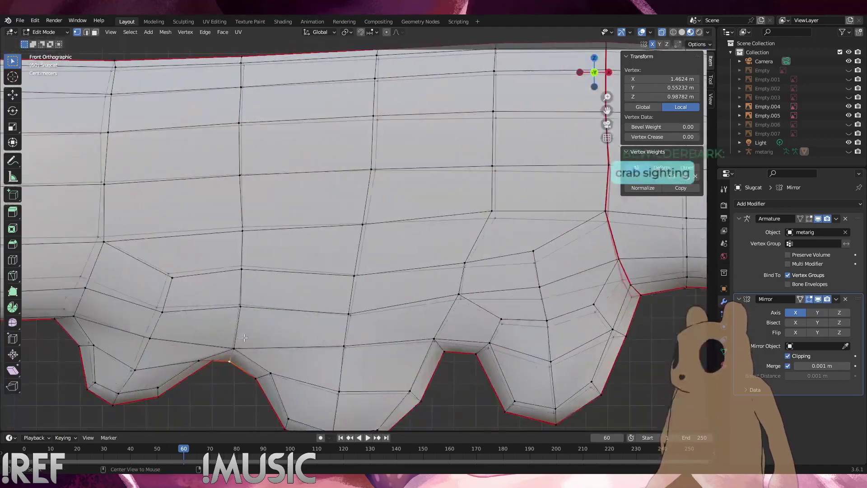
scroll(302, 350, up, 2)
click(302, 350)
scroll(312, 357, down, 3)
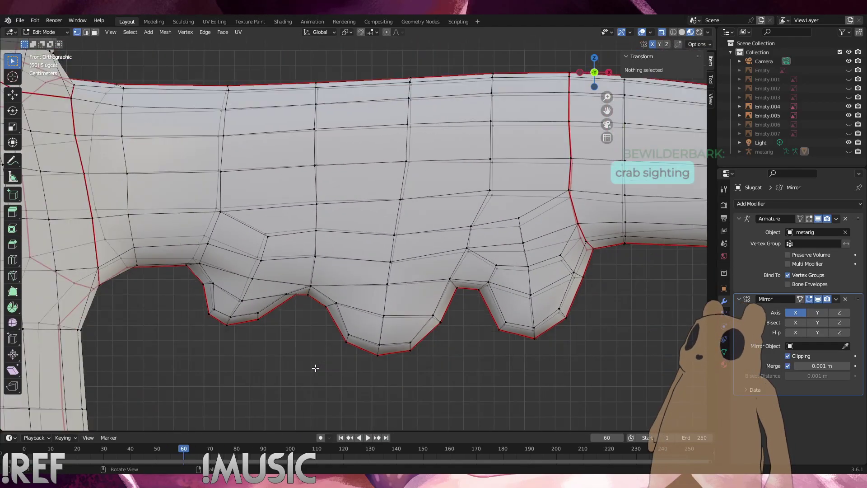
scroll(289, 316, up, 2)
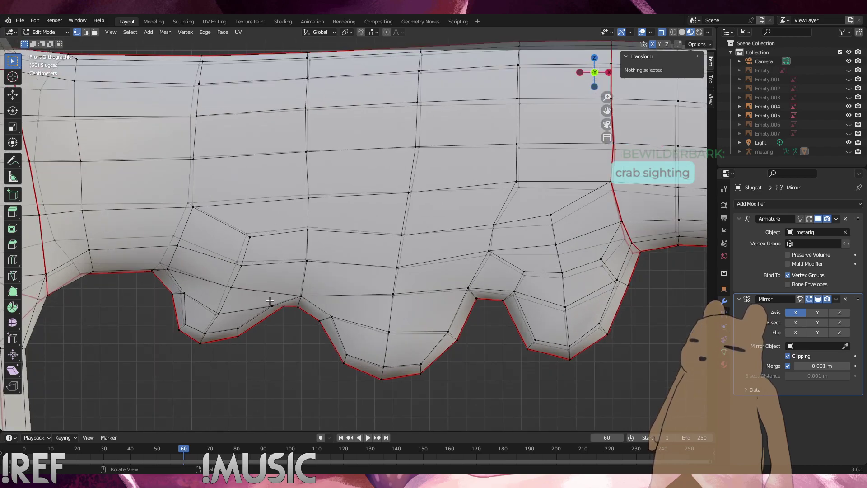
Slide the vertices at the centre of the inner tuft slightly upward along their edges
click(218, 313)
key(g)
key(g)
click(285, 340)
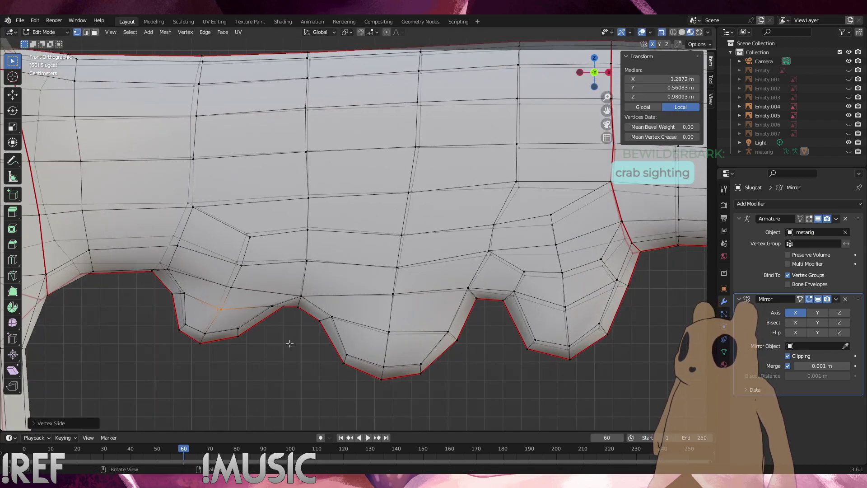
Lower all vertices of the inner tuft slightly along the Z axis
drag(310, 376, 162, 280)
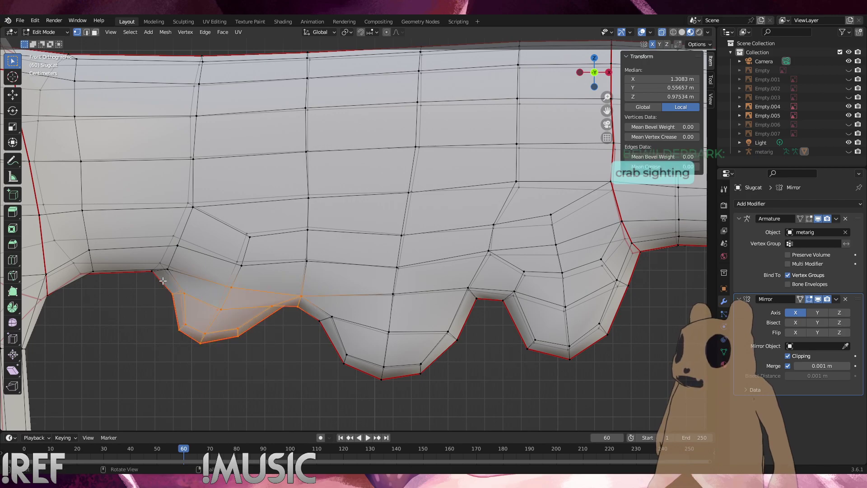
key(g)
key(z)
click(162, 284)
click(274, 352)
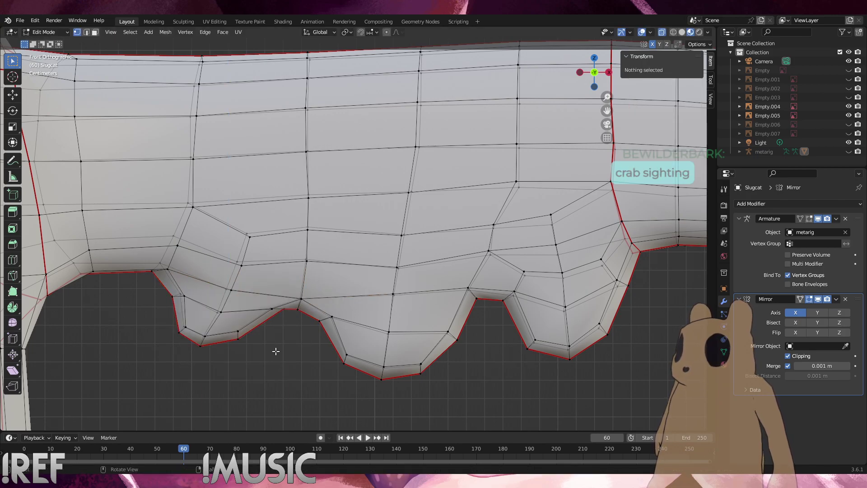
Raise the peak vertices of the notch between the inner and middle tufts along the Z axis
drag(313, 316, 260, 292)
key(g)
key(z)
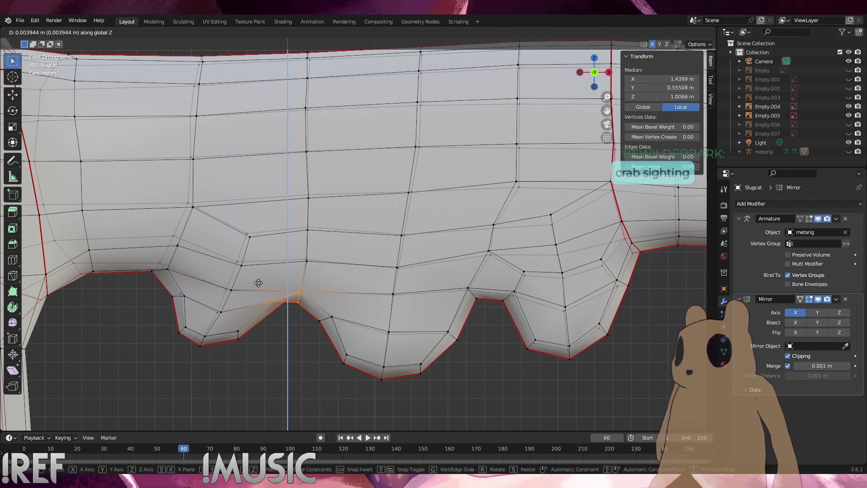
click(257, 283)
Slide the lower edge on the inner tuft's outer side toward the notch and adjust its position
drag(256, 347, 229, 322)
key(g)
key(g)
click(237, 320)
key(g)
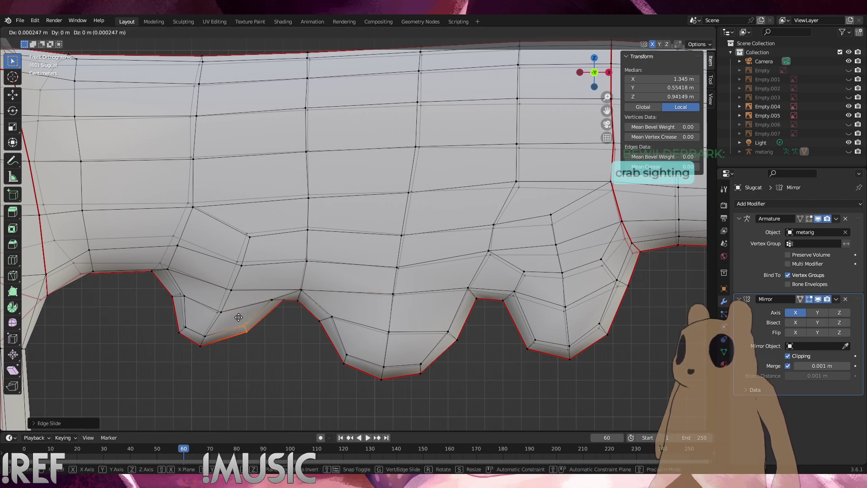
click(239, 319)
Slide and move the inner tuft's tip vertices slightly away from the body to even out the tip
drag(214, 355, 169, 322)
key(g)
key(g)
click(200, 329)
key(g)
click(198, 333)
key(g)
click(171, 319)
click(242, 356)
scroll(294, 306, down, 2)
click(313, 369)
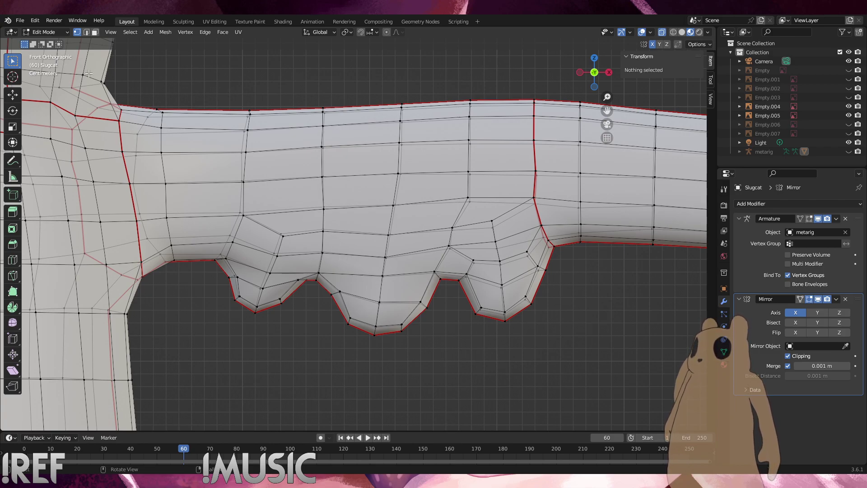
Inspect the shaded fur tufts in Object Mode, then return to Edit Mode
click(55, 31)
click(43, 42)
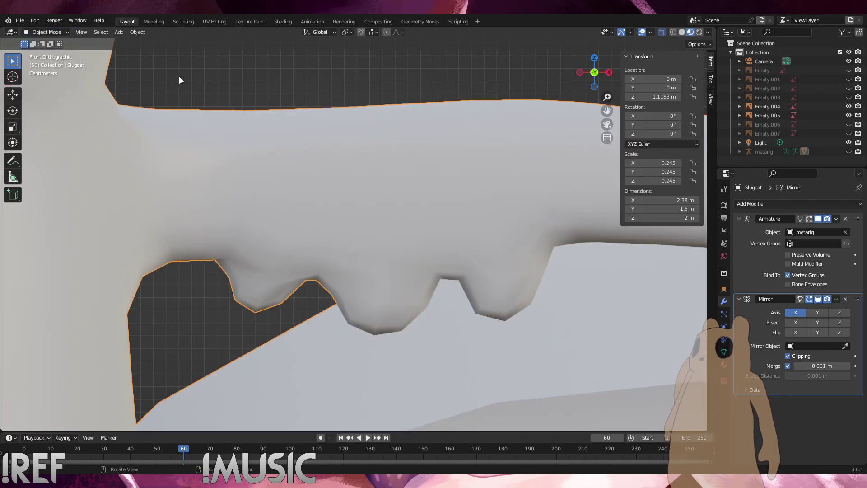
scroll(329, 254, up, 3)
middle_drag(294, 245, 313, 280)
click(45, 32)
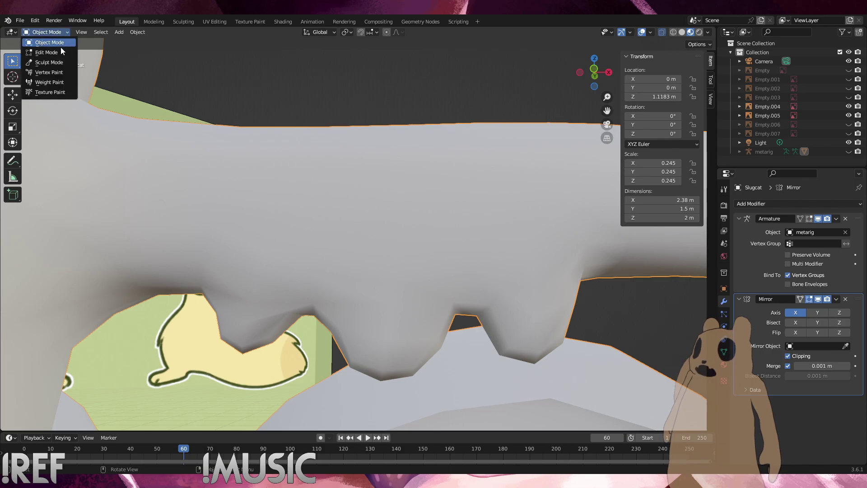
click(50, 46)
Select the front and back vertices beside the inner notch and pull them inward with Shrink/Fatten by about -0.02 m
middle_drag(190, 181, 313, 211)
click(297, 261)
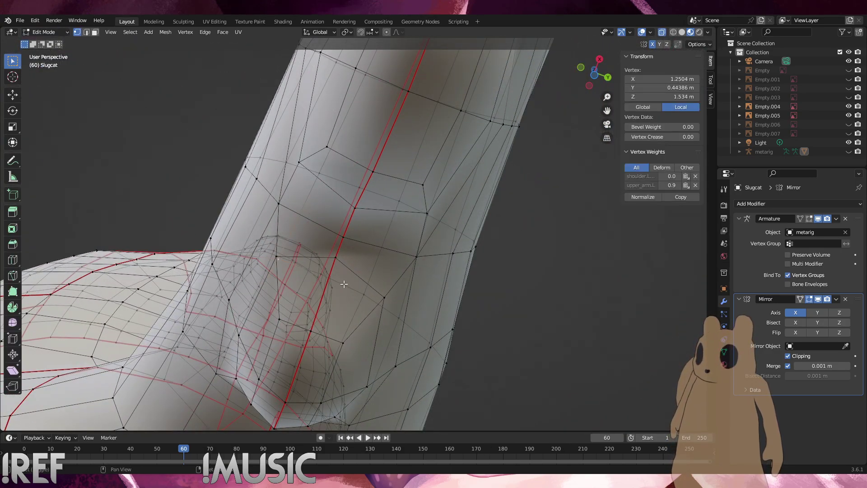
click(277, 260)
shift+click(385, 298)
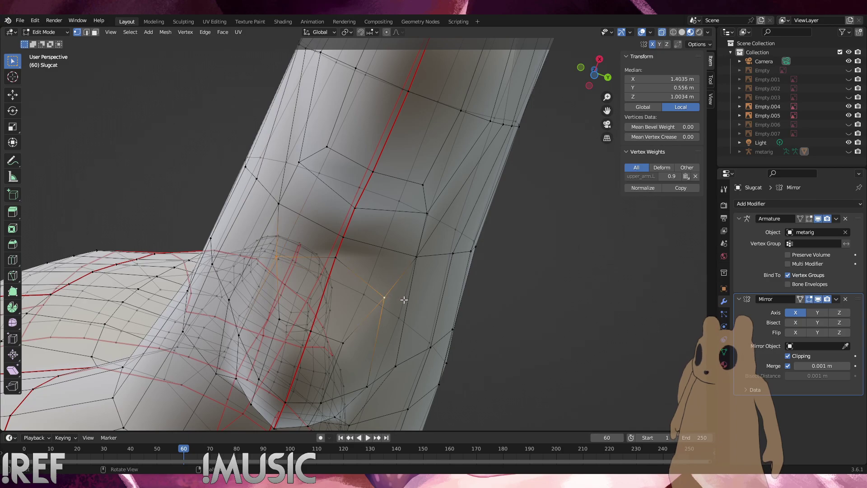
key(alt+s)
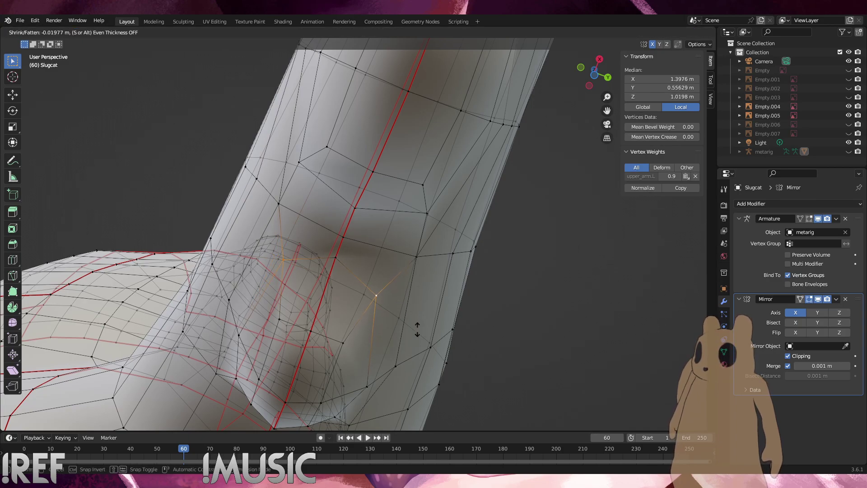
click(417, 329)
Move the pair of front and back vertices beside the inner notch down slightly in the front view
middle_drag(337, 231, 339, 258)
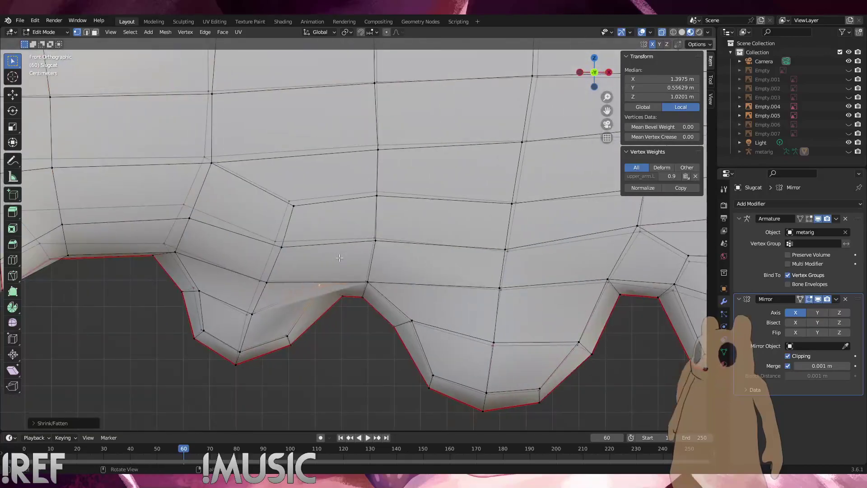
key(g)
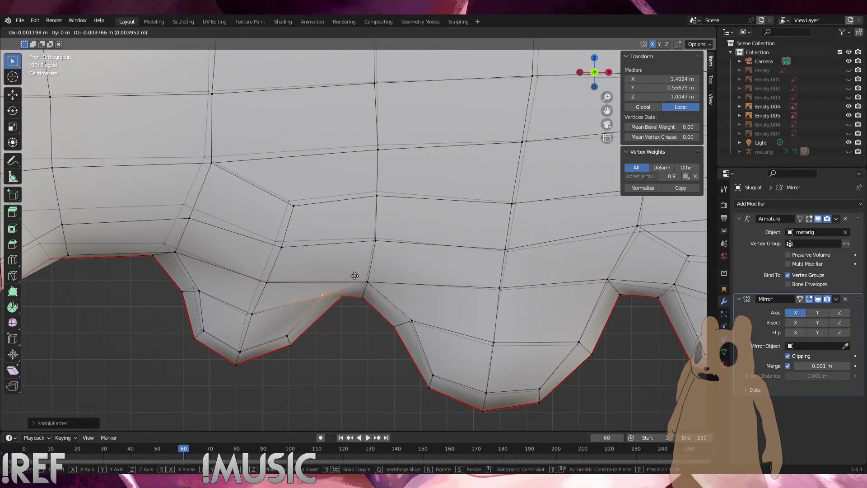
click(354, 277)
click(375, 332)
scroll(357, 298, down, 2)
middle_drag(349, 281, 320, 231)
key(KP_1)
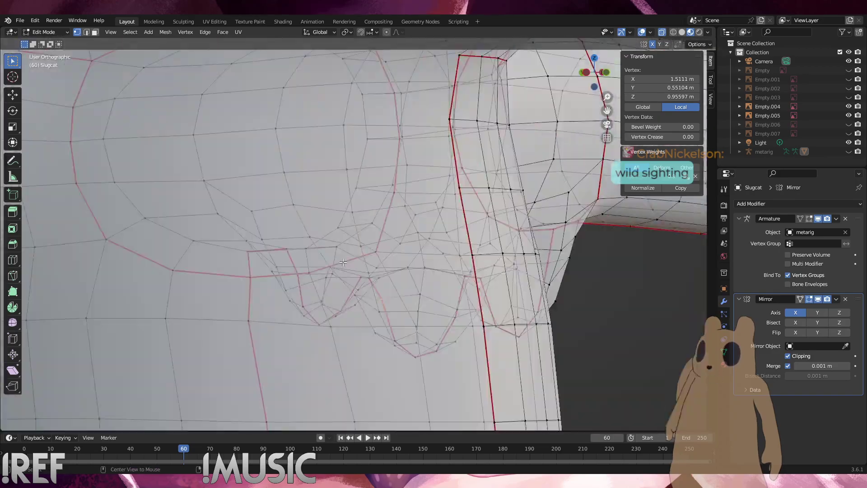
Lengthen the inner tuft by moving its tip vertices down, and add a loop cut across the stretched part
drag(344, 356, 230, 296)
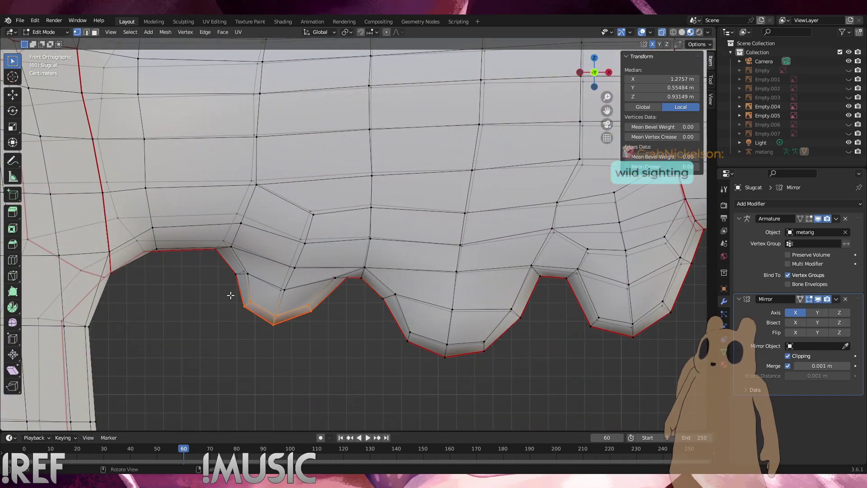
key(g)
click(225, 317)
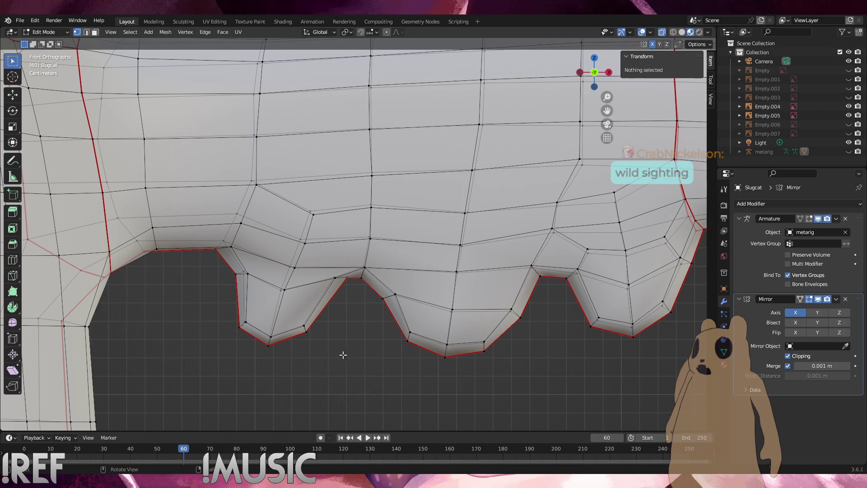
key(ctrl+r)
click(312, 307)
click(312, 308)
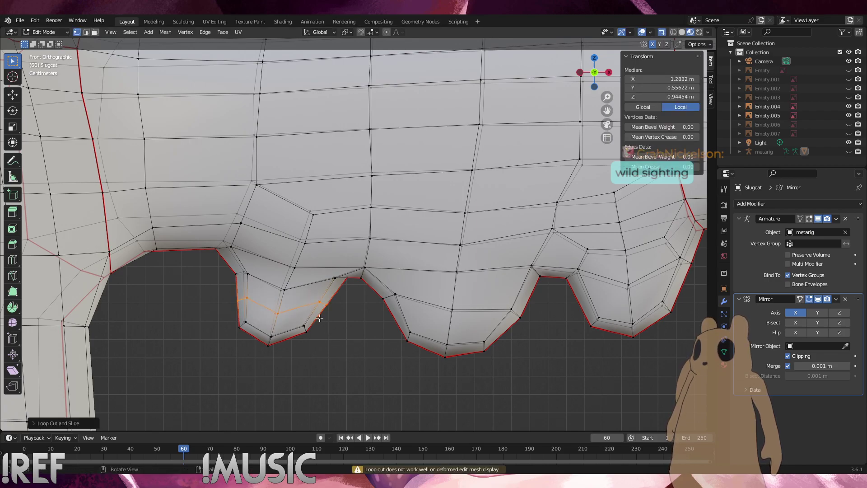
Fatten the lower part of the inner tuft with Shrink/Fatten and move it toward the body
drag(331, 355, 222, 317)
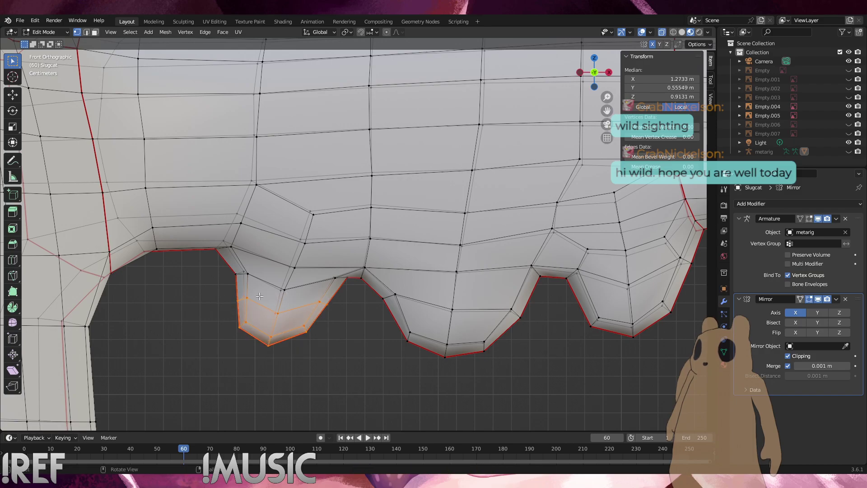
shift+drag(355, 300, 229, 271)
key(alt+s)
click(353, 274)
key(g)
click(347, 280)
Slide the edge on the inner tuft's outer side up toward the notch peak
drag(350, 291, 329, 276)
key(g)
key(g)
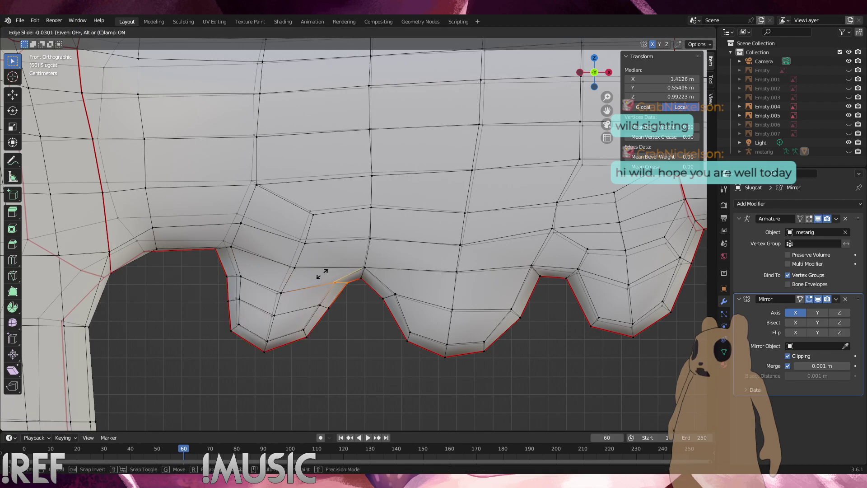
click(326, 270)
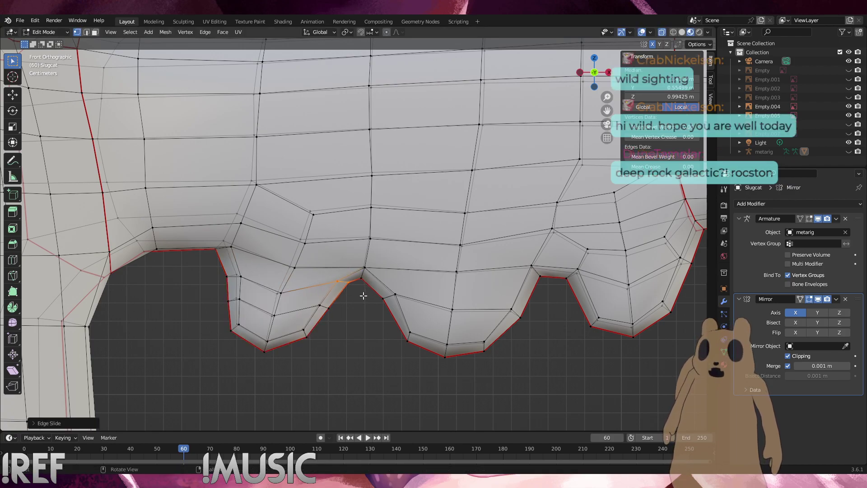
Nudge the outline vertex beside the inner notch down and raise the adjacent front and back vertices slightly
click(347, 282)
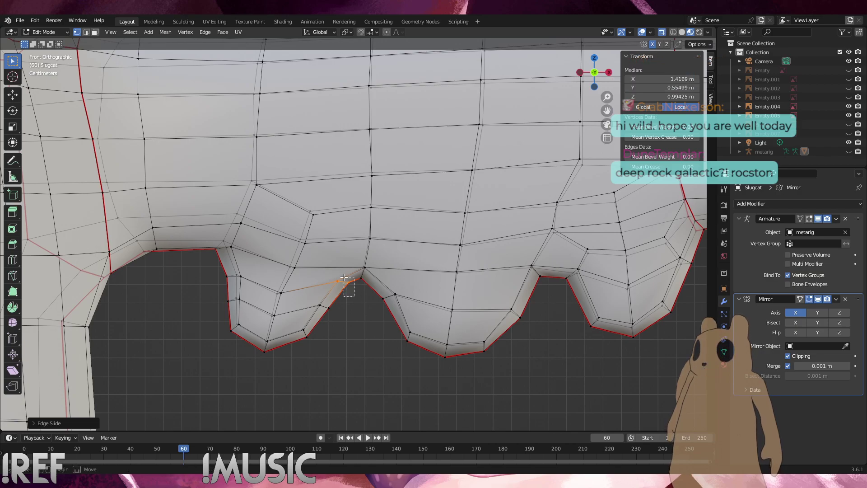
key(g)
click(345, 287)
click(332, 282)
key(g)
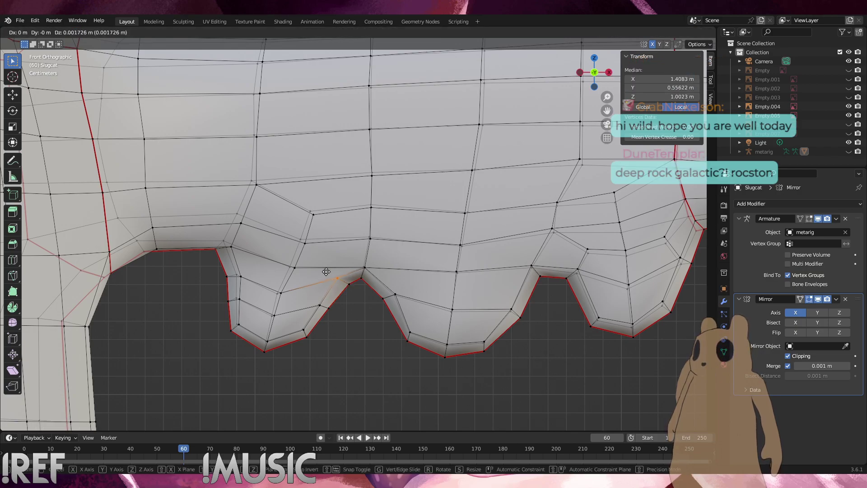
click(326, 271)
click(349, 284)
middle_drag(349, 292, 370, 279)
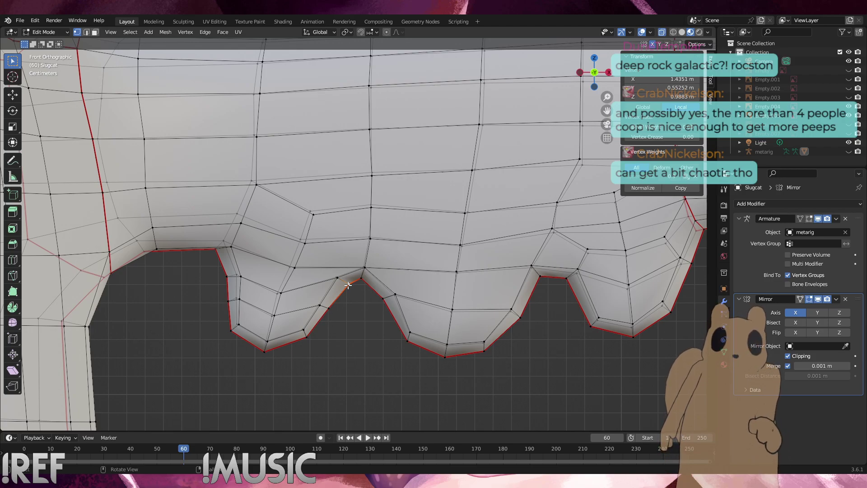
Slide the central and body-side vertices of the inner tuft's upper row slightly upward
drag(345, 360, 320, 351)
drag(298, 302, 267, 281)
key(g)
key(g)
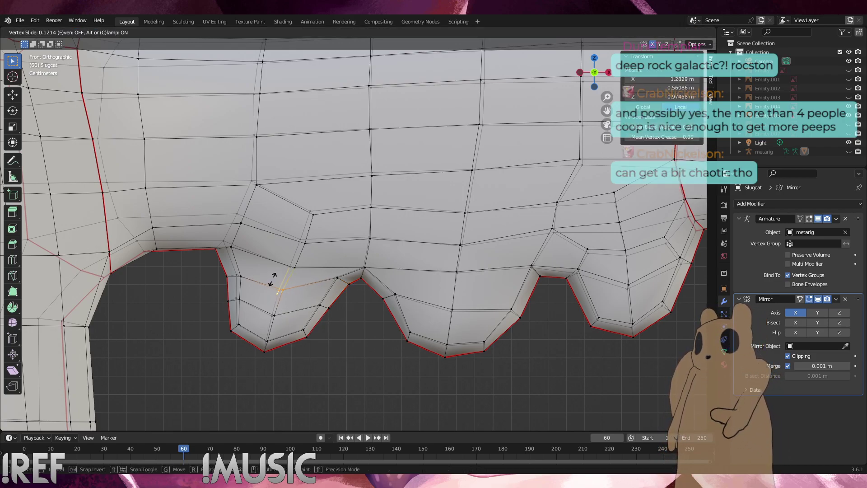
click(259, 296)
drag(259, 295, 223, 266)
key(g)
key(g)
click(223, 264)
Shrink the inner tuft's tip slightly with Shrink/Fatten, rotate it, and reposition it
drag(320, 357, 223, 316)
key(g)
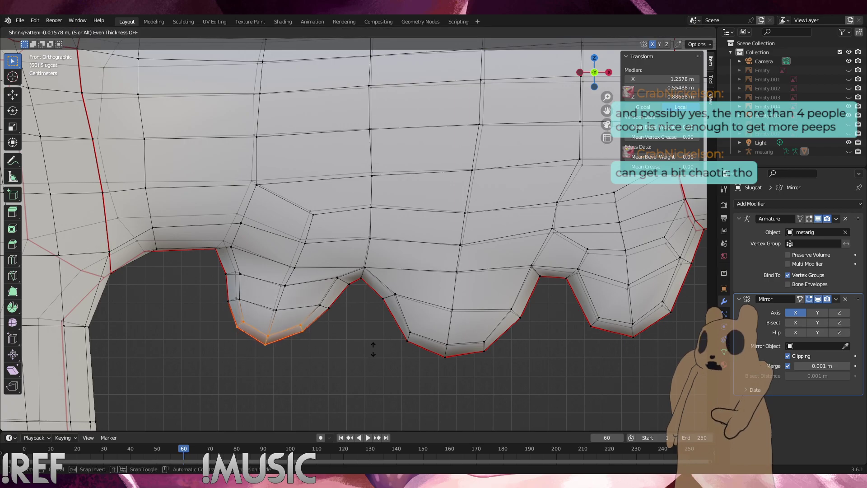
click(366, 354)
key(g)
click(369, 359)
key(r)
click(368, 363)
key(g)
click(364, 360)
Scale up the row of vertices at the inner tuft's tip slightly and reposition it
drag(339, 316, 212, 294)
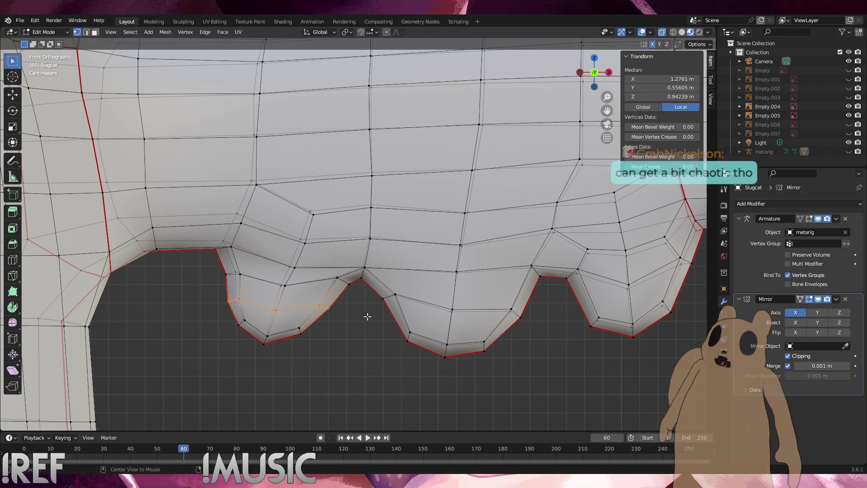
key(alt+a)
middle_drag(368, 316, 281, 311)
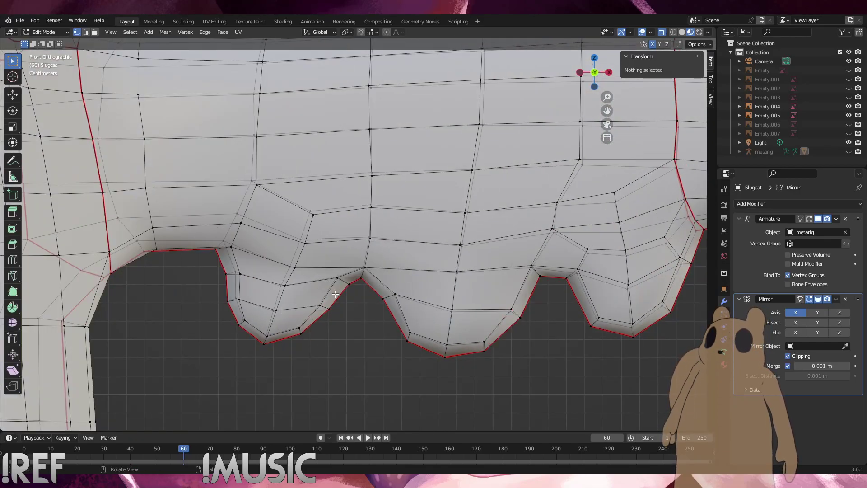
drag(317, 356, 230, 317)
key(s)
click(370, 325)
key(g)
click(370, 329)
Raise the lowest central vertices of the inner tuft's tip slightly
drag(283, 365, 243, 326)
key(g)
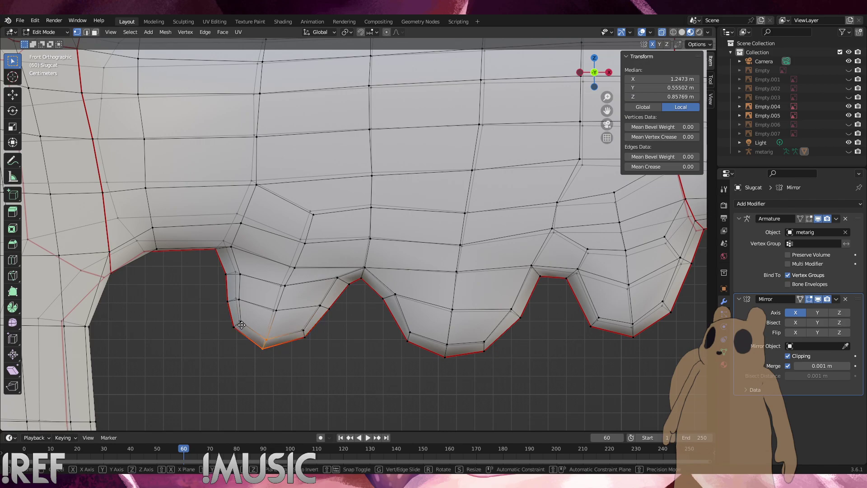
click(243, 322)
click(333, 339)
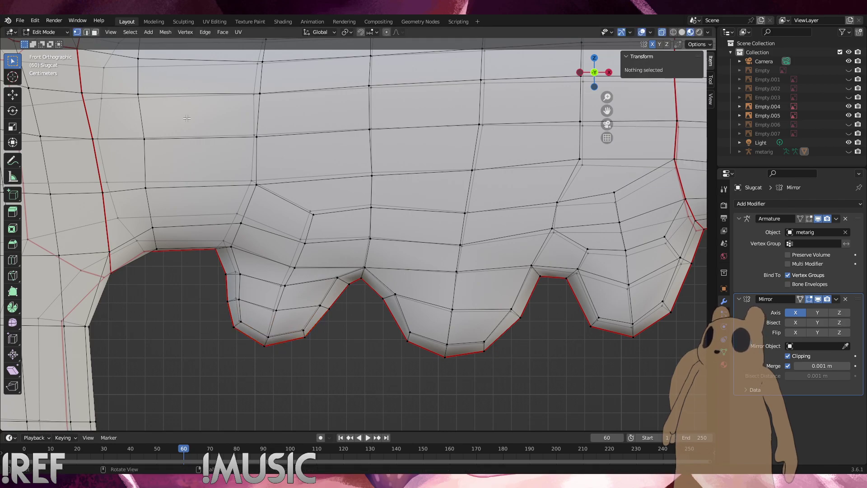
Examine the arm tufts' shading from below in Object Mode and return to Edit Mode
click(42, 34)
click(39, 42)
click(356, 307)
middle_drag(356, 307, 345, 191)
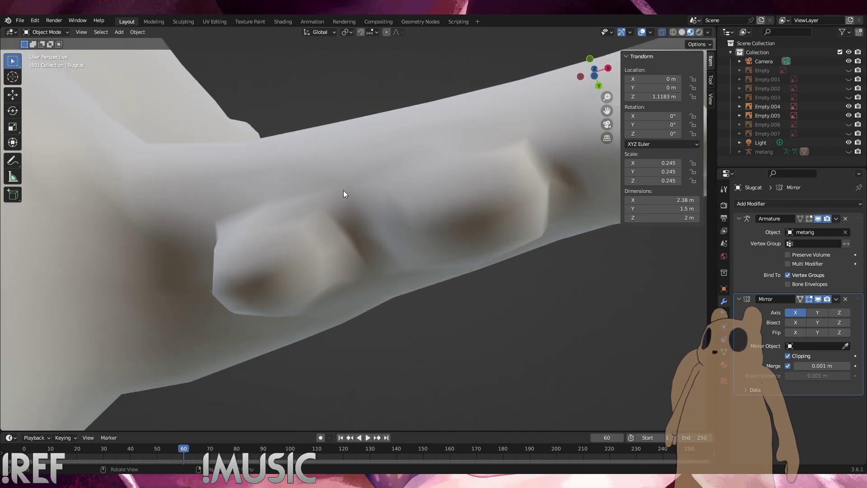
click(47, 32)
click(39, 53)
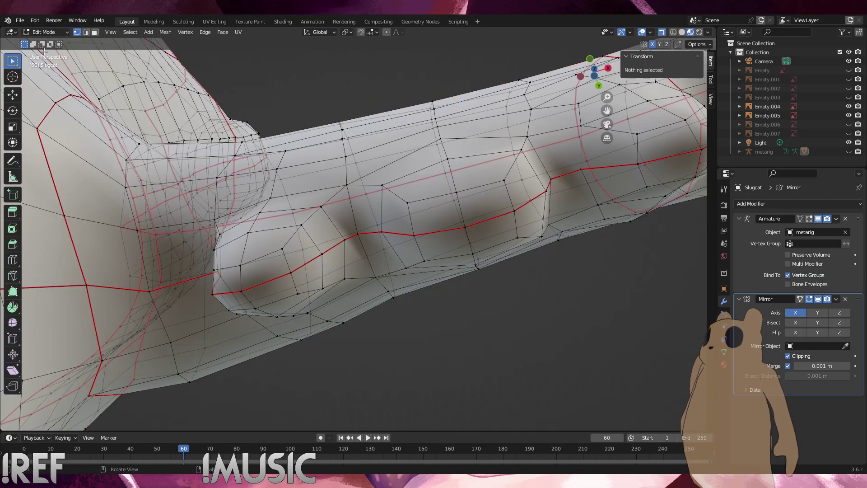
Slide the inner notch's peak vertex toward the middle tuft and lower it slightly along Z
middle_drag(360, 239, 360, 277)
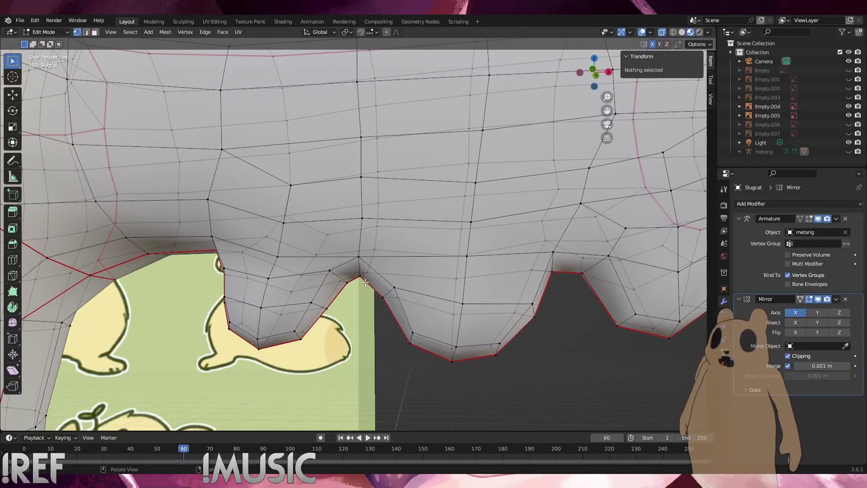
click(361, 277)
key(shift+v)
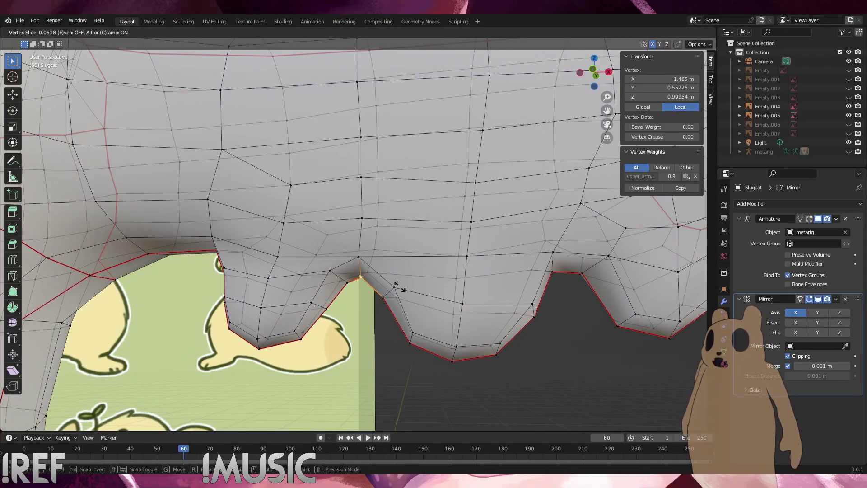
click(401, 289)
key(g)
key(z)
click(402, 292)
Lower the vertices on both sides of the inner notch's peak slightly, mainly along Z, to follow the outline
middle_drag(402, 291, 356, 319)
shift+click(326, 281)
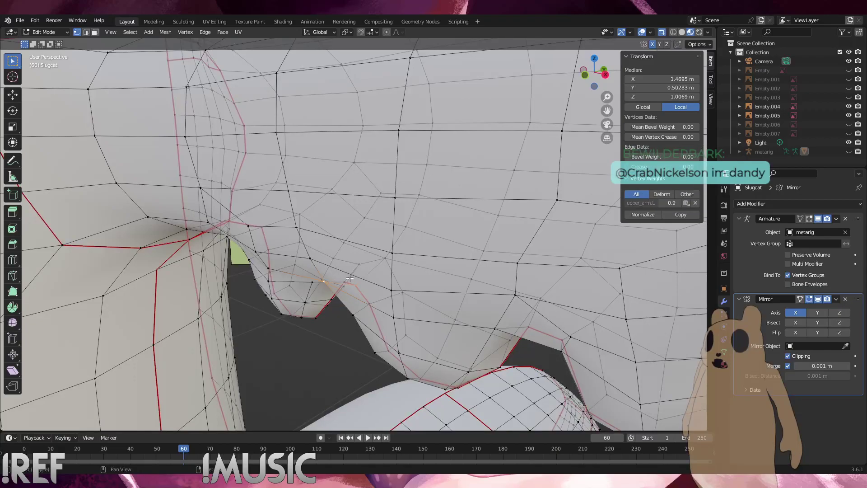
key(g)
key(z)
click(393, 266)
ctrl+click(393, 266)
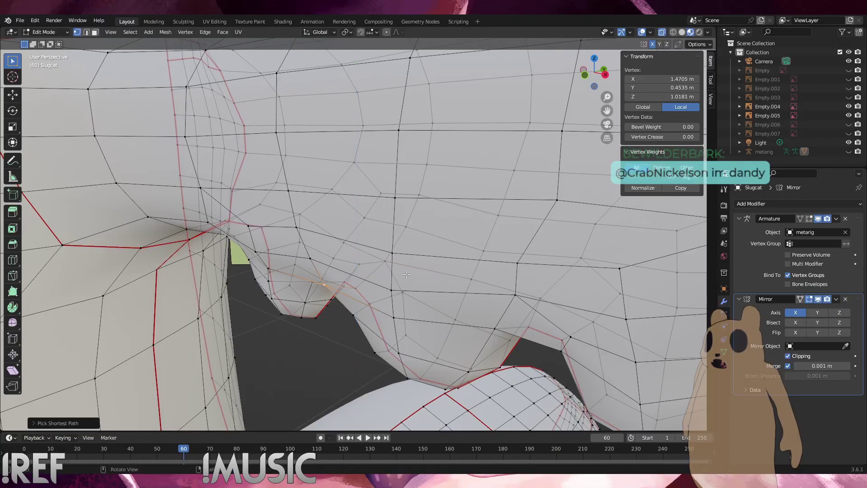
key(g)
click(407, 273)
shift+click(392, 263)
key(g)
key(z)
click(422, 265)
middle_drag(402, 278, 372, 300)
key(alt+a)
click(365, 285)
key(g)
key(z)
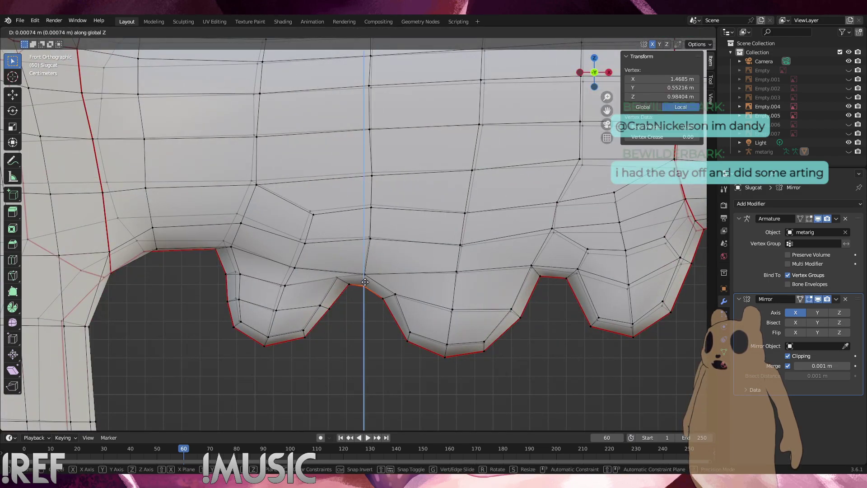
right_click(365, 281)
key(alt+a)
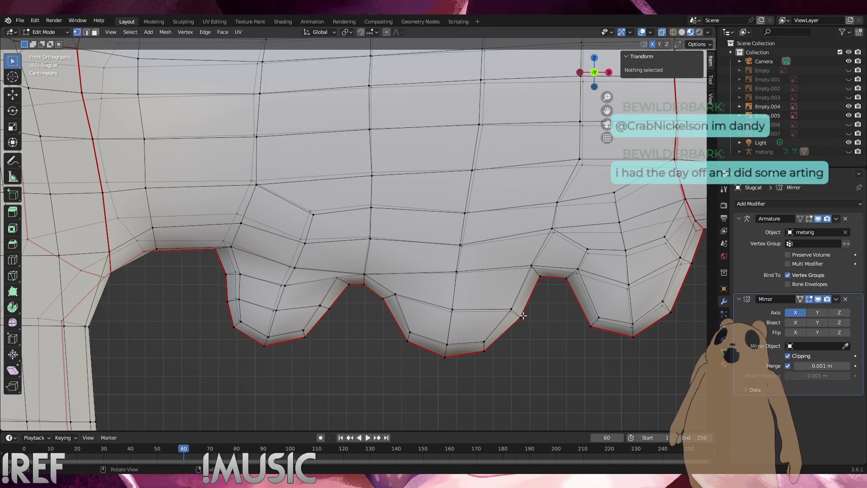
Move the inner notch's body-side corner vertex toward the body and reposition the front and back vertices beside it
click(351, 286)
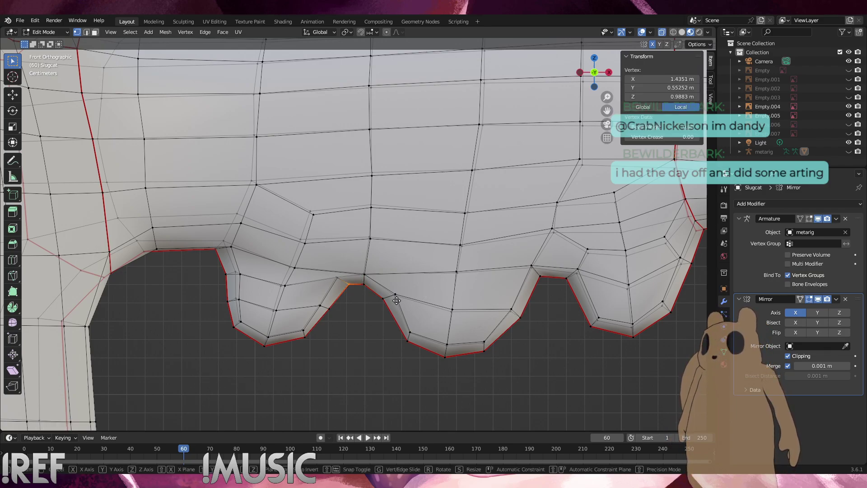
key(g)
click(360, 316)
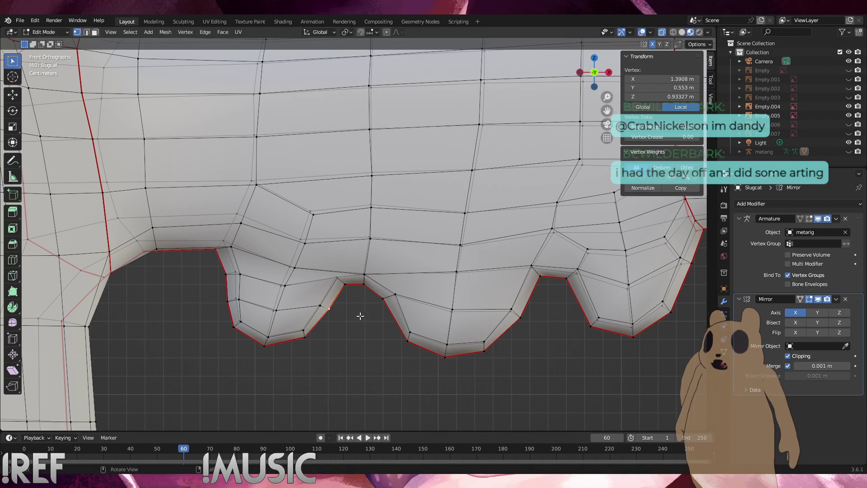
shift+click(339, 284)
key(g)
click(326, 276)
key(g)
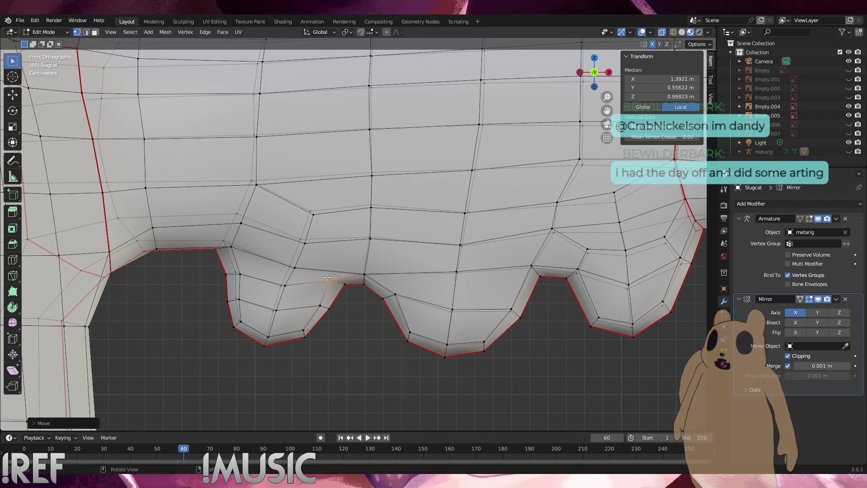
click(354, 285)
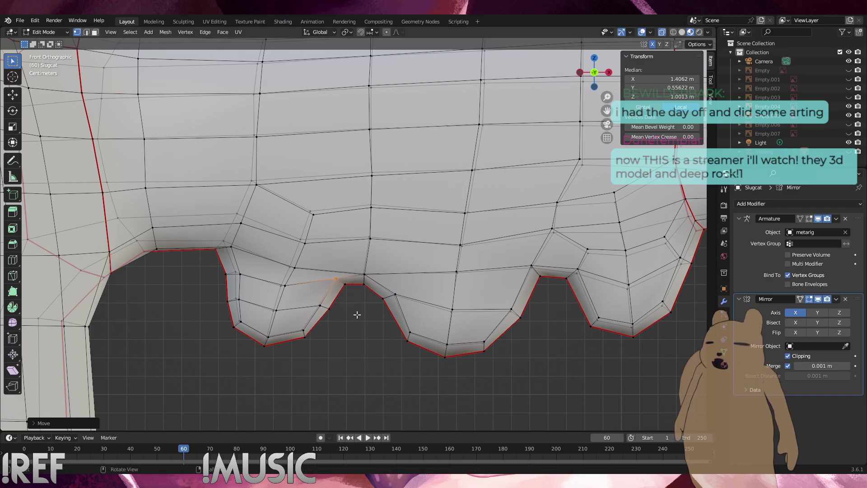
Slide the central vertices of the inner tuft's middle row slightly upward along their edges
key(alt+a)
drag(339, 324, 274, 308)
key(g)
key(g)
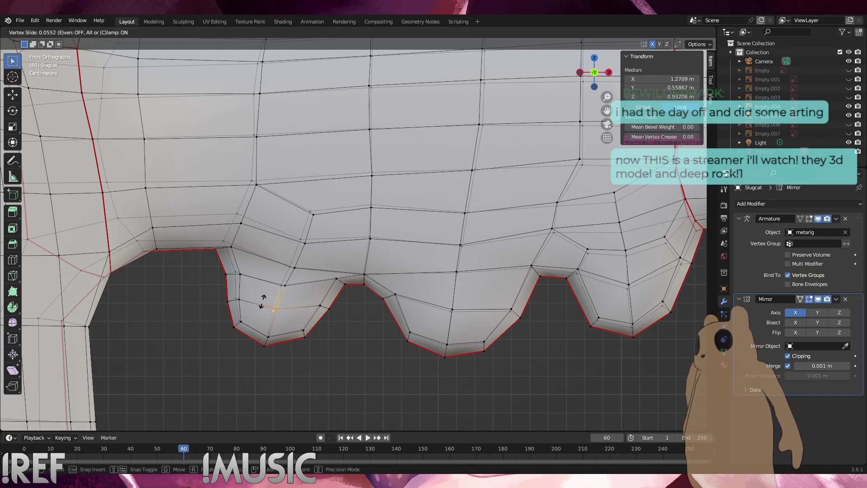
click(263, 302)
click(390, 330)
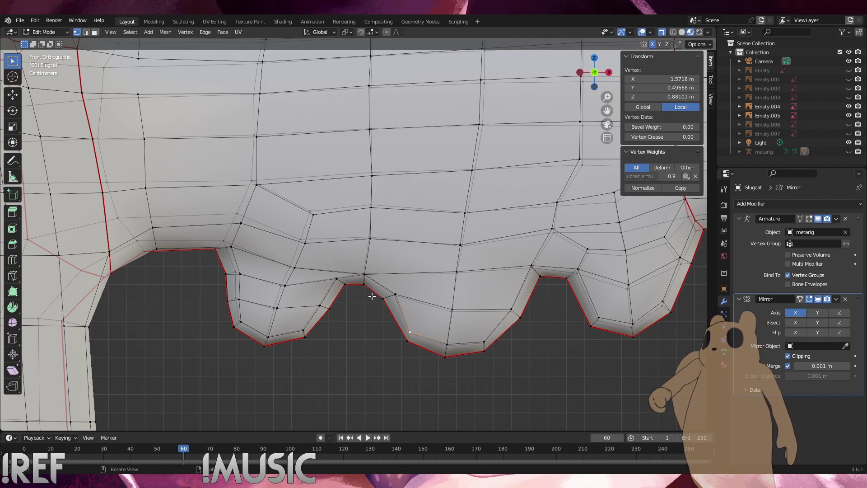
Shift the notch-side vertices of the inner tuft's middle row slightly down and toward the body
click(551, 356)
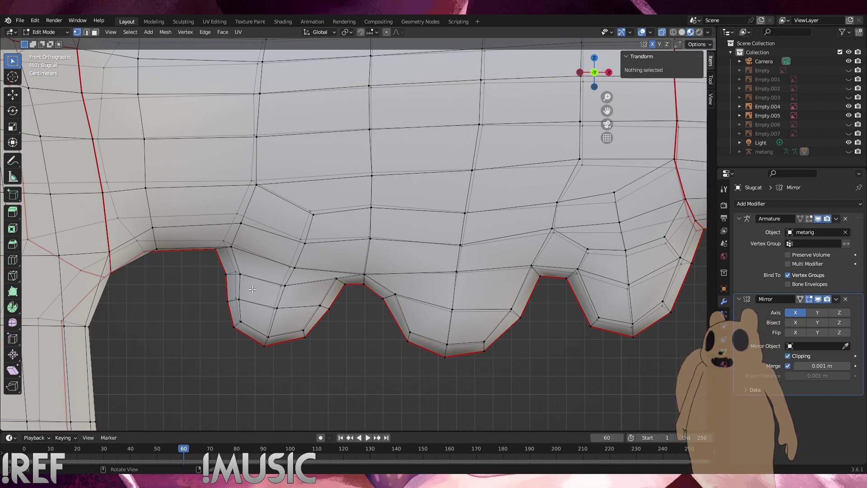
drag(346, 320, 311, 298)
key(g)
key(g)
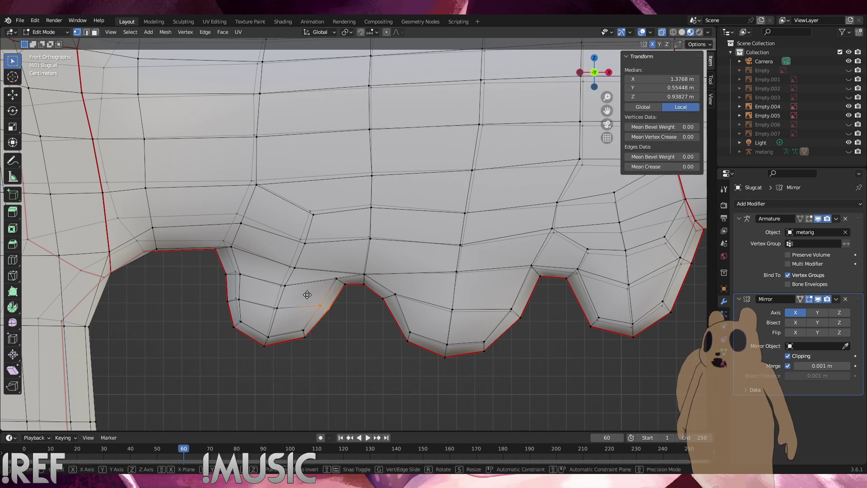
click(303, 300)
click(682, 352)
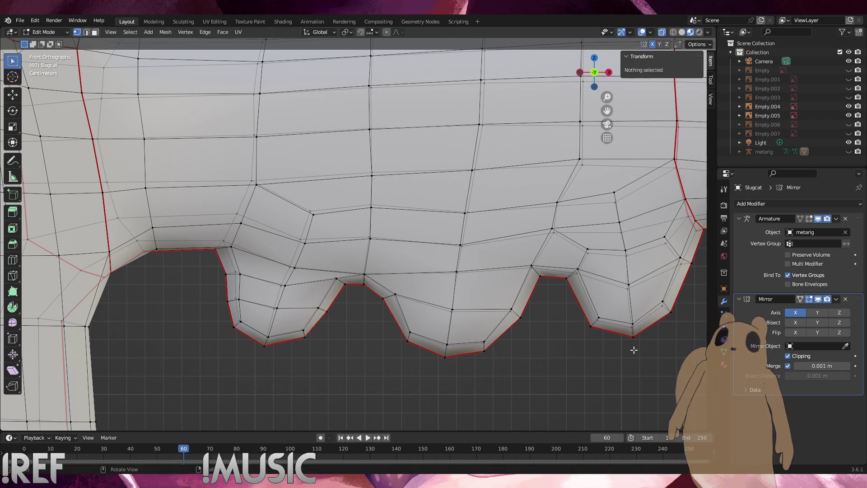
Try to dissolve the vertices of the inner tuft's middle row
alt+click(298, 308)
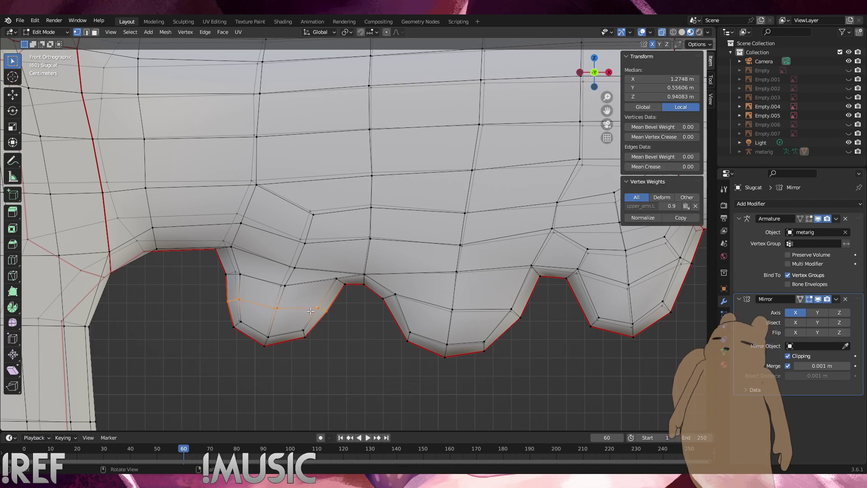
right_click(341, 325)
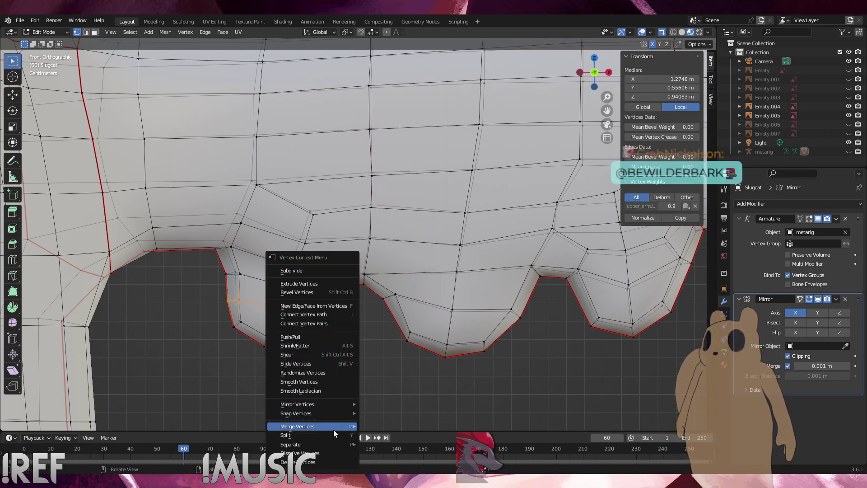
click(324, 452)
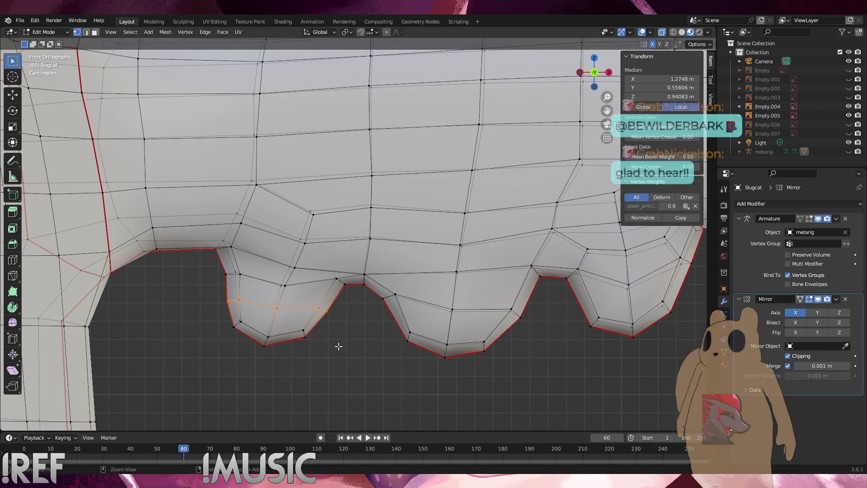
key(ctrl+z)
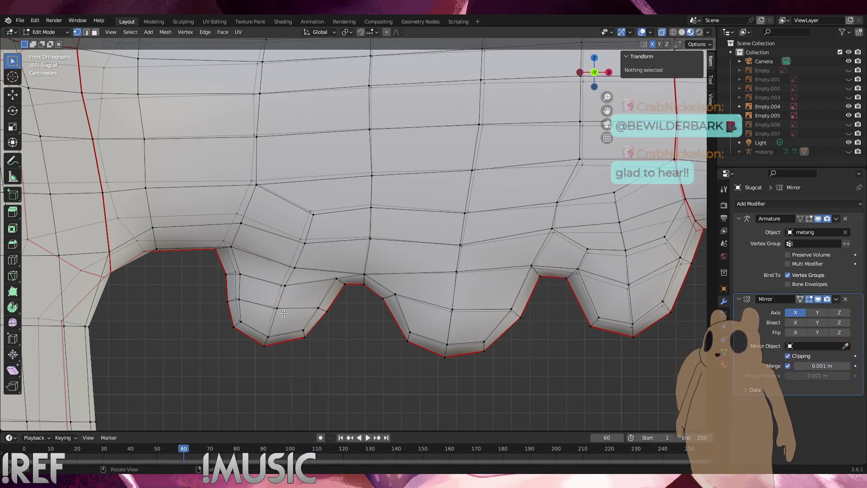
right_click(354, 338)
click(354, 338)
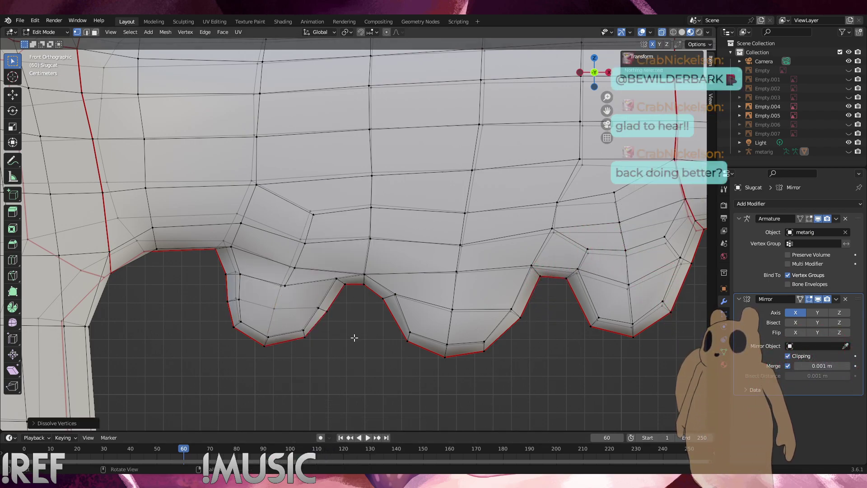
click(275, 311)
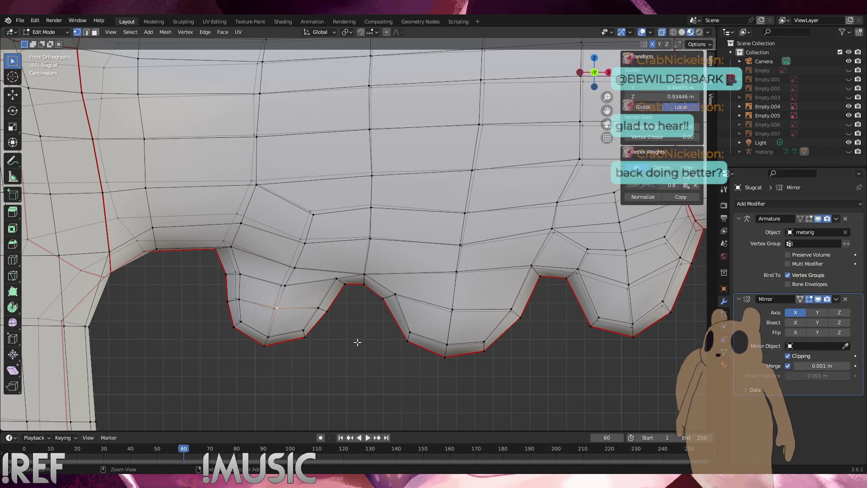
click(364, 347)
Delete all vertices of the inner tuft's middle row, front and back
middle_drag(348, 334, 330, 326)
drag(342, 322, 214, 291)
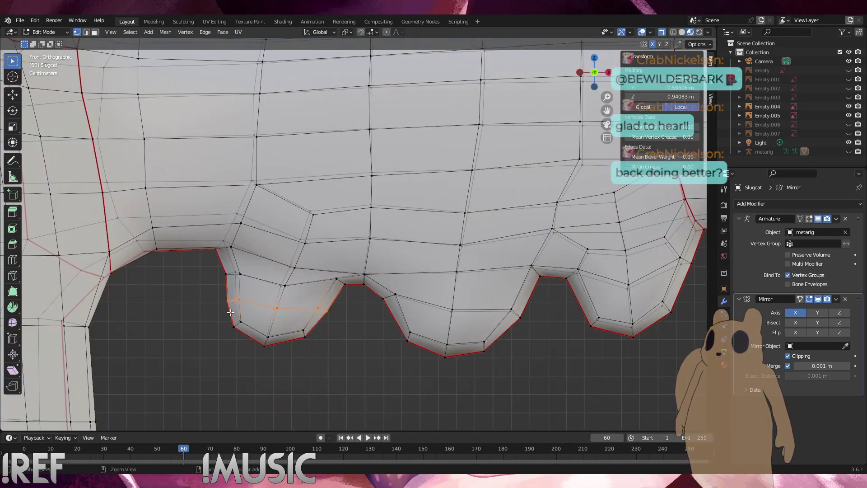
key(x)
click(335, 334)
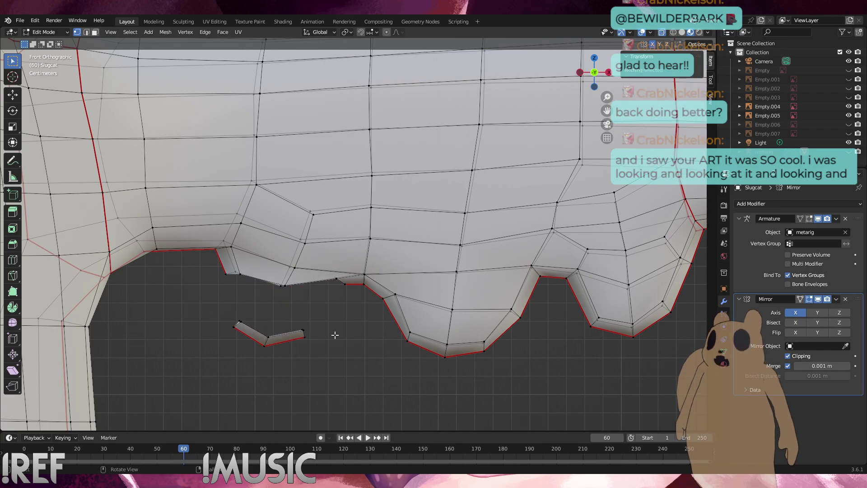
Connect the front vertex beside the inner notch to the detached tip strip's outer front vertex with an edge
click(336, 280)
shift+click(309, 330)
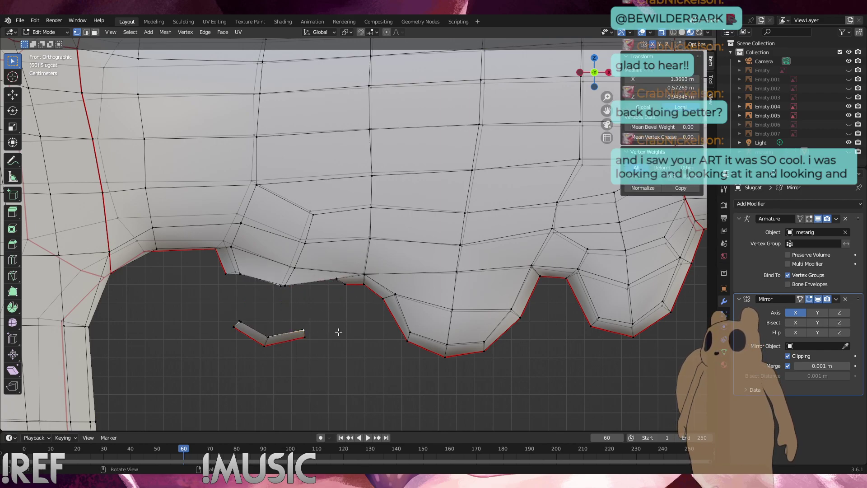
middle_drag(344, 299, 331, 326)
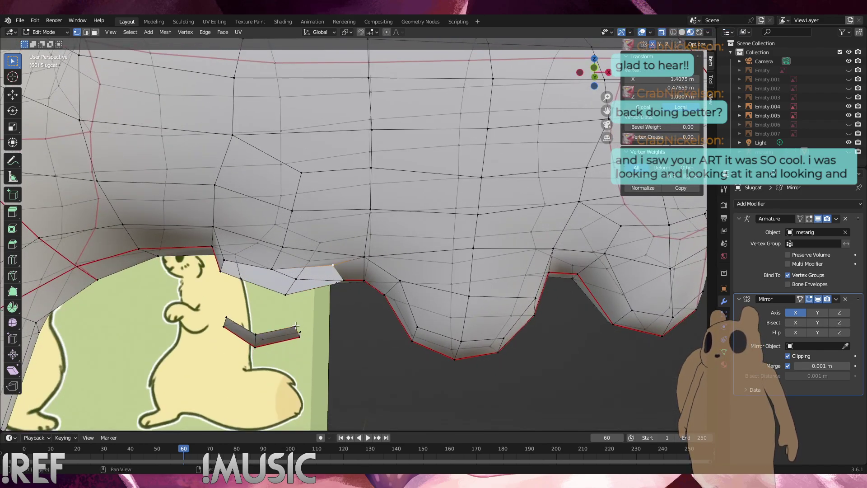
key(f)
click(339, 332)
Fill a quad face between the front and seam vertices at the notch beside the middle tuft and the tip strip's matching outer vertices
middle_drag(338, 332, 342, 269)
click(343, 269)
shift+click(291, 302)
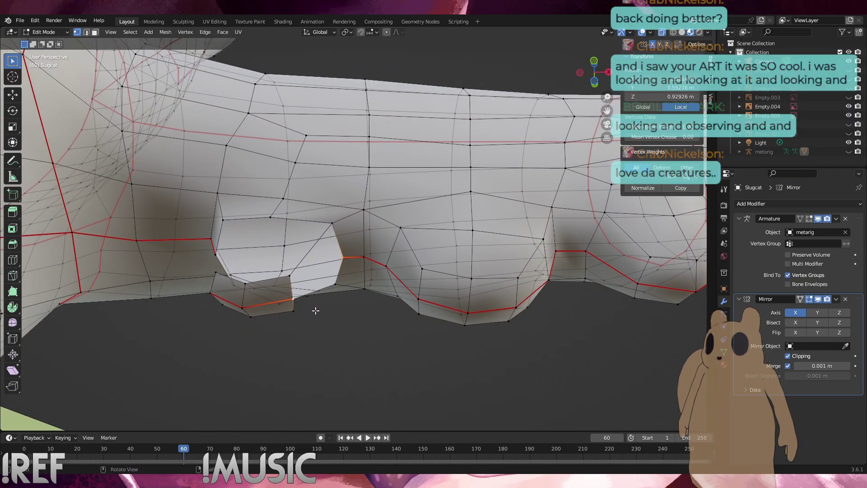
click(324, 299)
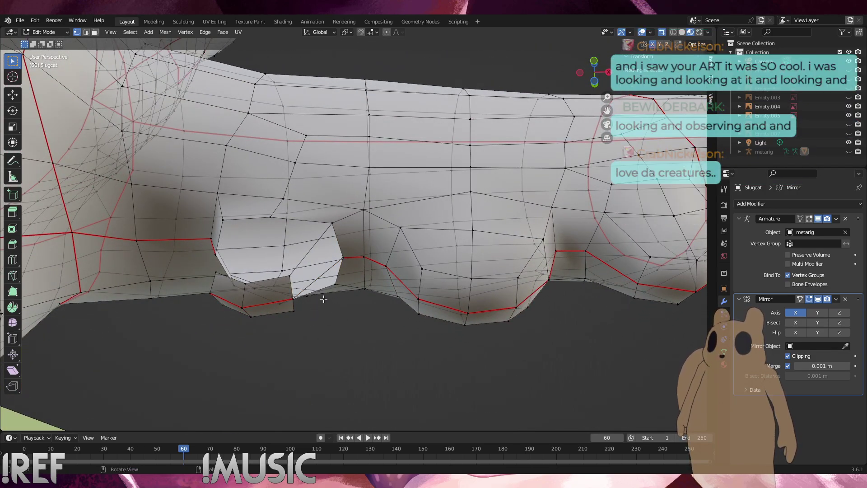
click(331, 226)
shift+click(291, 275)
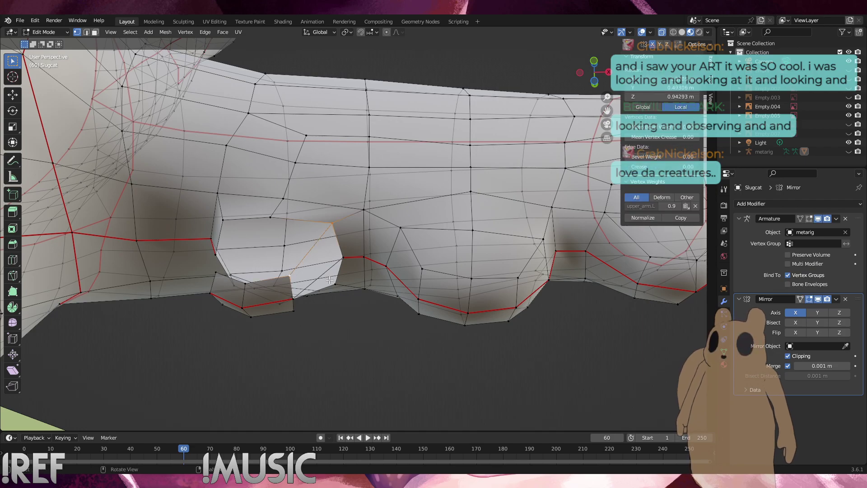
shift+click(342, 260)
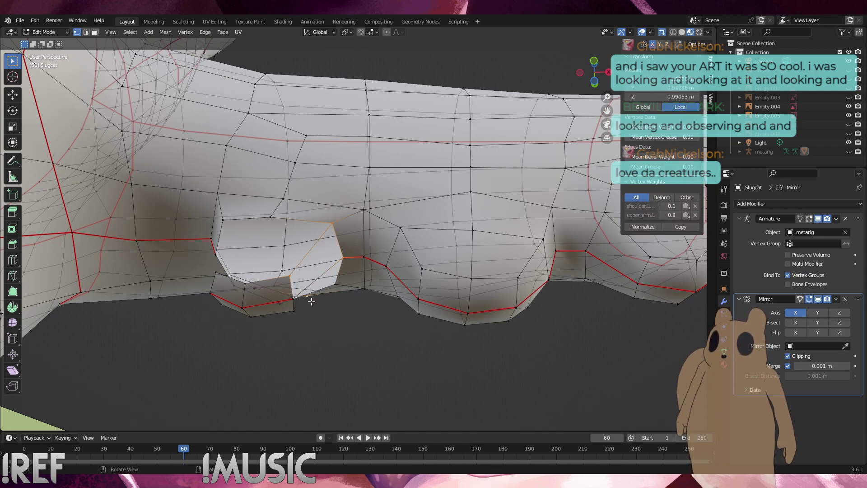
key(ctrl+z)
key(f)
click(293, 298)
key(ctrl+z)
key(ctrl+z)
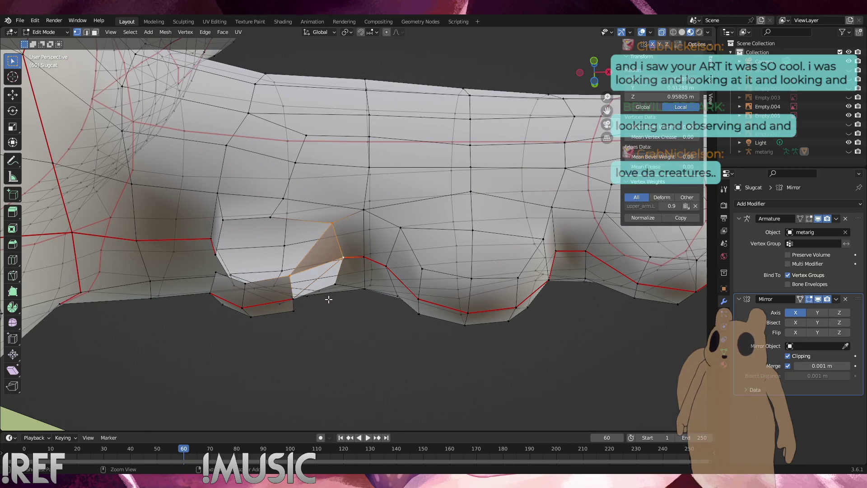
key(f)
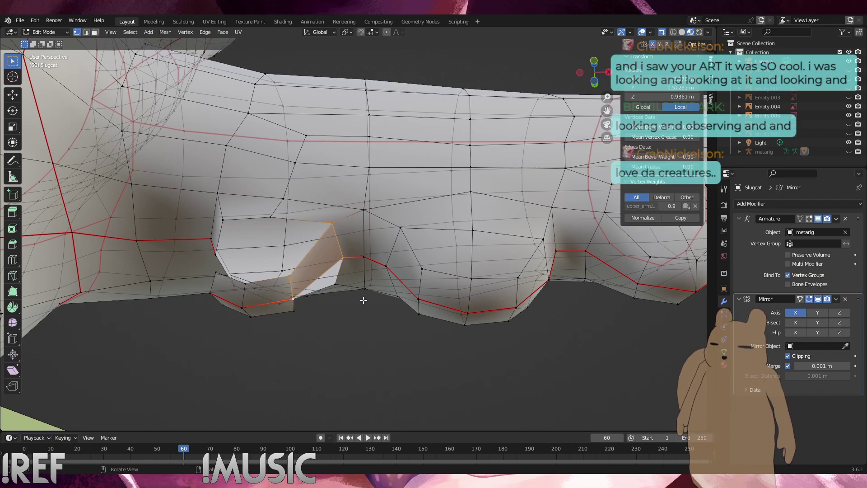
Fill the remaining gap around the inner tuft with faces, starting from the edge between the notch's and the tip strip's seam vertices
click(345, 260)
shift+click(293, 298)
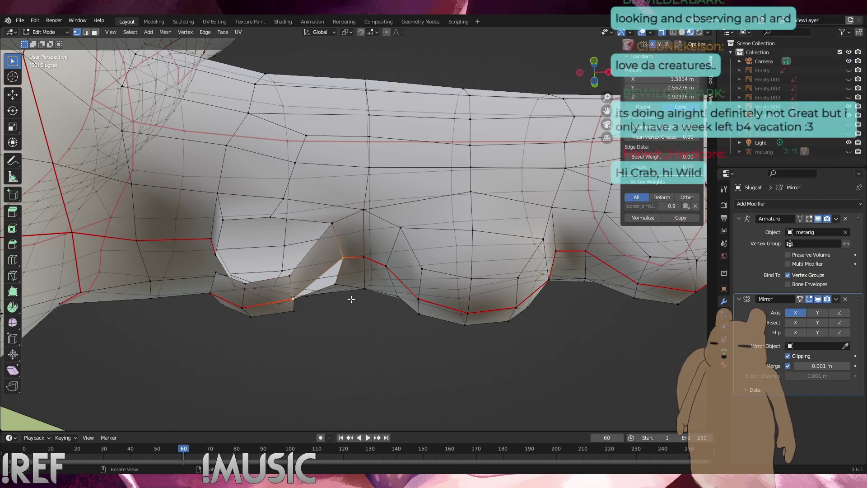
key(f)
key(f)
key(f)
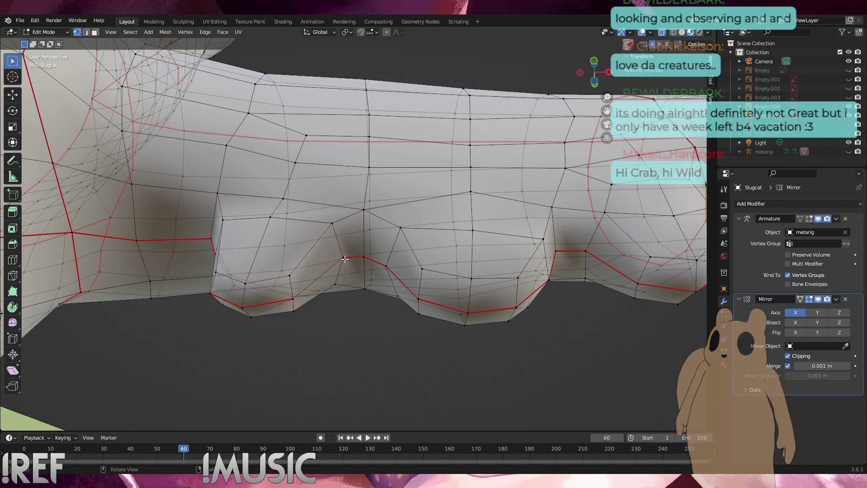
Mark the edge from the notch's seam vertex to the inner tuft's outer tip vertex as a seam
click(344, 258)
shift+click(295, 299)
right_click(372, 352)
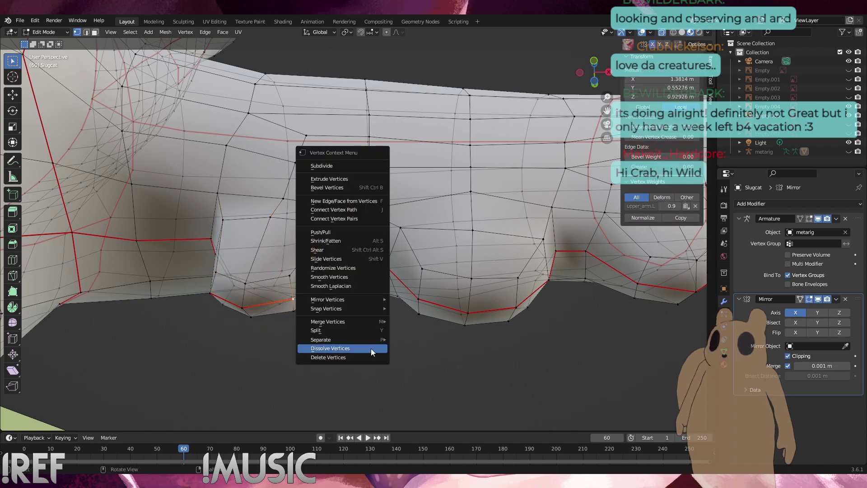
key(u)
click(453, 365)
click(345, 360)
Mark the edge running down the inner tuft's body-facing side to its tip as a seam
middle_drag(345, 360, 365, 343)
click(216, 212)
click(234, 212)
shift+click(236, 270)
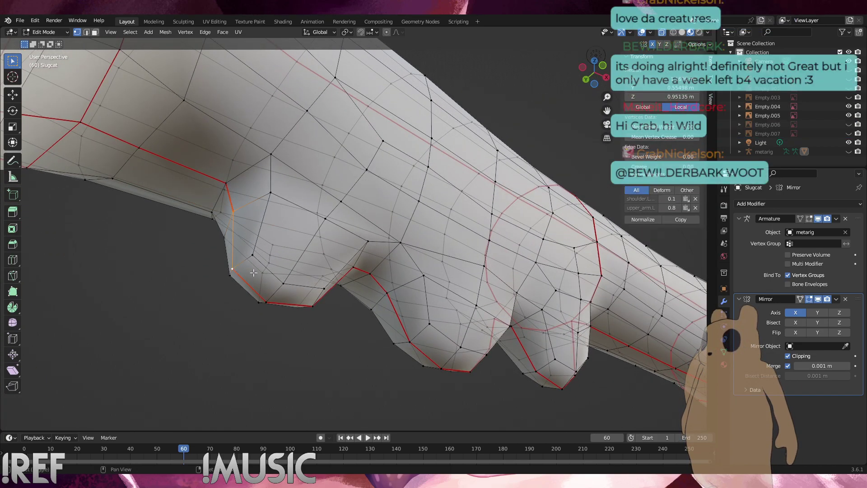
key(u)
click(303, 276)
click(322, 340)
In front view, move the inner tuft's tip vertices up to shorten it, raising the outer tip corner slightly more
middle_drag(322, 340, 337, 370)
drag(337, 370, 198, 303)
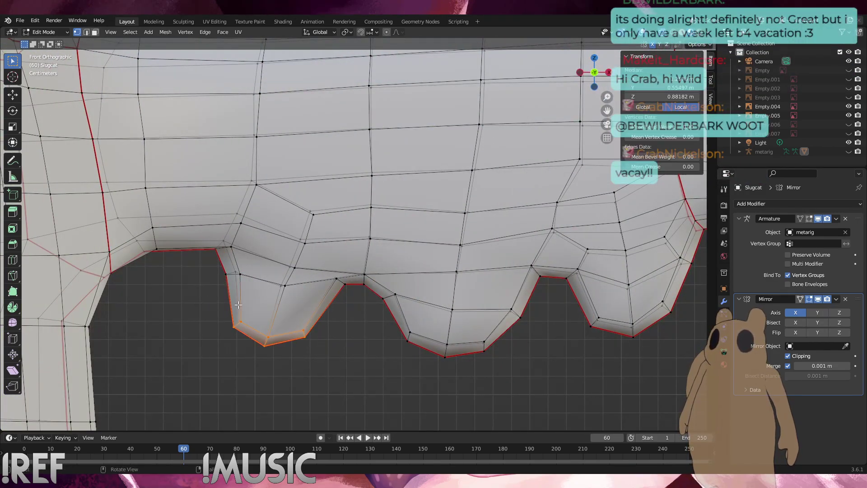
key(g)
click(241, 293)
key(g)
click(272, 320)
key(g)
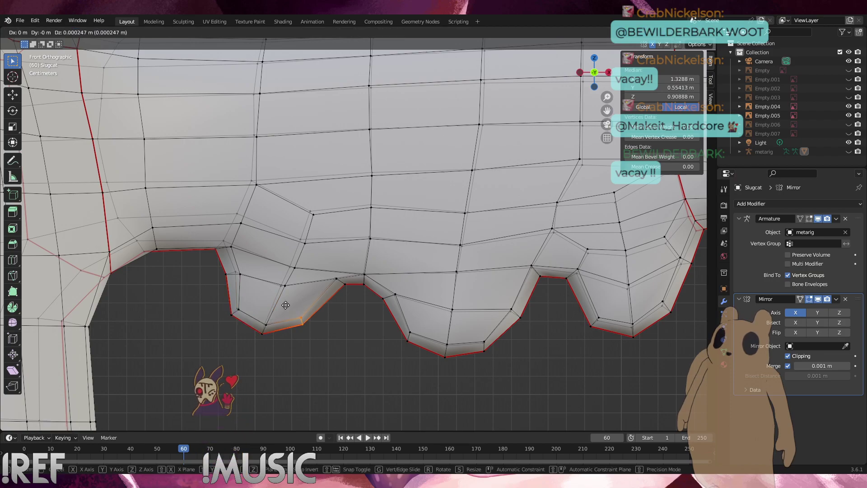
click(286, 296)
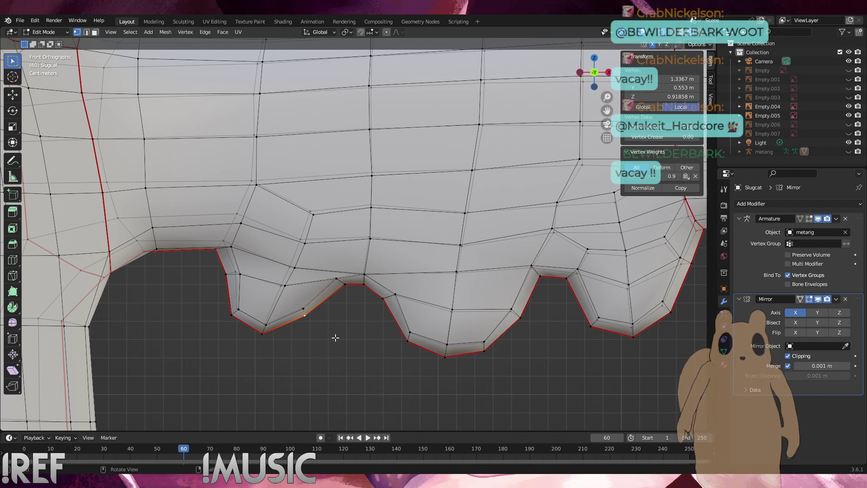
Raise the front and back vertices just above the inner tuft's tip edge slightly, one pair at a time
key(alt+a)
drag(307, 313, 299, 303)
click(301, 304)
key(g)
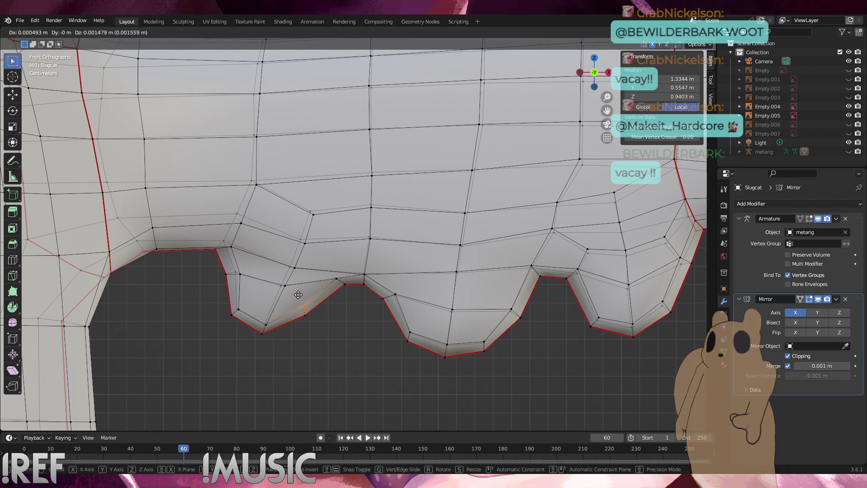
click(288, 321)
key(g)
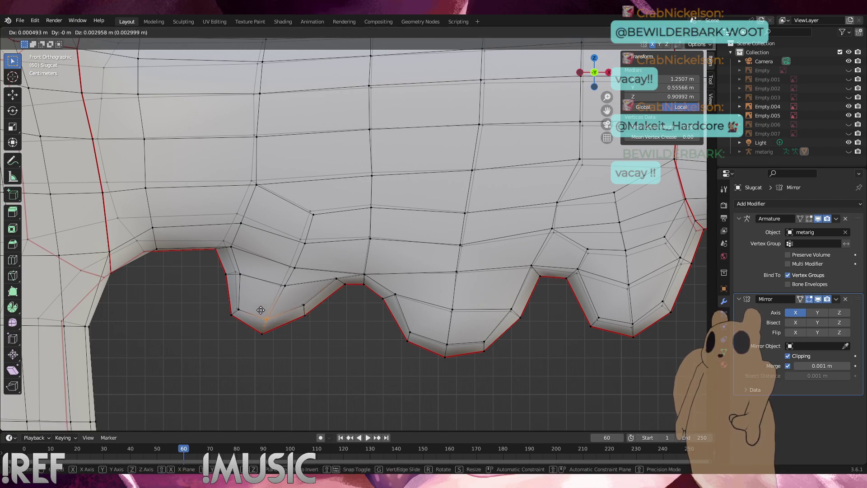
click(253, 317)
click(237, 299)
key(g)
click(237, 295)
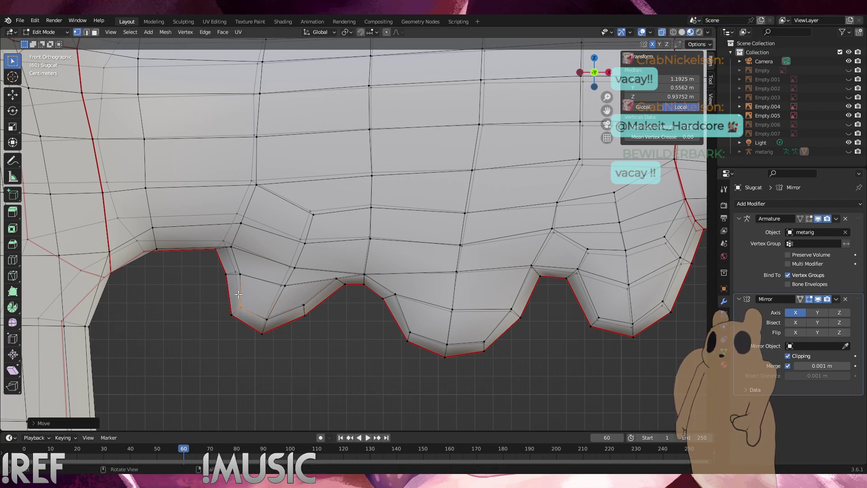
Examine the shape and shading of the rebuilt tufts in Object Mode, and return to Edit Mode
click(304, 333)
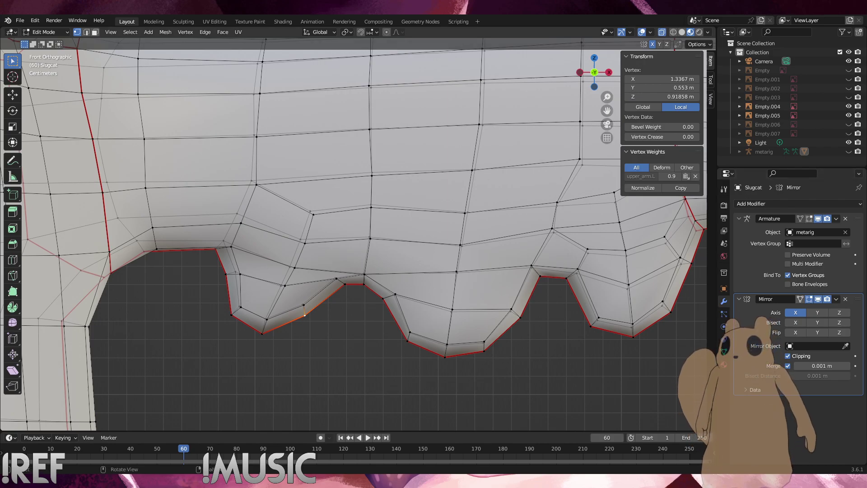
key(alt+a)
click(41, 35)
click(42, 44)
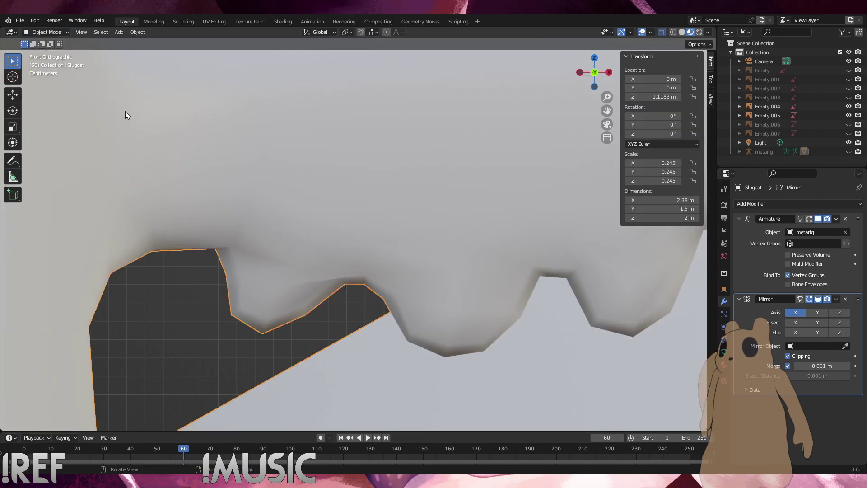
scroll(340, 329, down, 8)
mouse_move(326, 261)
middle_down()
mouse_move(264, 249)
mouse_move(52, 257)
mouse_move(329, 254)
middle_up()
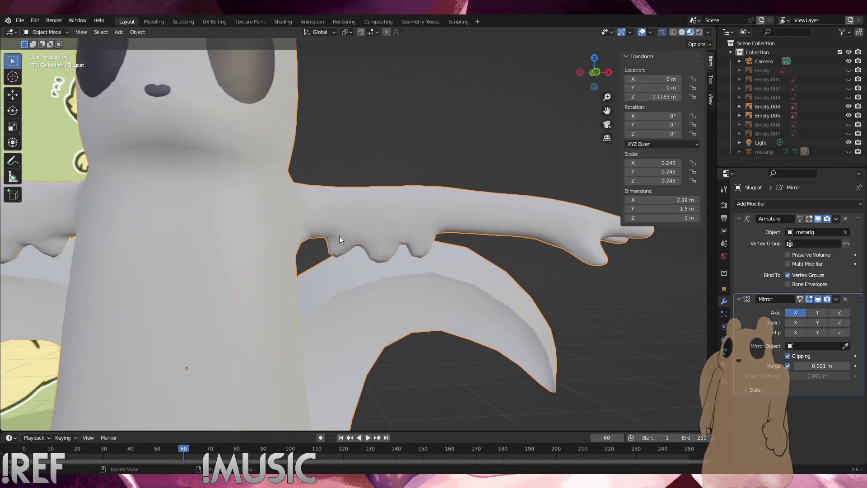
click(68, 31)
click(45, 53)
Apply Smooth Vertices twice to the tip vertices of the inner tuft in front view
key(KP_1)
scroll(338, 278, up, 4)
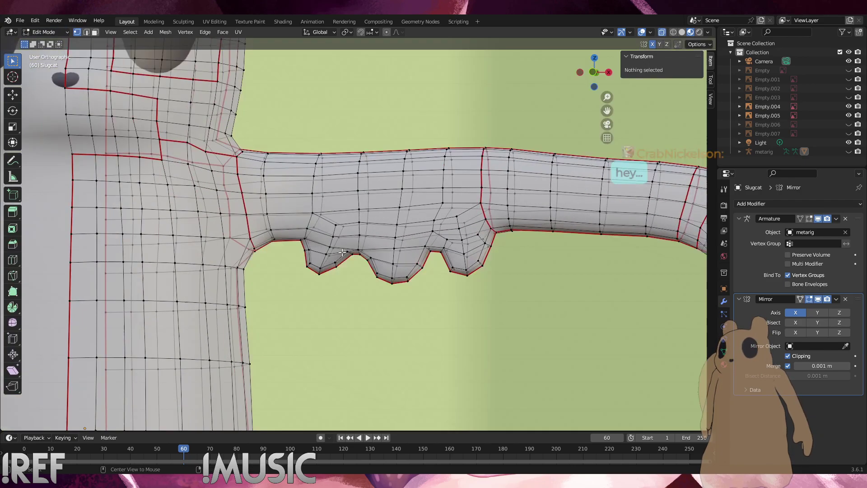
drag(337, 279, 300, 261)
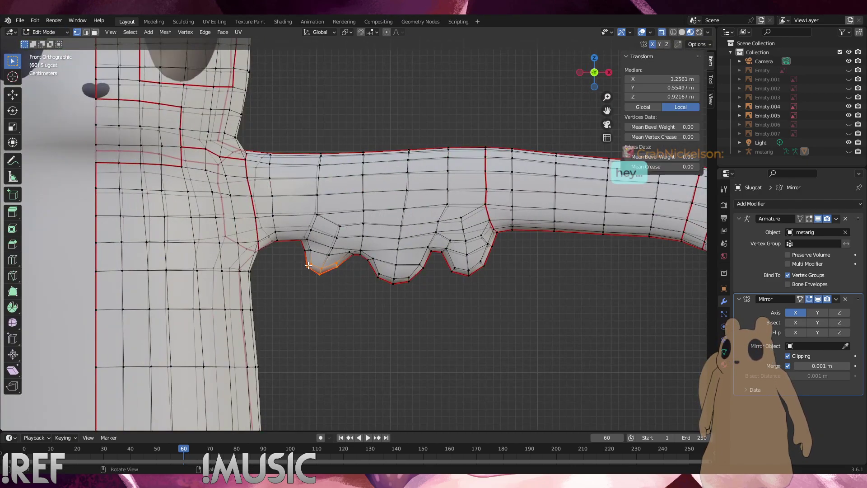
right_click(356, 310)
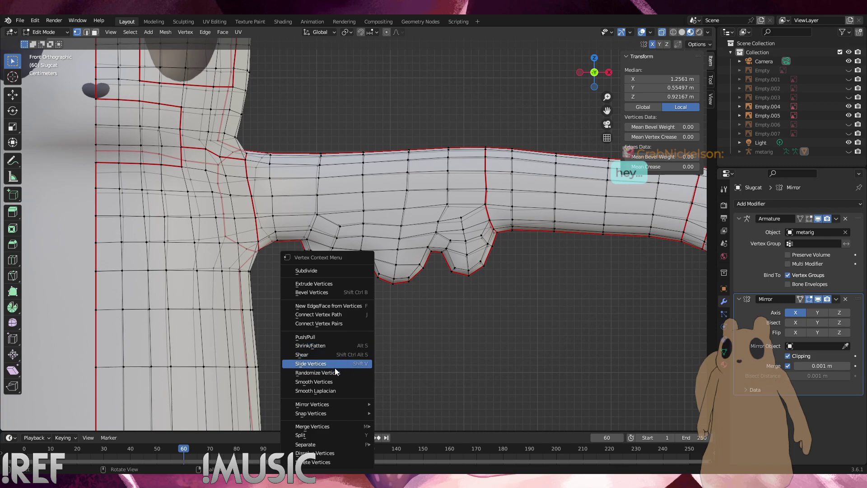
click(332, 382)
right_click(332, 382)
click(332, 382)
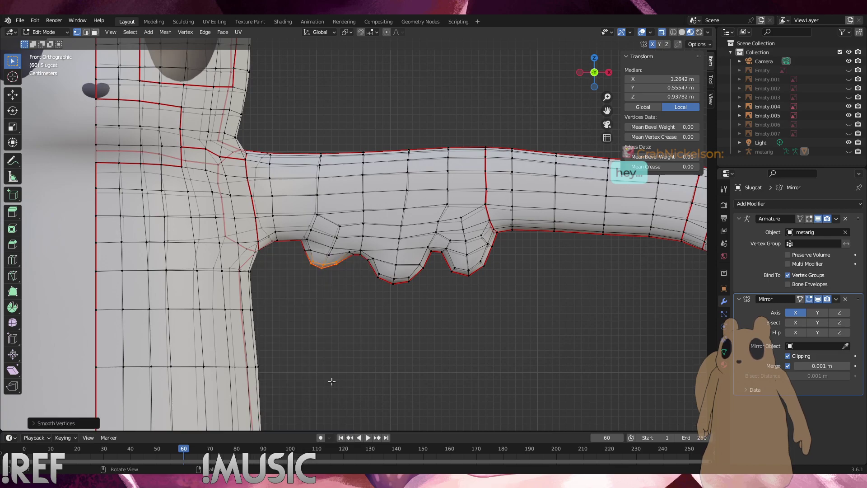
Apply Smooth Vertices three times to the tip vertices of the outermost tuft
click(387, 329)
drag(495, 285, 450, 260)
right_click(477, 311)
click(477, 311)
right_click(476, 311)
click(477, 310)
right_click(476, 311)
click(476, 311)
click(497, 293)
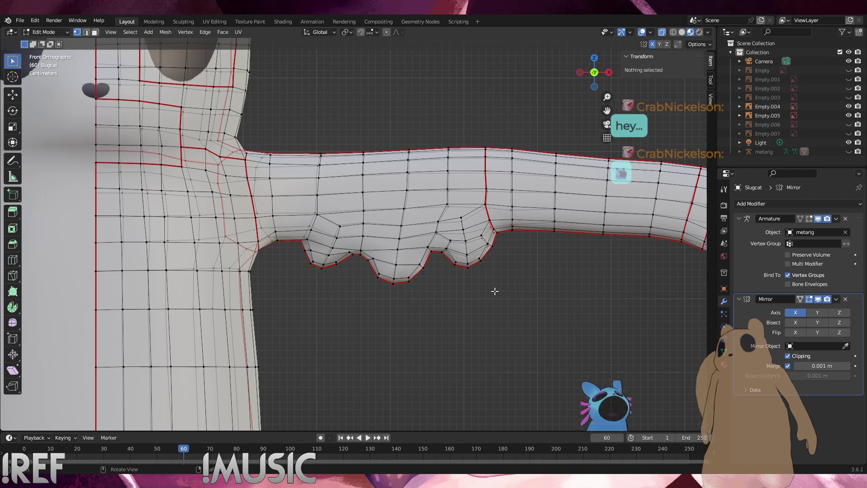
Undo the last smoothing passes on the outermost tuft's tip and clear the selection
scroll(461, 304, down, 6)
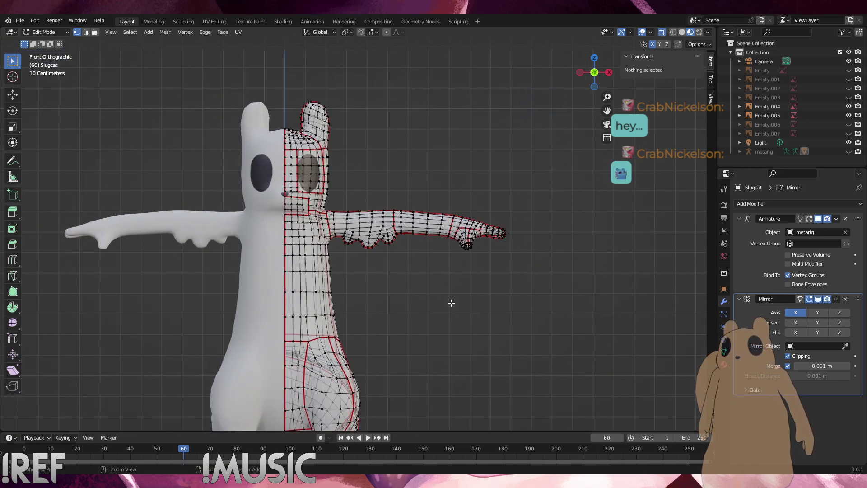
scroll(405, 271, up, 6)
click(486, 281)
key(alt+a)
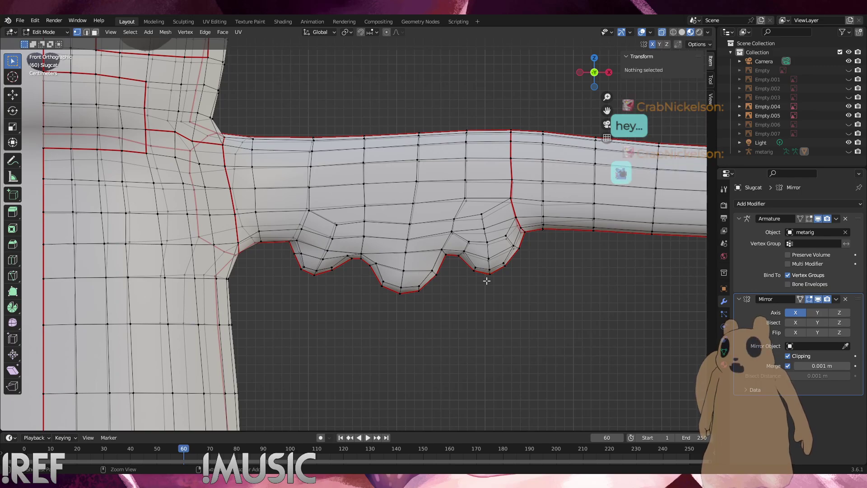
alt+click(487, 281)
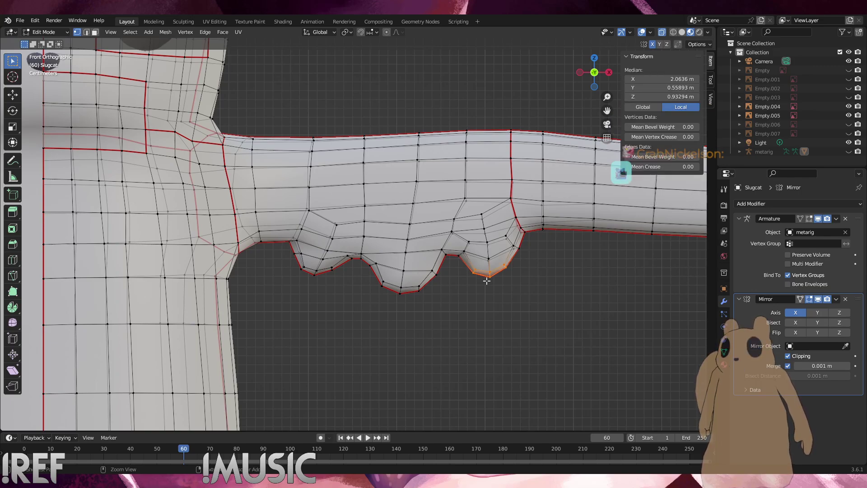
key(alt+a)
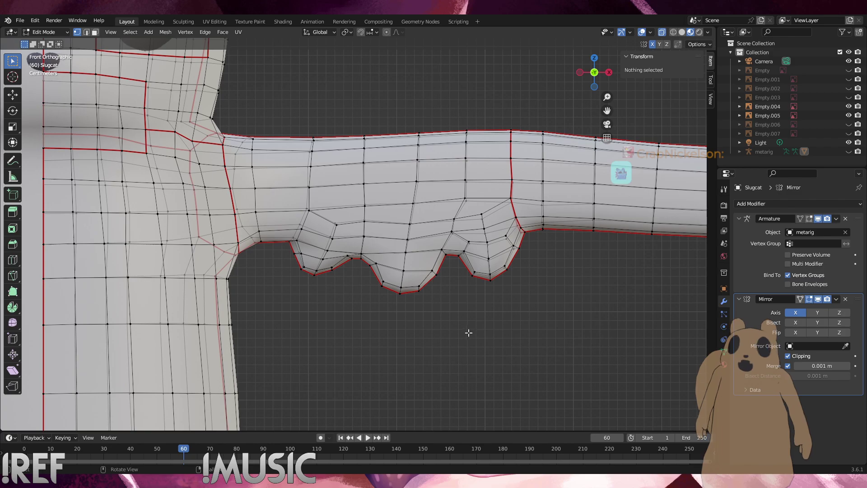
Check the tufts' underside shading in Object Mode, and slide the inner tuft's outer tip seam vertex along the seam toward the notch in Edit Mode
click(39, 33)
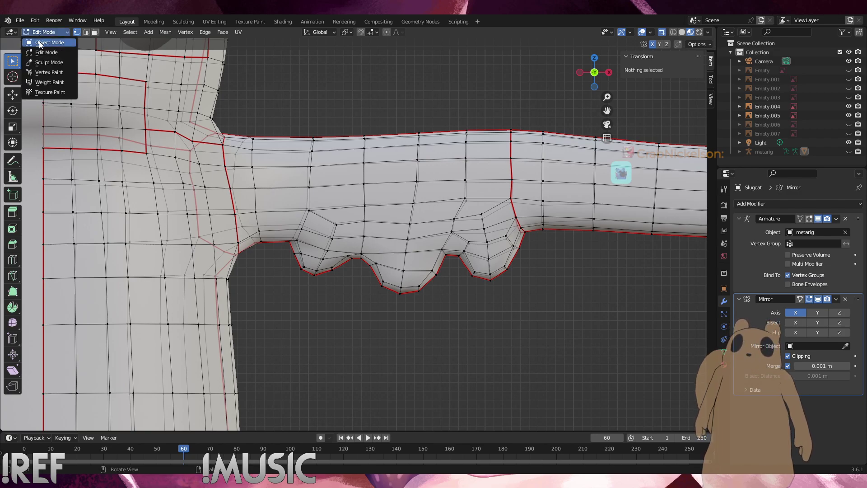
click(39, 42)
middle_drag(370, 197, 336, 171)
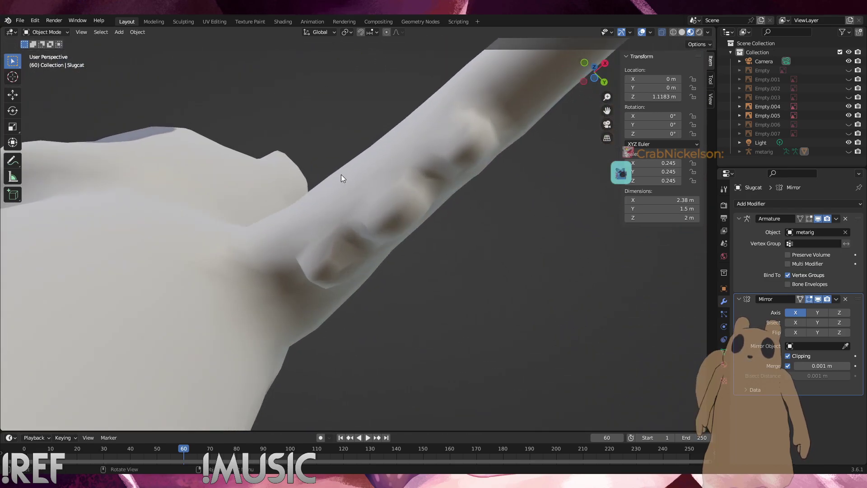
click(45, 32)
click(41, 43)
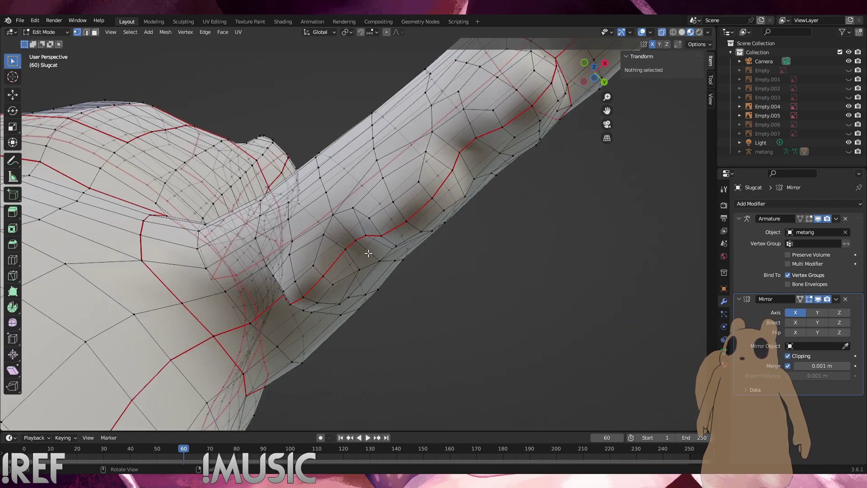
middle_drag(369, 252, 309, 279)
click(313, 283)
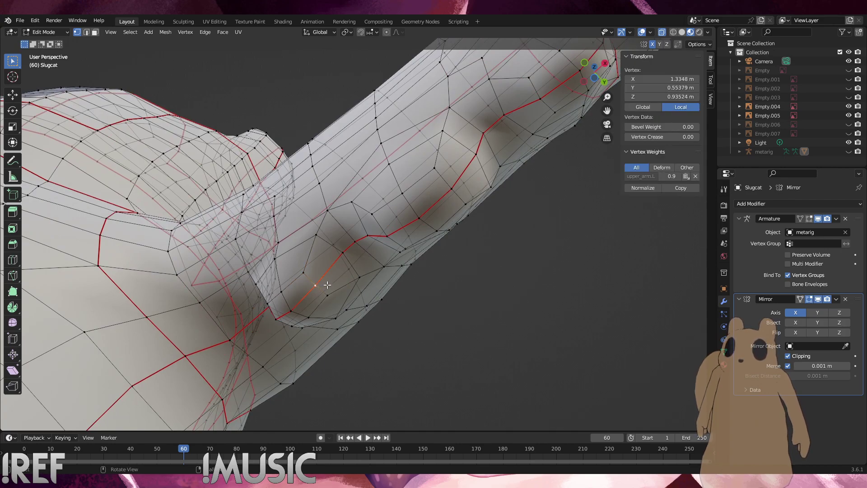
key(g)
key(g)
click(332, 280)
Scale the front and back vertices flanking the inner tuft's outer tip seam vertex slightly closer together
click(311, 275)
shift+click(327, 295)
key(s)
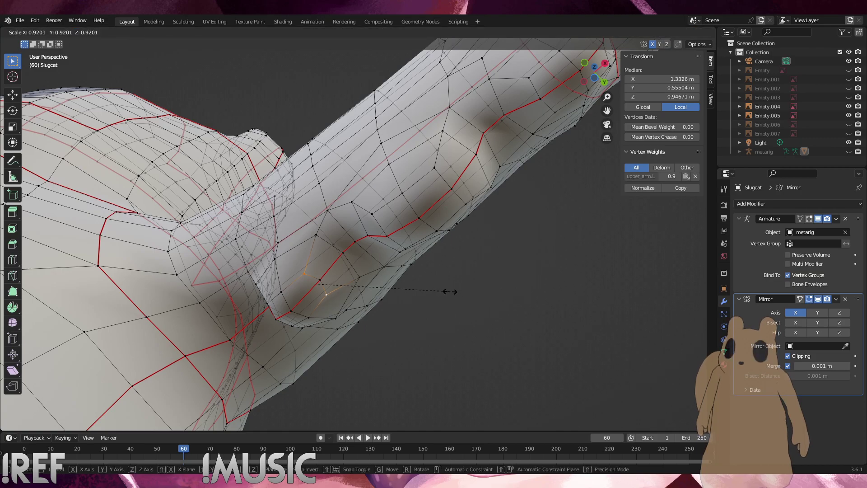
click(450, 292)
click(465, 303)
Check the arm tufts from the front in Object Mode and save the file
middle_drag(424, 242, 375, 260)
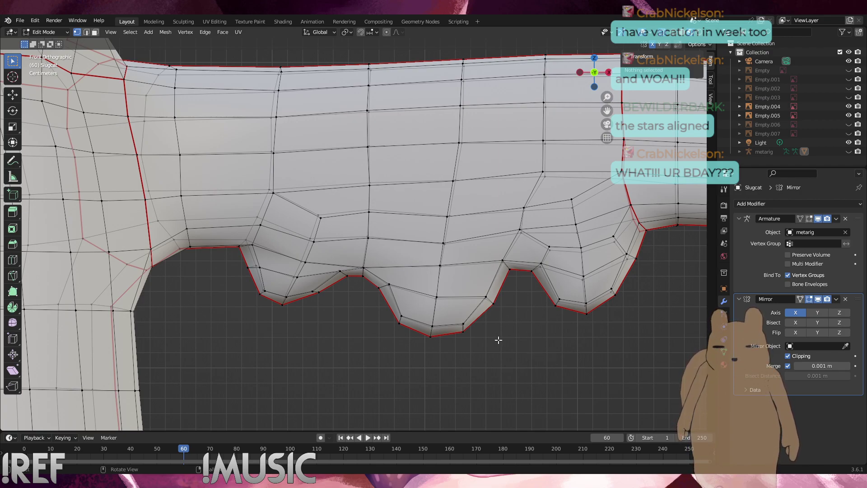
click(53, 33)
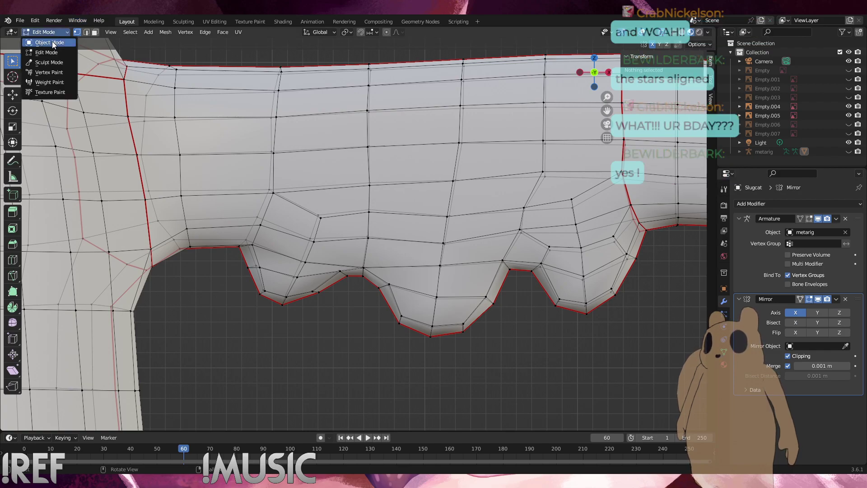
click(53, 42)
scroll(260, 198, down, 3)
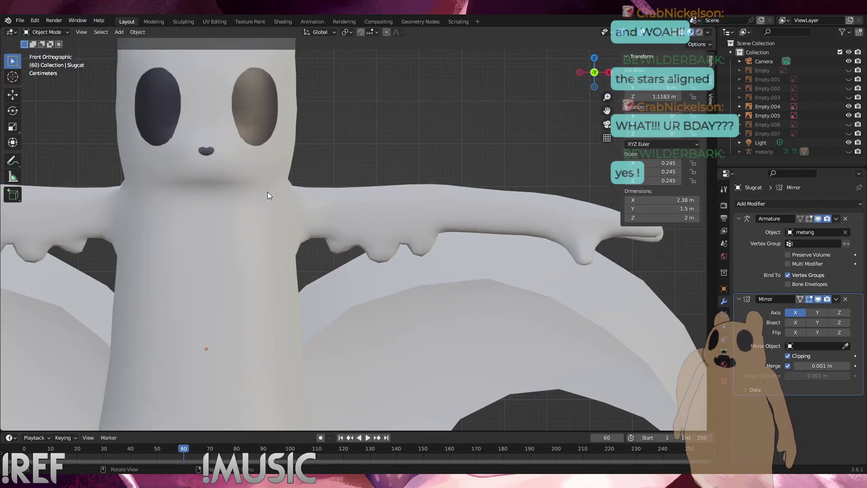
scroll(350, 176, up, 5)
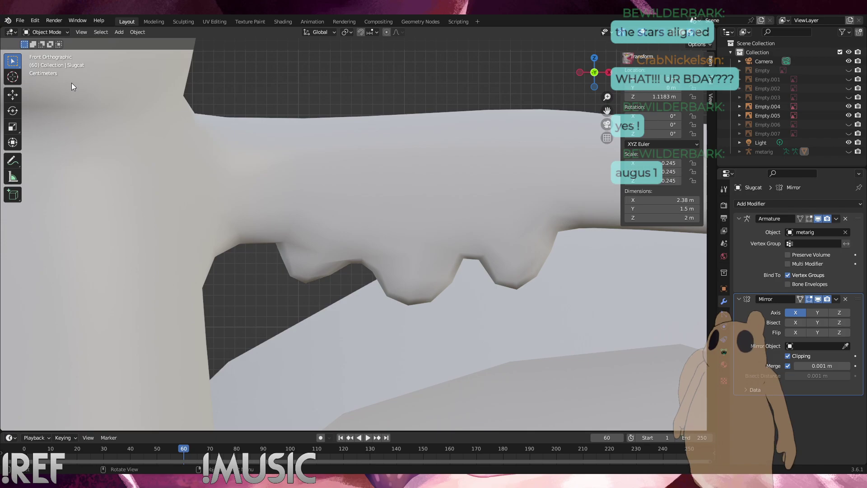
click(22, 19)
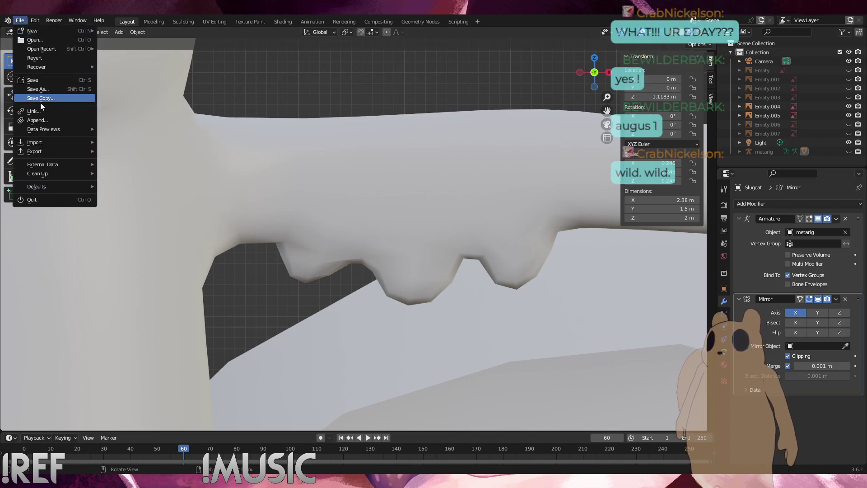
click(35, 82)
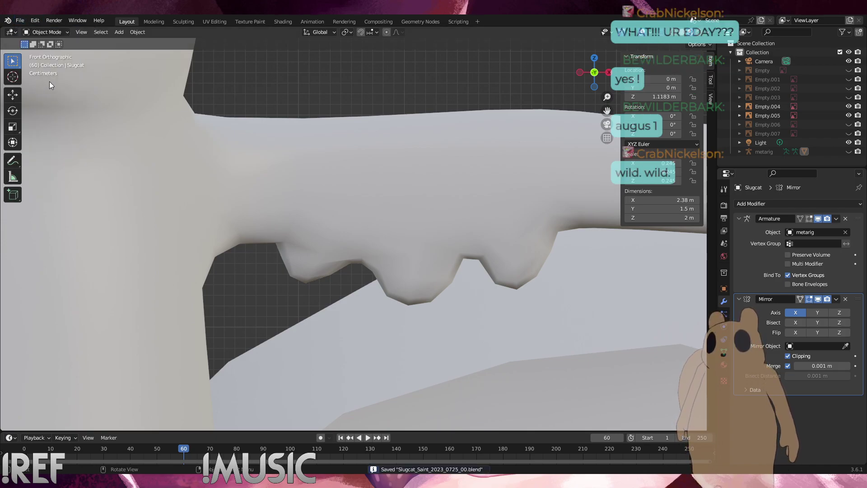
scroll(340, 196, down, 6)
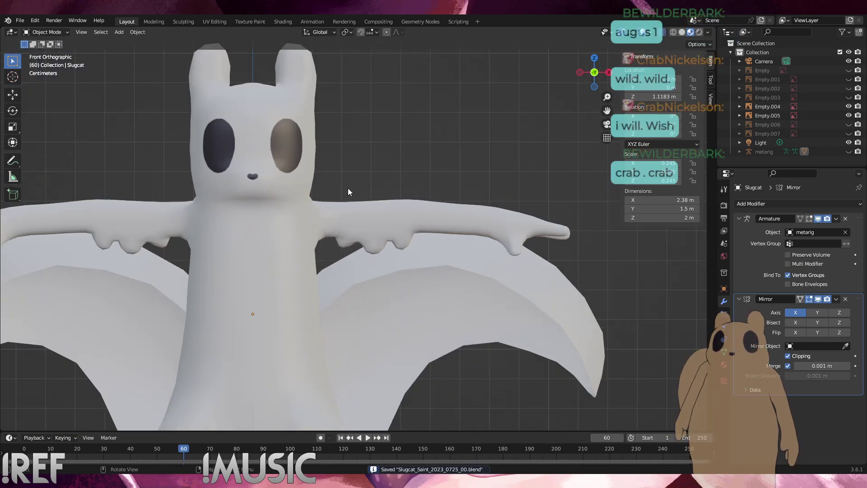
scroll(289, 188, down, 1)
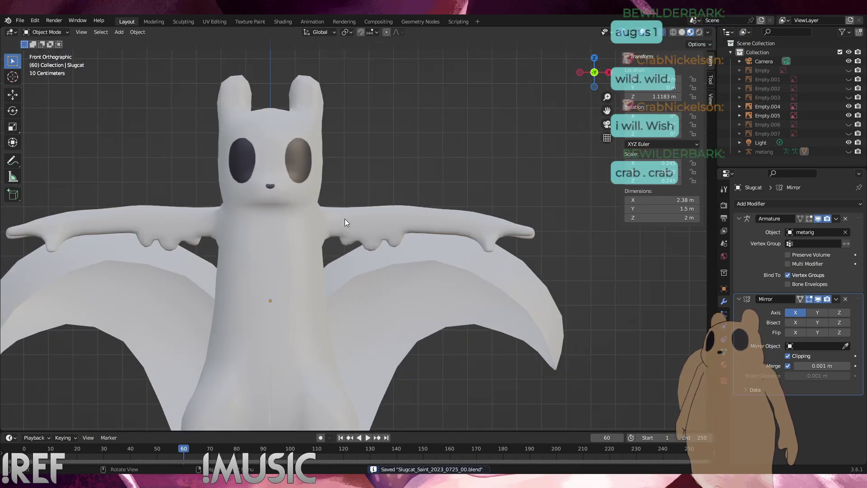
Apply Smooth Vertices twice to the underside vertices of the notch between the inner and middle tufts in Edit Mode
scroll(344, 228, up, 5)
click(245, 148)
click(53, 33)
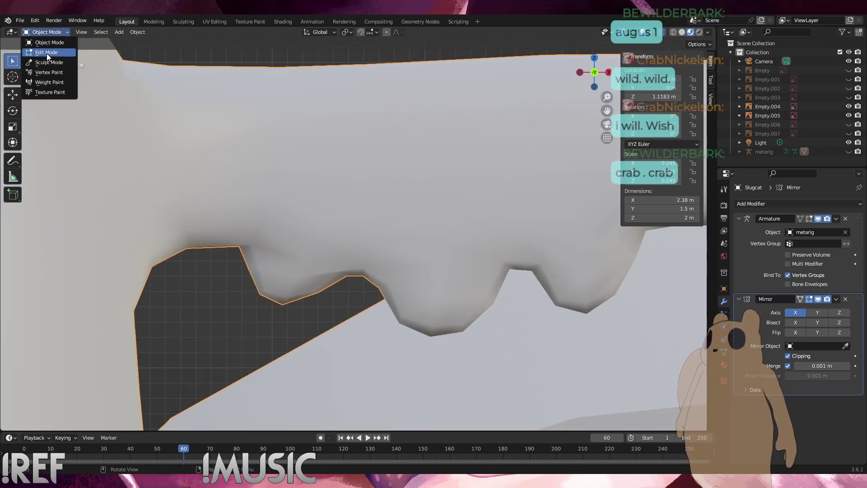
click(47, 53)
middle_drag(298, 195, 329, 210)
click(350, 277)
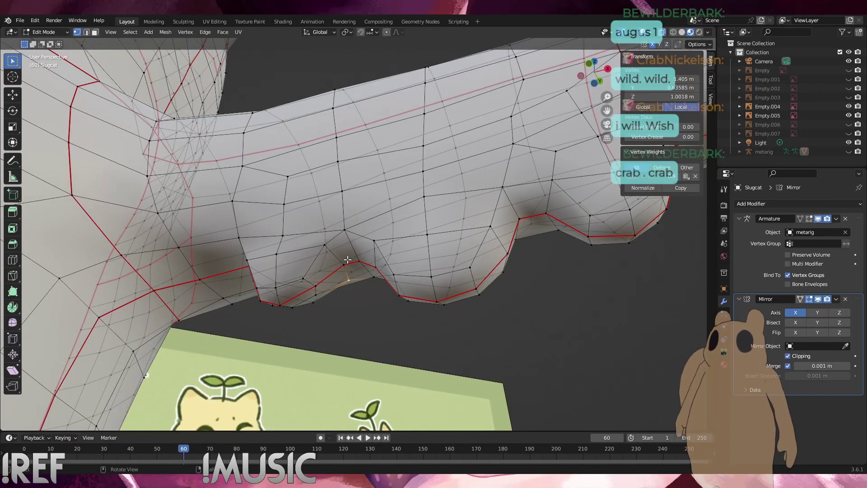
middle_drag(350, 277, 355, 241)
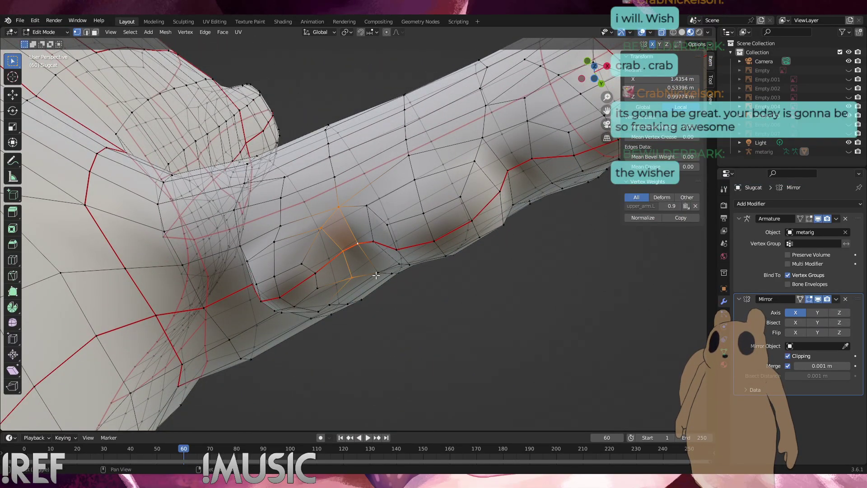
click(357, 244)
right_click(365, 254)
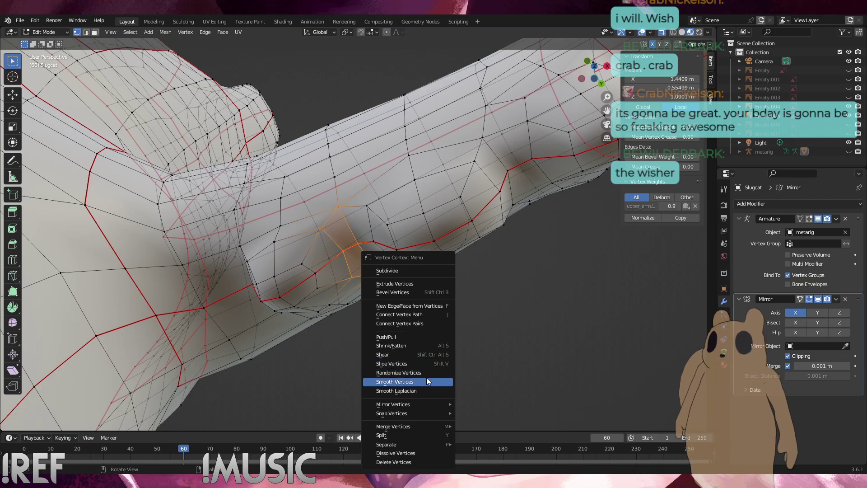
click(427, 378)
right_click(427, 378)
click(426, 378)
click(436, 320)
Inspect the tufts' shading from the front and underneath in Object Mode, and return to Edit Mode
middle_drag(436, 321, 465, 389)
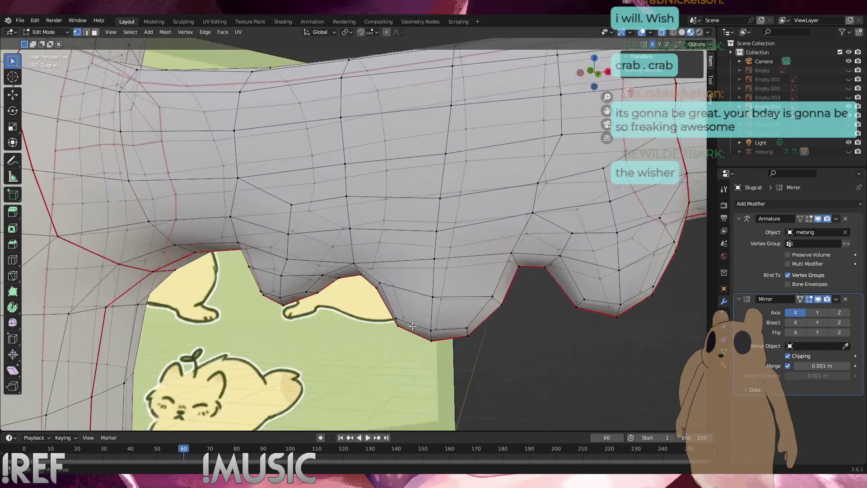
key(KP_3)
key(KP_1)
click(44, 32)
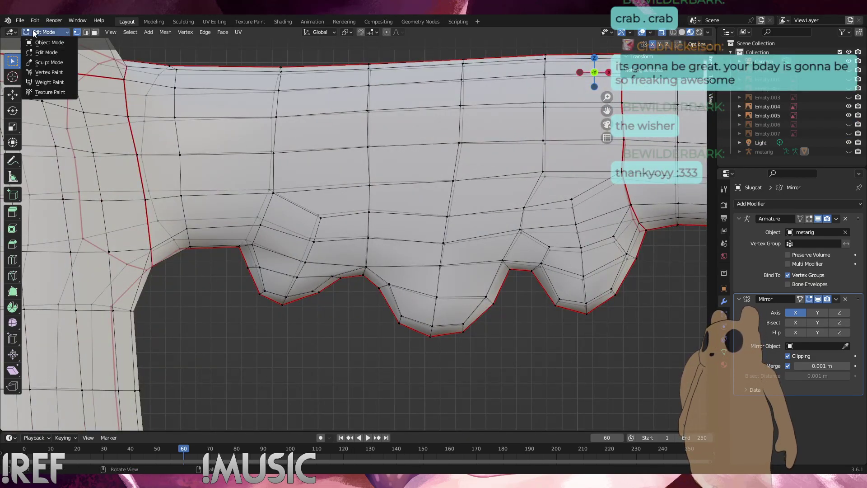
click(39, 46)
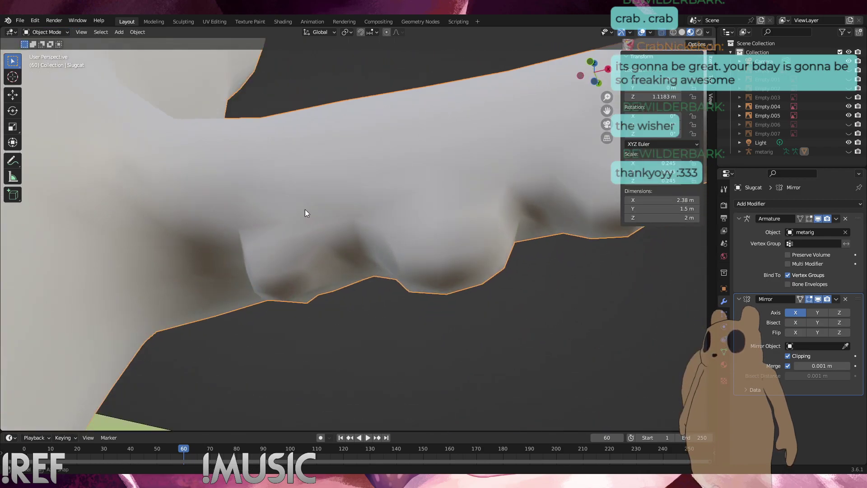
middle_drag(305, 210, 343, 191)
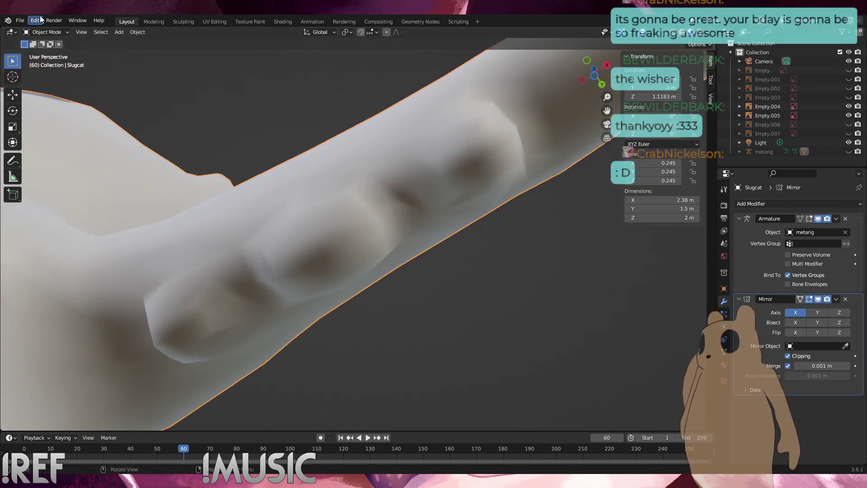
click(44, 32)
click(39, 54)
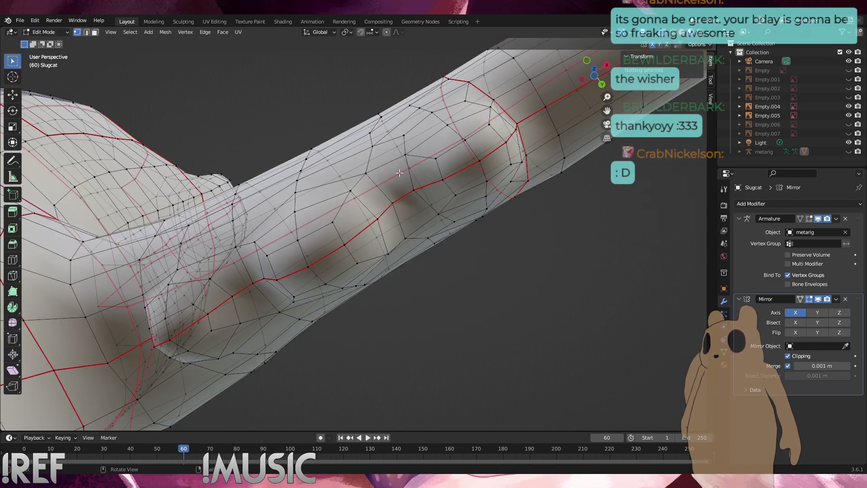
Apply Smooth Vertices twice to the vertices around the notch between the middle and outermost tufts
click(406, 157)
ctrl+click(425, 222)
ctrl+click(393, 203)
ctrl+click(378, 220)
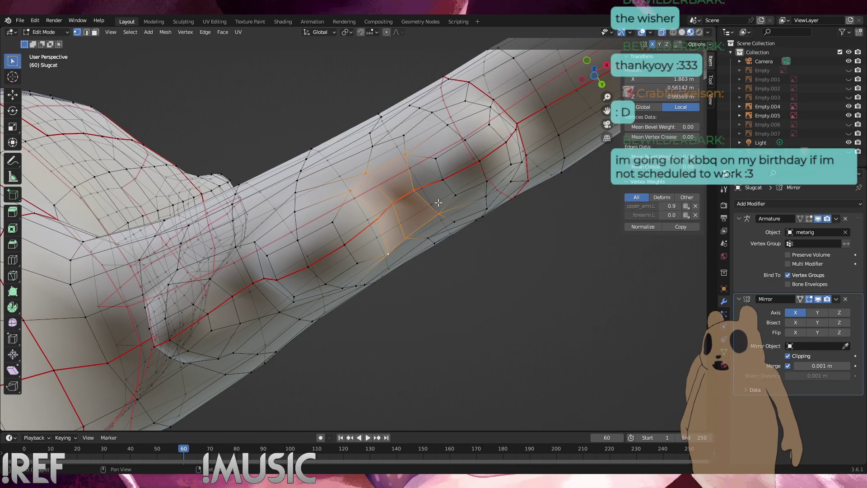
middle_drag(425, 206, 447, 293)
right_click(520, 349)
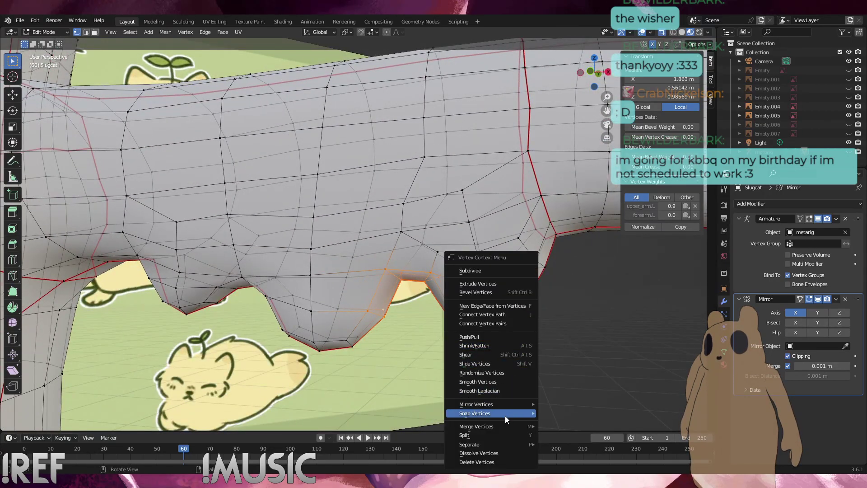
click(492, 382)
right_click(492, 382)
click(494, 385)
click(507, 339)
Move the middle tuft's tip vertices about 0.0015 m toward the body along the X axis in front view
alt+middle_drag(507, 339, 455, 302)
alt+scroll(455, 302, down, 1)
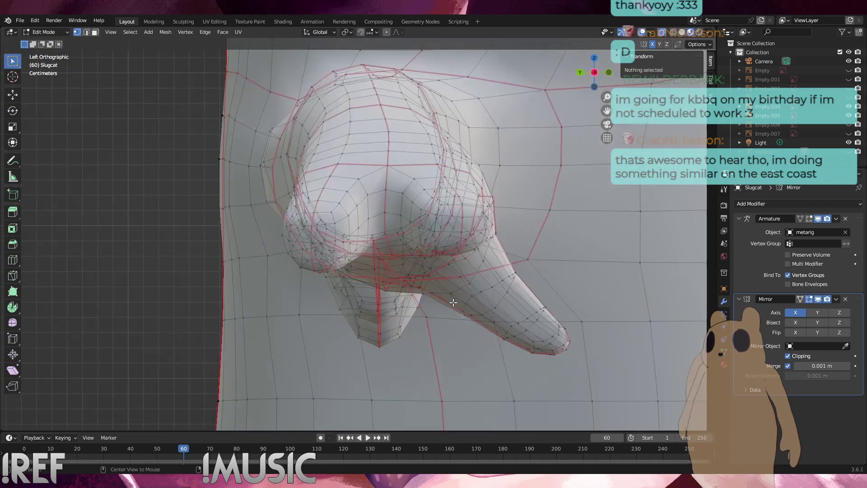
alt+middle_drag(406, 326, 425, 326)
drag(409, 359, 265, 295)
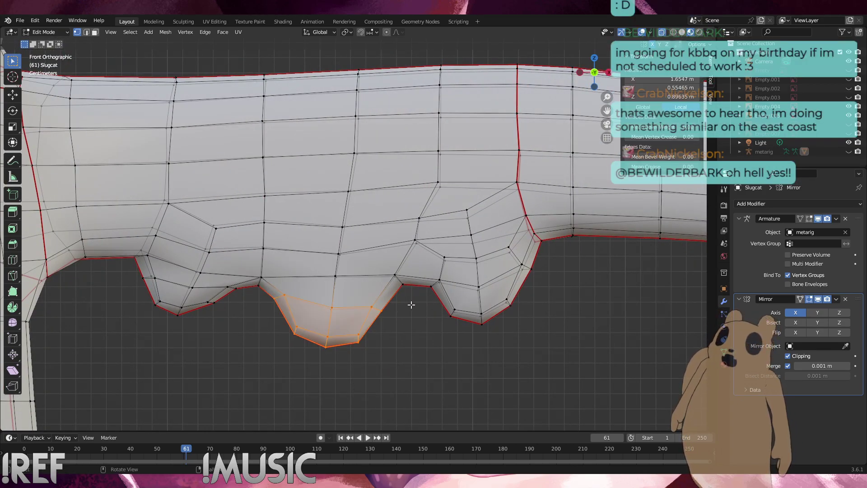
key(g)
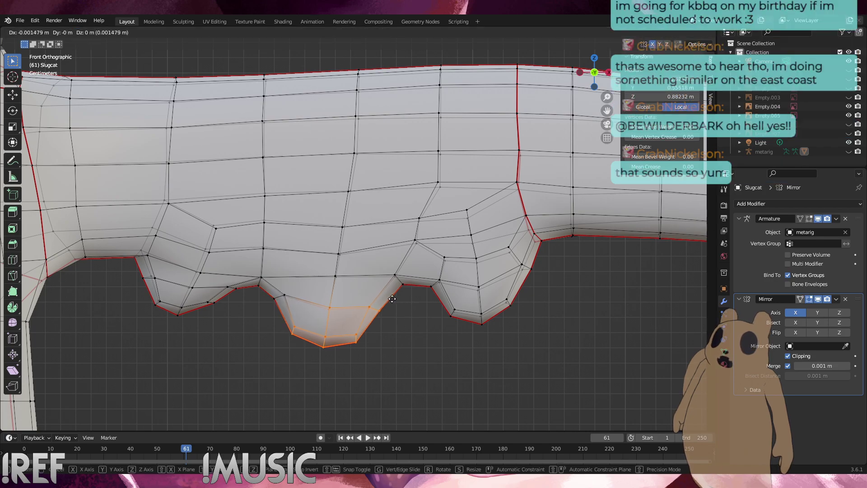
click(392, 298)
click(422, 344)
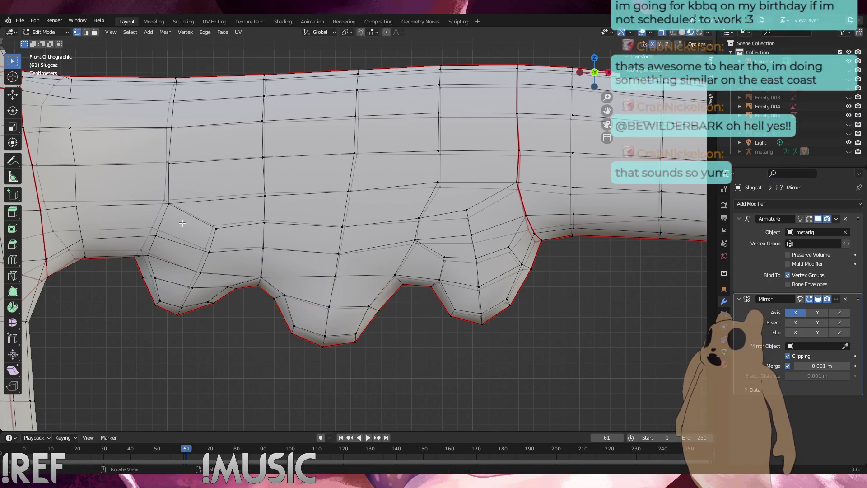
Review the reshaped tufts against the whole character in Object Mode, and save the file
click(56, 32)
click(58, 47)
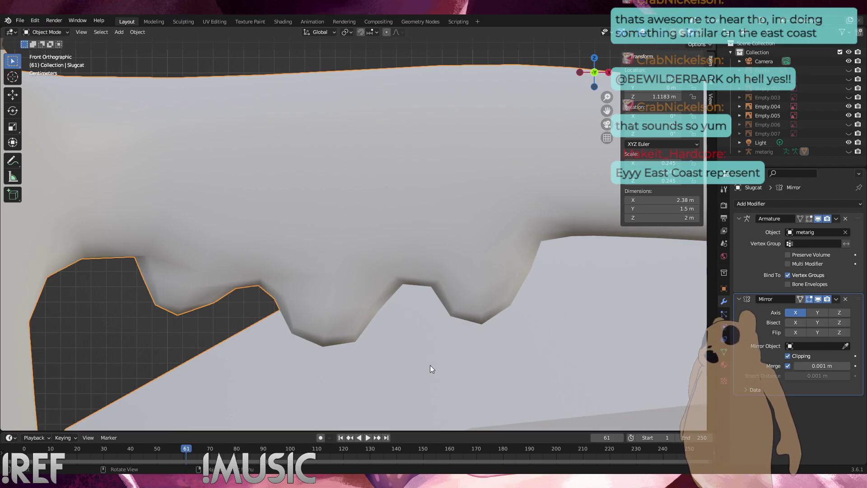
scroll(406, 341, down, 4)
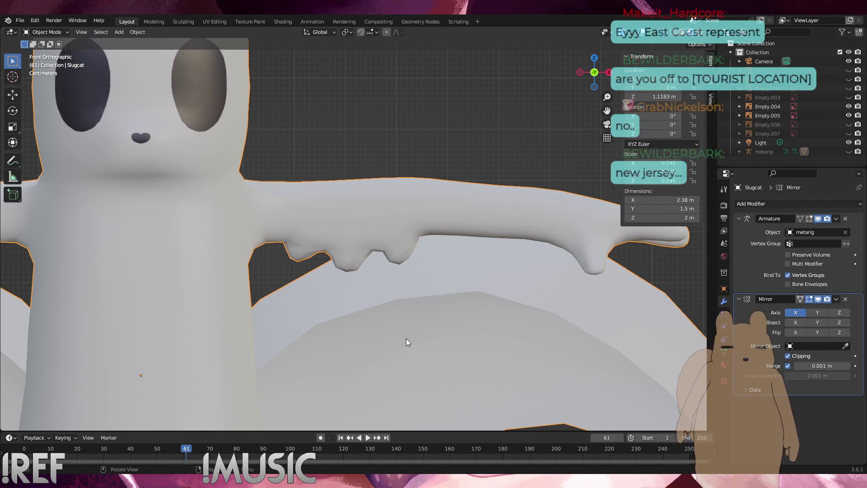
middle_drag(391, 156, 368, 166)
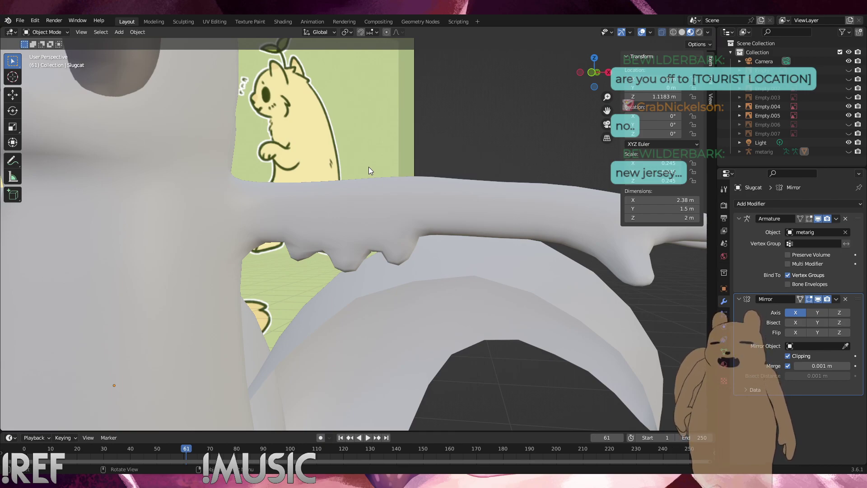
alt+middle_drag(368, 167, 335, 183)
scroll(390, 240, down, 4)
scroll(390, 241, down, 2)
scroll(390, 240, up, 2)
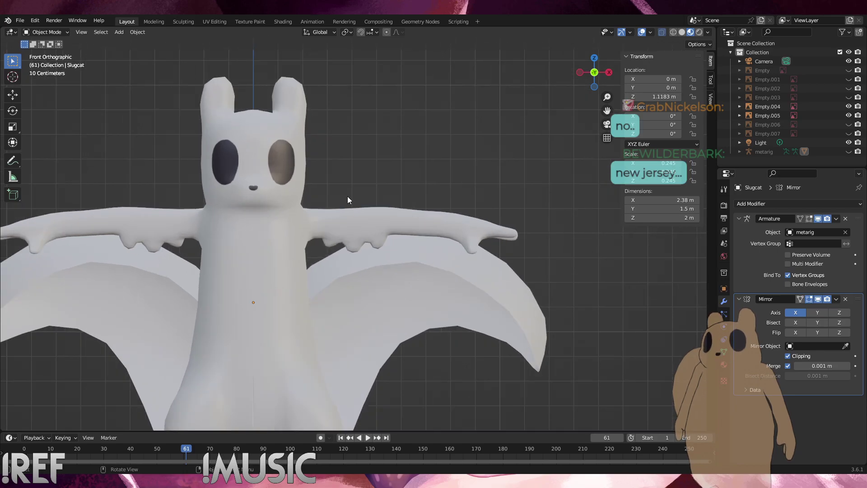
click(36, 20)
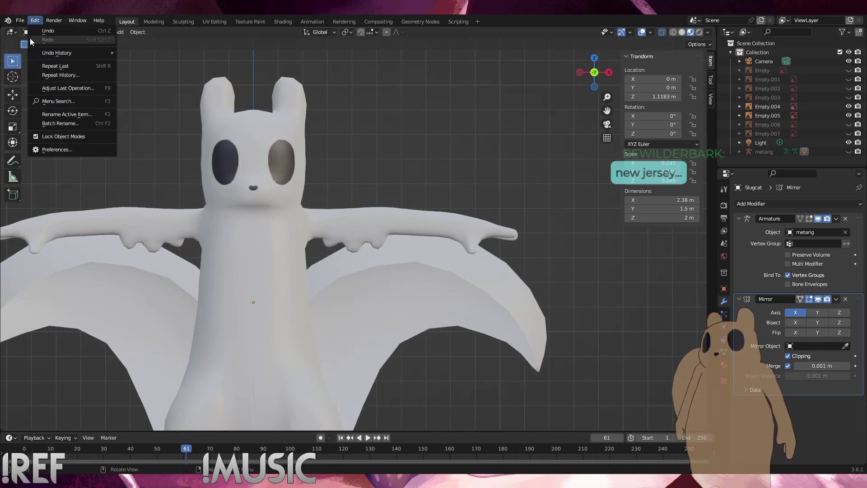
click(19, 19)
click(19, 19)
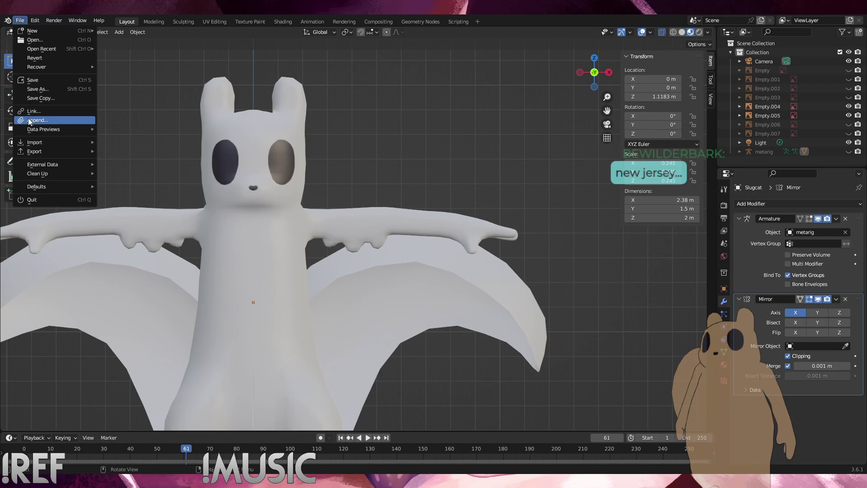
click(40, 80)
Put the Slugcat mesh in Edit Mode and show the Empty.006 reference image behind the head in front view
scroll(275, 178, up, 4)
middle_drag(275, 178, 347, 218)
alt+scroll(197, 183, up, 1)
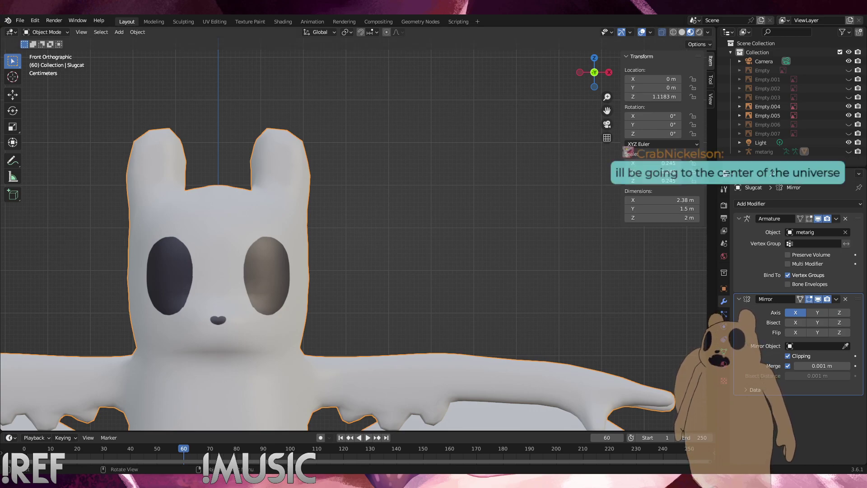
scroll(296, 336, down, 3)
mouse_move(296, 336)
middle_down()
mouse_move(217, 381)
mouse_move(204, 326)
mouse_move(327, 344)
mouse_move(350, 366)
mouse_move(310, 343)
middle_up()
key(KP_1)
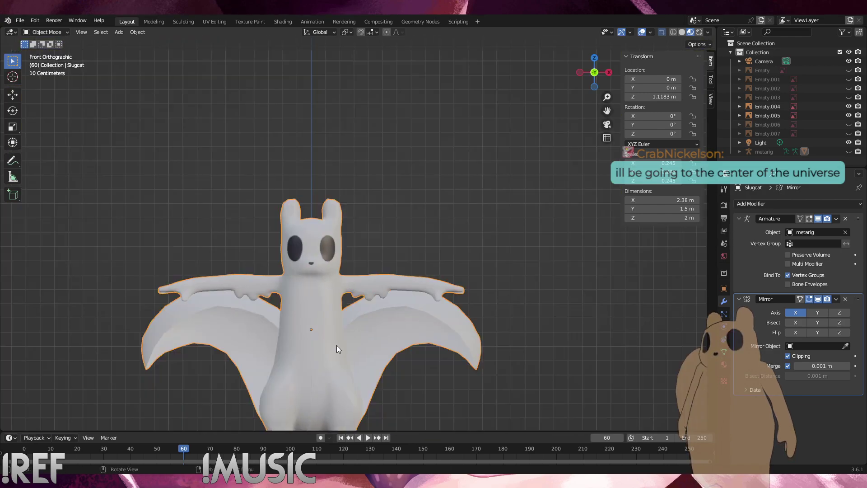
click(45, 32)
click(48, 51)
scroll(341, 266, up, 4)
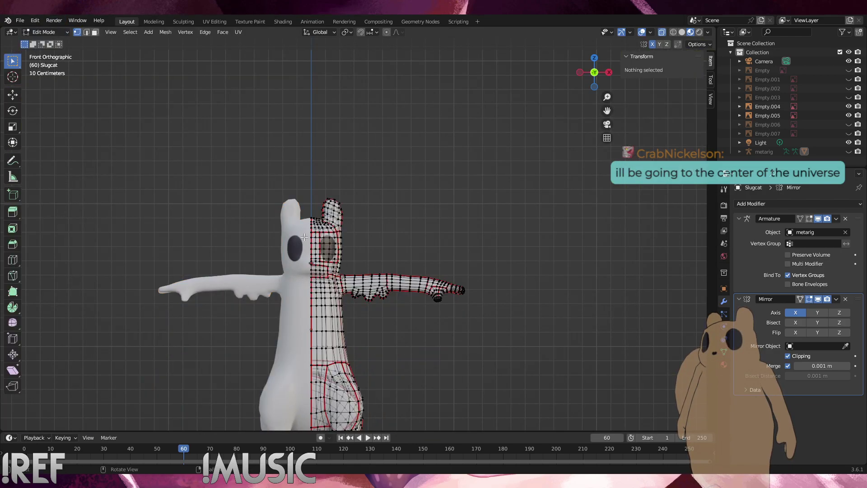
middle_drag(341, 266, 212, 258)
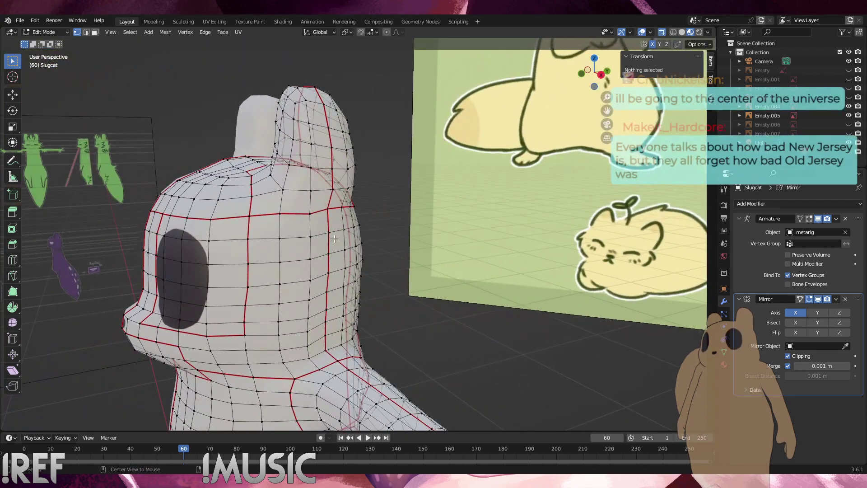
key(KP_1)
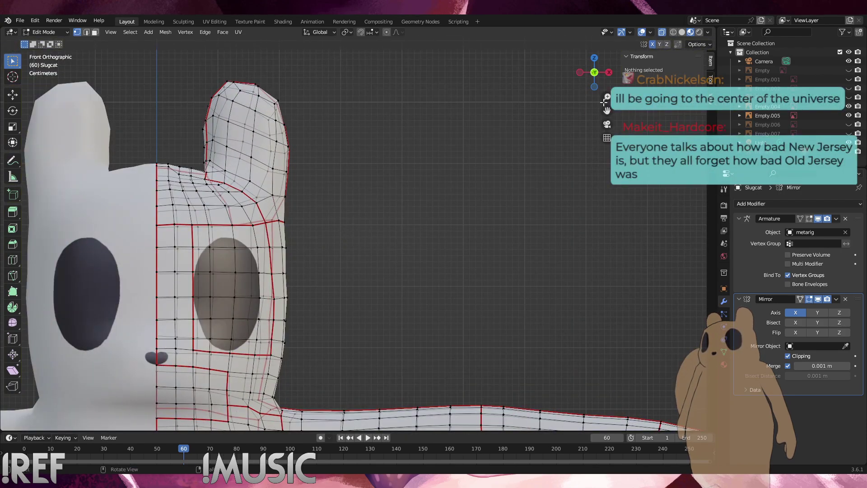
click(849, 125)
scroll(409, 310, up, 3)
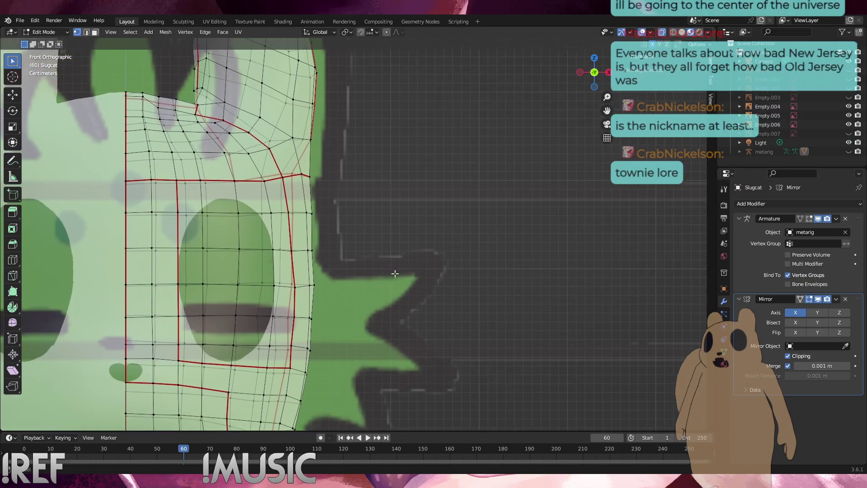
In right side view, select two horizontal rows of cheek vertices around the upper end of the zigzag stroke, between the two vertical seams
alt+middle_drag(355, 219, 284, 225)
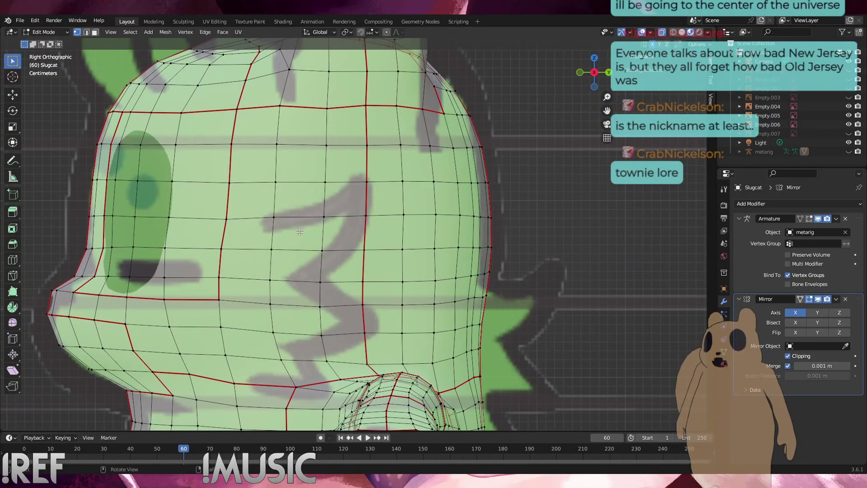
click(228, 222)
shift+click(273, 218)
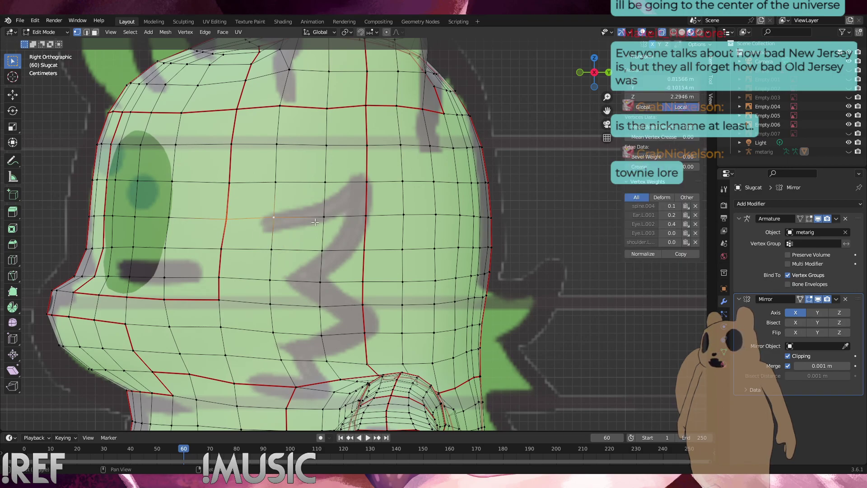
shift+click(324, 218)
shift+click(365, 217)
ctrl+click(283, 186)
ctrl+click(233, 186)
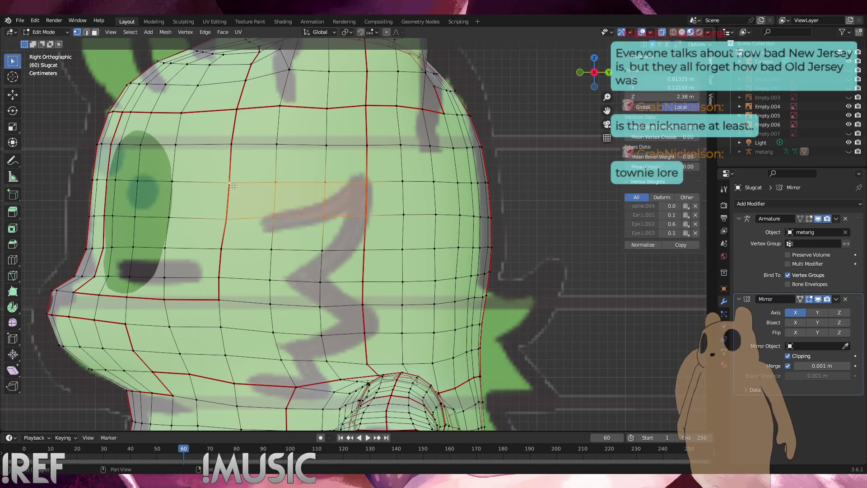
Extend the selection down the front seam and along the jaw seam to the shoulder corner, following the zigzag stroke's outer bounds
shift+click(221, 252)
shift+click(220, 278)
shift+click(222, 324)
shift+click(220, 302)
ctrl+click(229, 353)
shift+click(295, 386)
shift+click(281, 361)
shift+click(339, 379)
shift+click(328, 362)
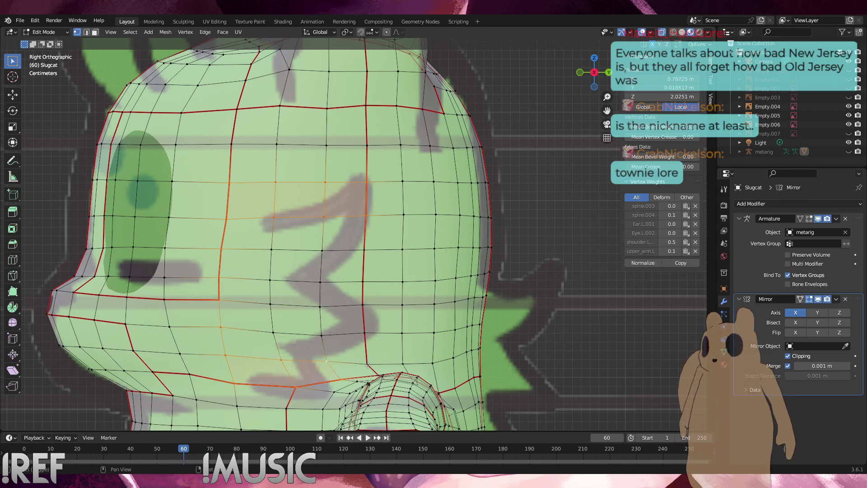
ctrl+click(377, 374)
Add the remaining interior and rear vertices so the whole cheek patch between the seams is selected
middle_drag(367, 345, 379, 368)
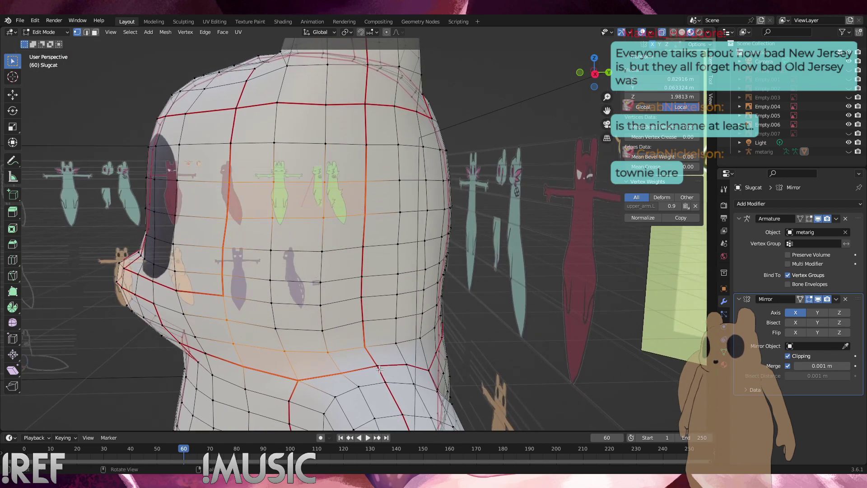
scroll(422, 377, down, 5)
drag(424, 373, 375, 331)
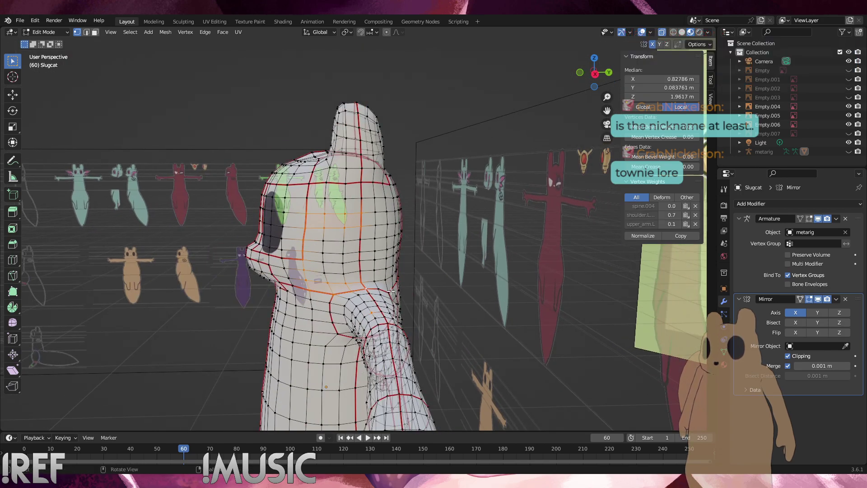
alt+middle_drag(394, 306, 388, 275)
scroll(389, 275, up, 5)
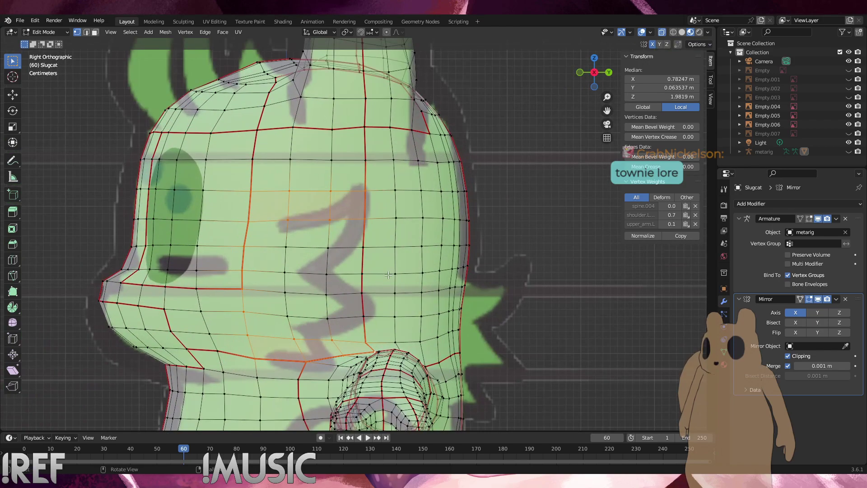
drag(370, 322, 313, 269)
drag(261, 238, 261, 237)
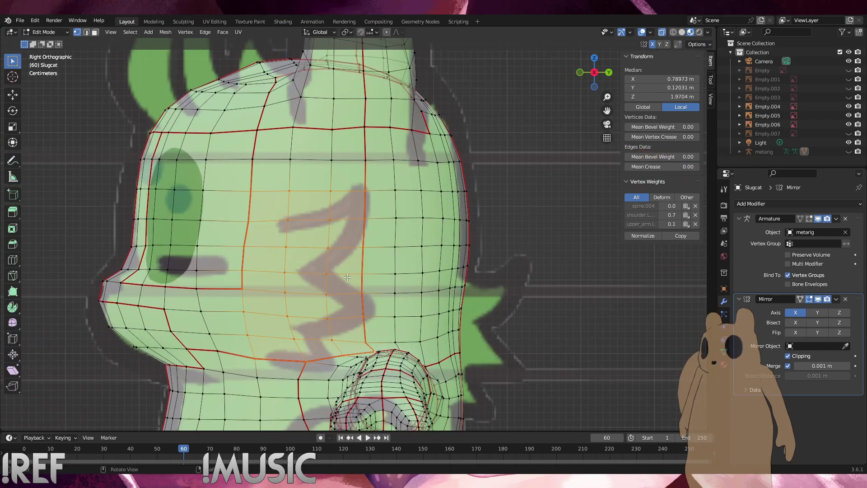
Extrude the selected cheek patch outward from the head in front view and scale it slightly
scroll(350, 280, down, 4)
middle_drag(355, 279, 408, 278)
key(g)
click(436, 251)
key(s)
click(431, 253)
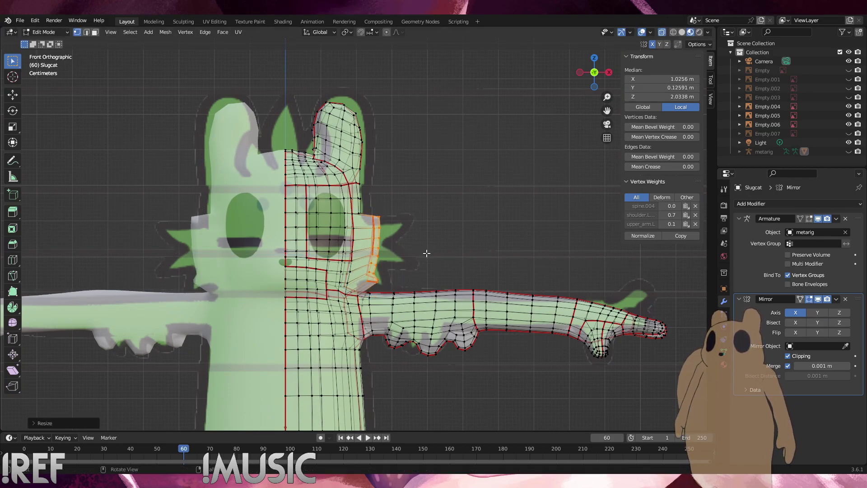
click(406, 266)
Raise the extruded patch's bottom corner vertices about 0.01 m and nudge the vertex above them up by about 0.0015 m
scroll(406, 267, up, 6)
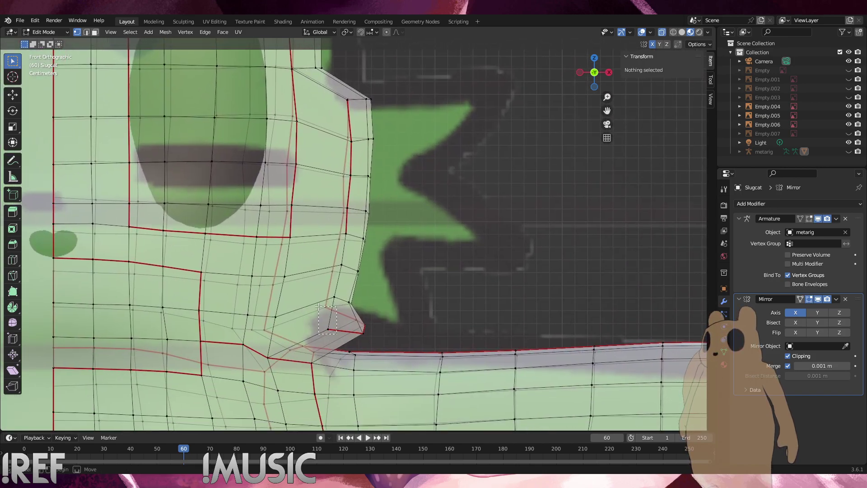
drag(318, 307, 317, 304)
key(g)
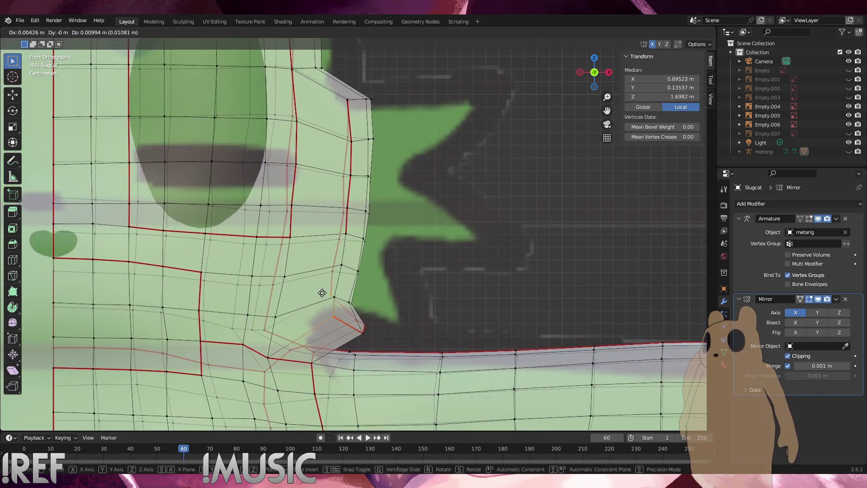
click(325, 296)
click(331, 298)
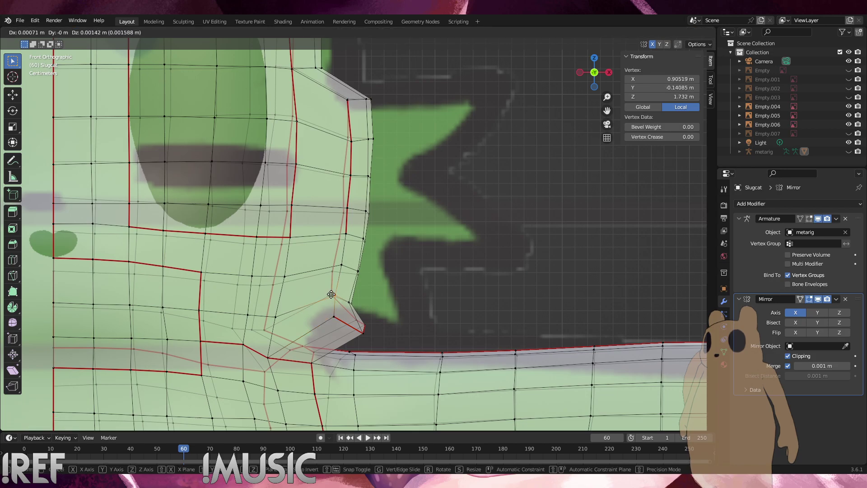
Turn off X-ray and select the seam edges along the bottom and back of the extruded cheek patch
middle_drag(331, 297, 259, 295)
click(661, 32)
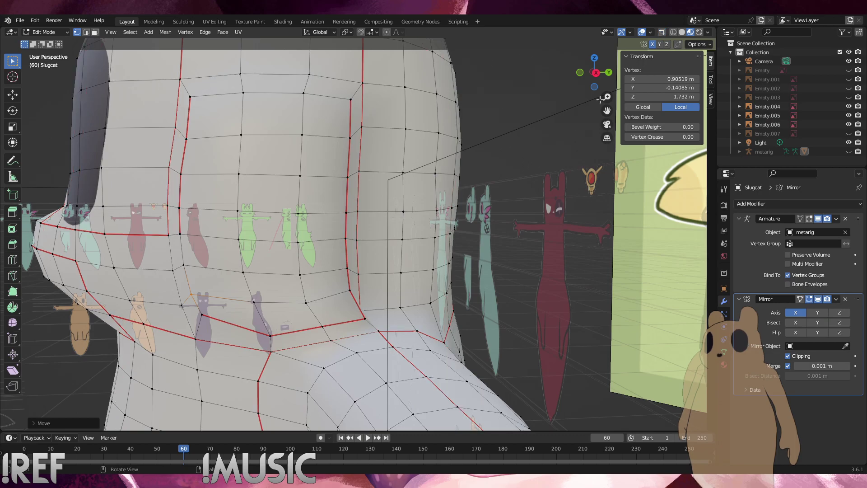
click(240, 311)
middle_drag(240, 311, 200, 324)
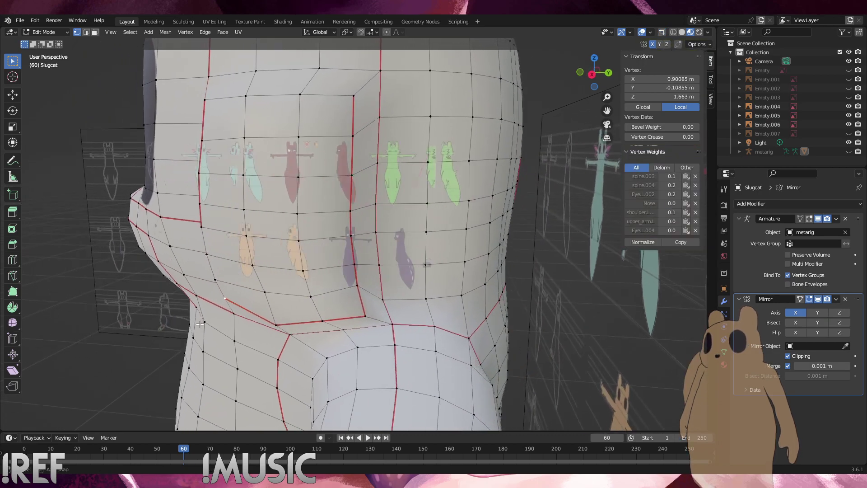
shift+click(365, 315)
shift+click(323, 320)
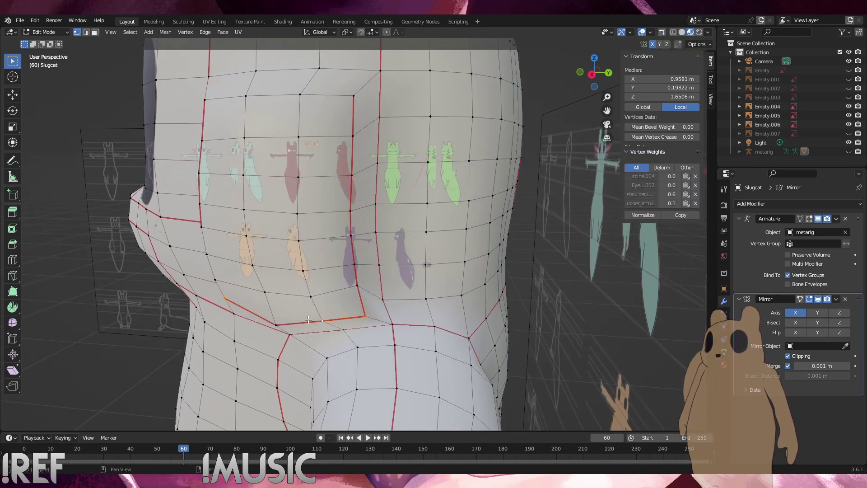
shift+click(278, 324)
ctrl+click(360, 286)
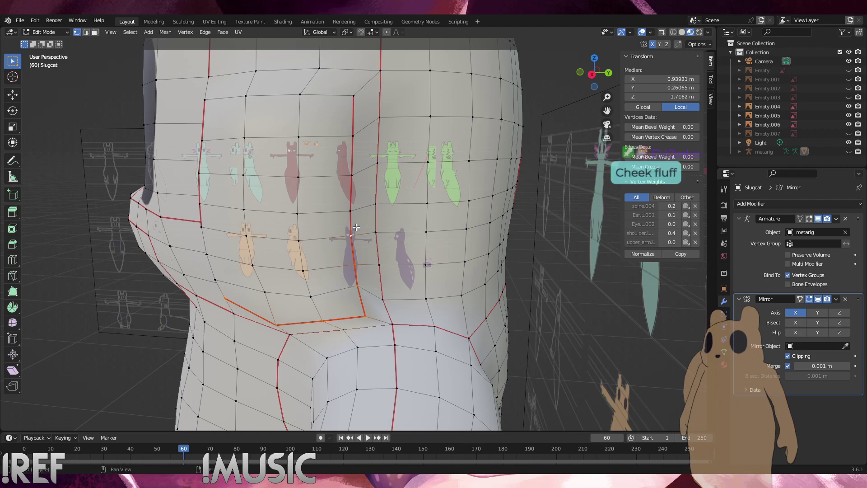
ctrl+click(352, 176)
ctrl+click(353, 136)
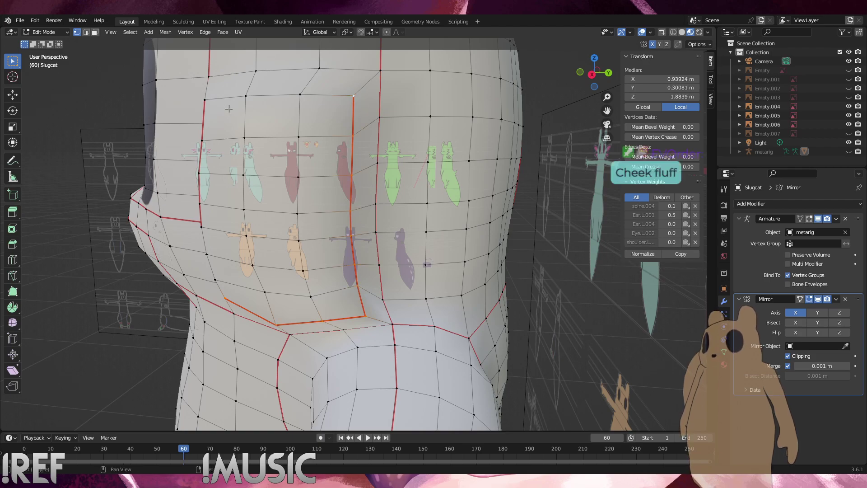
Add the patch's front seam edges to the selection and clear the seam from all the selected edges
middle_drag(229, 109, 186, 108)
shift+click(176, 95)
shift+click(176, 142)
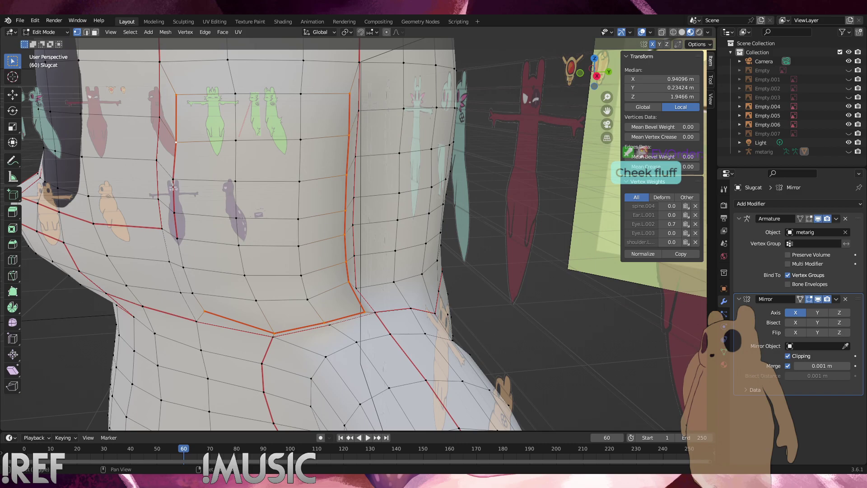
ctrl+click(177, 238)
right_click(497, 271)
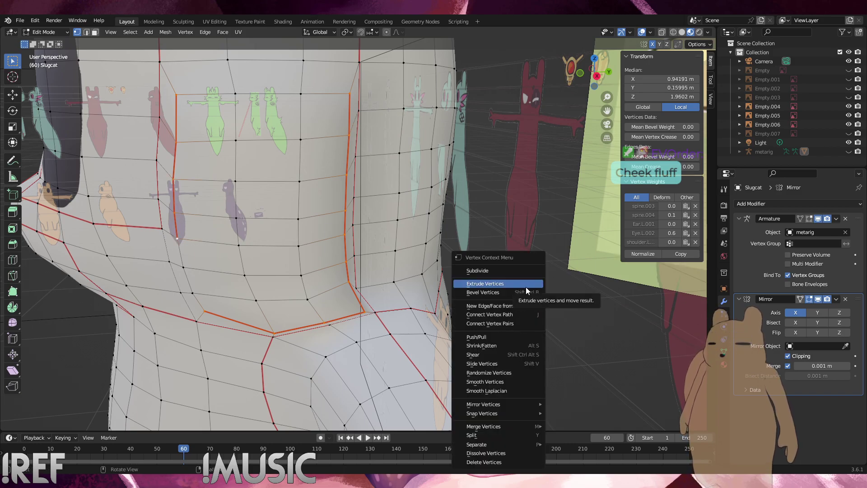
key(u)
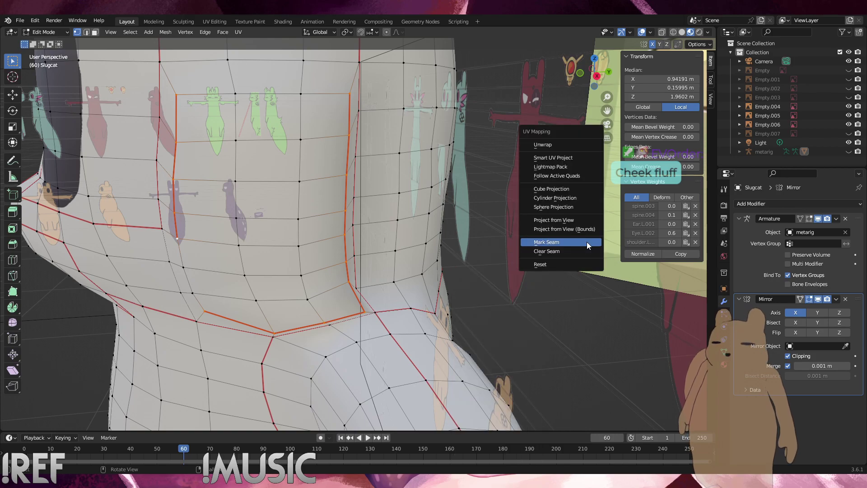
click(577, 251)
click(534, 313)
Reselect the whole extruded cheek patch in side view and, with X-ray on, move it about 0.007 m outward and up in front view
middle_drag(329, 245, 369, 282)
click(362, 276)
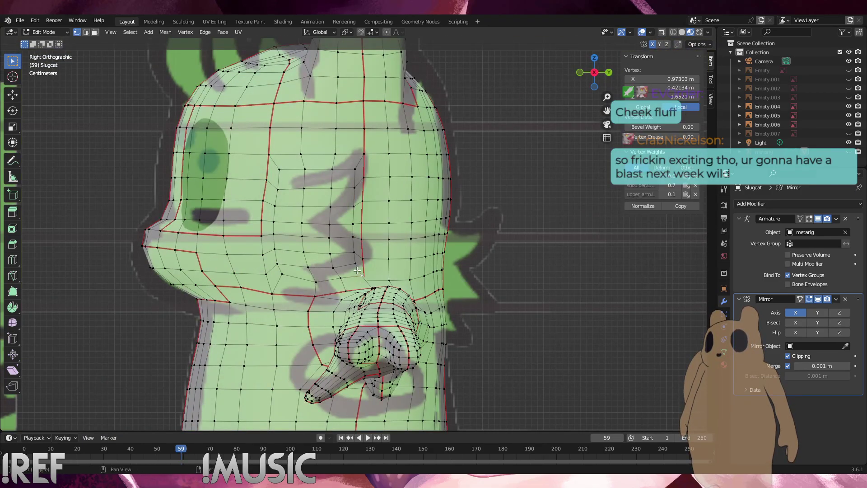
shift+drag(357, 276, 302, 166)
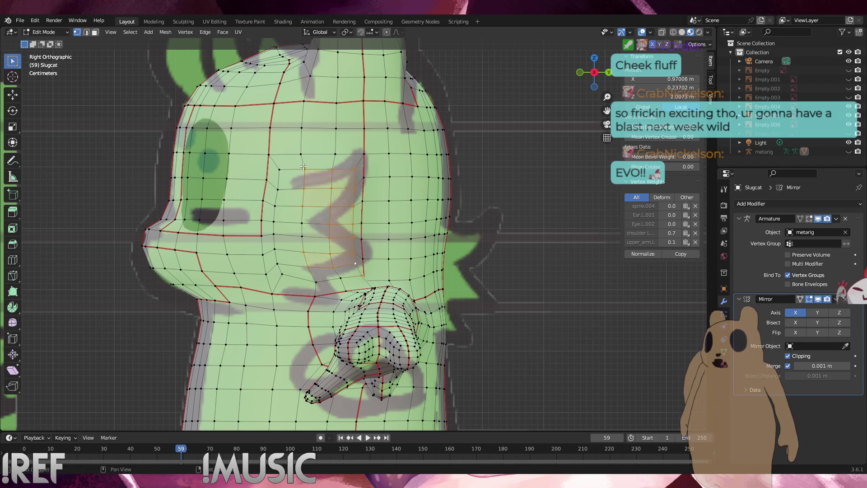
shift+drag(284, 211, 271, 163)
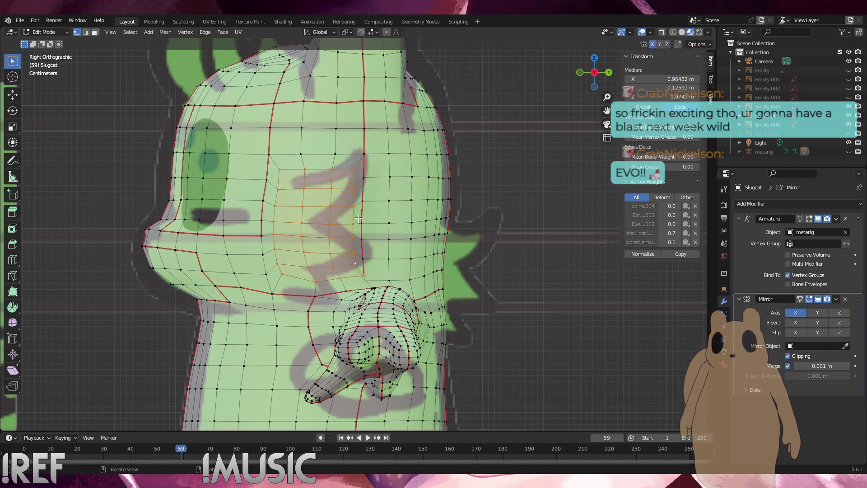
alt+middle_drag(388, 218, 408, 211)
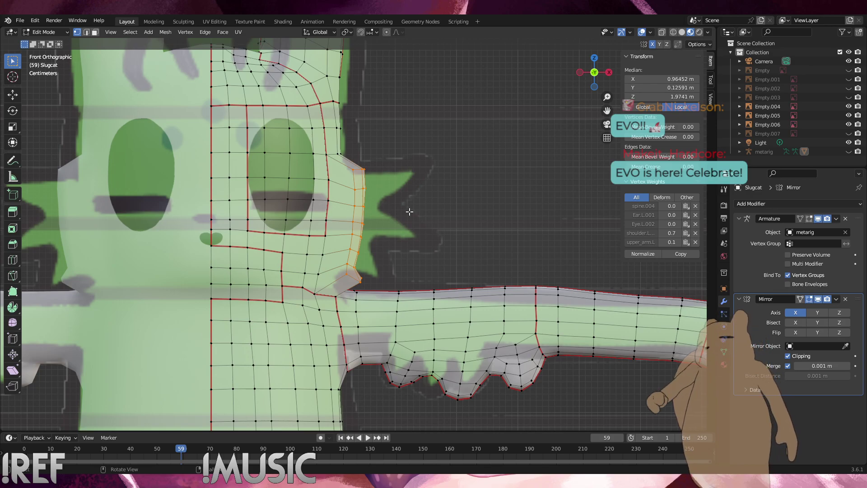
scroll(361, 244, up, 3)
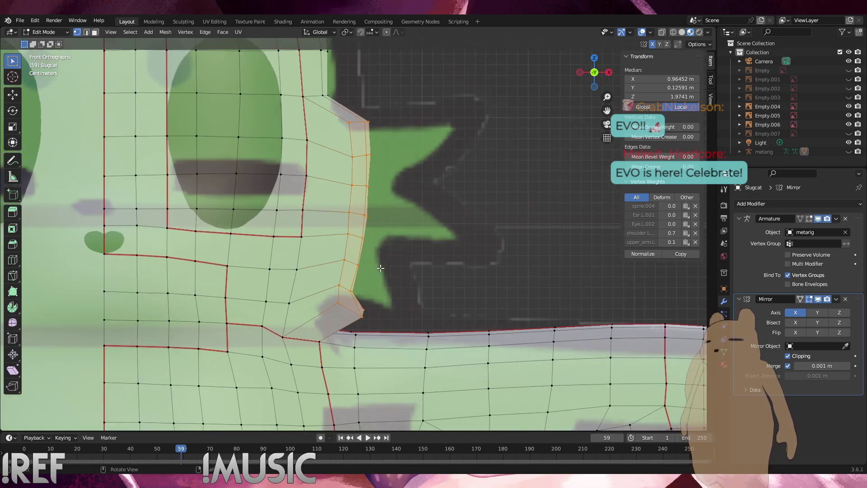
click(662, 33)
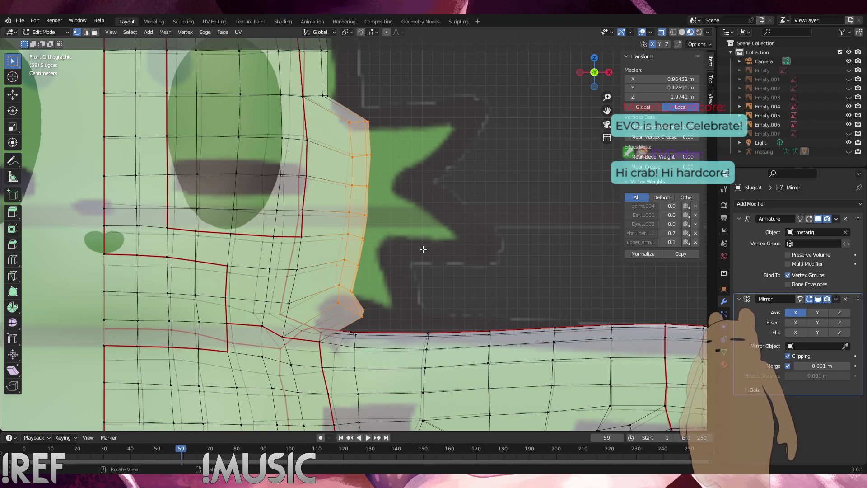
key(g)
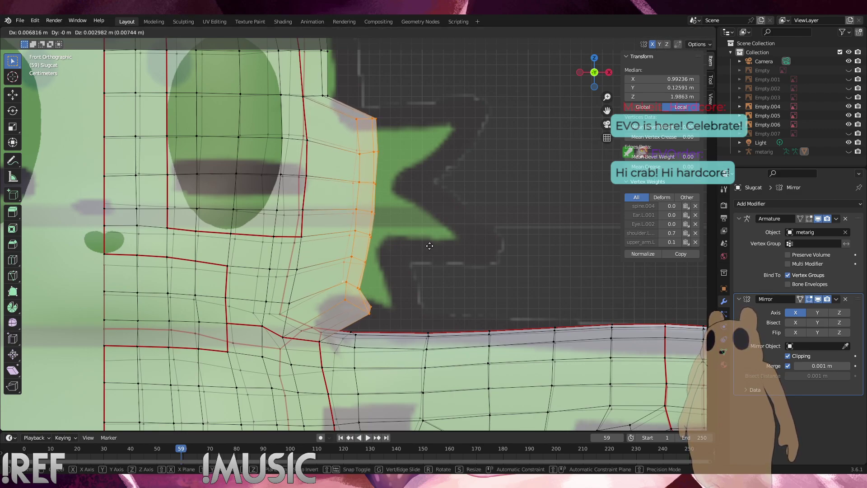
click(430, 245)
Vertex-slide the top corner vertices of the cheek patch inward along their edges to round off the upper corner
drag(388, 127, 352, 115)
key(g)
key(g)
click(359, 98)
key(g)
key(g)
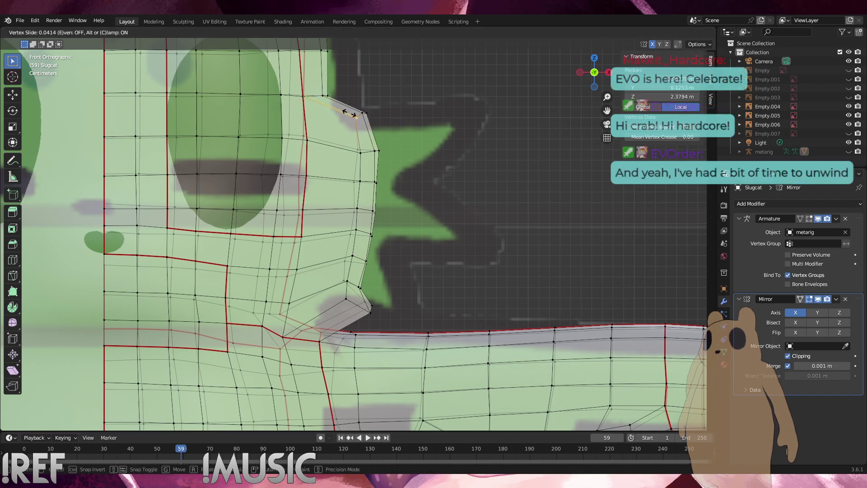
click(350, 113)
key(g)
key(g)
click(350, 118)
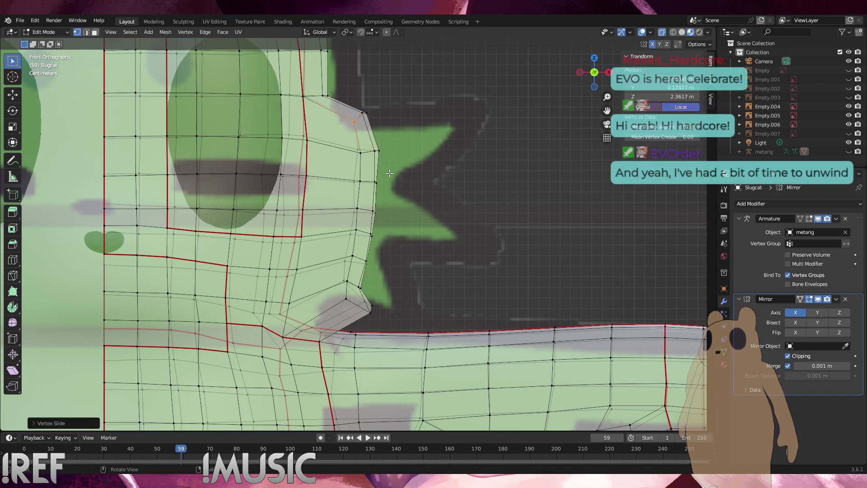
Shift the vertex rows below the cheek patch's top corner slightly inward along its outer profile
drag(390, 174, 345, 139)
key(g)
drag(352, 171, 351, 171)
key(g)
key(g)
click(367, 200)
drag(379, 247, 365, 226)
key(g)
key(g)
click(368, 225)
Move the lower and middle vertex rows of the cheek patch inward toward the head in front view
click(393, 257)
click(385, 273)
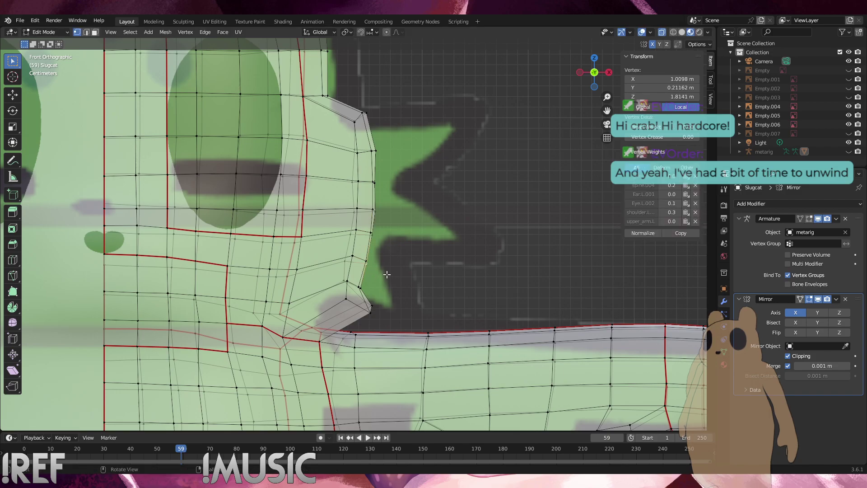
drag(368, 266, 332, 201)
key(g)
click(323, 251)
key(g)
click(325, 223)
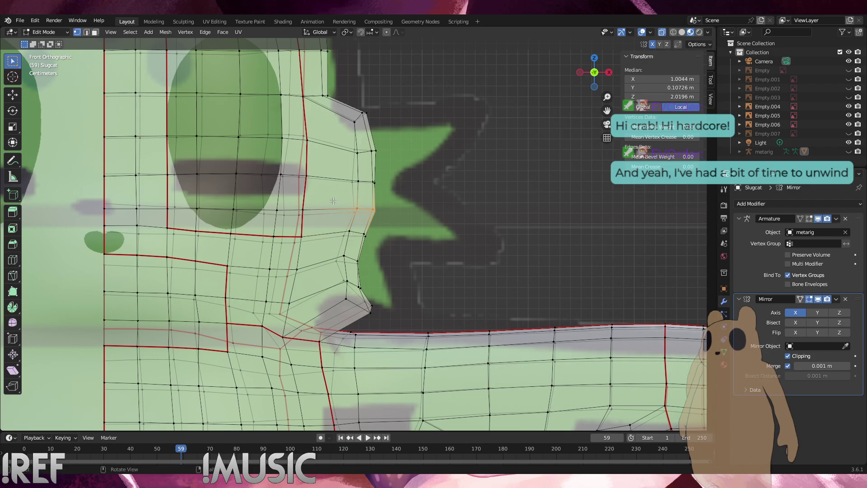
key(g)
click(335, 171)
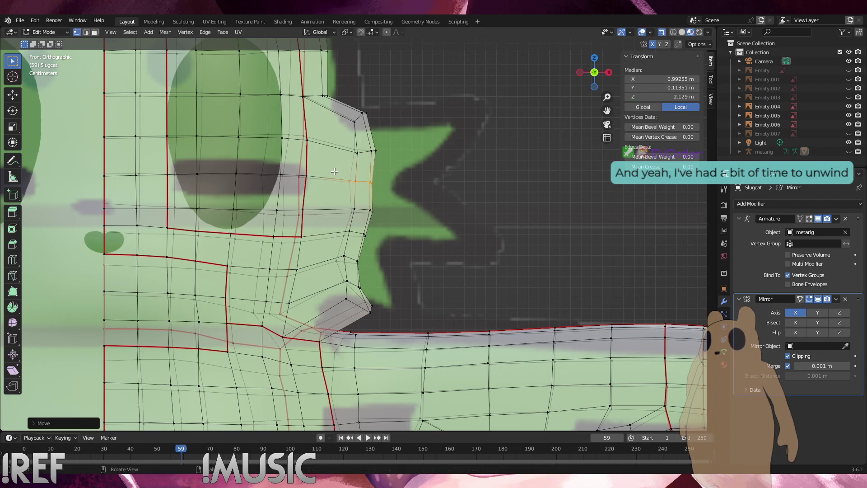
Adjust the second vertex row and edge-slide the cheek patch's top row closer to the head
key(g)
drag(344, 142, 348, 107)
click(341, 141)
key(g)
key(g)
click(344, 107)
key(g)
key(g)
click(337, 105)
key(g)
key(g)
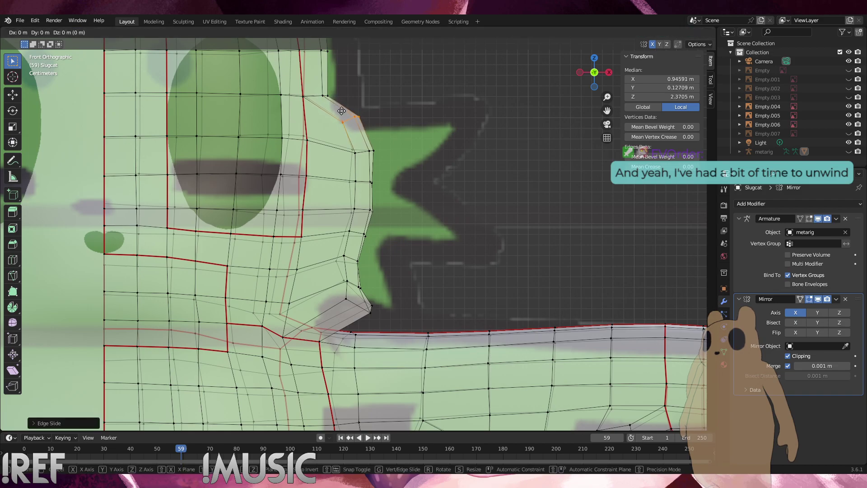
click(337, 108)
key(g)
key(g)
click(339, 110)
Move the upper and middle vertex rows of the cheek patch slightly inward toward the head in front view
drag(385, 163, 335, 138)
key(g)
click(345, 159)
drag(326, 167, 324, 167)
key(g)
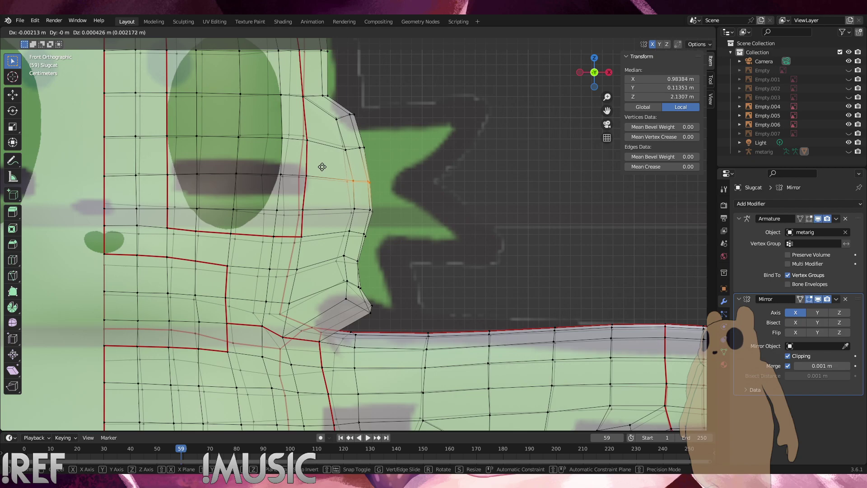
click(318, 167)
drag(381, 221, 326, 200)
key(g)
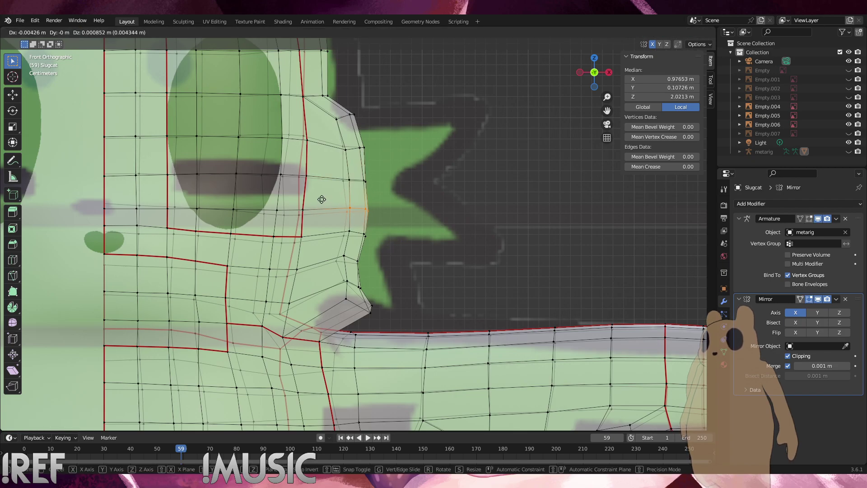
click(320, 201)
Nudge the two vertex rows just below the cheek patch's middle inward toward the head
key(g)
drag(351, 232, 330, 256)
click(320, 228)
key(g)
click(317, 256)
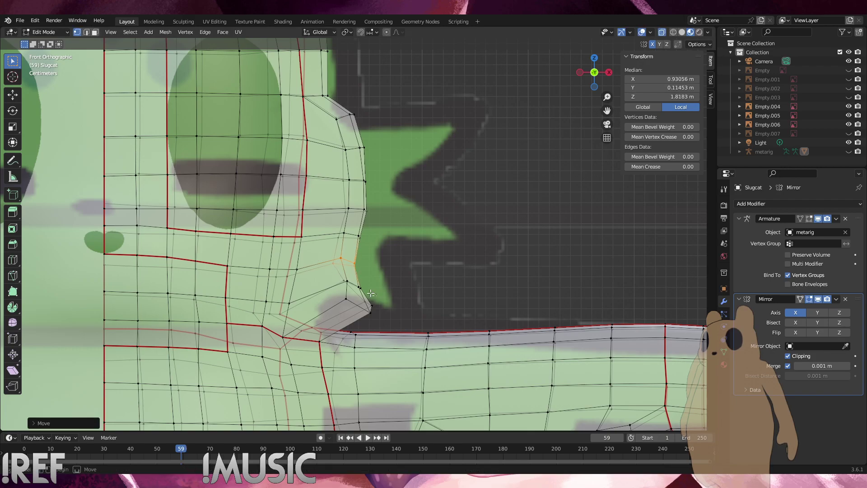
Pull the second-lowest row of the cheek patch inward and edge-slide the bottom corner row closer to the head
drag(373, 294, 333, 276)
key(g)
click(329, 279)
drag(405, 319, 337, 297)
key(g)
key(g)
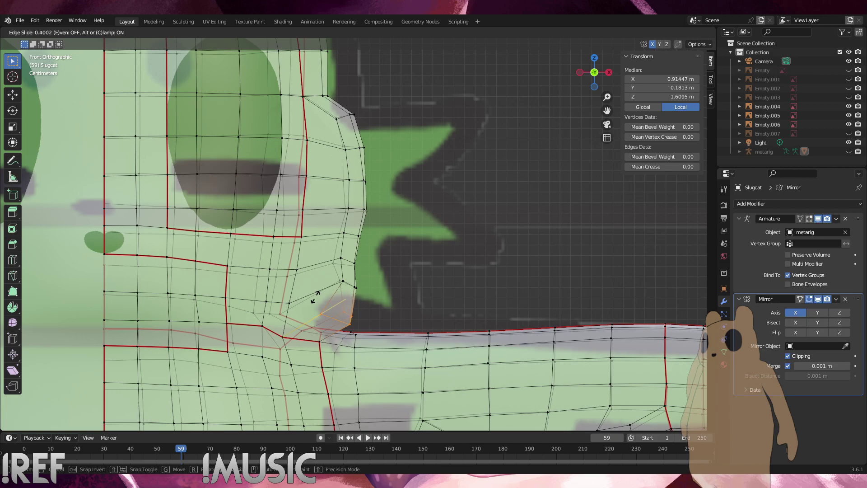
click(313, 299)
With X-ray off in right view, vertex-slide the cheek patch's lower front corner vertices down and backward along their edges
middle_drag(628, 289, 325, 234)
click(664, 33)
scroll(311, 263, up, 1)
click(204, 266)
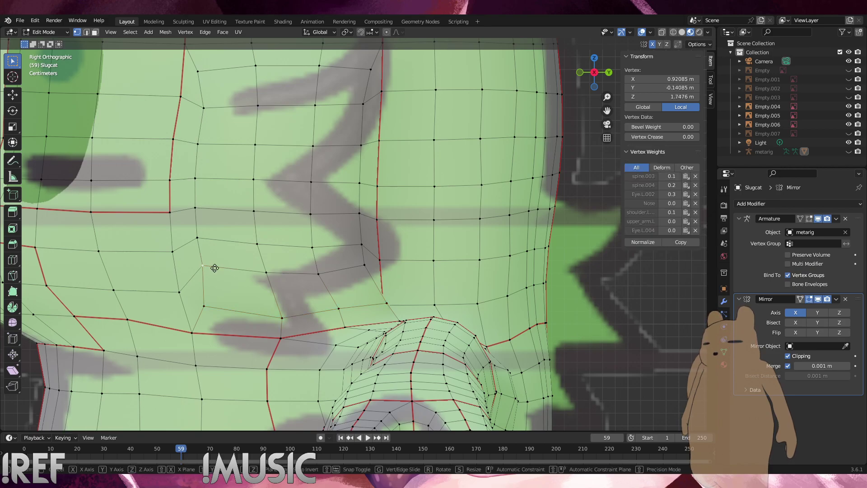
key(shift+v)
click(217, 281)
click(218, 313)
key(shift+v)
click(232, 313)
key(shift+v)
Vertex-slide the vertices along the cheek patch's bottom edge toward the face to space them evenly
click(345, 306)
click(386, 304)
key(shift+v)
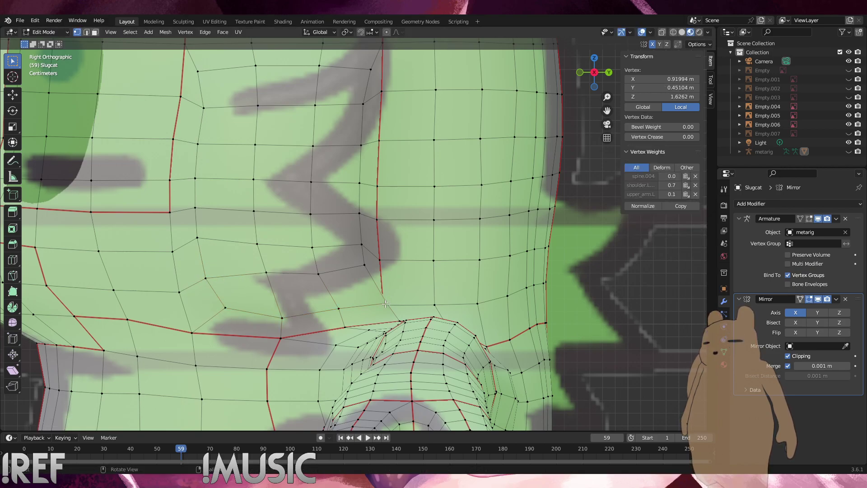
click(369, 305)
key(shift+v)
click(368, 303)
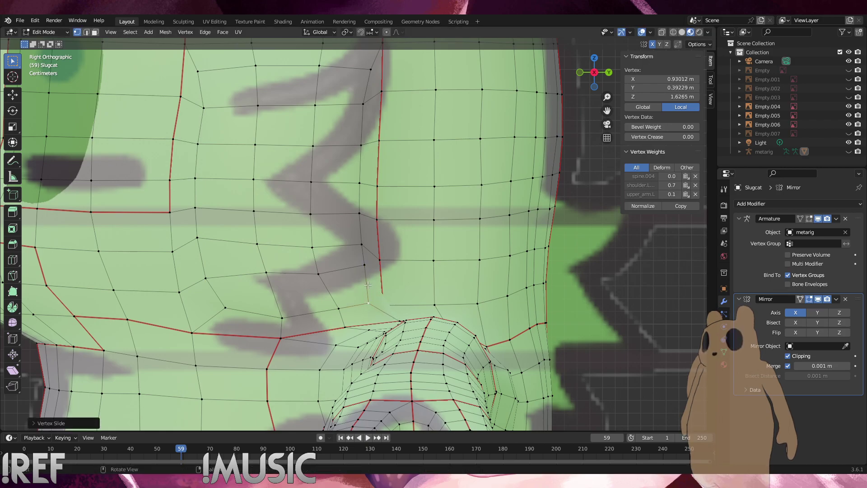
click(335, 312)
key(shift+v)
click(319, 315)
click(290, 319)
key(shift+v)
click(283, 317)
Slide the vertices of the row above the cheek patch's bottom edge along their edges to even out the spacing
click(270, 274)
key(g)
key(g)
click(273, 279)
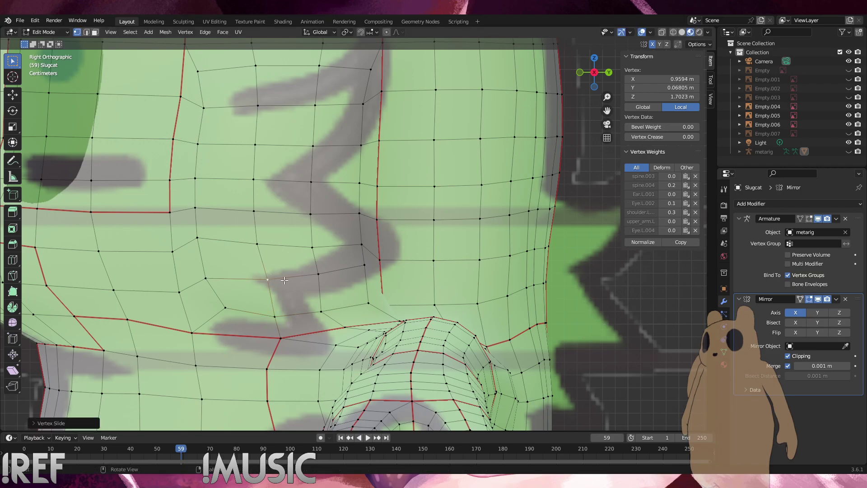
click(318, 274)
key(g)
key(g)
click(313, 276)
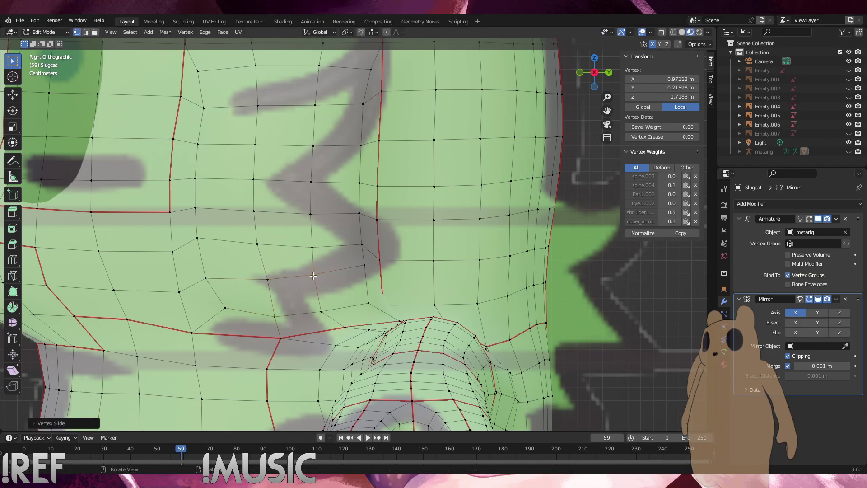
click(267, 279)
key(shift+v)
click(268, 280)
Slide the cheek patch's two lower rear corner vertices along their edges to round off that corner
click(364, 274)
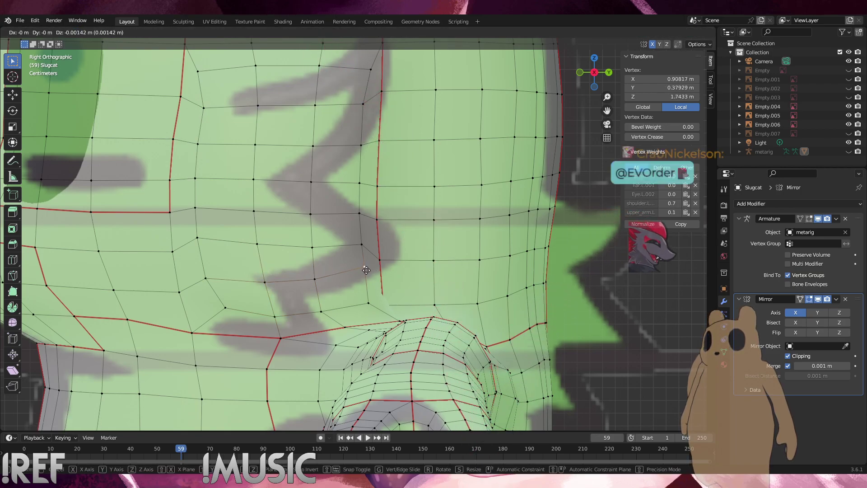
key(g)
key(g)
click(350, 275)
middle_drag(350, 274, 400, 277)
click(373, 301)
key(g)
key(g)
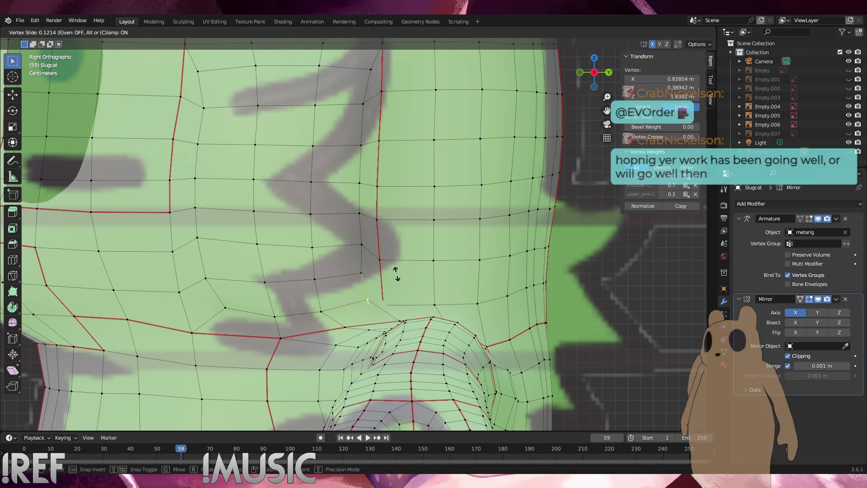
click(386, 281)
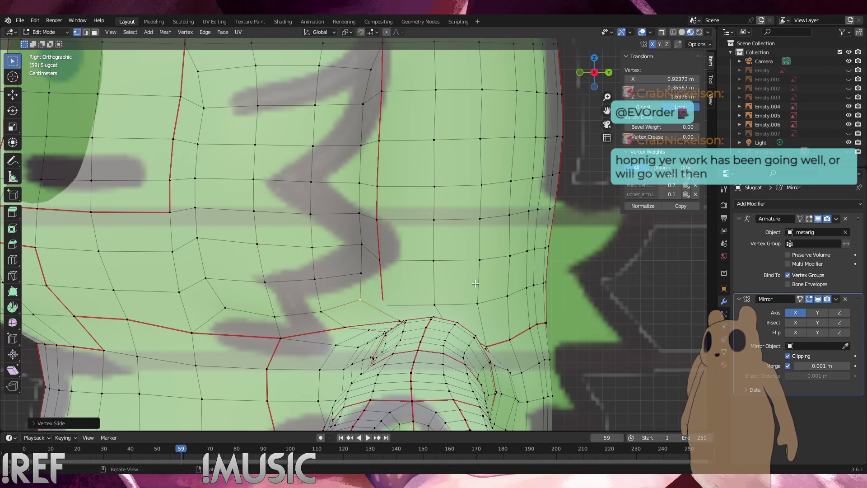
Slide the cheek patch's upper rear and upper front corner vertices inward along their edges to round both corners
scroll(386, 281, down, 2)
click(365, 120)
key(g)
key(g)
click(359, 119)
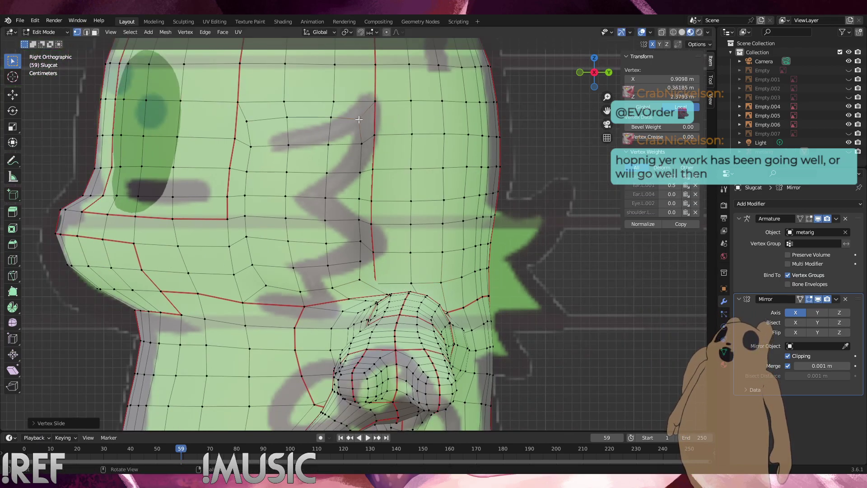
key(g)
key(g)
click(354, 121)
click(244, 121)
key(g)
key(g)
click(253, 122)
Select the cheek patch's vertices in right view, smooth them twice, undo the second pass and clear the selection
middle_drag(253, 122, 373, 231)
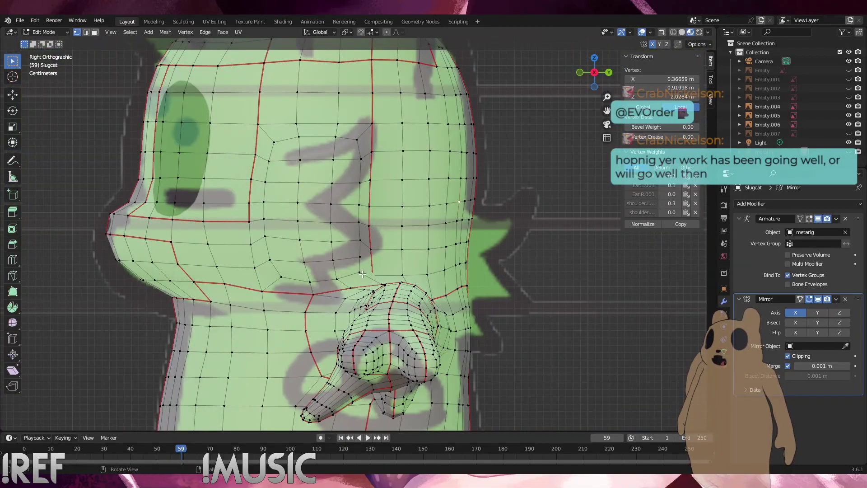
drag(362, 278, 293, 174)
drag(266, 136, 267, 136)
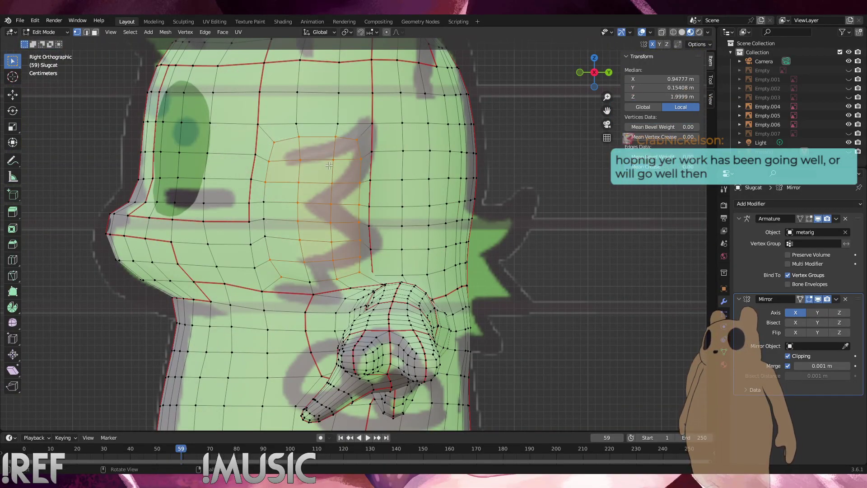
shift+click(310, 281)
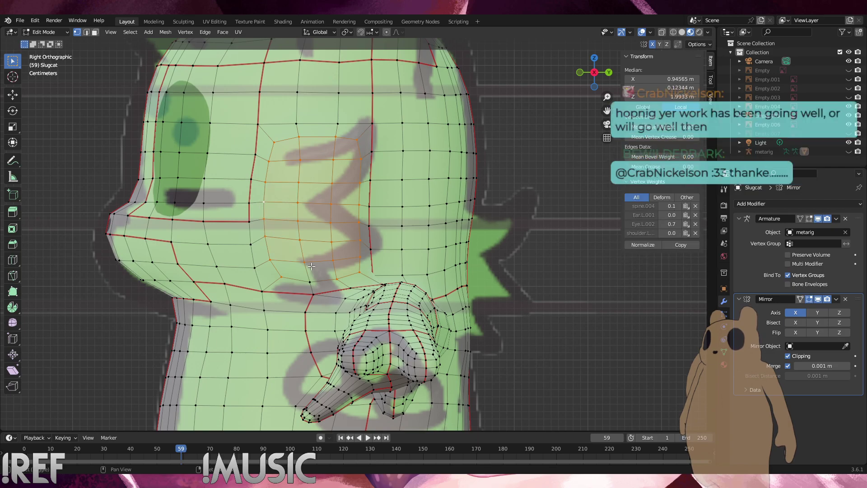
right_click(353, 238)
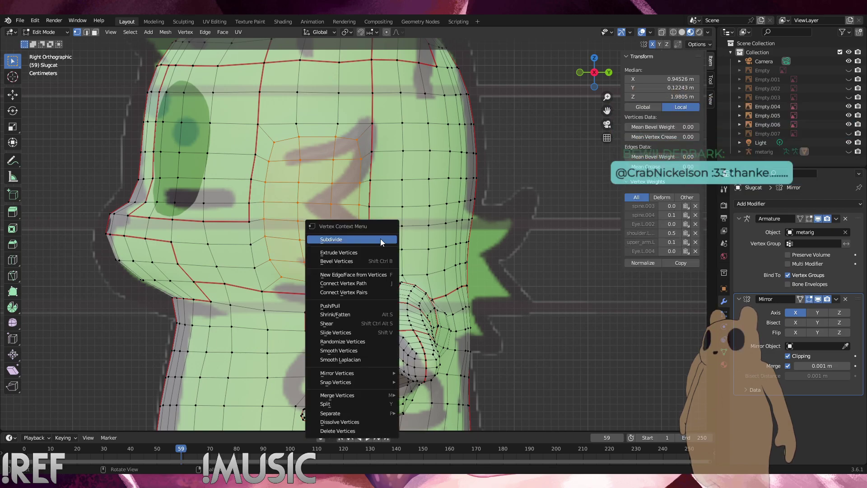
click(339, 351)
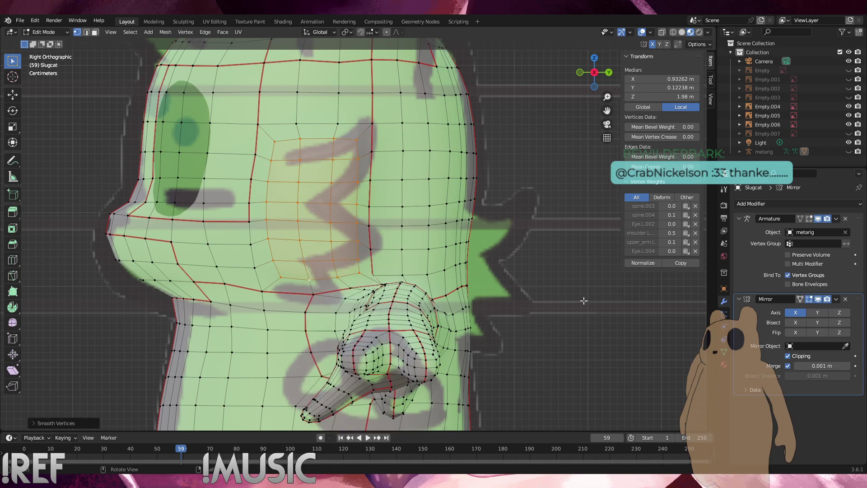
right_click(584, 301)
click(584, 301)
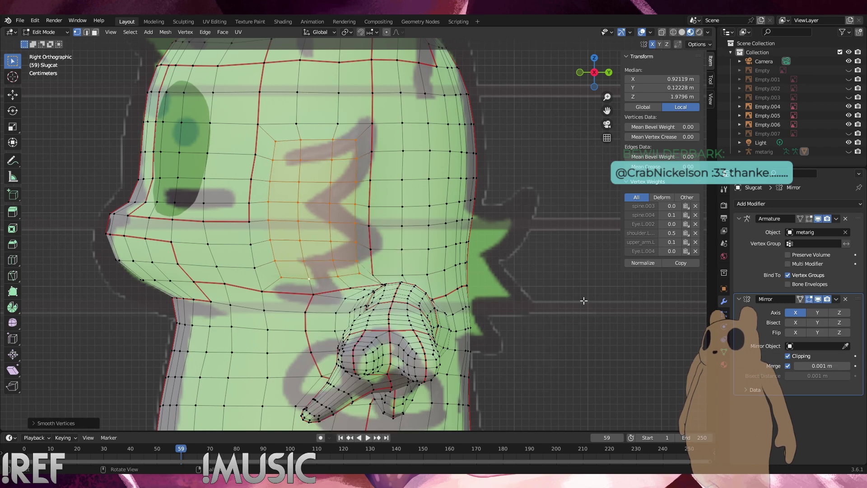
key(ctrl+z)
click(574, 291)
Examine the head, cheek patch and ears from several angles, ending in front view at the top of the head
middle_drag(386, 210, 477, 209)
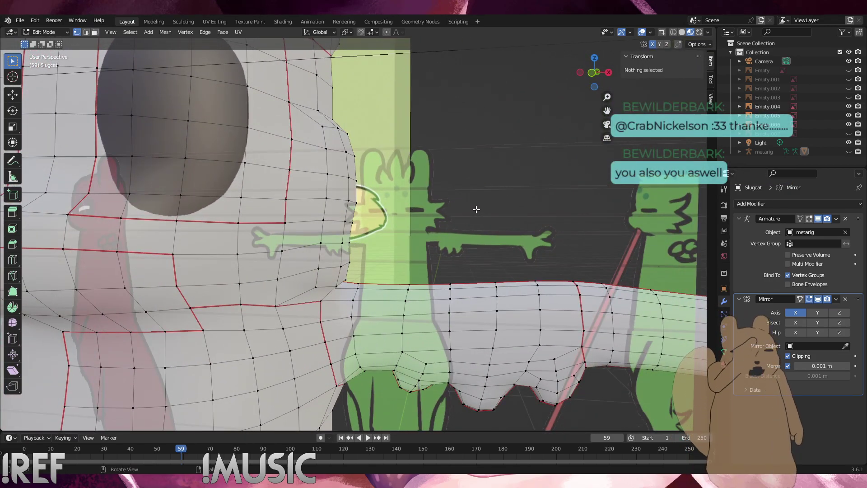
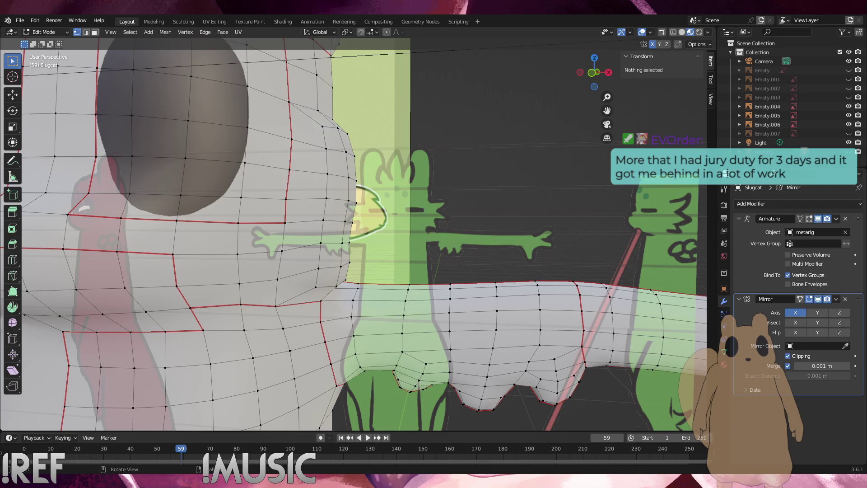
middle_drag(502, 223, 463, 311)
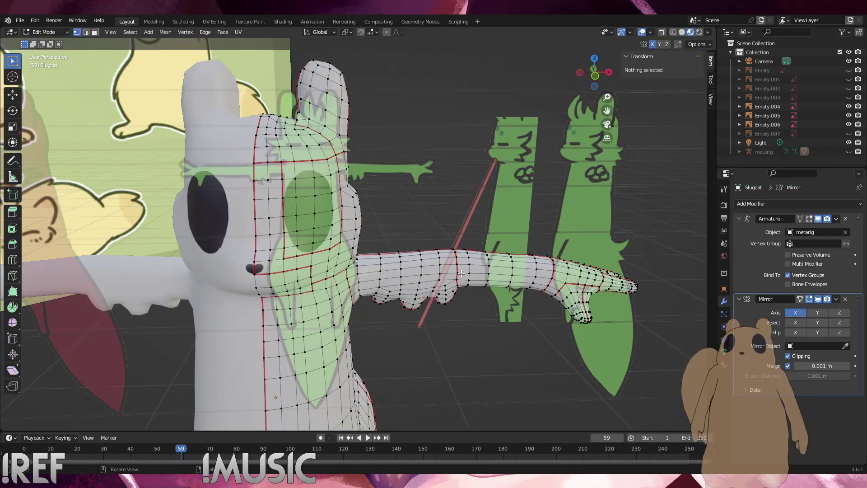
alt+scroll(473, 255, down, 1)
alt+middle_drag(472, 254, 502, 255)
alt+middle_drag(502, 254, 443, 252)
shift+middle_drag(353, 177, 296, 260)
middle_drag(324, 219, 422, 269)
key(KP_1)
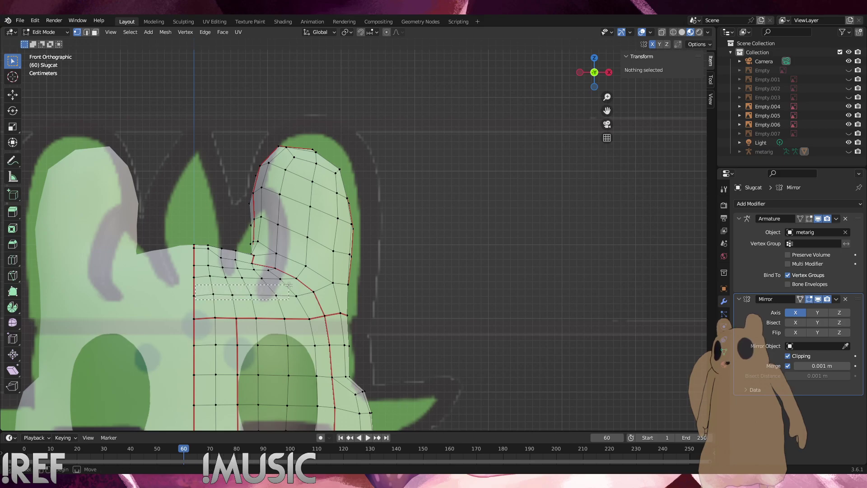
Try to smooth only the visible front vertices on top of the head between the ears
drag(289, 286, 288, 276)
shift+click(295, 296)
shift+drag(185, 261, 186, 261)
shift+drag(251, 271, 234, 266)
mouse_move(234, 269)
middle_down()
mouse_move(198, 303)
mouse_move(228, 282)
mouse_move(302, 282)
mouse_move(190, 278)
mouse_move(235, 278)
middle_up()
click(451, 266)
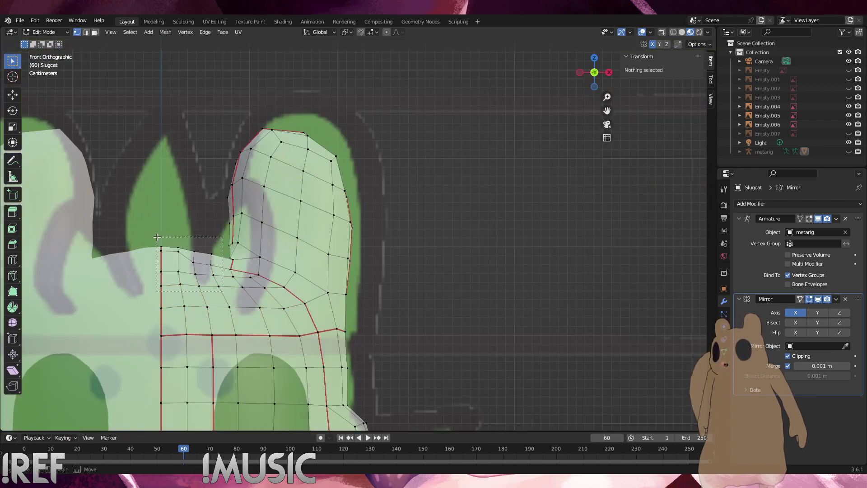
drag(157, 237, 158, 237)
right_click(434, 261)
click(434, 261)
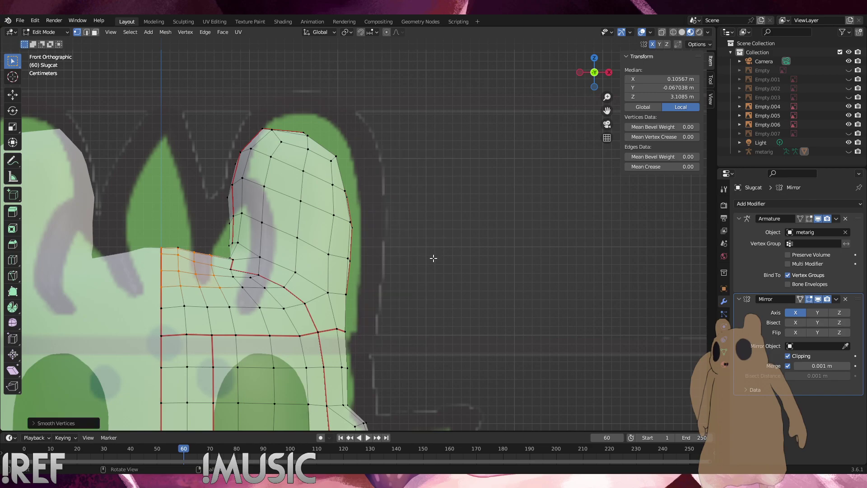
With X-ray on, select the front and back vertices on top of the head between the ears and smooth them three times
key(alt+z)
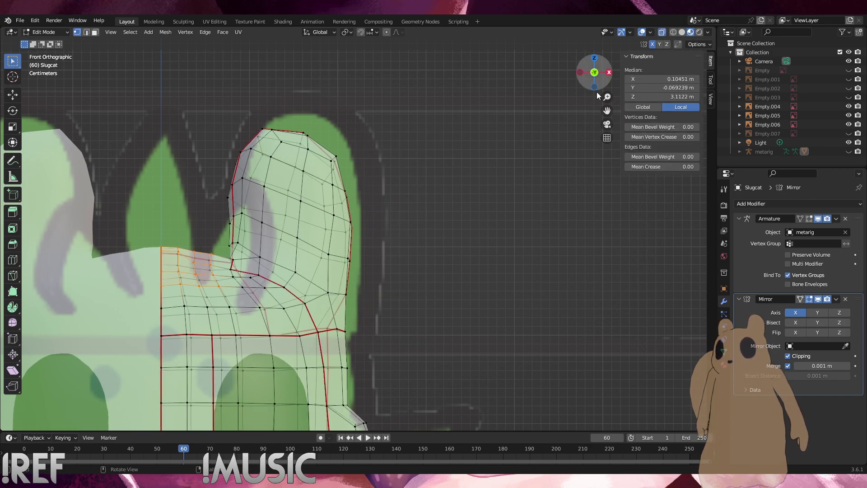
key(alt+a)
drag(145, 236, 144, 236)
right_click(489, 247)
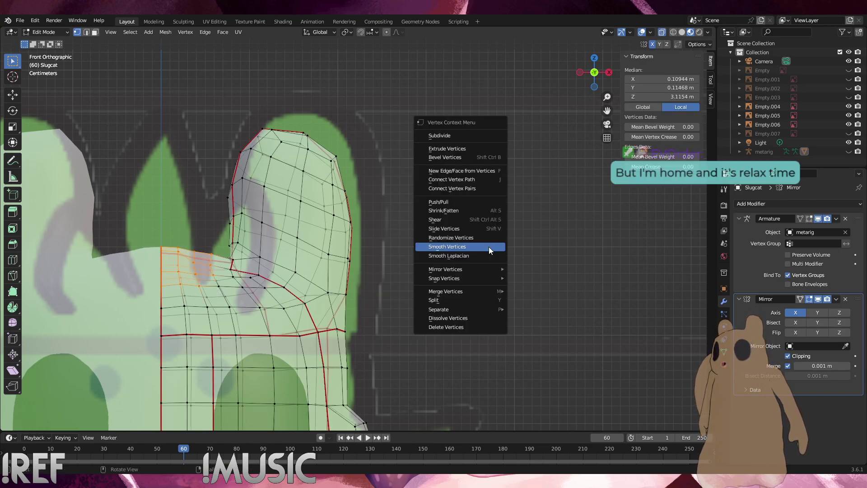
click(488, 247)
right_click(489, 246)
click(489, 247)
right_click(489, 246)
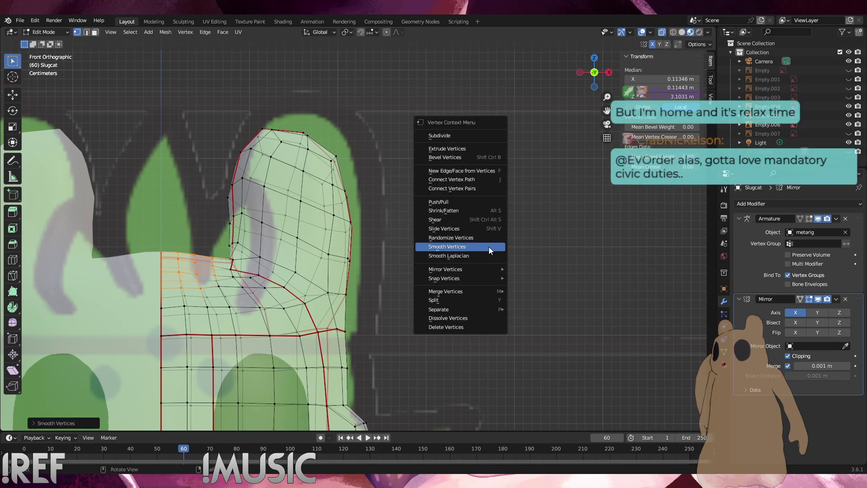
click(490, 251)
key(alt+a)
Select a wider area of vertices across the top of the head, smooth them once and clear the selection
middle_drag(378, 289, 322, 289)
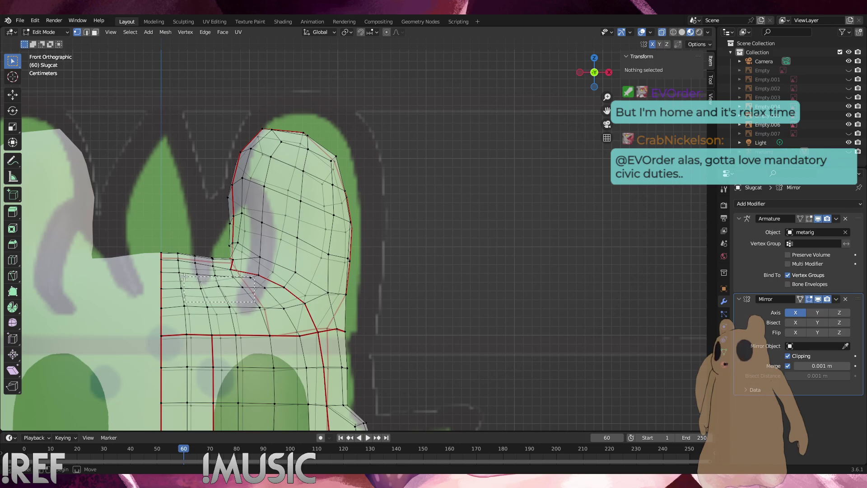
drag(184, 277, 152, 241)
shift+click(234, 279)
right_click(445, 272)
click(445, 272)
click(519, 280)
middle_drag(332, 293, 318, 306)
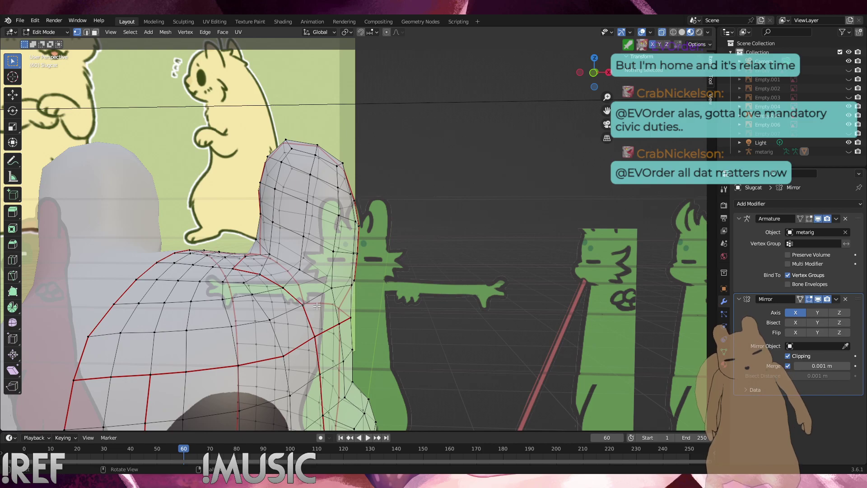
middle_drag(317, 306, 369, 296)
key(KP_1)
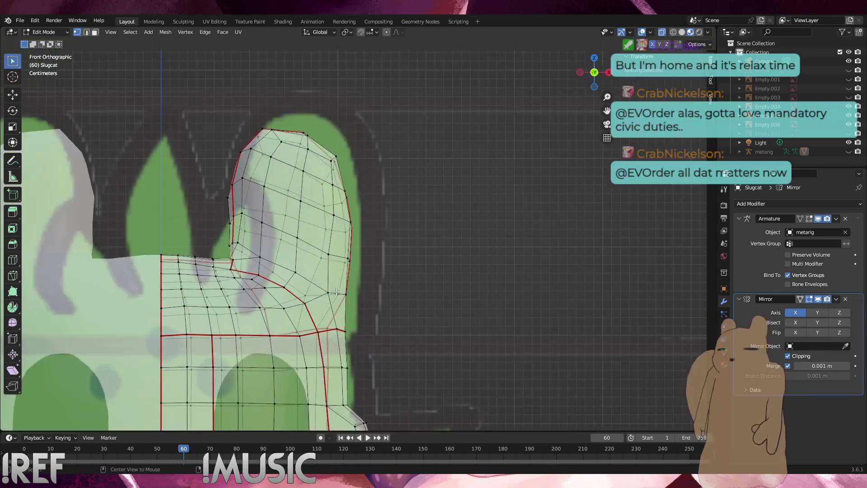
middle_drag(195, 306, 237, 305)
key(KP_1)
key(KP_1)
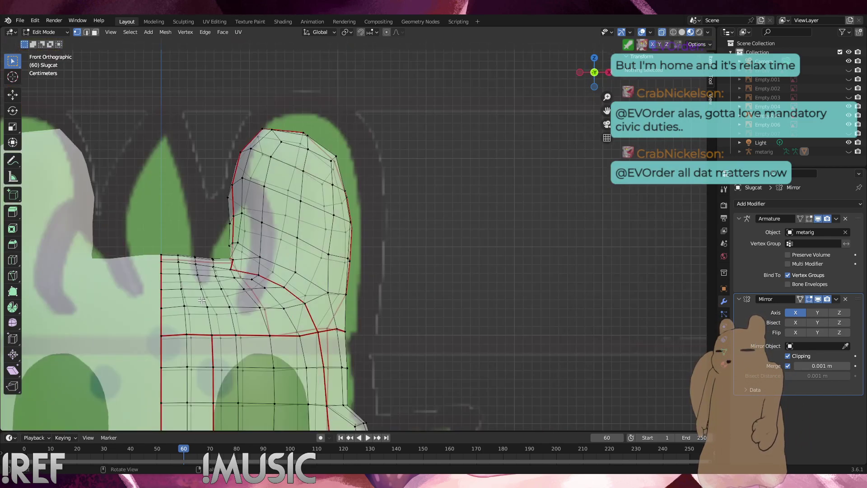
With X-ray off, select the patch of vertices on the forehead from the centre line out to the seam in front of the ear
click(662, 33)
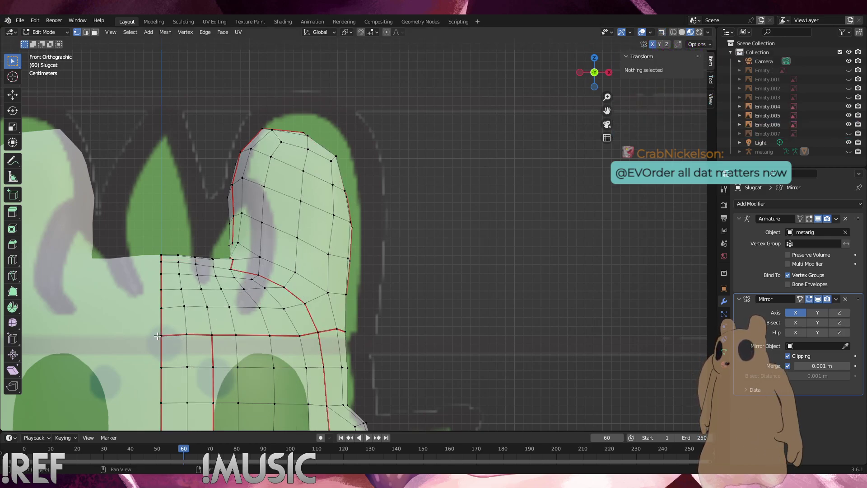
drag(156, 335, 249, 321)
shift+click(264, 313)
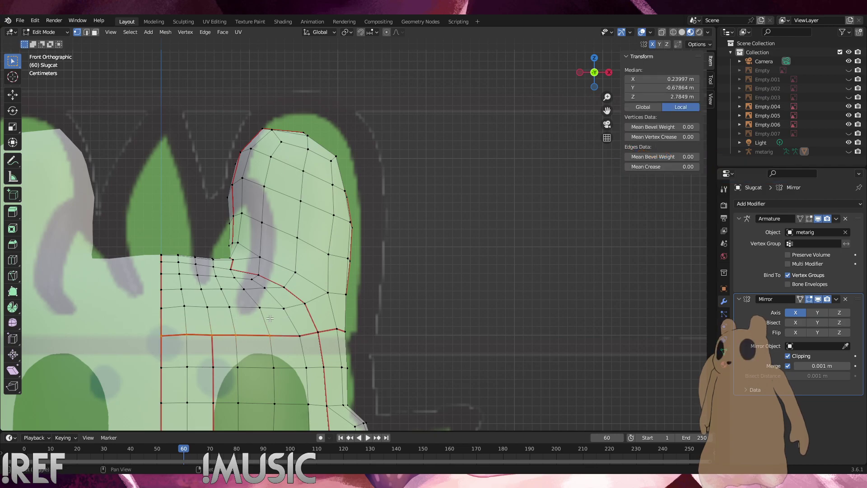
shift+click(256, 289)
shift+click(193, 301)
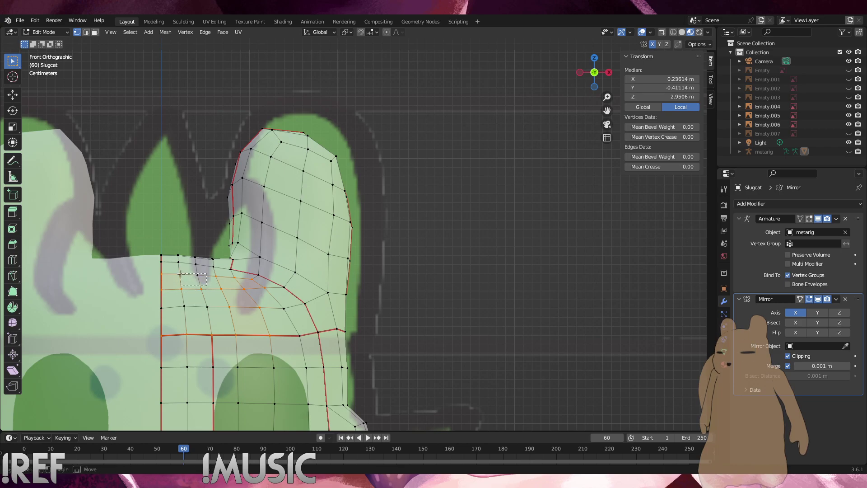
shift+click(258, 305)
shift+click(297, 333)
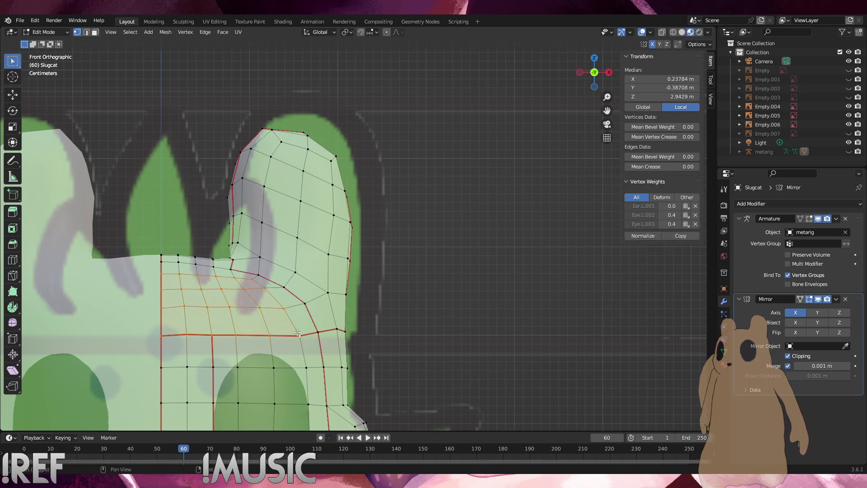
middle_drag(283, 310, 247, 309)
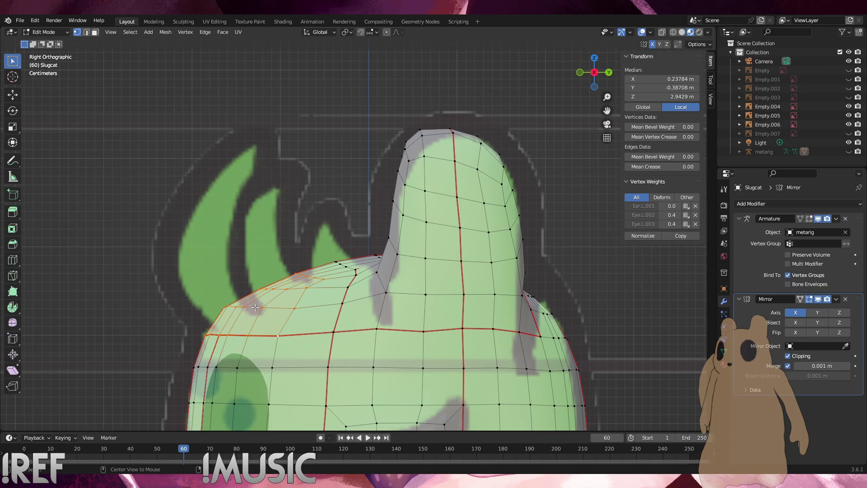
shift+drag(329, 309, 330, 307)
shift+click(352, 277)
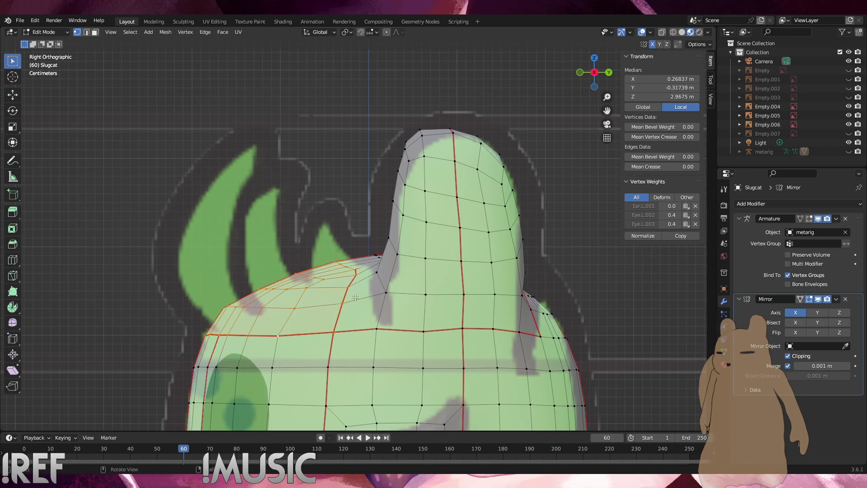
Extrude the selected forehead patch upward and forward from the head and scale it down
key(e)
click(326, 273)
key(a)
key(ctrl+z)
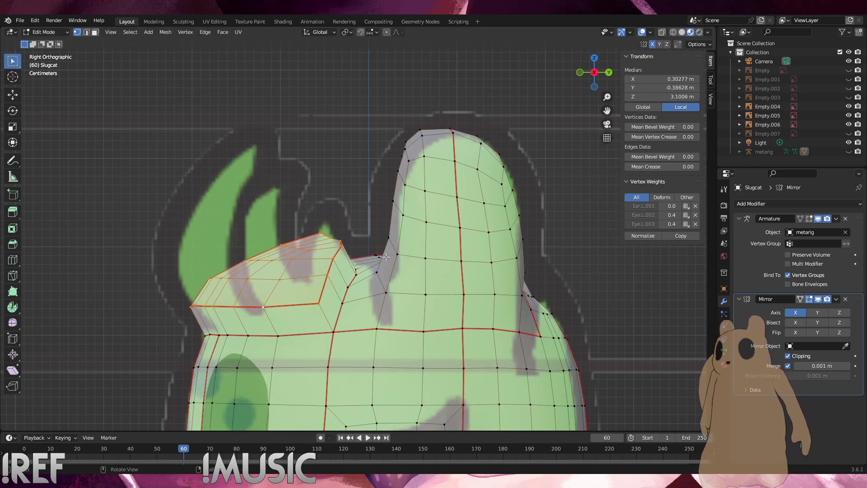
key(s)
click(430, 229)
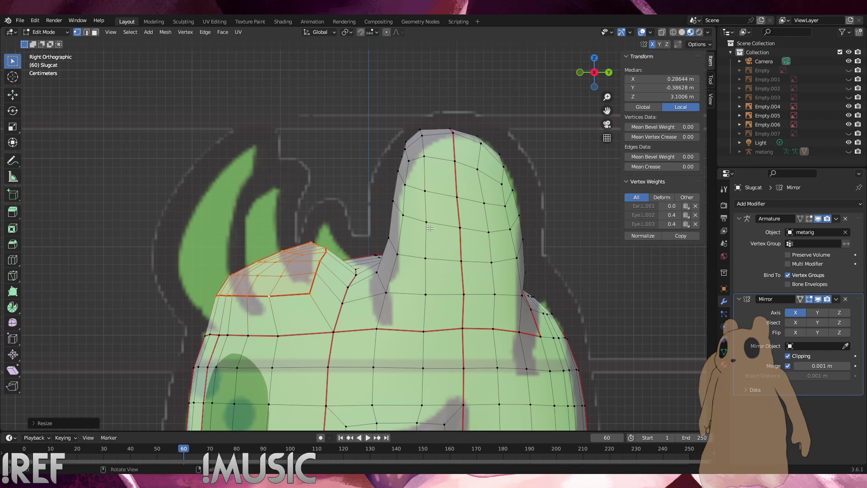
Try to adjust the extruded forehead patch with Shrink/Fatten along its normals
key(alt+s)
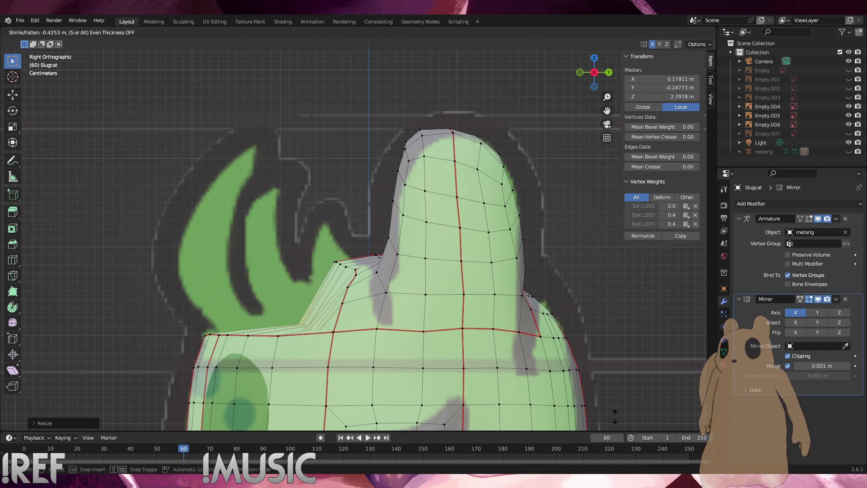
click(70, 118)
key(ctrl+z)
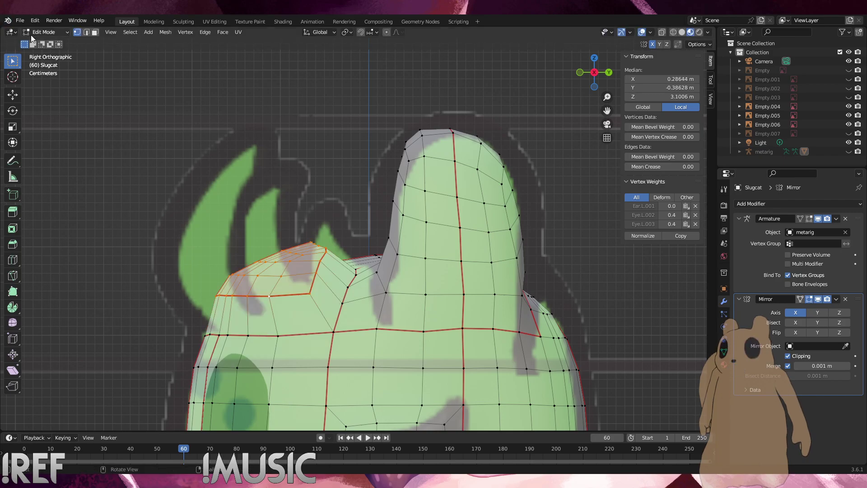
Scale the extruded forehead patch to about 0.8, lower it onto the head and readjust its size and position
key(s)
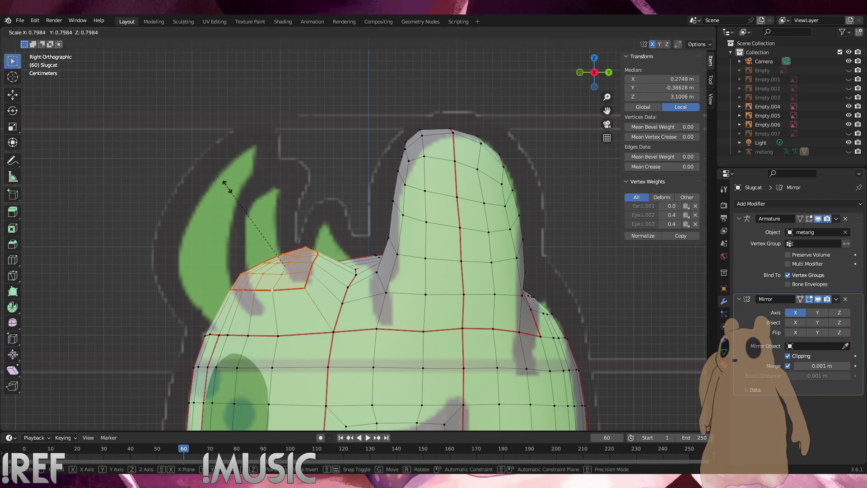
click(228, 189)
key(g)
click(221, 123)
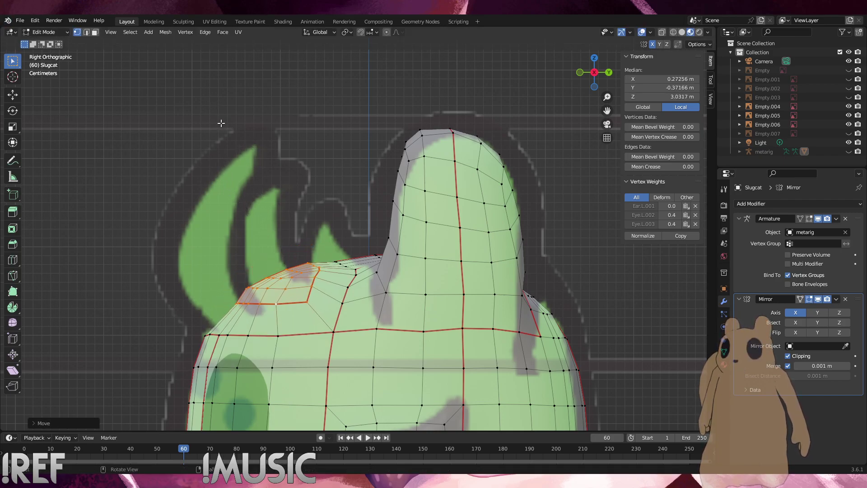
key(s)
click(264, 41)
key(g)
key(Escape)
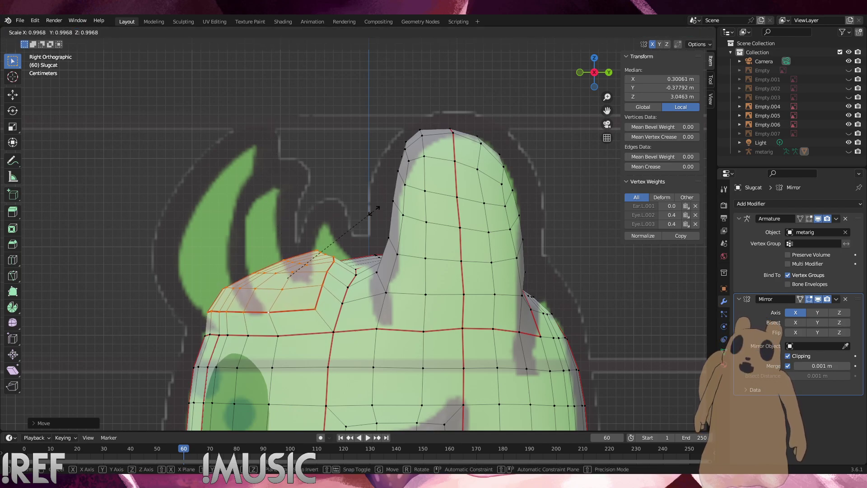
Smooth the vertices of the extruded forehead patch and clear the selection
right_click(367, 210)
click(367, 209)
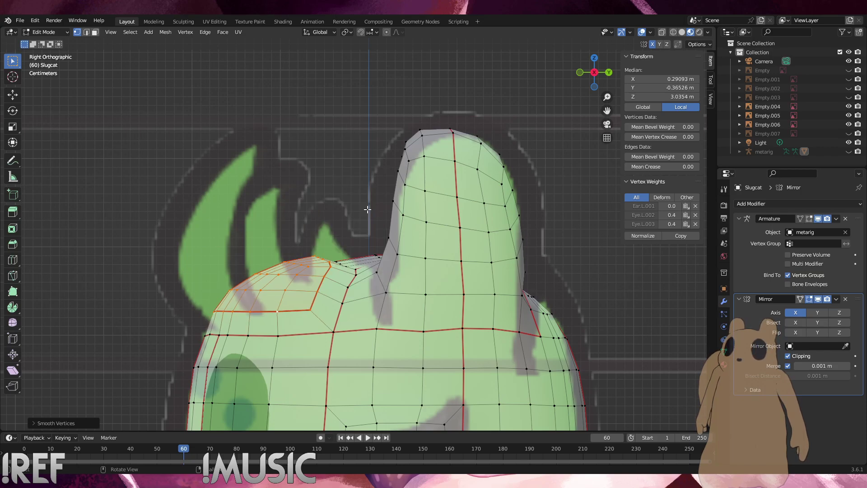
key(g)
click(367, 206)
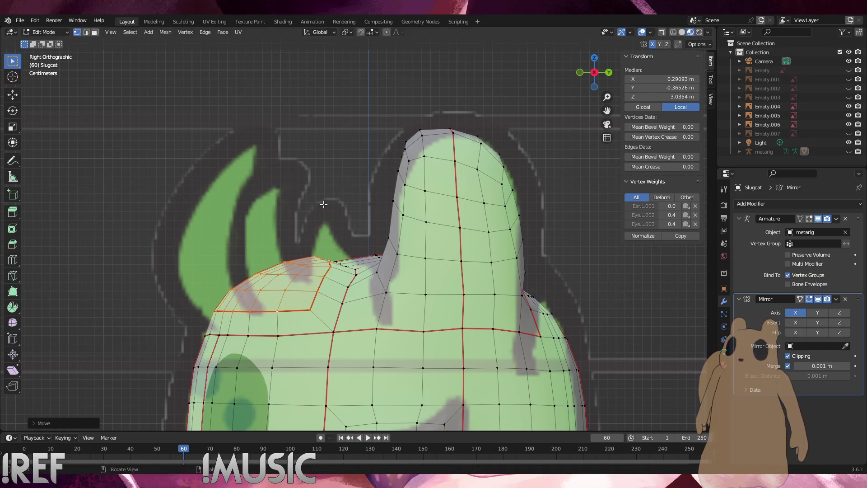
click(323, 200)
Select the seam-bounded forehead patch as a linked region to check its extent, and clear the selection
middle_drag(324, 199, 292, 278)
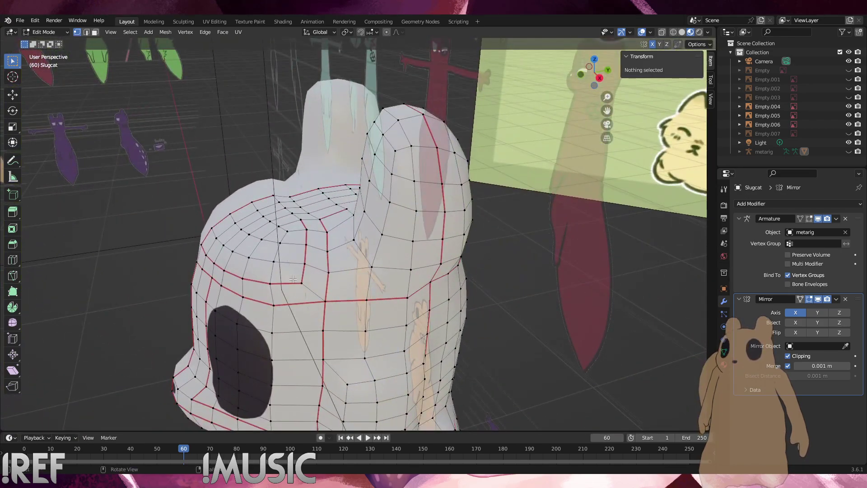
key(l)
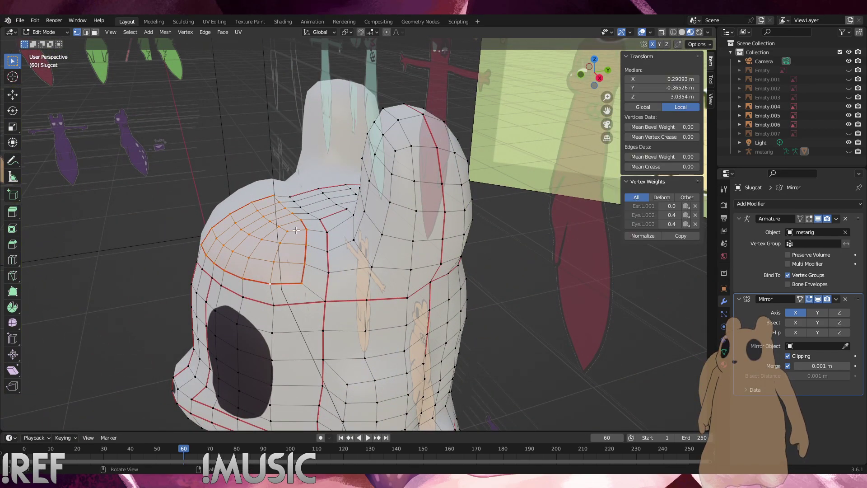
right_click(174, 158)
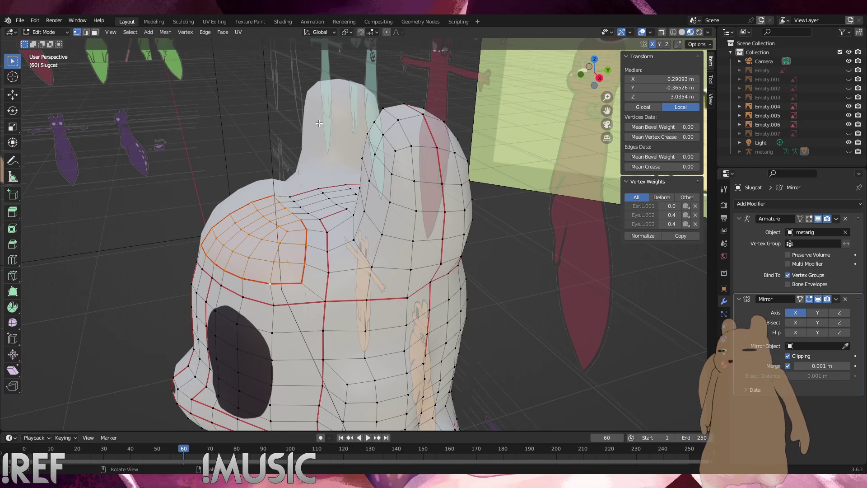
key(u)
click(306, 145)
key(alt+a)
Switch to Object Mode and examine the whole character against the references, ending at the body and tail in side view
middle_drag(306, 145, 339, 132)
scroll(311, 204, down, 6)
middle_drag(312, 203, 343, 213)
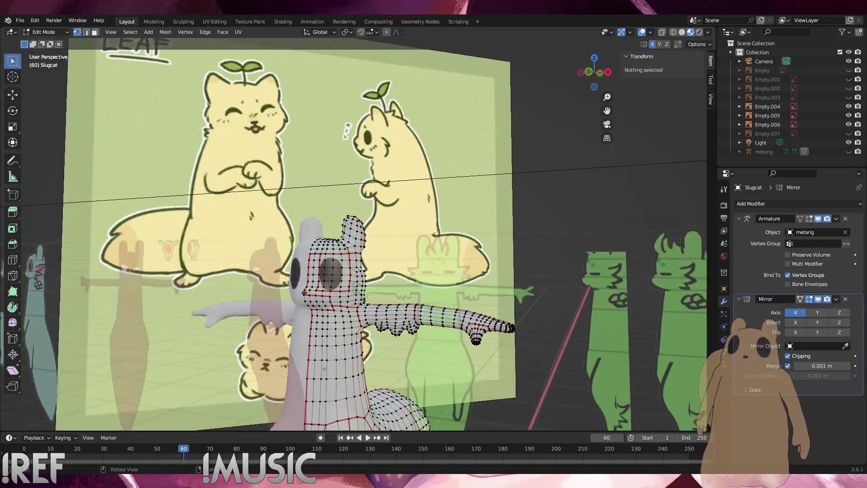
click(45, 32)
click(56, 43)
middle_drag(346, 251, 370, 104)
scroll(351, 274, up, 4)
middle_drag(364, 158, 286, 164)
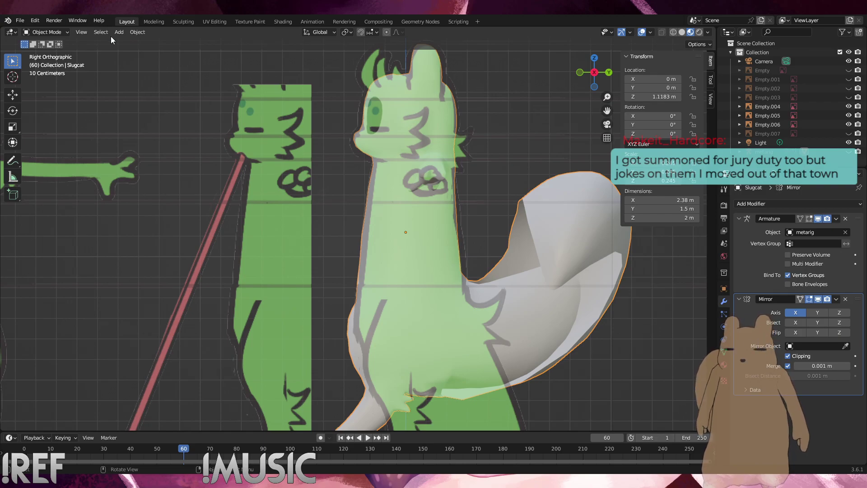
Return to Edit Mode and select the centre-seam vertex where the back meets the top of the tail
click(45, 32)
click(38, 53)
middle_drag(490, 261, 475, 279)
scroll(436, 285, down, 1)
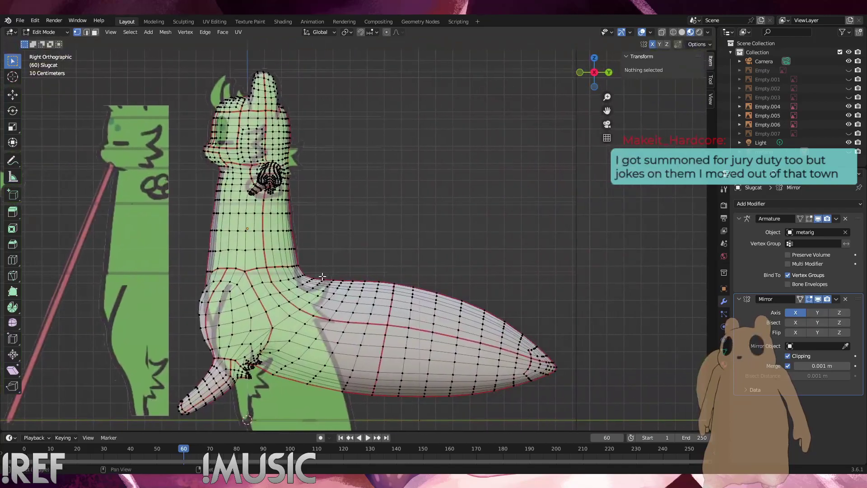
scroll(348, 300, up, 6)
shift+middle_drag(252, 307, 328, 217)
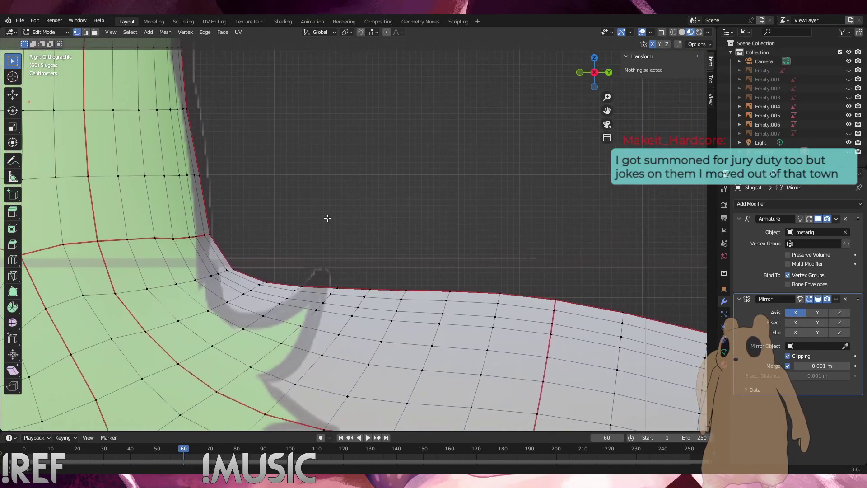
scroll(319, 232, down, 1)
click(256, 267)
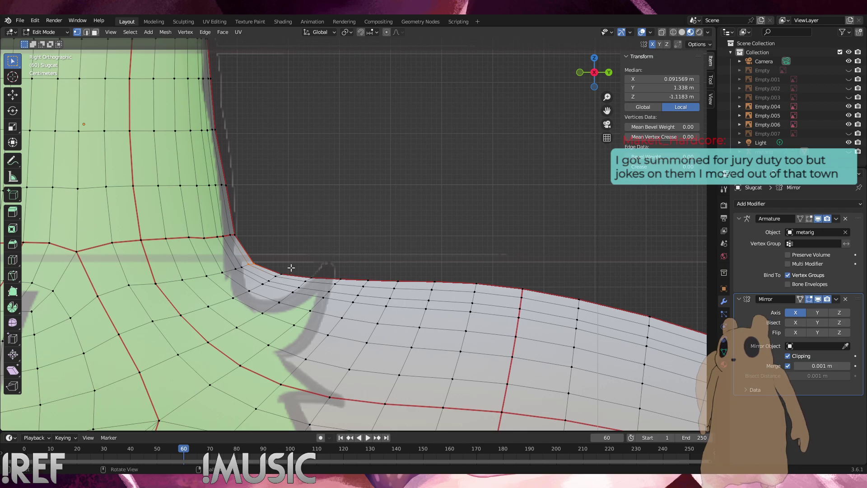
Extend the selection to a patch of vertices several rows wide across the top of the tail's base
scroll(290, 268, down, 8)
scroll(329, 244, down, 3)
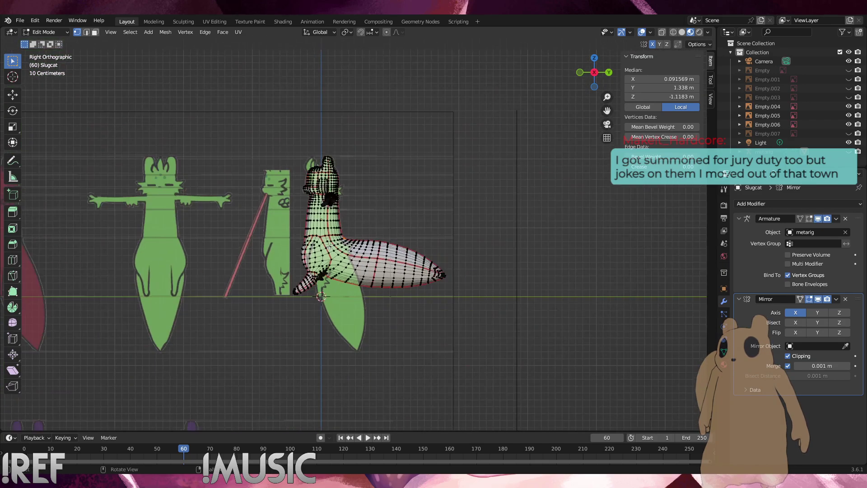
scroll(330, 246, up, 10)
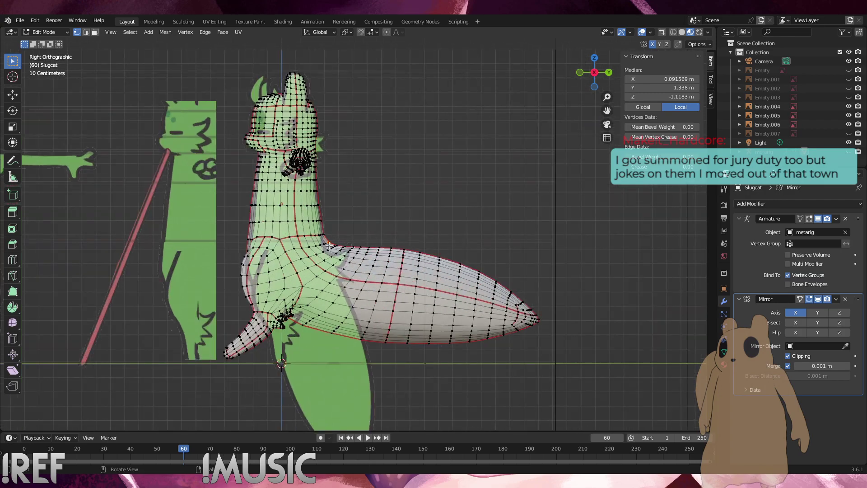
shift+drag(317, 289, 246, 234)
shift+drag(261, 271, 229, 253)
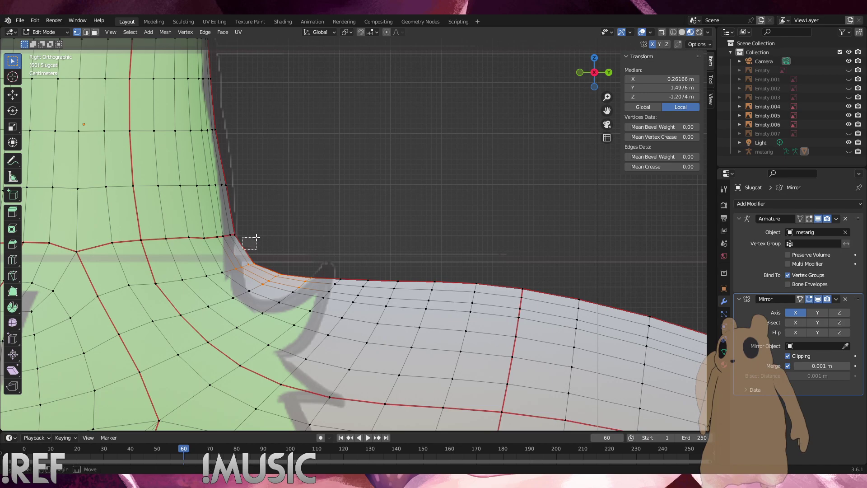
alt+shift+click(369, 298)
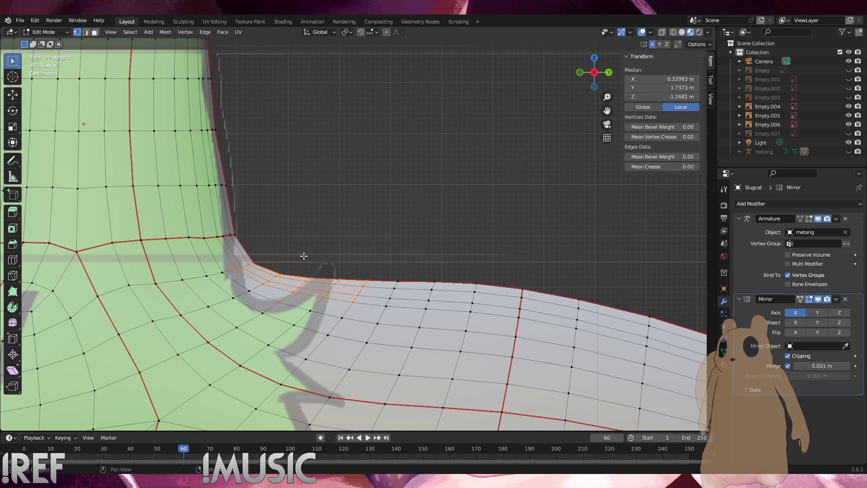
alt+shift+click(215, 262)
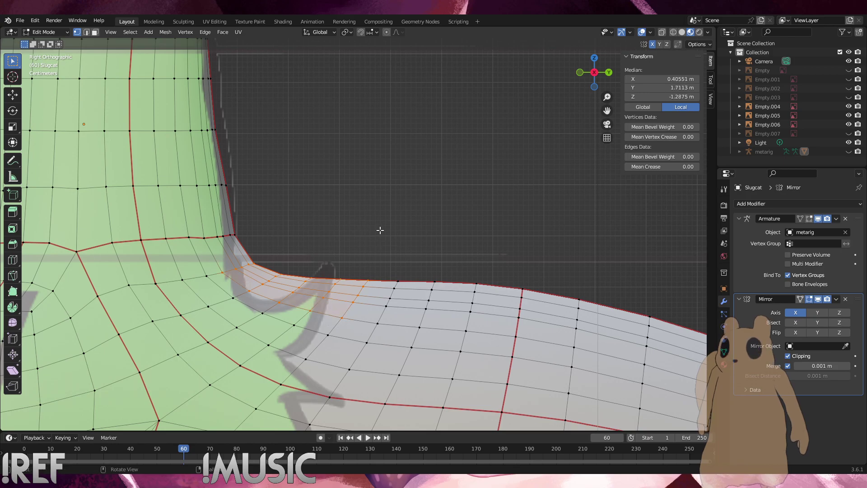
key(e)
right_click(400, 195)
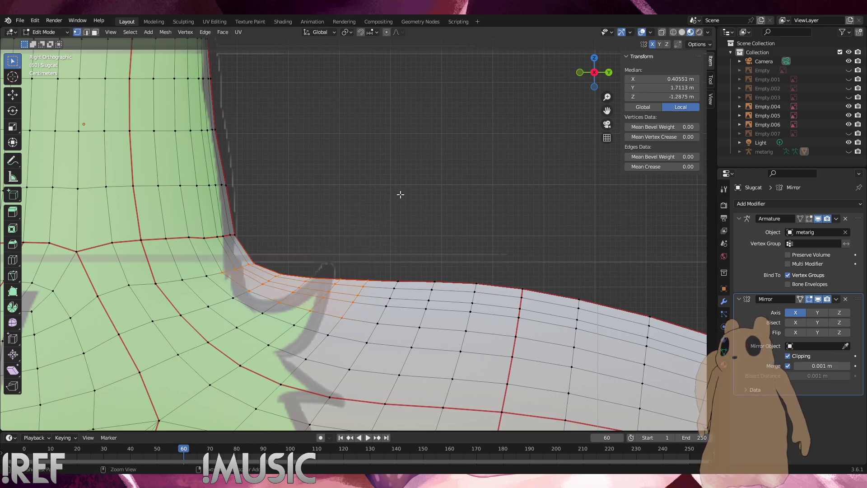
scroll(384, 235, down, 5)
scroll(375, 277, up, 4)
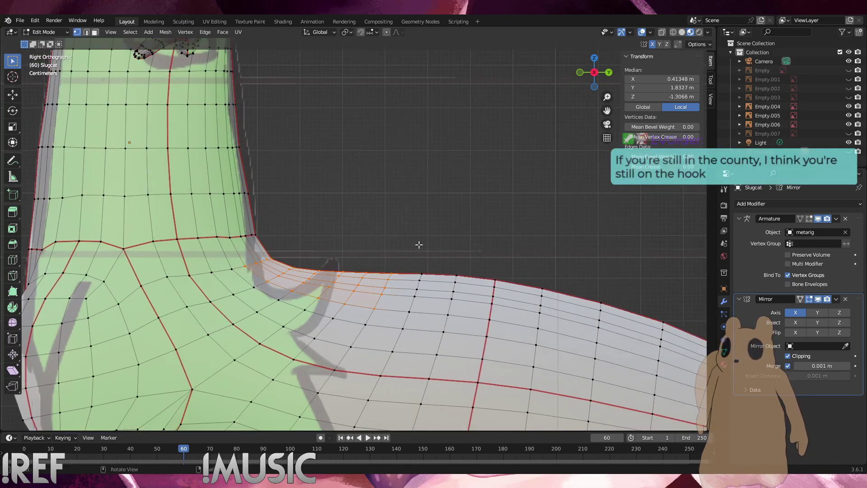
Extrude the selected tail-base patch upward, scale it down slightly and check it from an angle
key(e)
click(423, 223)
key(s)
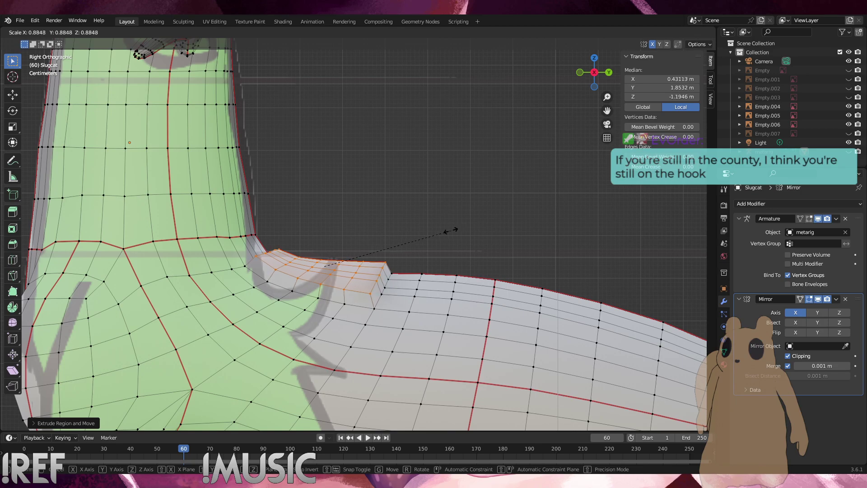
click(443, 234)
middle_drag(443, 235, 405, 247)
right_click(405, 247)
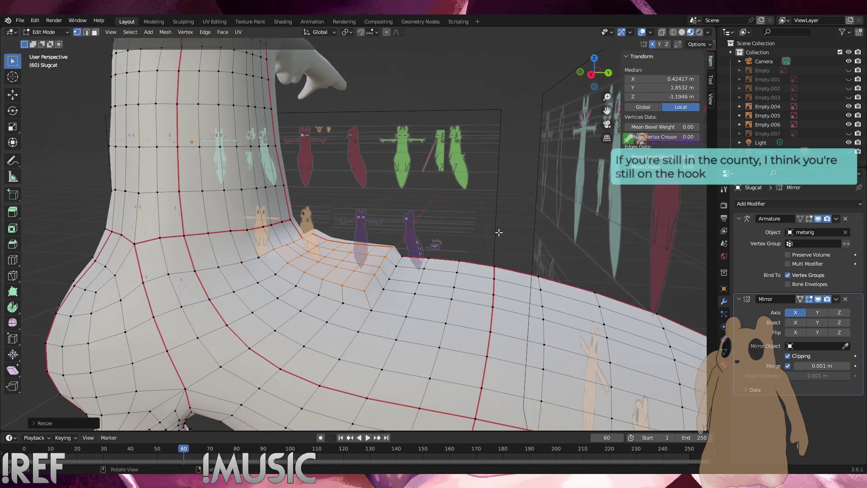
Smooth the vertices of the extruded tail-base patch several times in a row
right_click(528, 224)
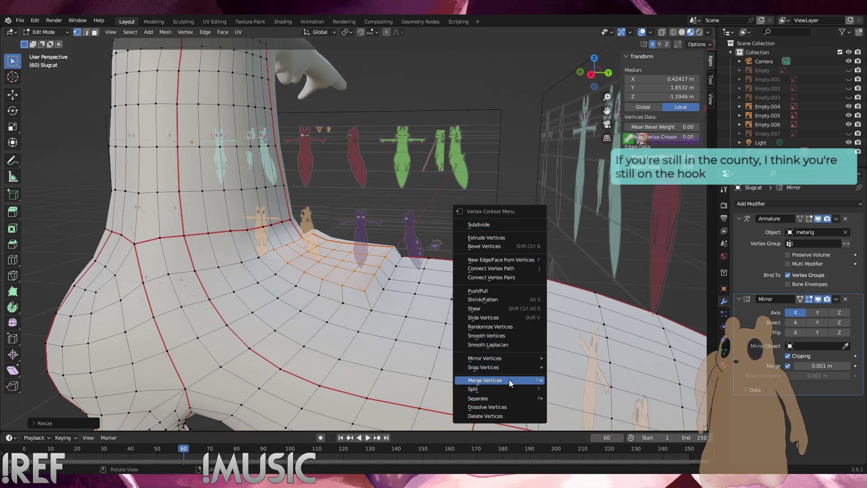
click(498, 335)
right_click(493, 230)
click(493, 226)
right_click(493, 226)
click(493, 227)
right_click(493, 226)
click(494, 226)
Select the centre-line edges across the extruded tail-base patch and mark them as a UV seam
click(417, 195)
middle_drag(418, 196, 434, 245)
click(421, 185)
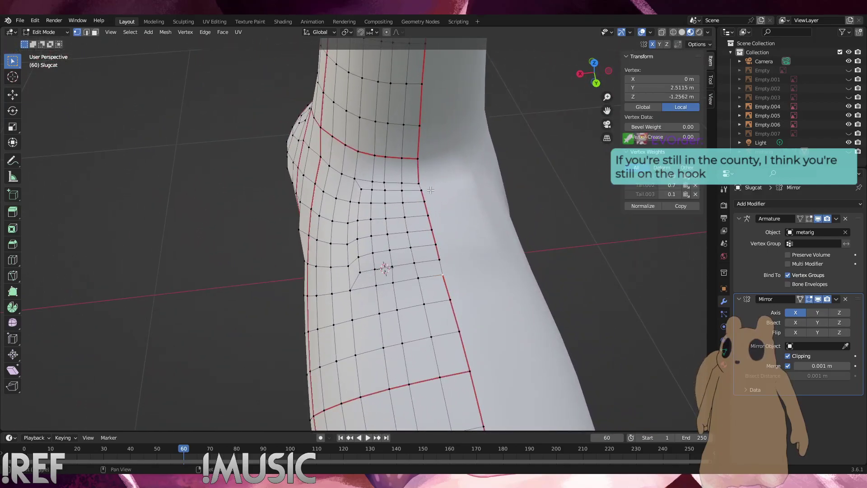
ctrl+click(452, 254)
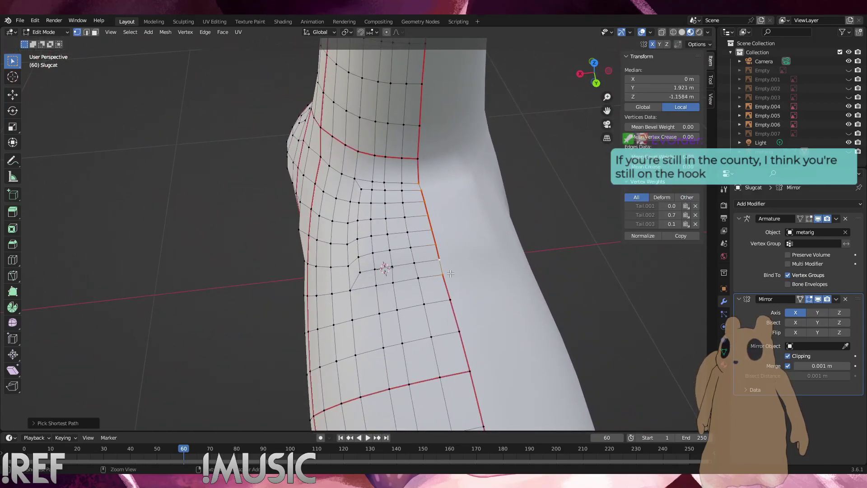
right_click(520, 200)
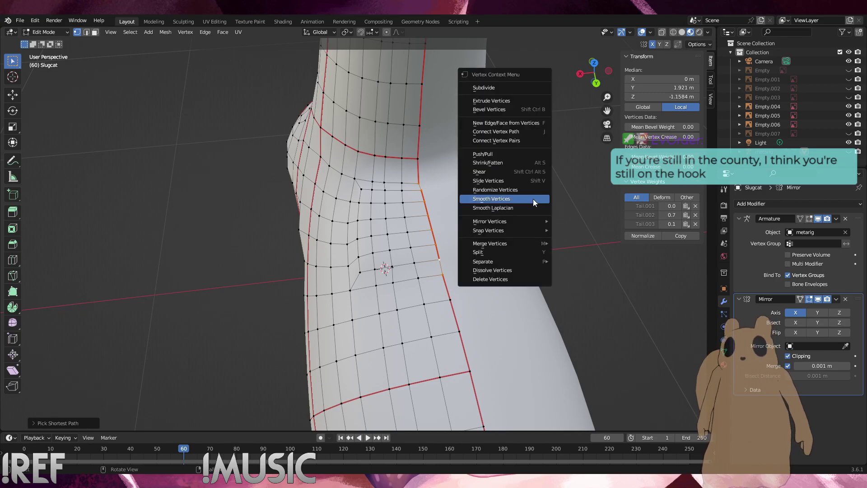
right_click(572, 256)
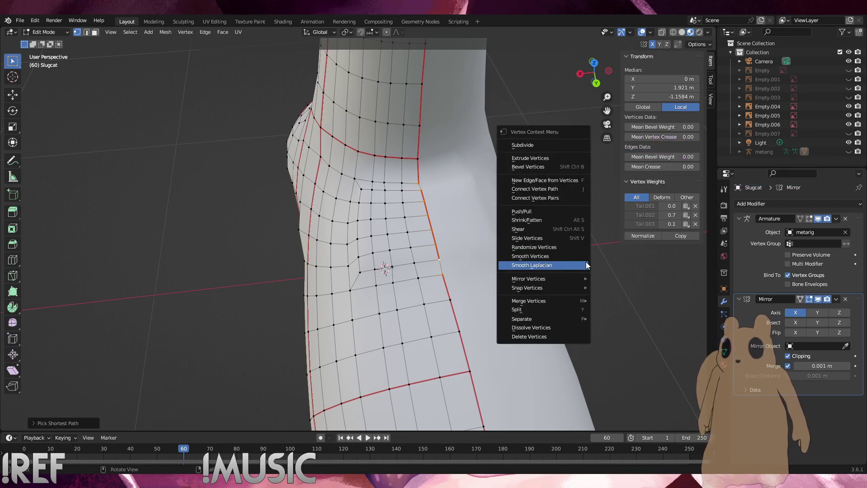
key(u)
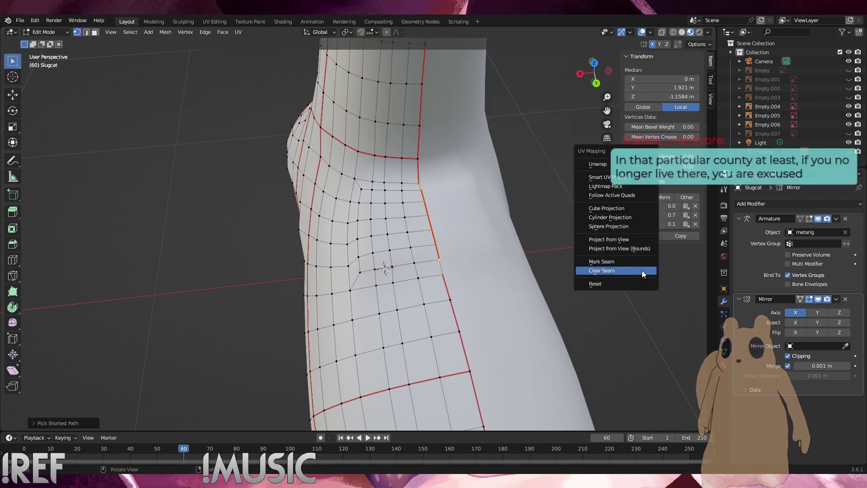
click(614, 261)
click(605, 299)
Undo the seam marking, smoothing and extrusion of the tail-base patch, working from the side view
middle_drag(446, 256, 461, 211)
scroll(521, 232, down, 2)
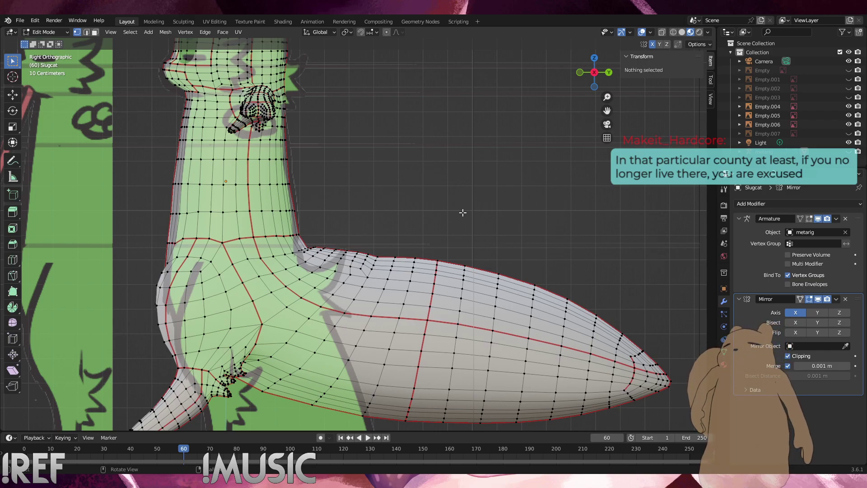
key(ctrl+z)
key(ctrl+z)
key(ctrl+z)
key(ctrl+z)
key(ctrl+z)
key(ctrl+z)
key(ctrl+z)
key(ctrl+z)
key(ctrl+z)
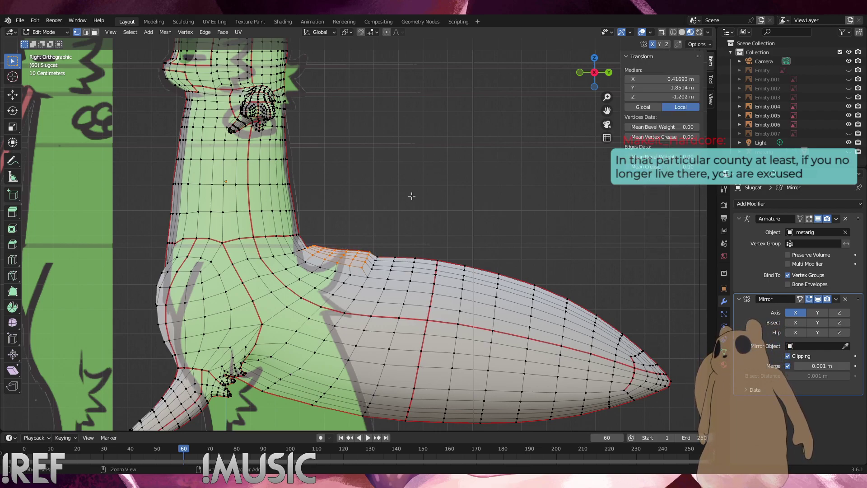
Extend the tail-base selection up to the back seam, extrude it upward, then scale it down and reposition it
drag(308, 241, 362, 237)
scroll(362, 236, up, 3)
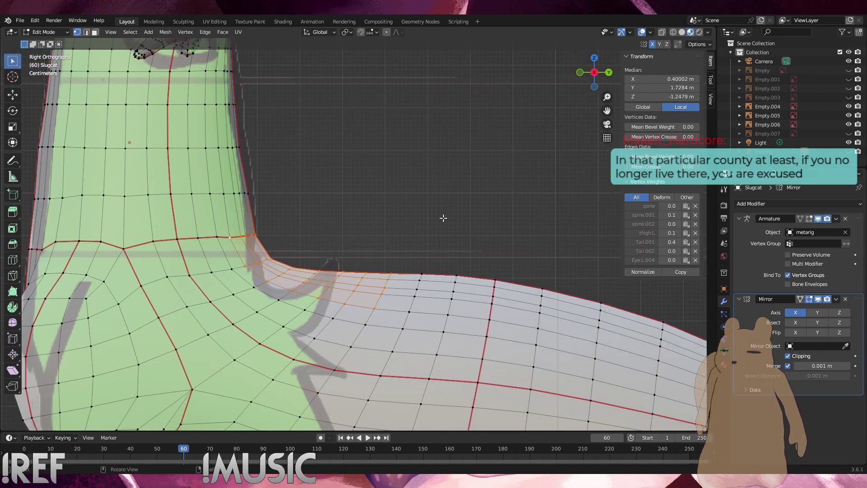
key(g)
key(z)
key(z)
click(453, 206)
key(s)
click(424, 214)
key(g)
click(420, 219)
Smooth the vertices of the newly extruded tail-base patch twice
right_click(420, 221)
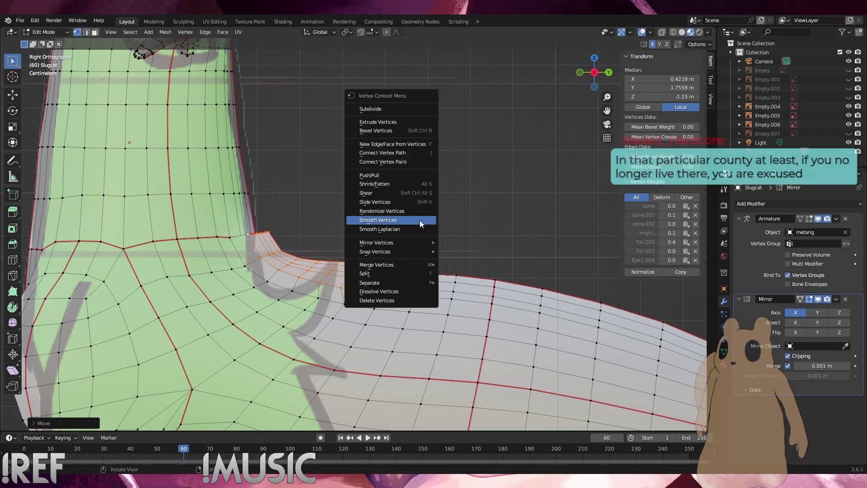
click(420, 220)
right_click(419, 221)
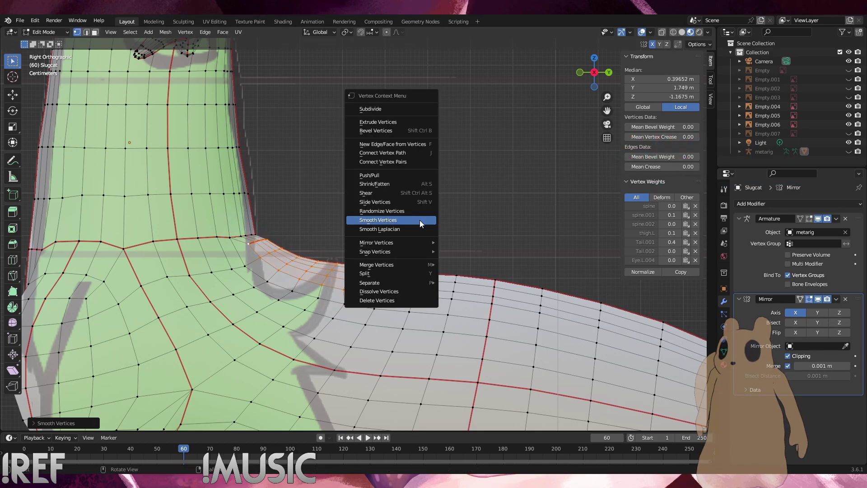
click(419, 221)
Select the centre-line path from the lower back across the tail-base patch and mark it as a UV seam
middle_drag(496, 212, 293, 217)
click(288, 215)
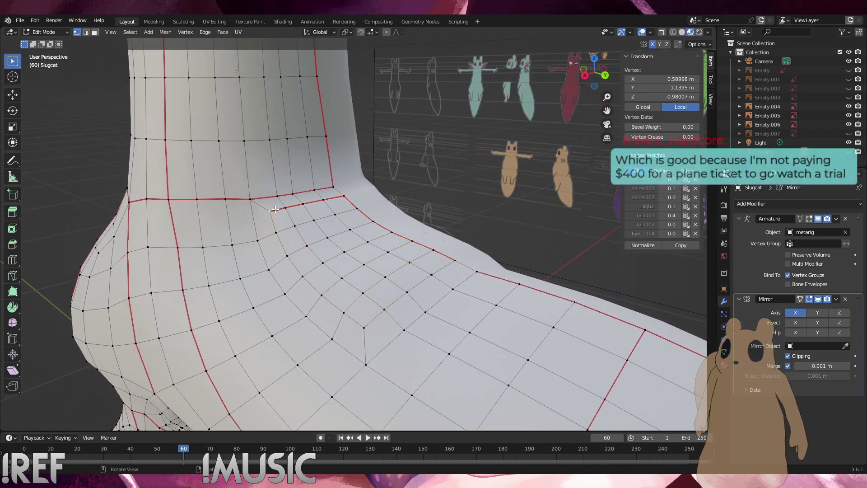
ctrl+click(345, 196)
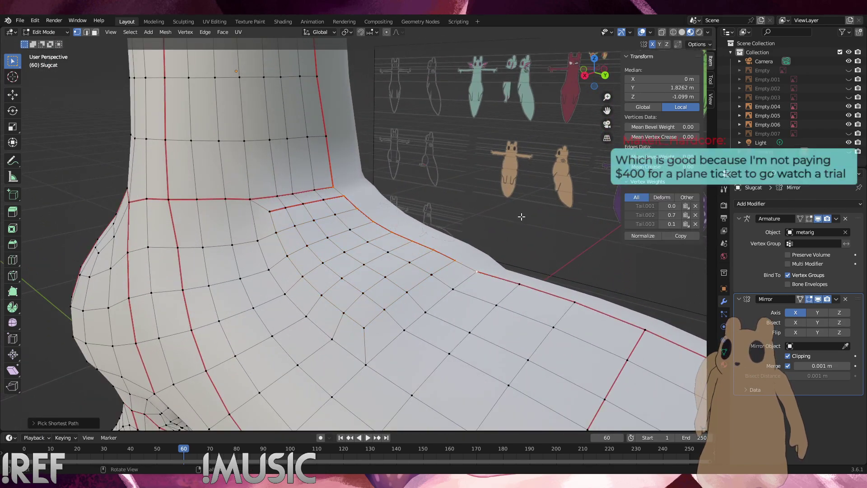
key(u)
click(525, 170)
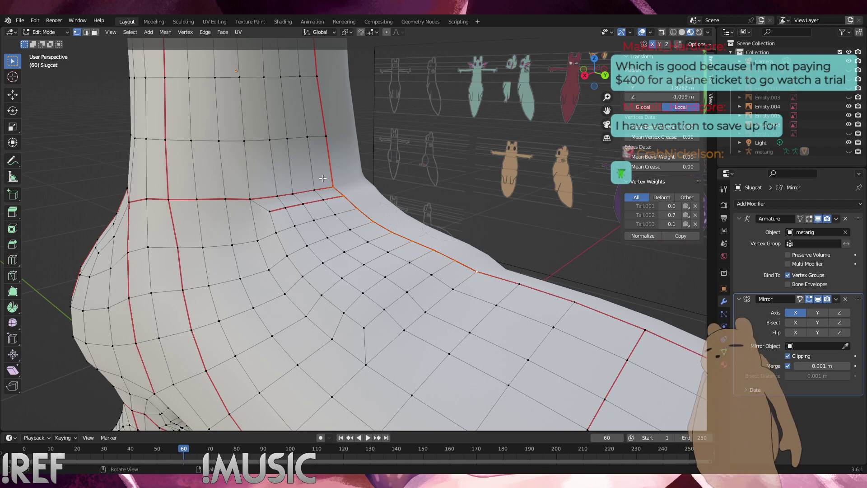
Clear the stray UV seam from the crosswise edge row at the patch's upper end and deselect everything
click(344, 196)
ctrl+click(270, 211)
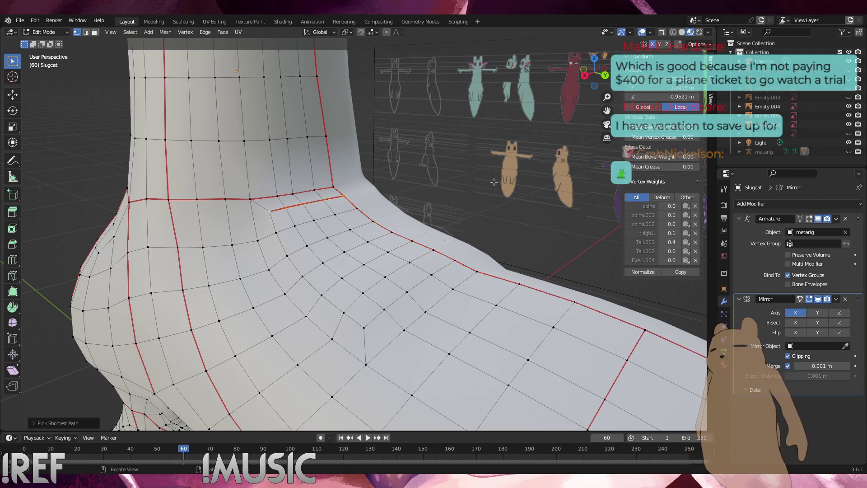
right_click(511, 166)
click(504, 178)
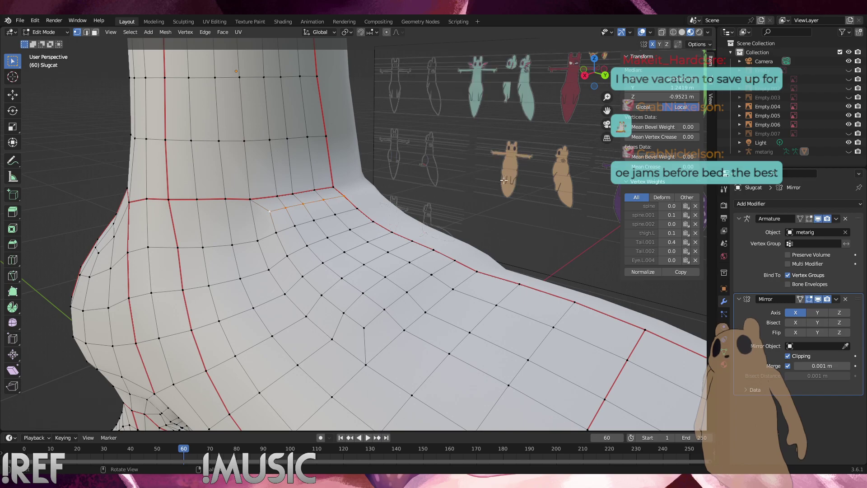
click(508, 194)
Examine the body and reshaped tail base from behind, in front view against the references, and from the side
scroll(508, 193, down, 4)
middle_drag(455, 266, 459, 234)
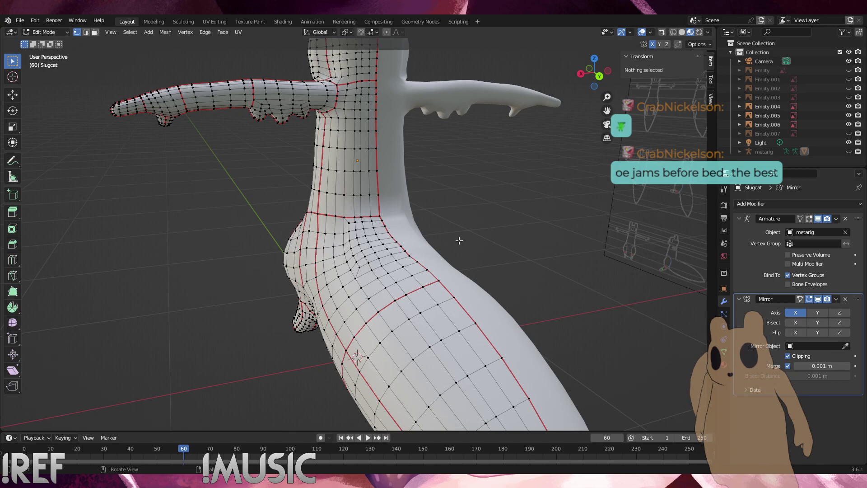
middle_drag(458, 235, 500, 231)
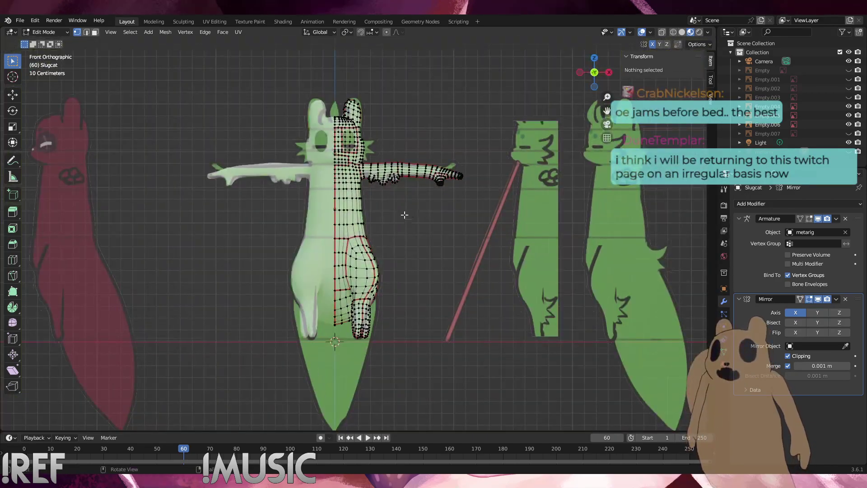
scroll(403, 214, down, 4)
scroll(389, 213, up, 9)
middle_drag(387, 223, 267, 269)
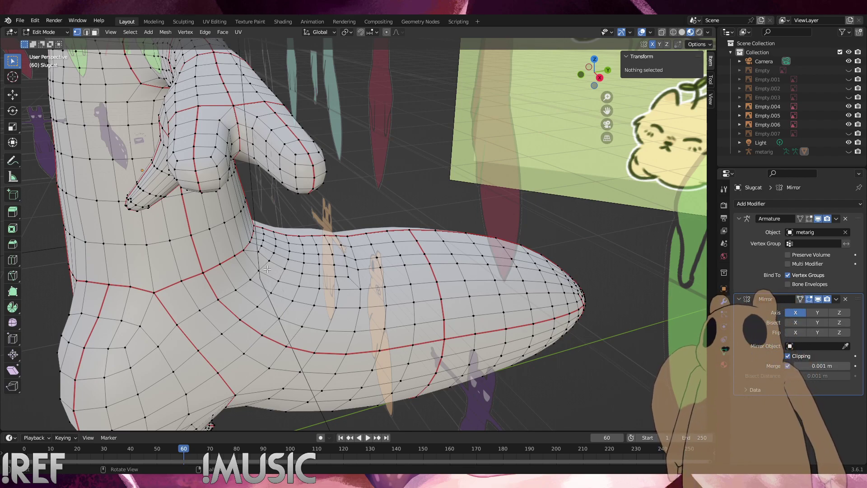
Save the Slugcat project file
click(20, 21)
click(36, 89)
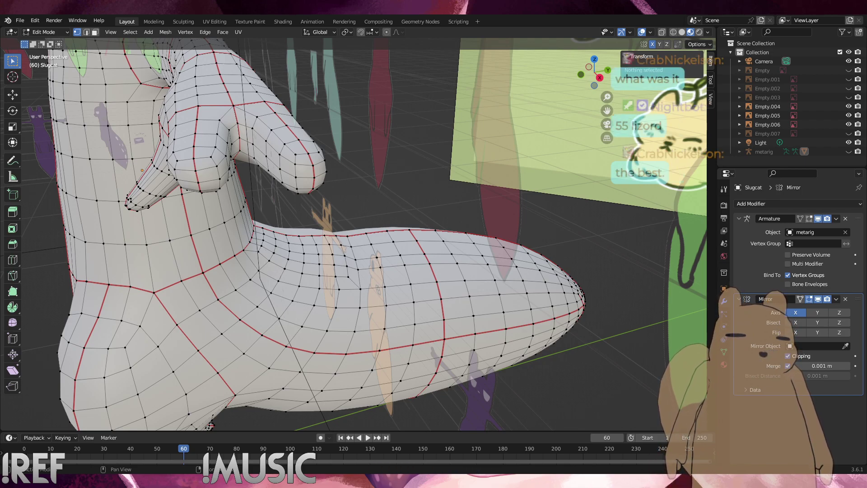
scroll(289, 214, down, 4)
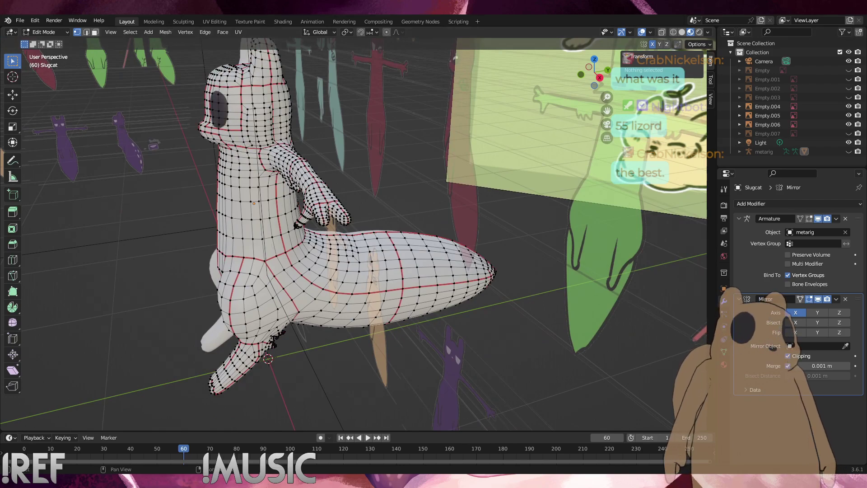